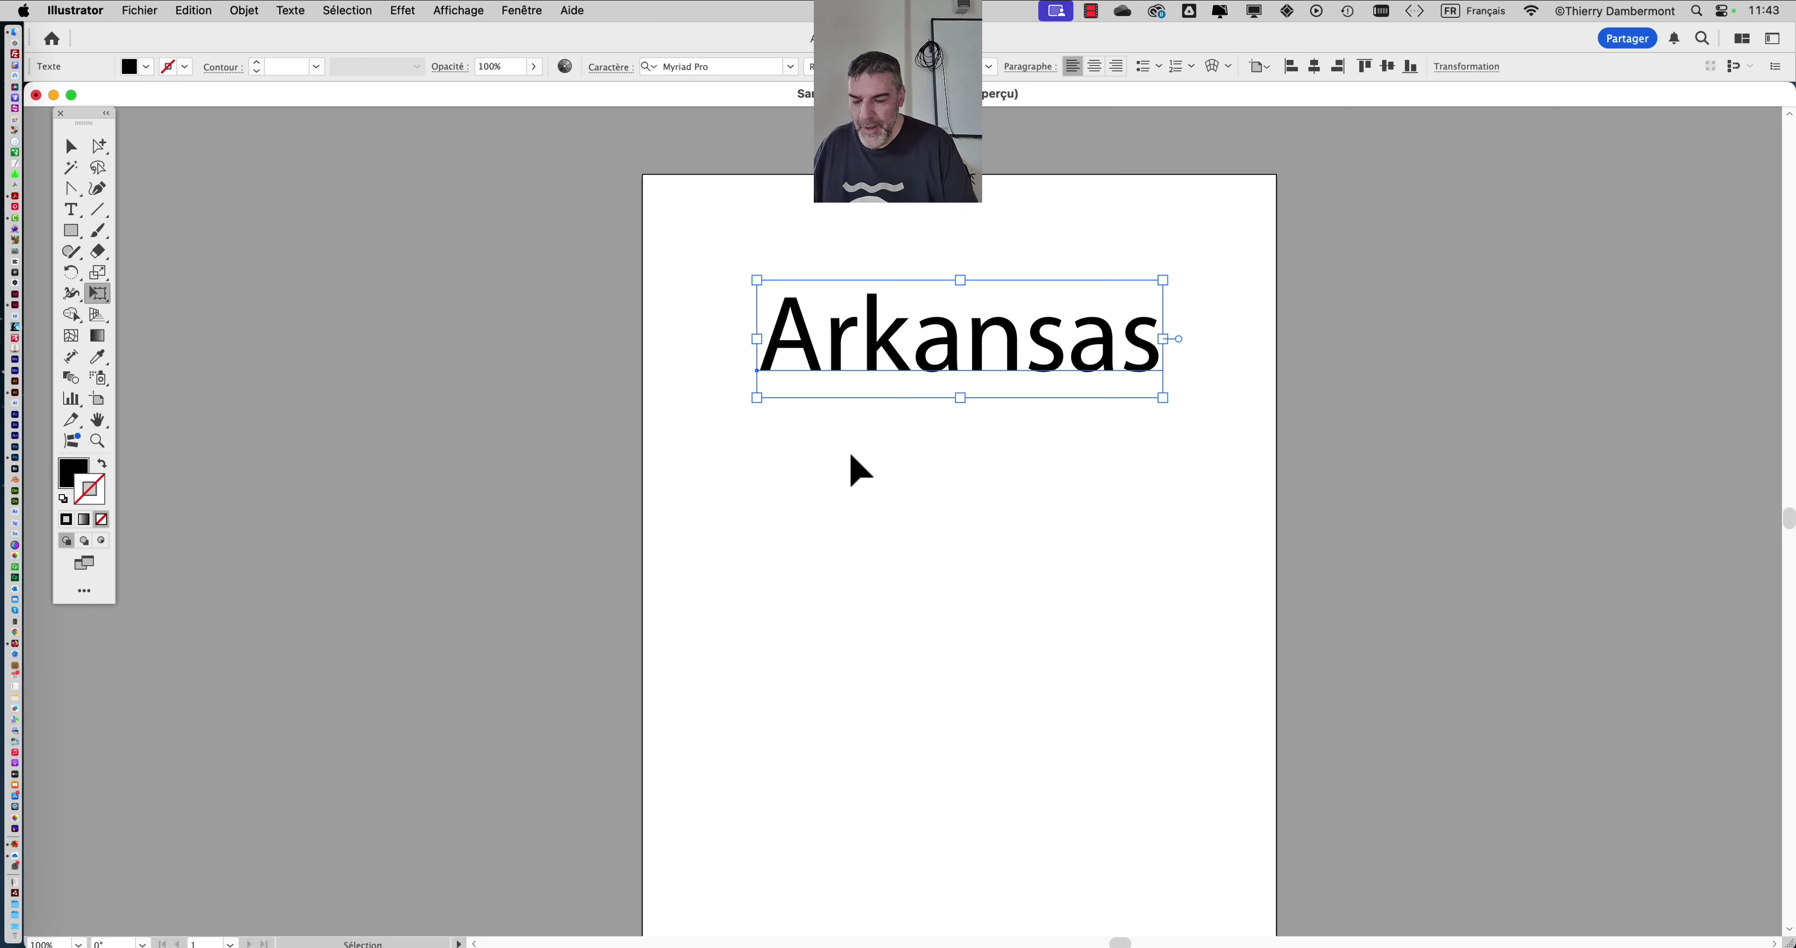
Set the Arkansas text to the Bold Italic style of Myriad Pro with Optique kerning
key("super+t")
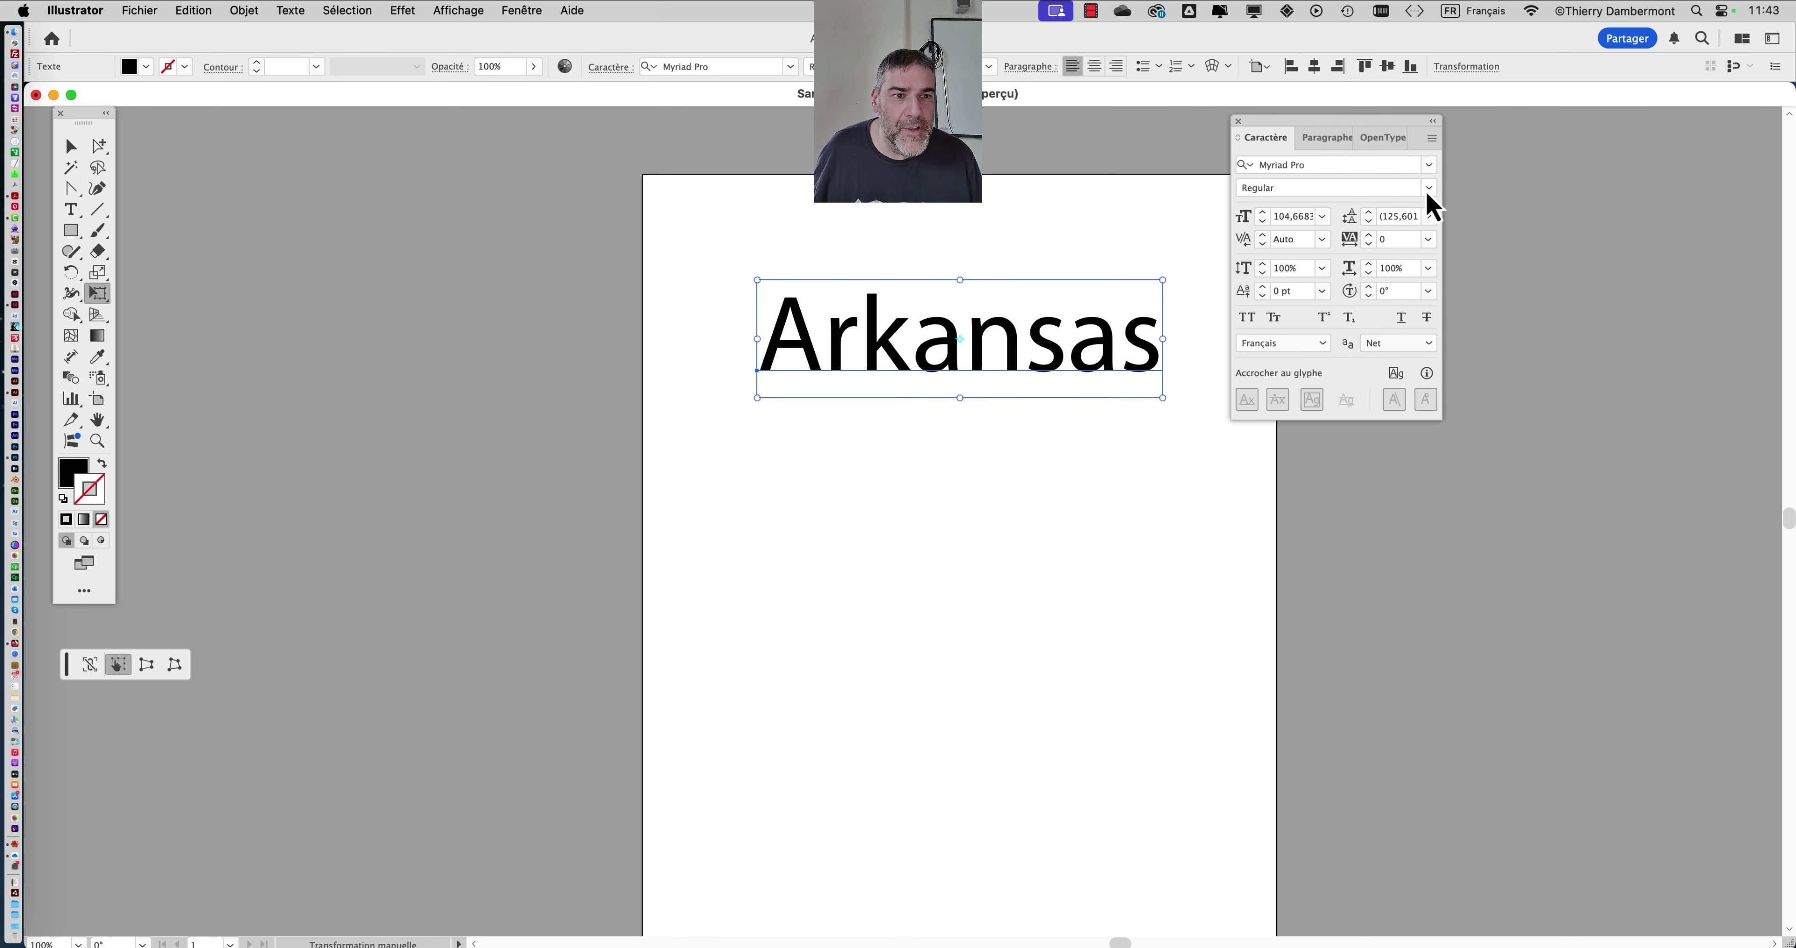
left_click(1426, 189)
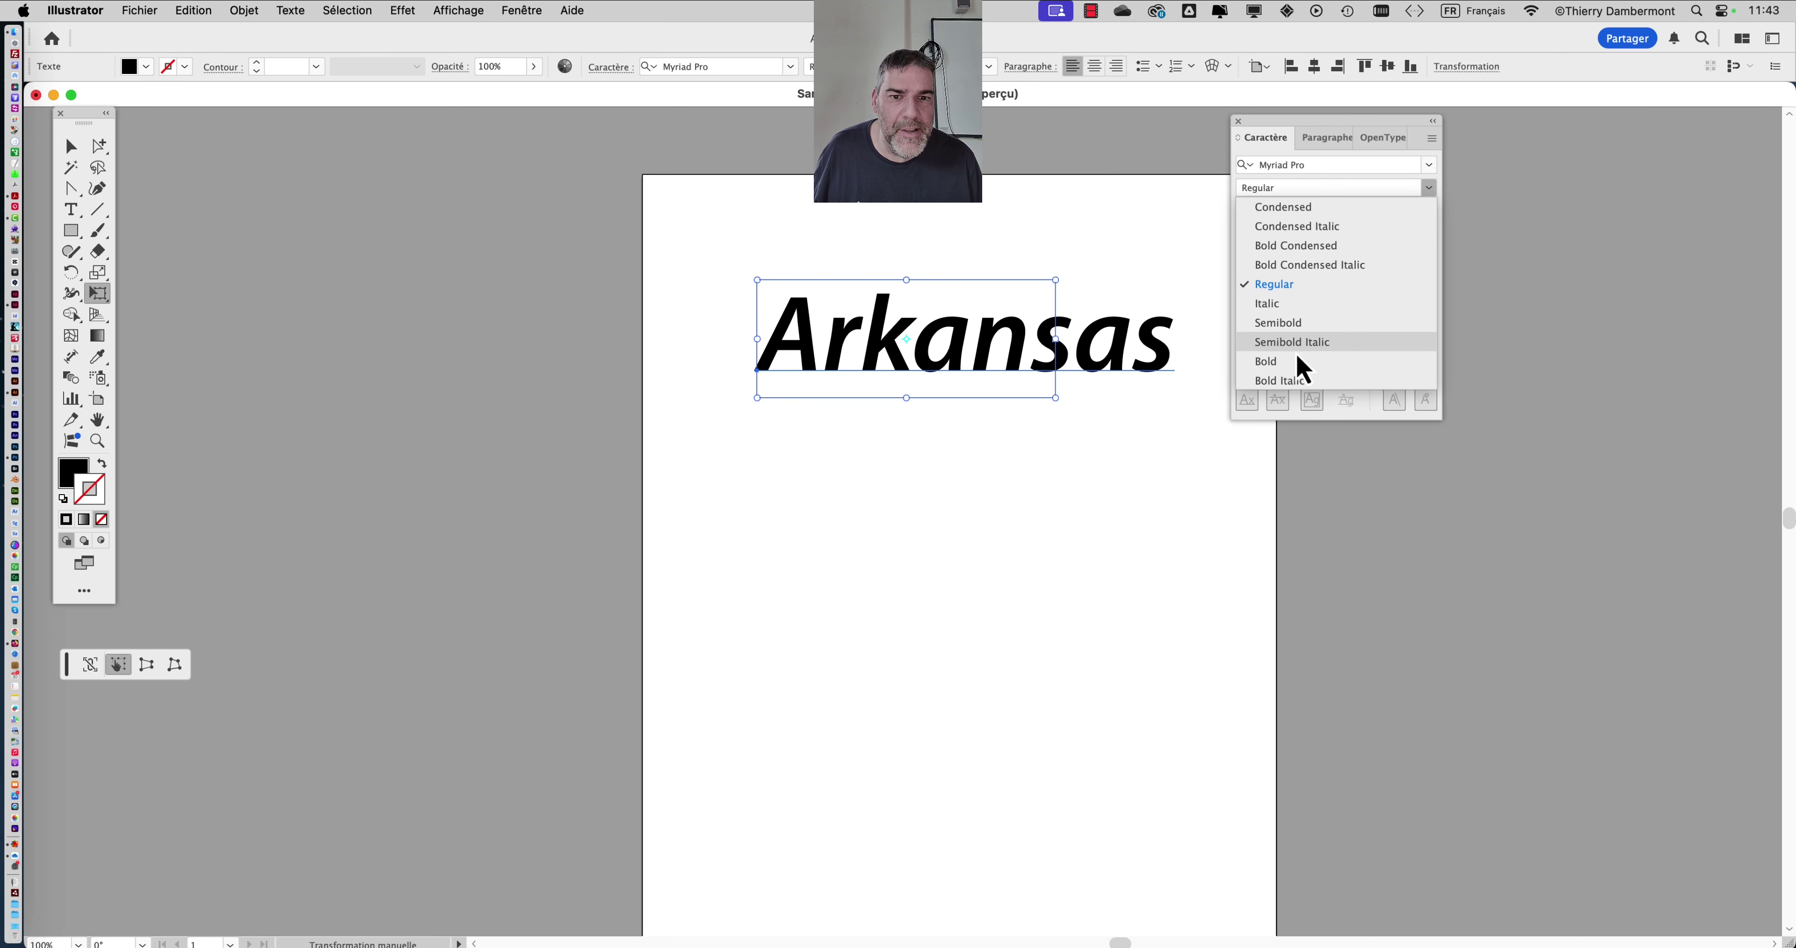
left_click(1301, 390)
left_click_drag(1283, 132, 1358, 178)
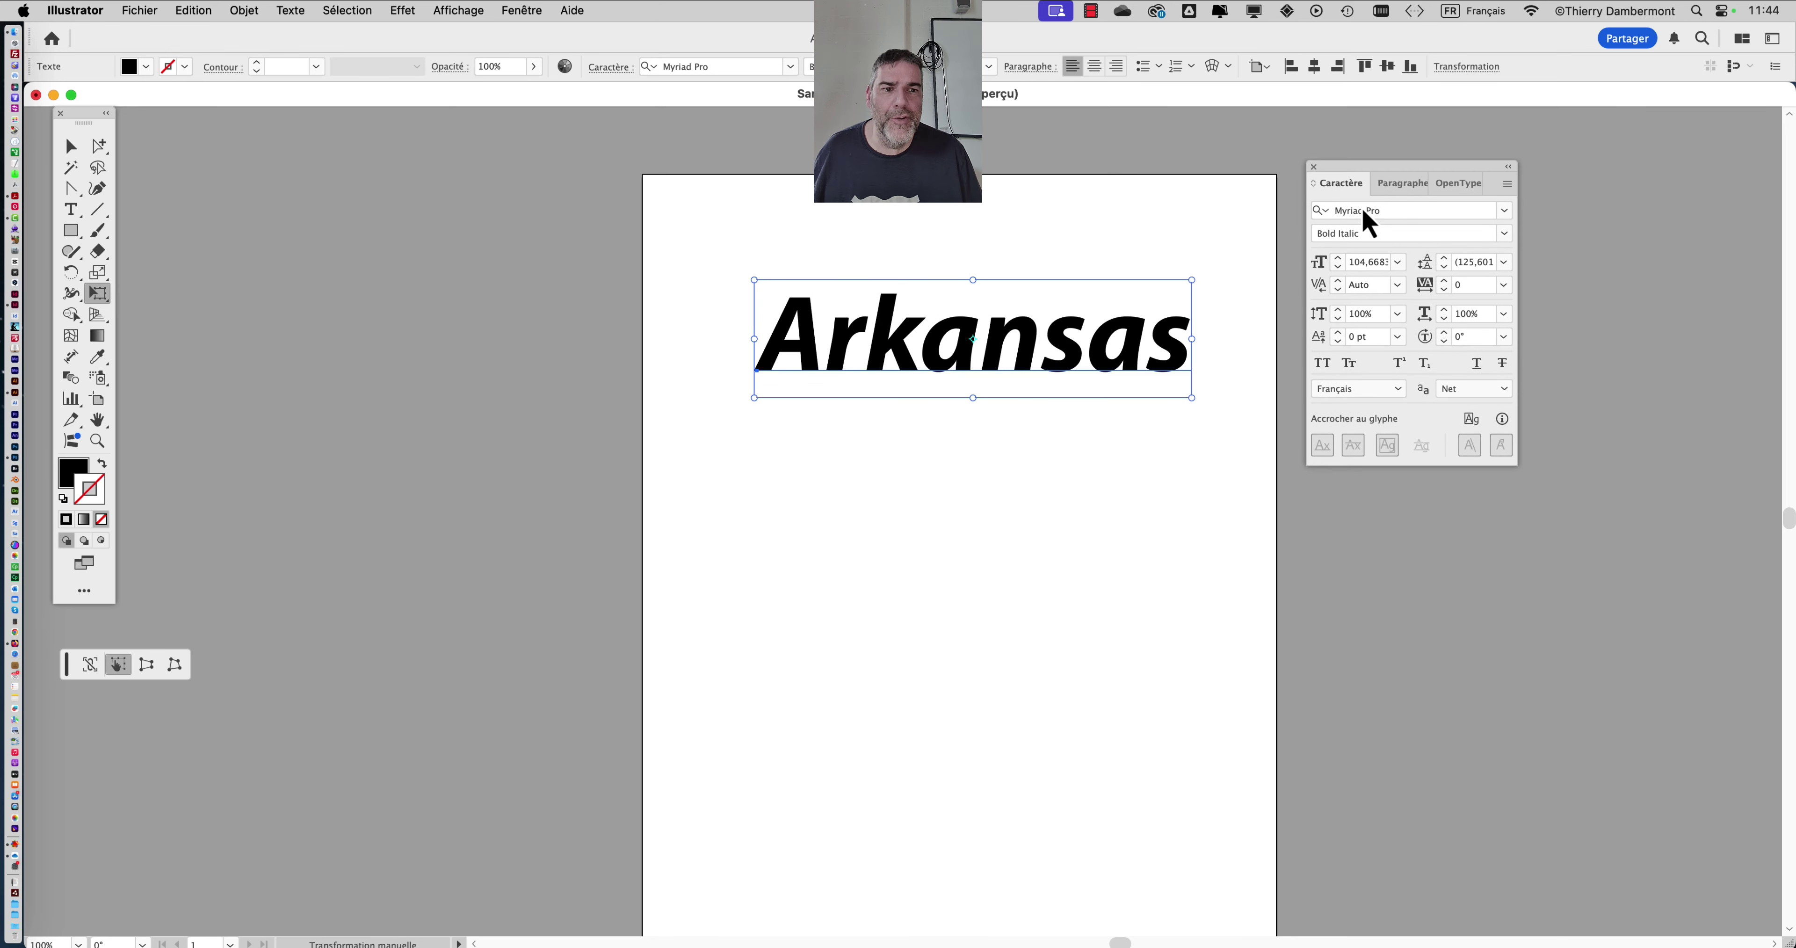
left_click(1398, 286)
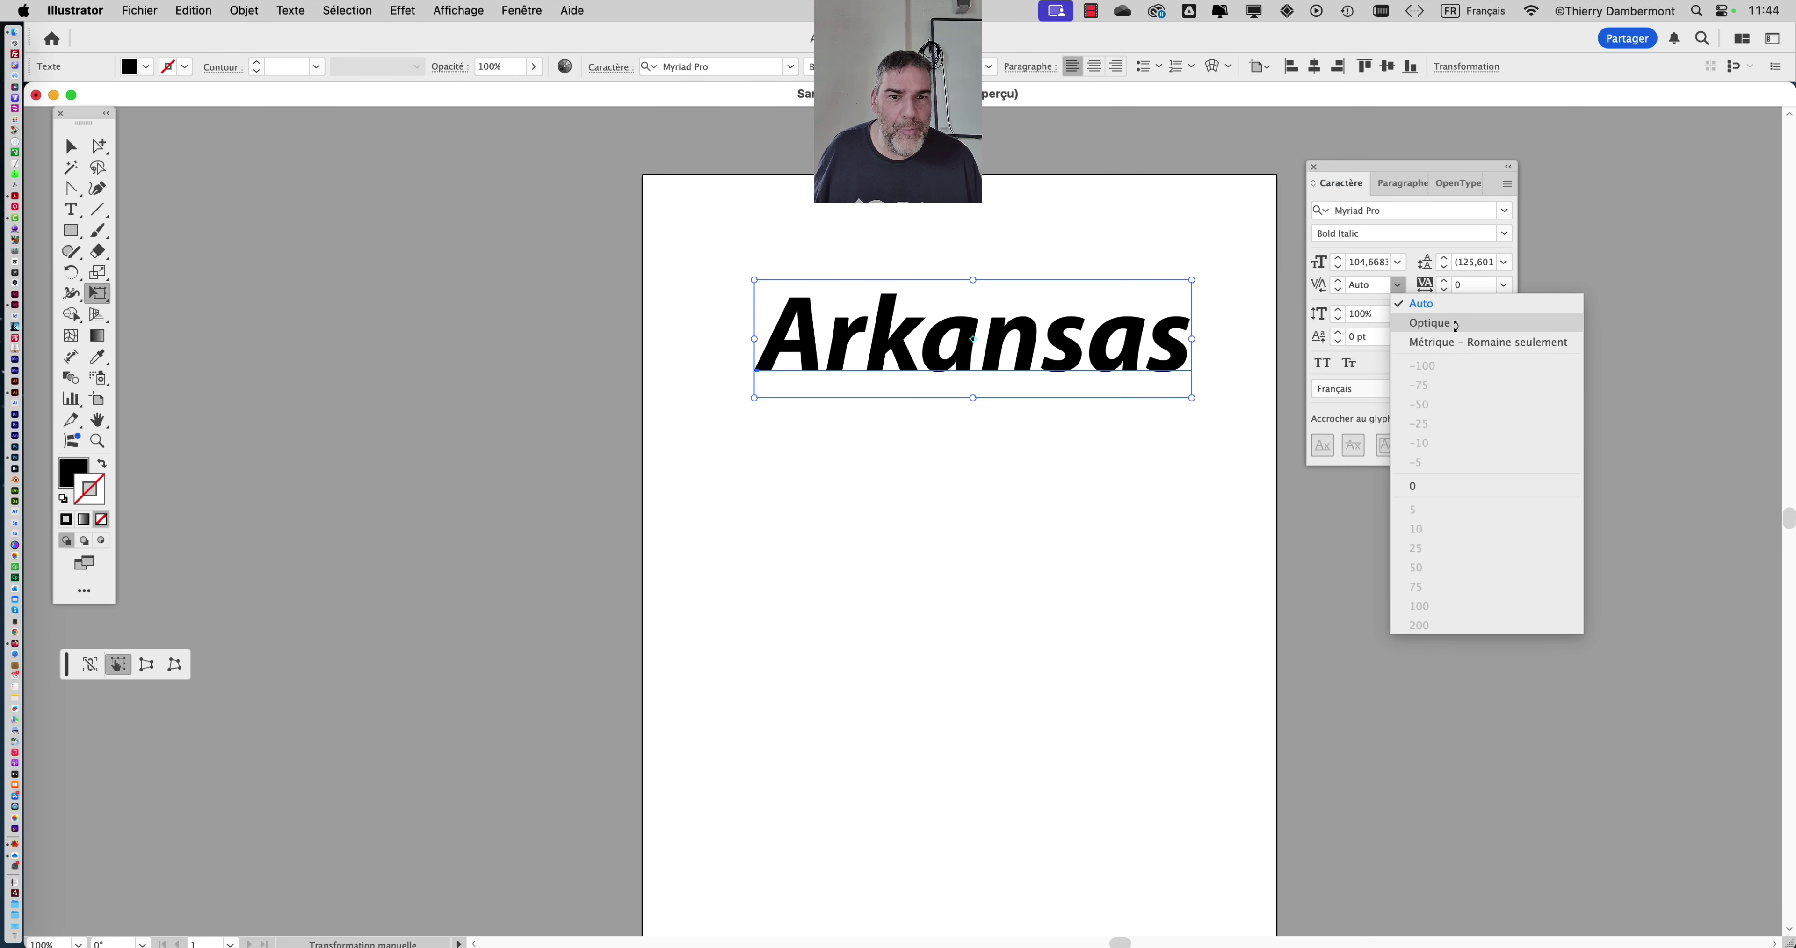
left_click(1456, 324)
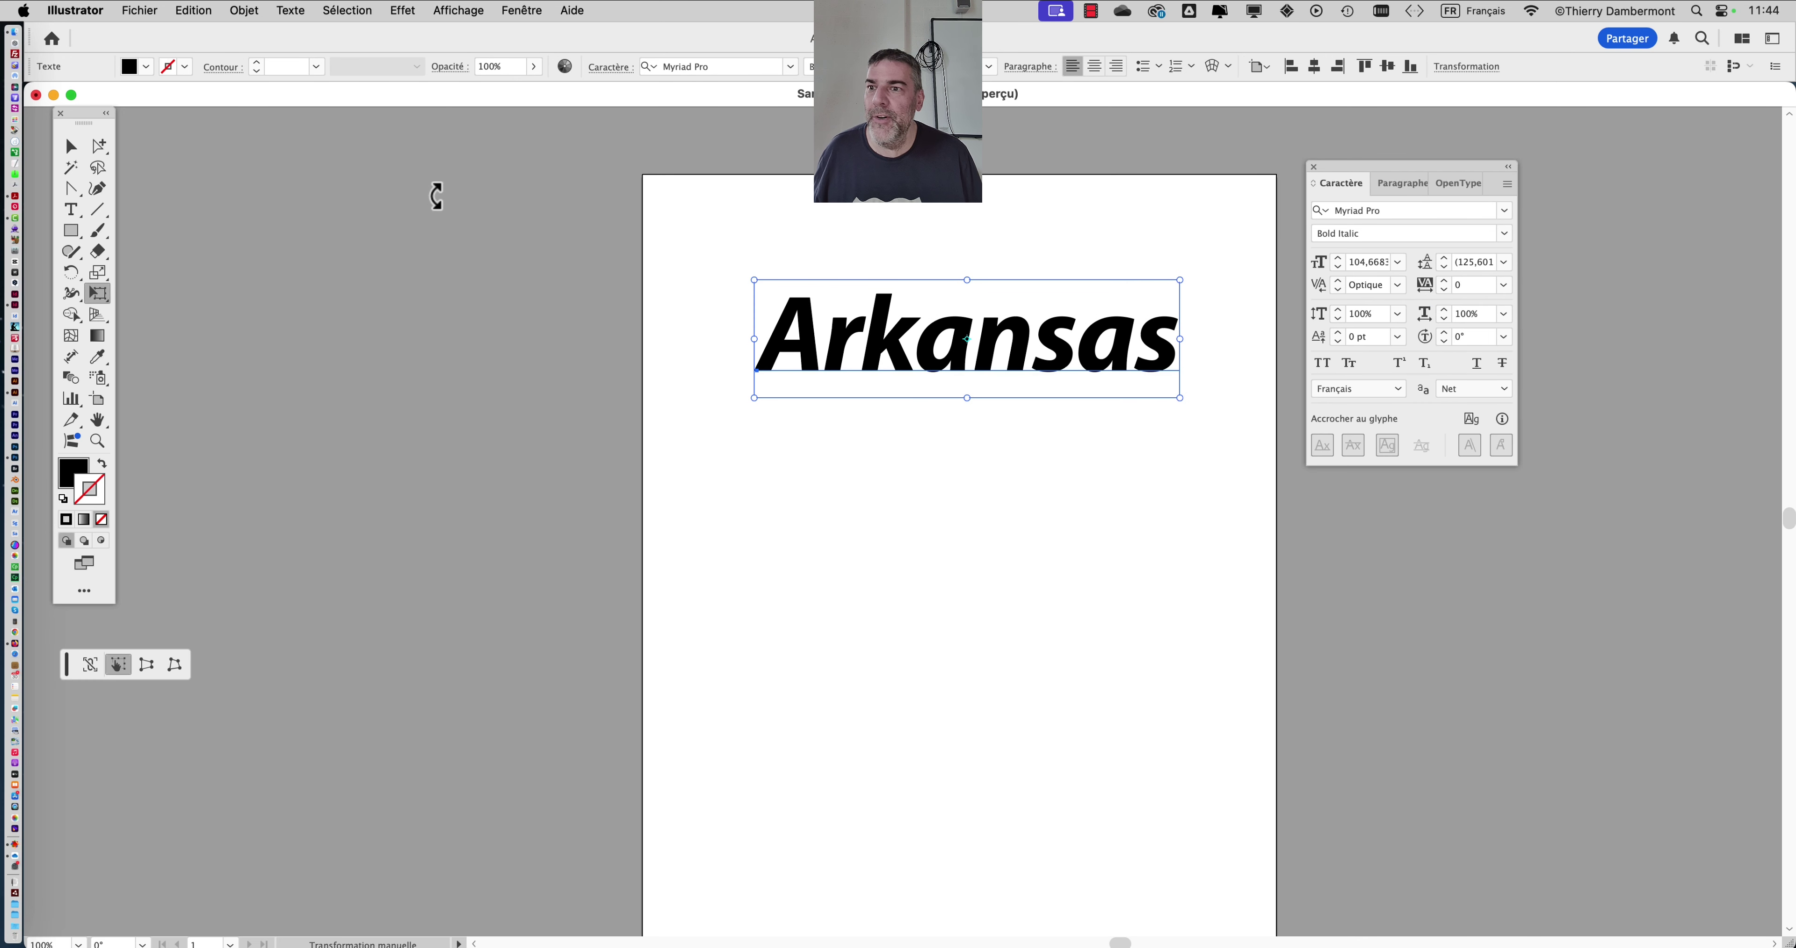
Move the Arkansas text slightly up and left on the artboard and shift the character settings farther from it
left_click(71, 145)
left_click_drag(895, 354, 873, 320)
left_click_drag(1343, 165, 1419, 170)
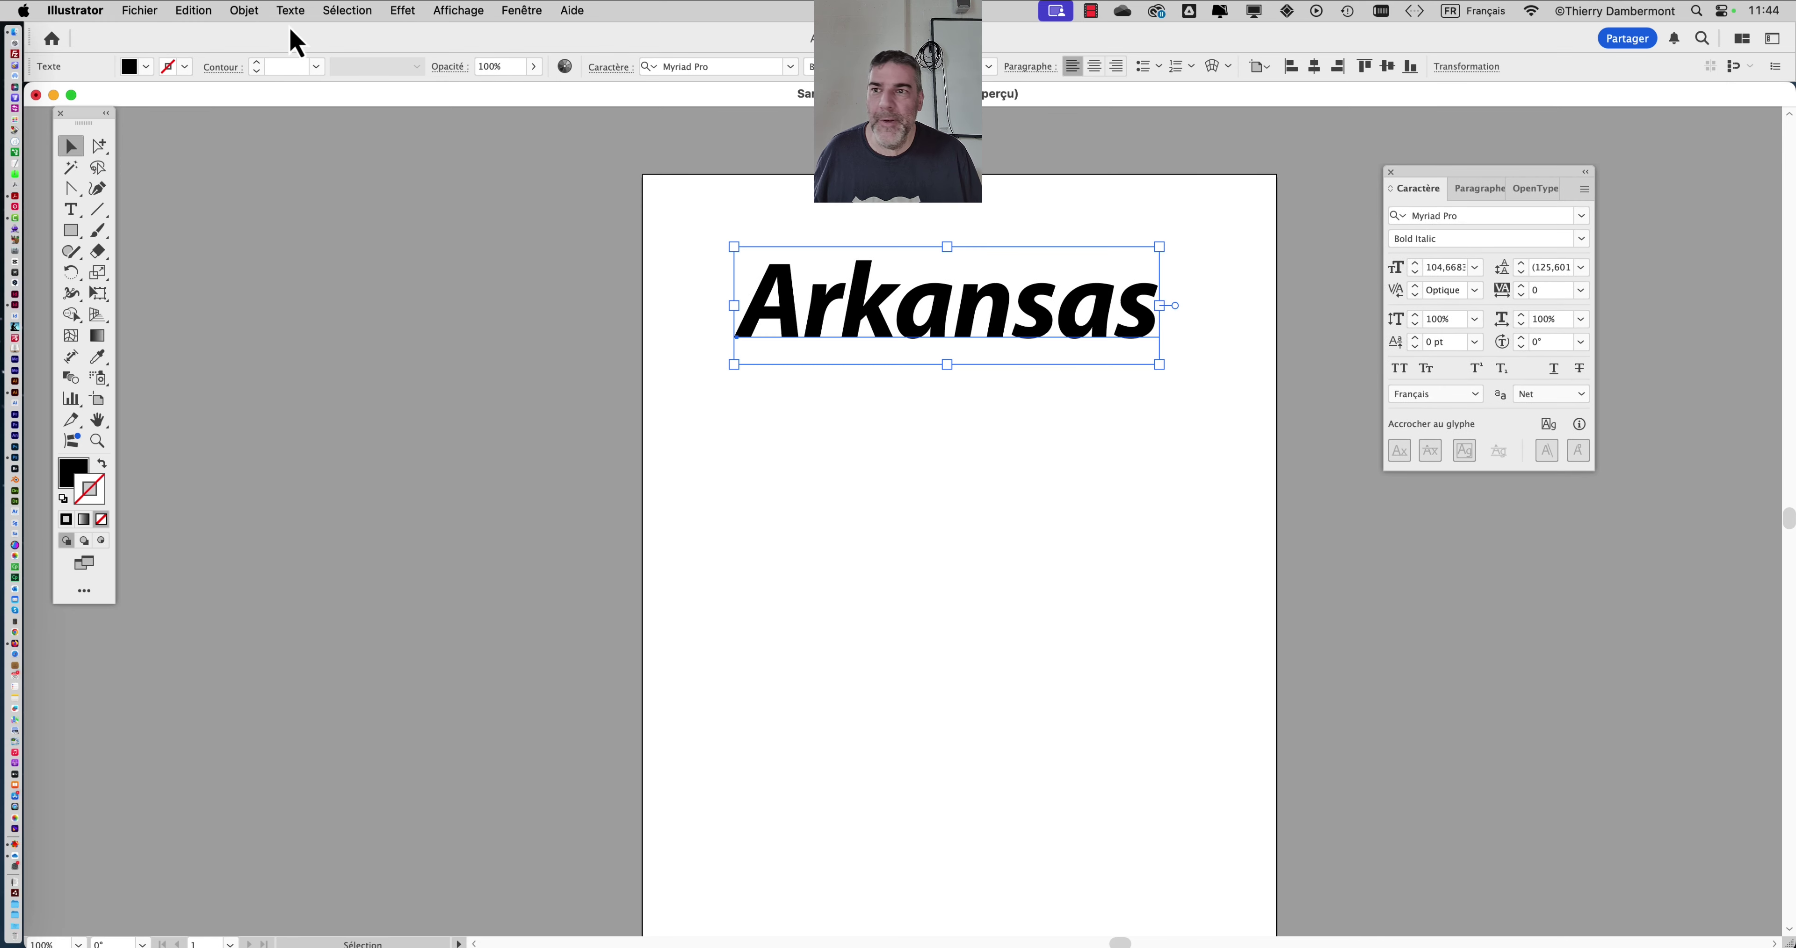
Save the document as an Adobe Illustrator file in the "test style graphique" folder, using the Illustrator 2020 version
left_click(138, 17)
left_click(226, 216)
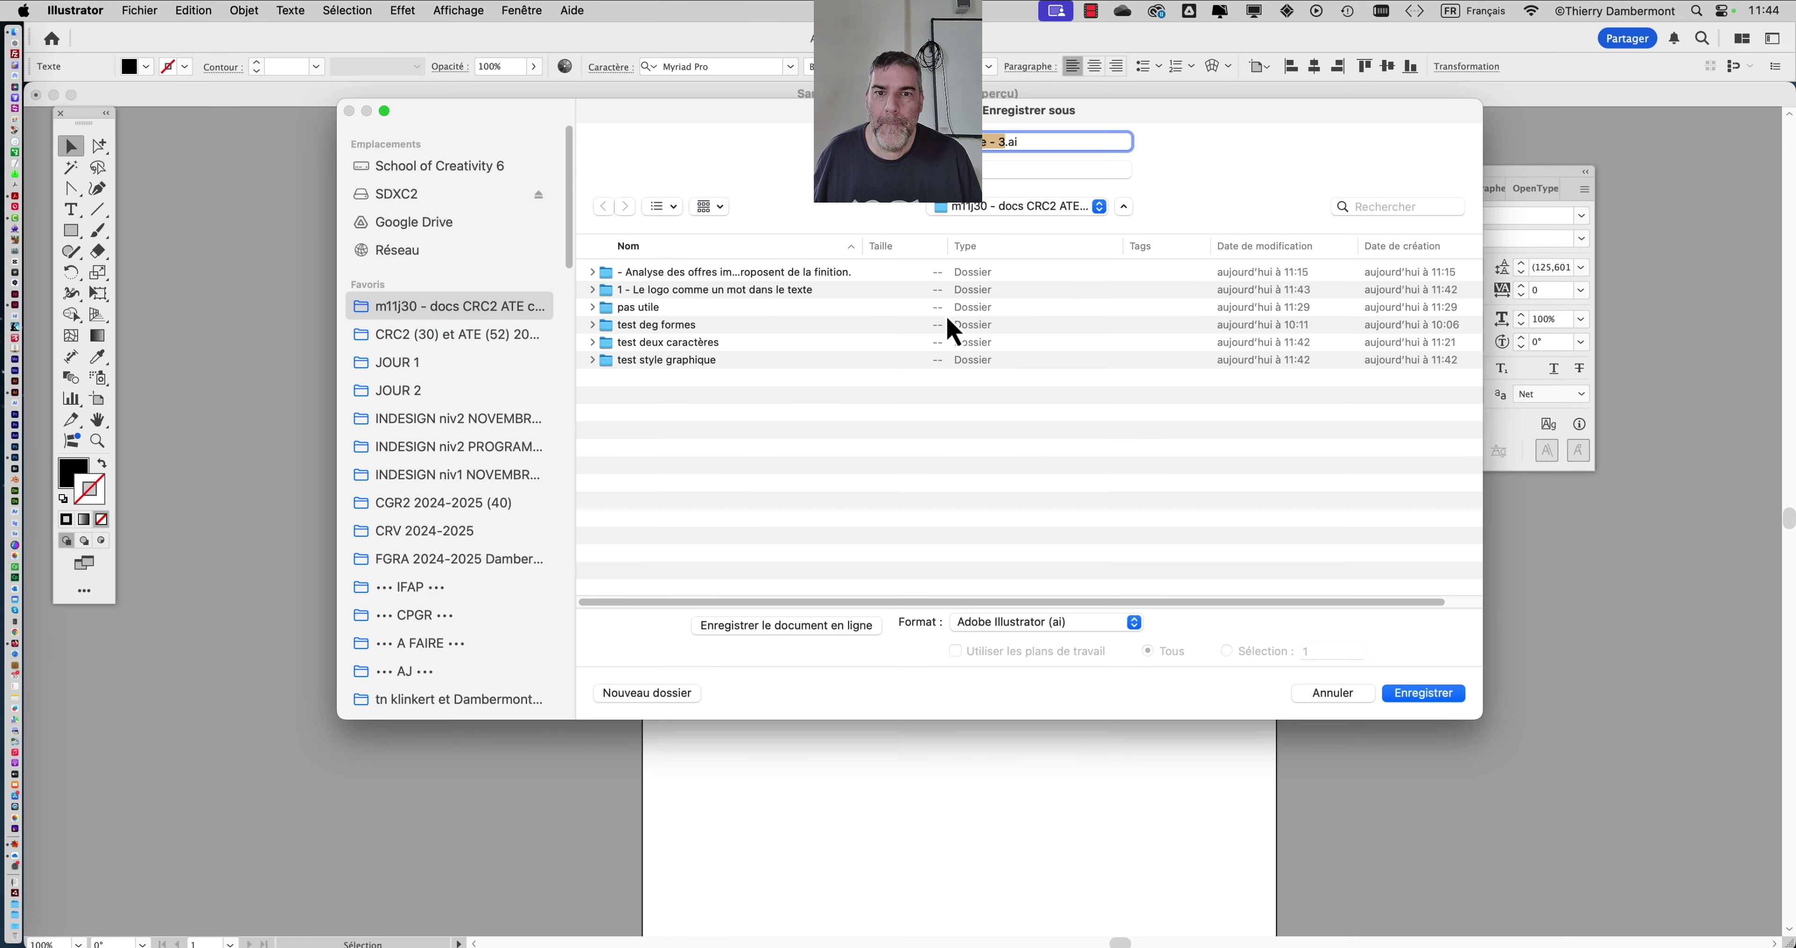
left_click(685, 394)
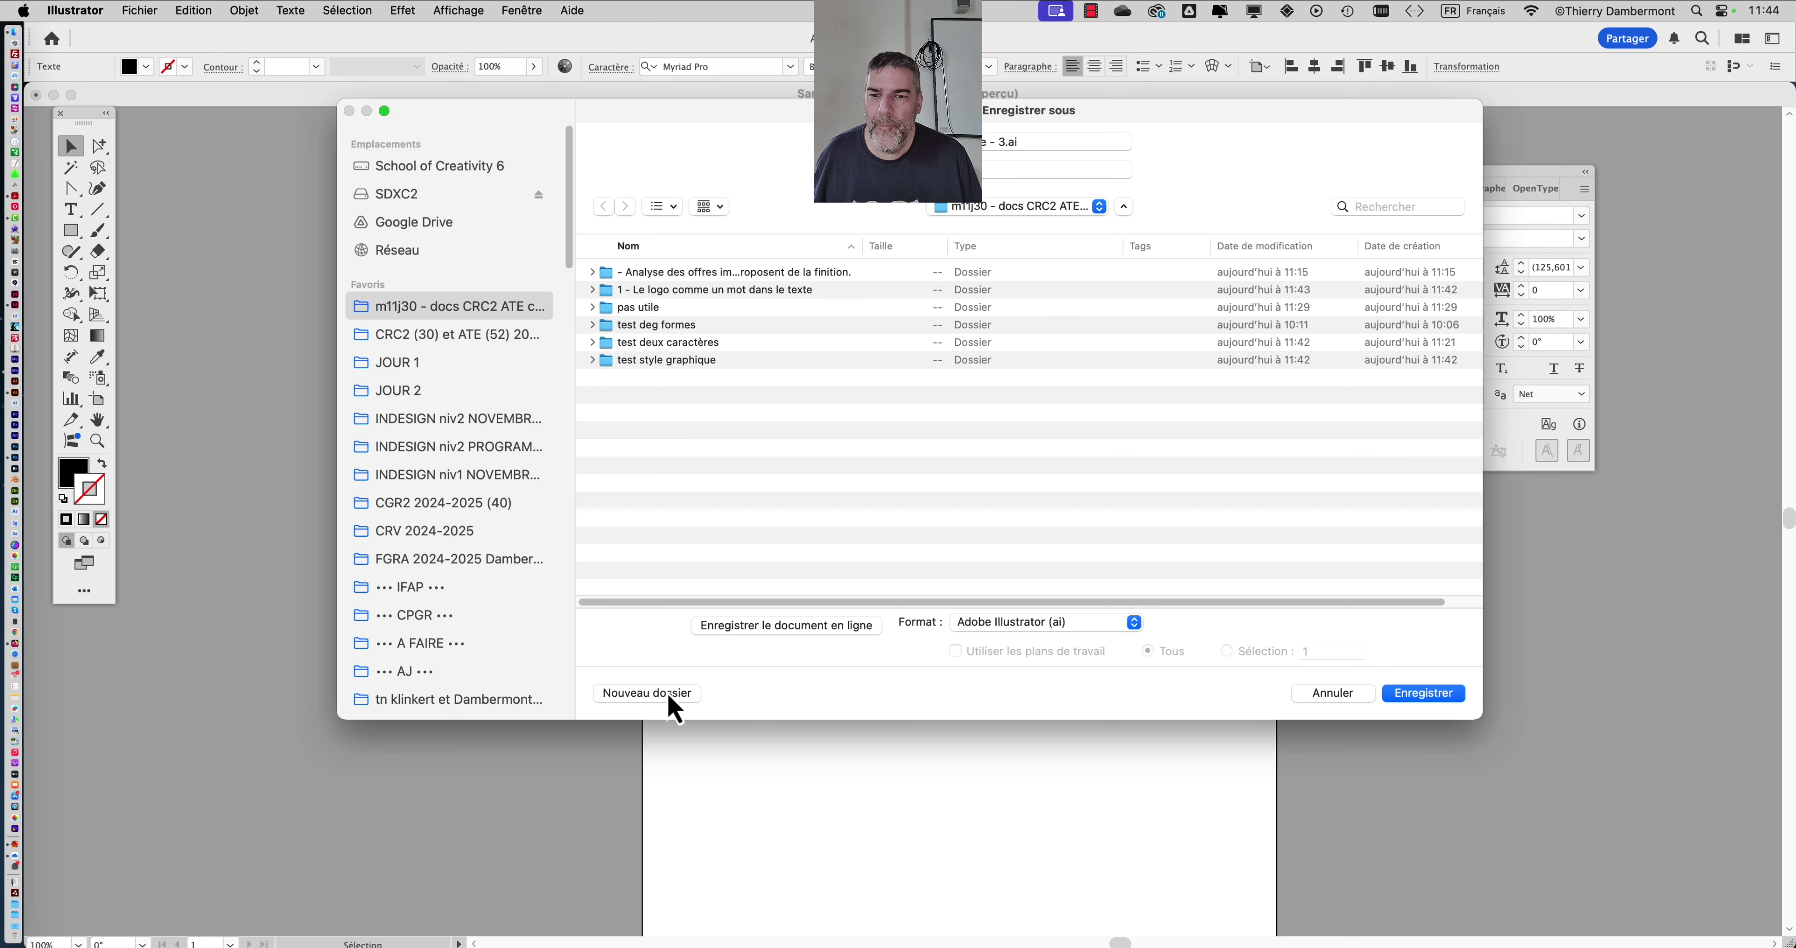
double_click(732, 361)
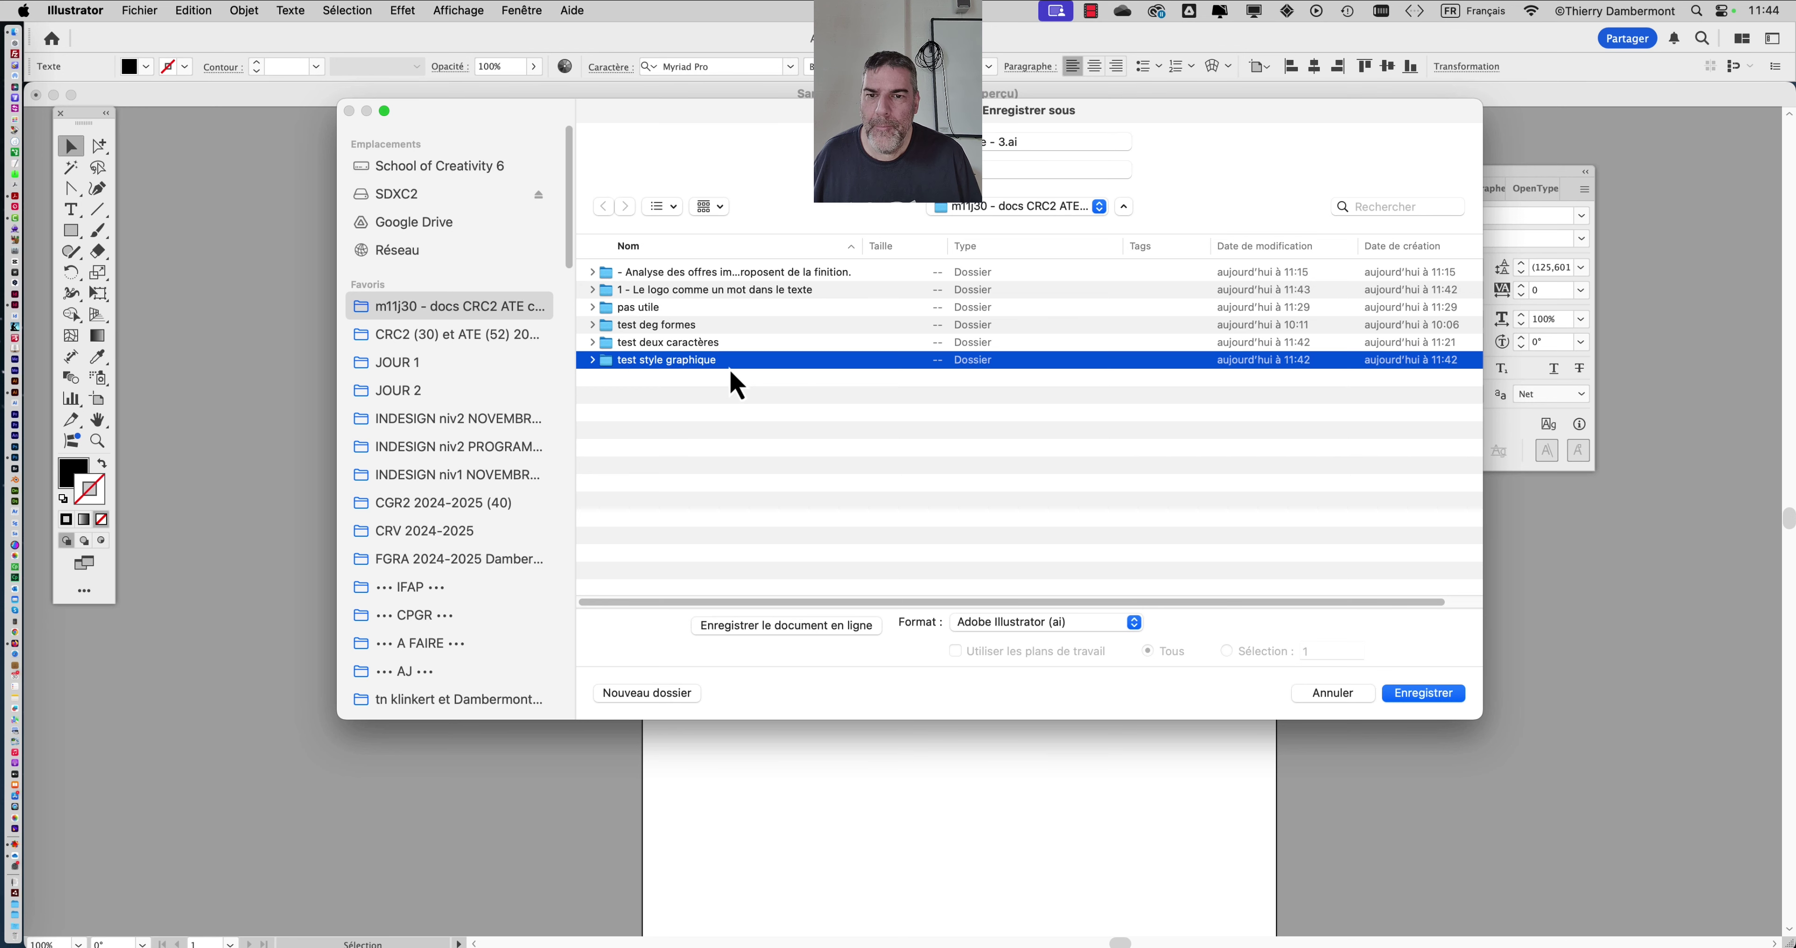
left_click(1435, 694)
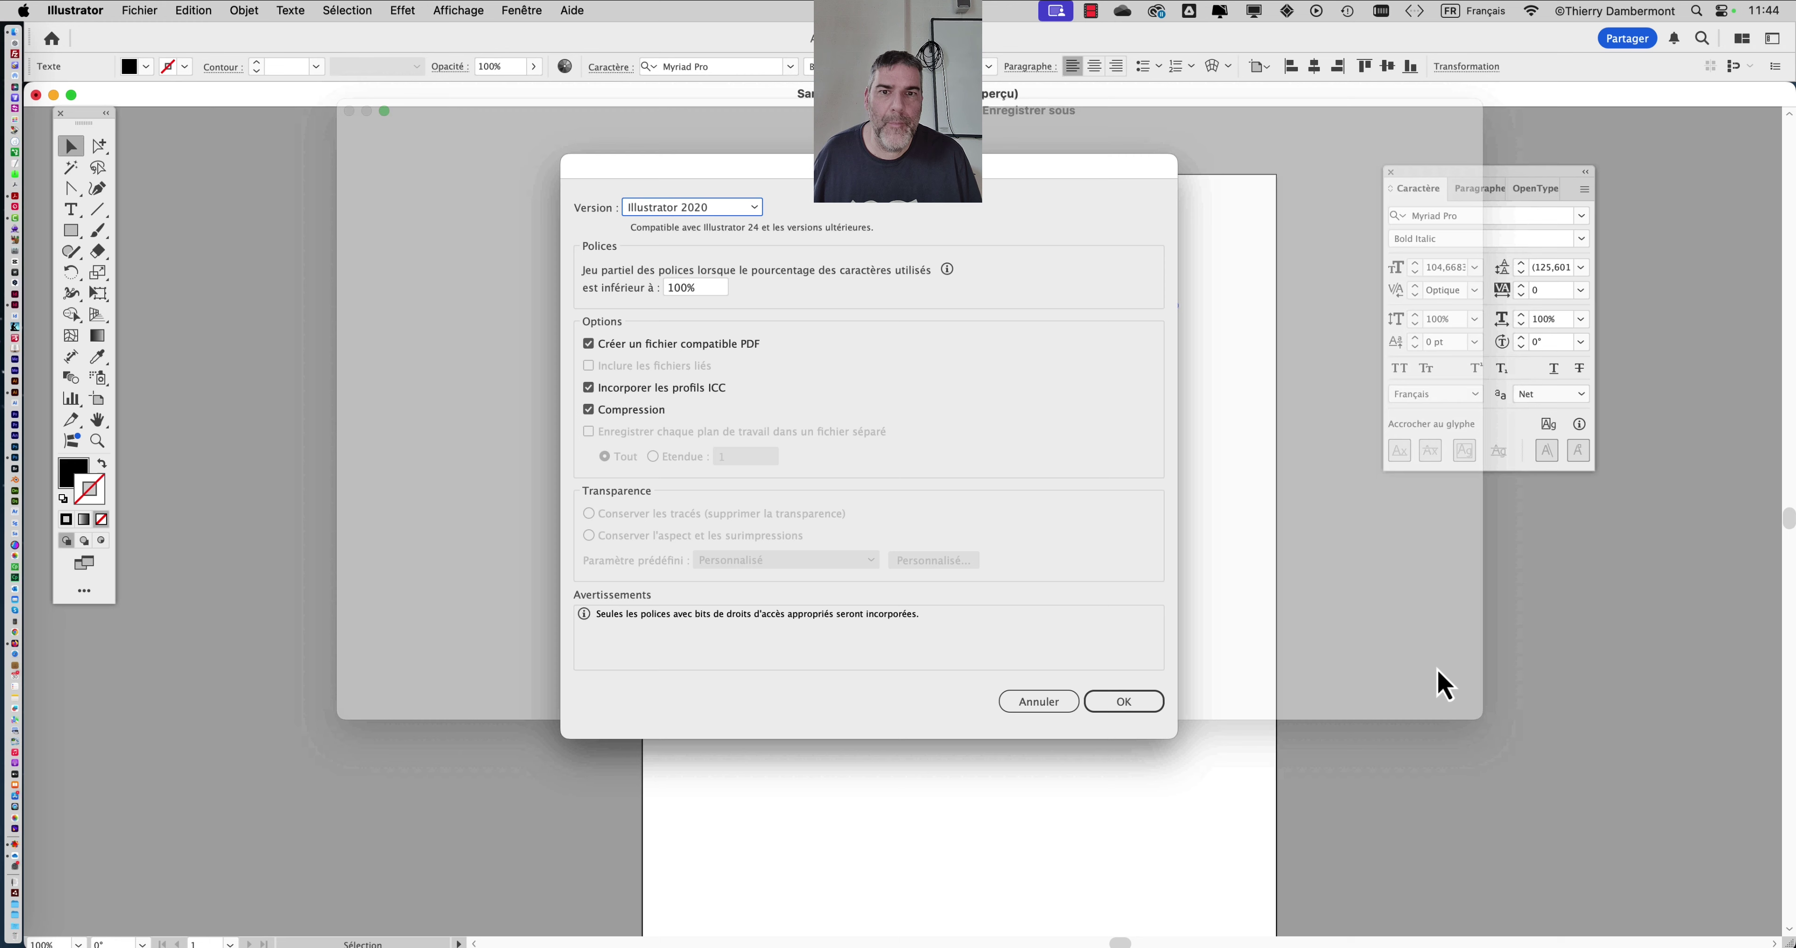
left_click(1147, 707)
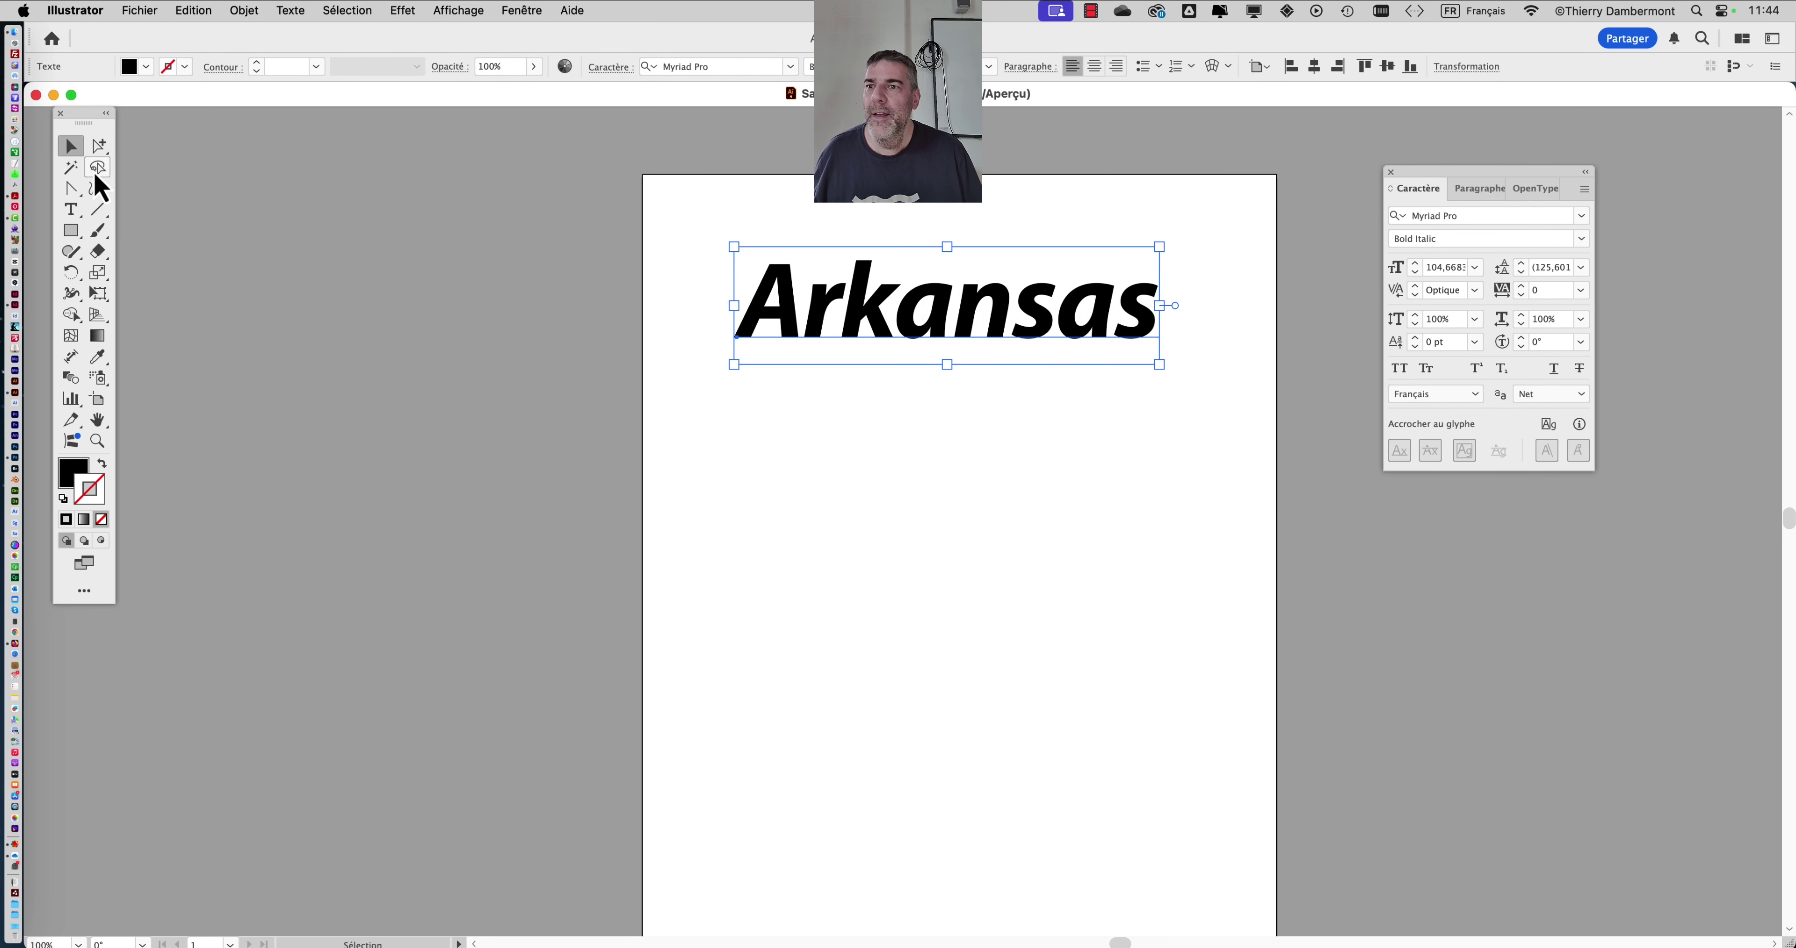
Display the graphic styles and open the Boutons et transformations style library
scroll(801, 416, "up", 1)
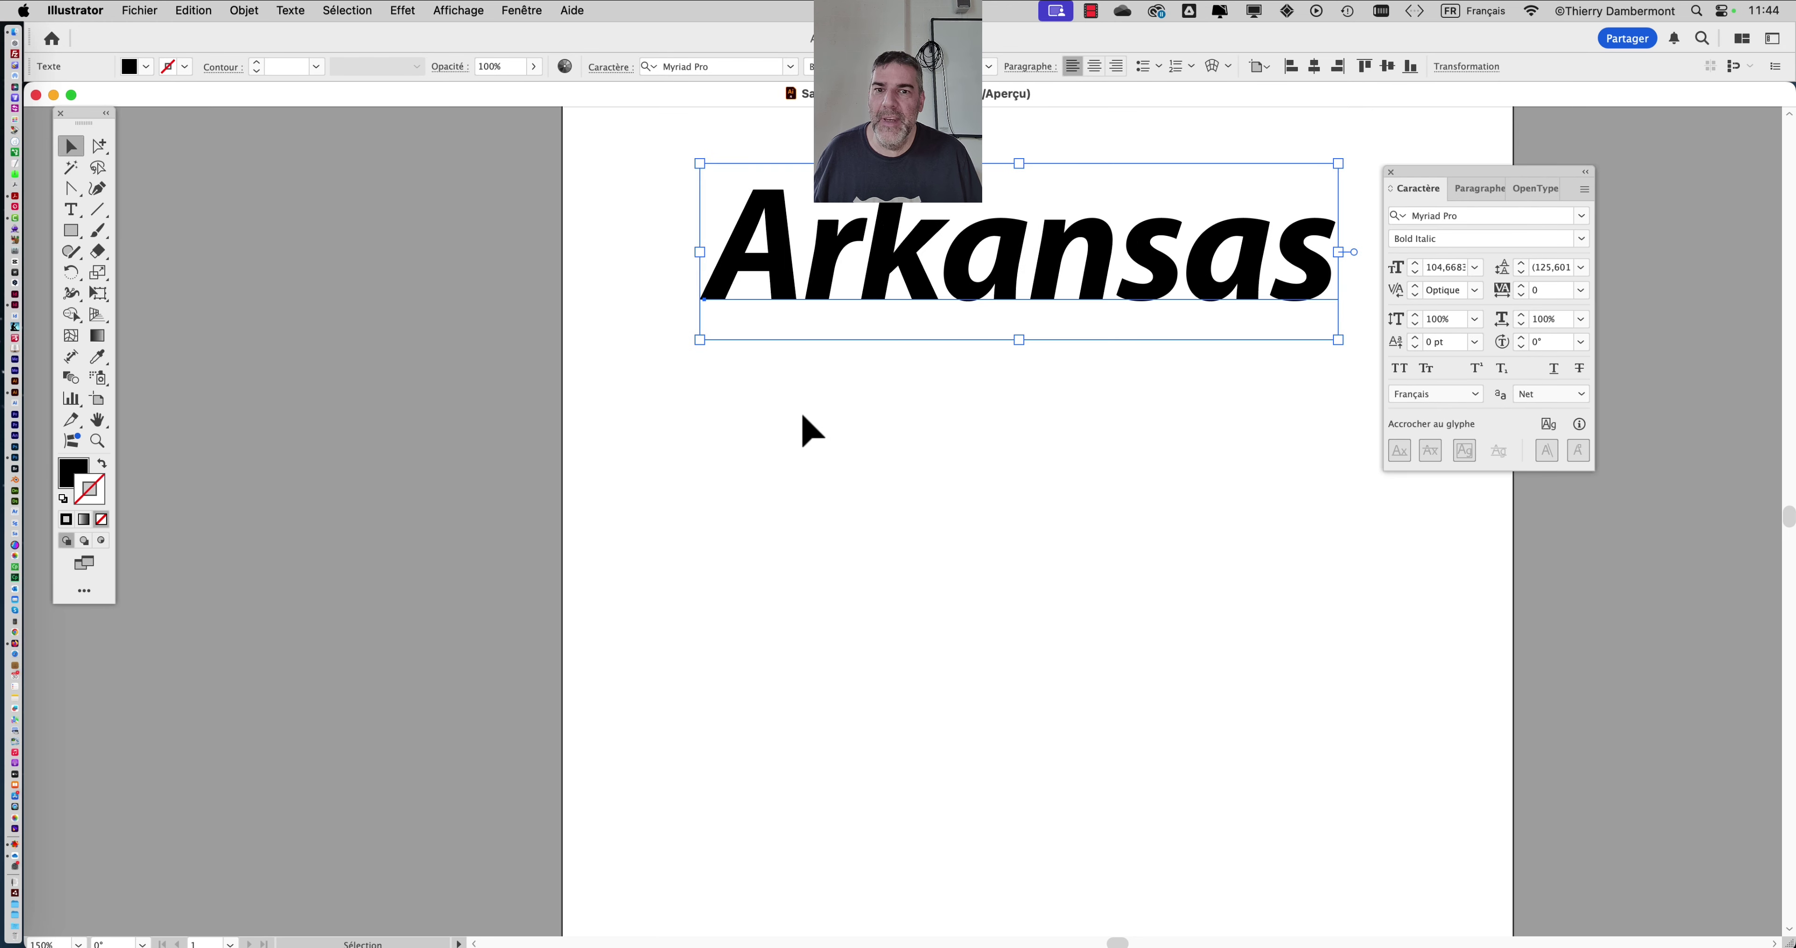
key("space")
left_click_drag(801, 412, 313, 416)
left_click(533, 17)
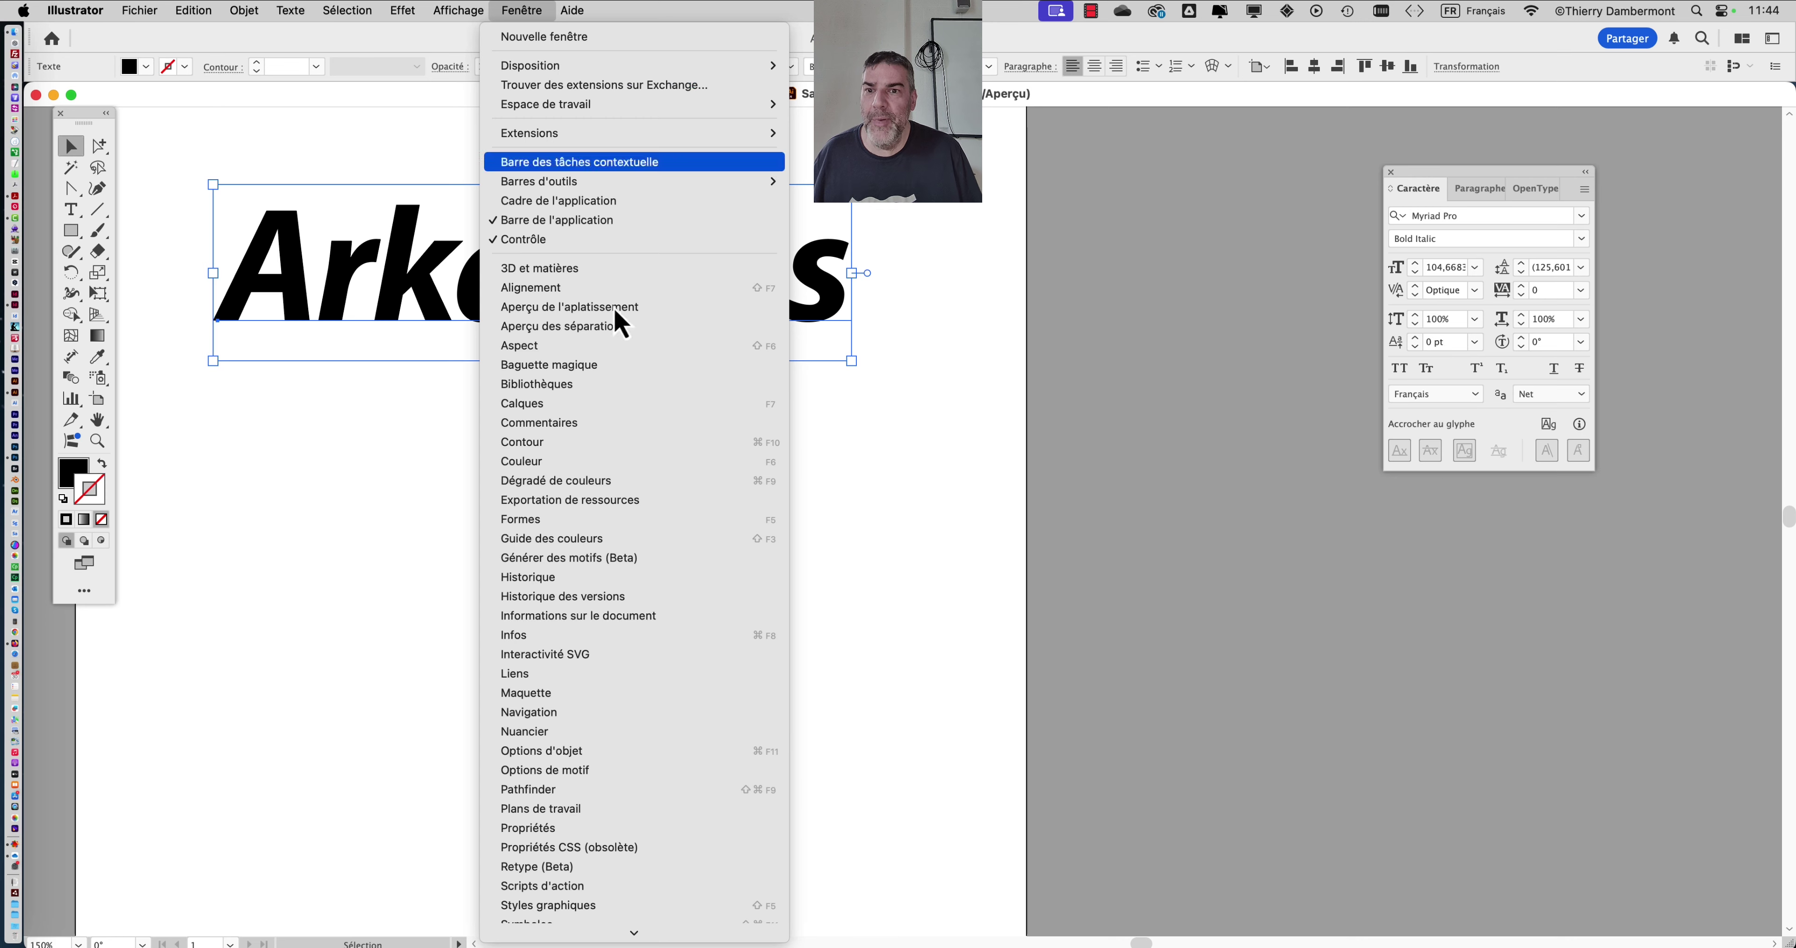
left_click(636, 771)
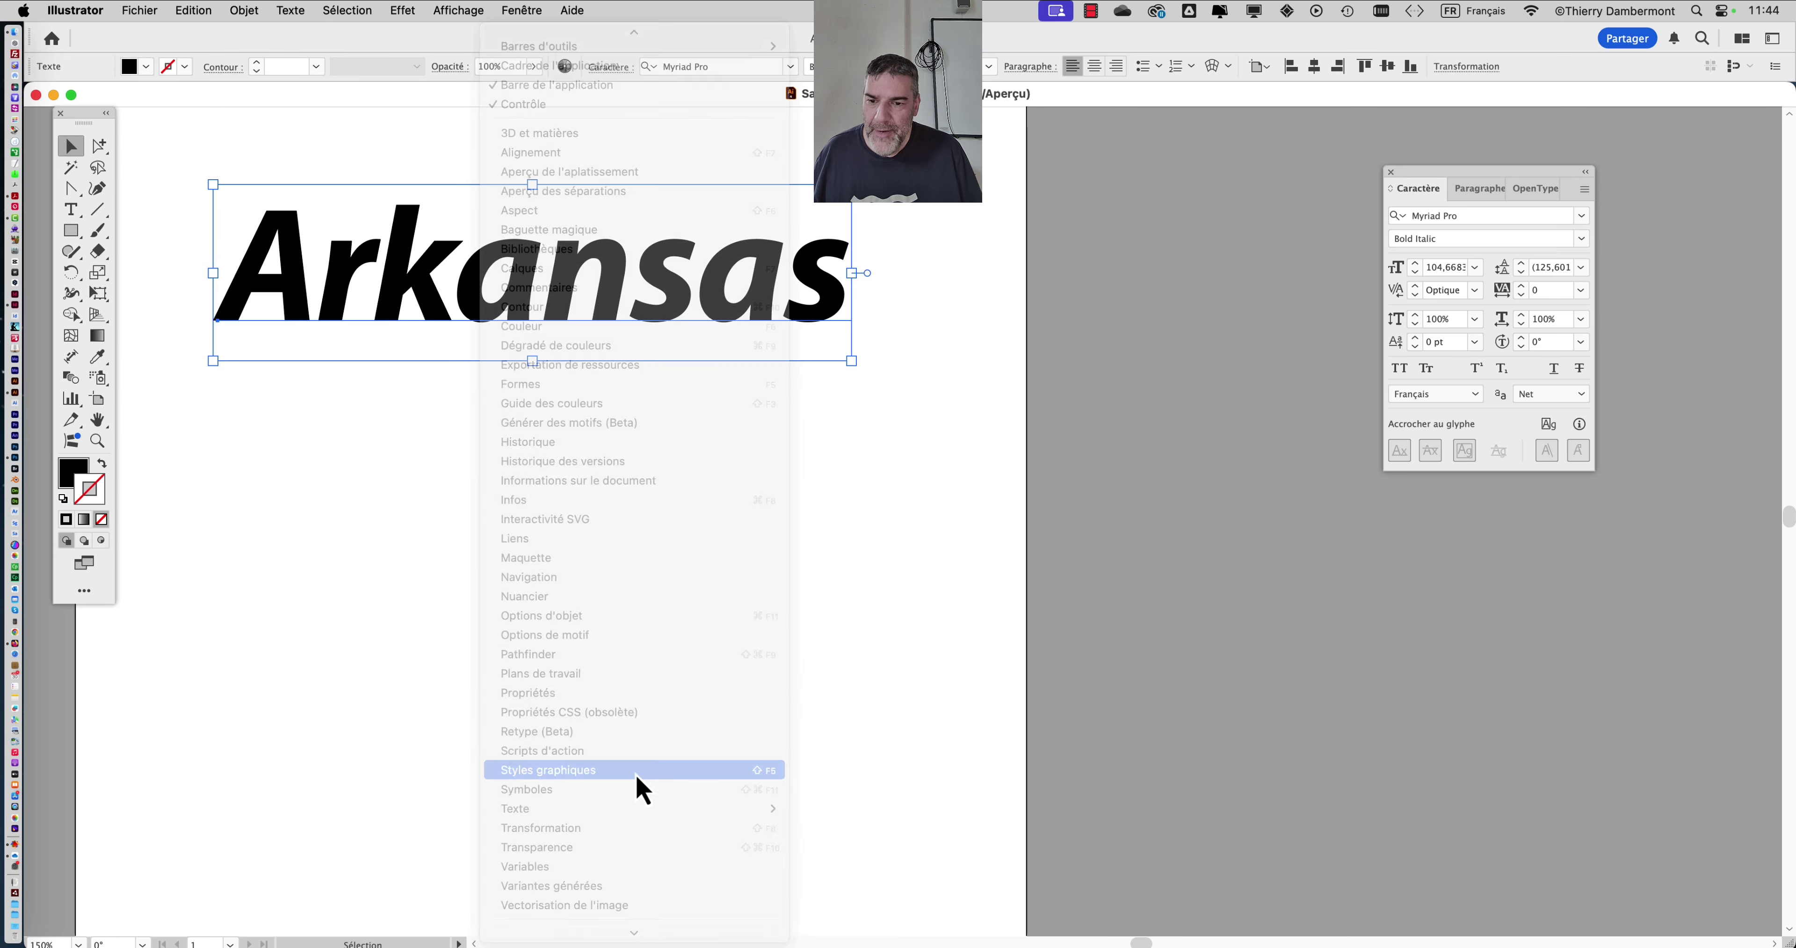
left_click_drag(1239, 276, 1152, 237)
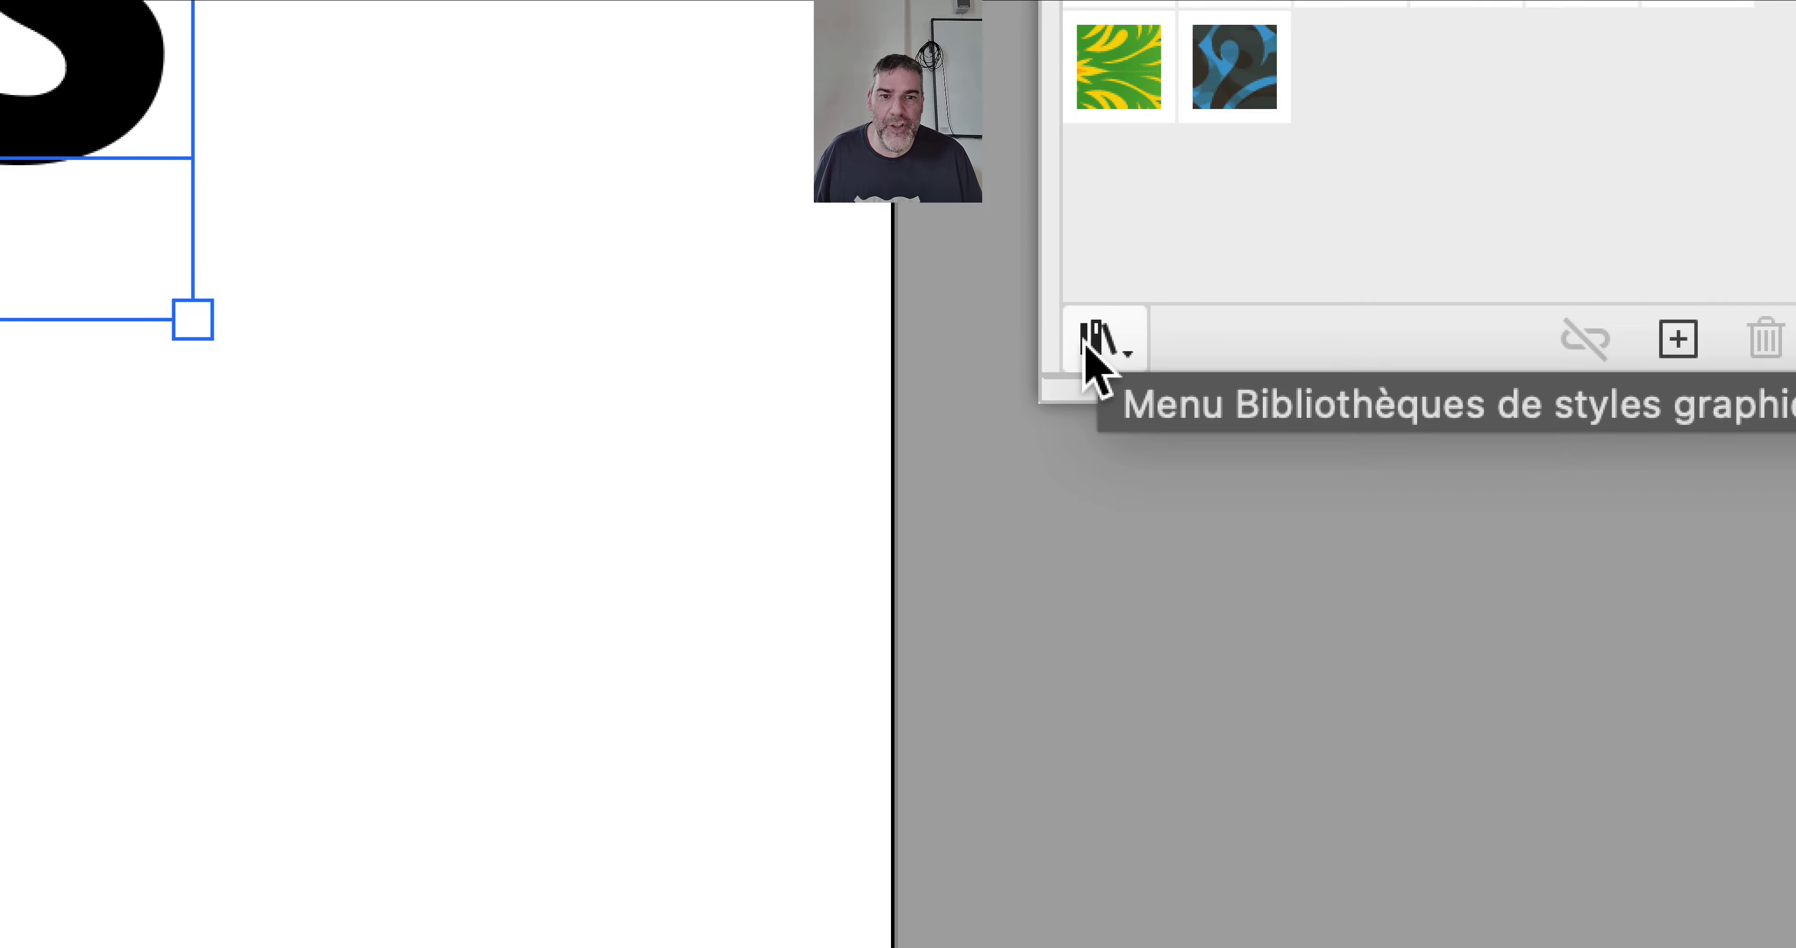
left_click(1098, 352)
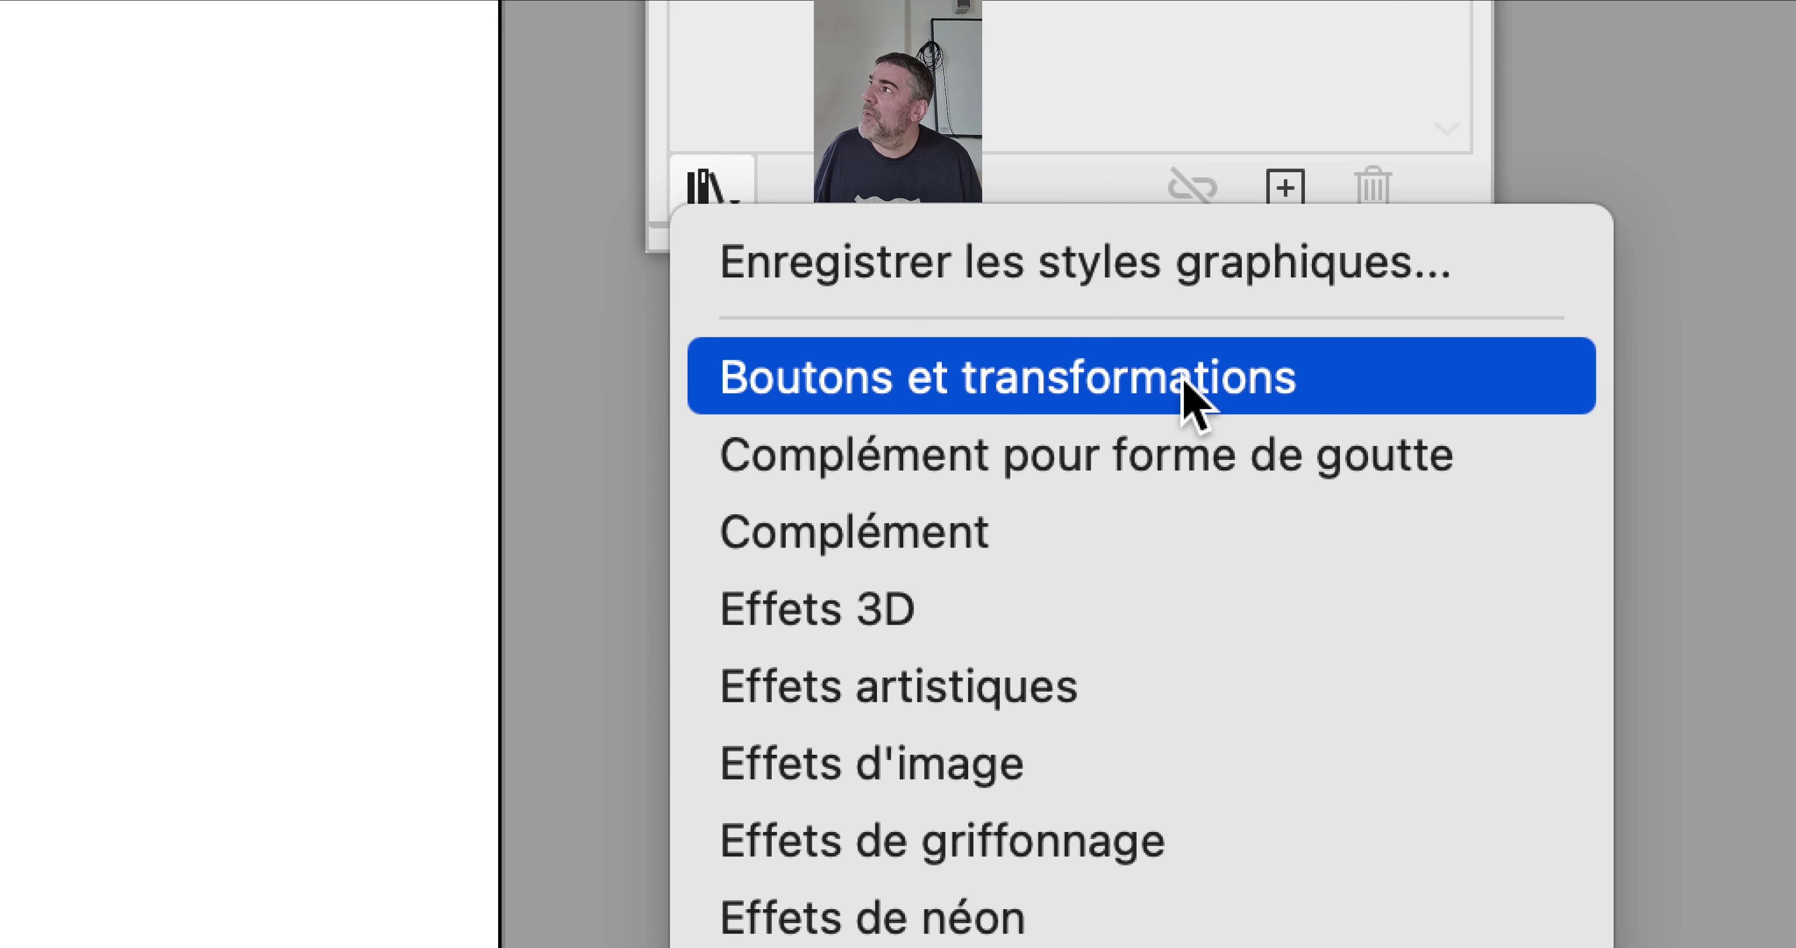
left_click(1185, 383)
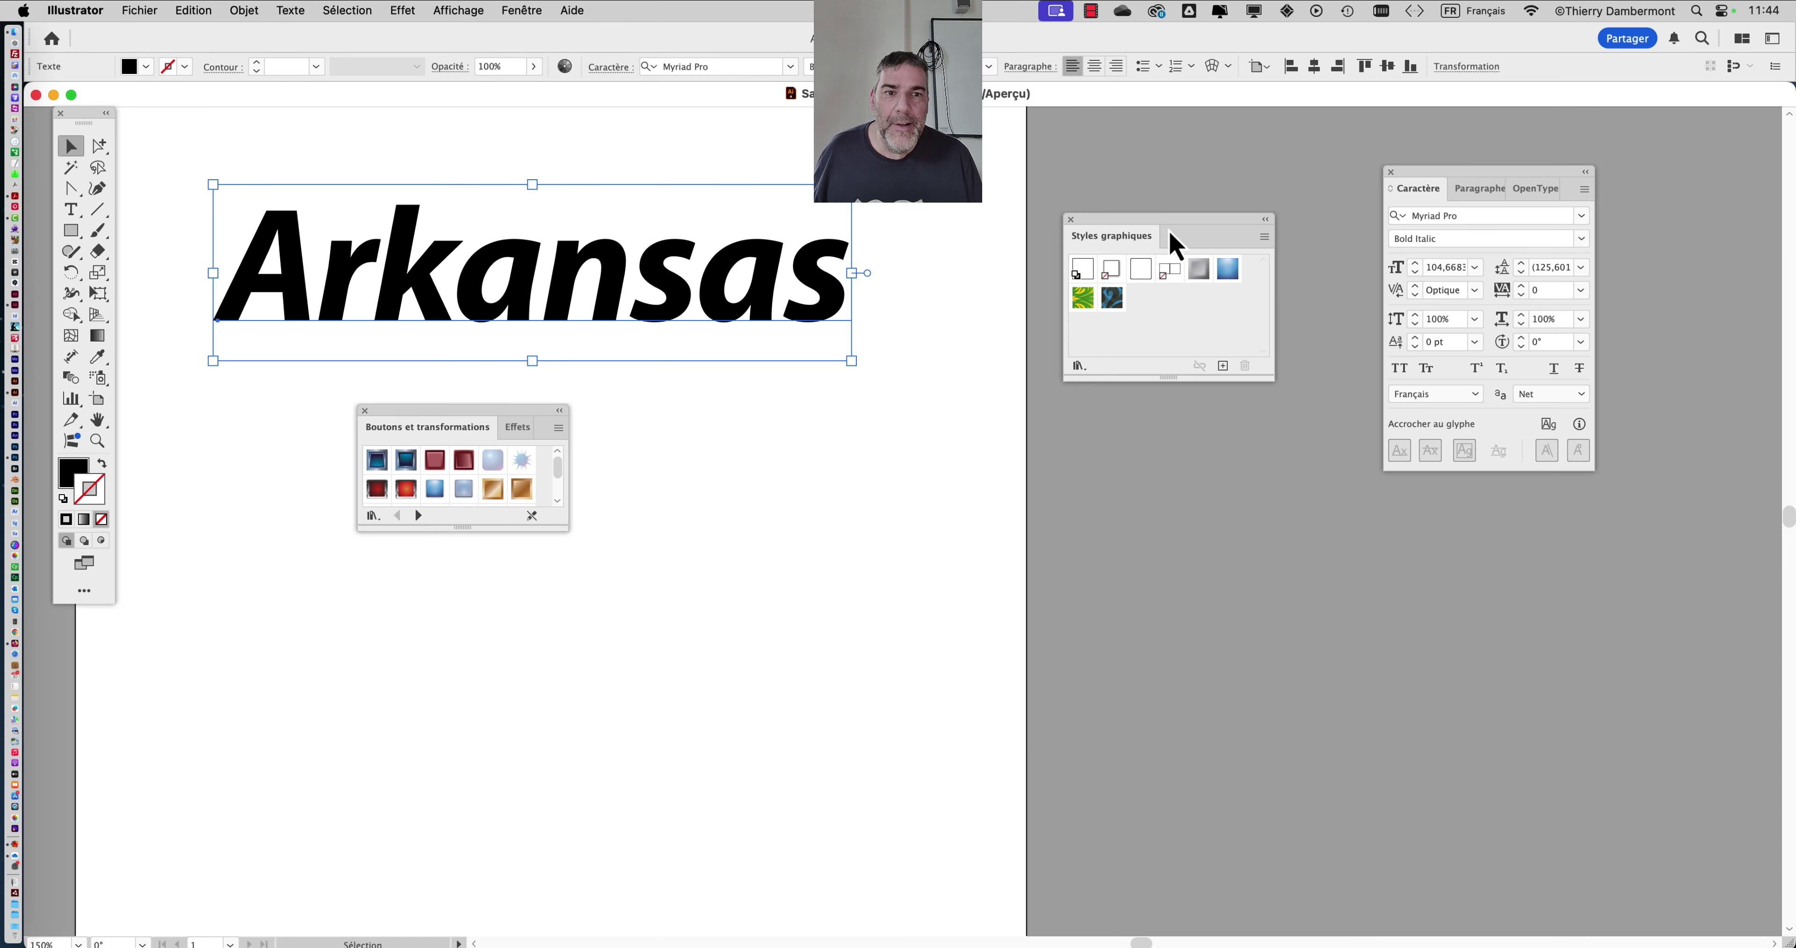
Arrange the character settings, graphic styles and style library around the text, enlarging the library so that all its thumbnails fit
left_click_drag(1467, 184, 1595, 147)
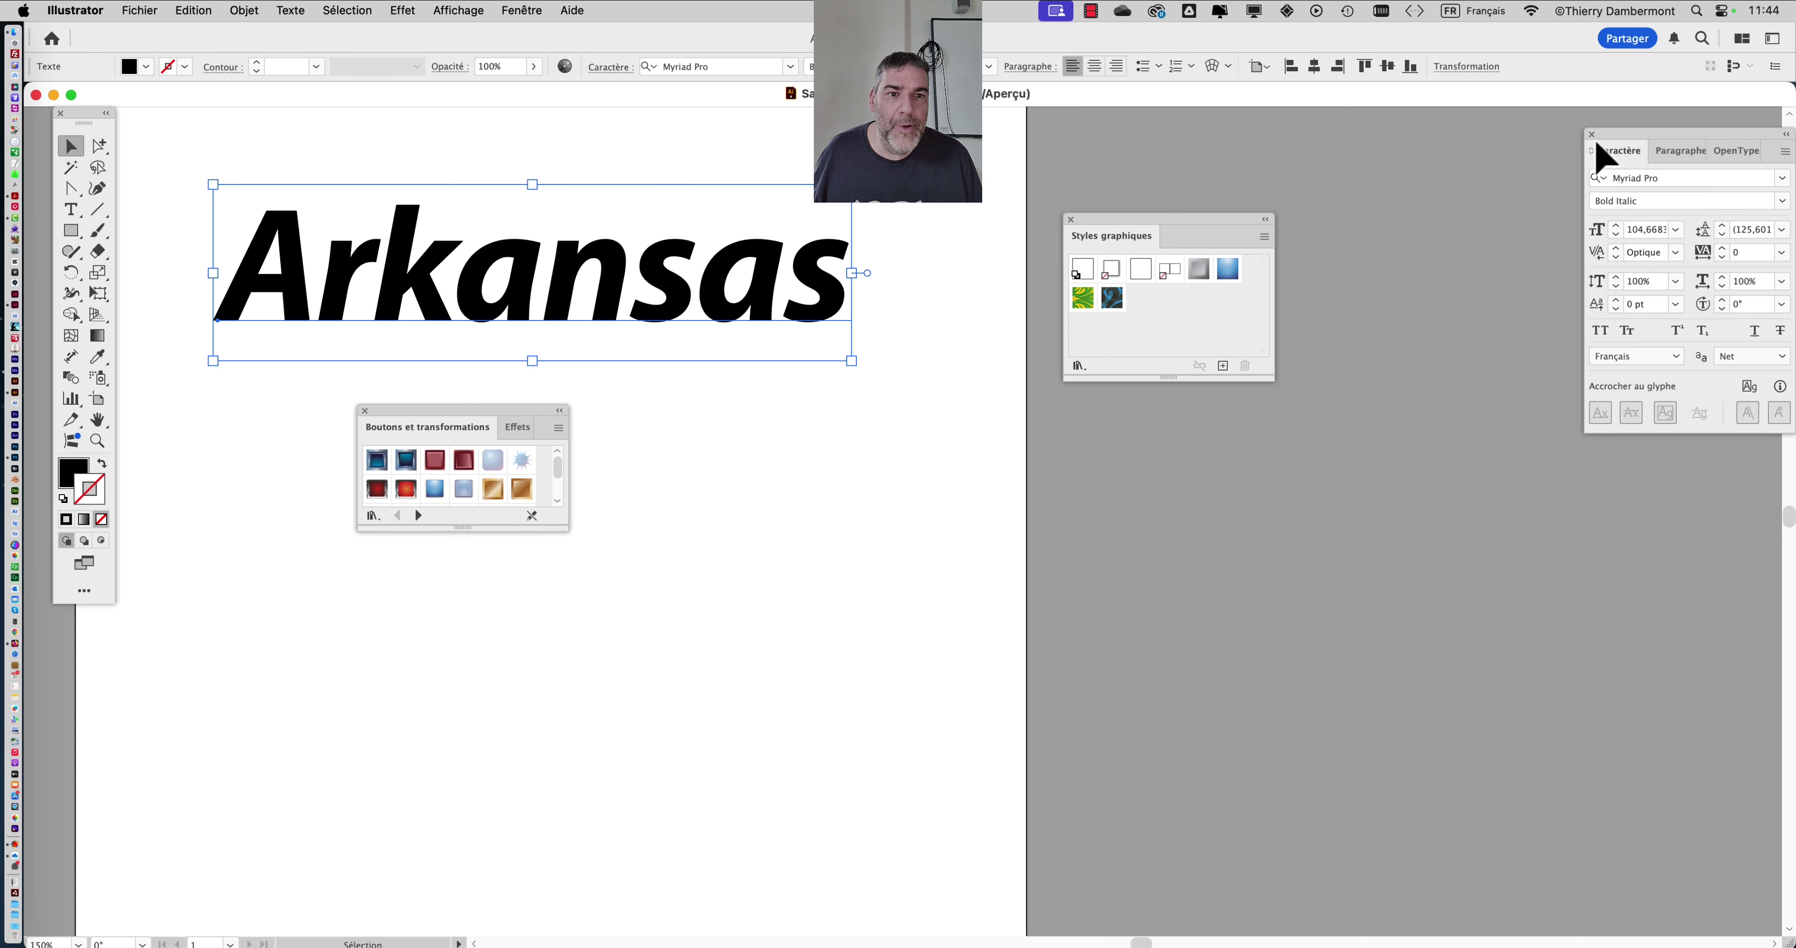
left_click_drag(1116, 232, 1390, 153)
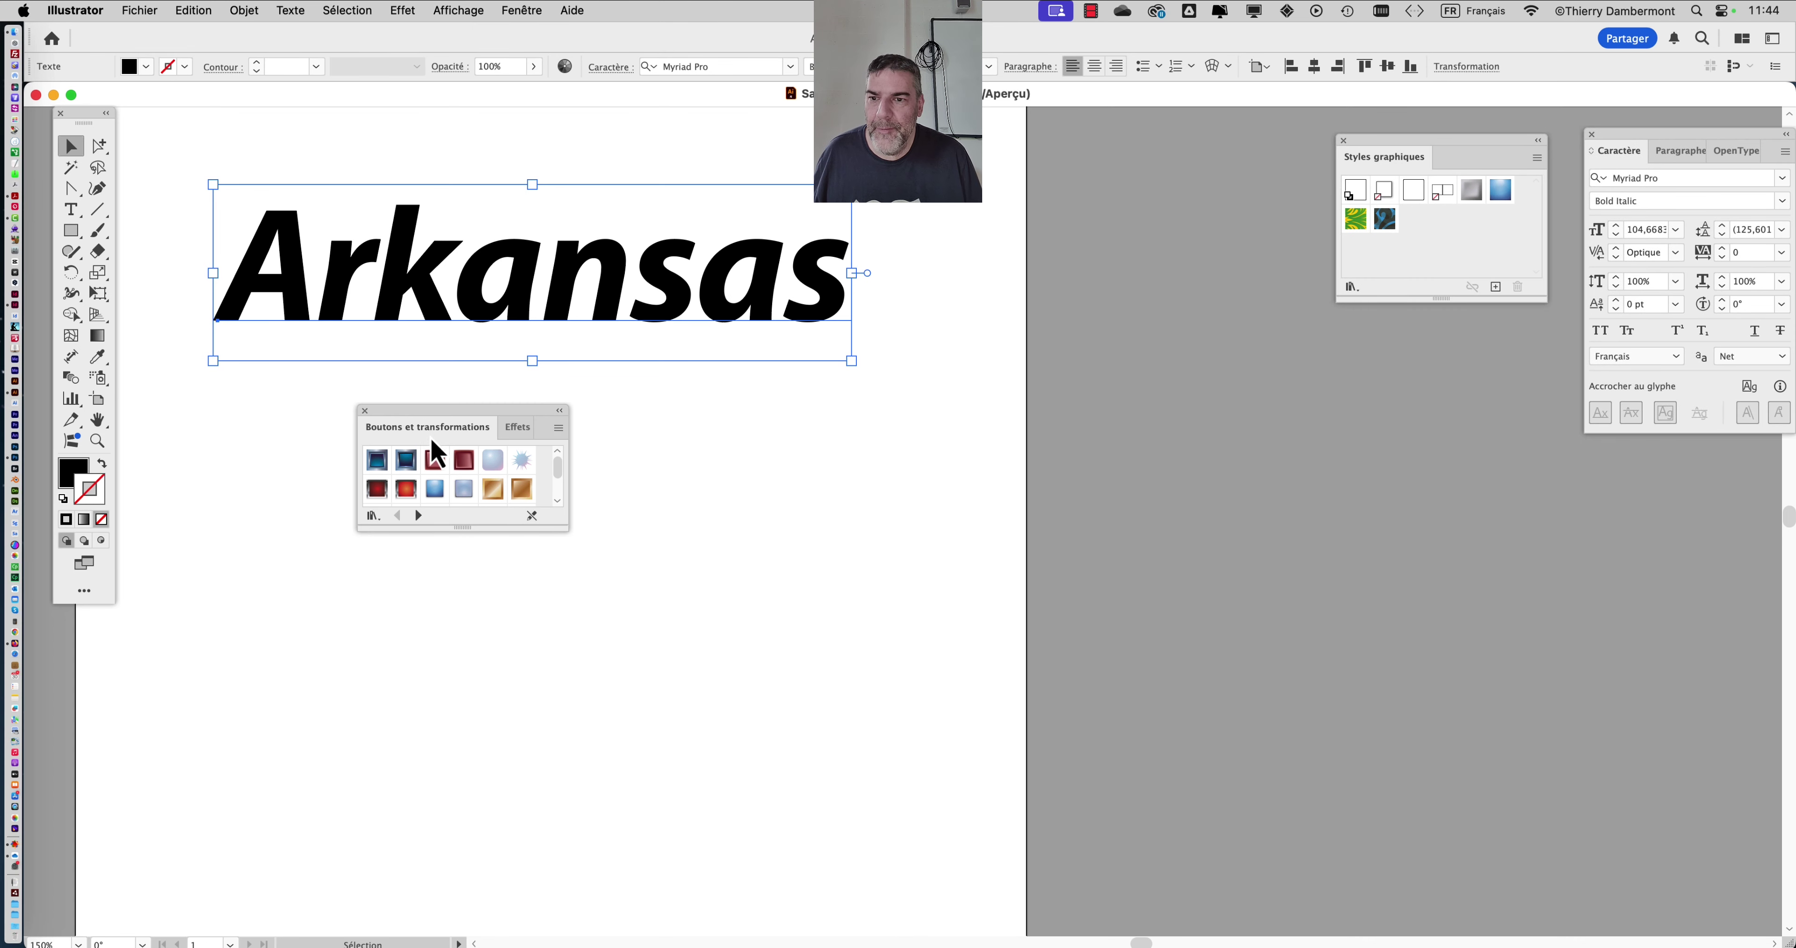
left_click_drag(437, 424, 1049, 236)
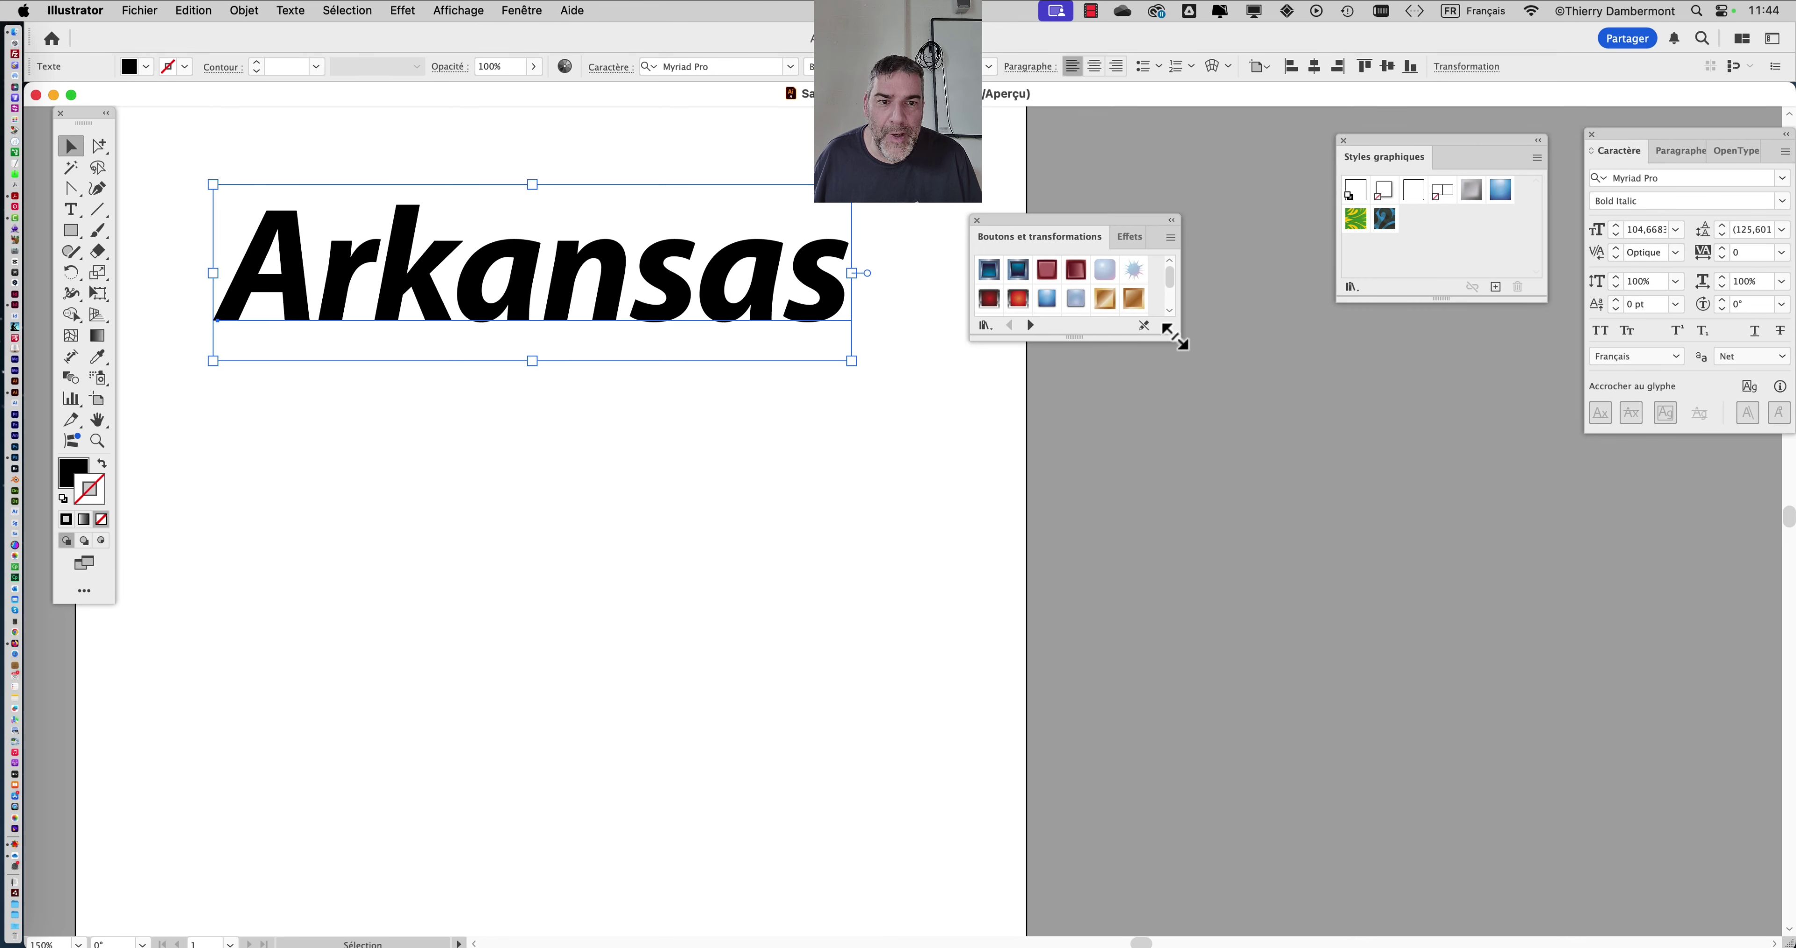
left_click_drag(1177, 338, 1227, 580)
left_click(1218, 238)
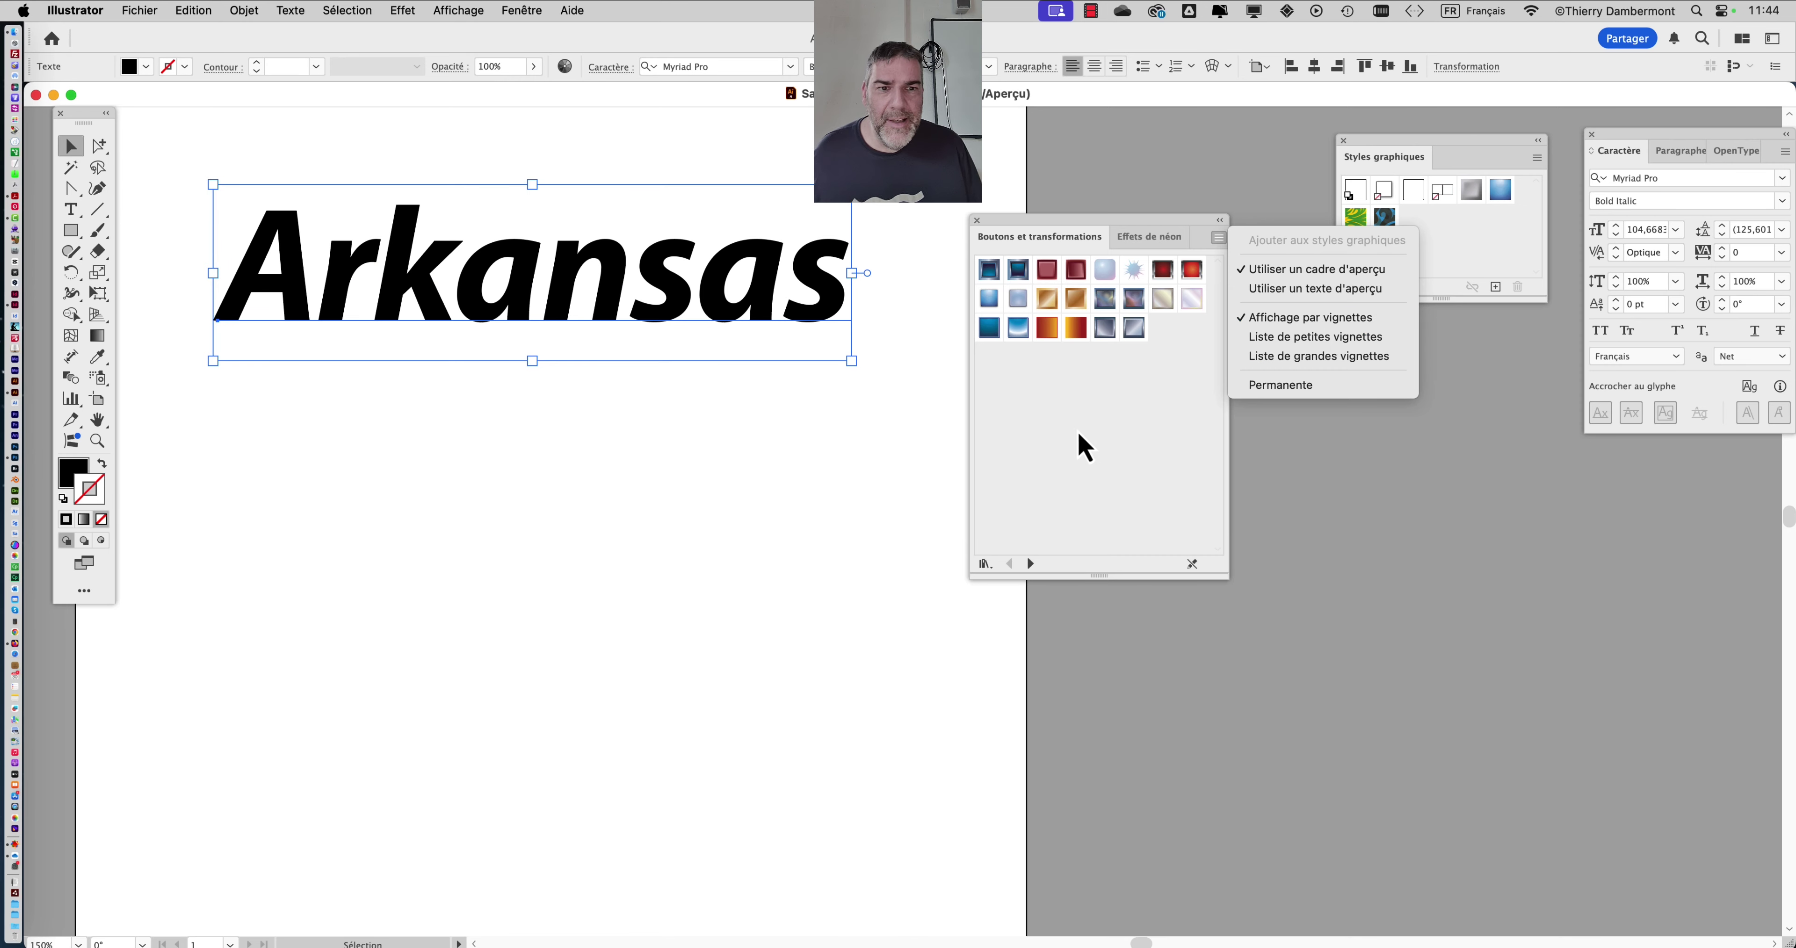
left_click(343, 826)
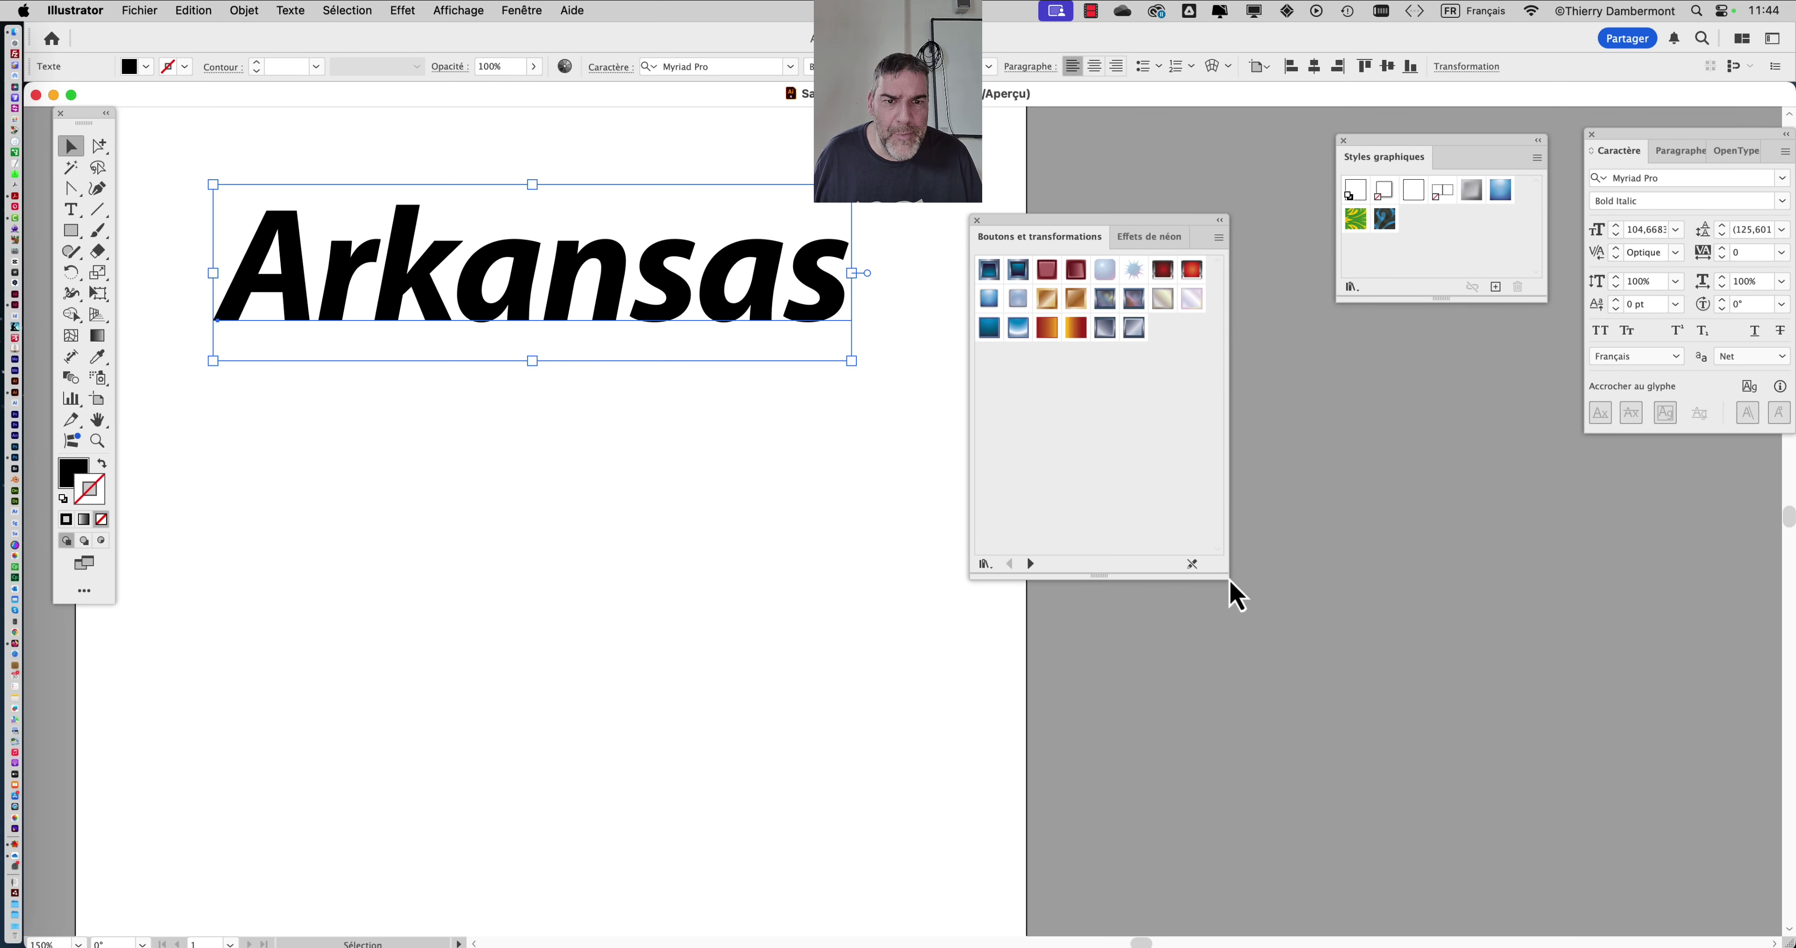
left_click_drag(1230, 583, 1203, 497)
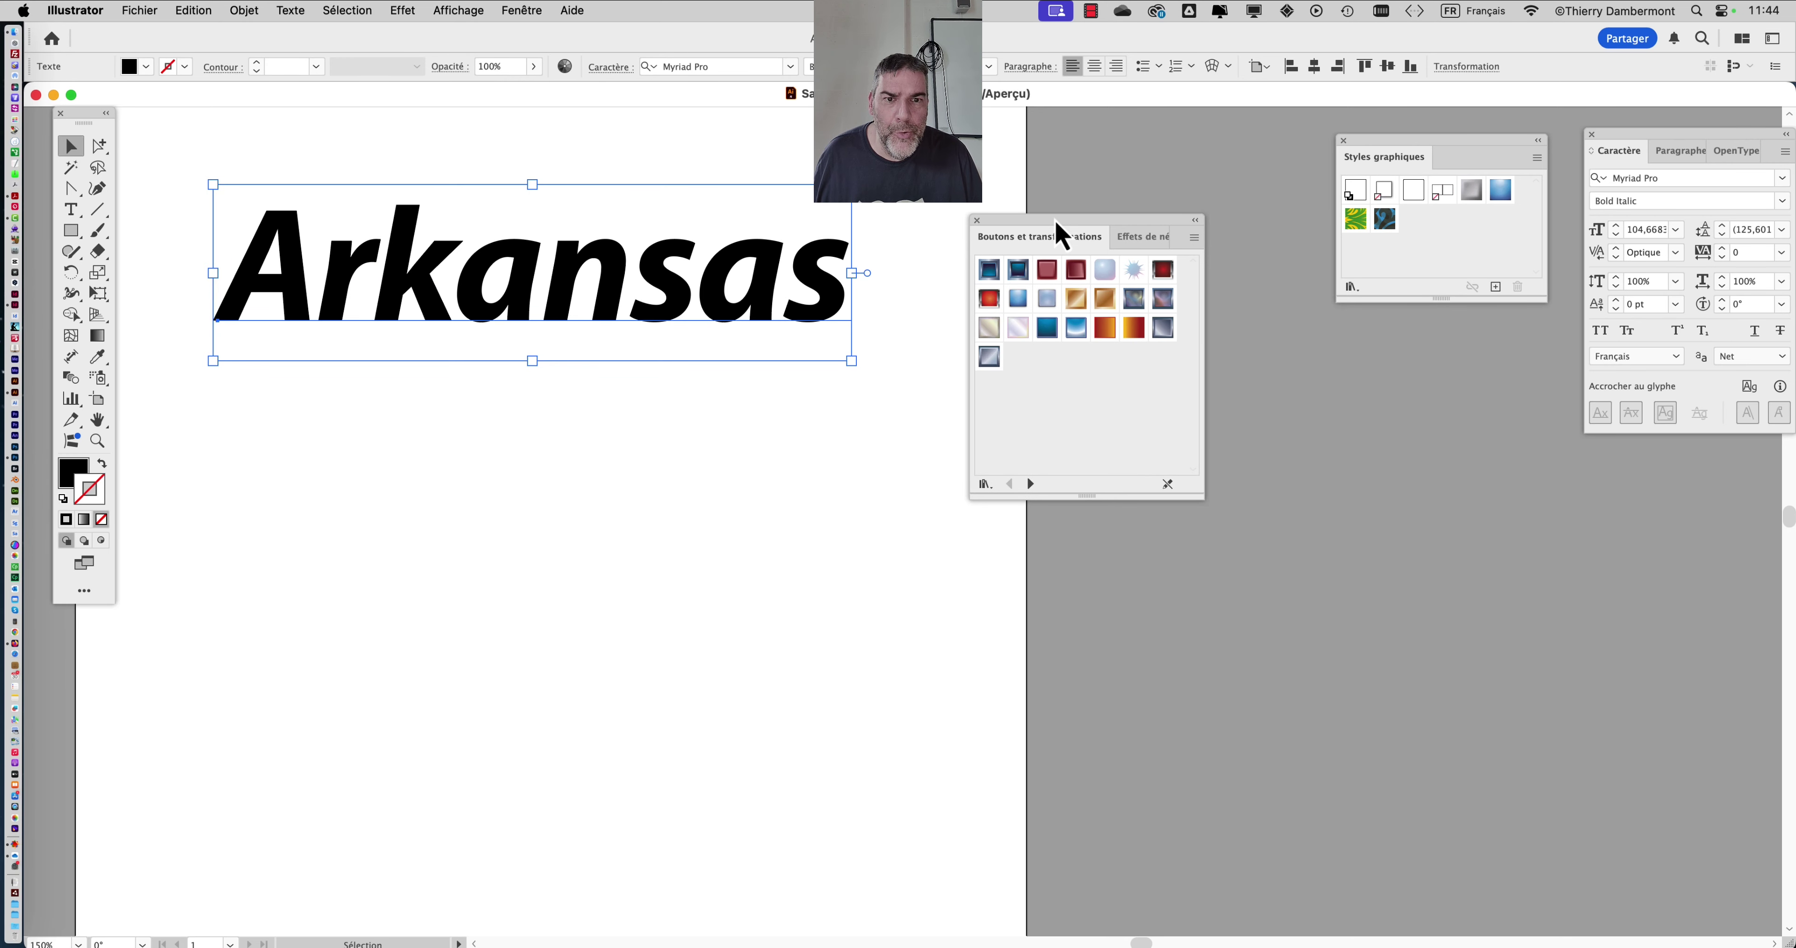
left_click_drag(1056, 222, 825, 352)
key("super+h")
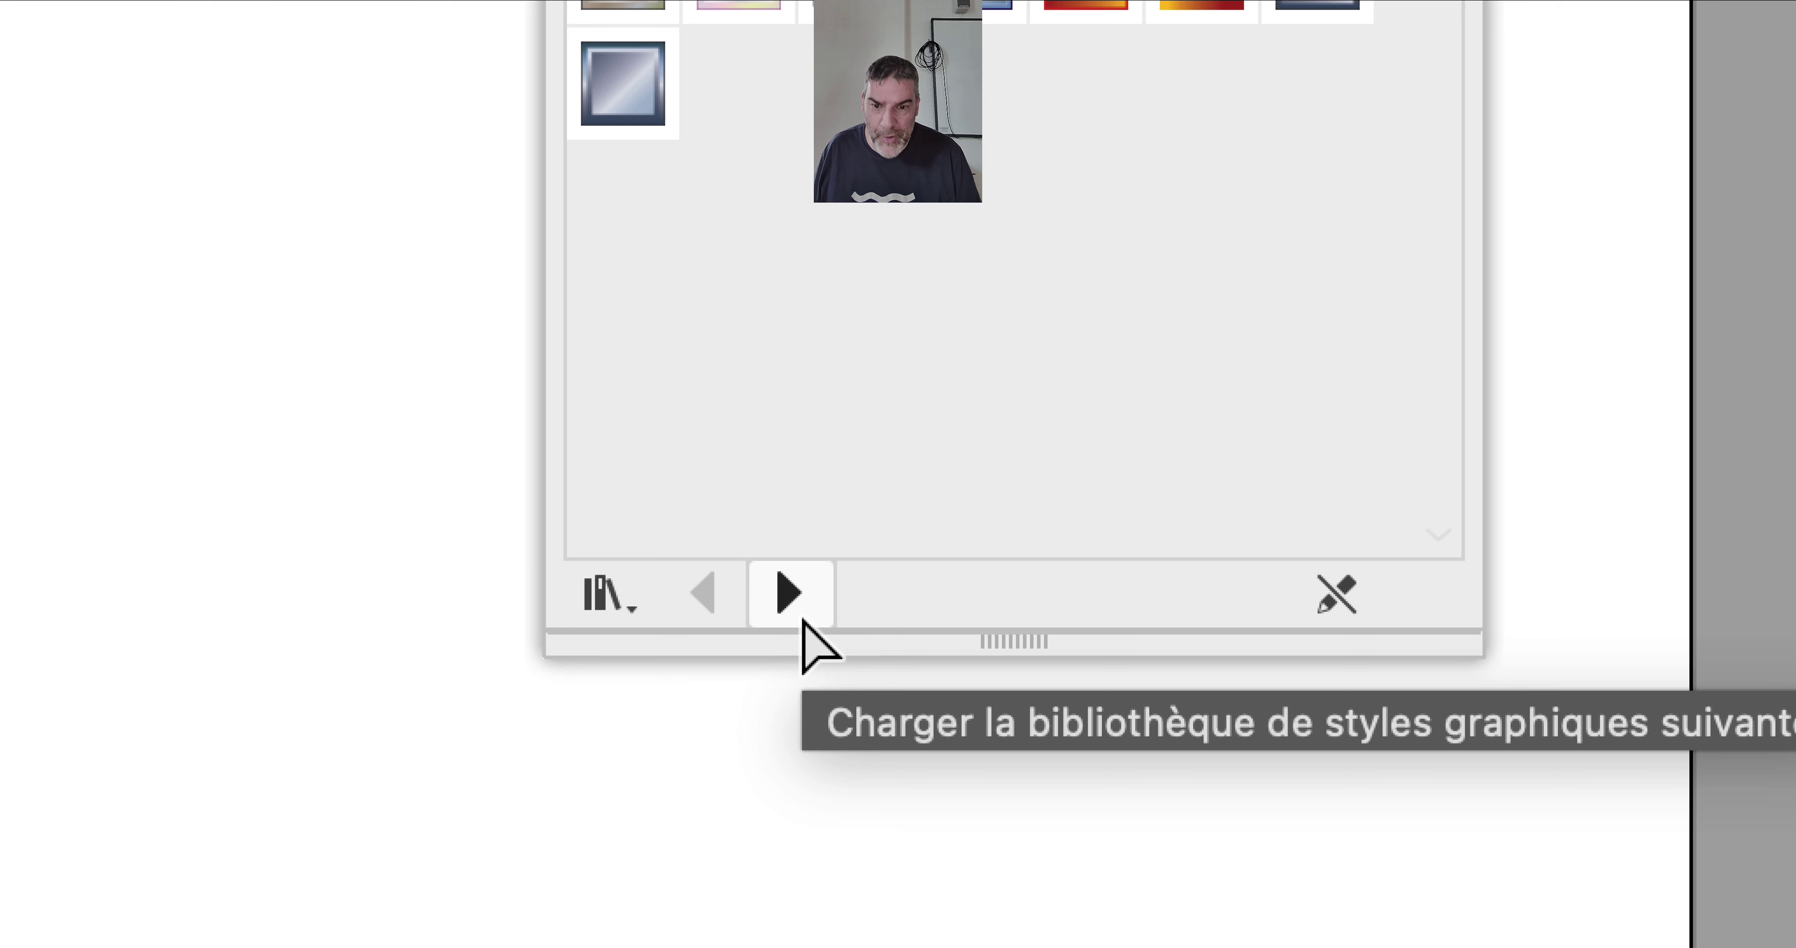
Go through the successive graphic style libraries up to Effets de griffonnage
left_click(802, 619)
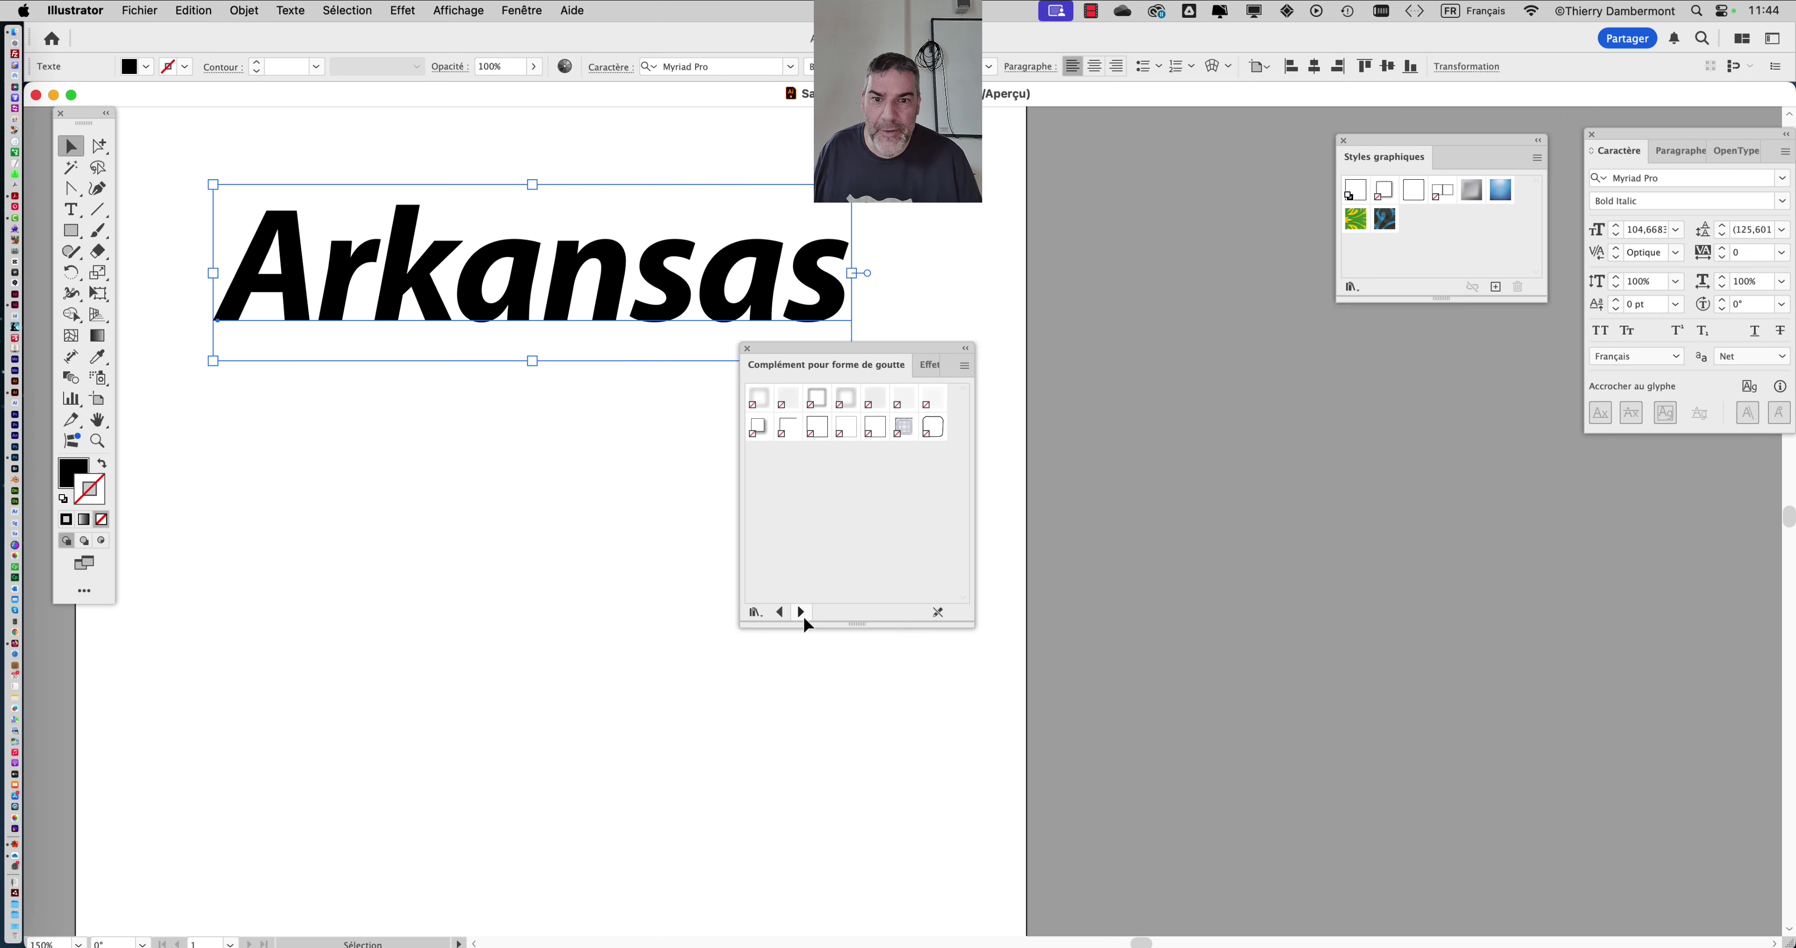
left_click(803, 618)
left_click(803, 618)
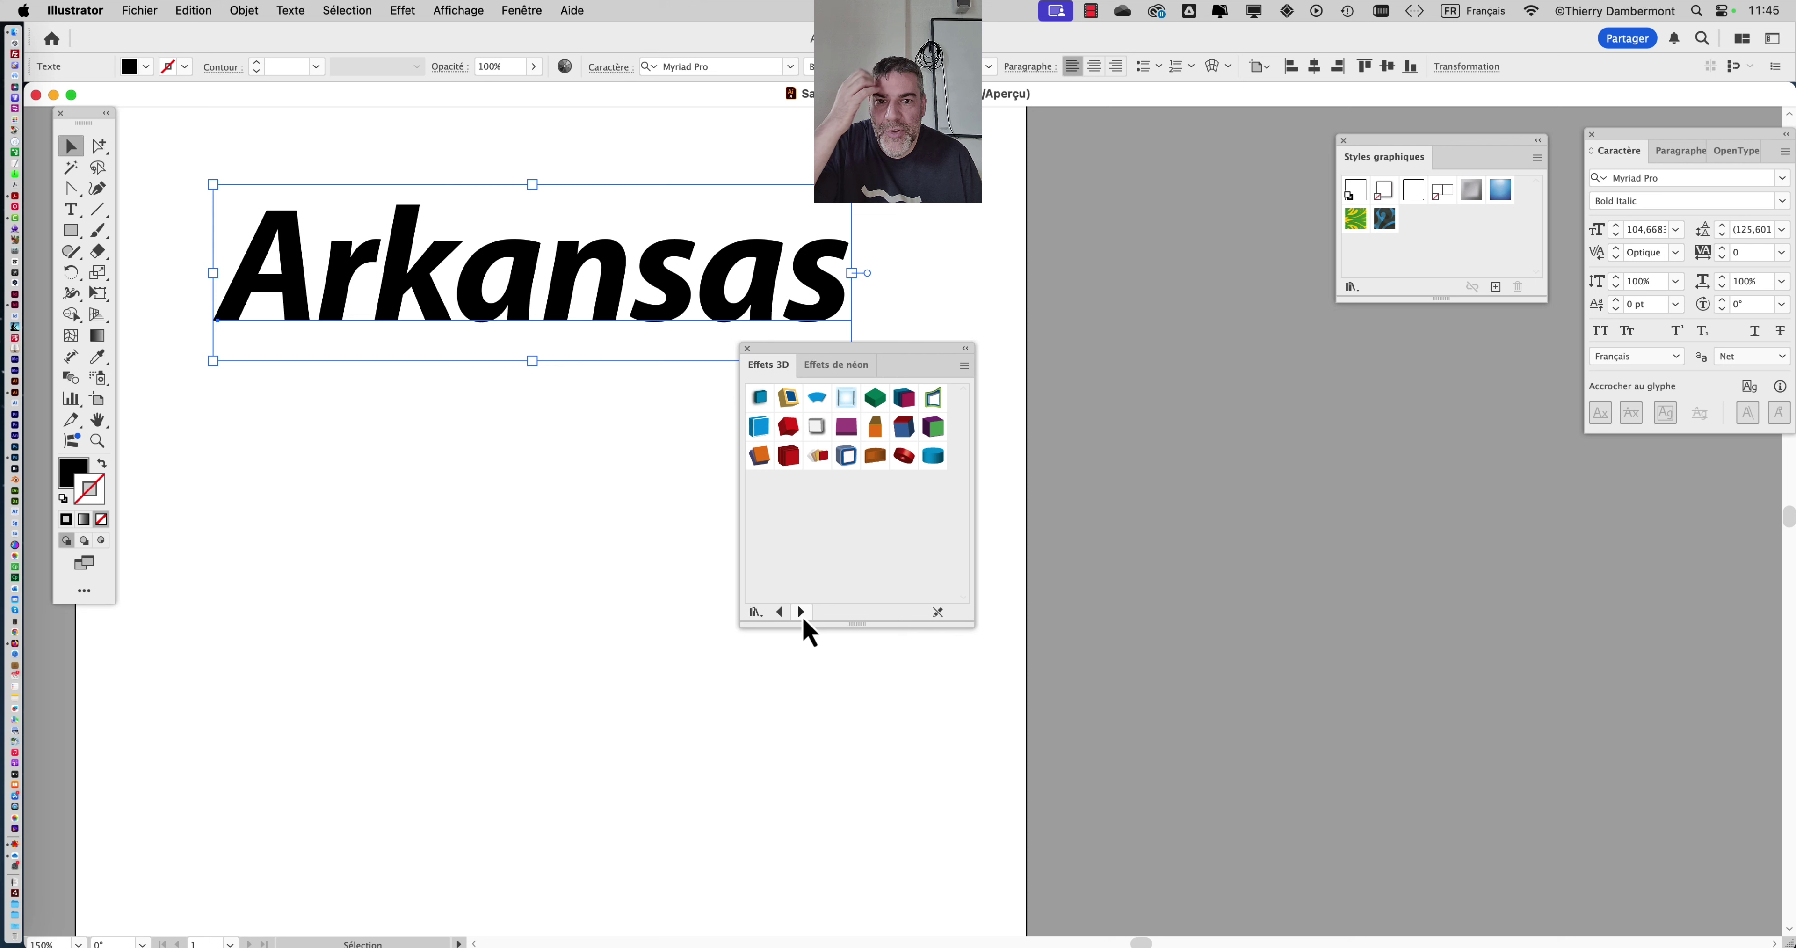
left_click(802, 612)
left_click(801, 612)
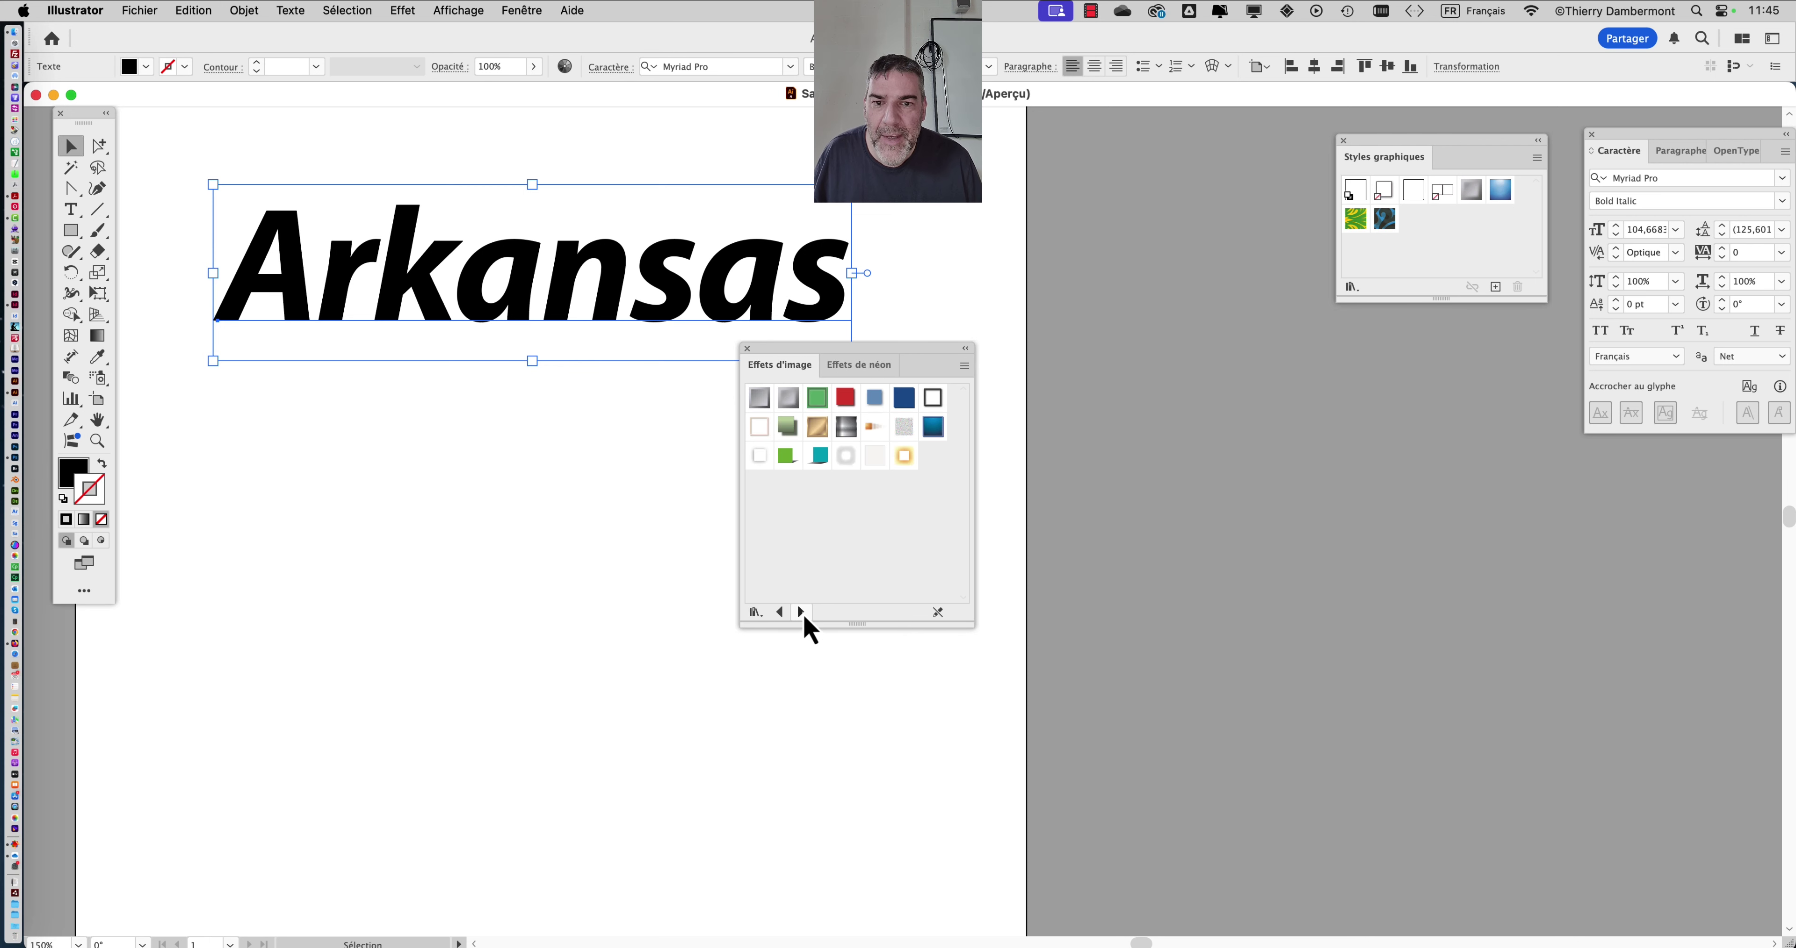
left_click(802, 611)
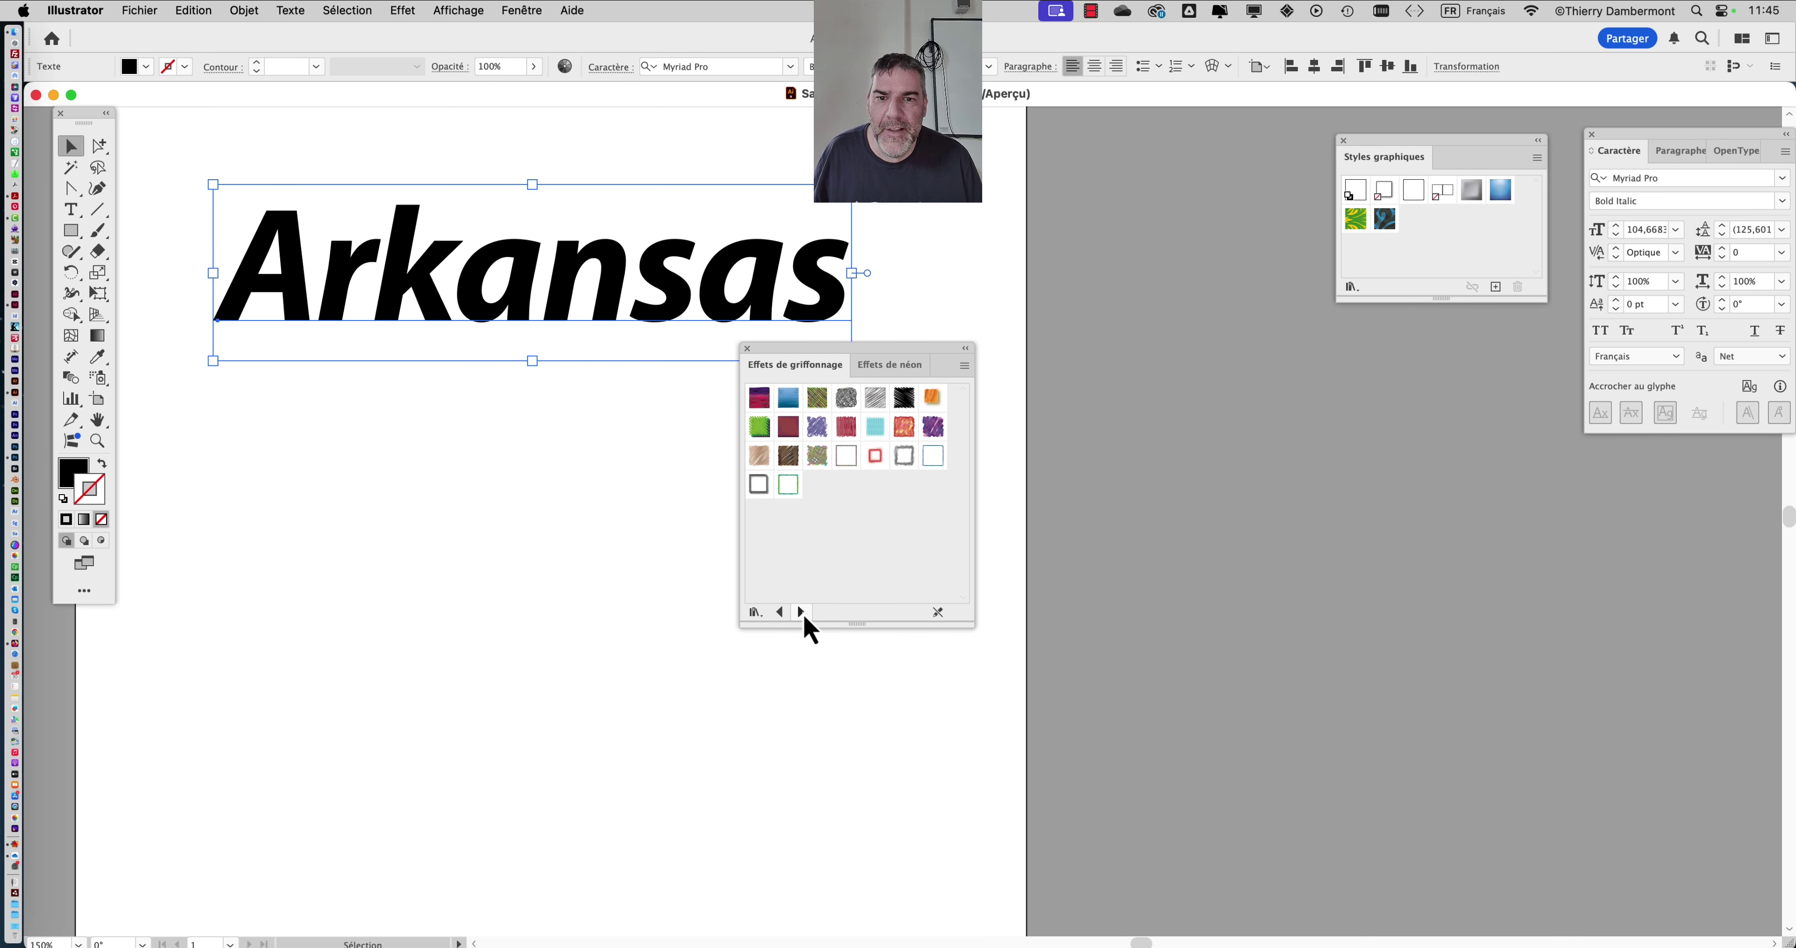
Apply the purple scribble style from Effets de griffonnage to the Arkansas text, move the library clear of the artboard and deselect the text
left_click_drag(848, 352, 833, 424)
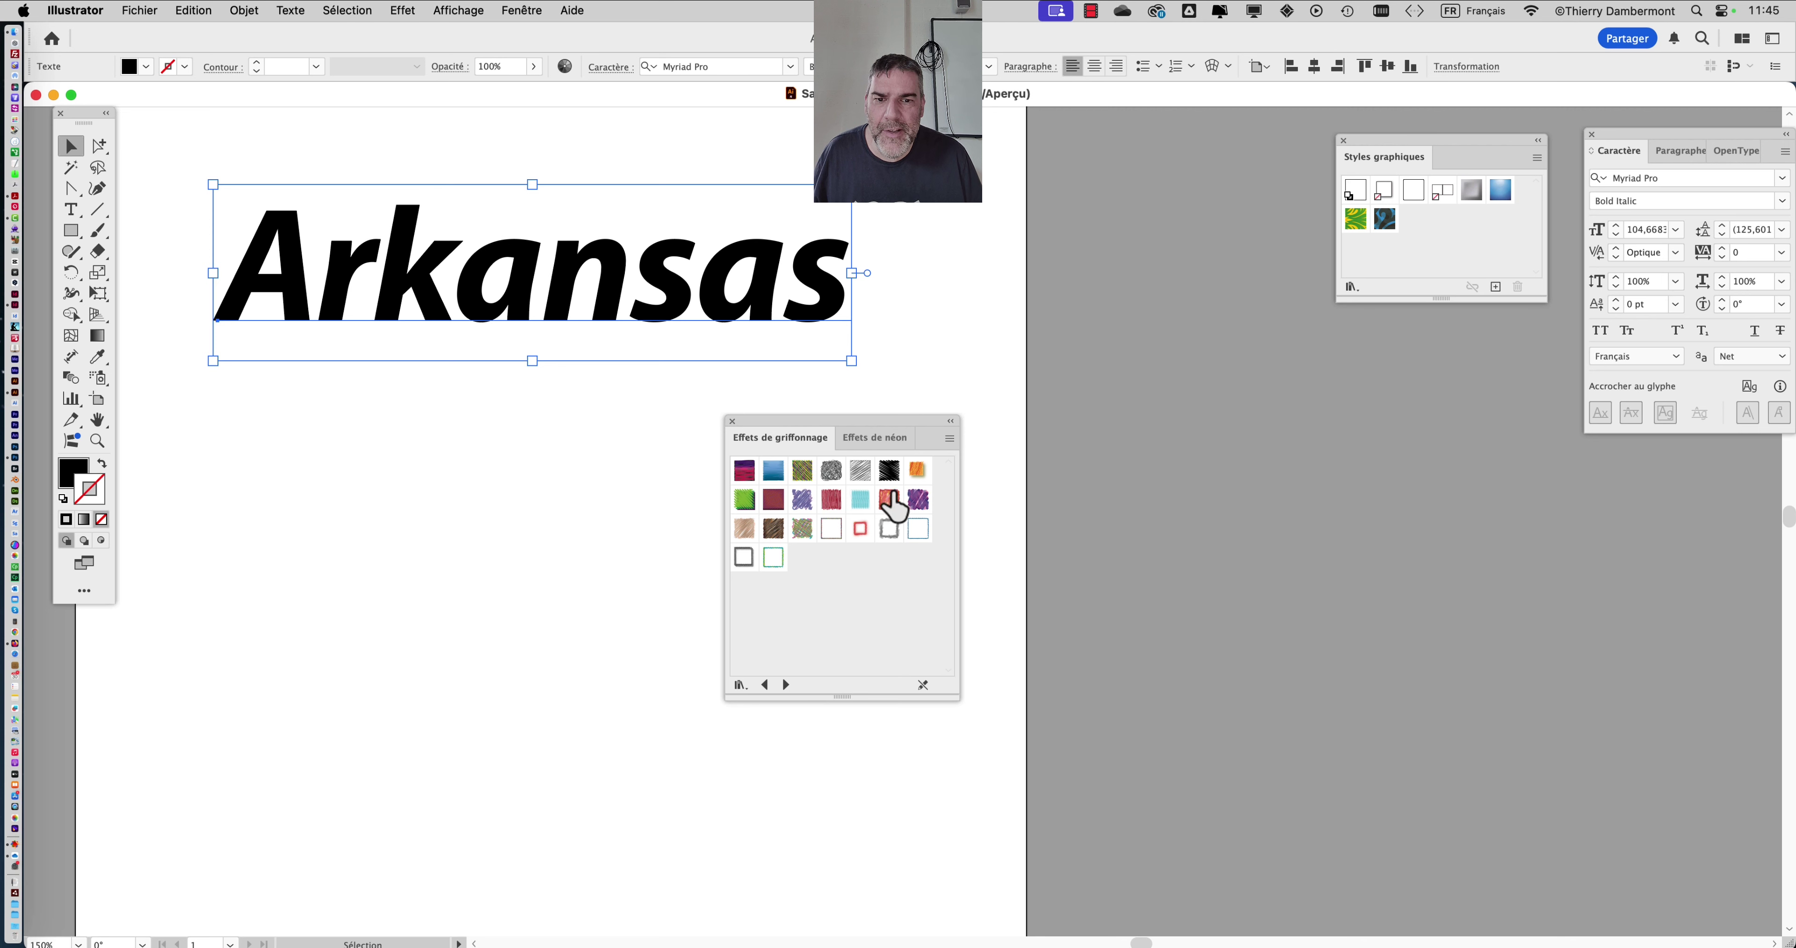
left_click(917, 505)
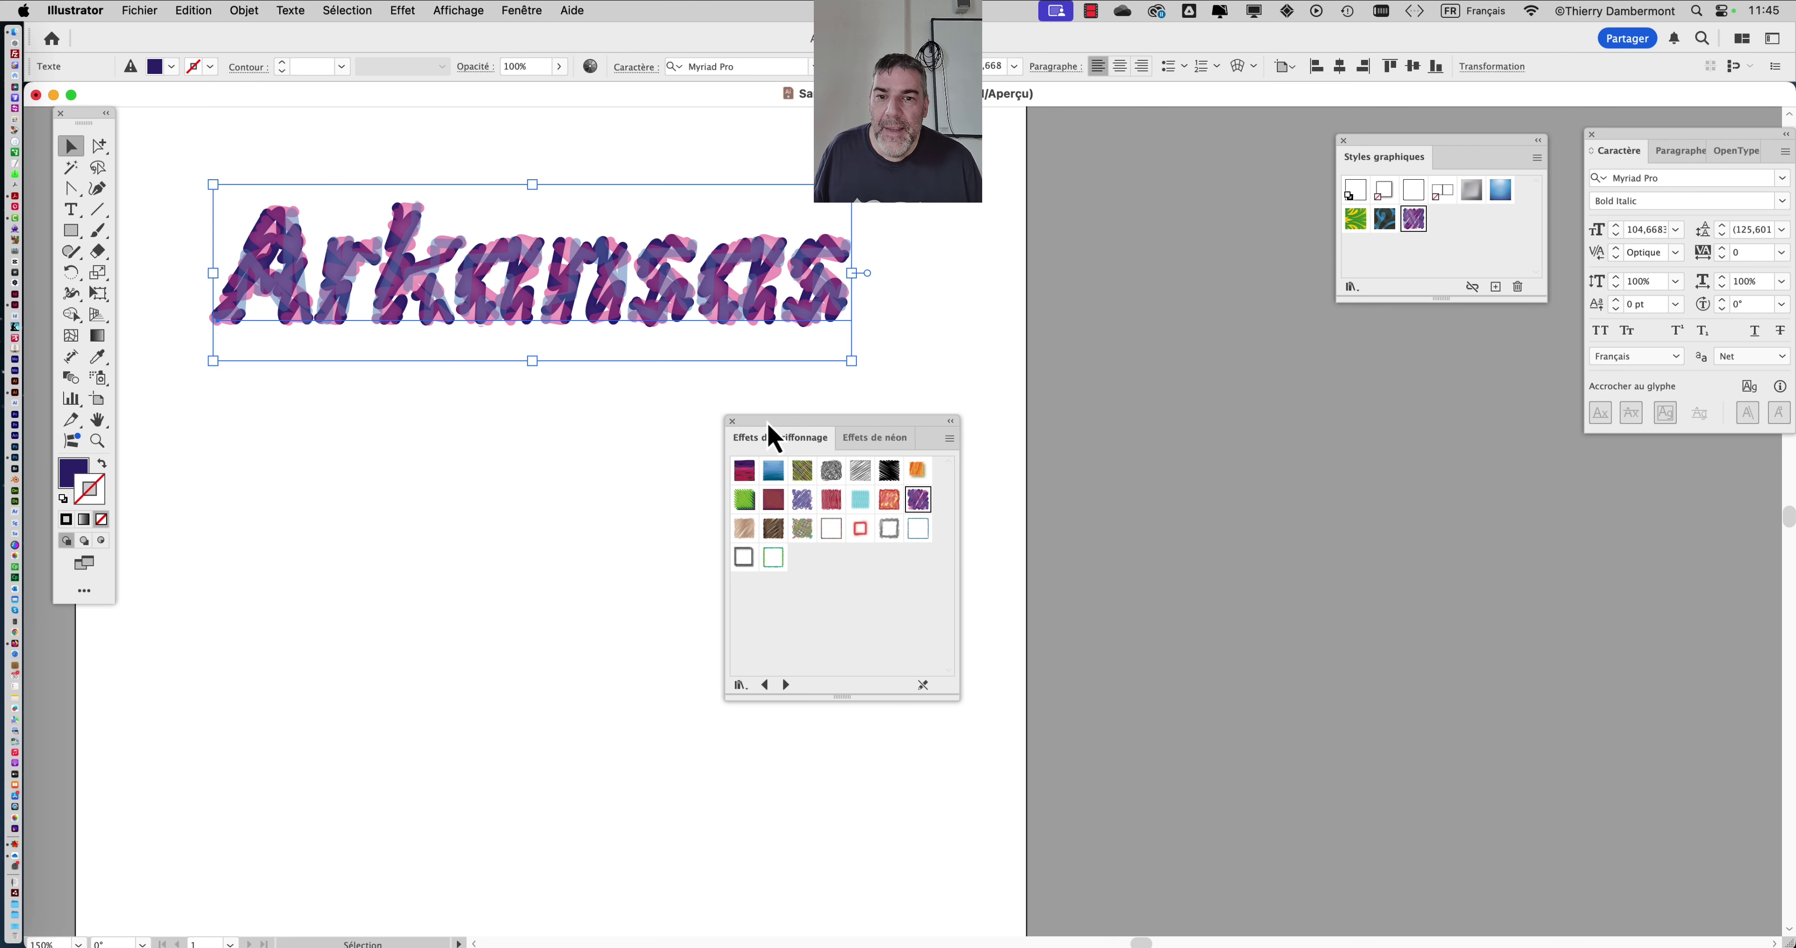
left_click_drag(774, 438, 1131, 414)
left_click_drag(721, 488, 822, 524)
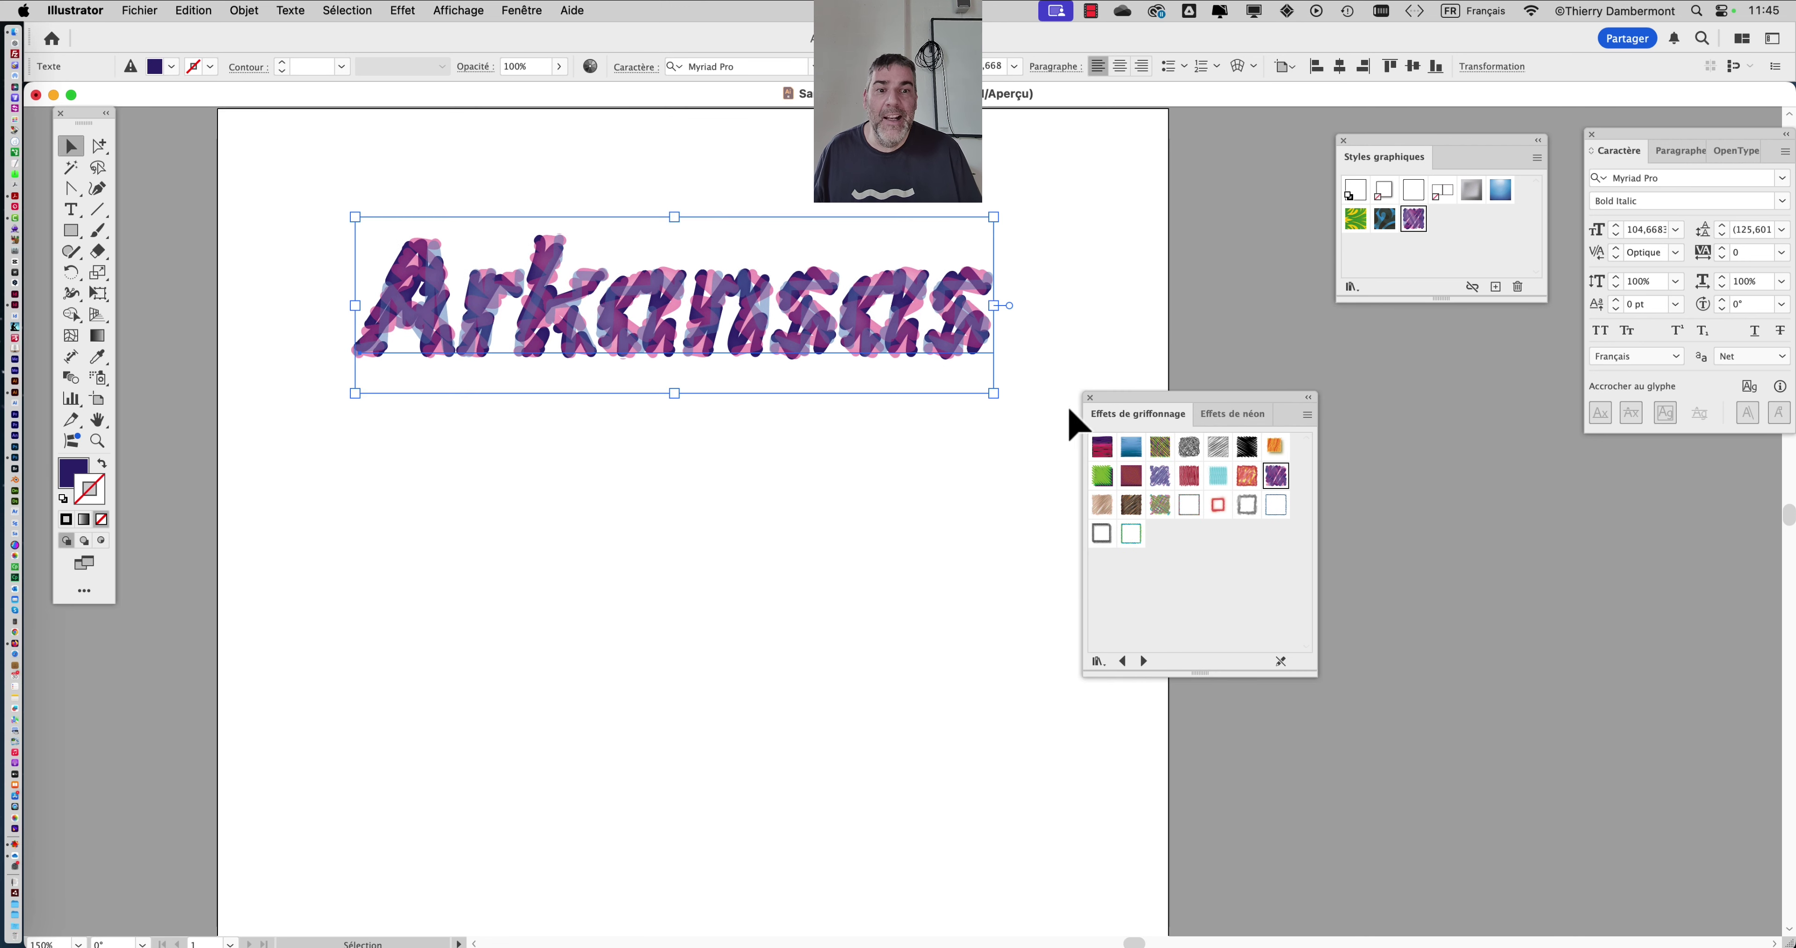
left_click_drag(1138, 416, 1344, 445)
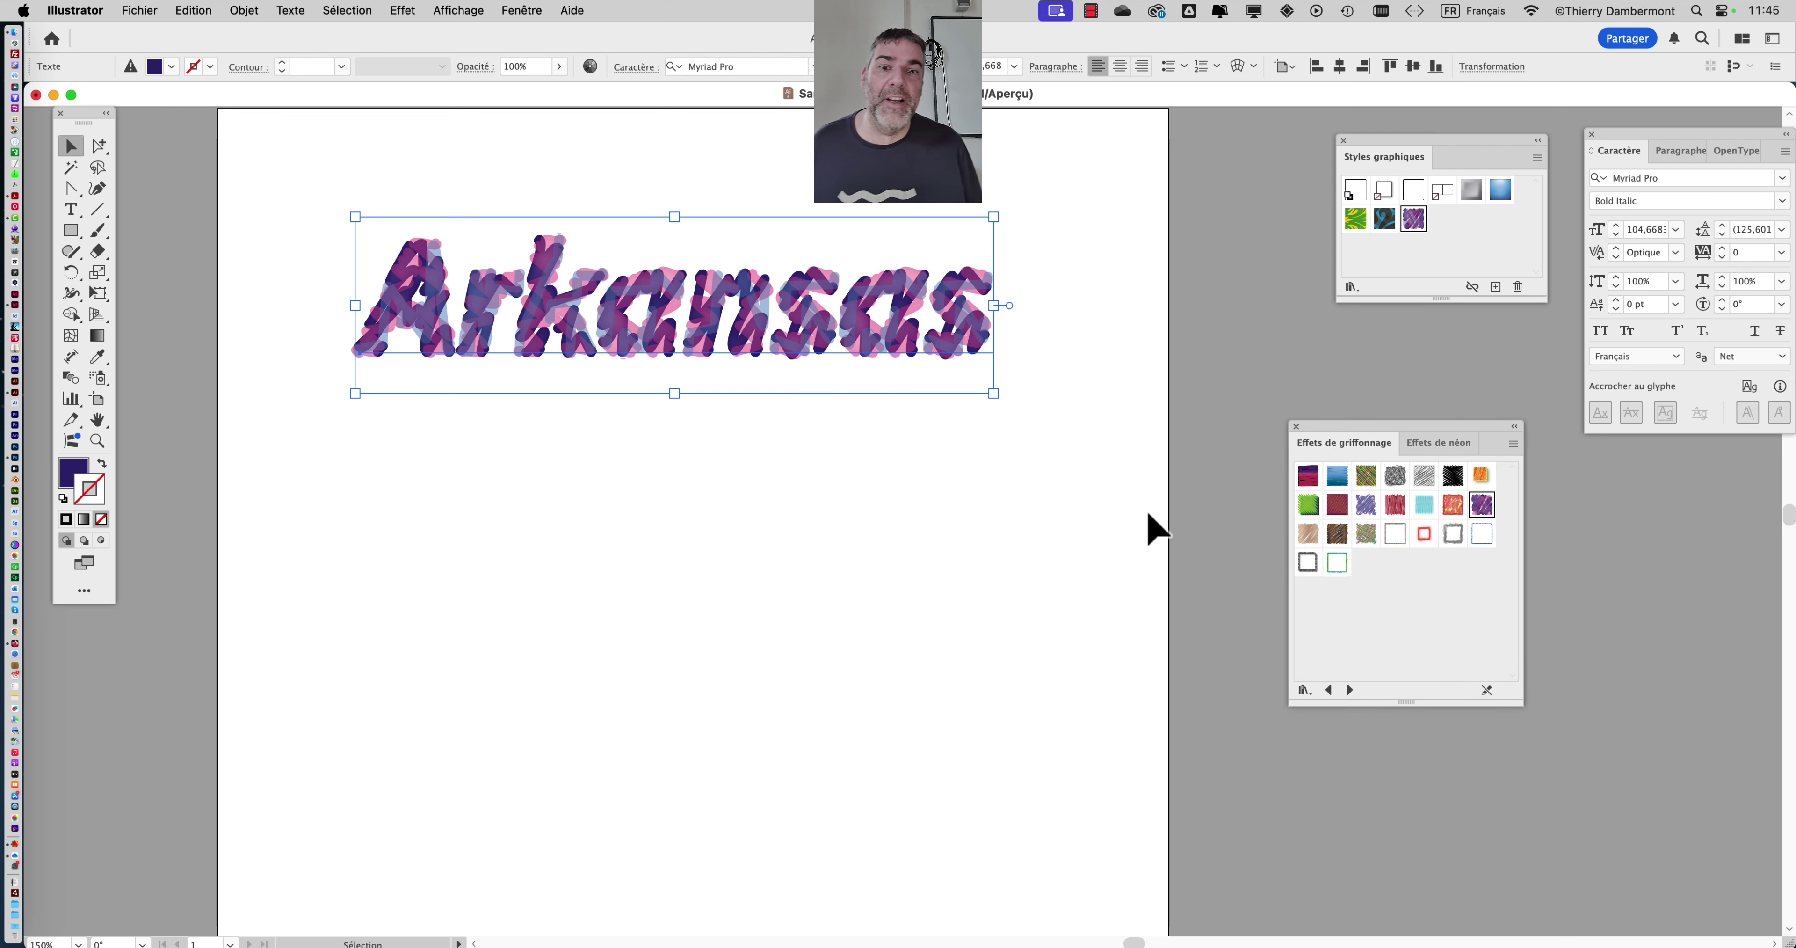
left_click(481, 513)
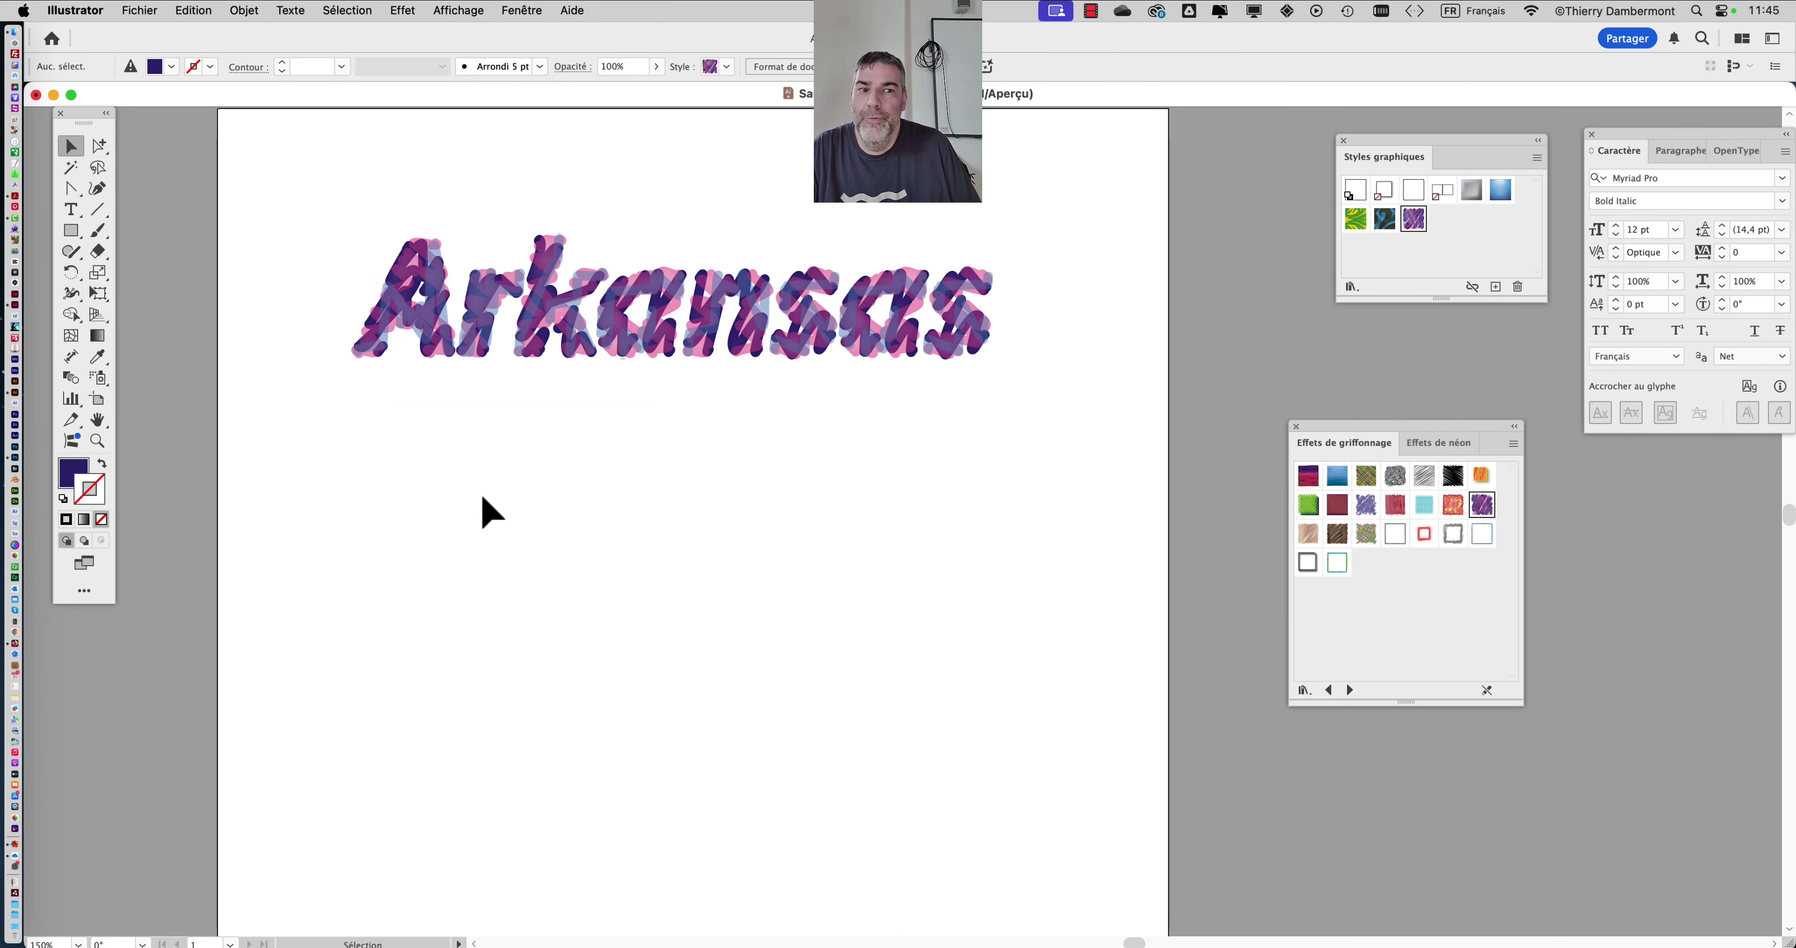
Shift the Arkansas text slightly up and left and display its appearance attributes
left_click(776, 333)
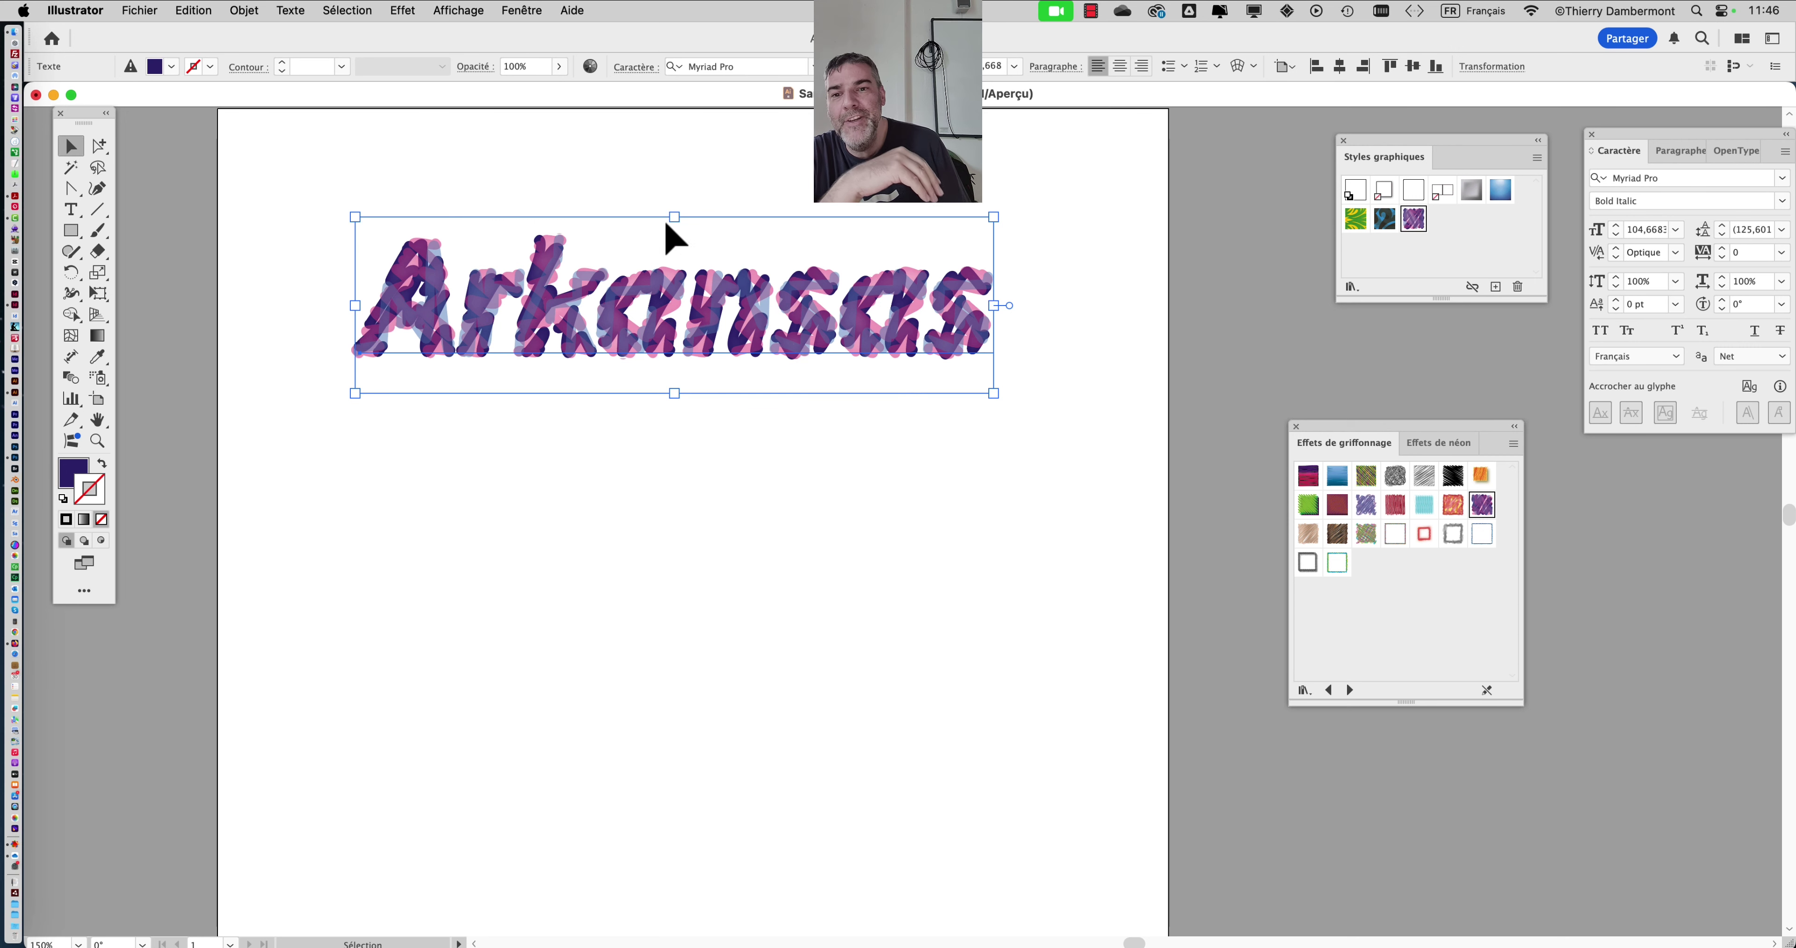
left_click_drag(684, 307, 582, 261)
key("shift+F6")
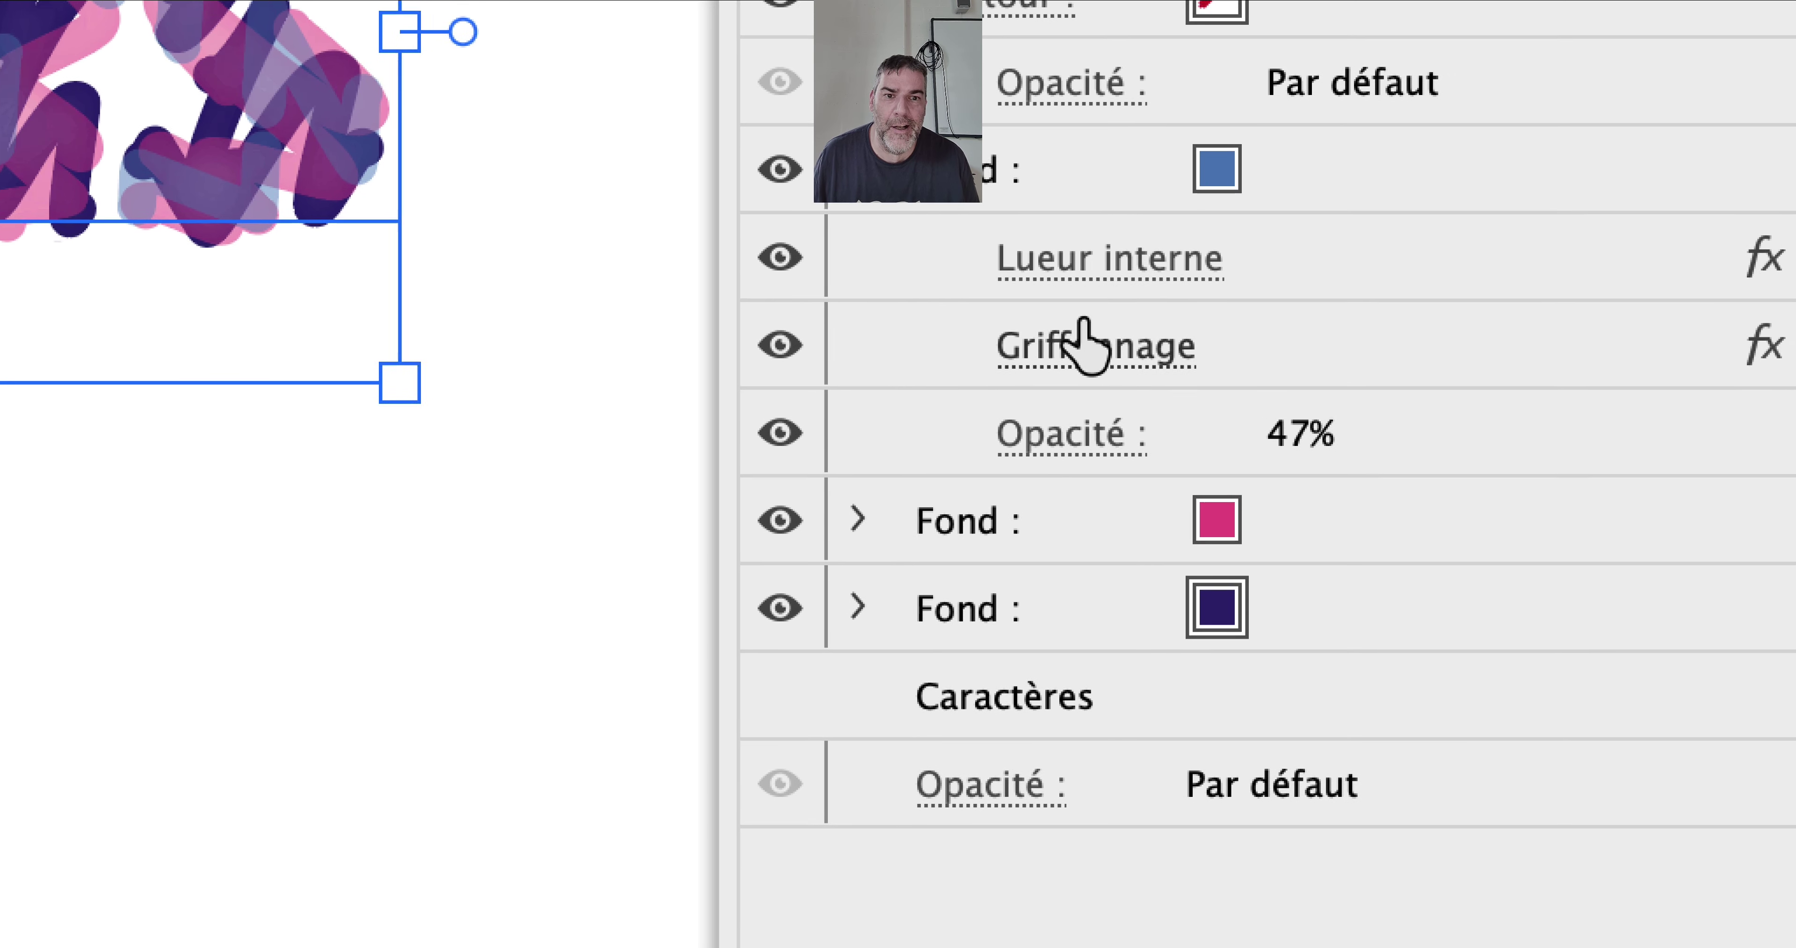
Expand the pink and dark purple fills' attributes, then move the scribble library and the appearance list clear of the artboard
left_click(858, 519)
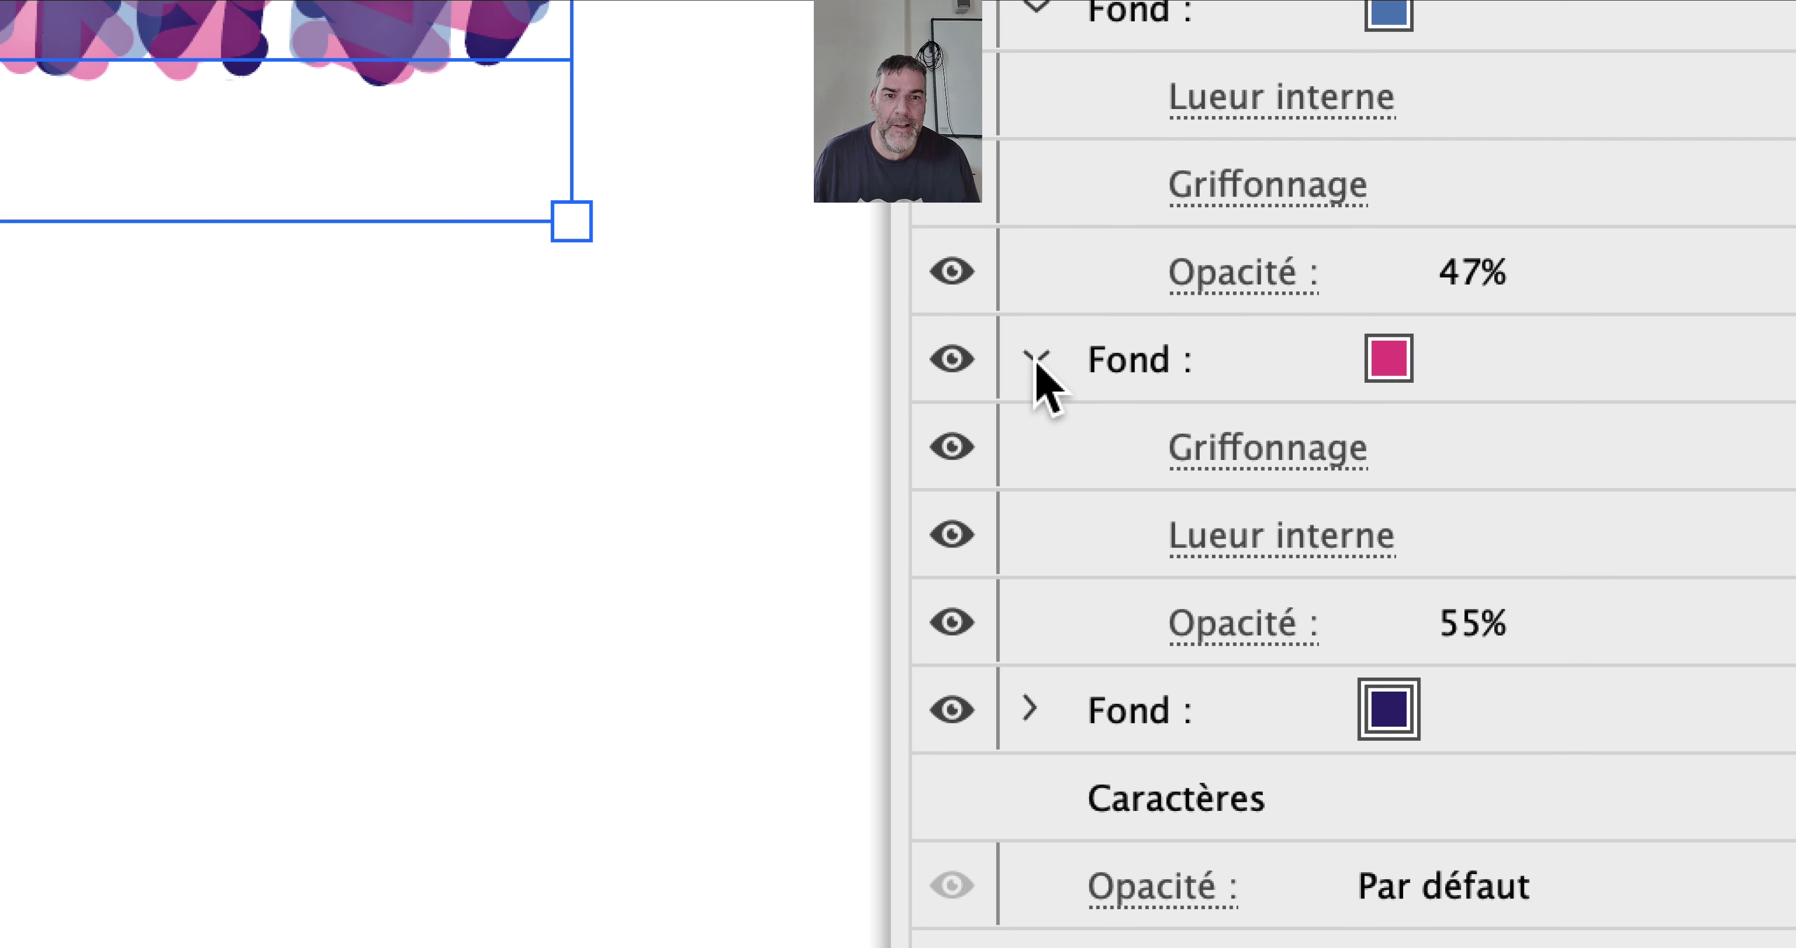
left_click(1029, 708)
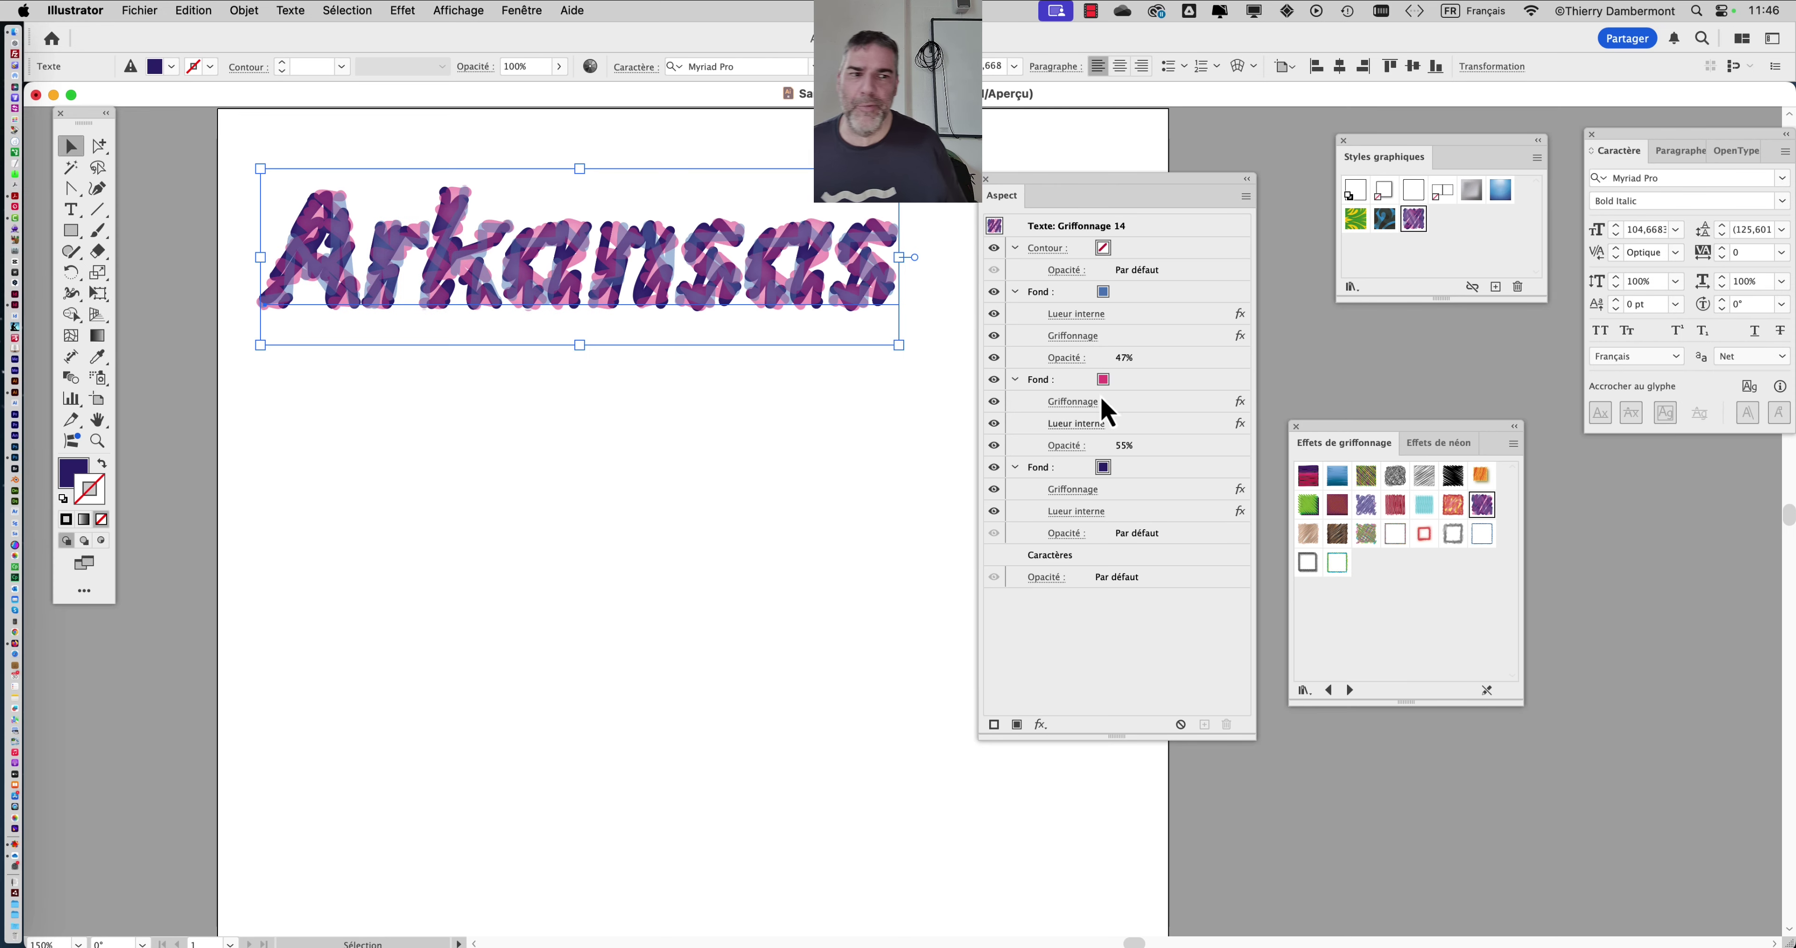
left_click_drag(1375, 428, 1579, 485)
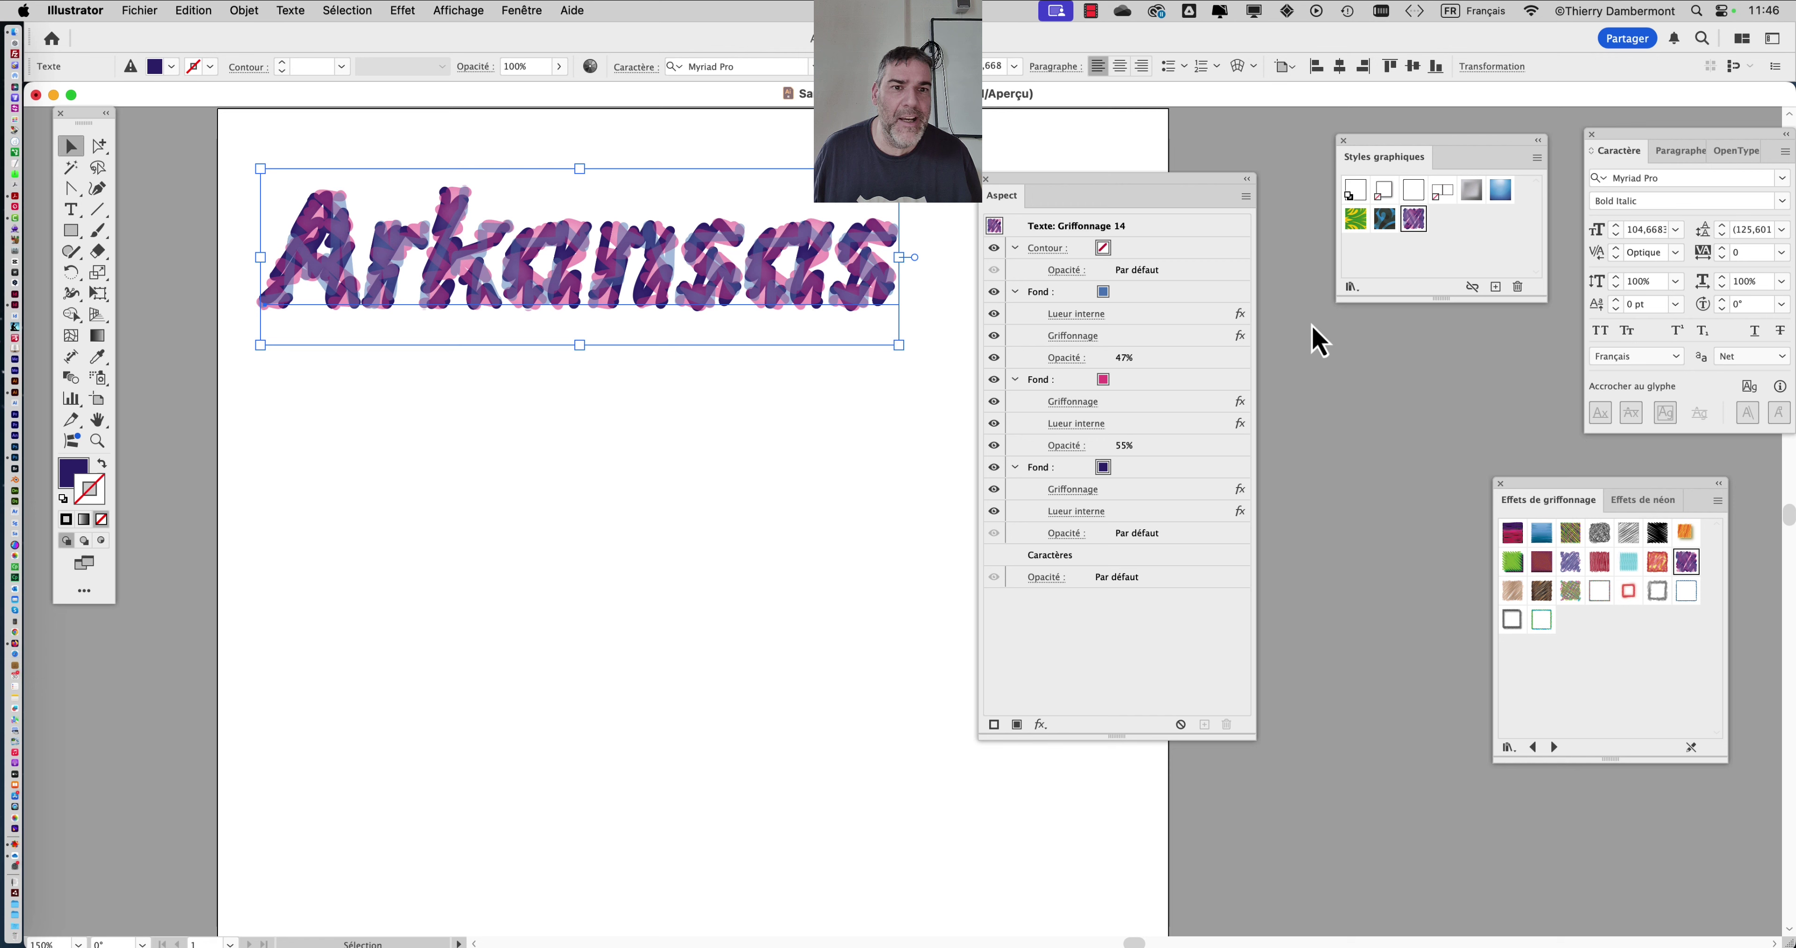
left_click_drag(1162, 187, 1206, 164)
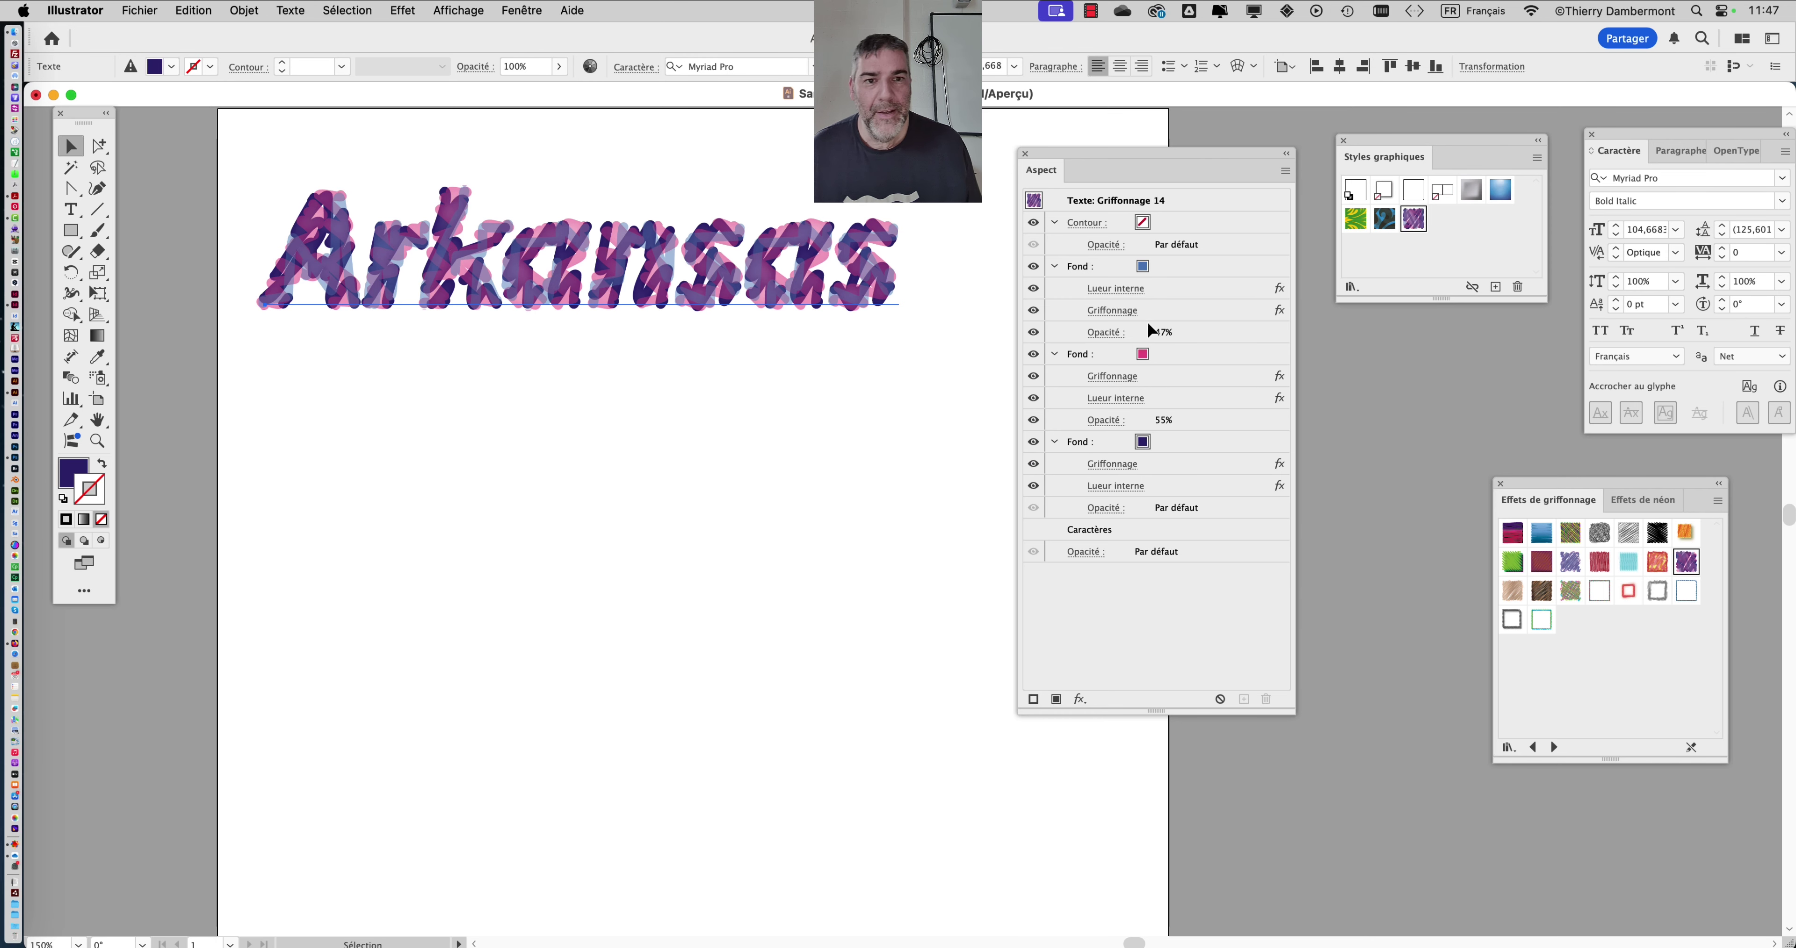
left_click_drag(1084, 180, 1257, 371)
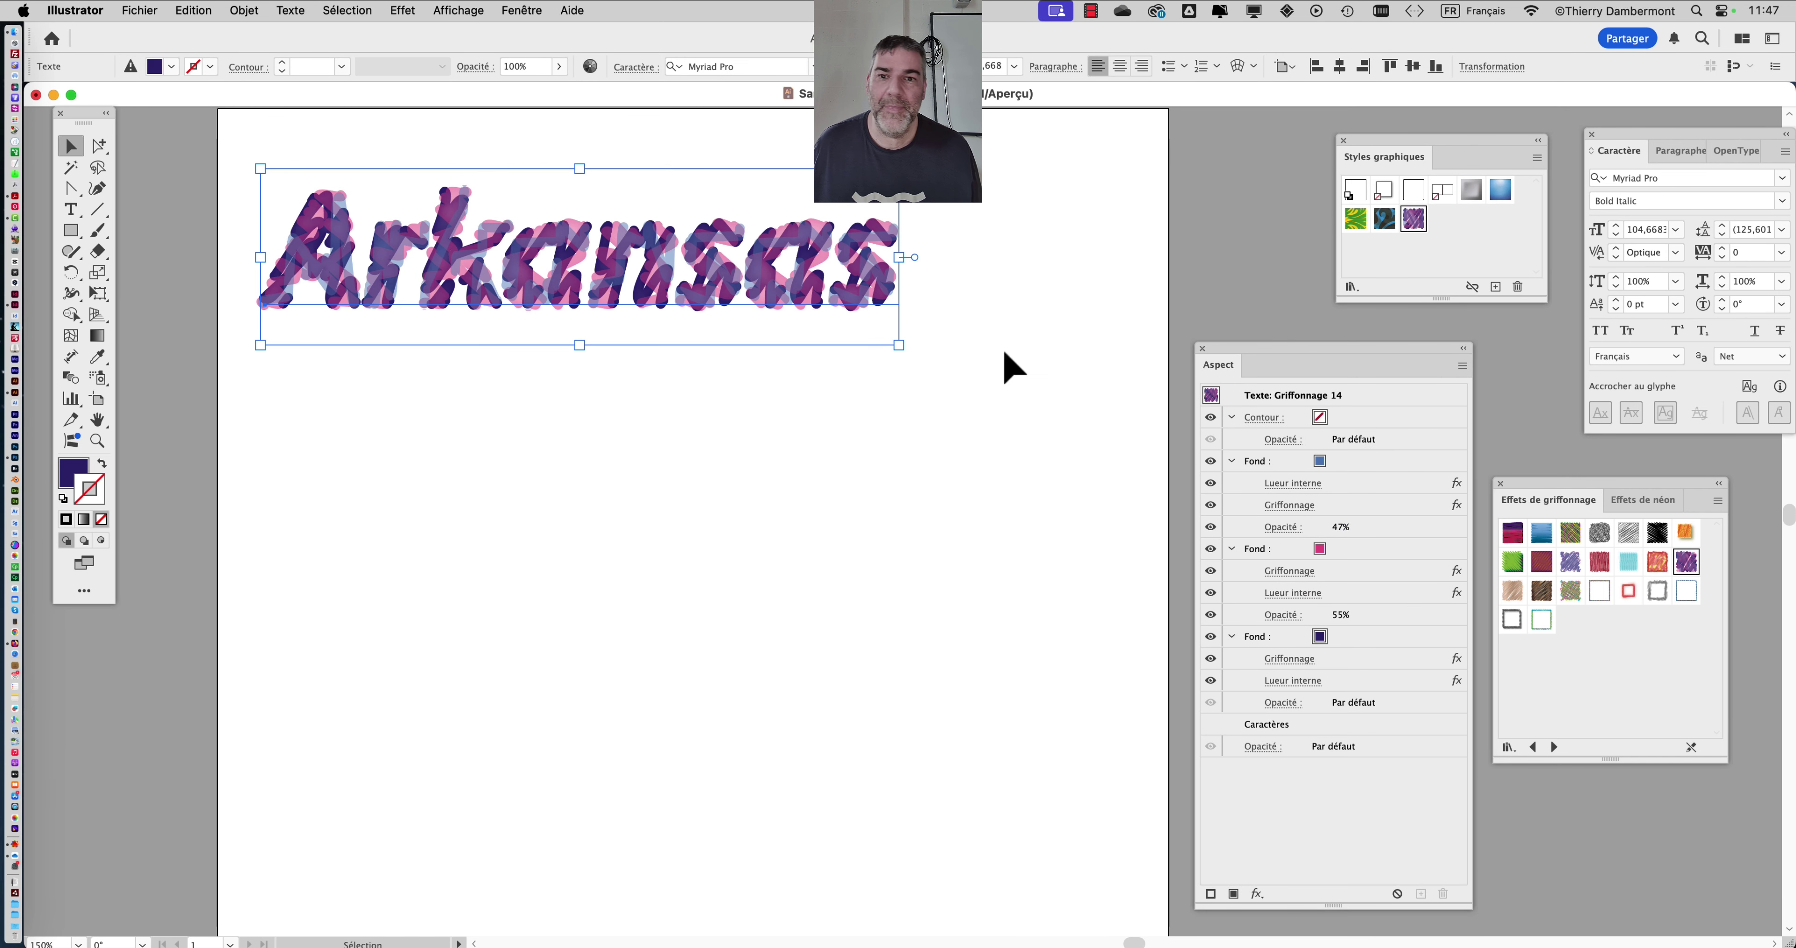
Enlarge the artboard from its lower-right and upper-left corners to about 1072 mm wide, leaving space all around the Arkansas text
scroll(634, 400, "down", 3)
scroll(633, 394, "down", 2)
left_click_drag(470, 383, 247, 239)
left_click(98, 407)
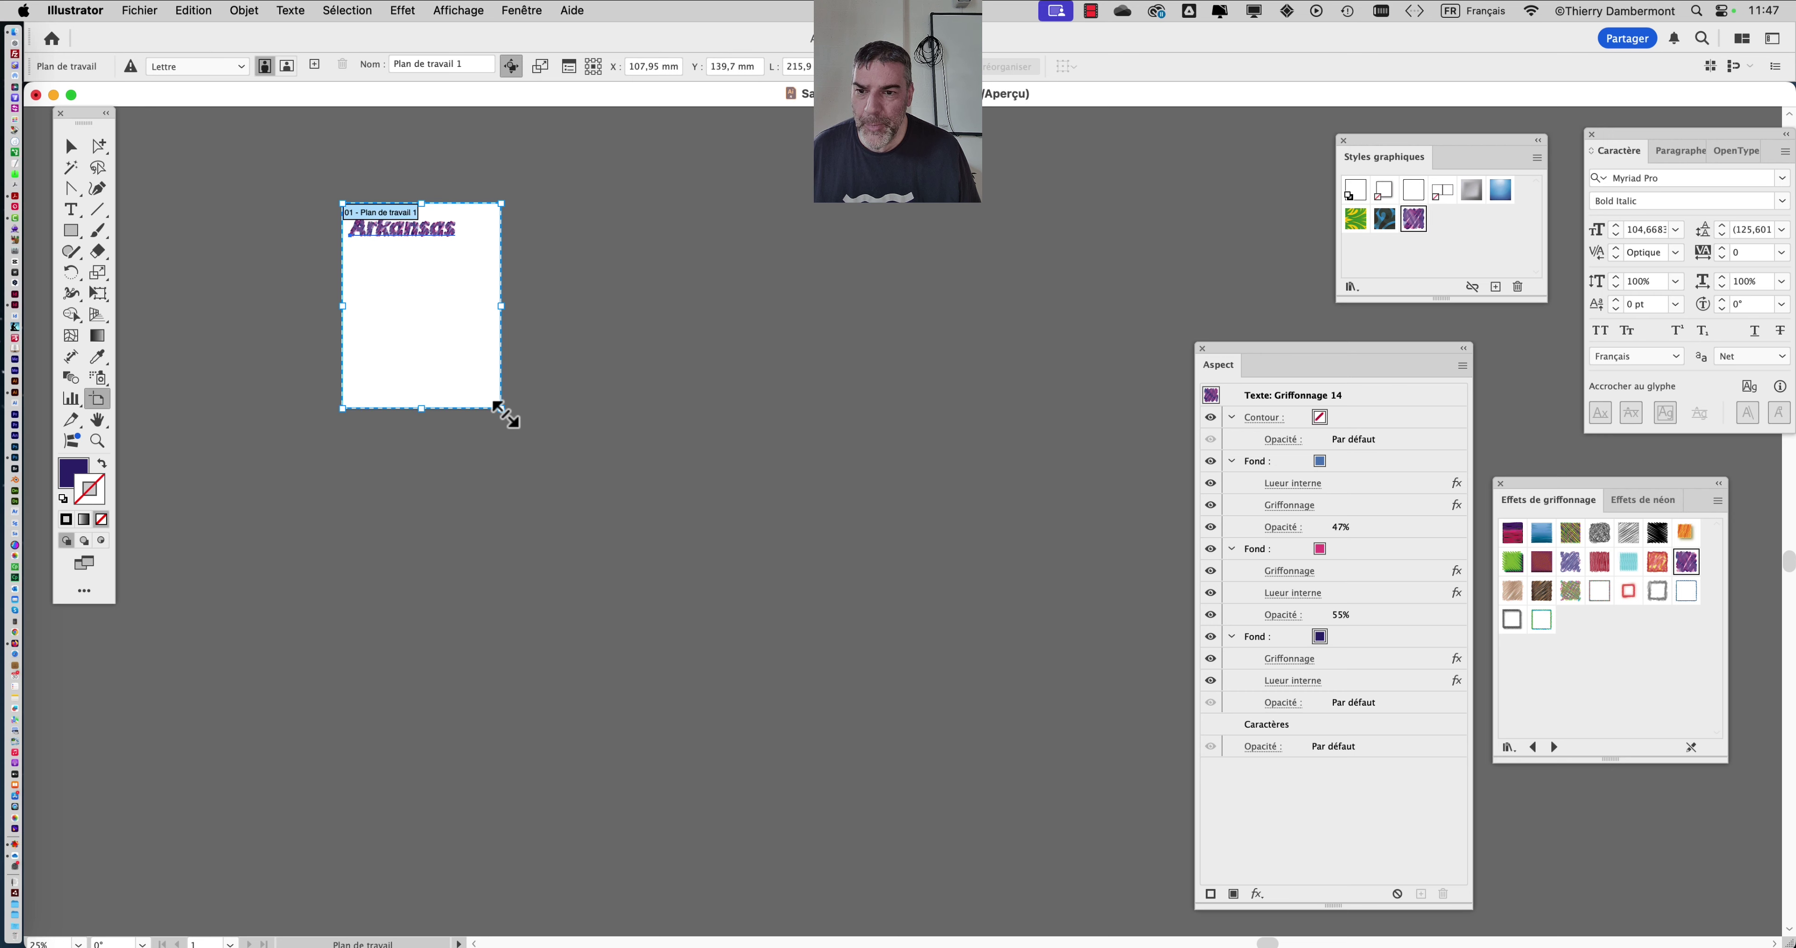
left_click_drag(501, 409, 1074, 862)
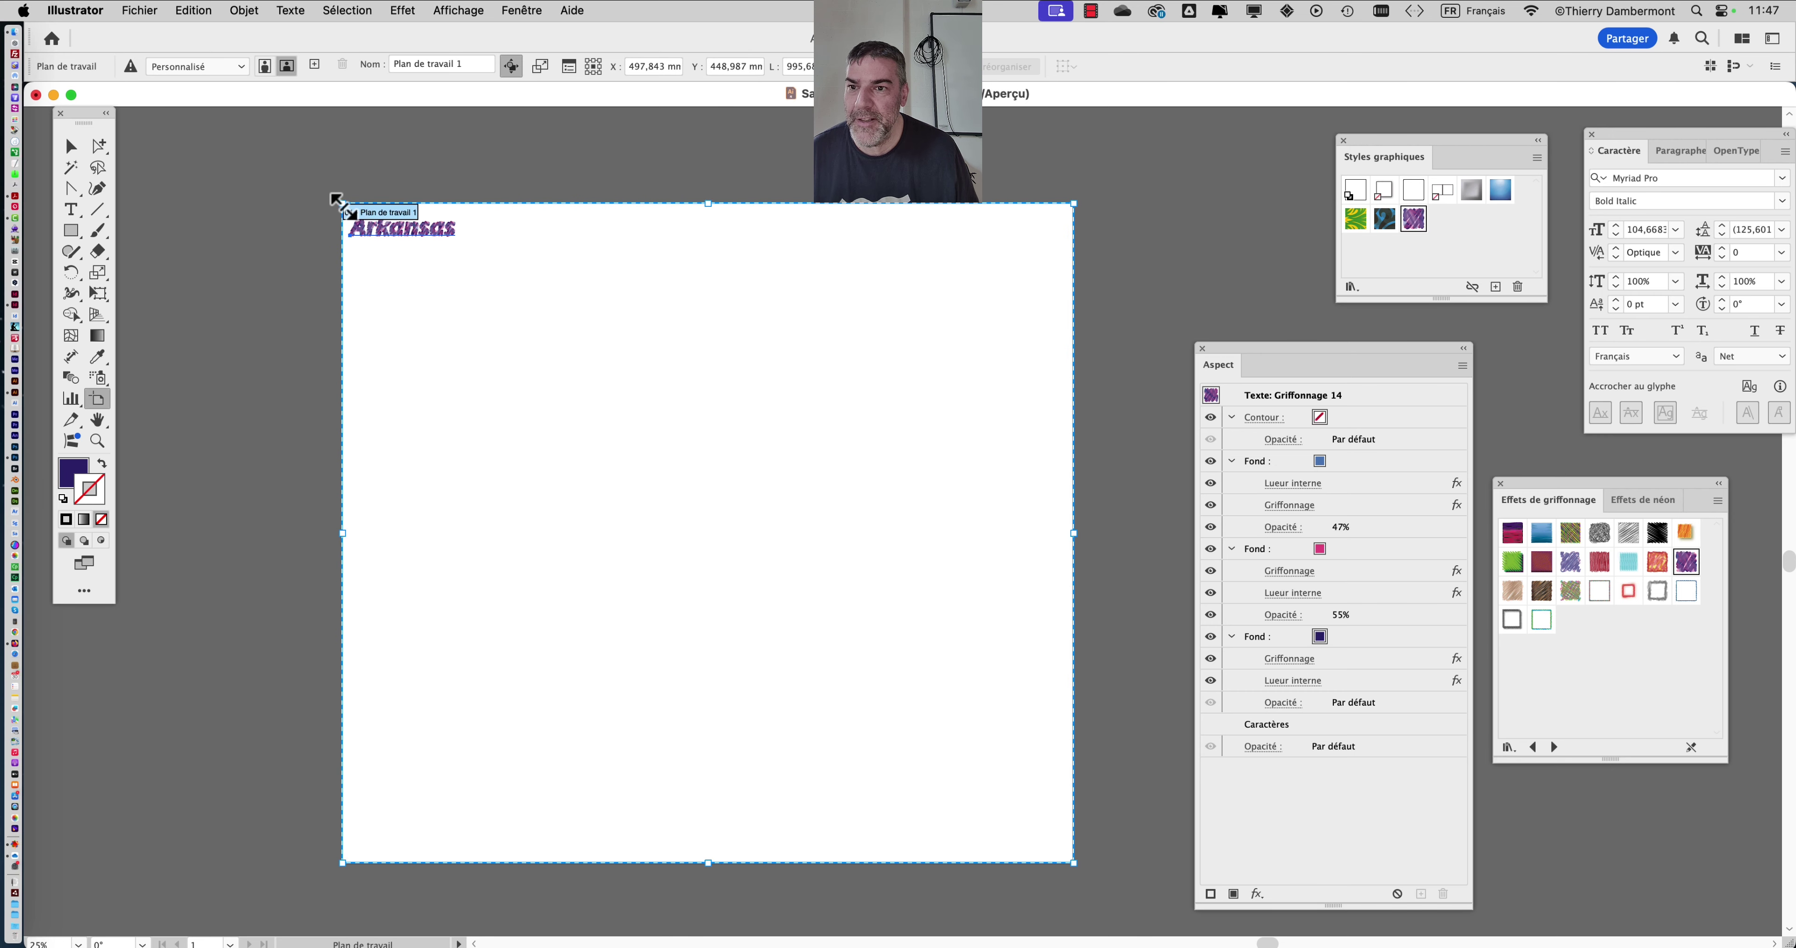
left_click_drag(341, 202, 272, 153)
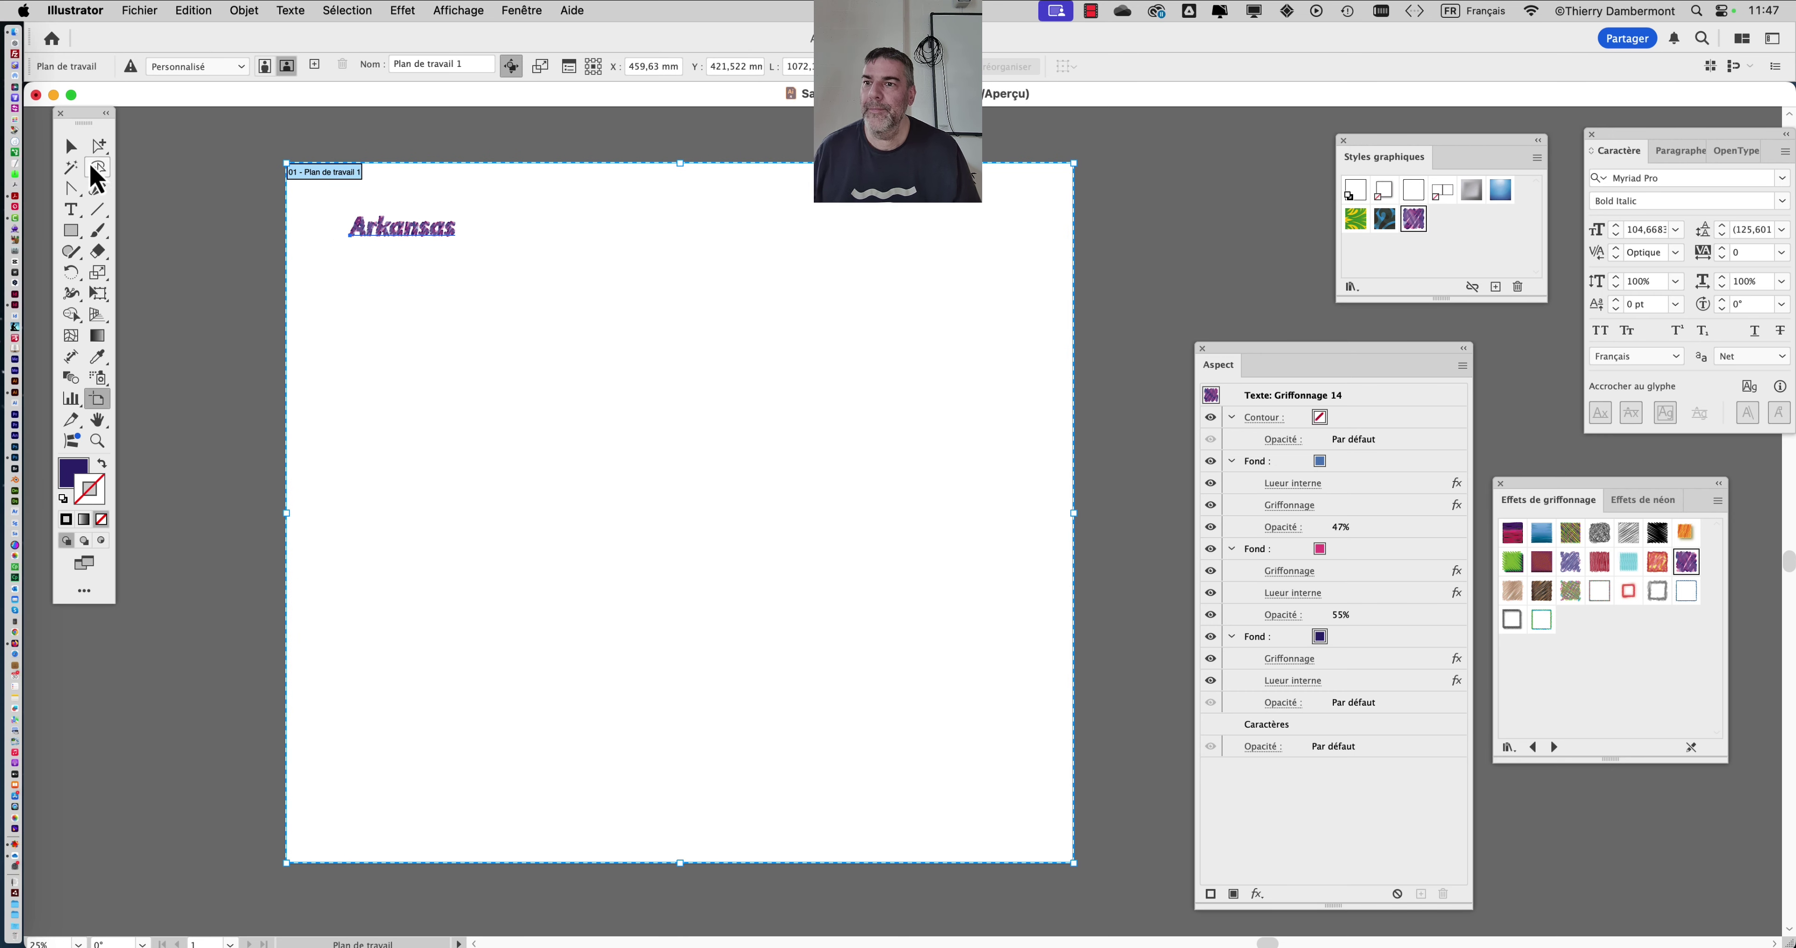
left_click(76, 148)
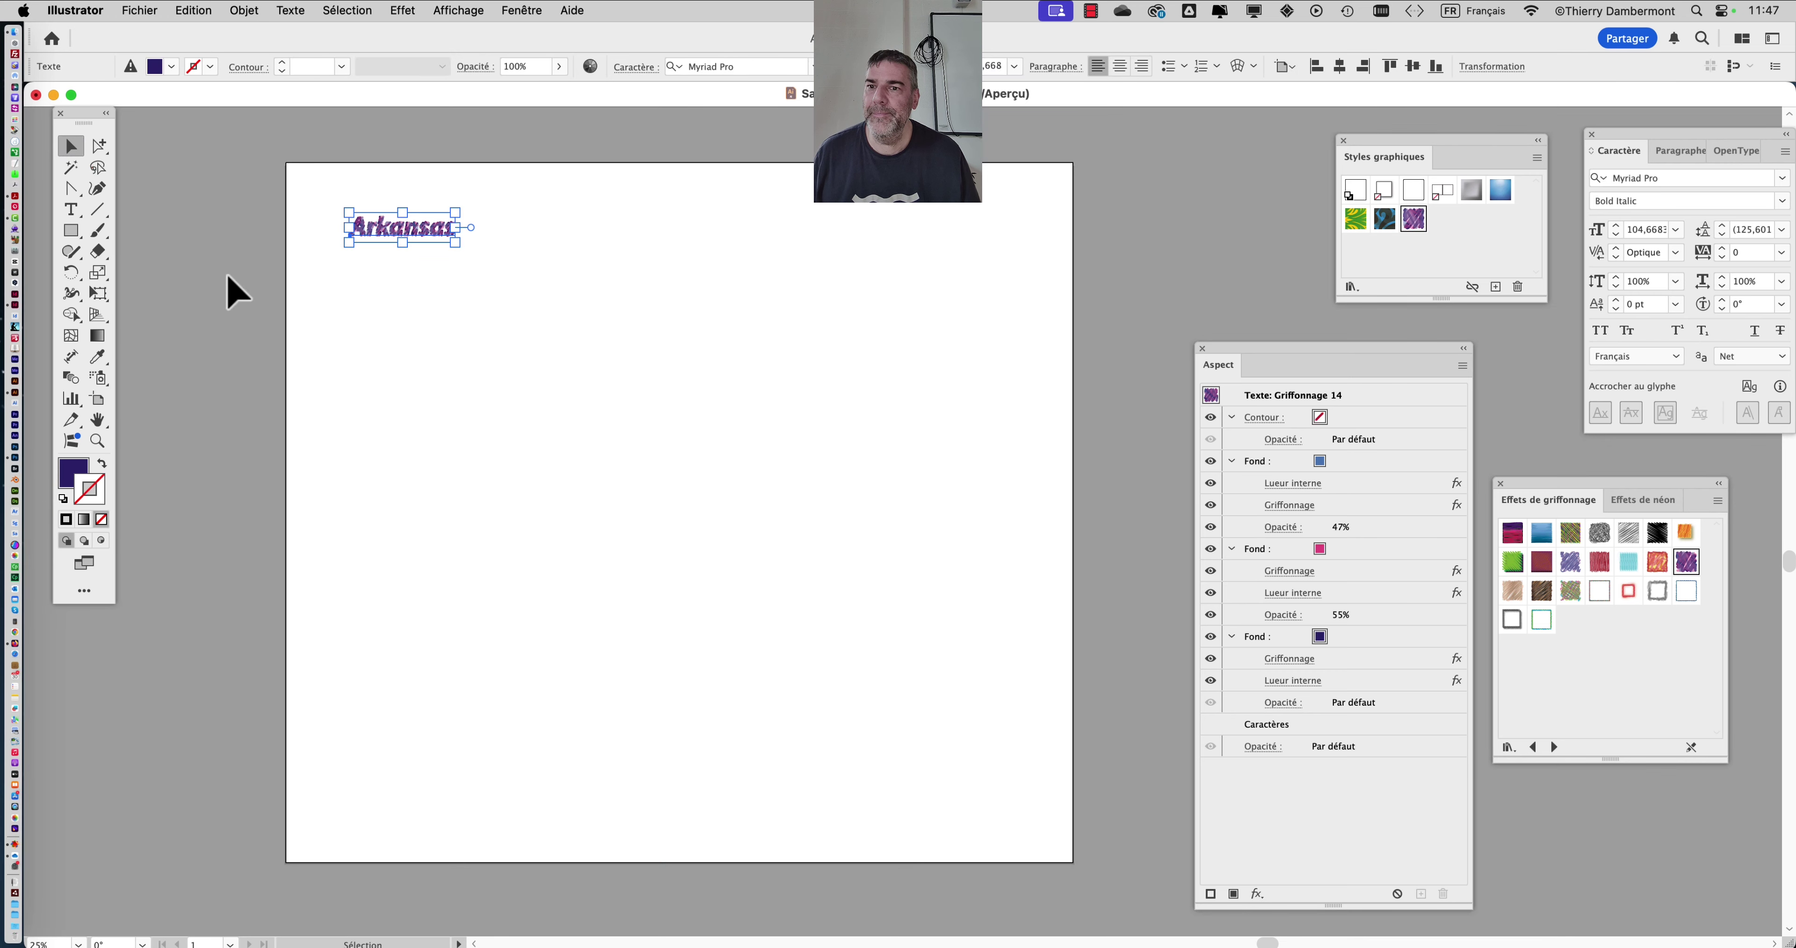
Add a second artboard to the right of the large one using the A4 preset, then return to the Selection tool
left_click_drag(441, 345, 336, 305)
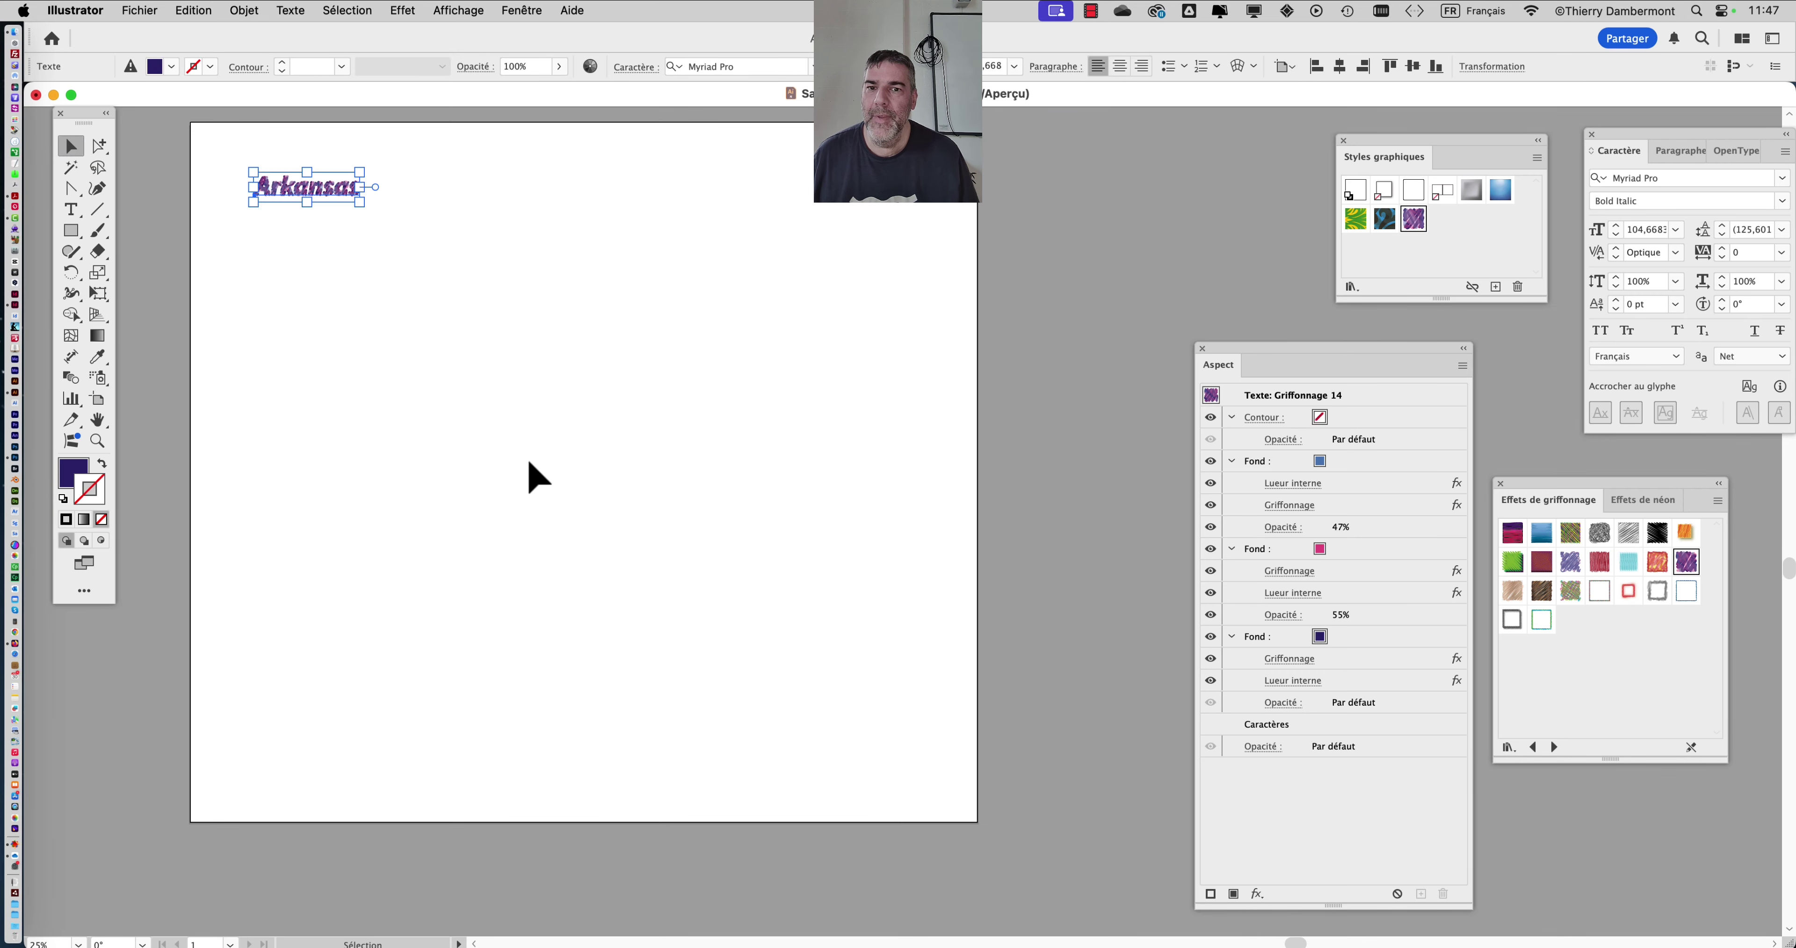
scroll(529, 460, "down", 1)
left_click_drag(429, 403, 328, 389)
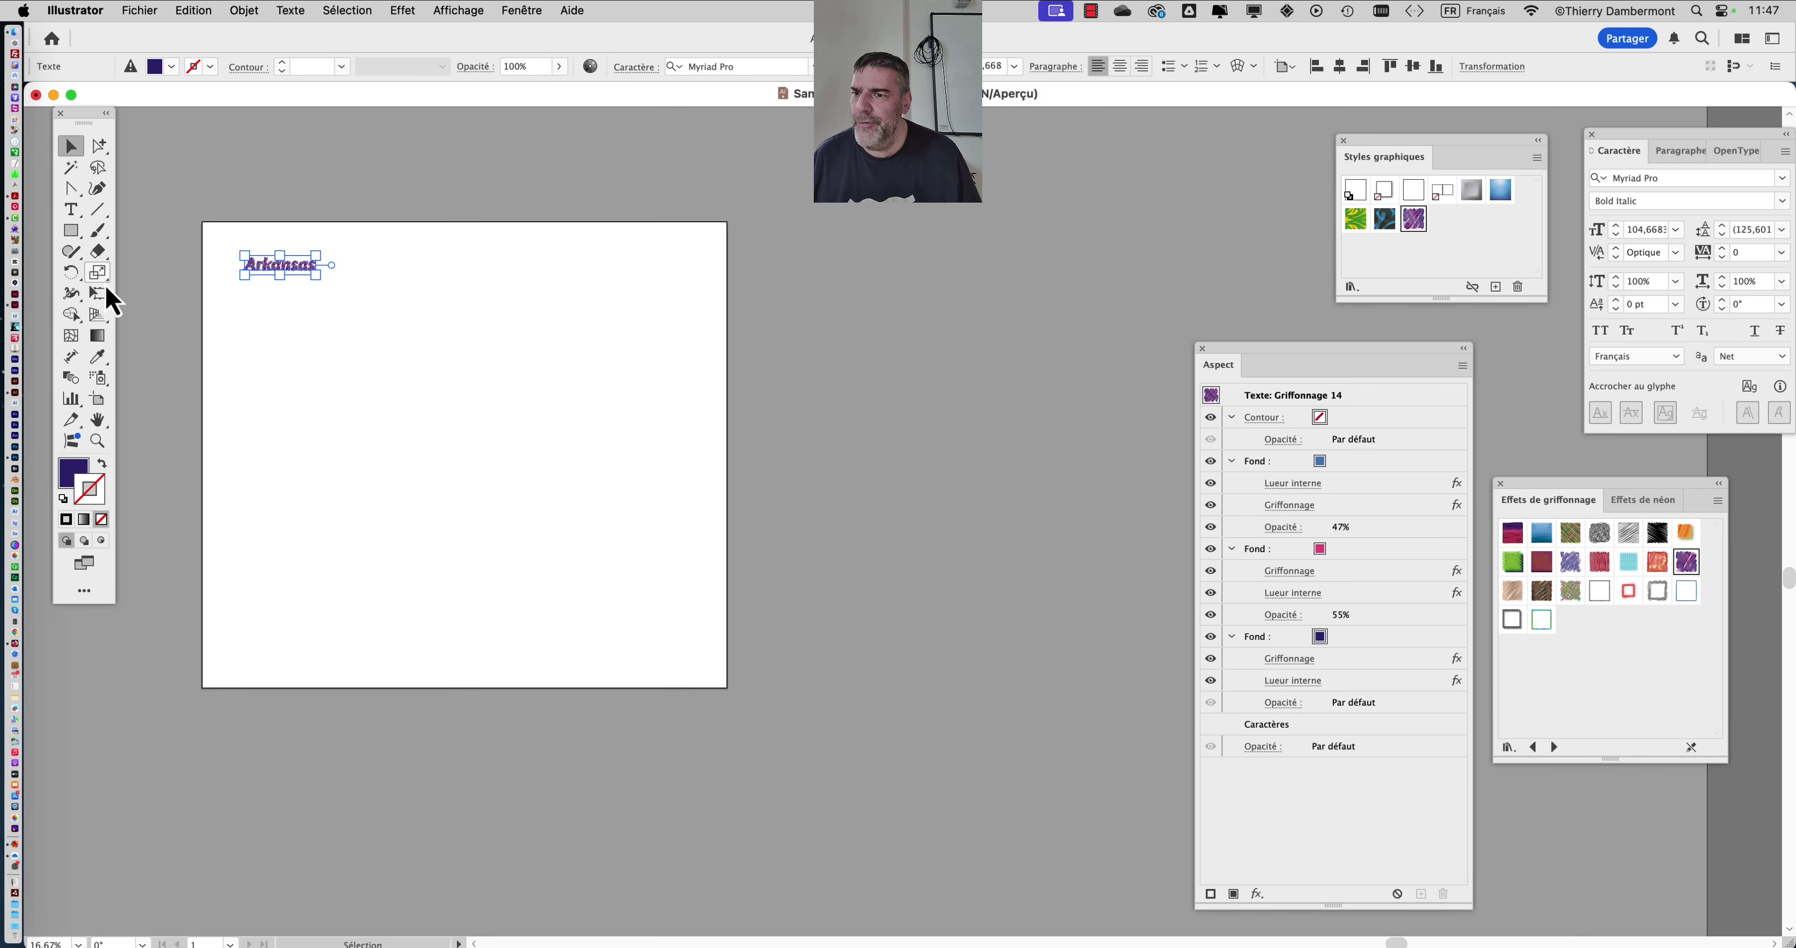
left_click(97, 399)
left_click_drag(819, 289, 988, 454)
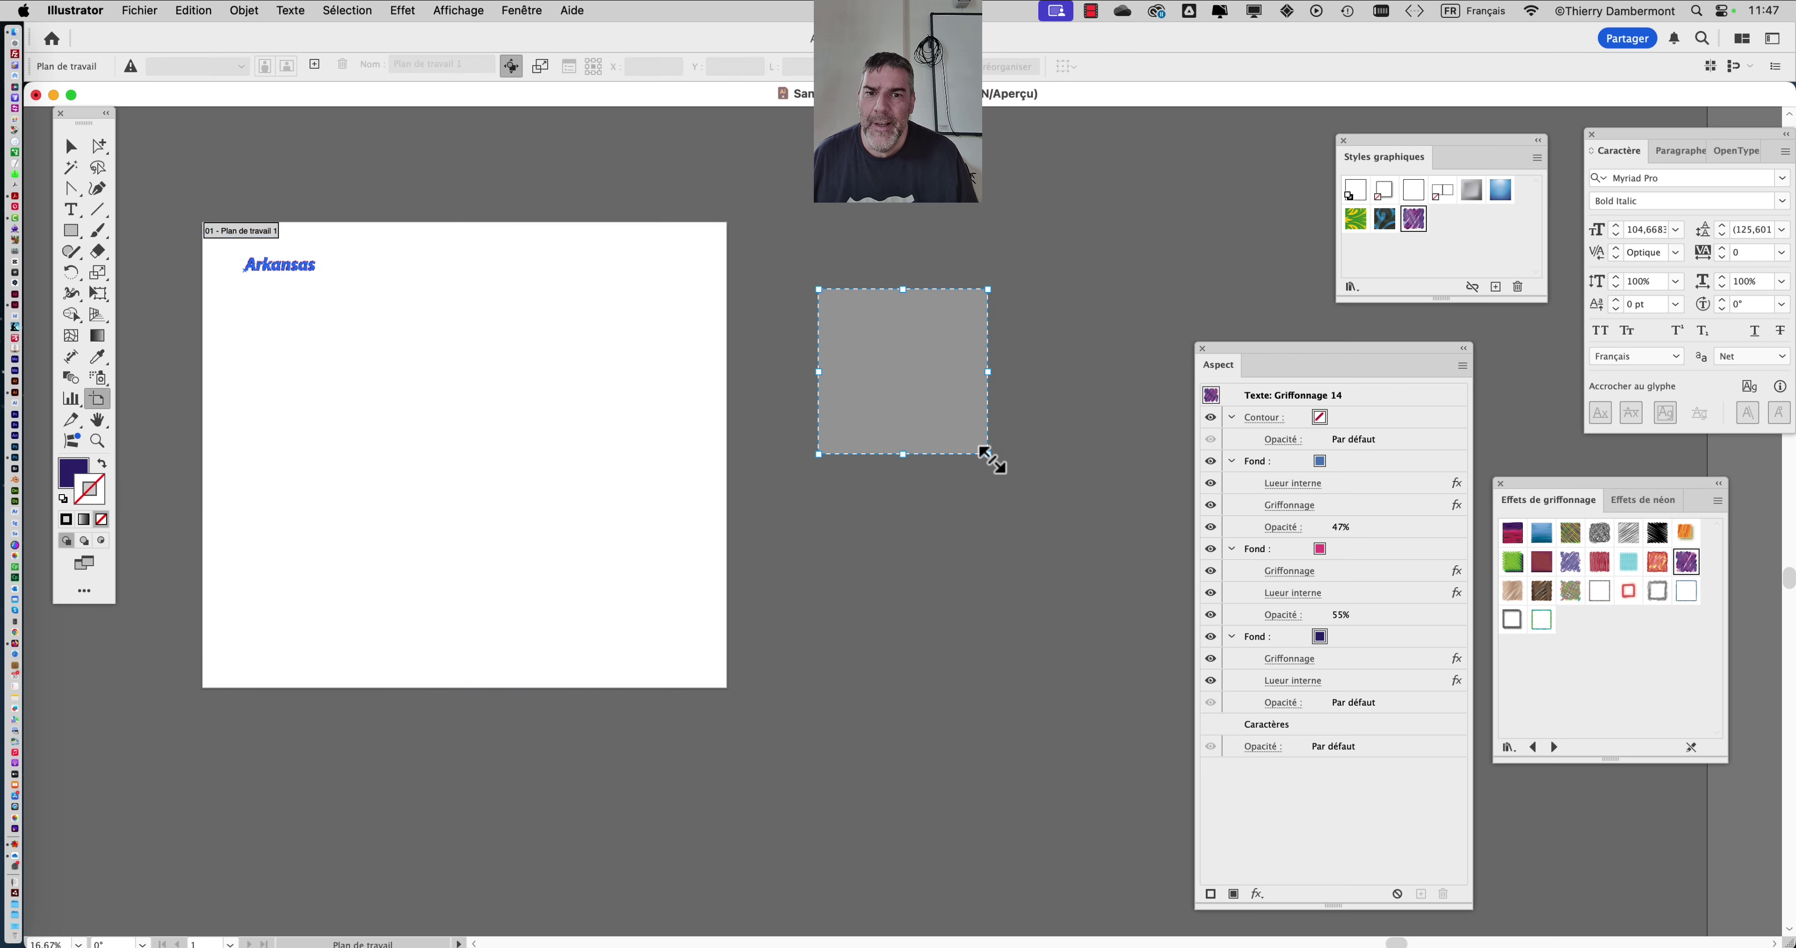
left_click(192, 68)
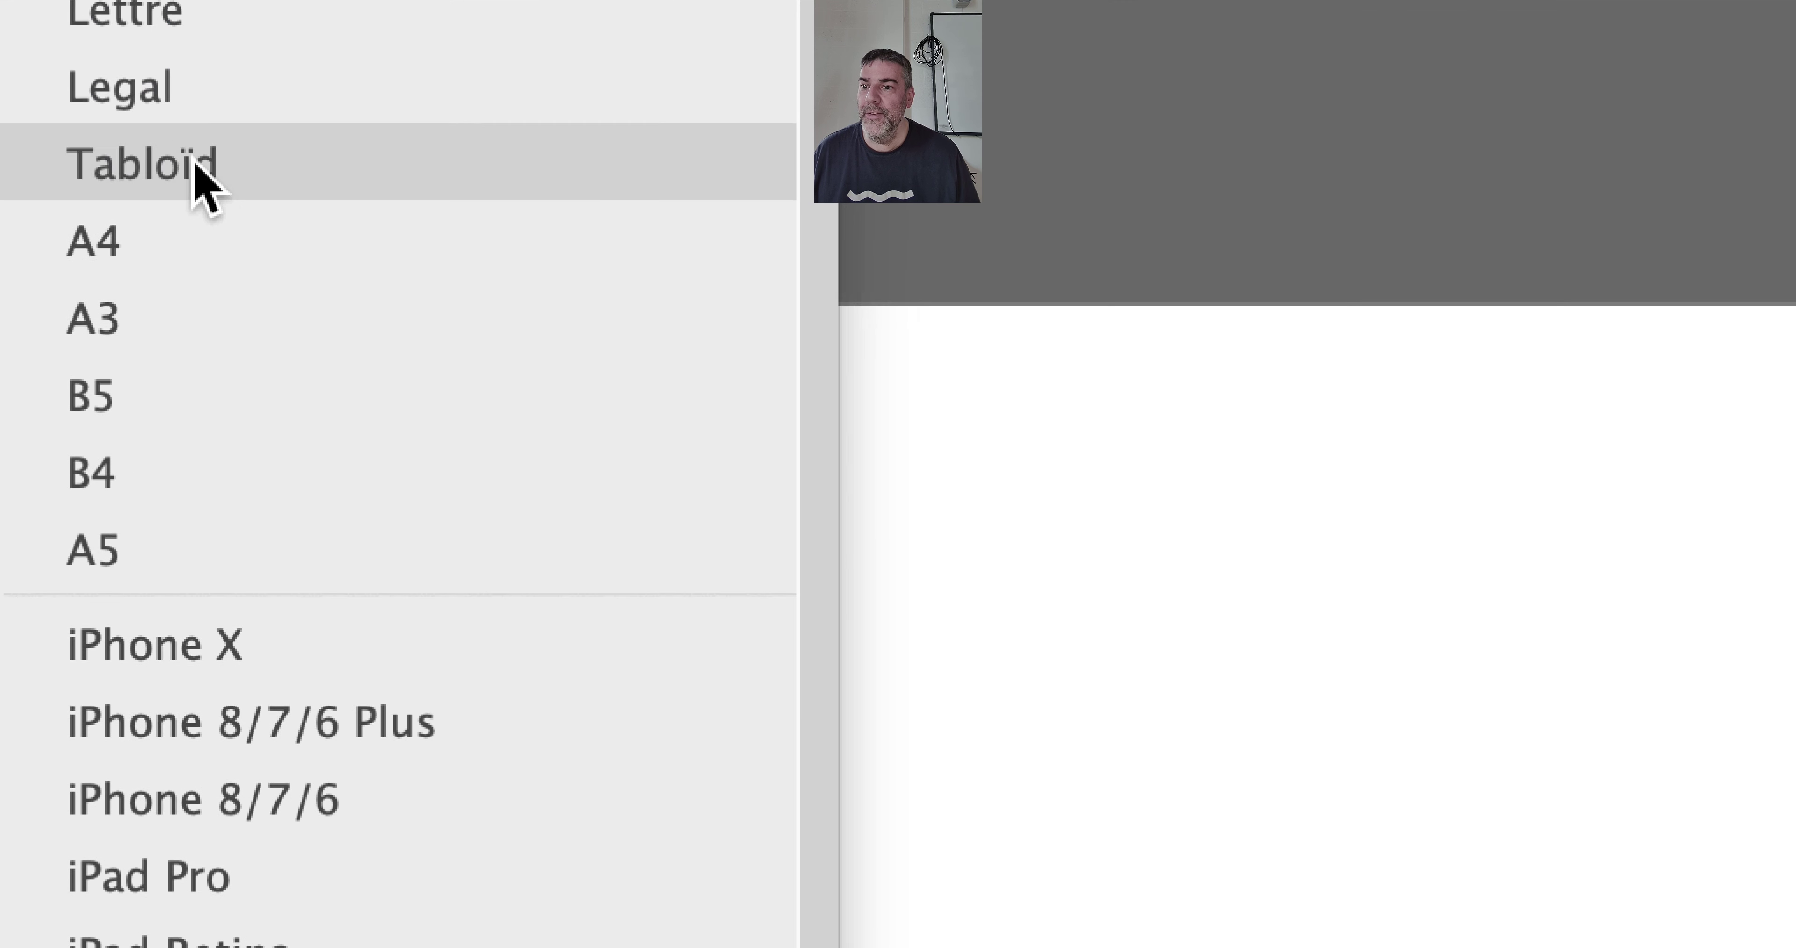
left_click(200, 624)
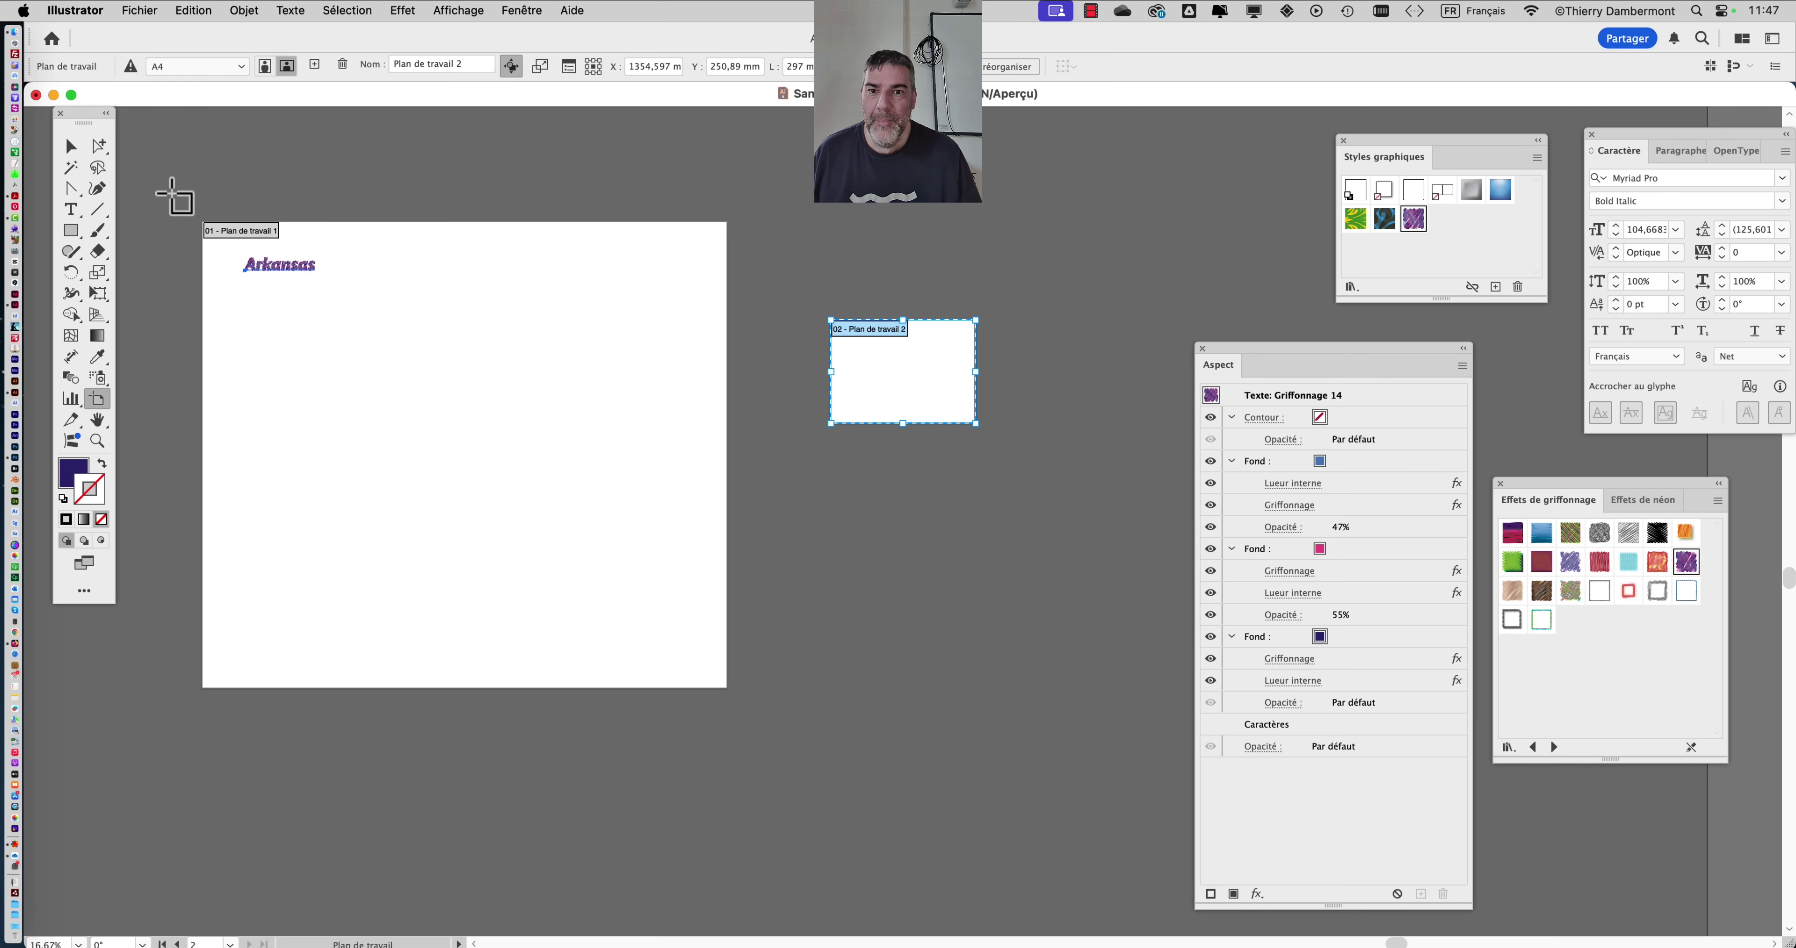
left_click(71, 146)
left_click(504, 209)
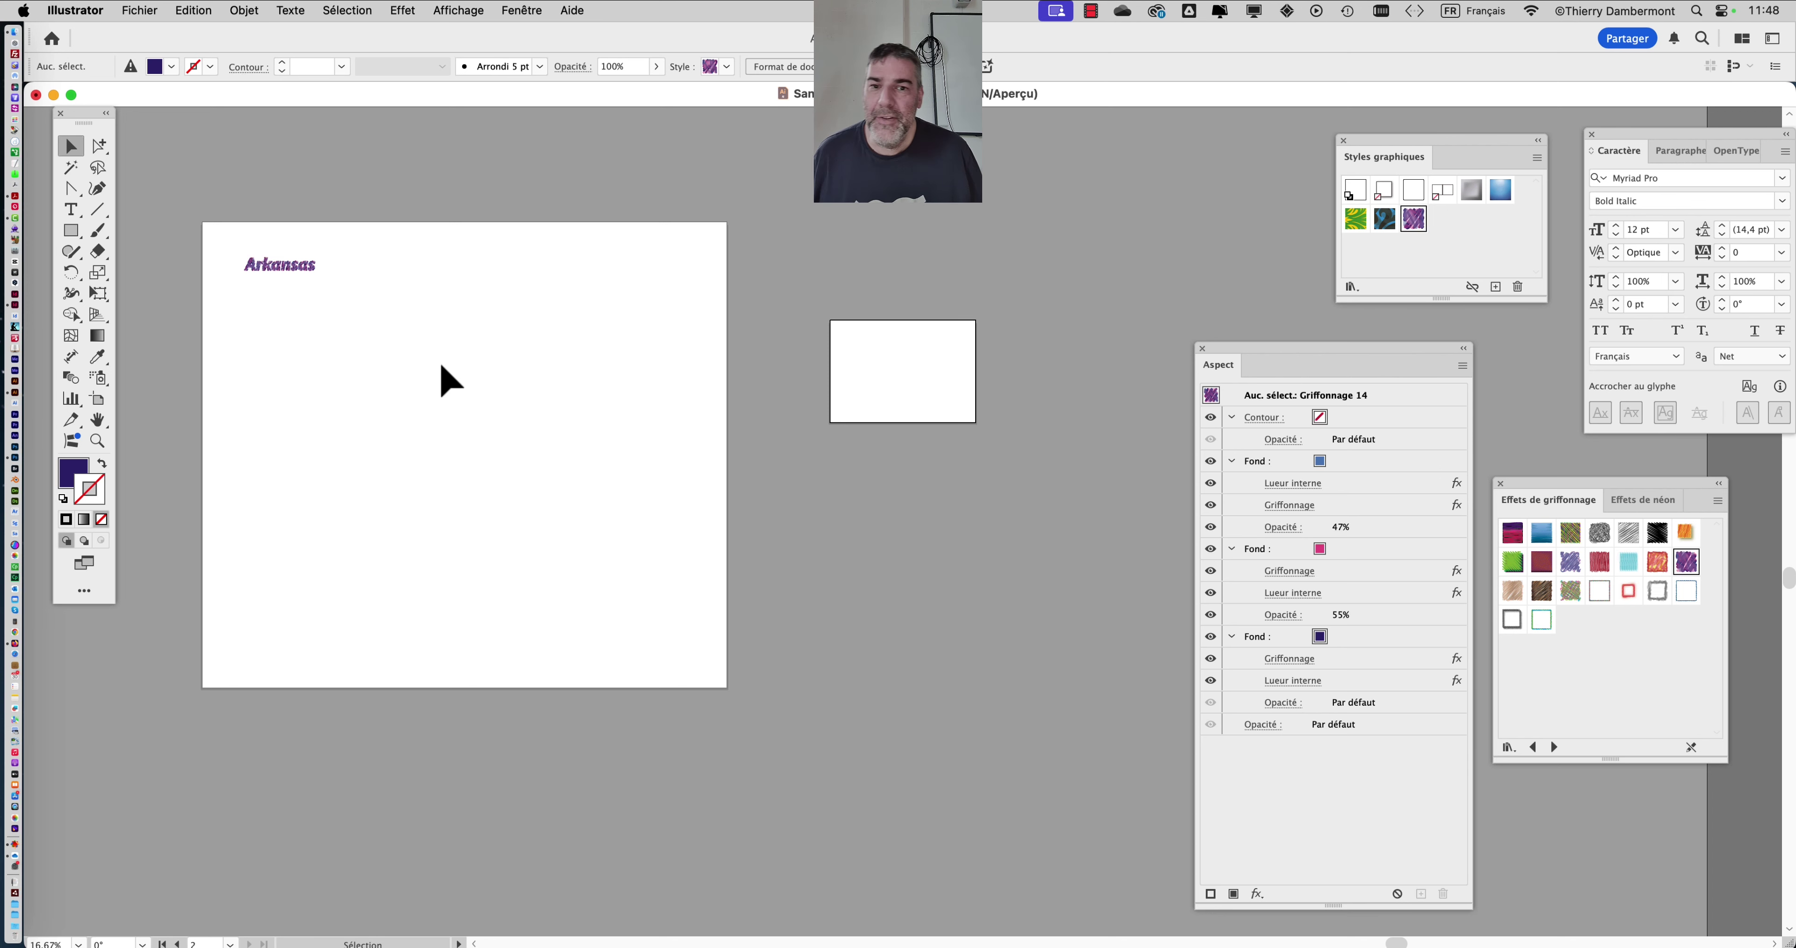
Activate the large artboard and the A4 artboard in turn, showing each one's editing frame and returning to the Selection tool
left_click(557, 348)
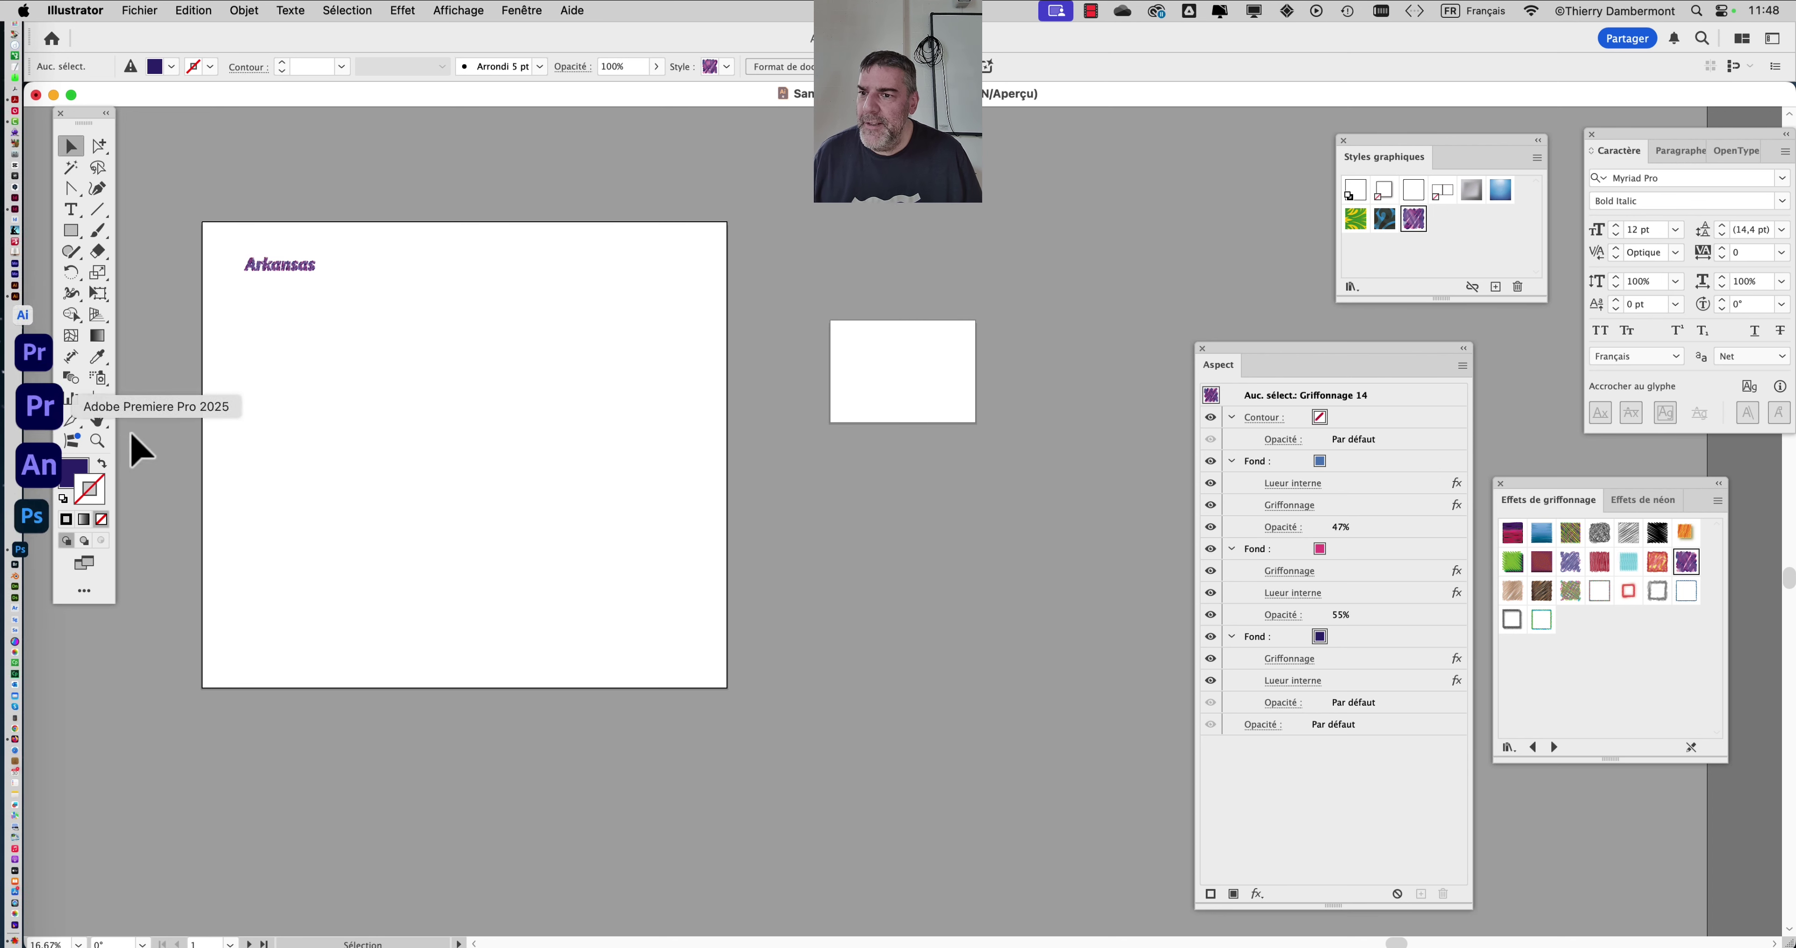
left_click(97, 398)
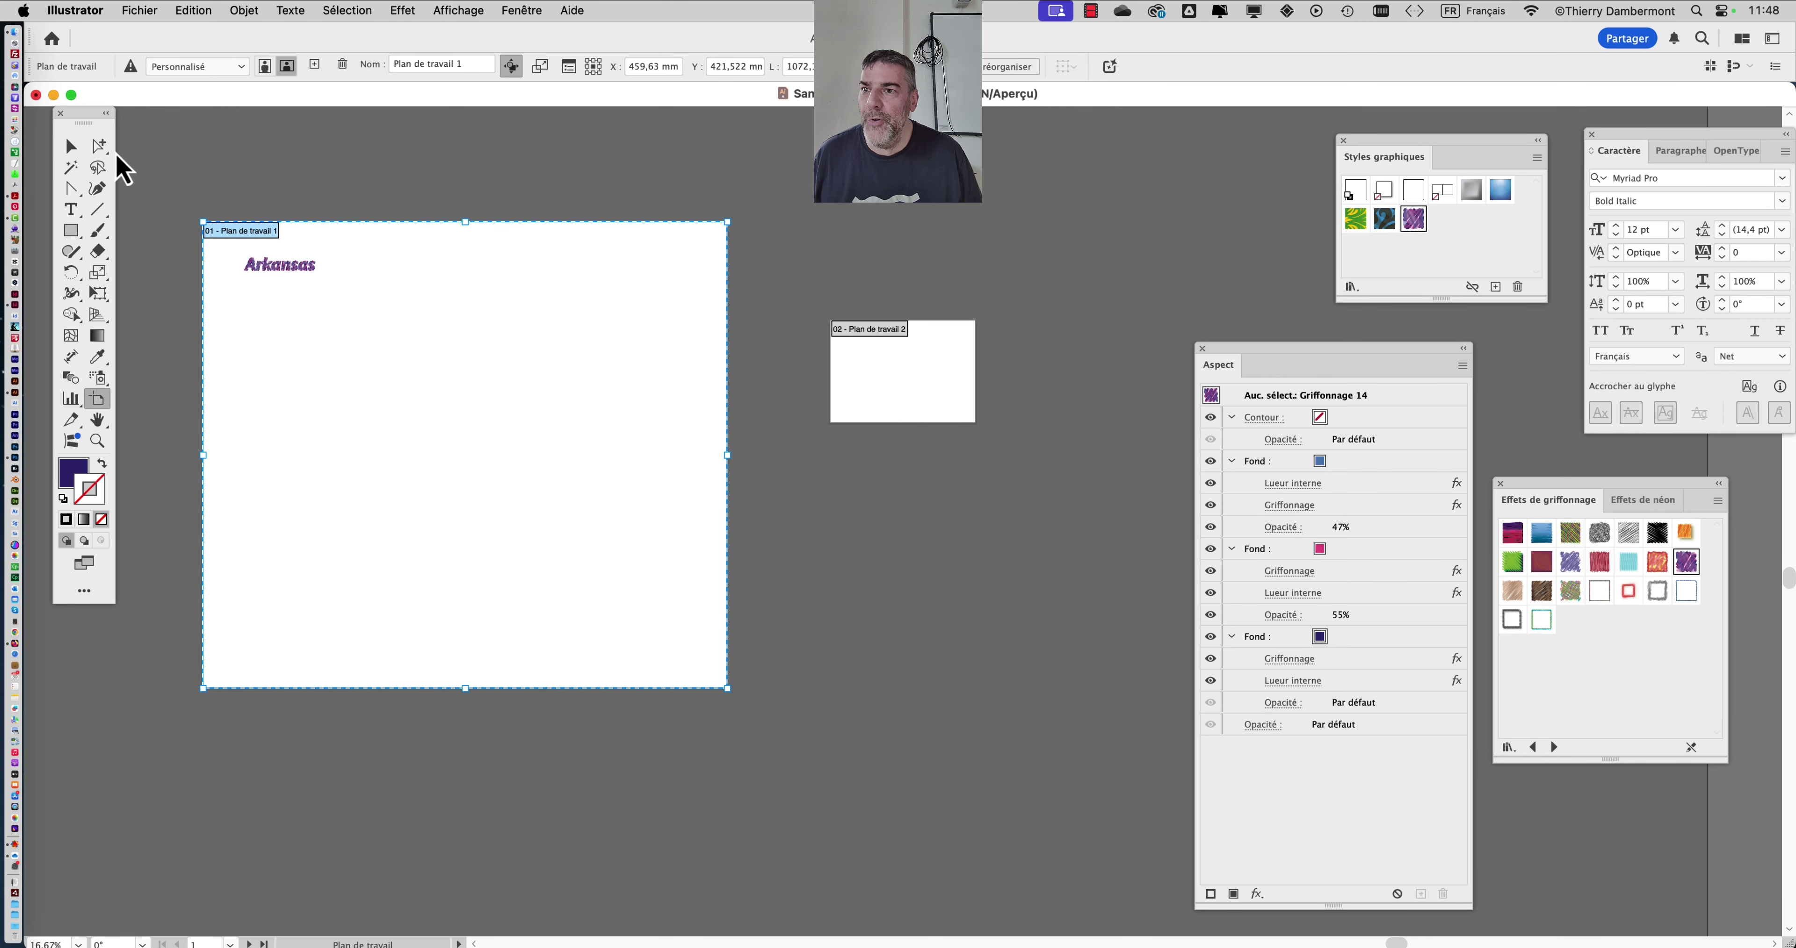
left_click(71, 146)
left_click(868, 403)
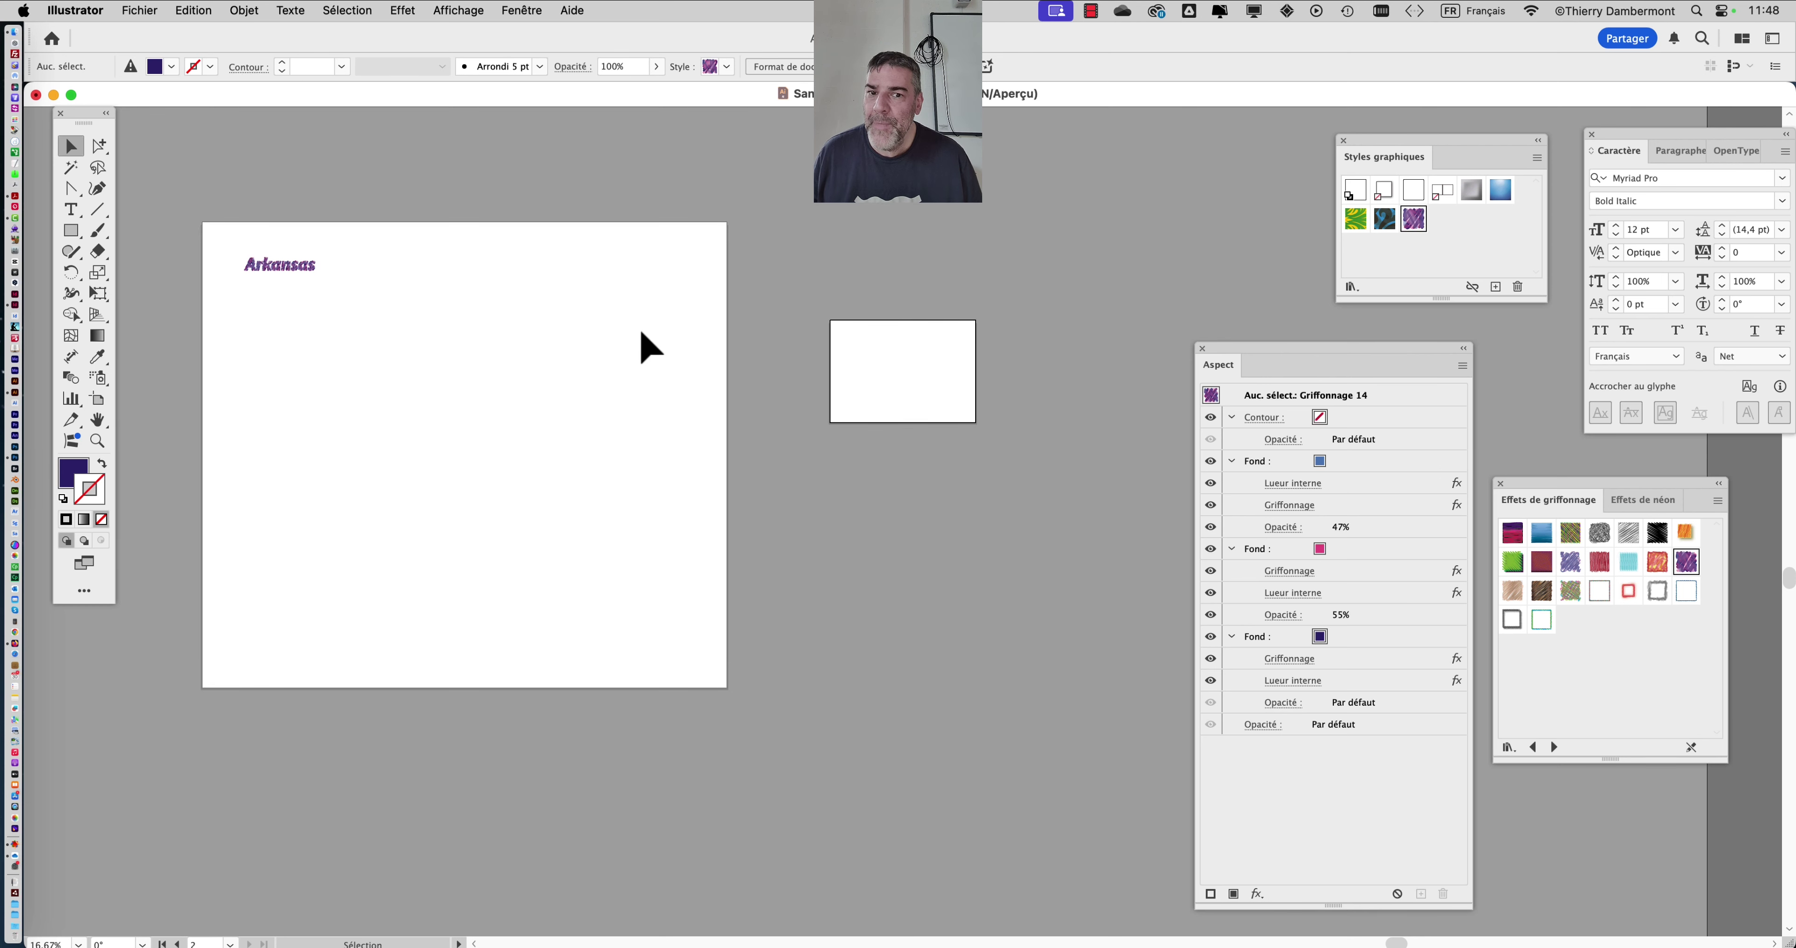
key("shift+o")
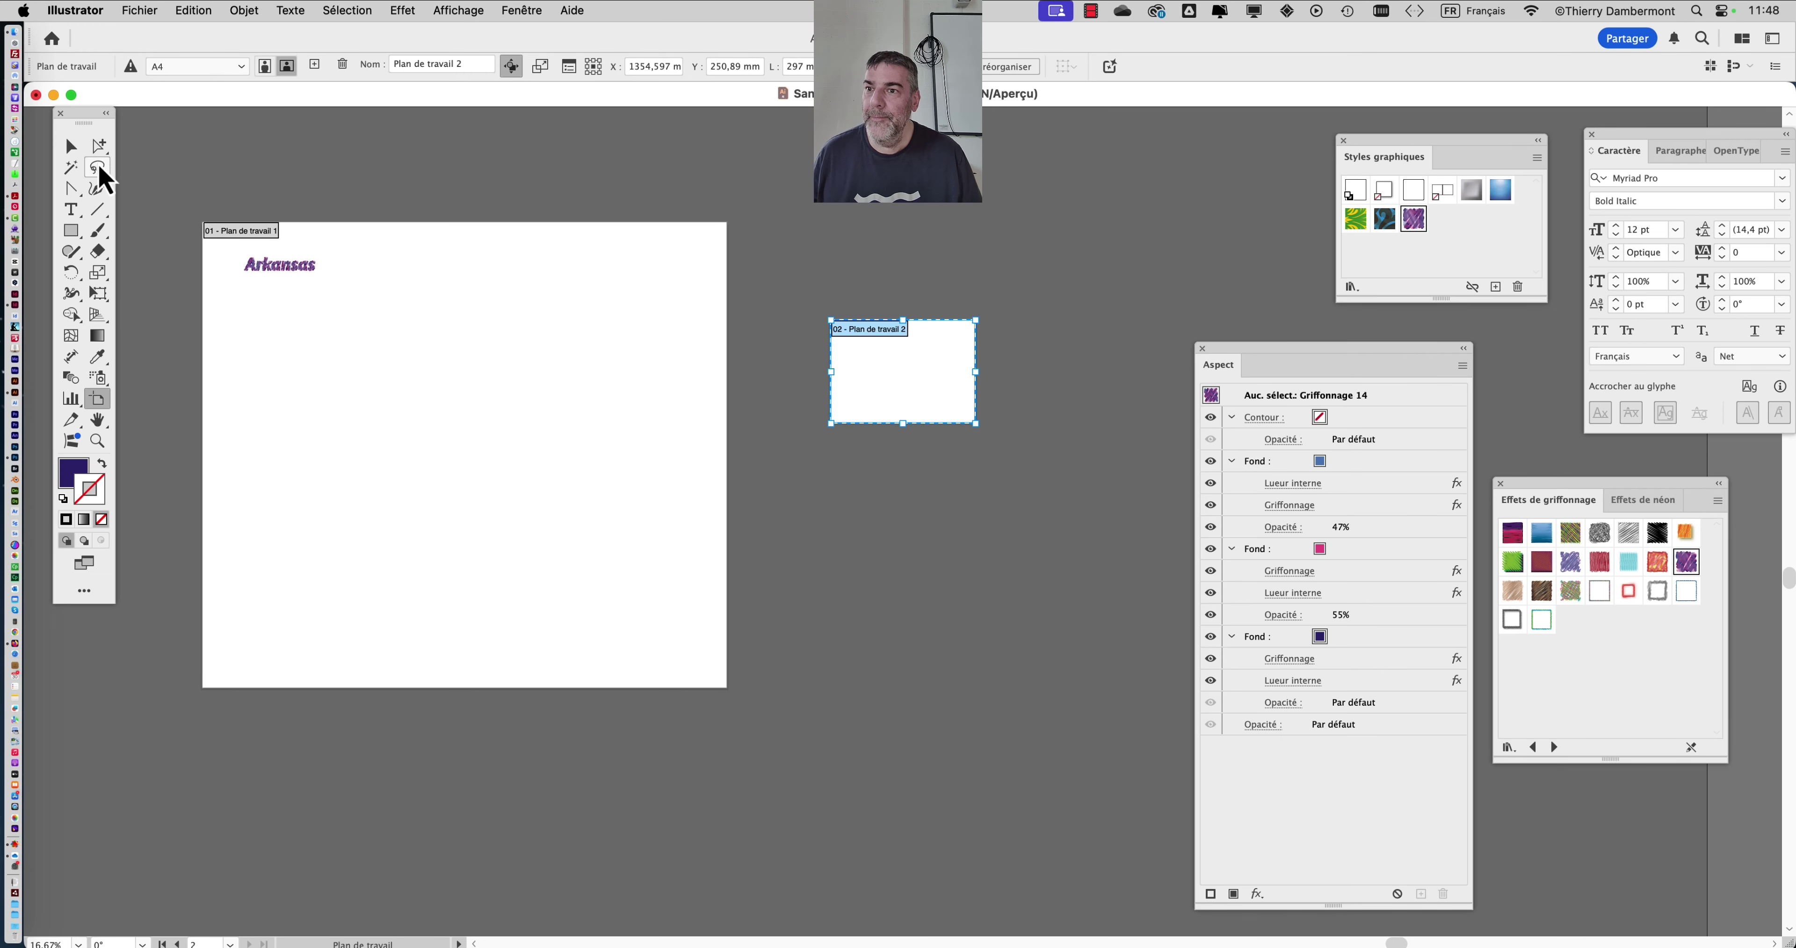
key("v")
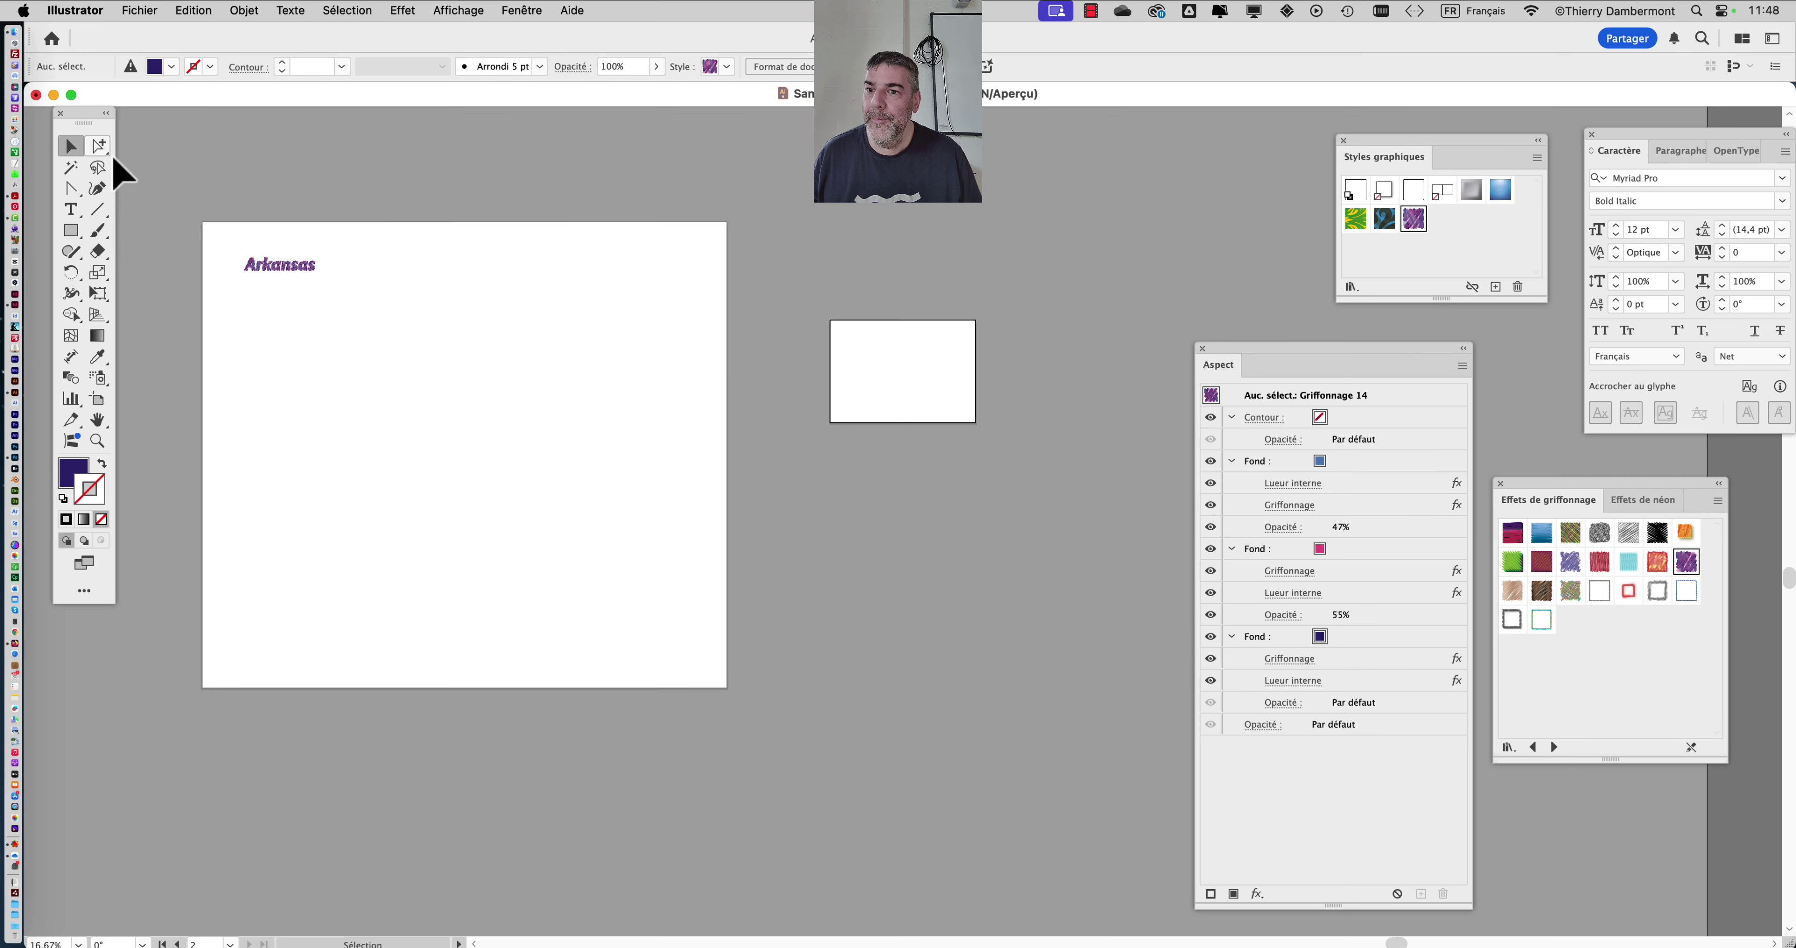
Select the Arkansas text and disable Mettre à l'échelle les contours et les effets in the general preferences
left_click(293, 265)
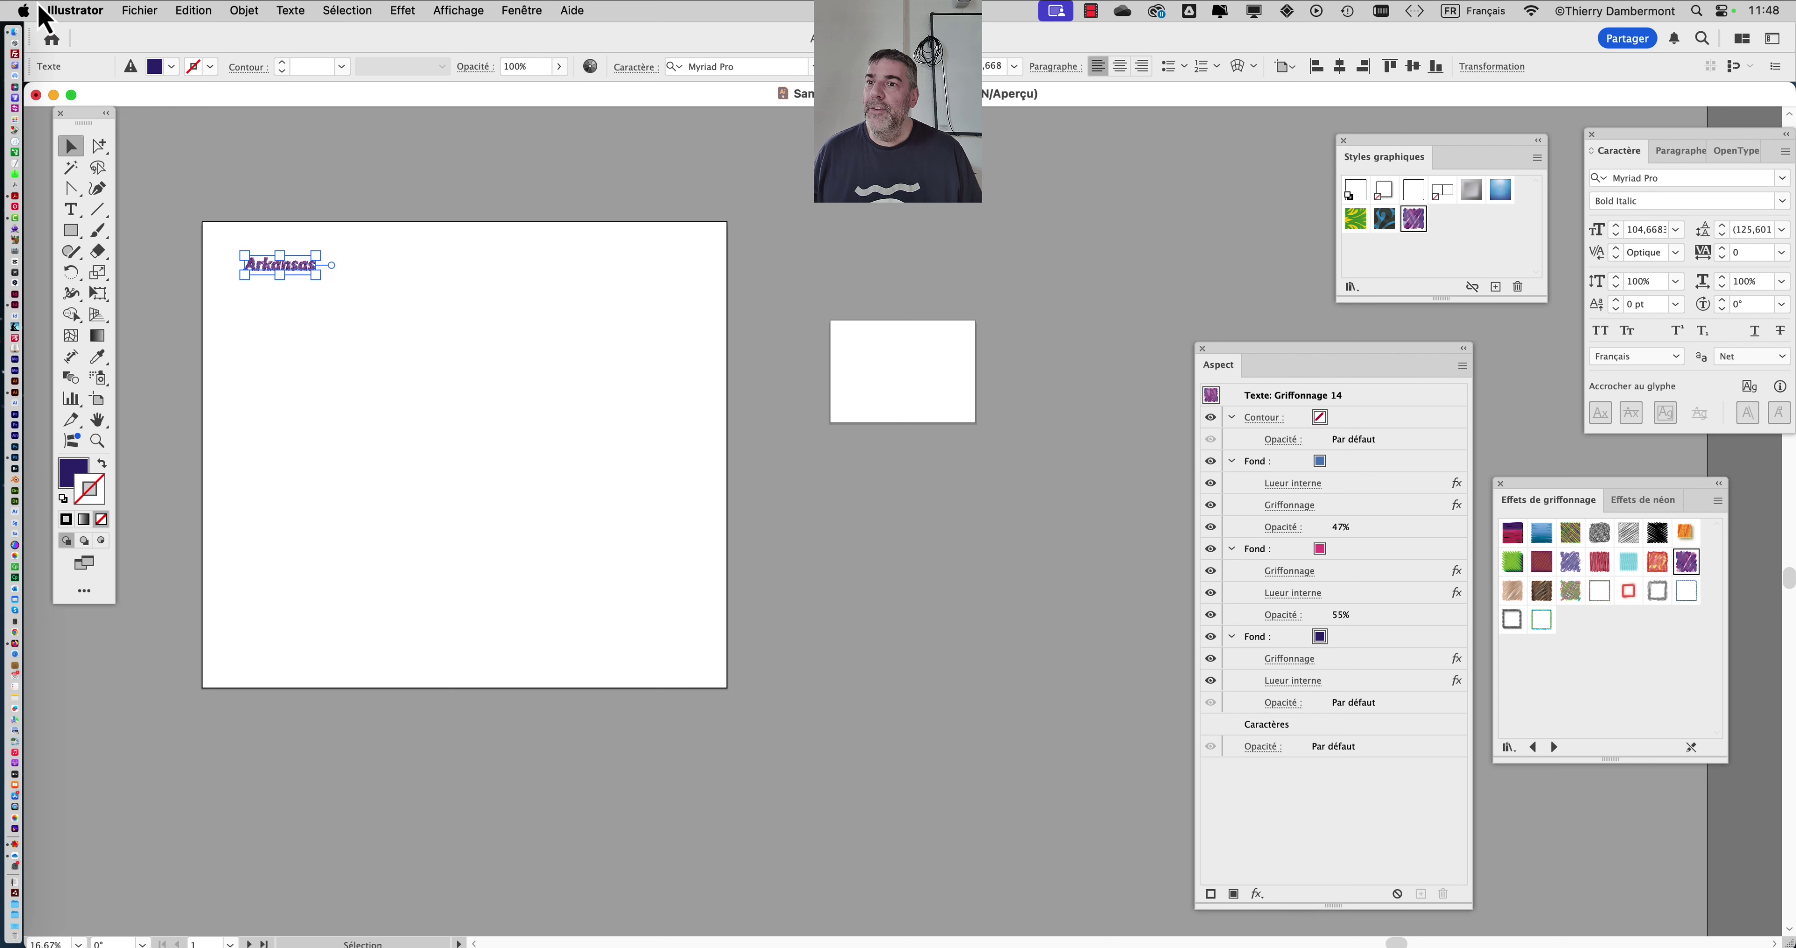
left_click(78, 10)
mouse_move(105, 75)
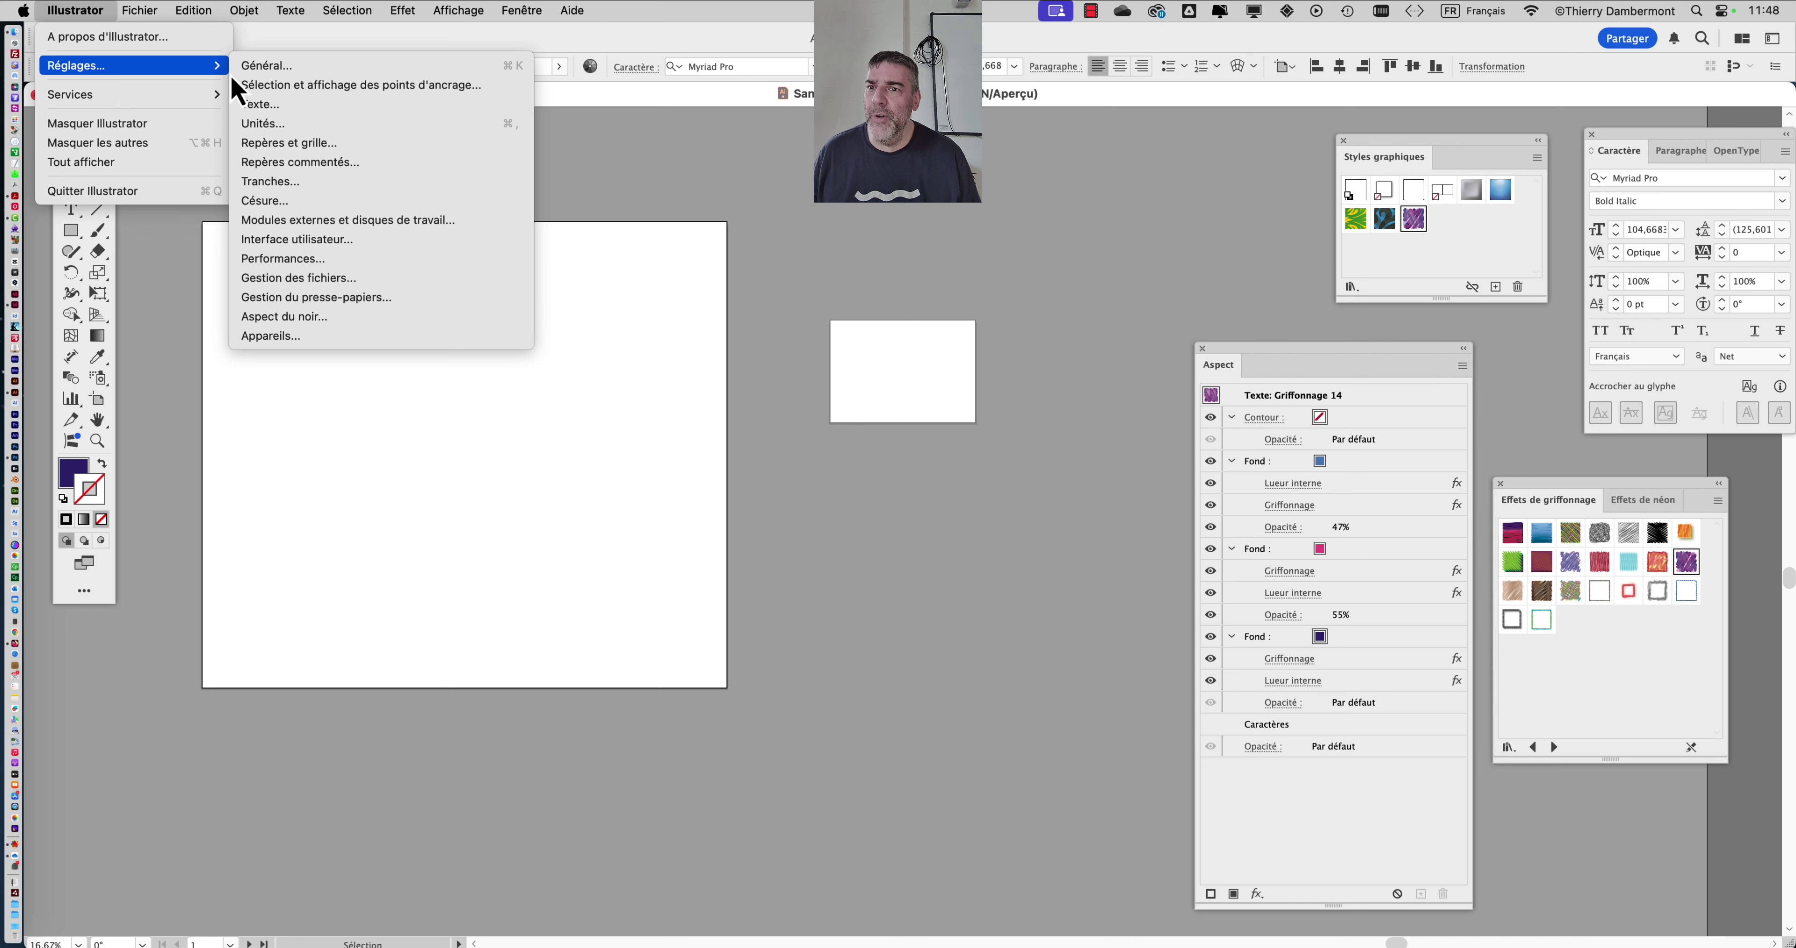
left_click(352, 73)
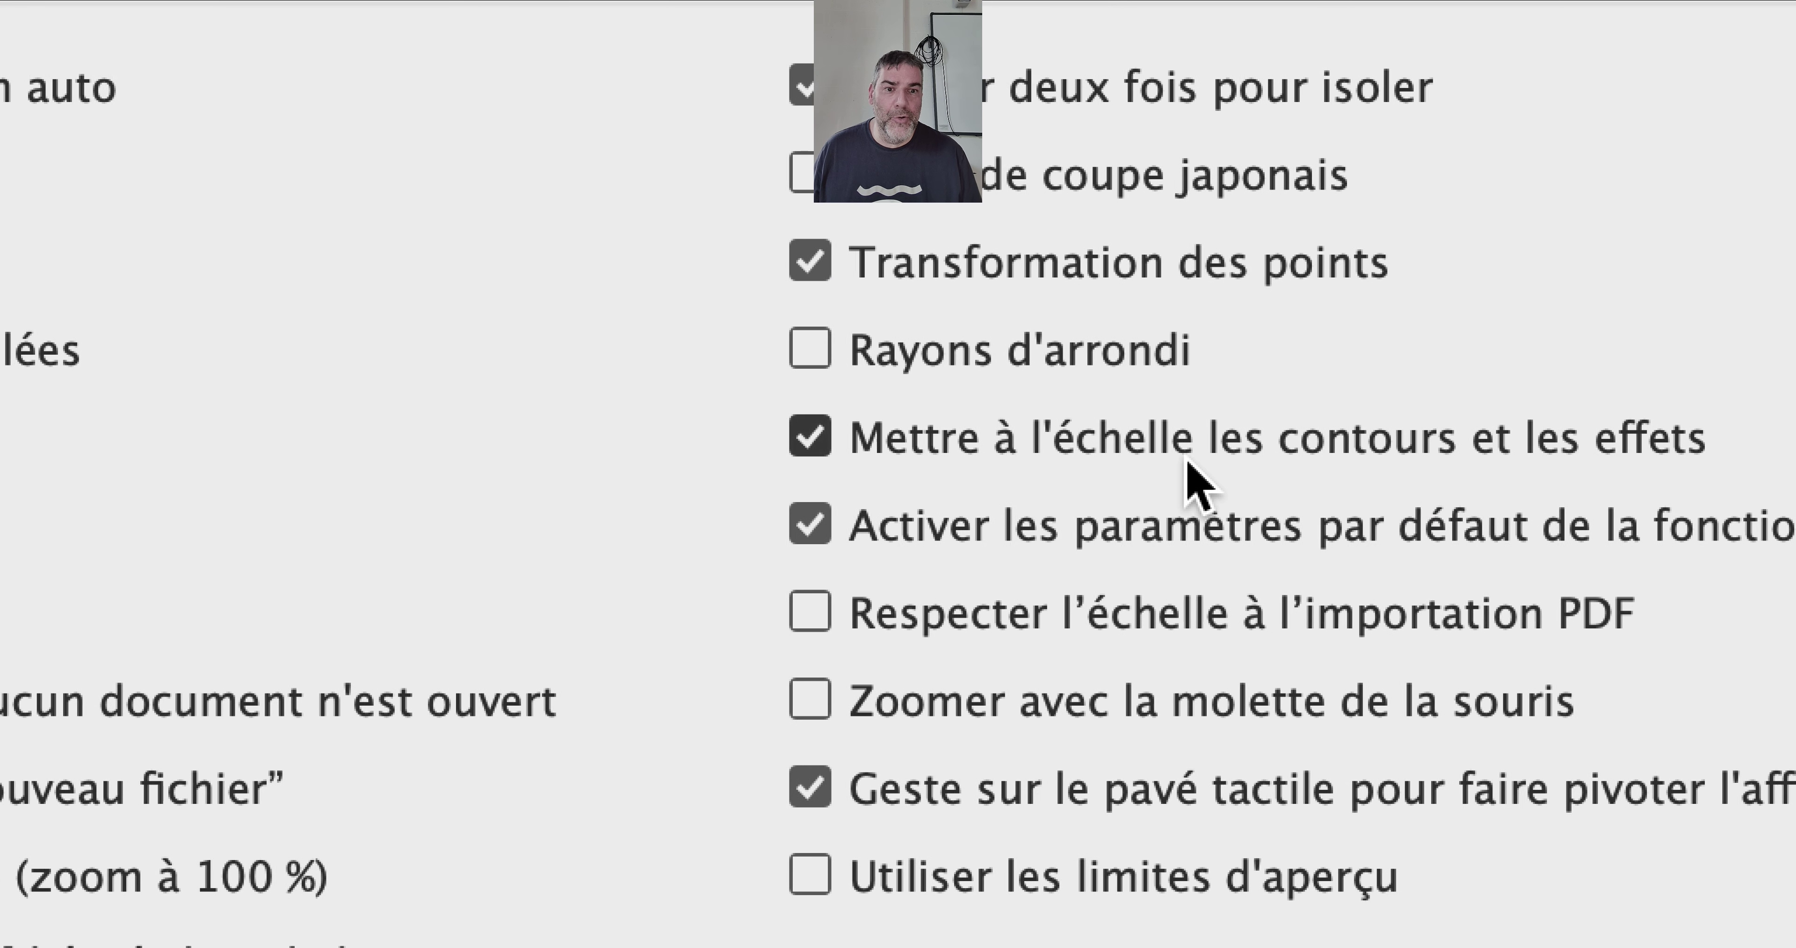
left_click(1296, 454)
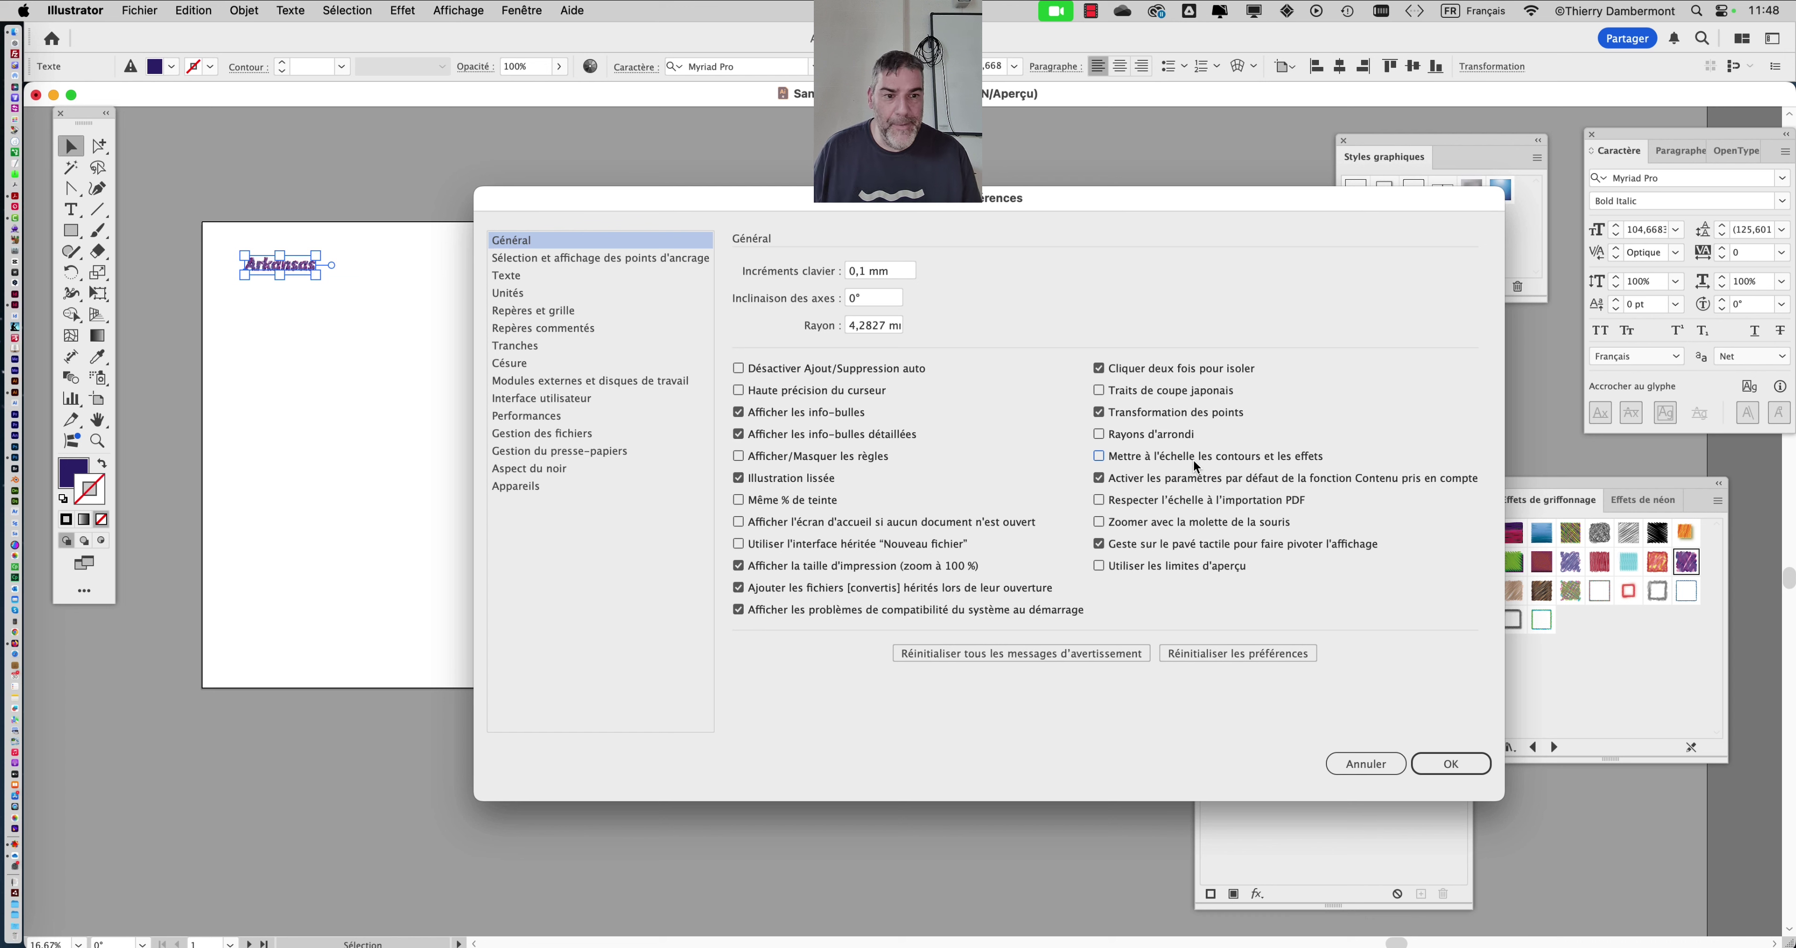
left_click(1451, 764)
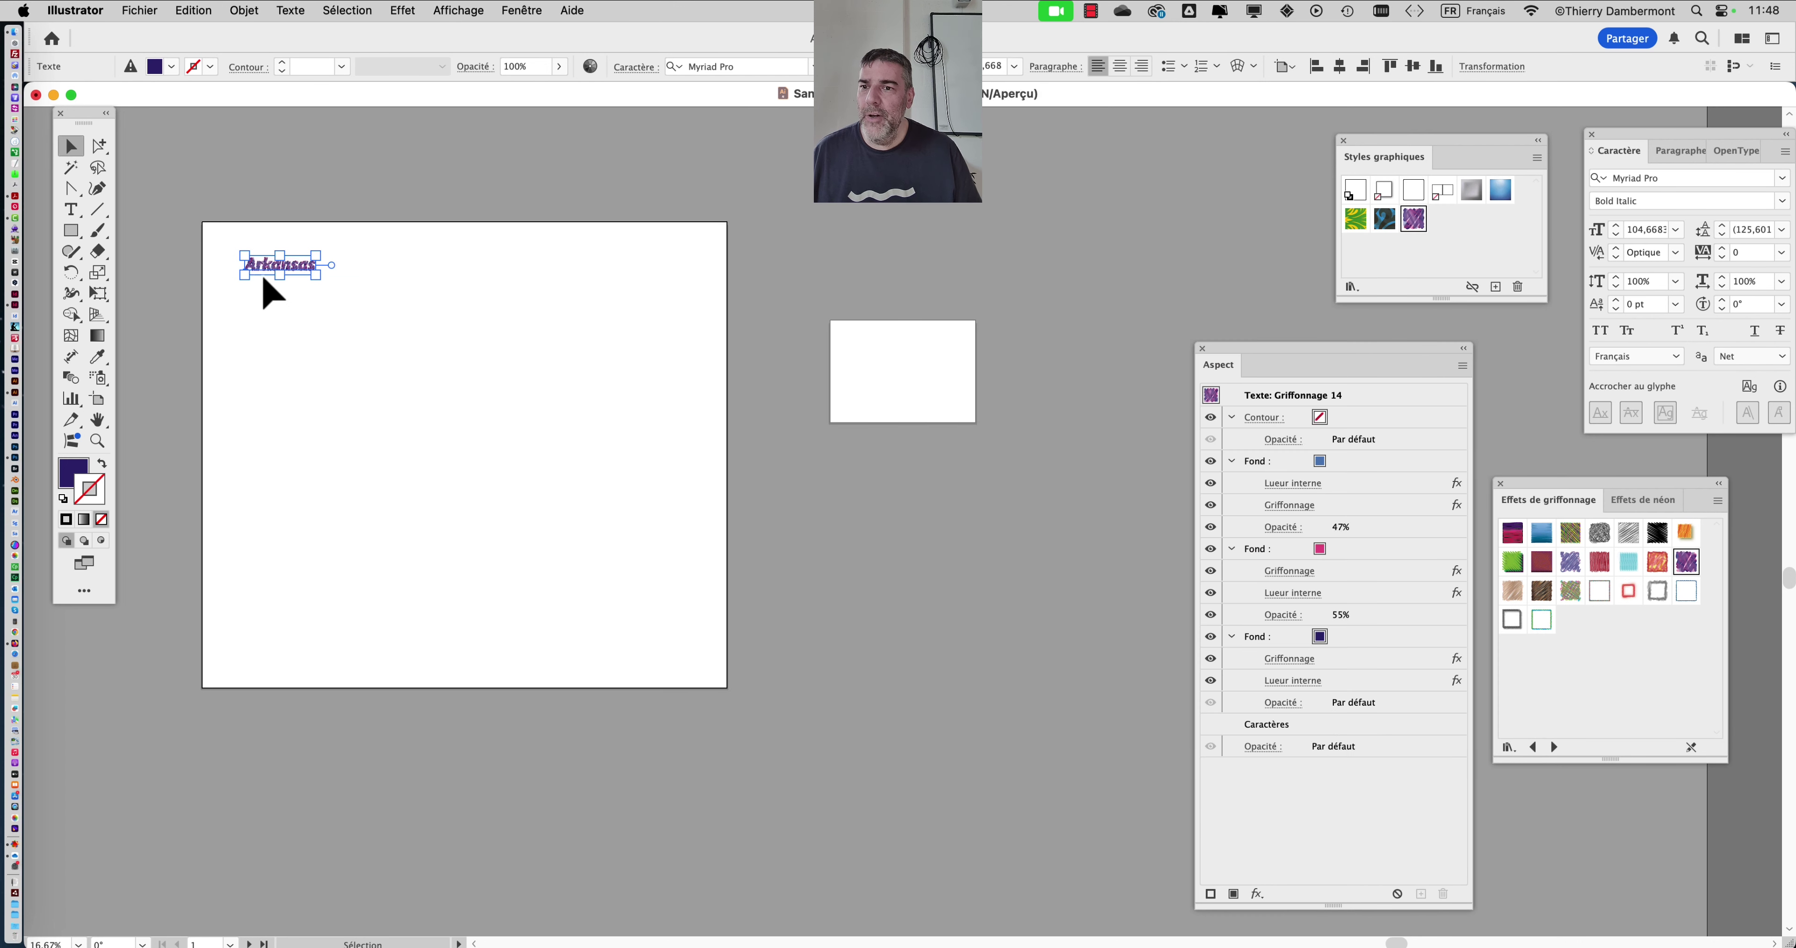
Duplicate the Arkansas text just below the original and scale the copy up proportionally to about 154 pt with Free Transform
scroll(261, 275, "up", 2)
left_click_drag(485, 370, 540, 318)
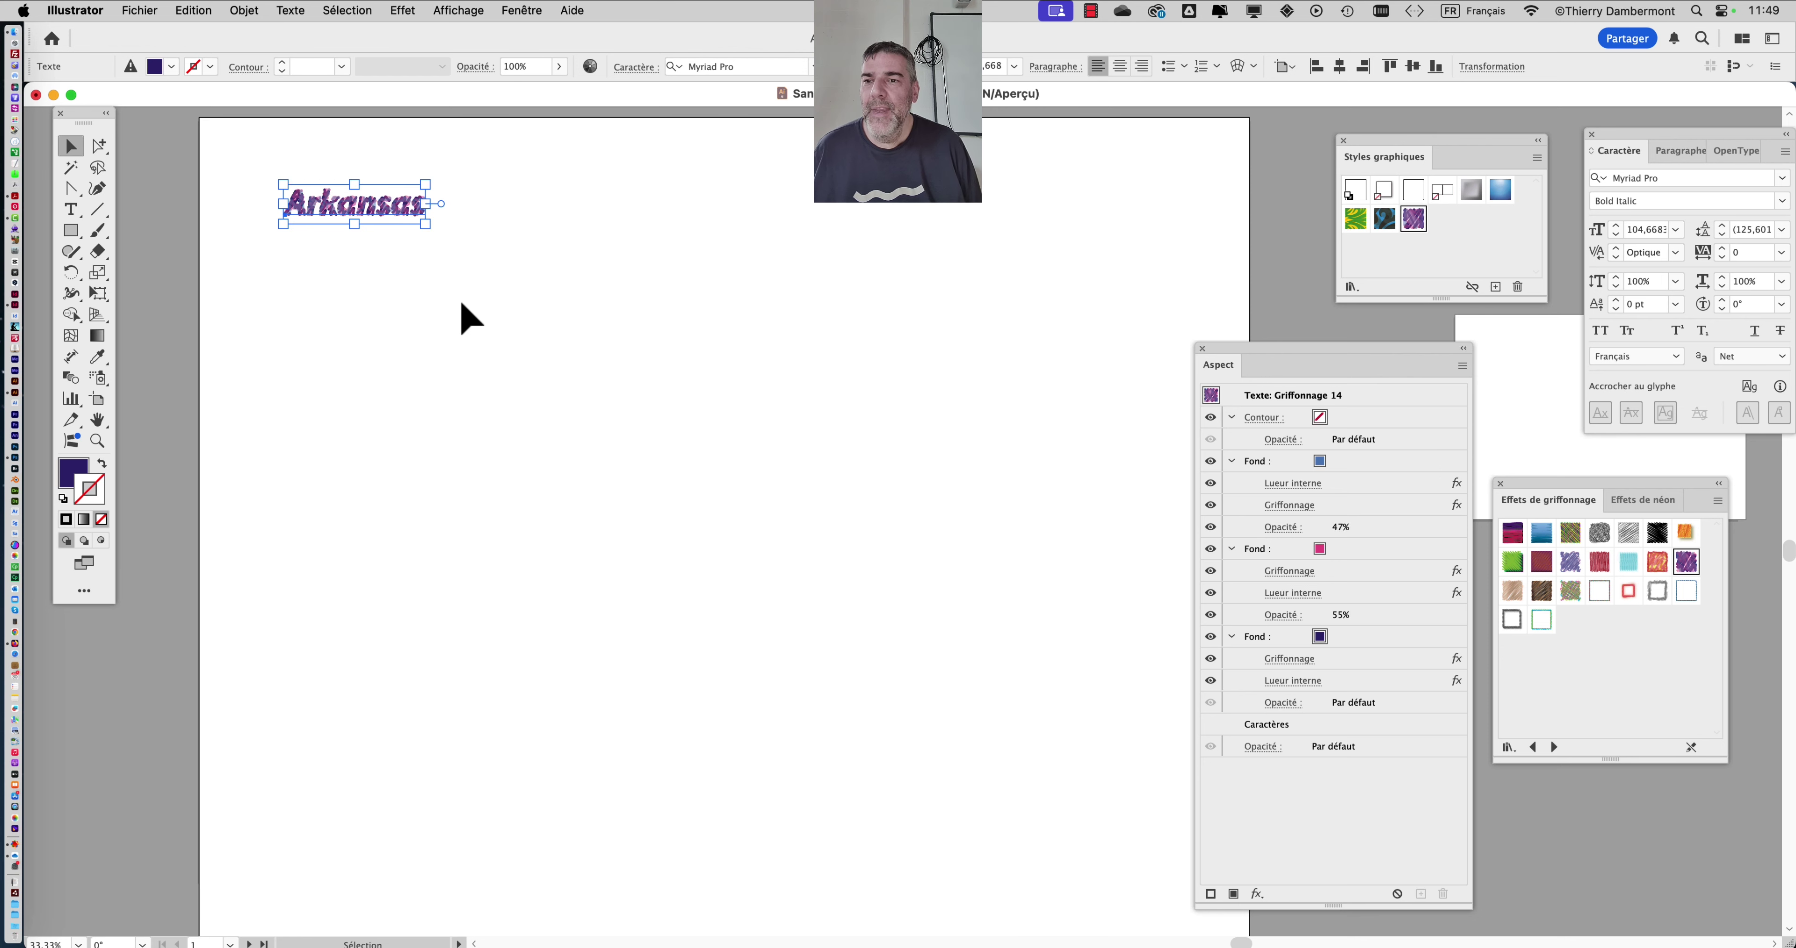
scroll(323, 222, "up", 2)
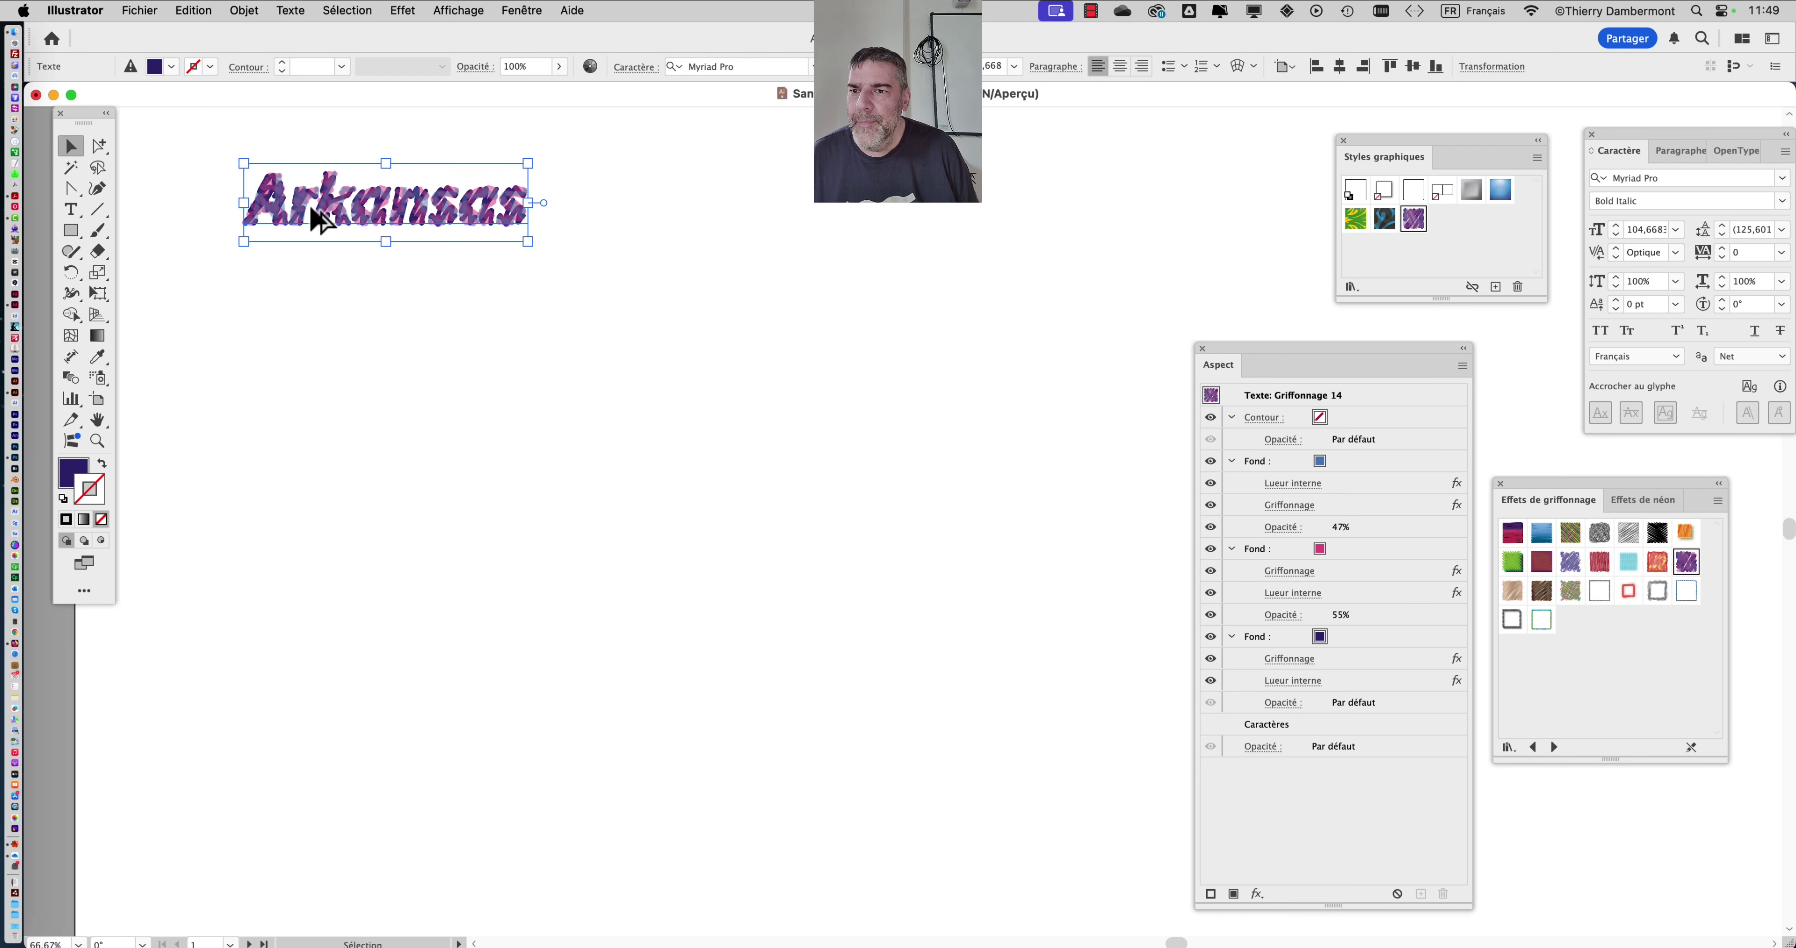
left_click_drag(297, 204, 293, 332)
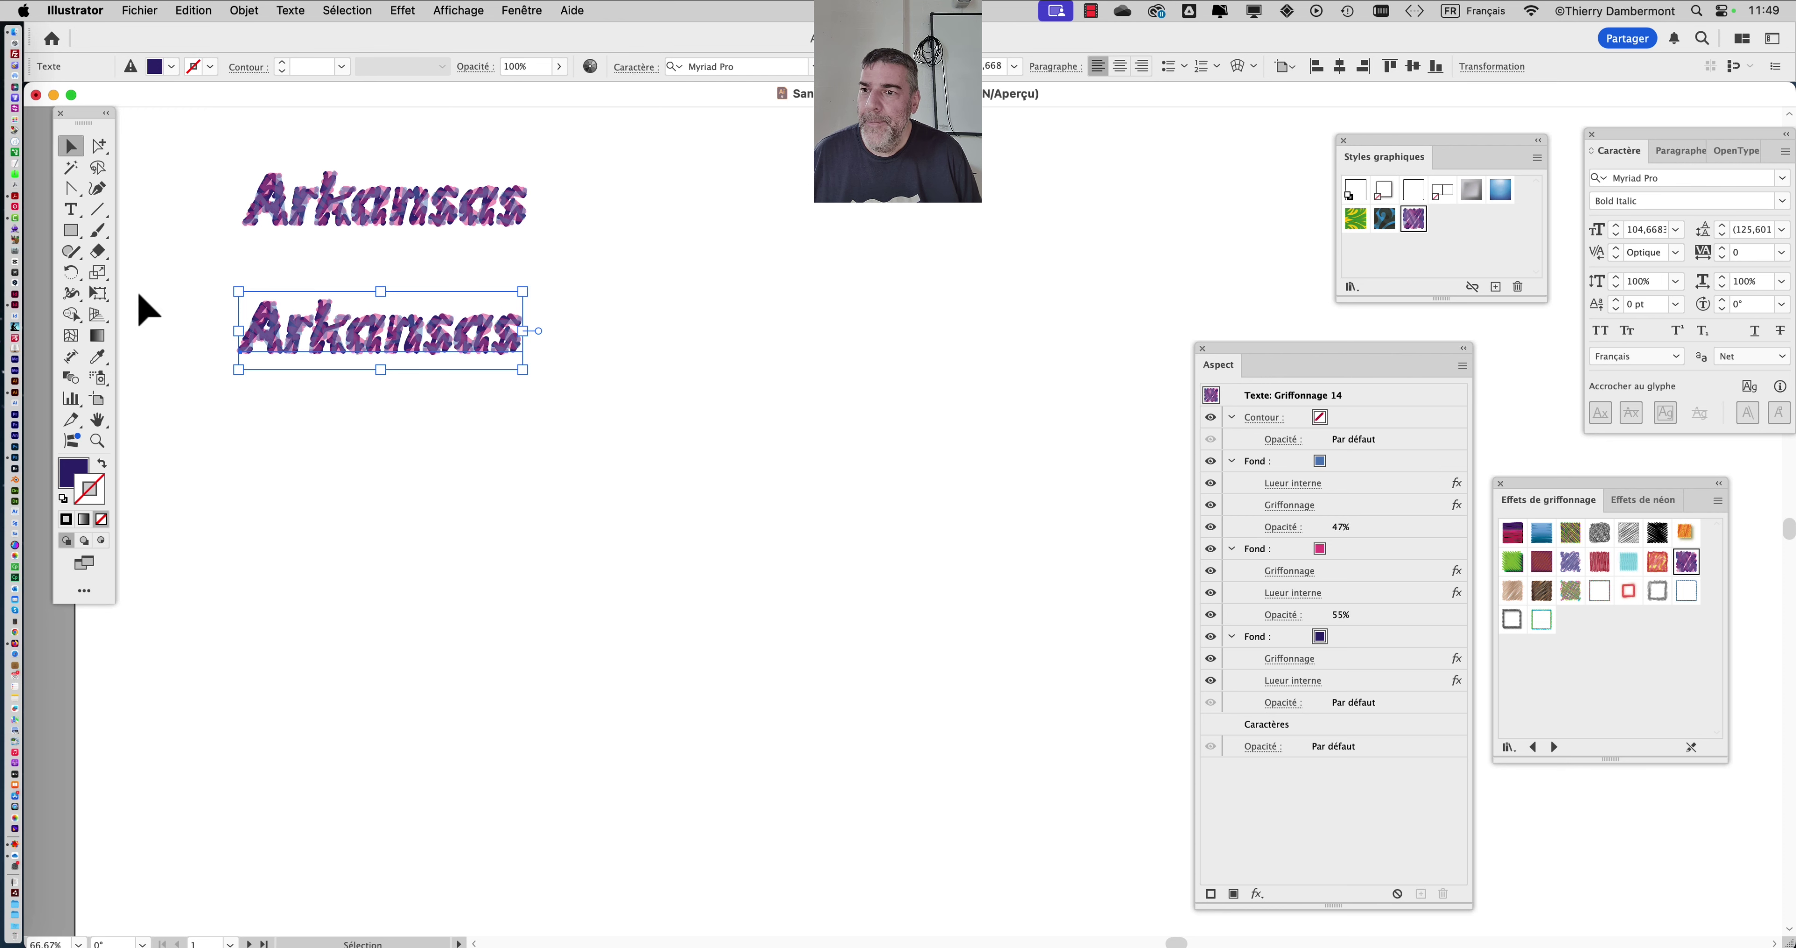
left_click(102, 297)
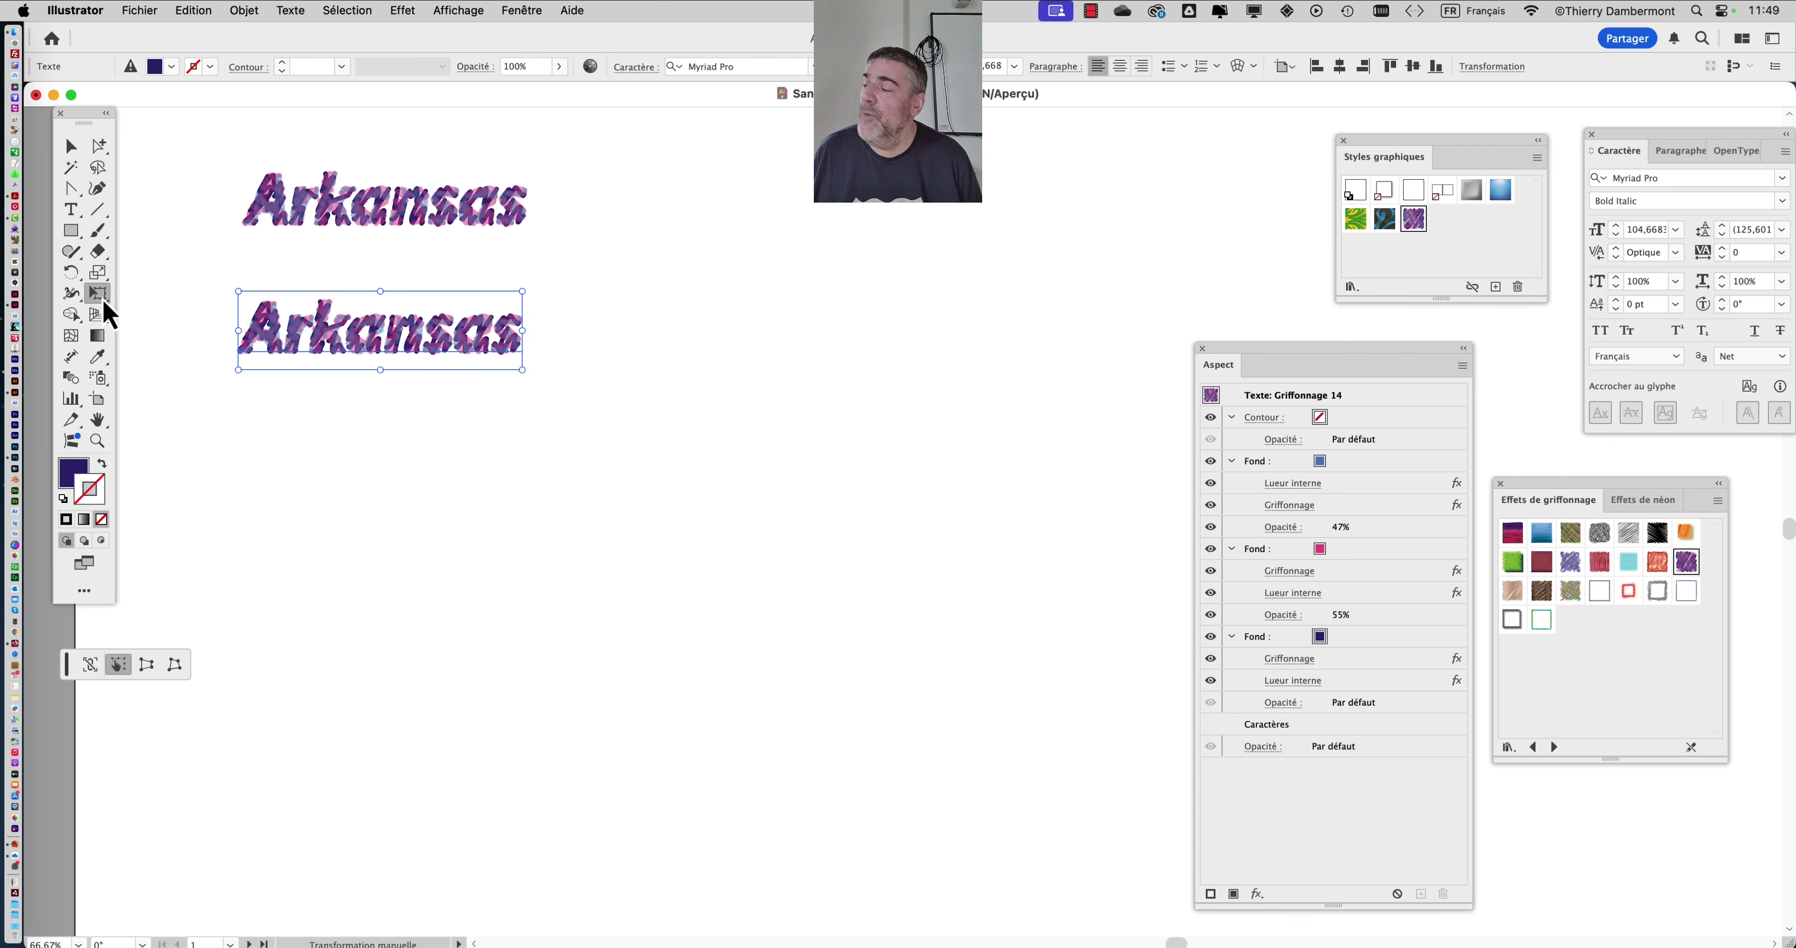
left_click_drag(527, 378, 643, 426)
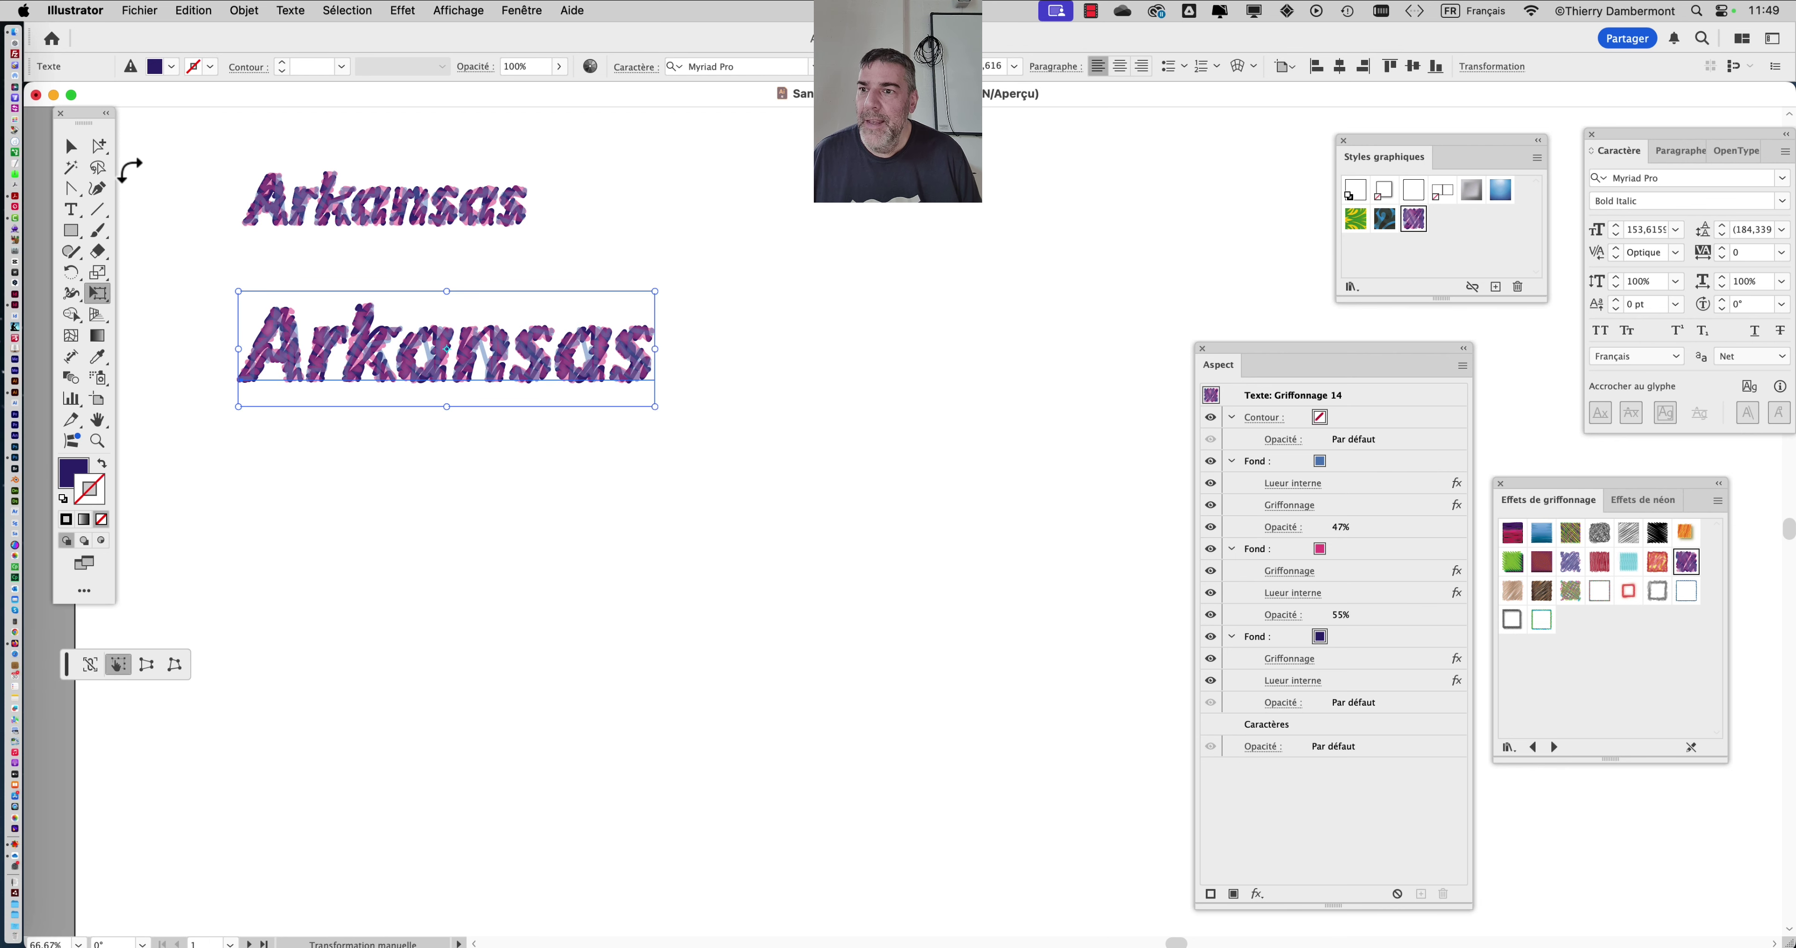
Duplicate the enlarged Arkansas below itself, scale this third version to about 242 pt with Free Transform and compare the scribble strokes
left_click(74, 150)
left_click_drag(386, 333, 400, 511)
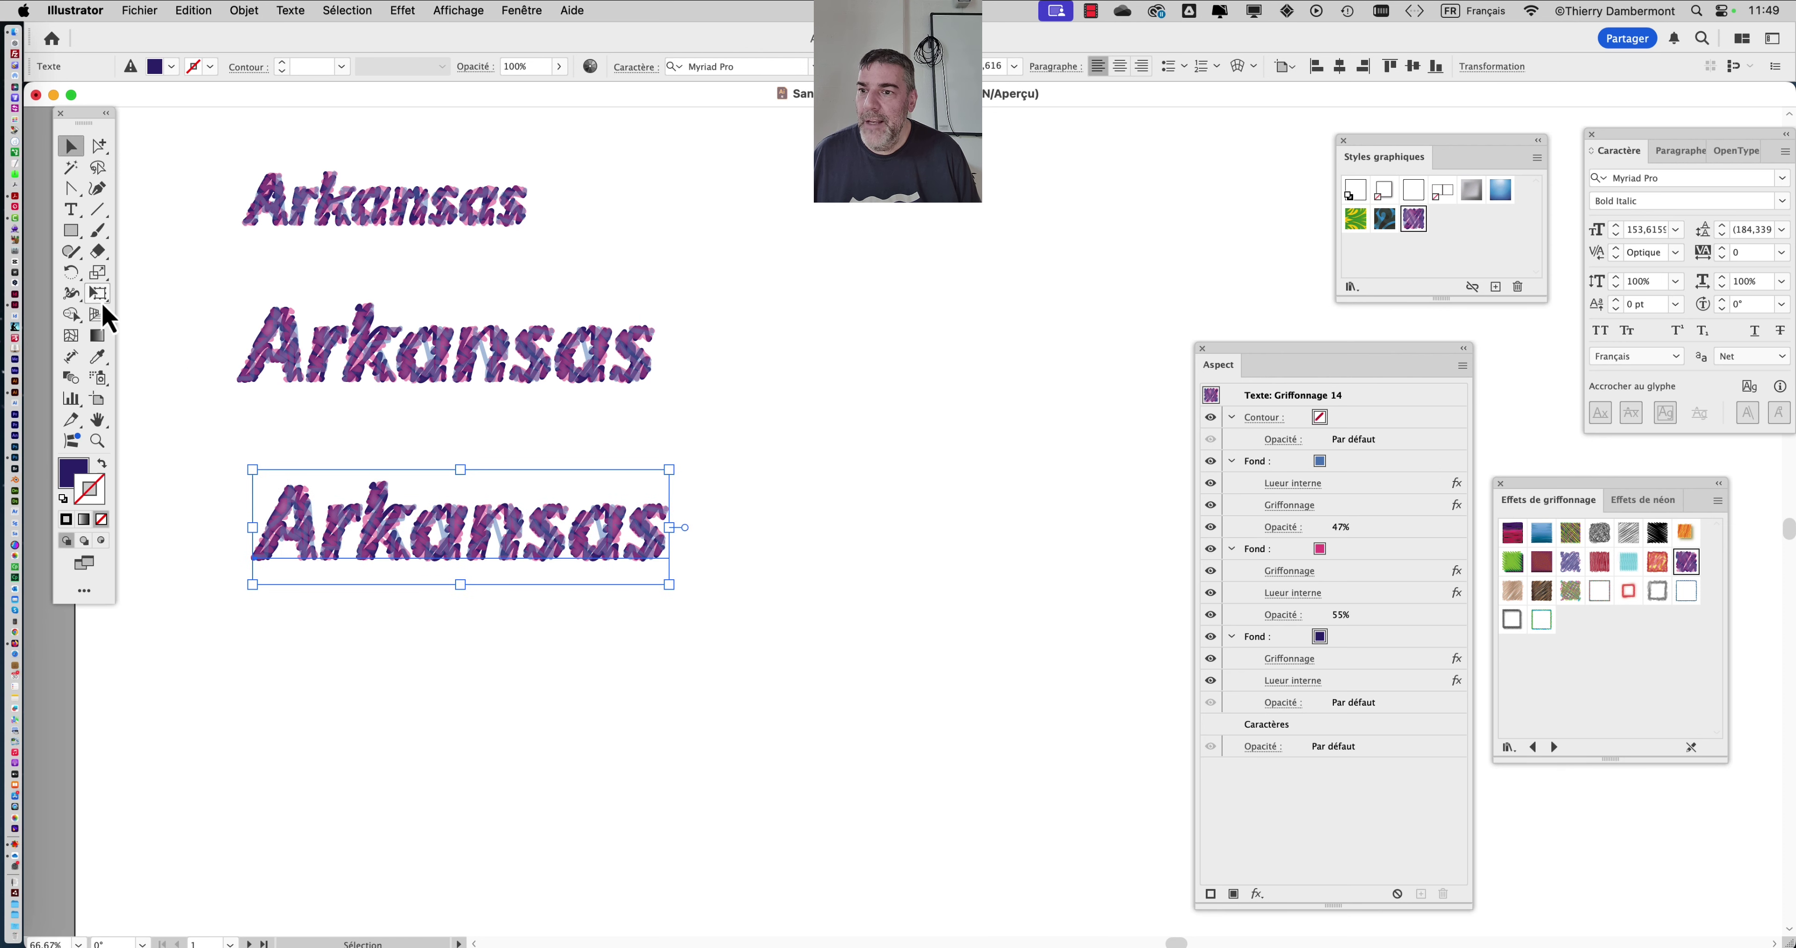
left_click(98, 293)
left_click_drag(667, 586, 905, 693)
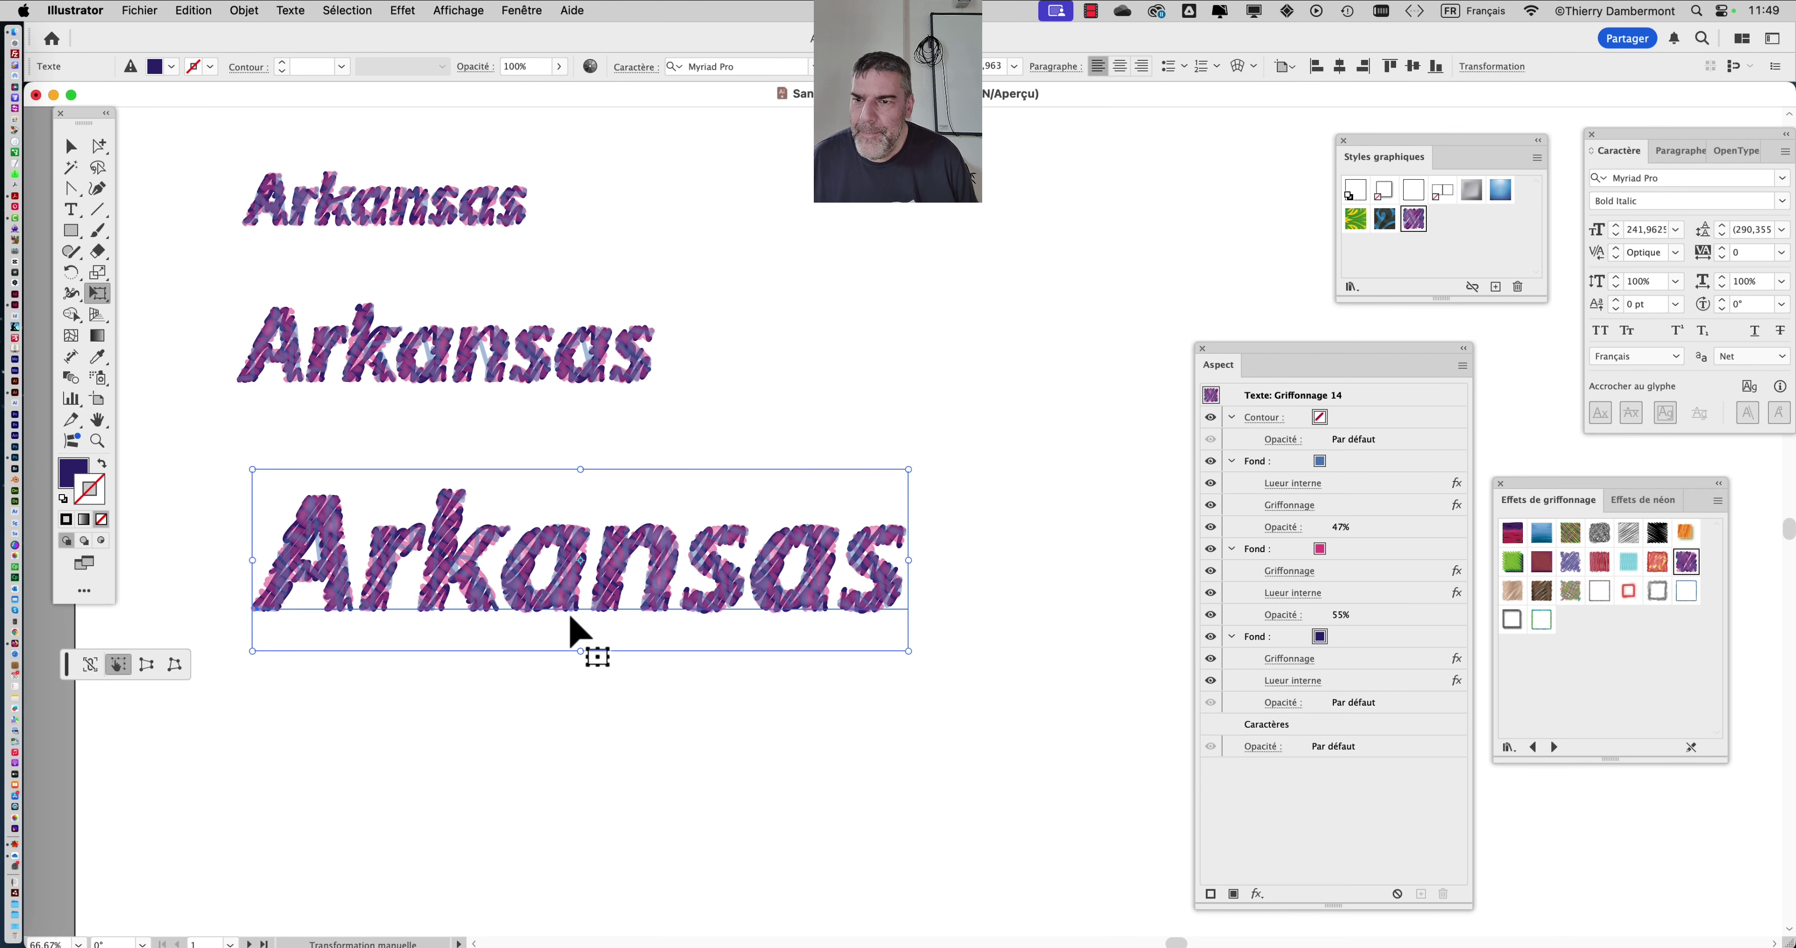
scroll(571, 616, "down", 1)
scroll(378, 332, "up", 4)
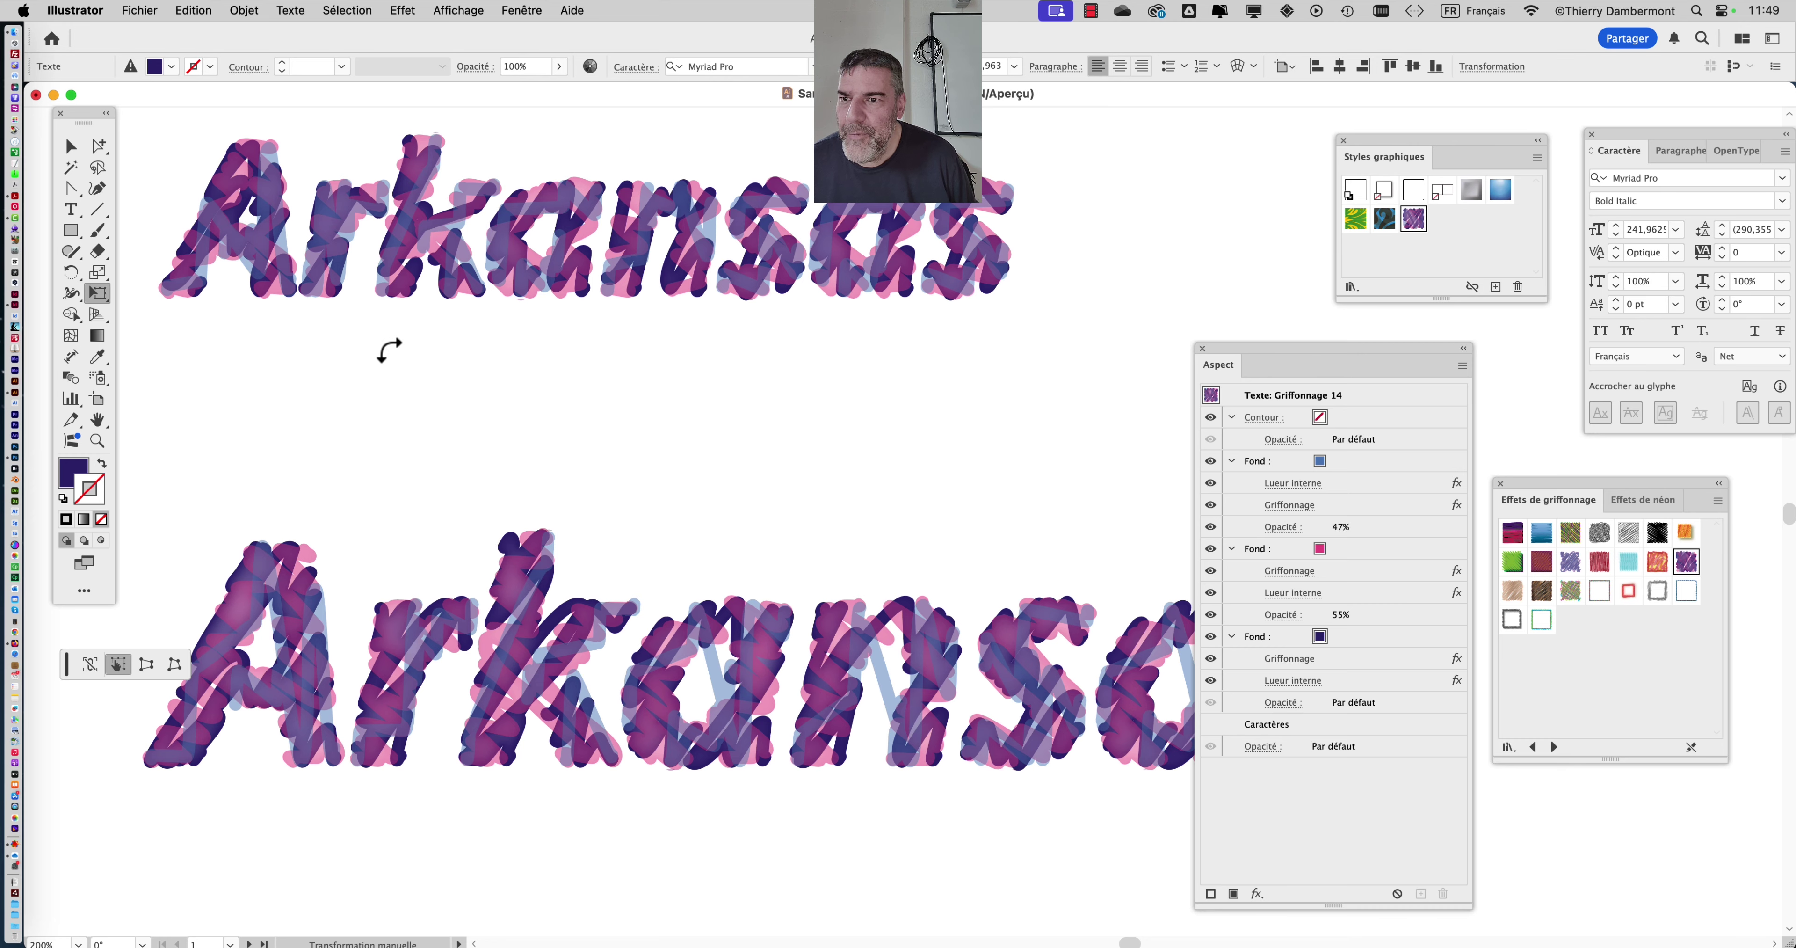
scroll(389, 350, "down", 5)
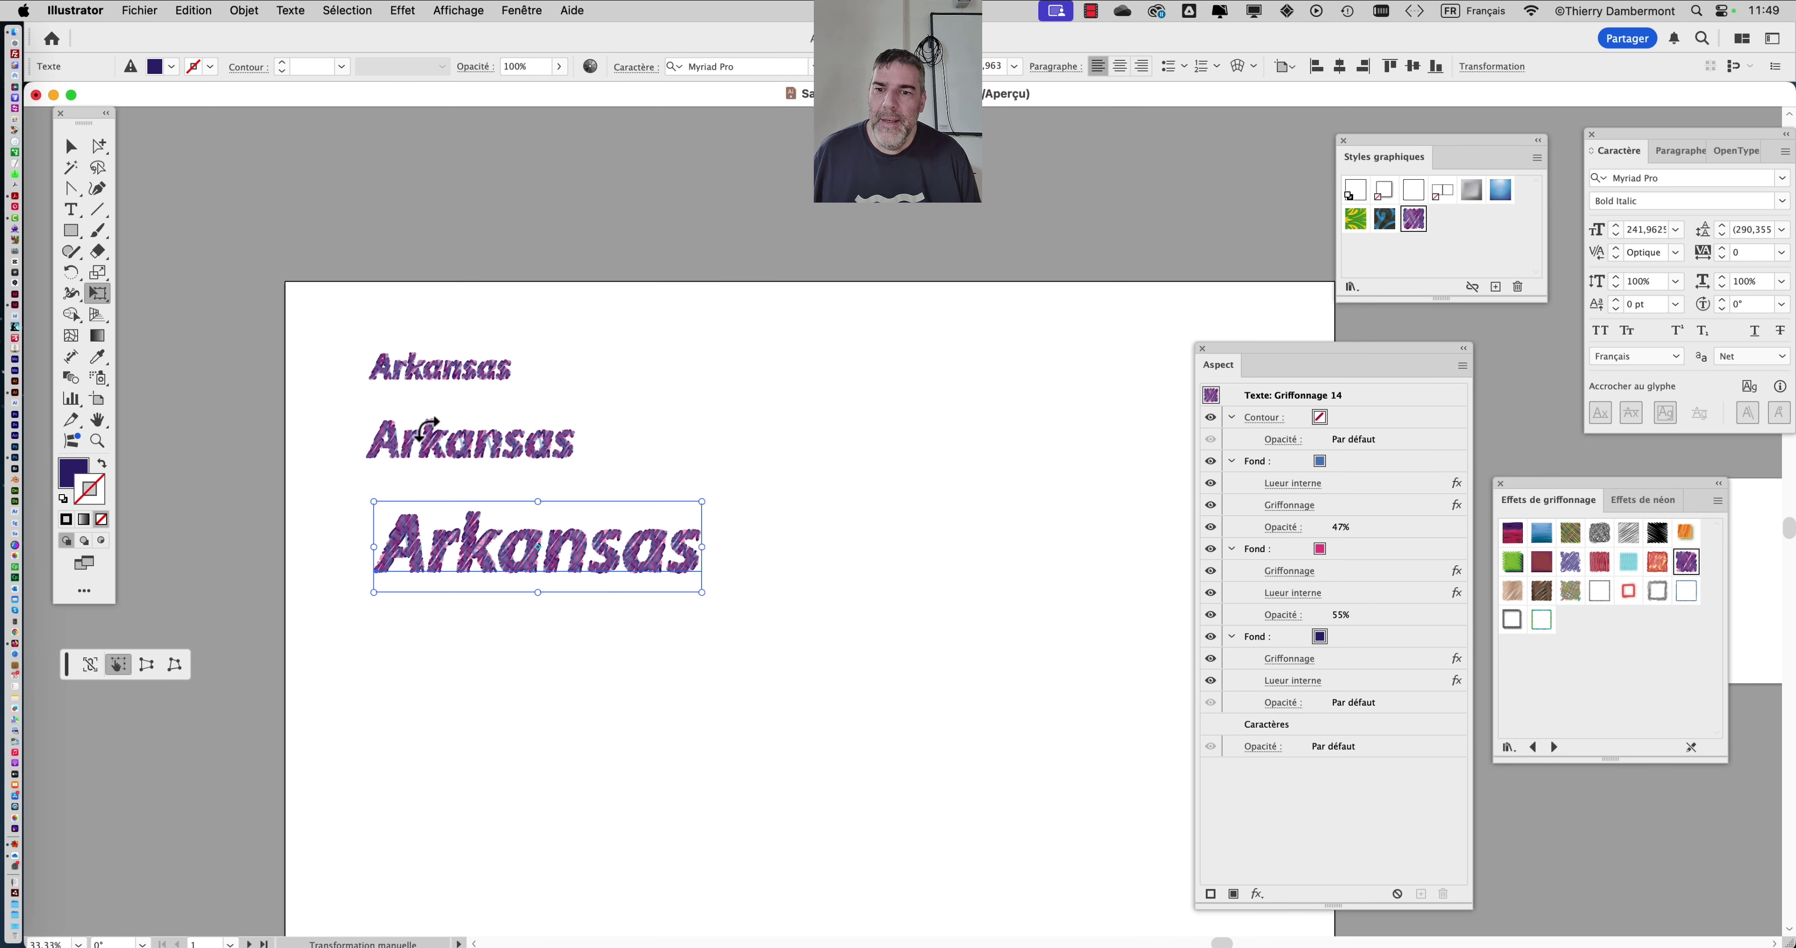
scroll(427, 429, "down", 1)
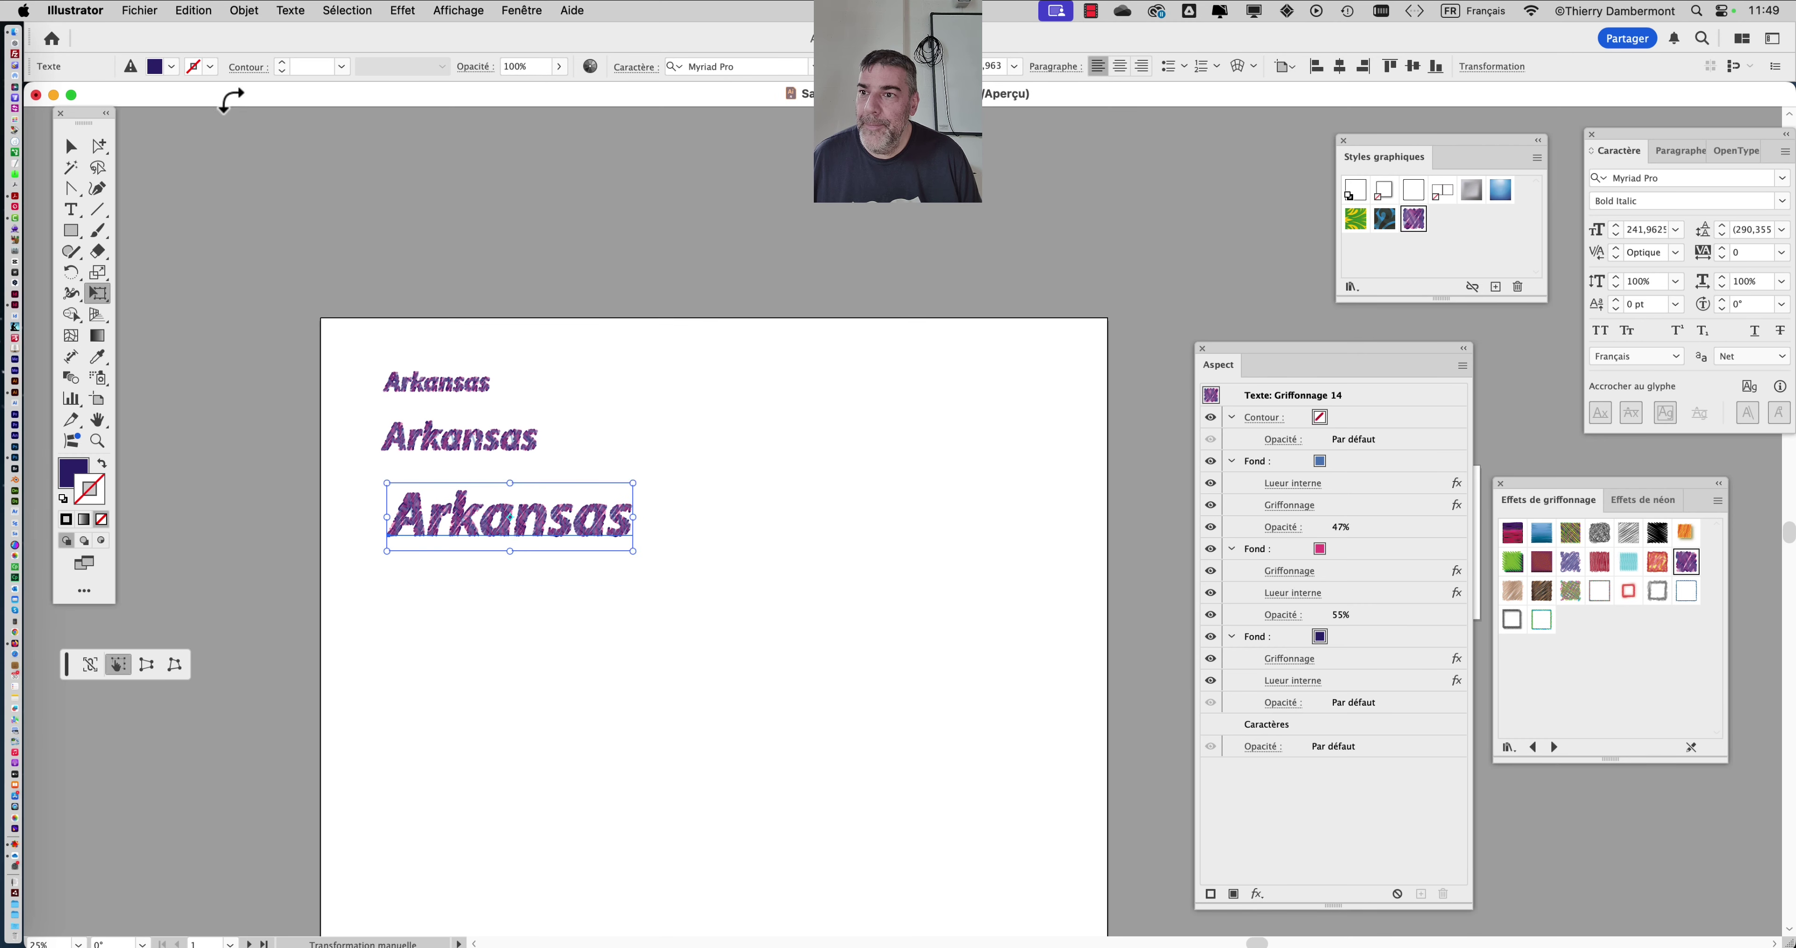
Duplicate the third Arkansas text below itself and scale the copy up proportionally to about 571 pt with Free Transform
left_click(70, 147)
left_click_drag(459, 563, 461, 624)
left_click(98, 293)
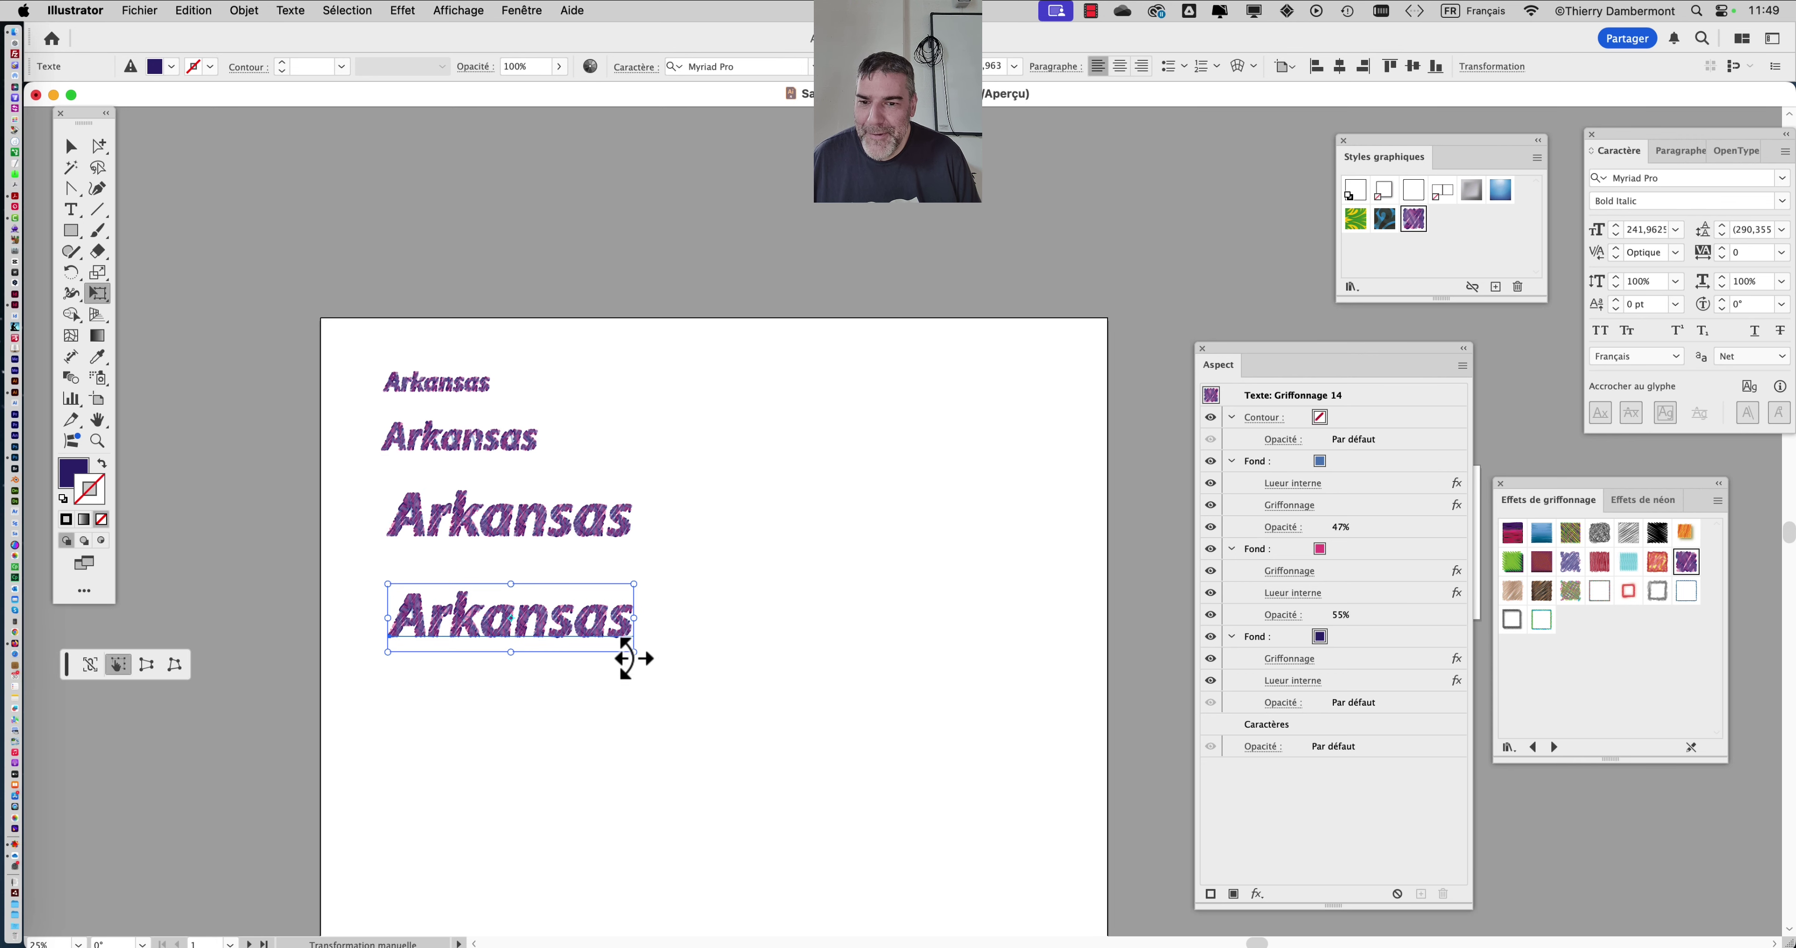
mouse_move(631, 656)
left_mouse_down()
mouse_move(802, 748)
mouse_move(951, 788)
mouse_move(929, 799)
left_mouse_up()
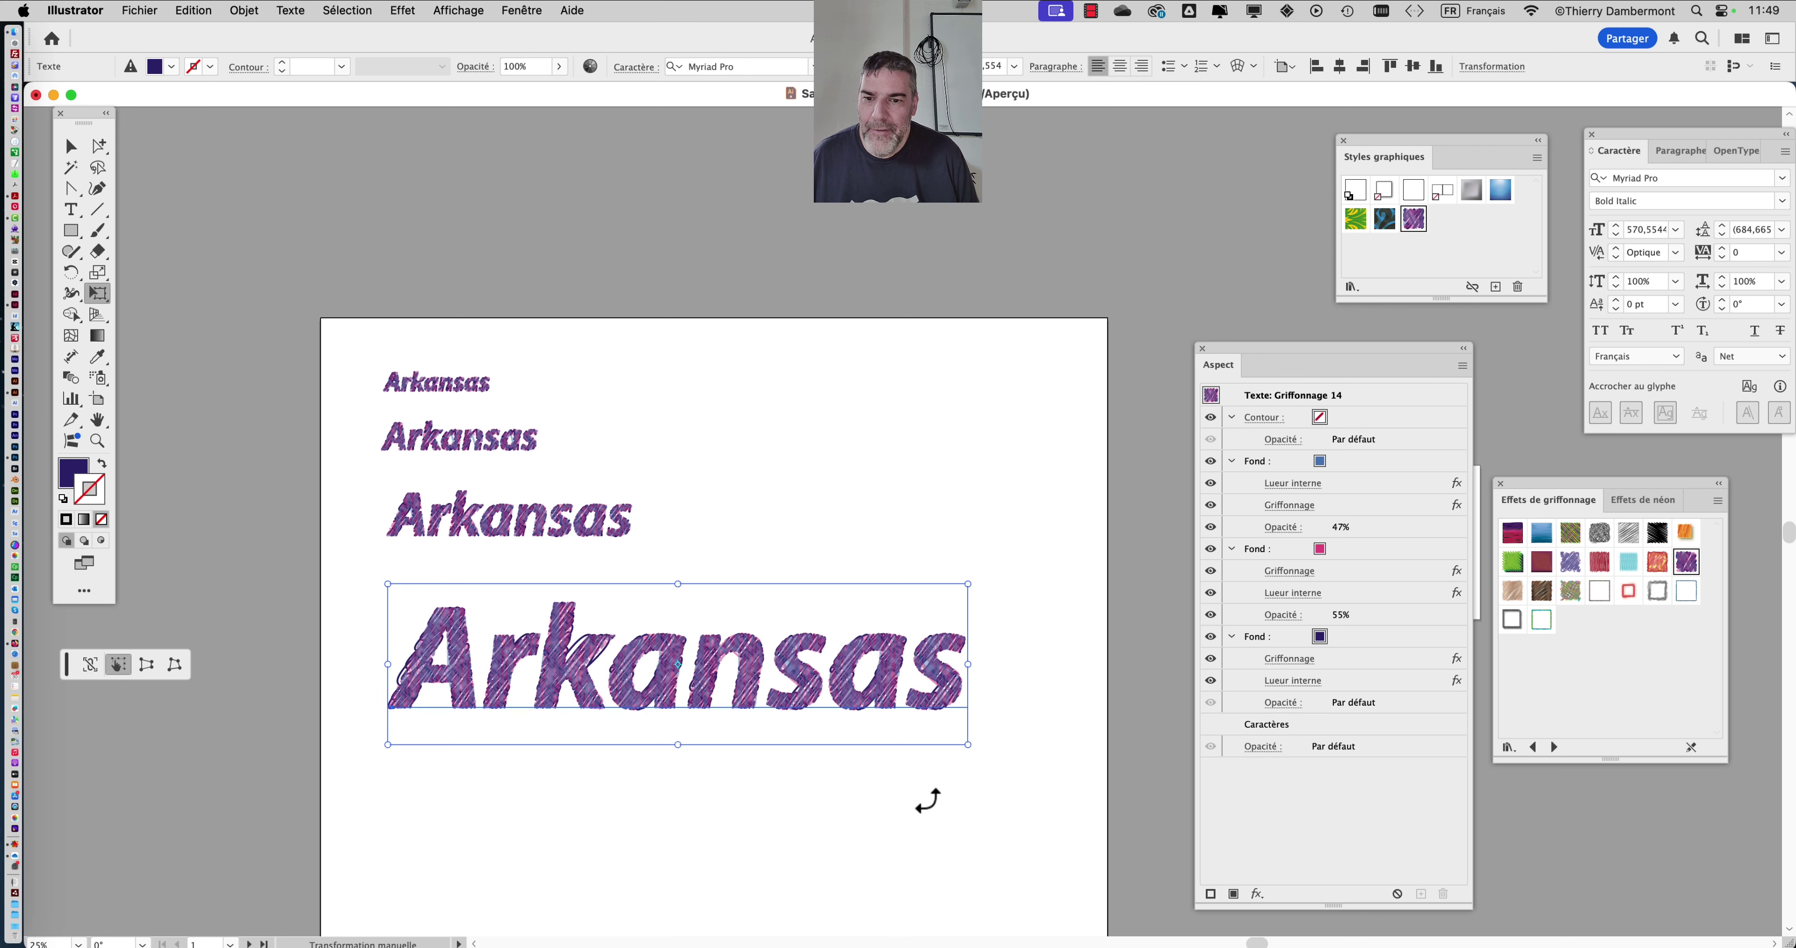
left_click_drag(521, 405, 513, 301)
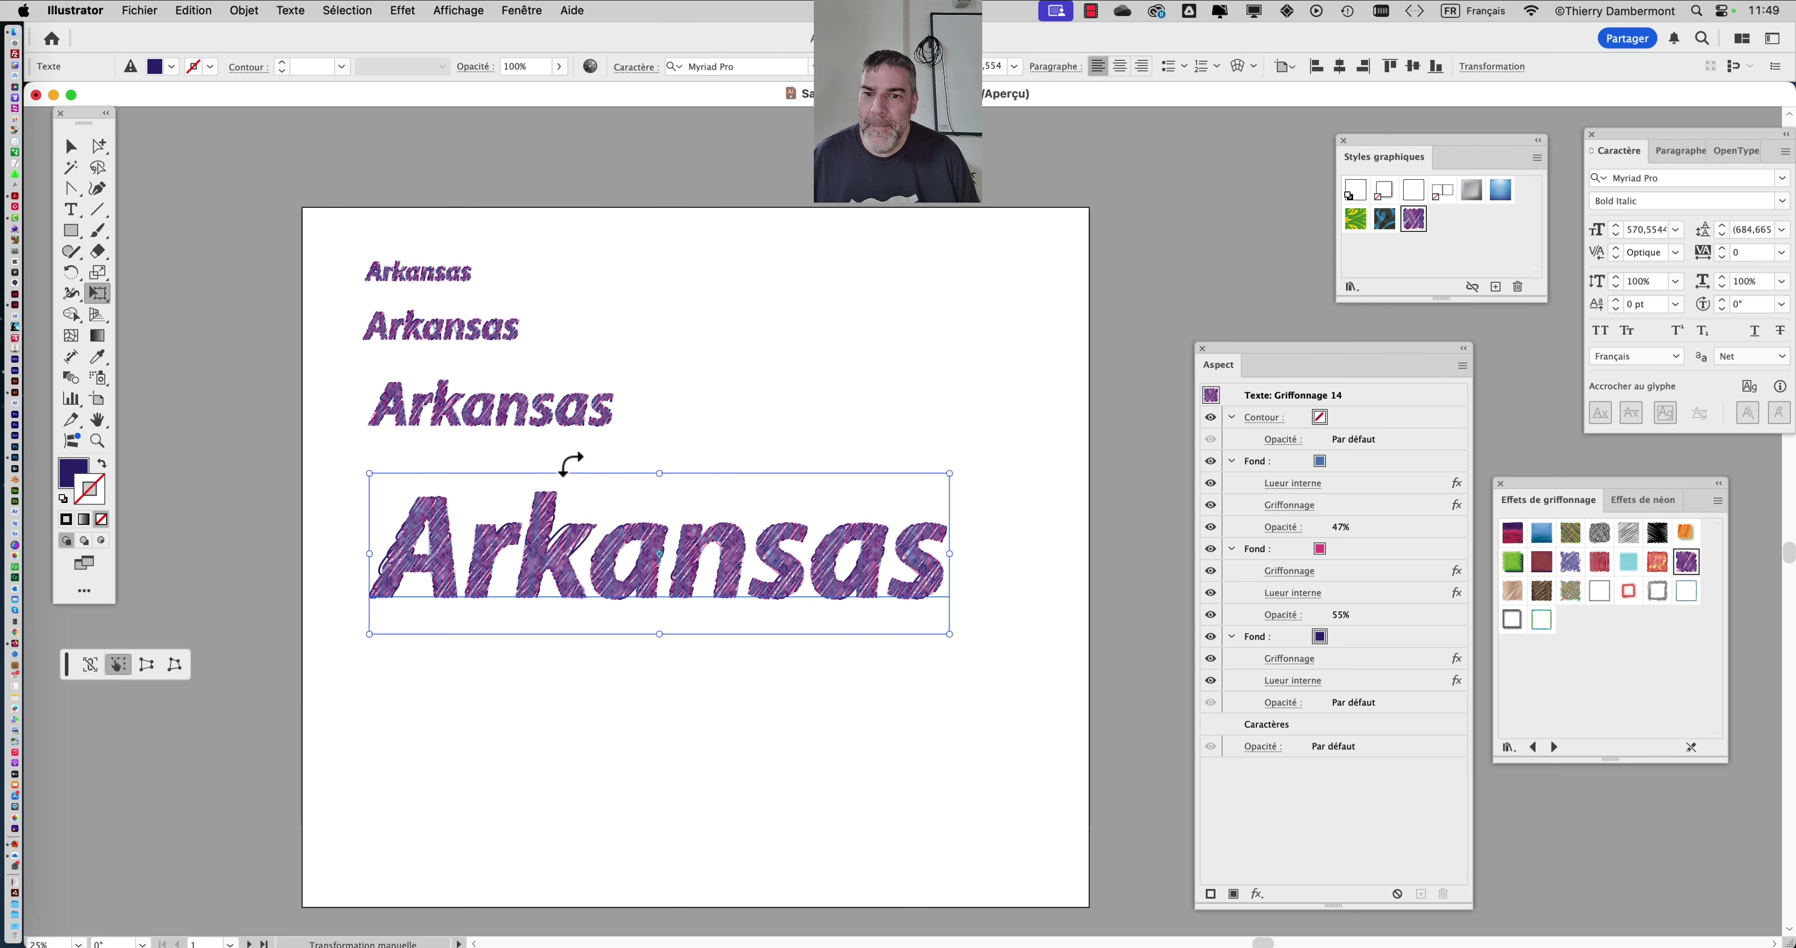
Duplicate the fourth Arkansas text below itself, scale this fifth version to about 848 pt with Free Transform and deselect it
left_click(73, 147)
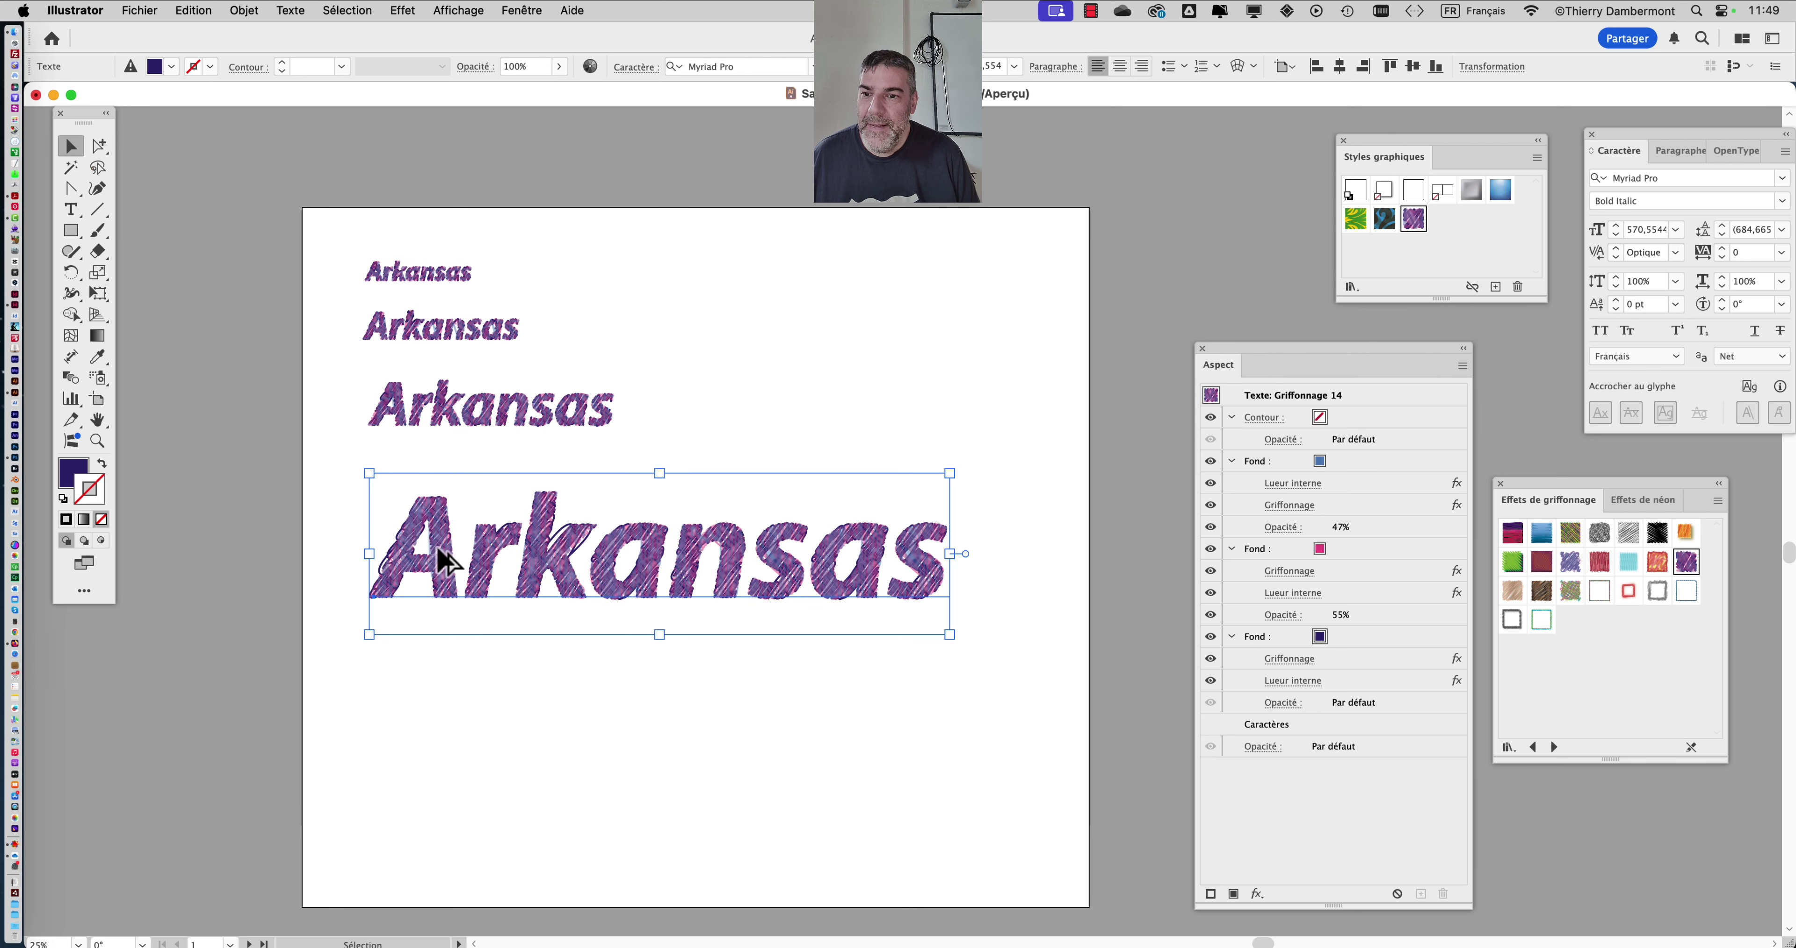
left_click_drag(438, 551, 415, 714)
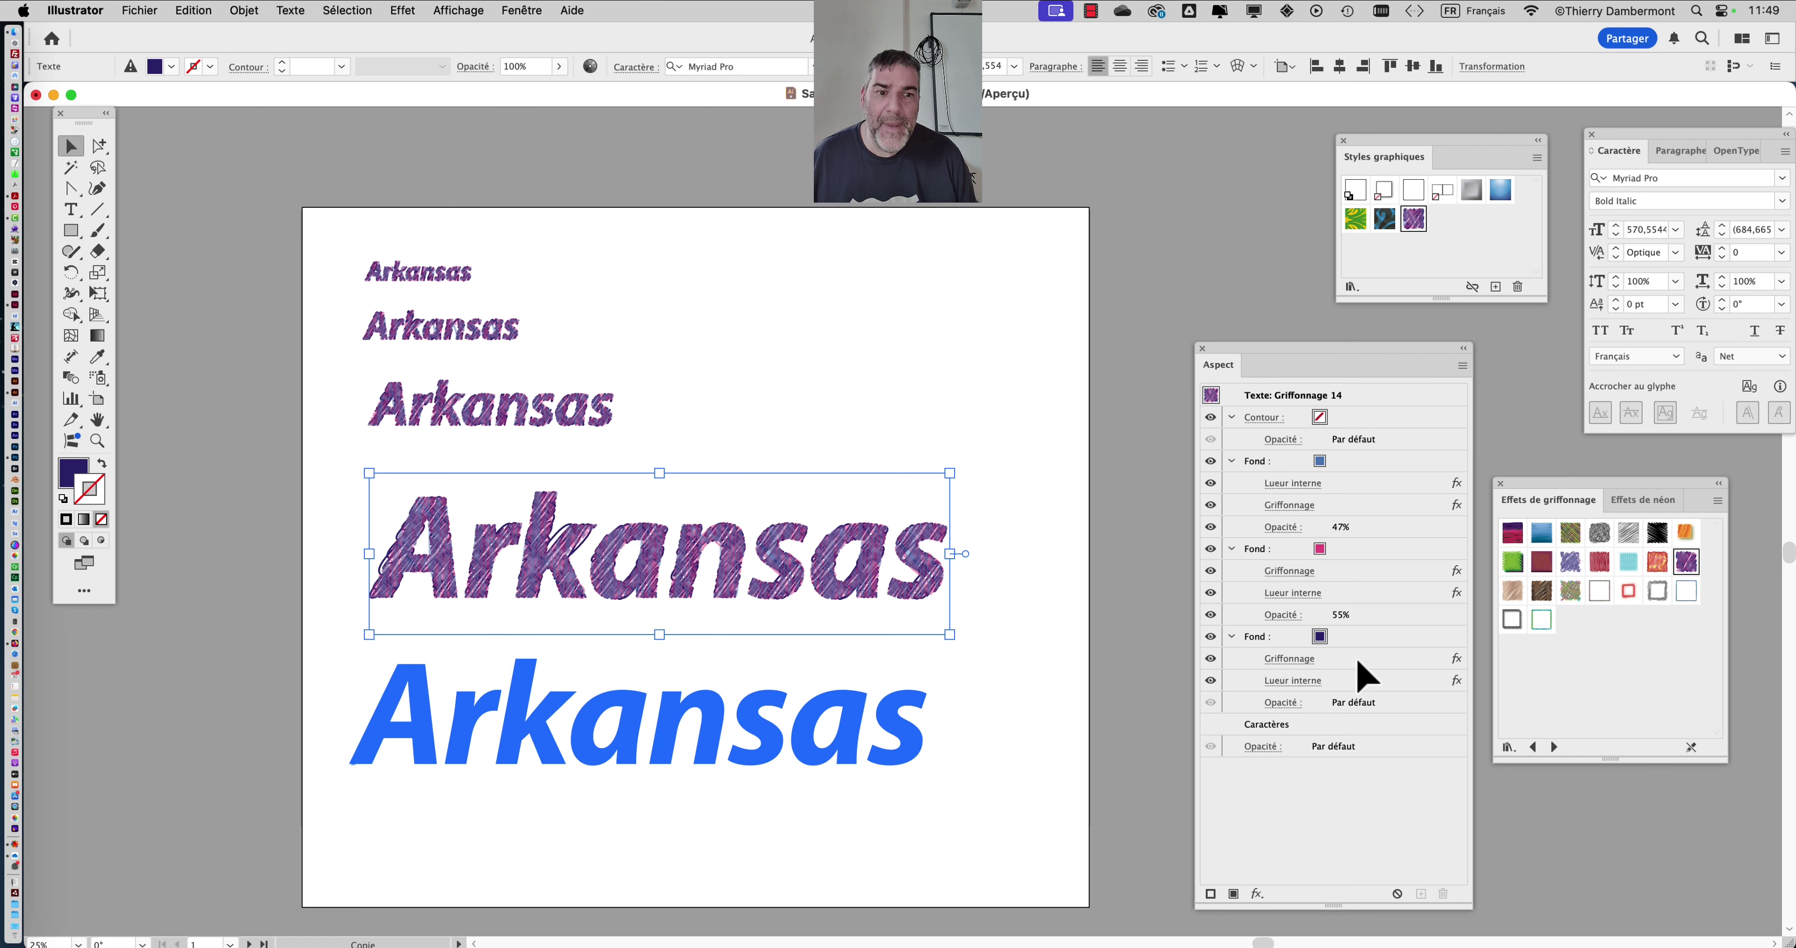
left_click(104, 292)
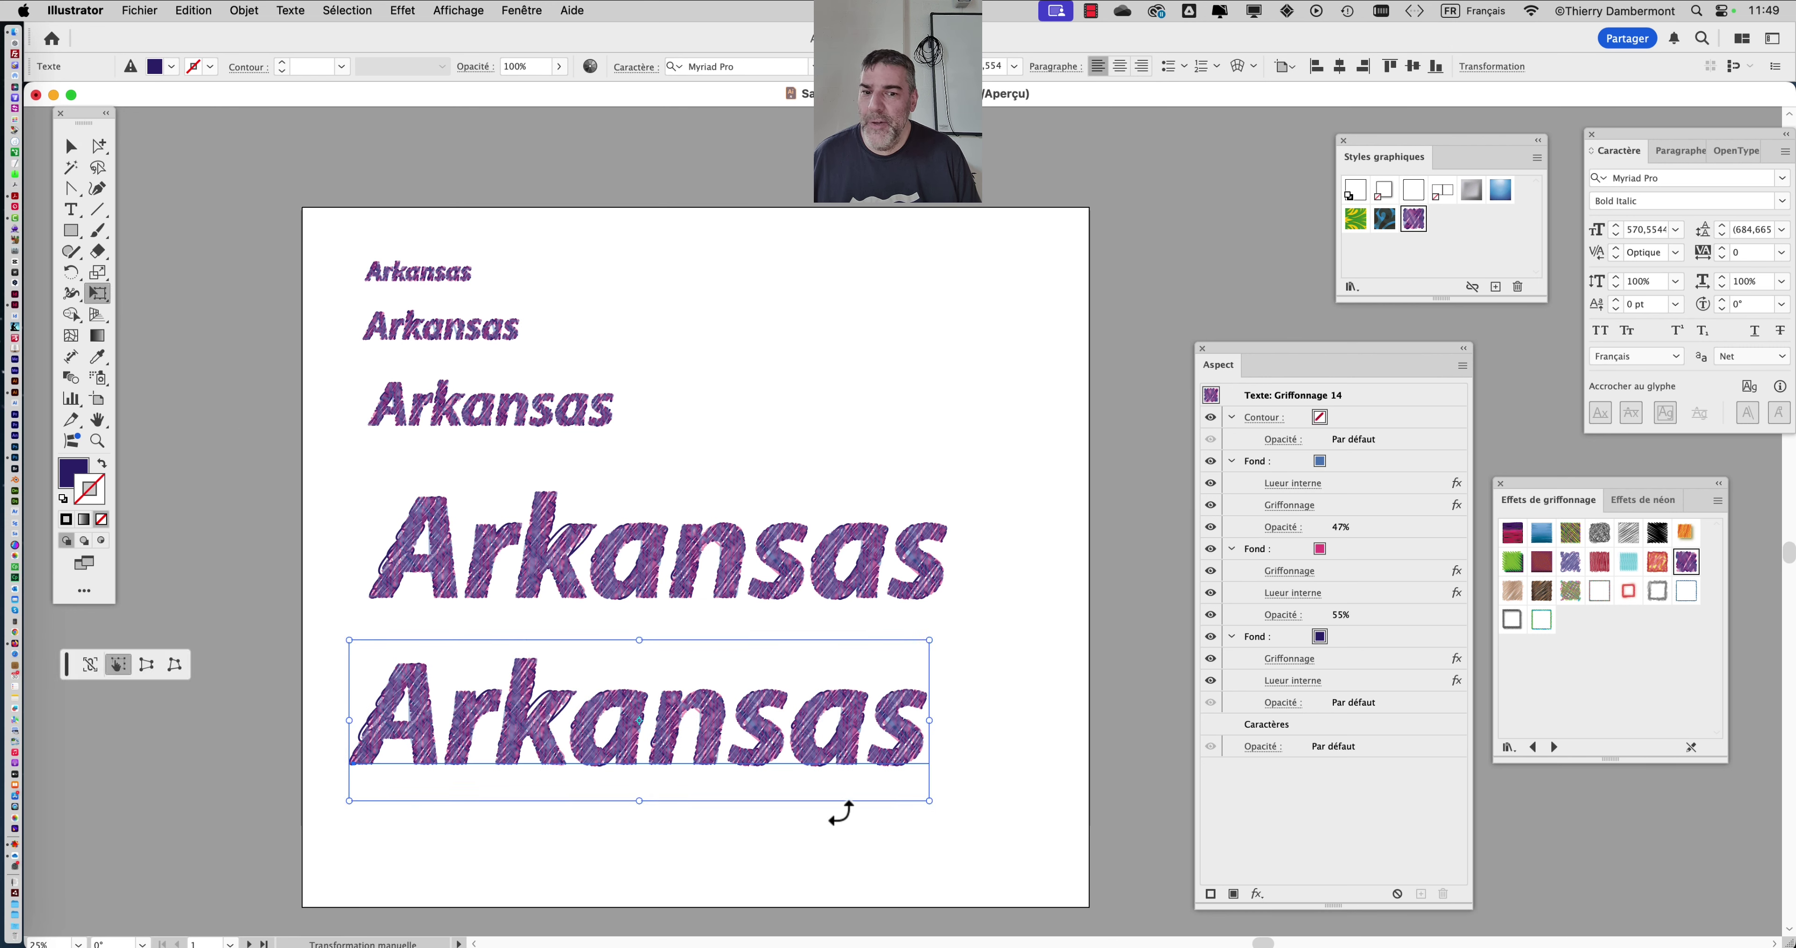
mouse_move(927, 807)
left_mouse_down()
mouse_move(1194, 916)
mouse_move(1018, 877)
left_mouse_up()
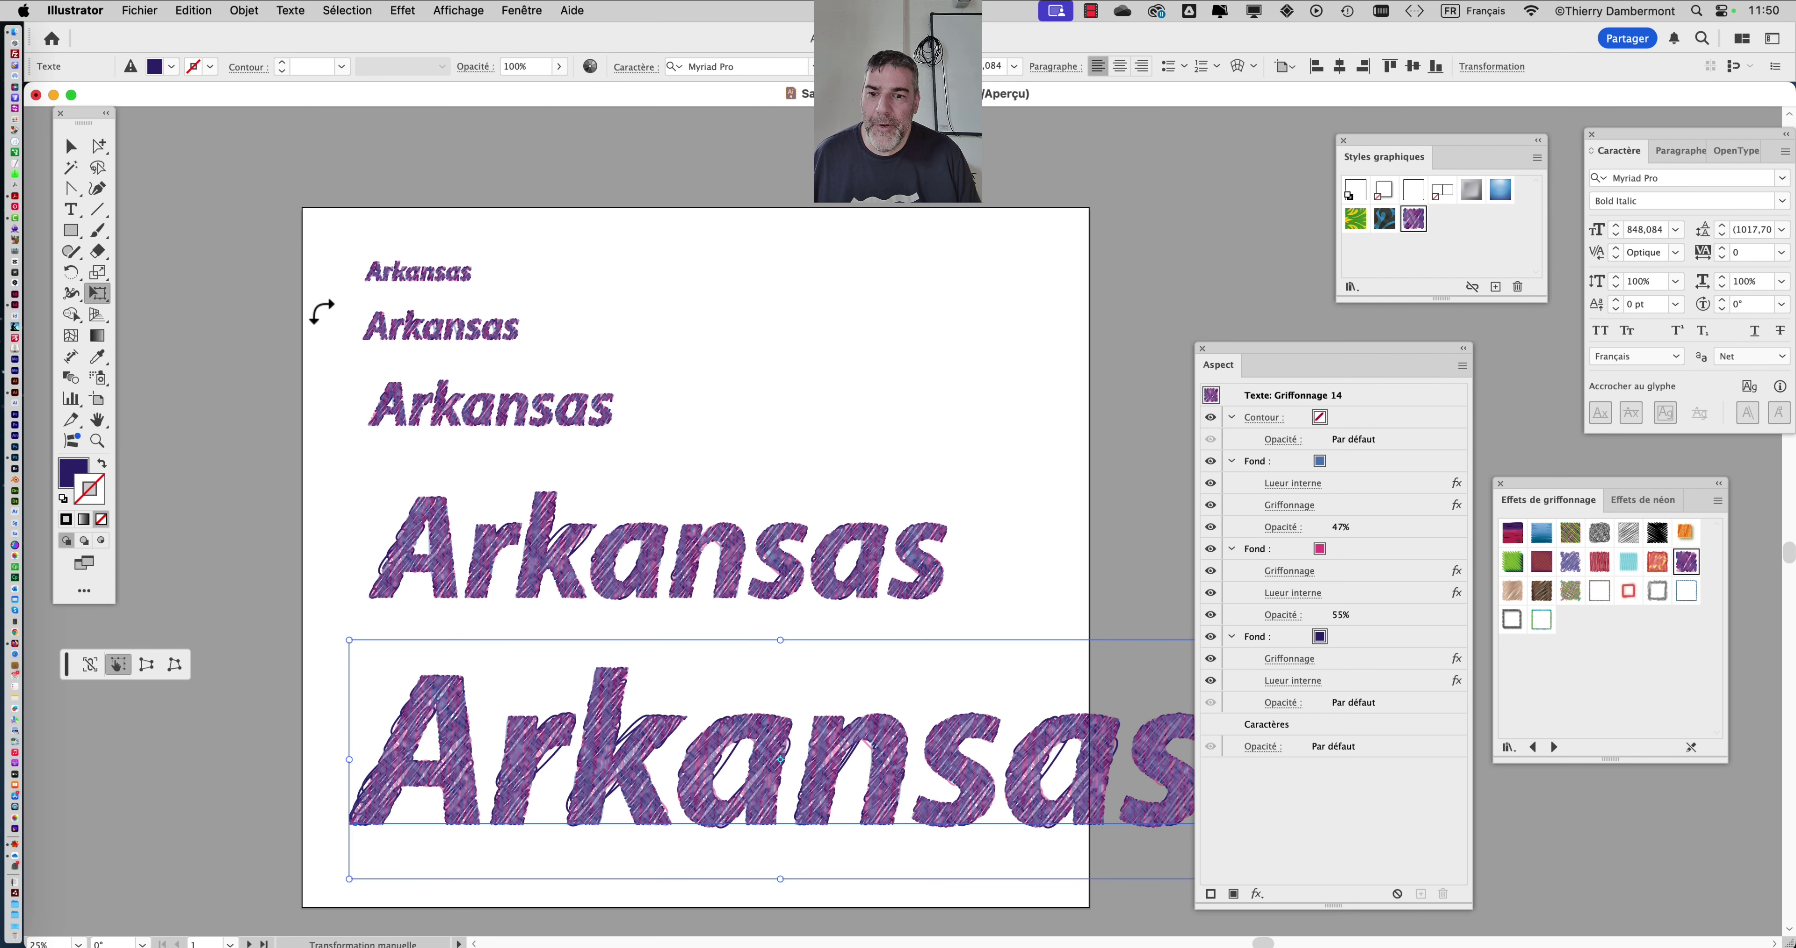
left_click(70, 145)
left_click(361, 288)
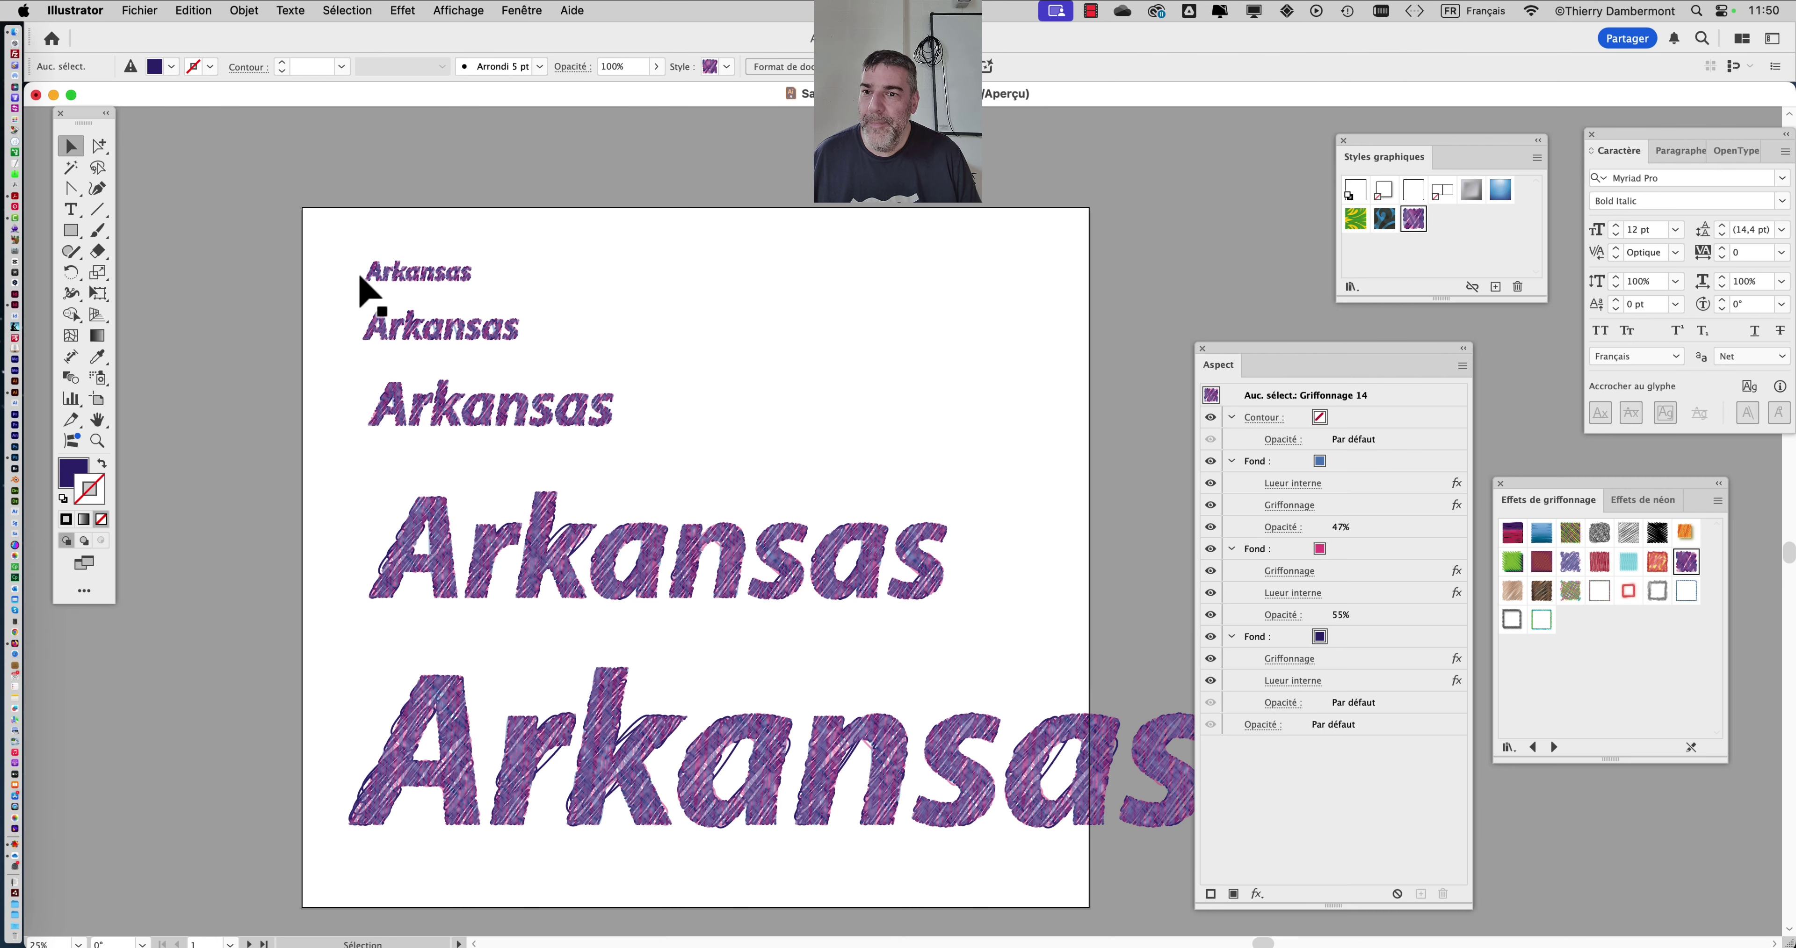
Examine the scribble strokes of the Arkansas texts up close, from the smallest version to the largest
scroll(381, 280, "up", 3)
scroll(380, 280, "up", 3)
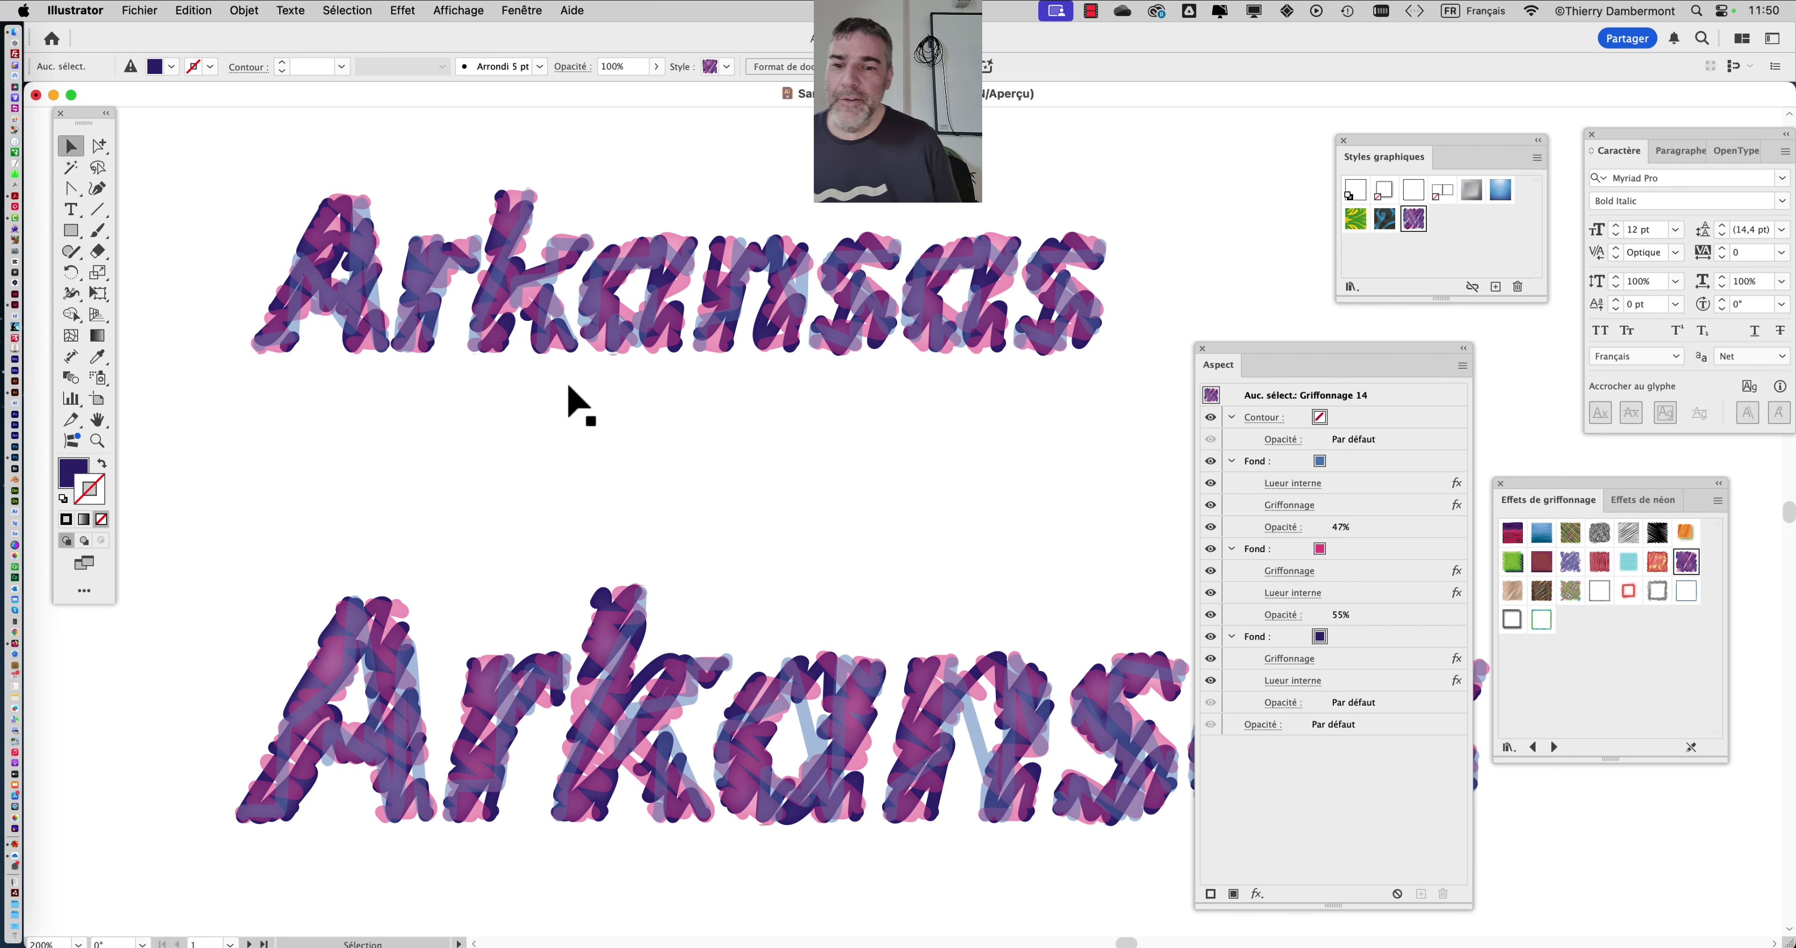
key("space")
left_click_drag(609, 595, 566, 385)
left_click_drag(588, 473, 612, 250)
left_click_drag(602, 397, 599, 225)
left_click_drag(590, 448, 587, 279)
scroll(566, 576, "down", 3)
scroll(585, 578, "down", 1)
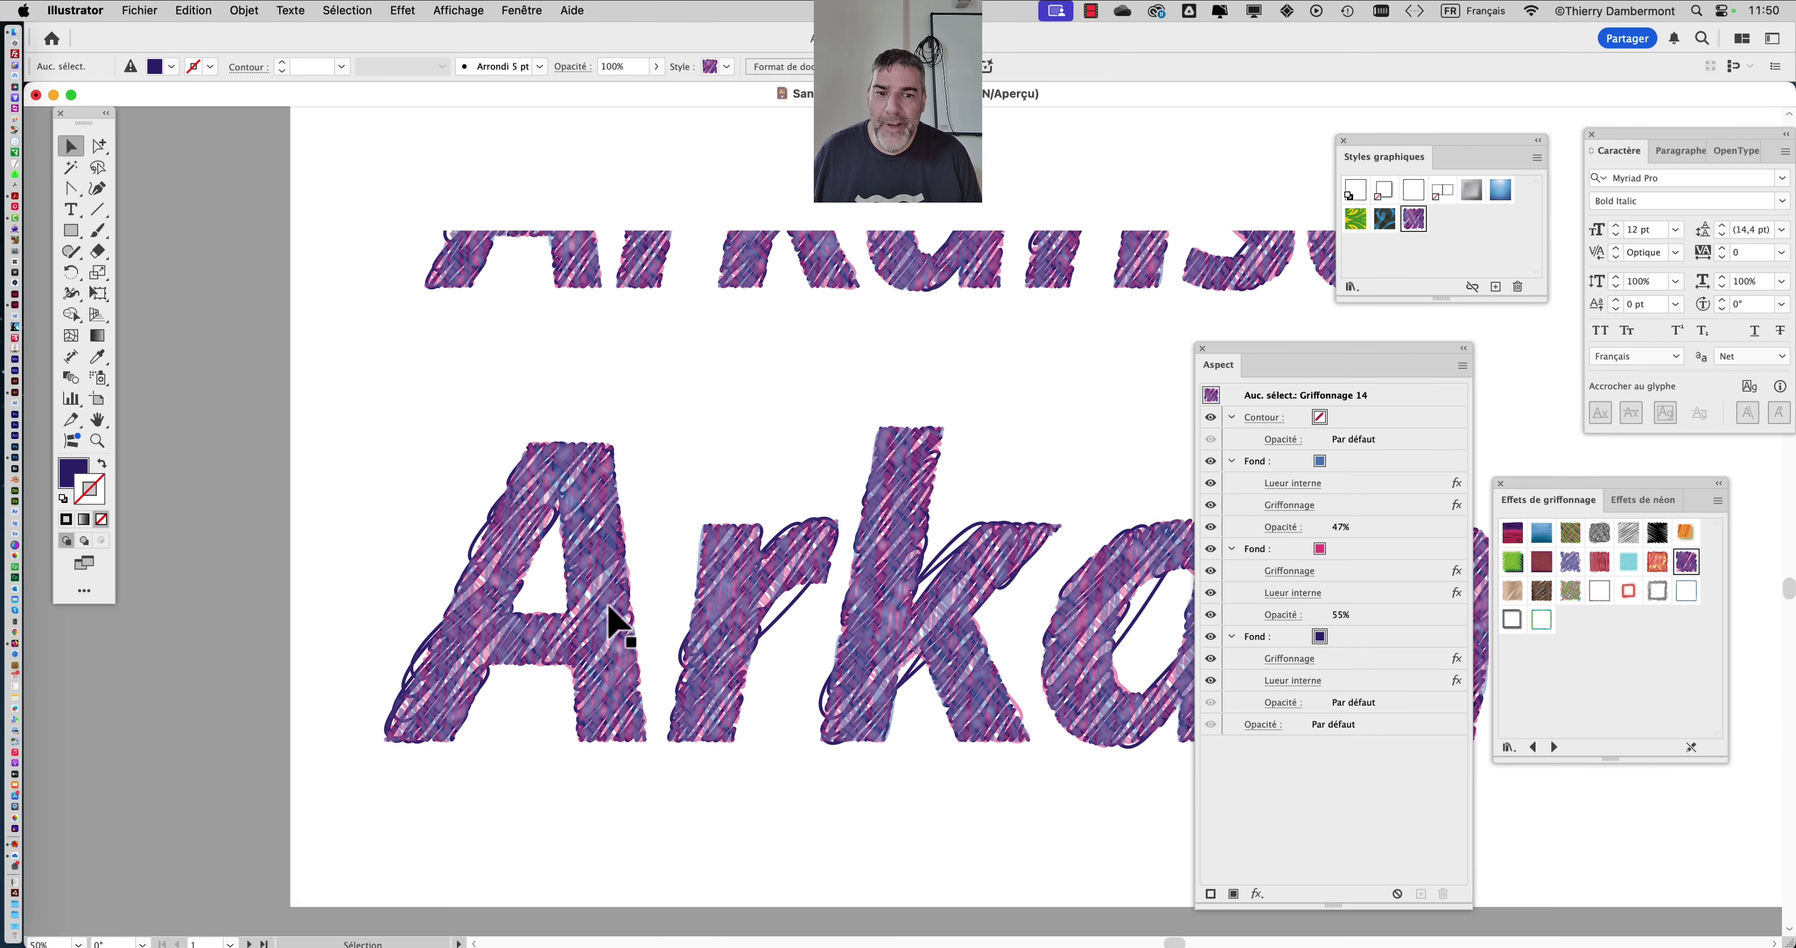
left_click_drag(696, 482, 659, 697)
left_click_drag(660, 447, 647, 711)
left_click_drag(647, 534, 652, 828)
left_click_drag(568, 420, 520, 133)
left_click_drag(628, 588, 525, 225)
left_click_drag(590, 656, 527, 339)
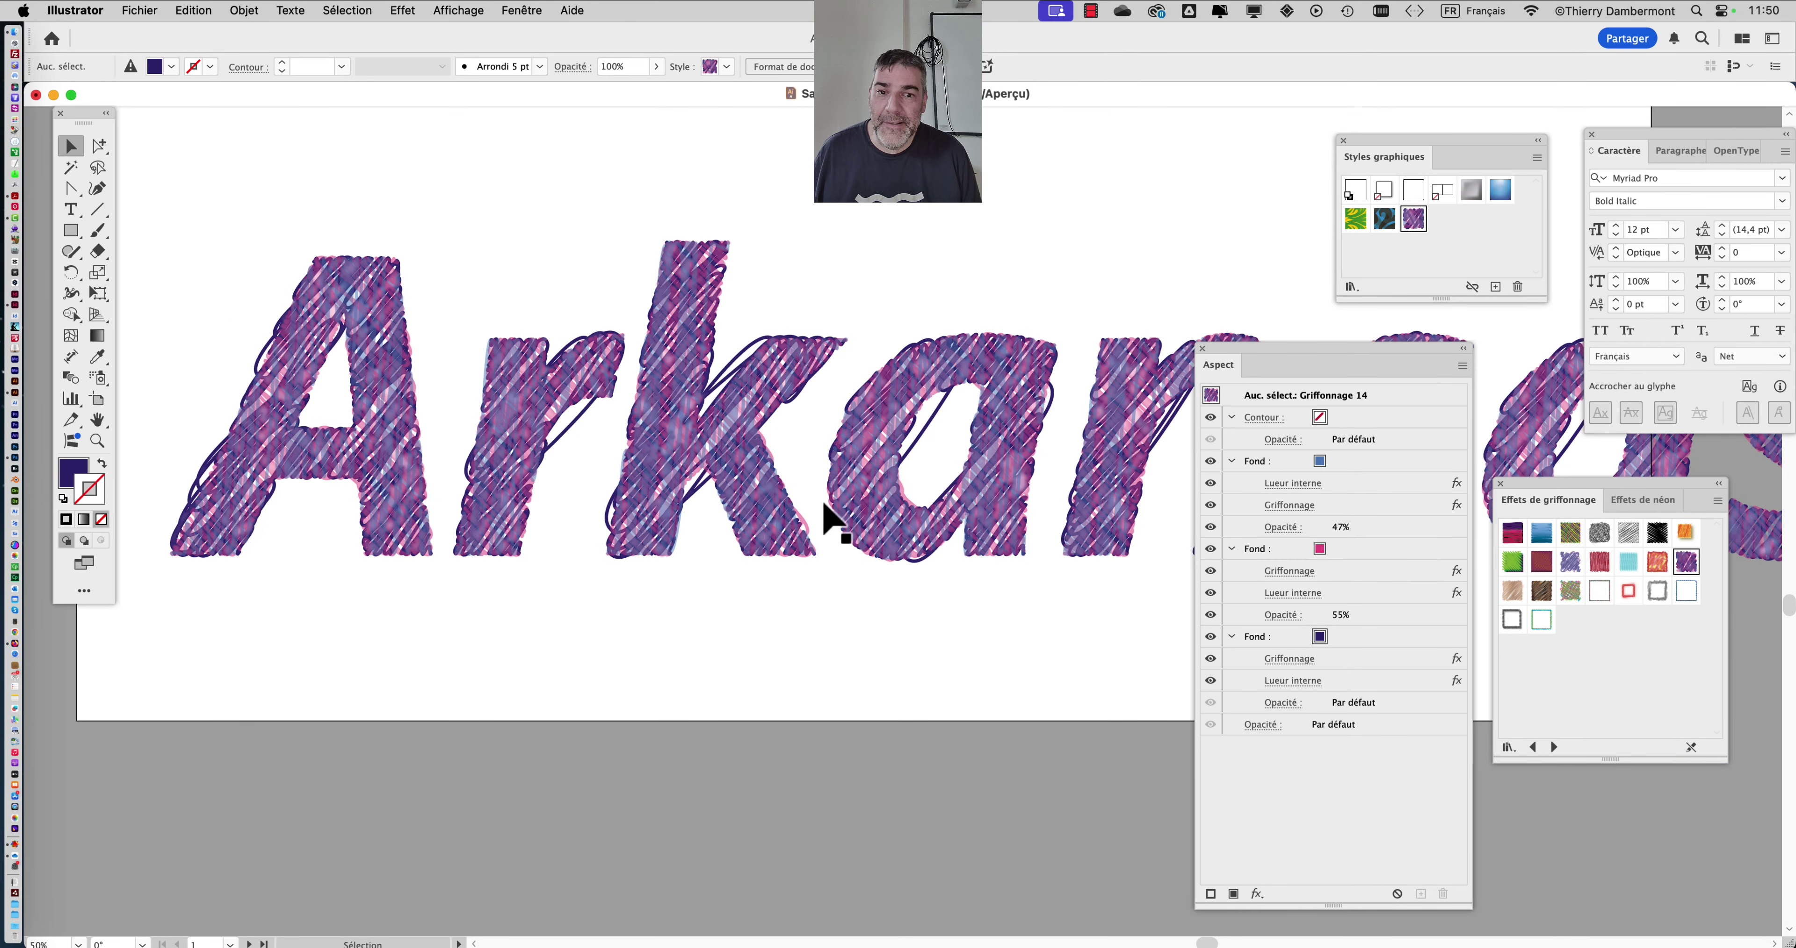
Duplicate the 848 pt Arkansas below the artboard, scale the copy to about 1278 pt with Free Transform and move the Aspect panel aside
scroll(709, 456, "down", 2)
scroll(709, 457, "down", 1)
left_click_drag(642, 433, 454, 548)
left_click(435, 389)
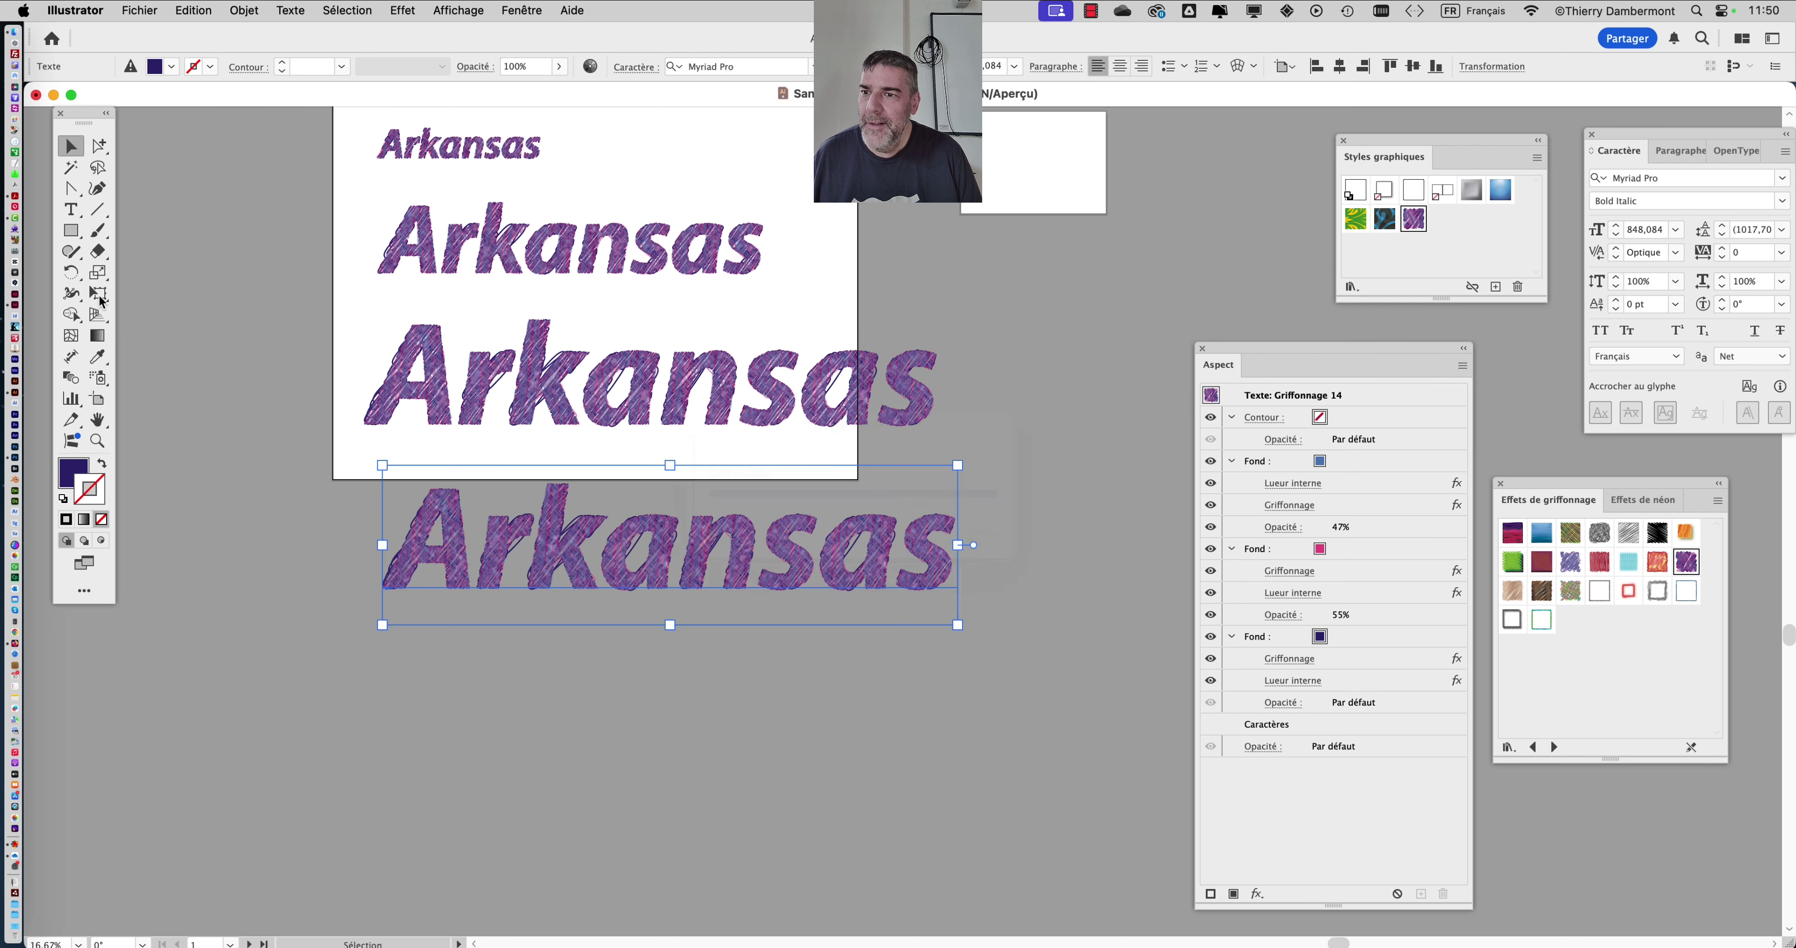
left_click(98, 293)
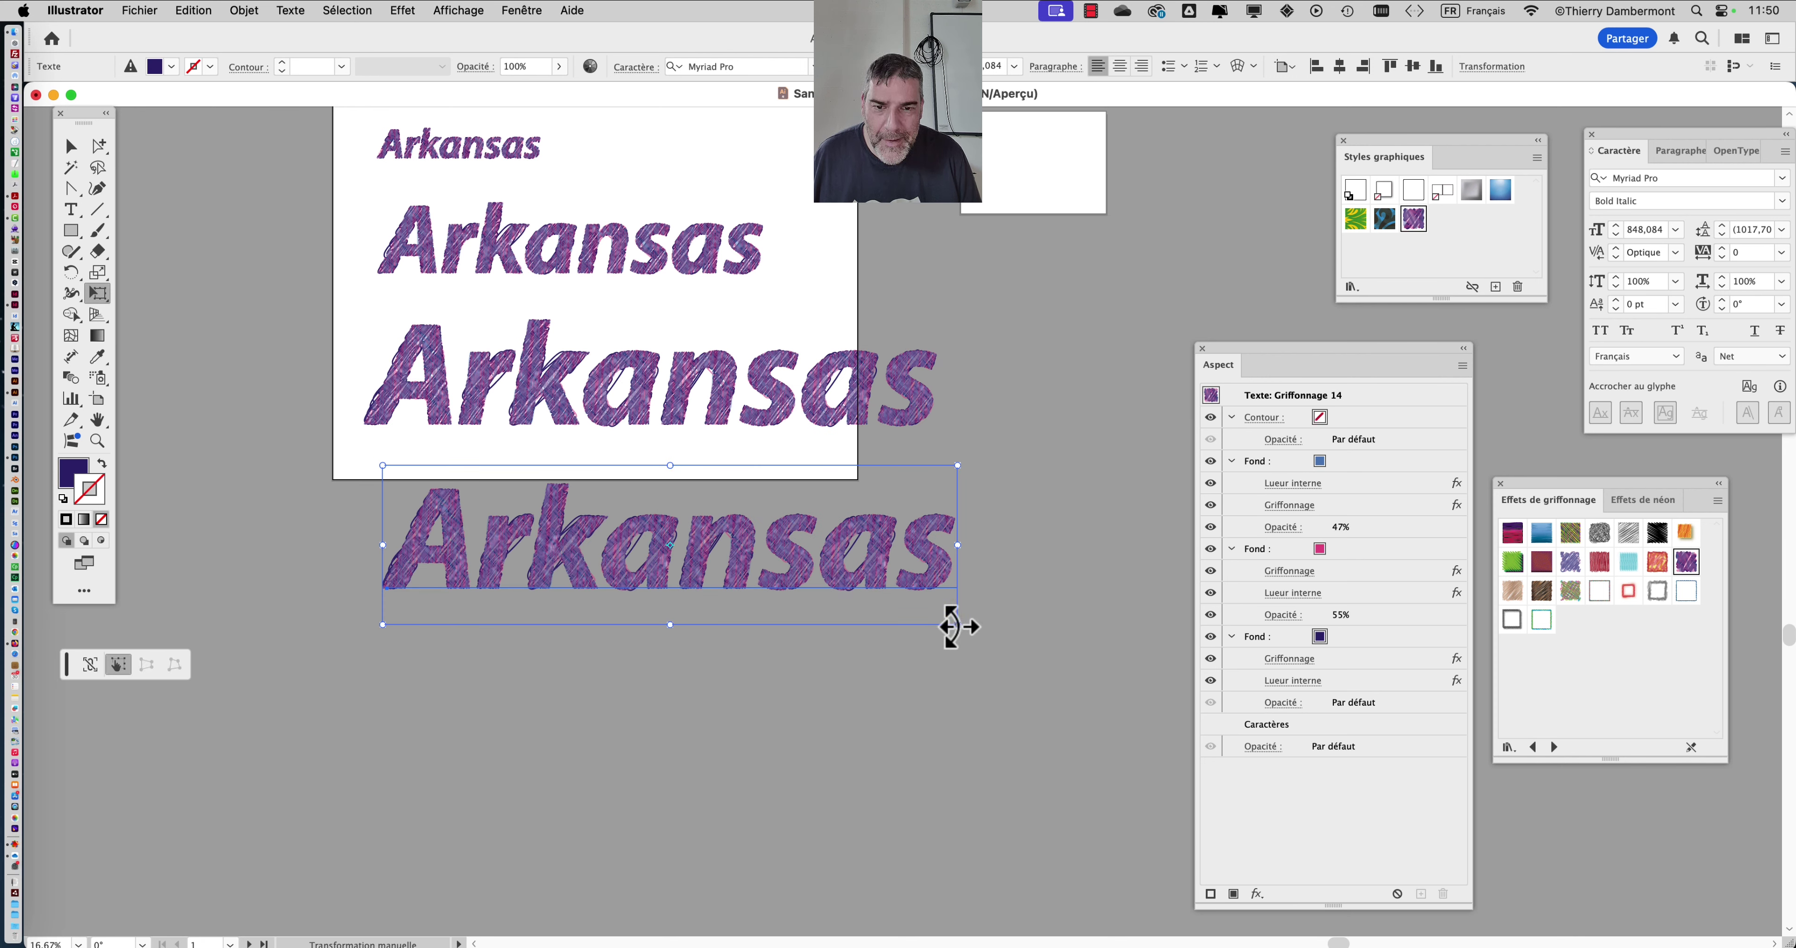
left_click_drag(957, 624, 1238, 544)
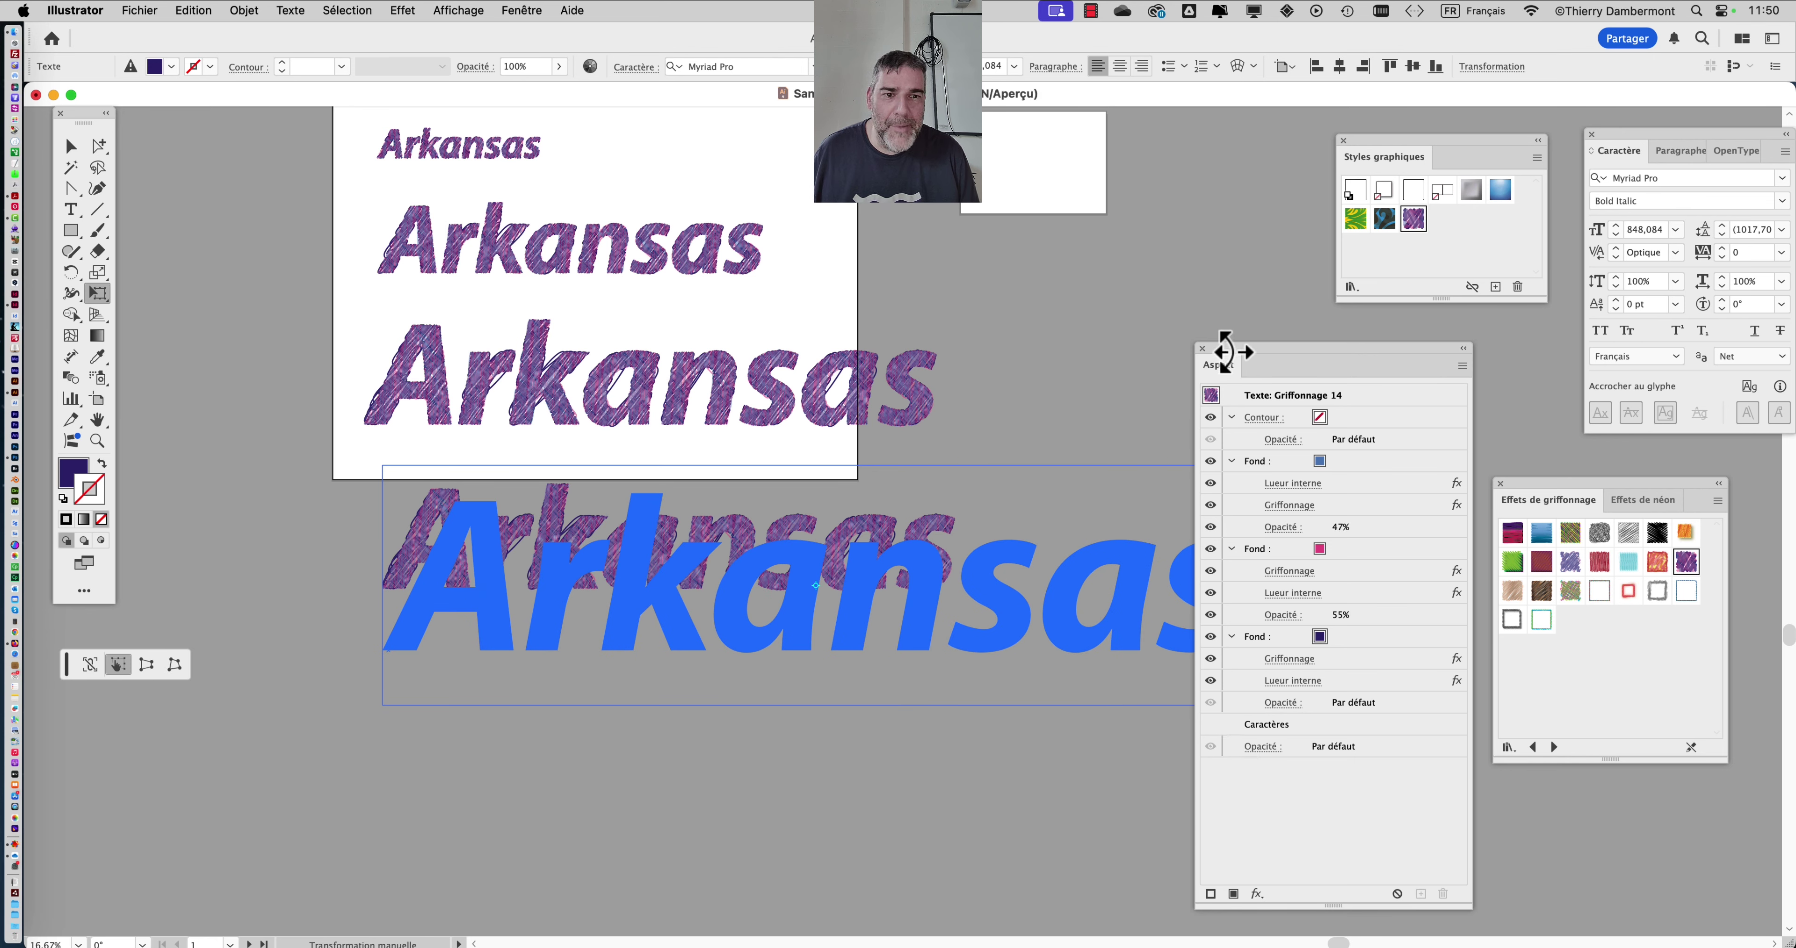
left_click_drag(1229, 350, 1232, 352)
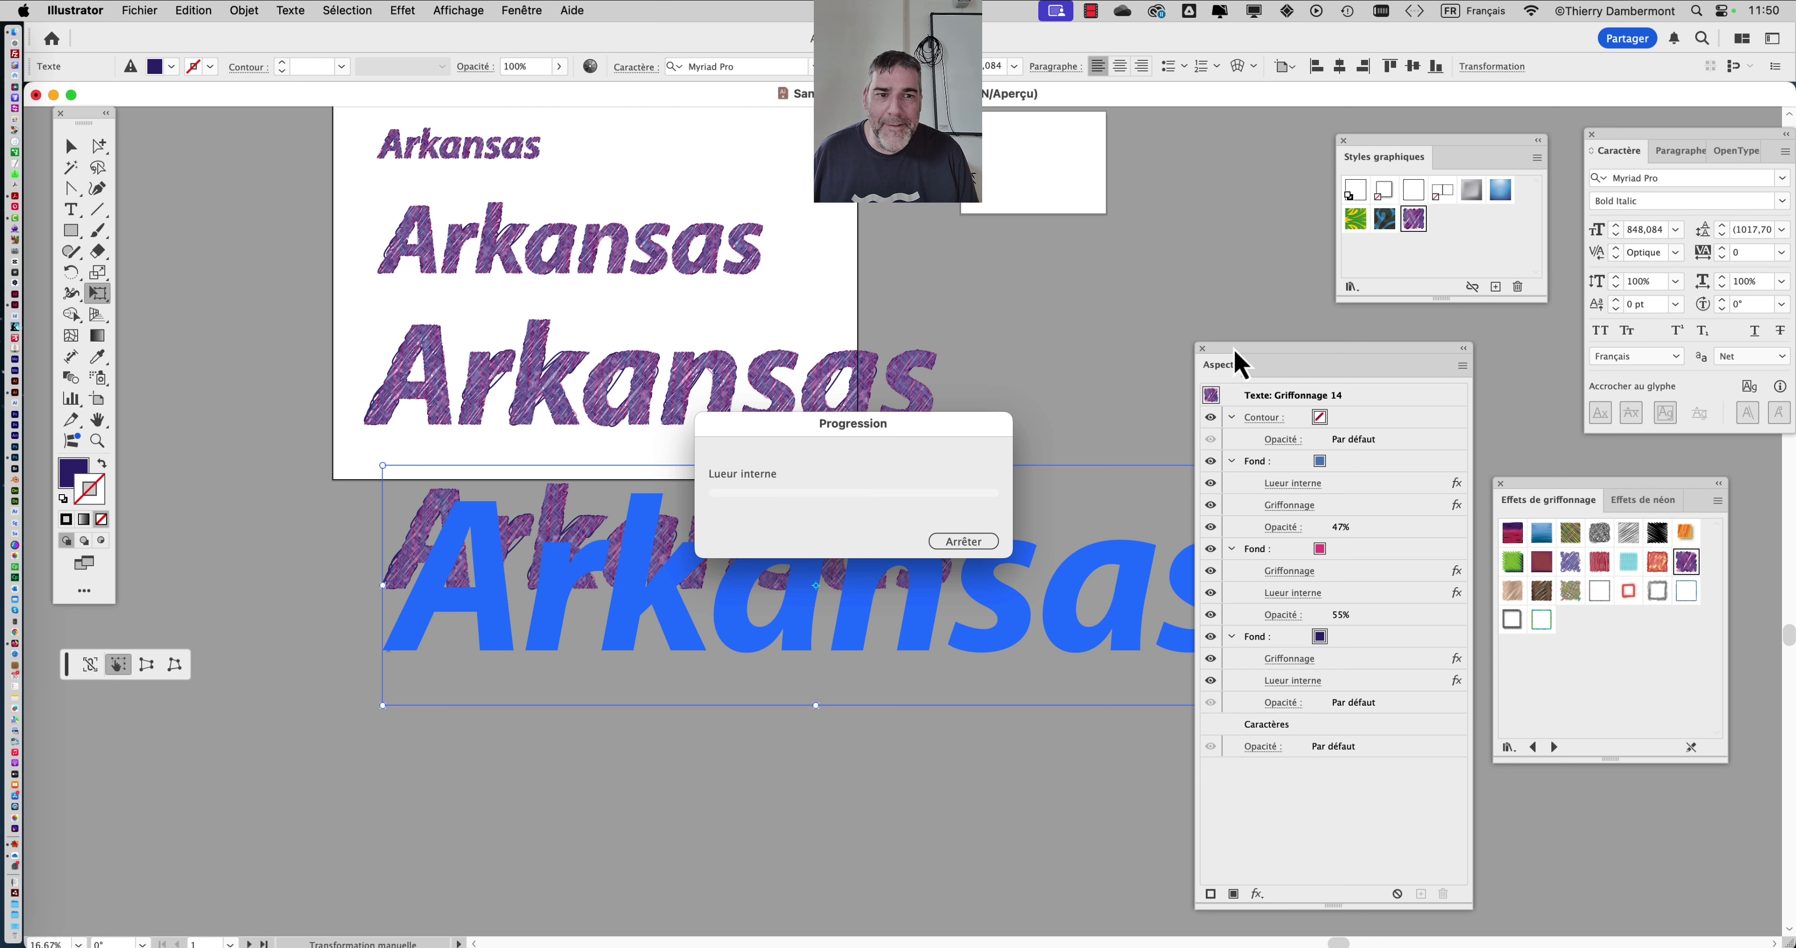
left_click_drag(1234, 349, 1365, 360)
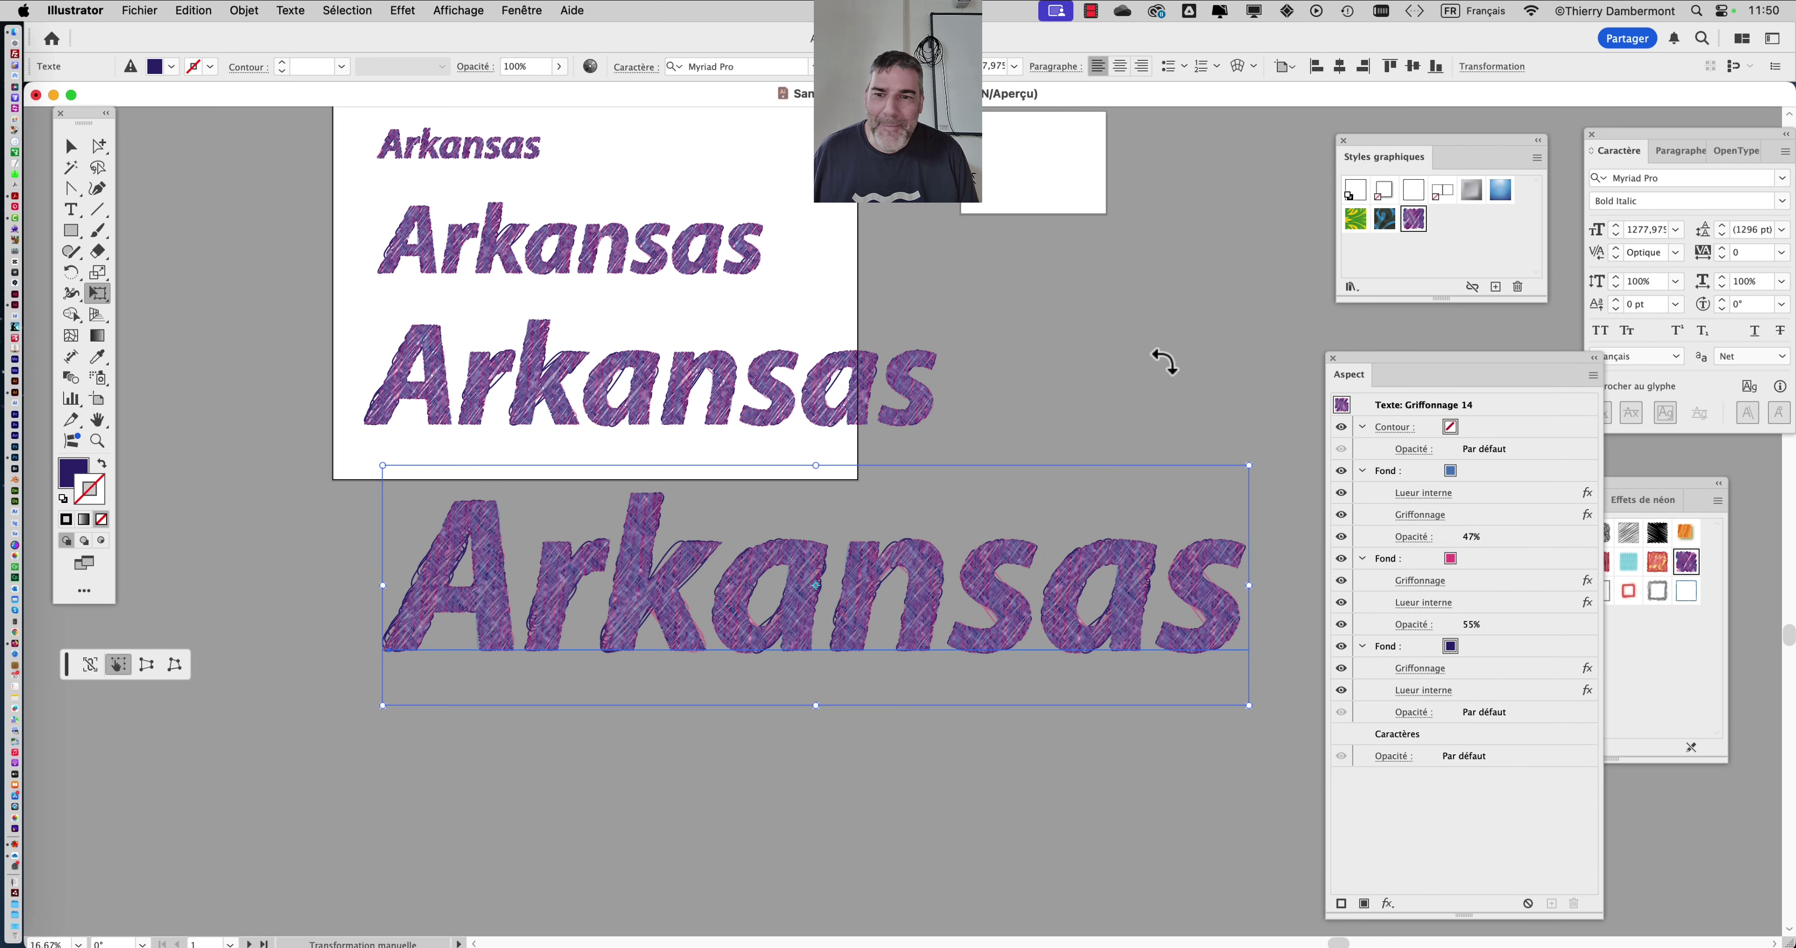
Enlarge Plan de travail 1 to about 2003 mm wide so it encloses the largest Arkansas text, and deselect everything
scroll(401, 530, "up", 2)
scroll(381, 459, "down", 1)
scroll(382, 460, "down", 1)
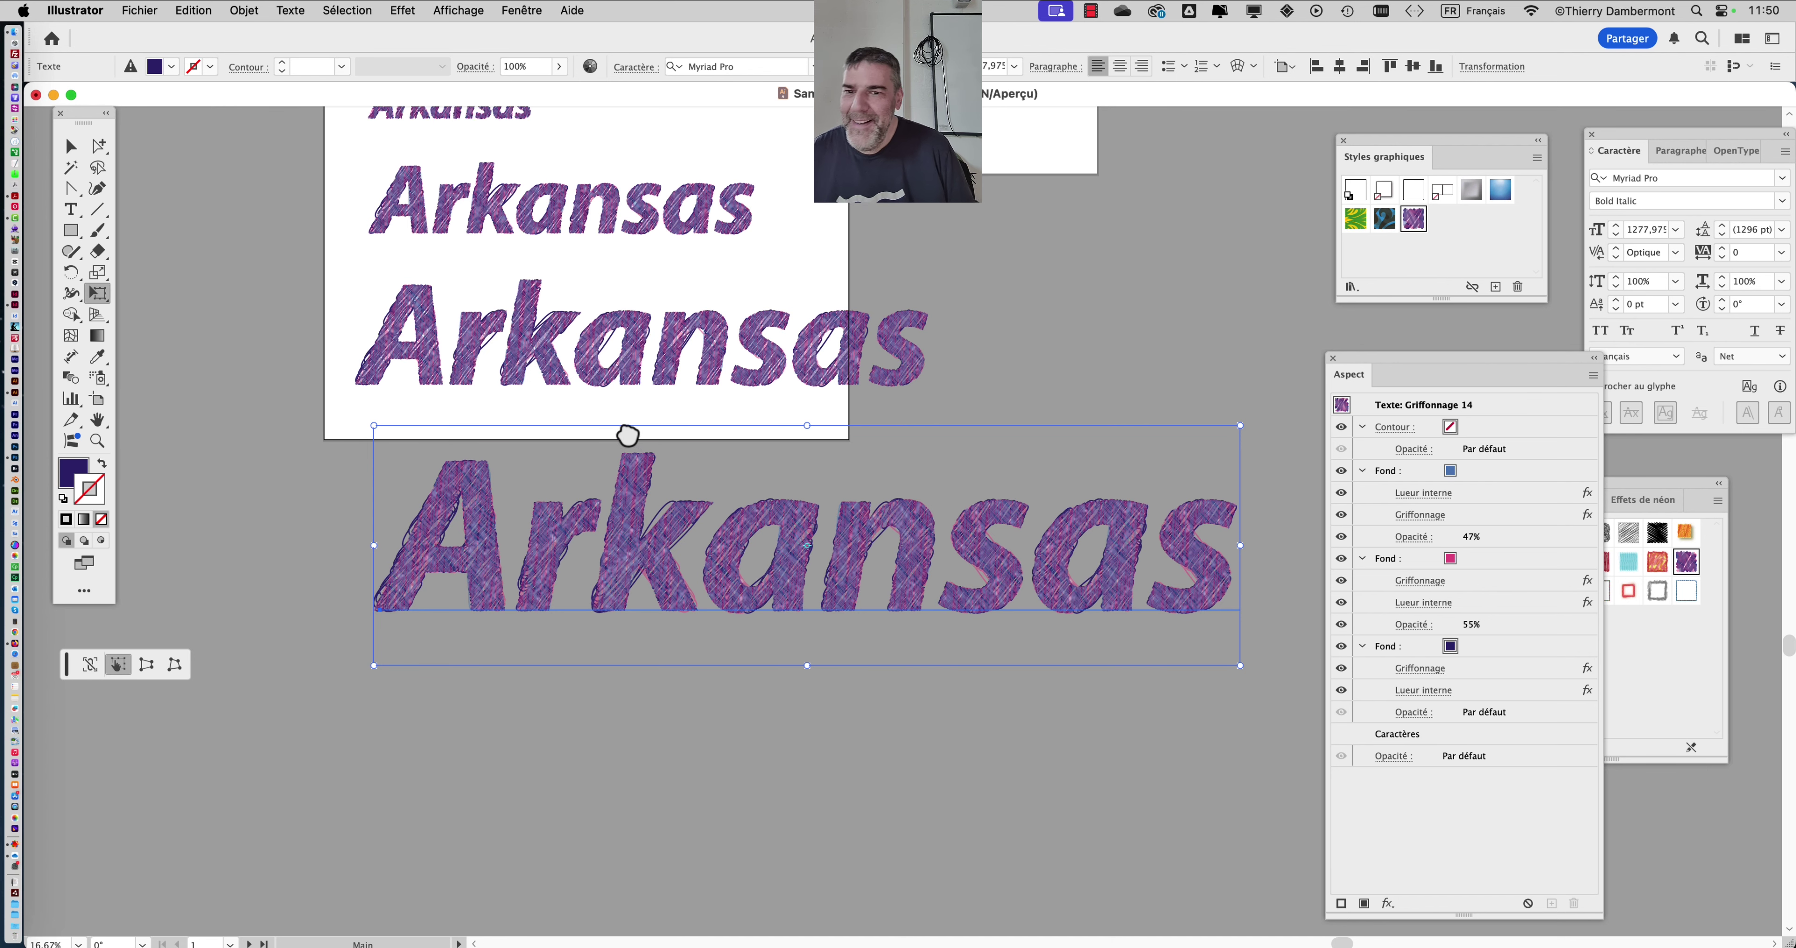
left_click_drag(628, 435, 549, 370)
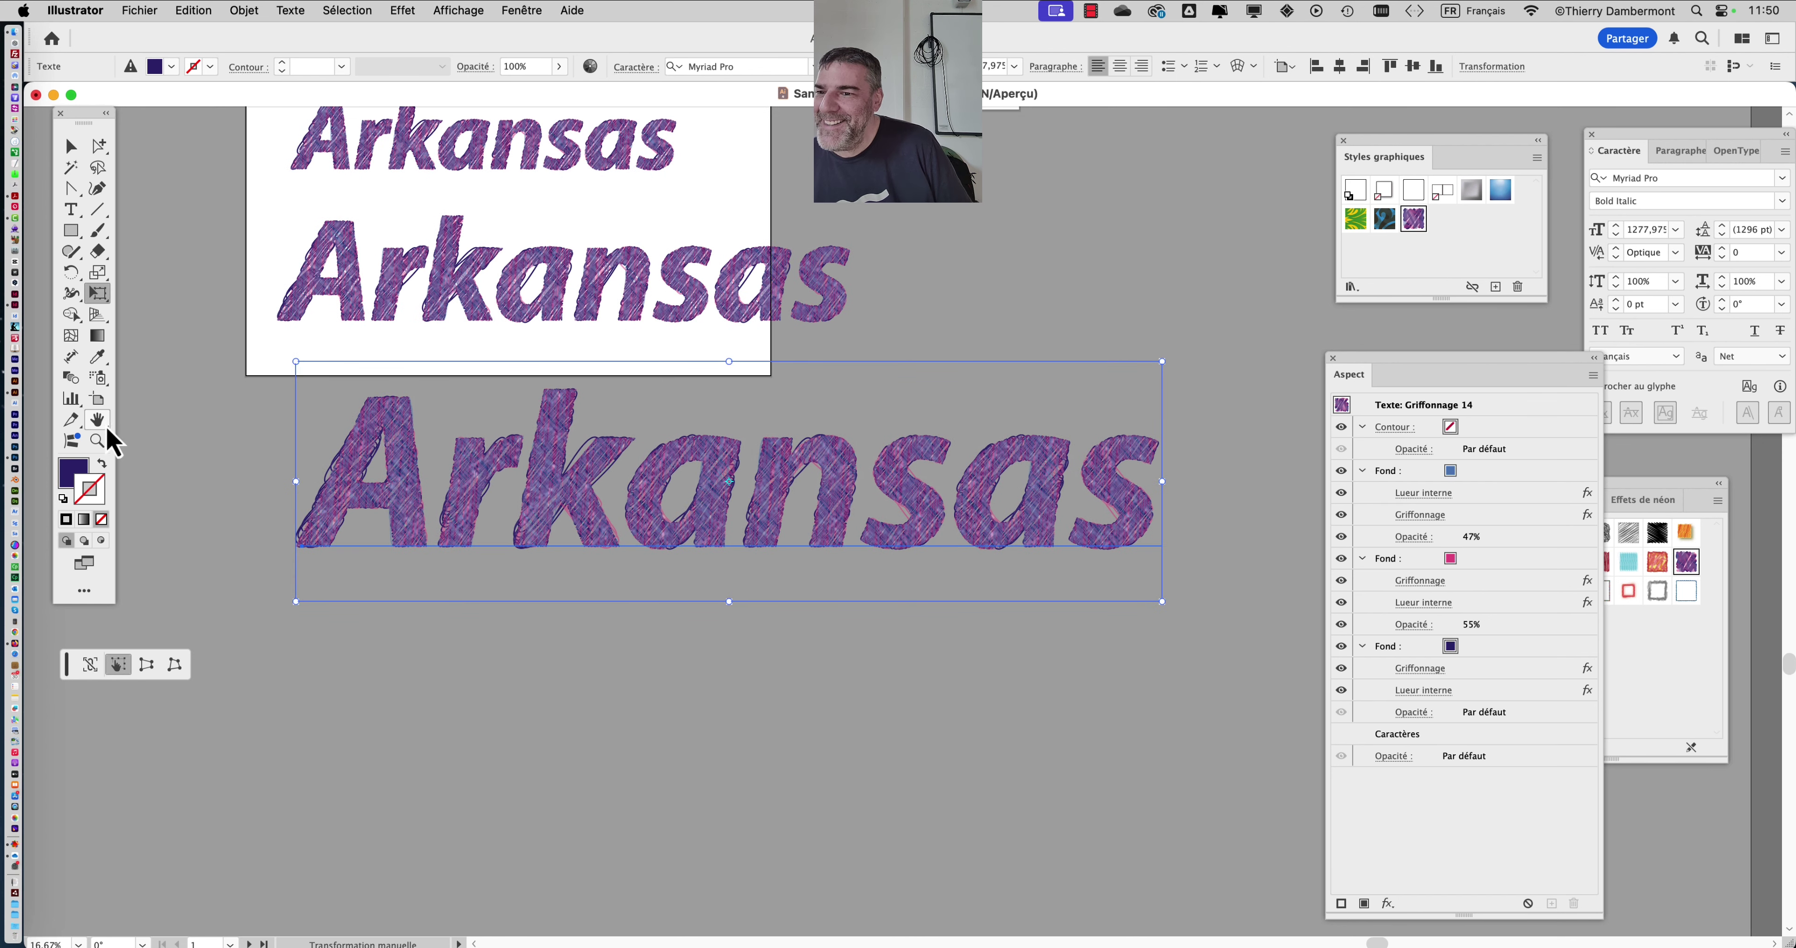
left_click(97, 398)
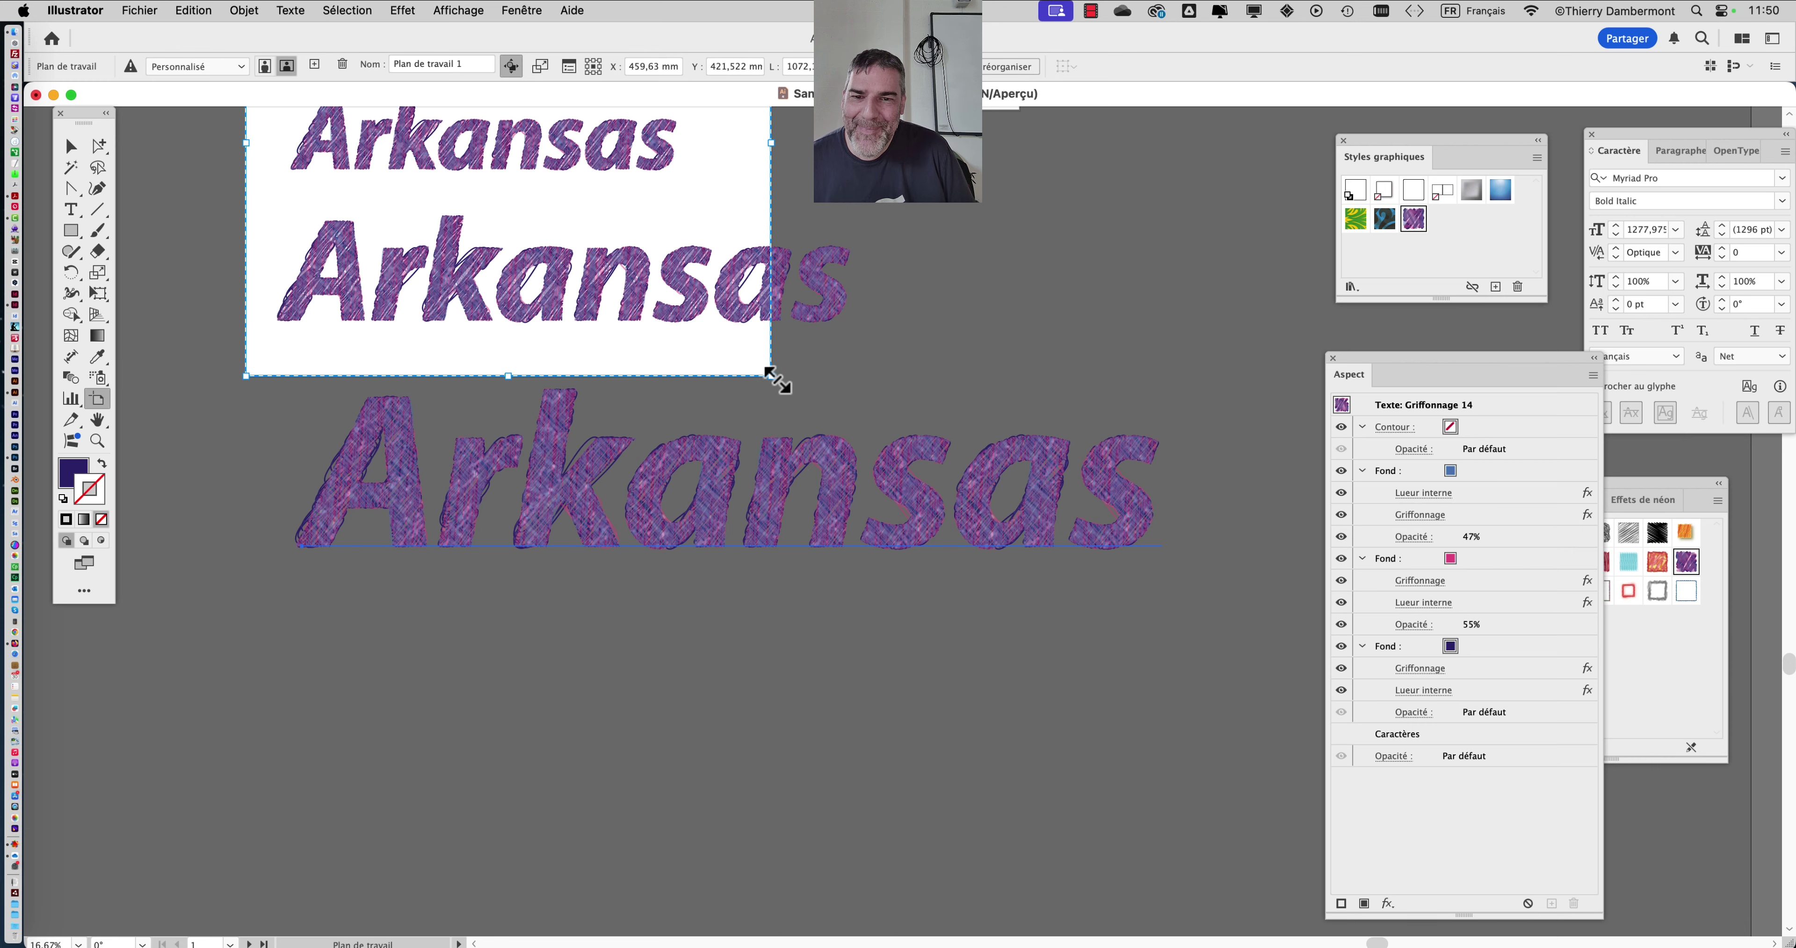
left_click_drag(772, 376, 1227, 633)
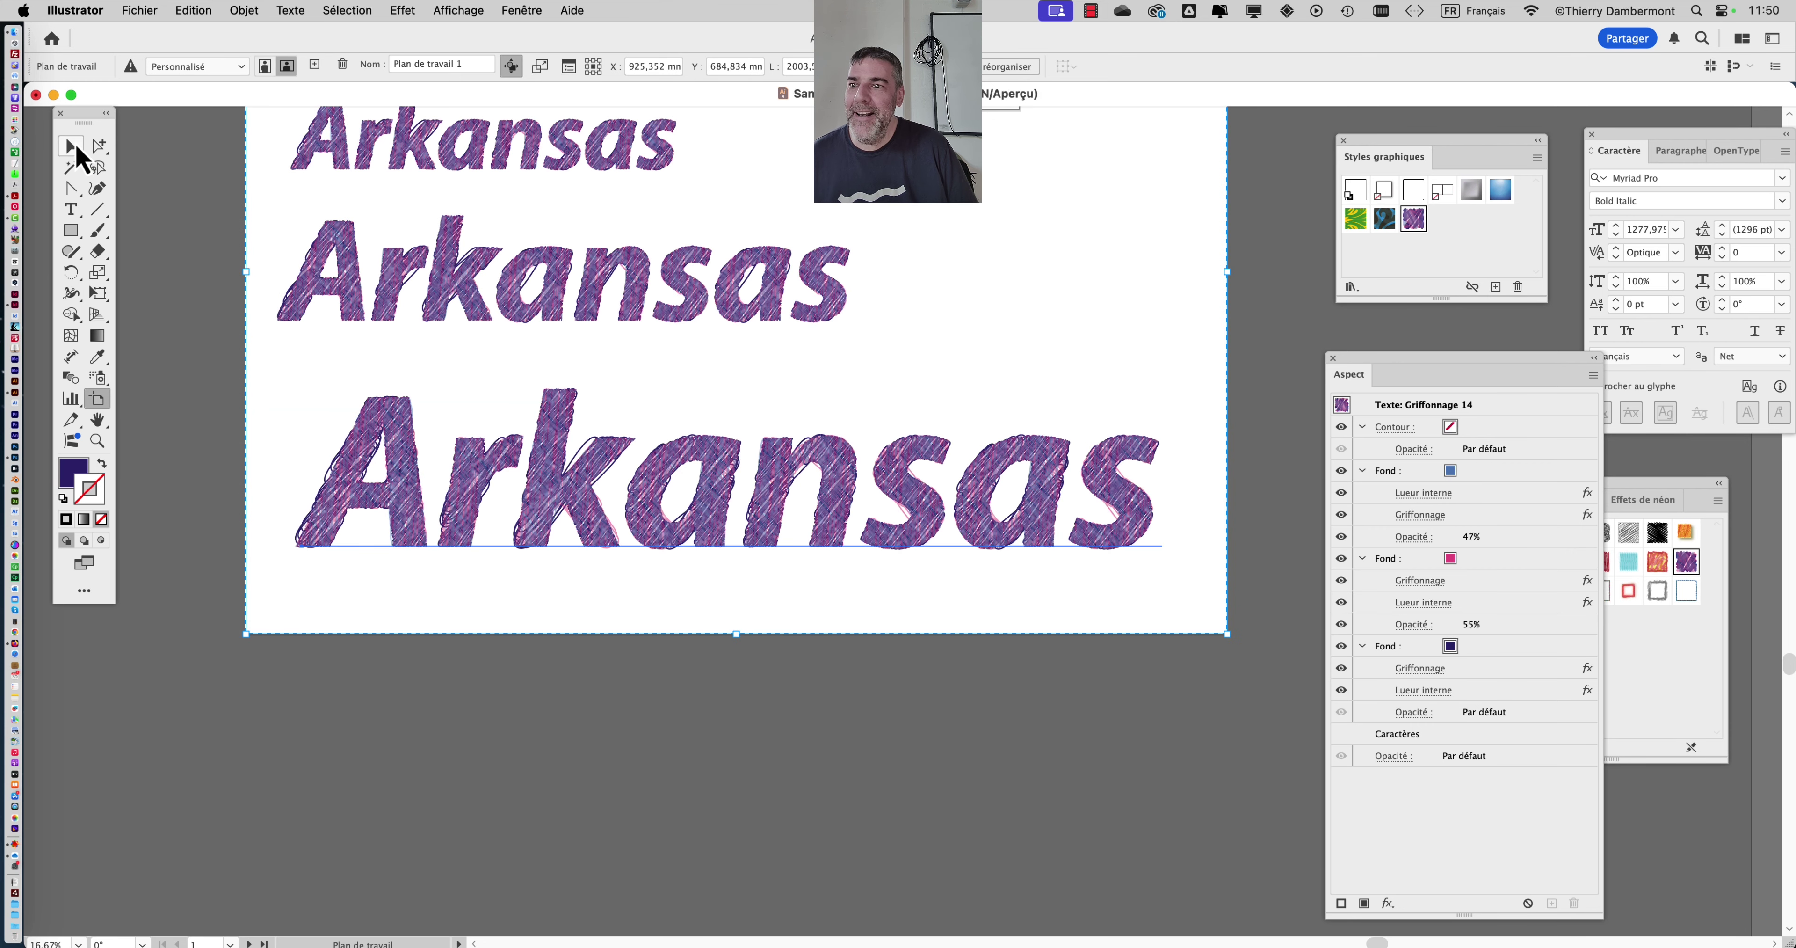
left_click(69, 145)
left_click(508, 677)
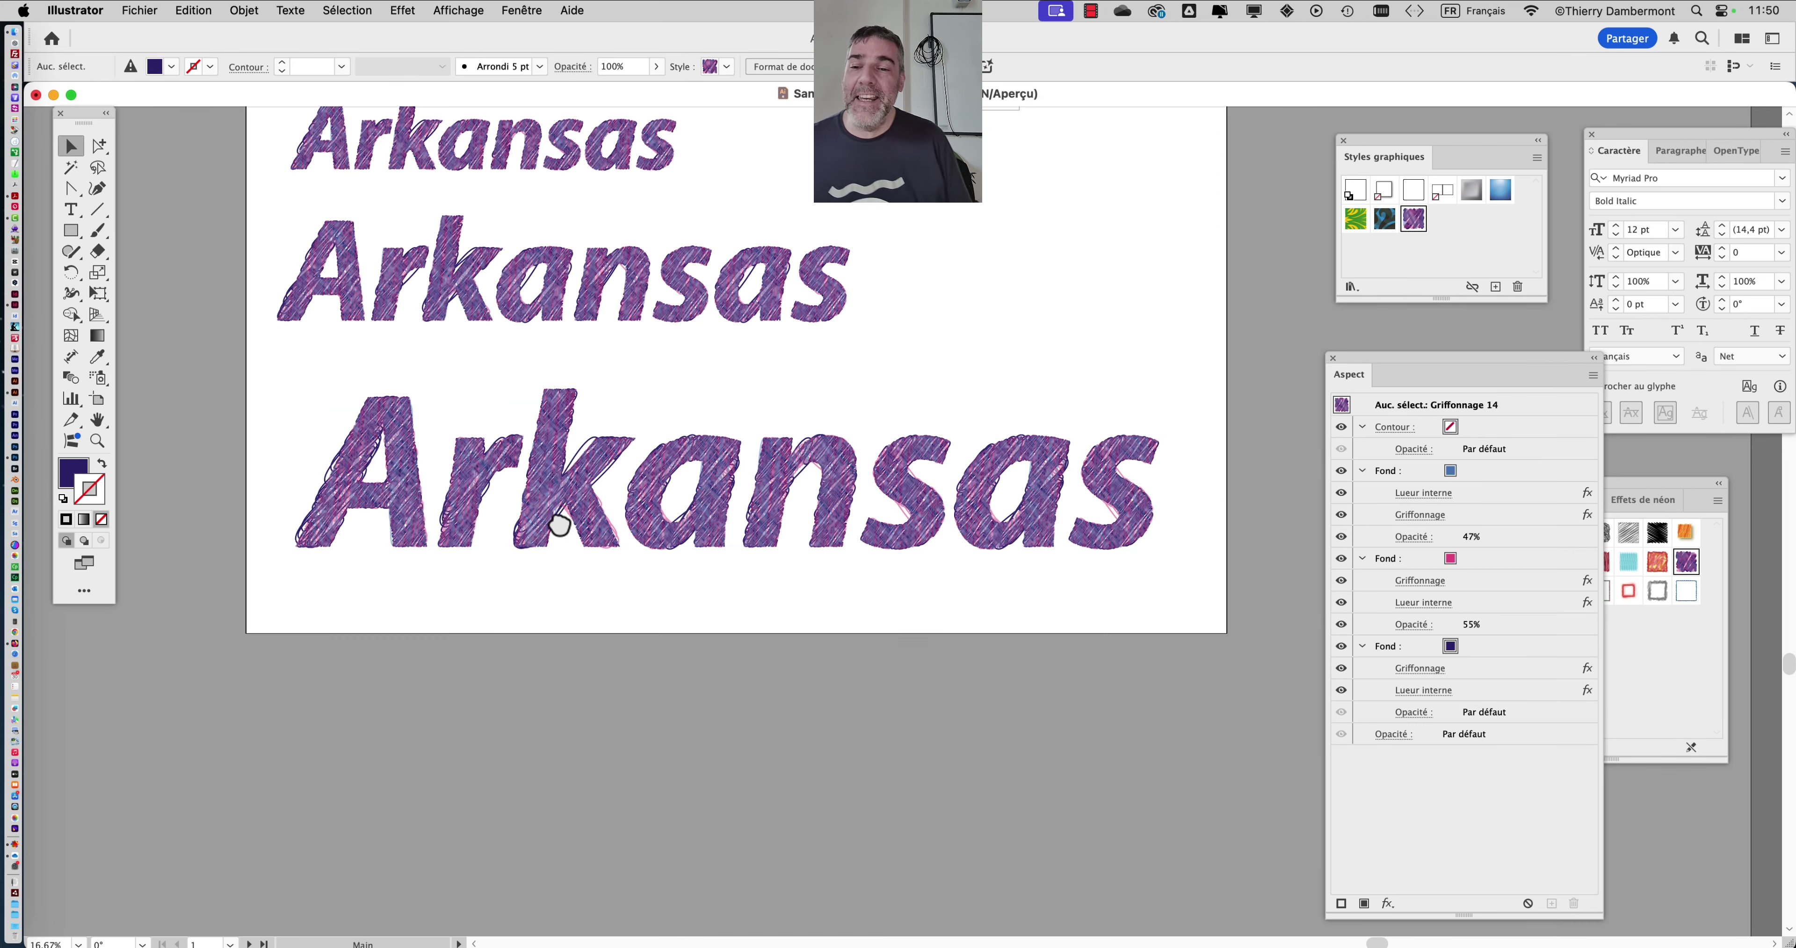
Compare the scribble strokes of the large Arkansas texts and check the Mettre à l'échelle les contours et les effets setting in the general preferences
scroll(558, 661, "up", 3)
scroll(339, 600, "up", 2)
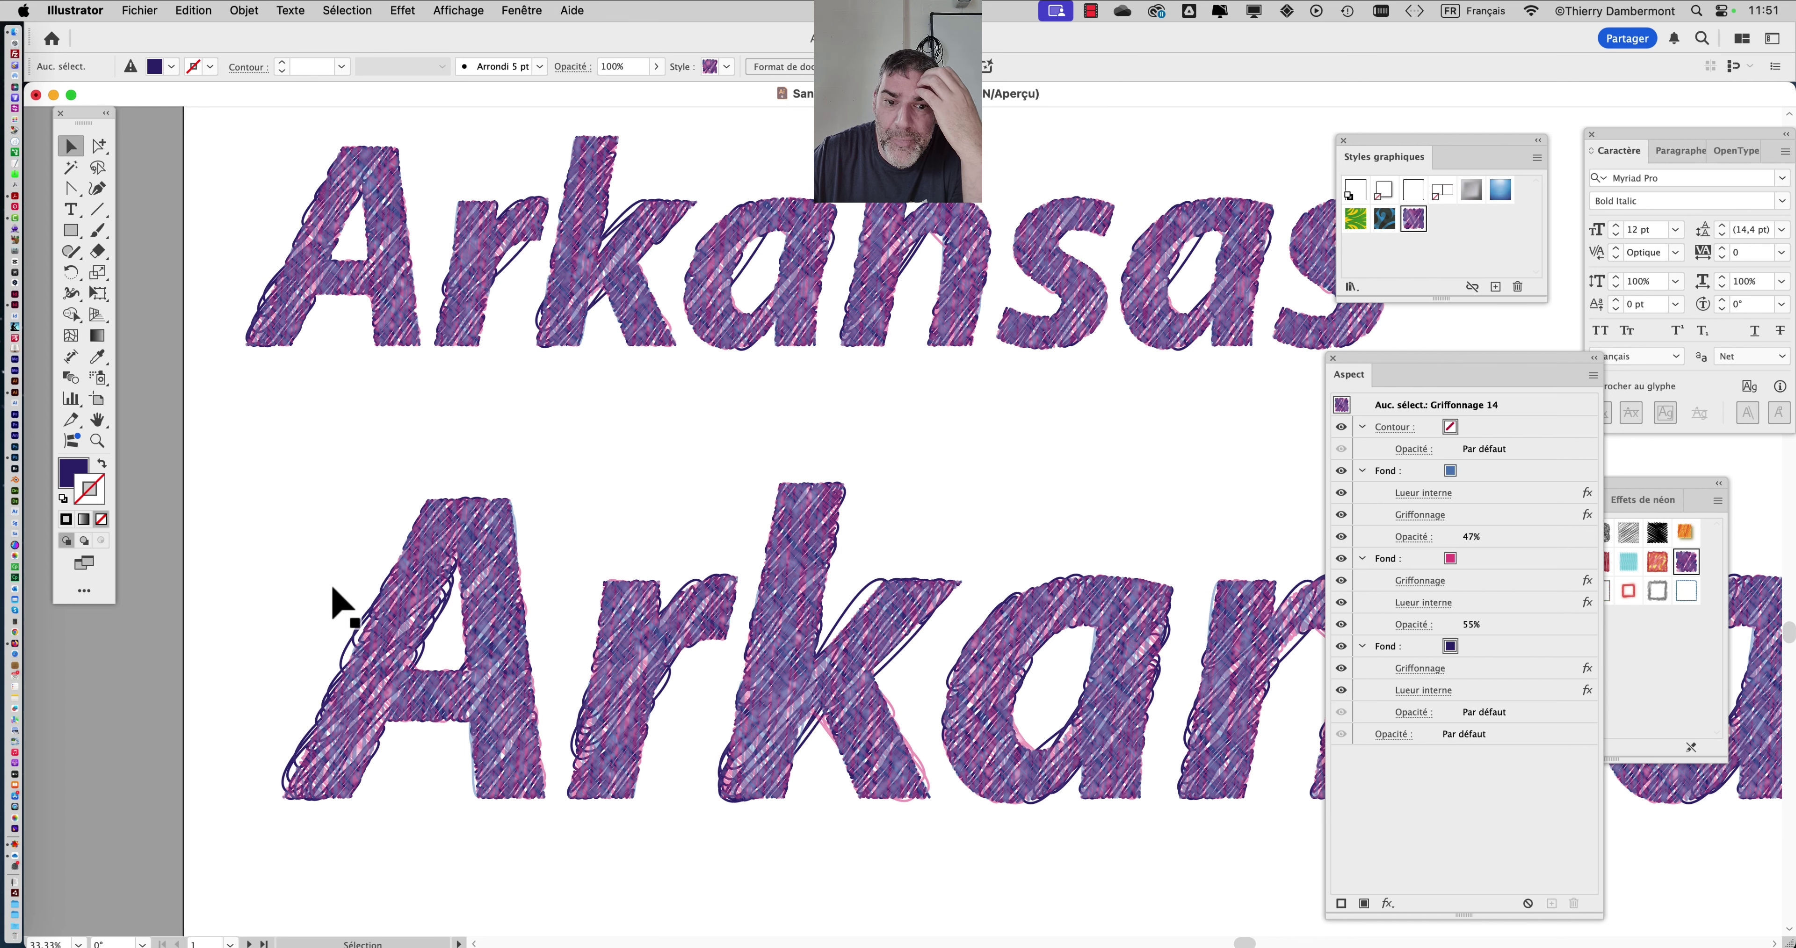
scroll(762, 613, "down", 2)
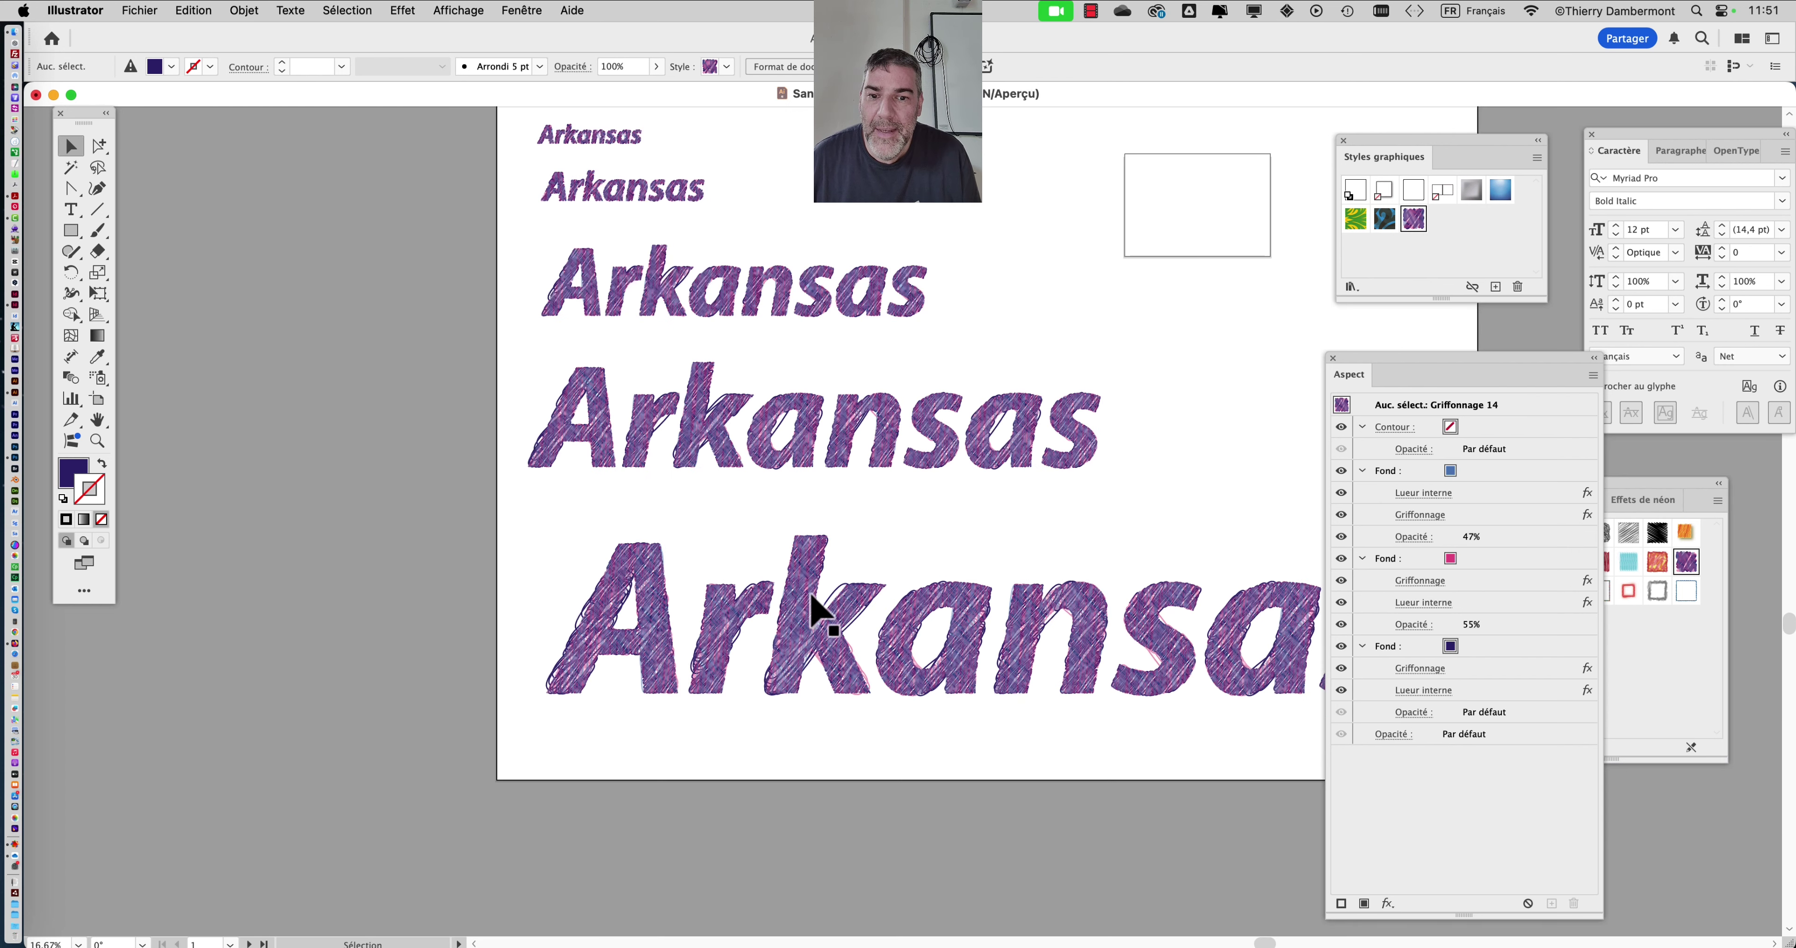
scroll(679, 303, "up", 3)
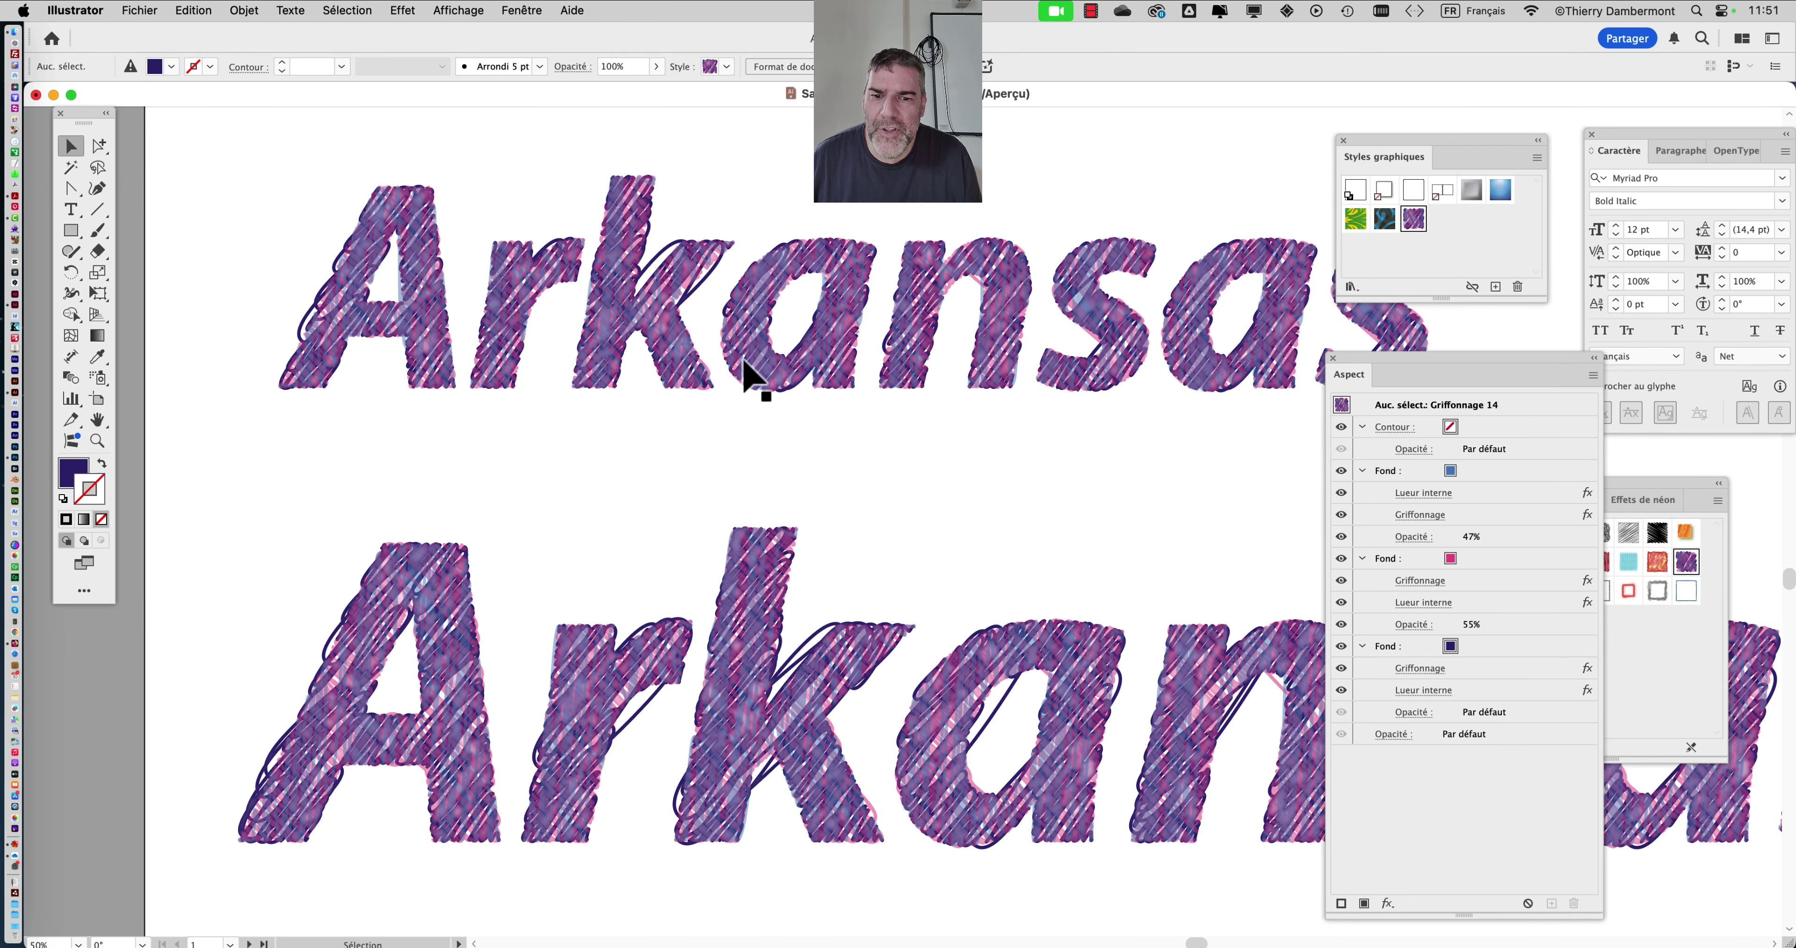
left_click(75, 10)
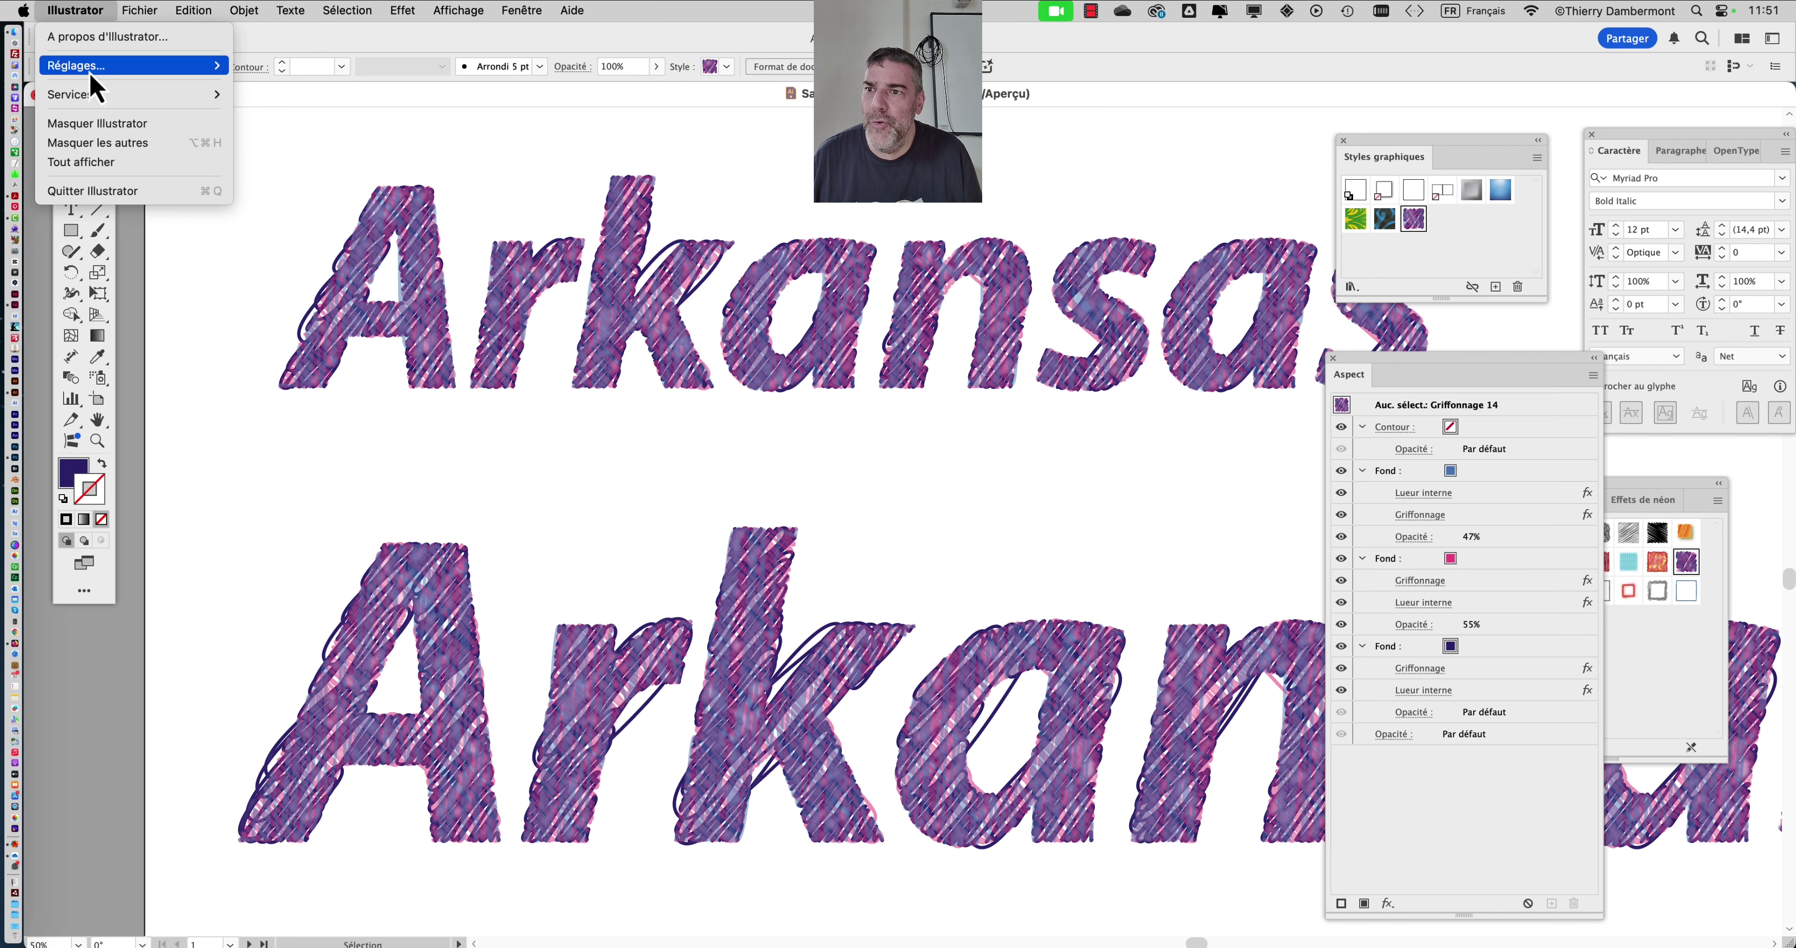
mouse_move(104, 65)
left_click(304, 67)
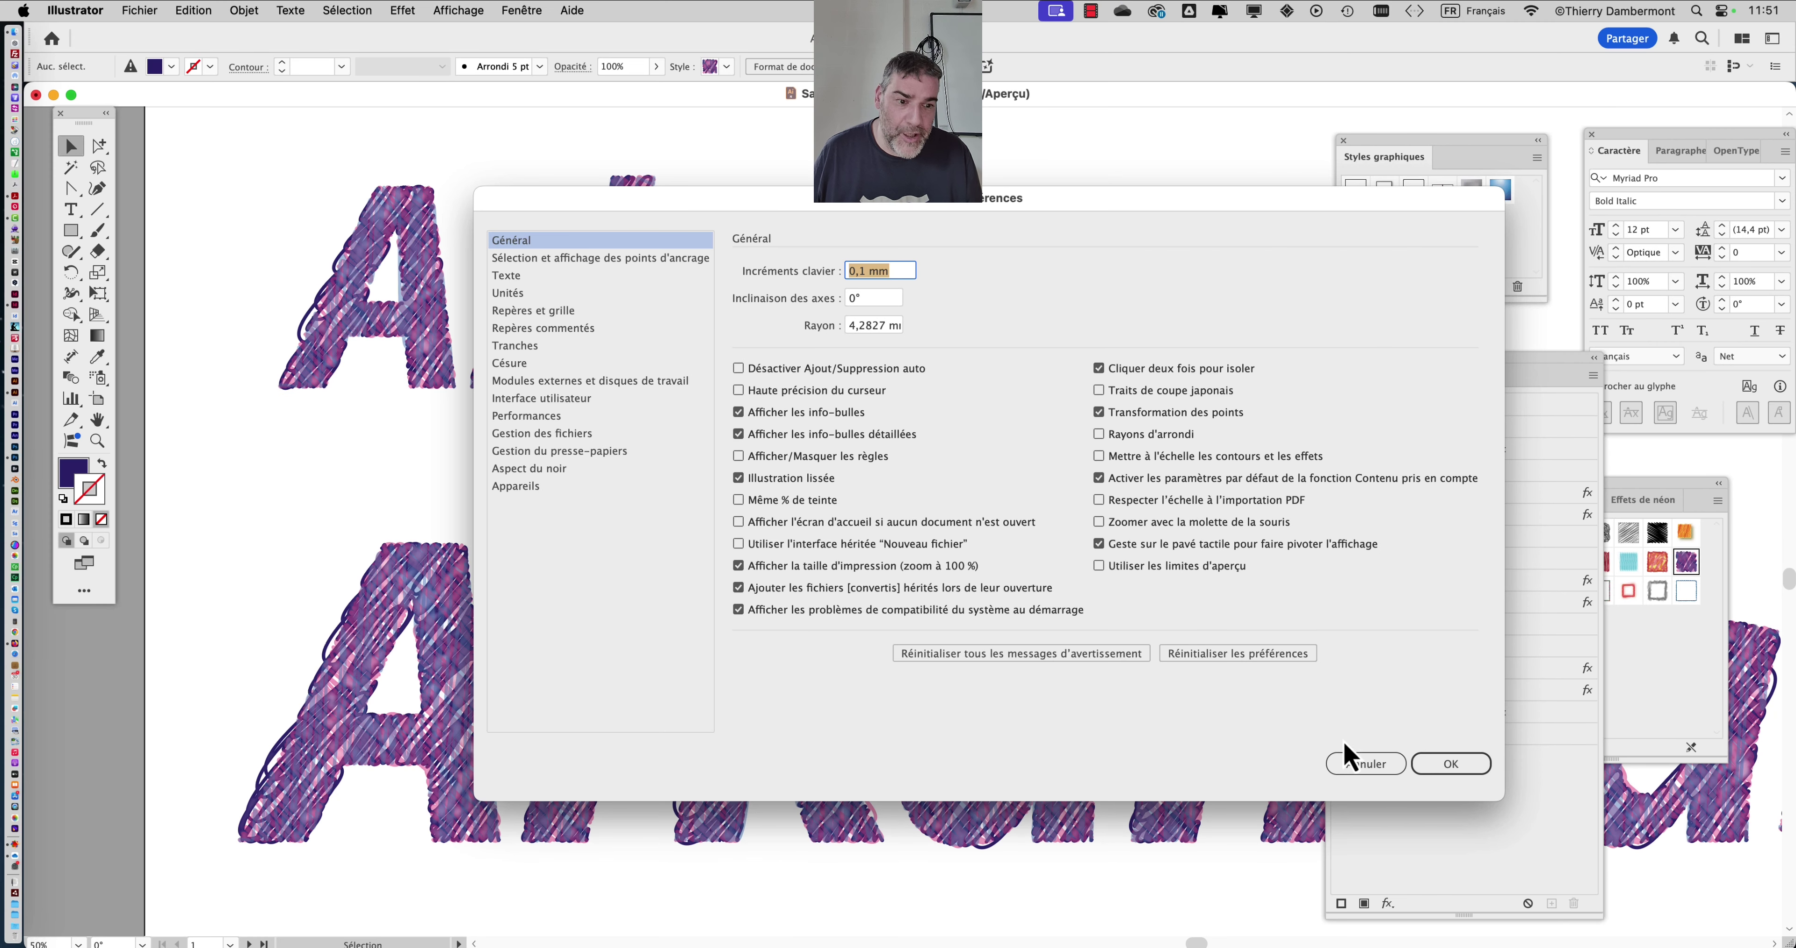
left_click(1398, 757)
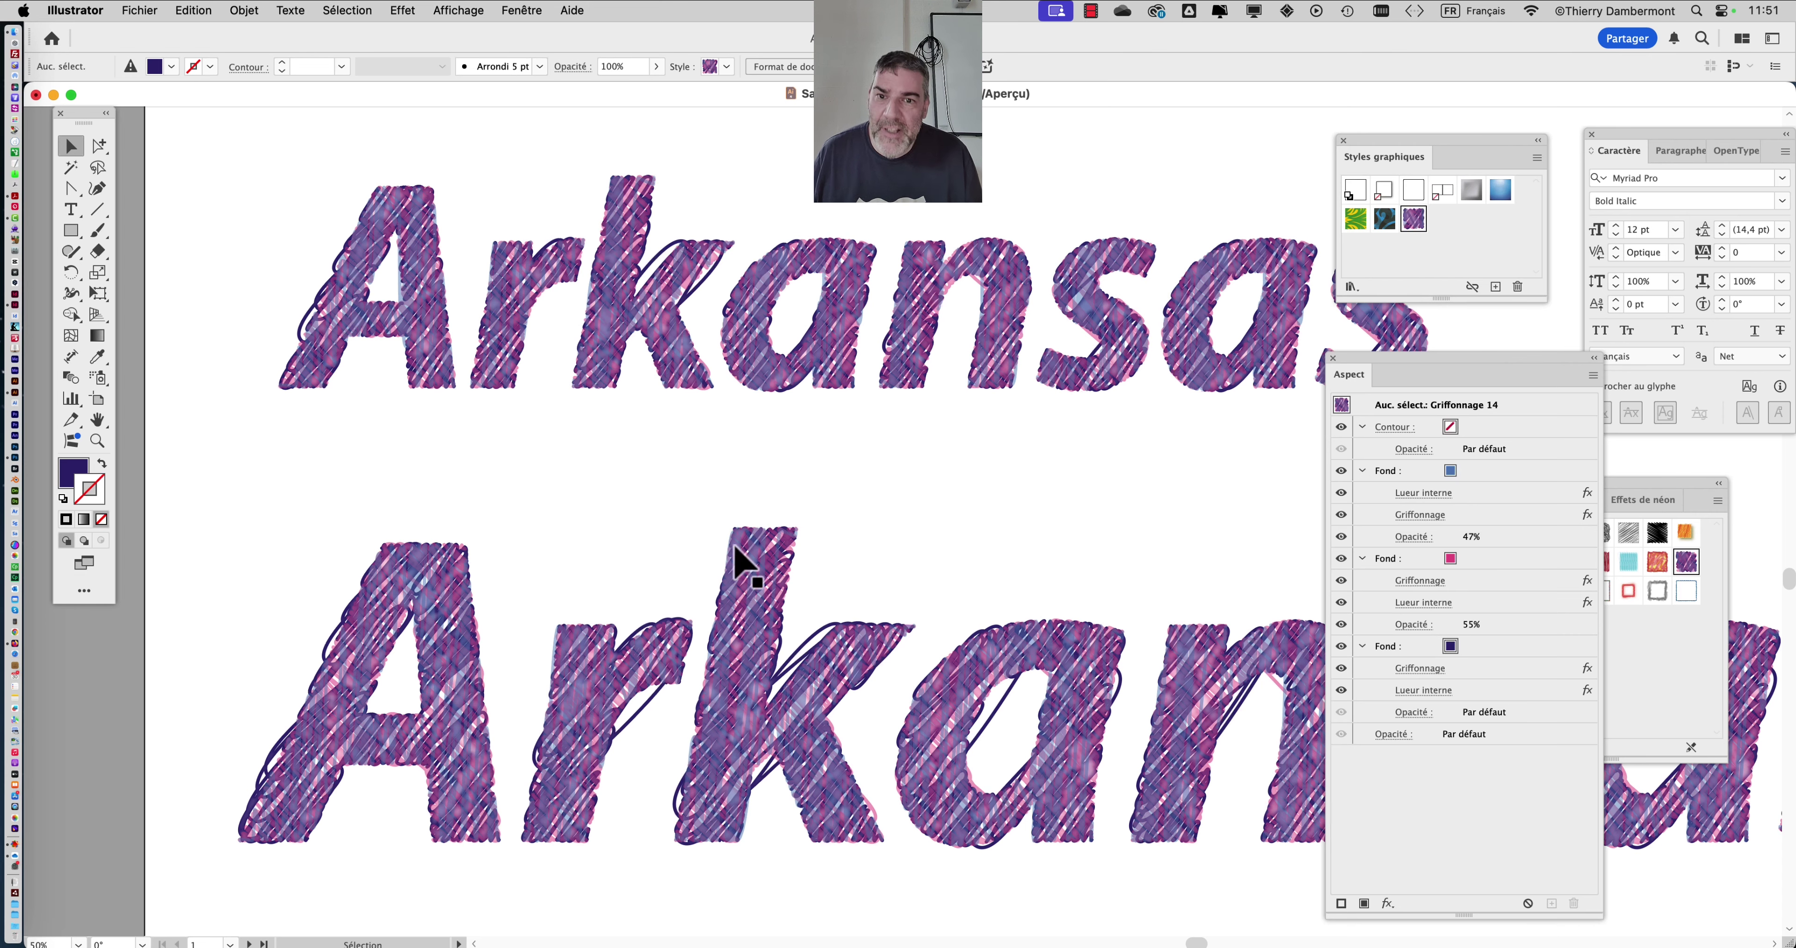
Bring the whole artboard into view and reposition the Aspect panel beside it, clear of the Styles graphiques panel
scroll(795, 566, "down", 4)
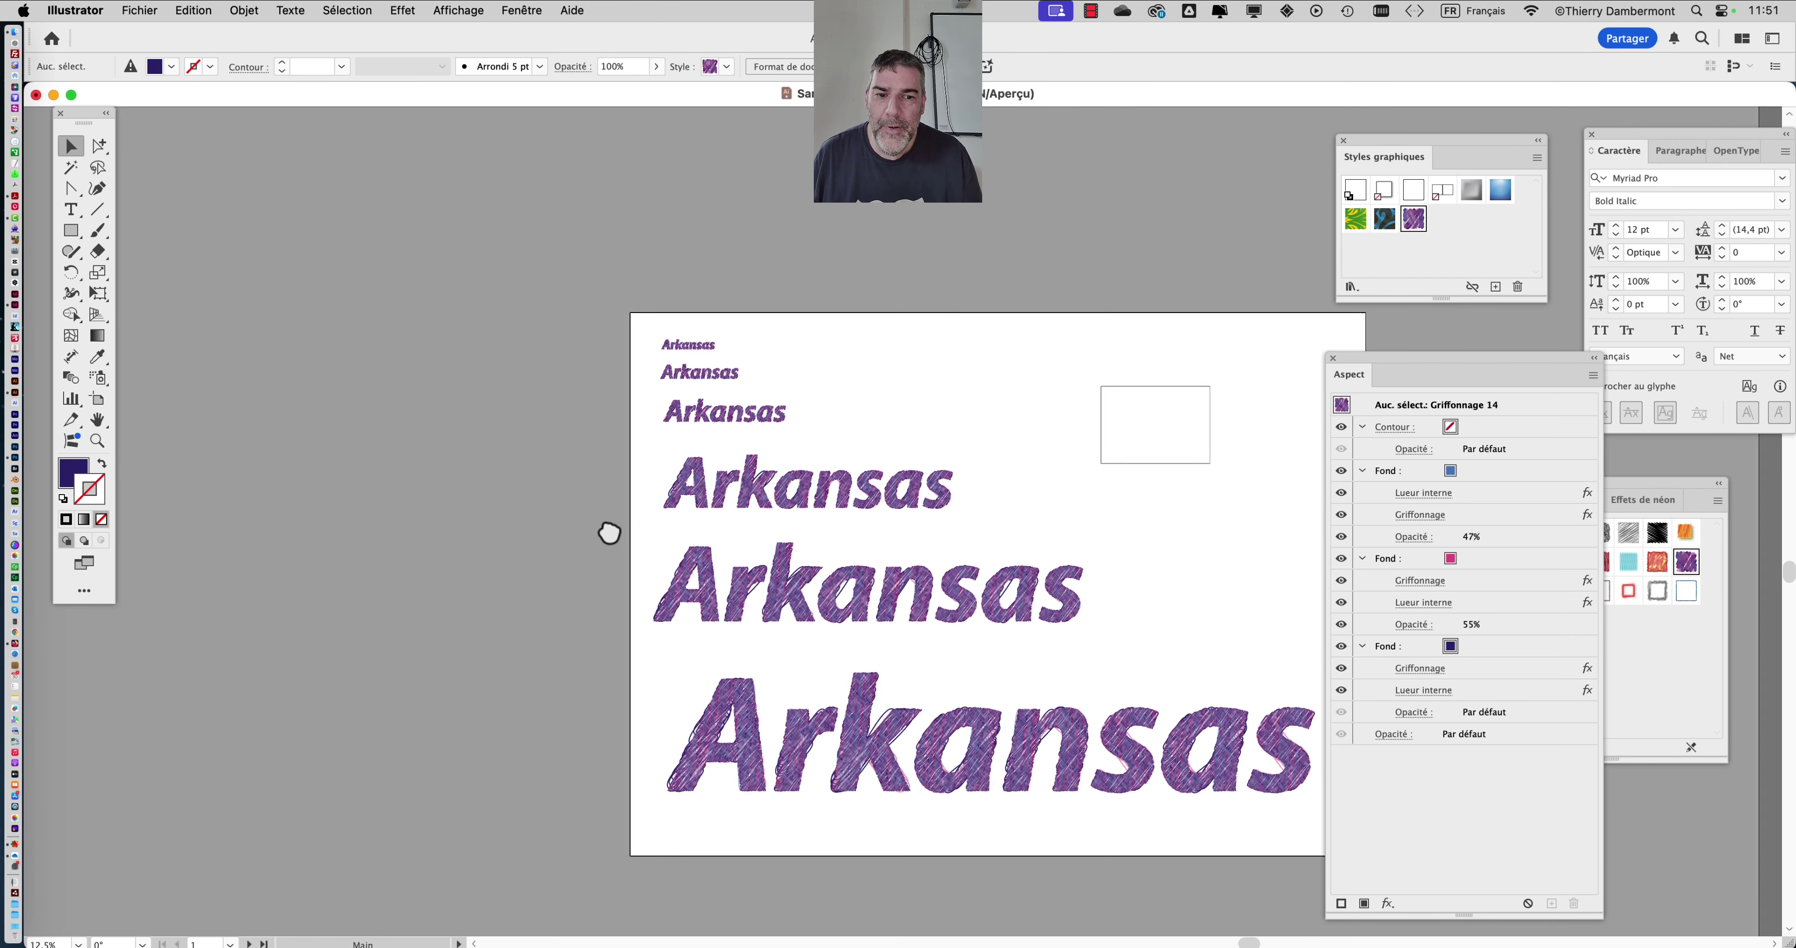
left_click_drag(608, 533, 486, 460)
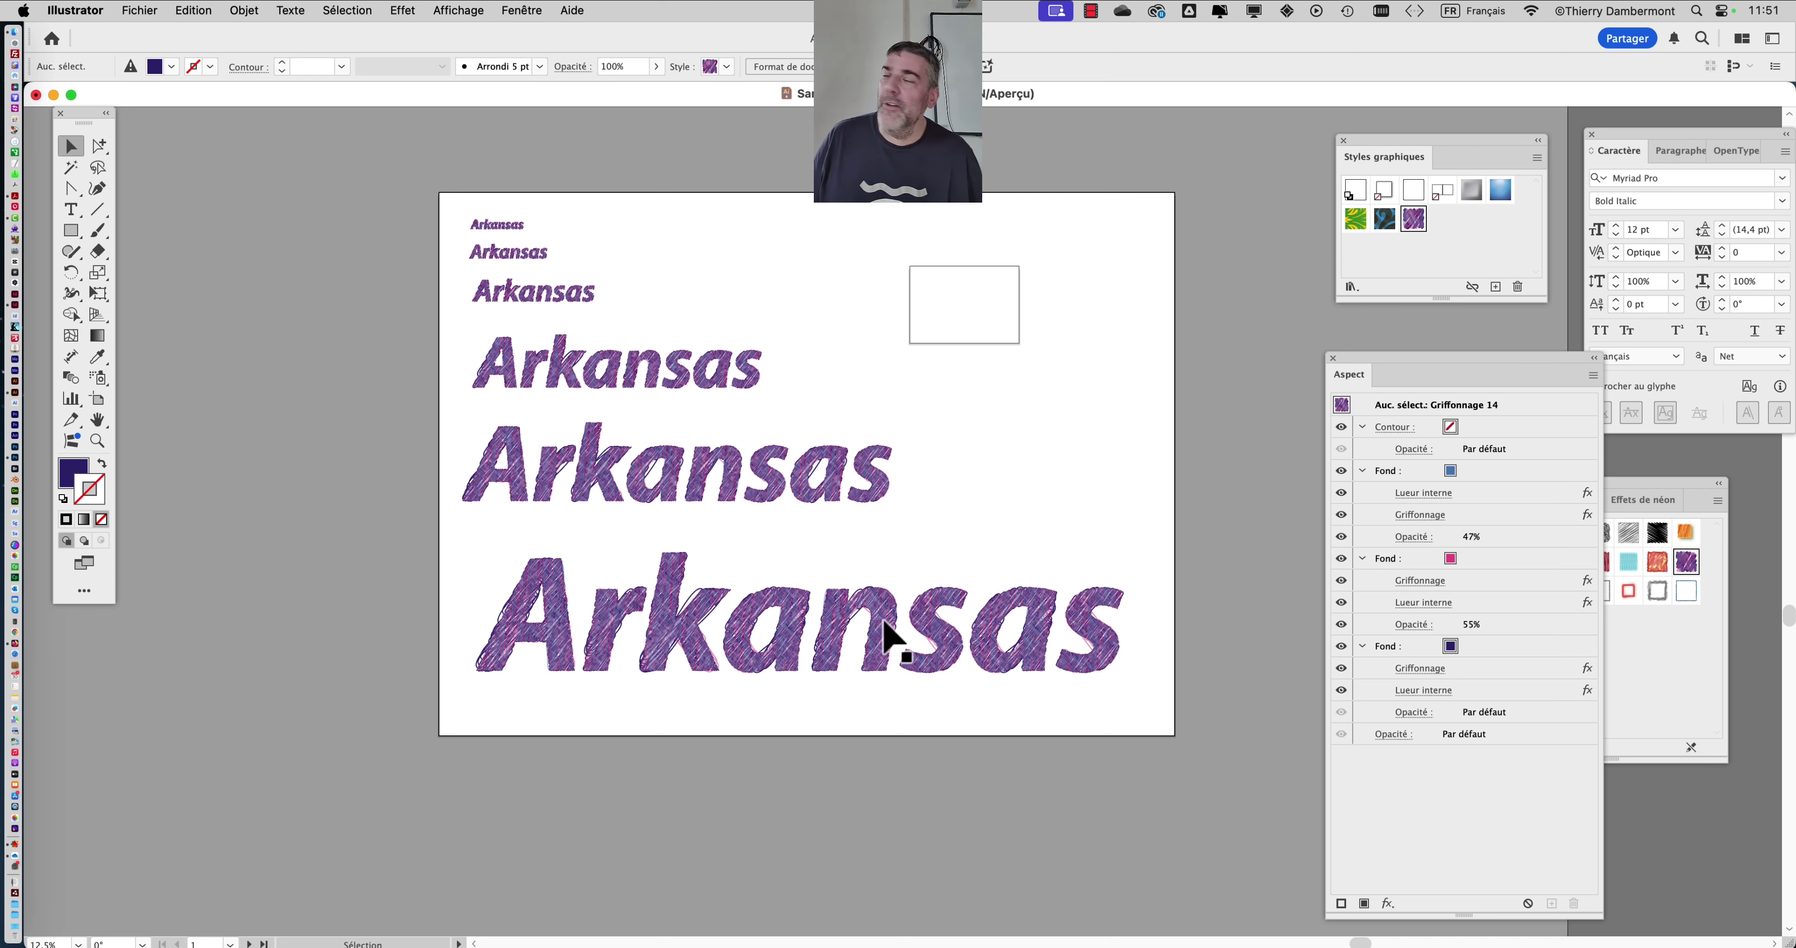
left_click_drag(1387, 376, 1225, 234)
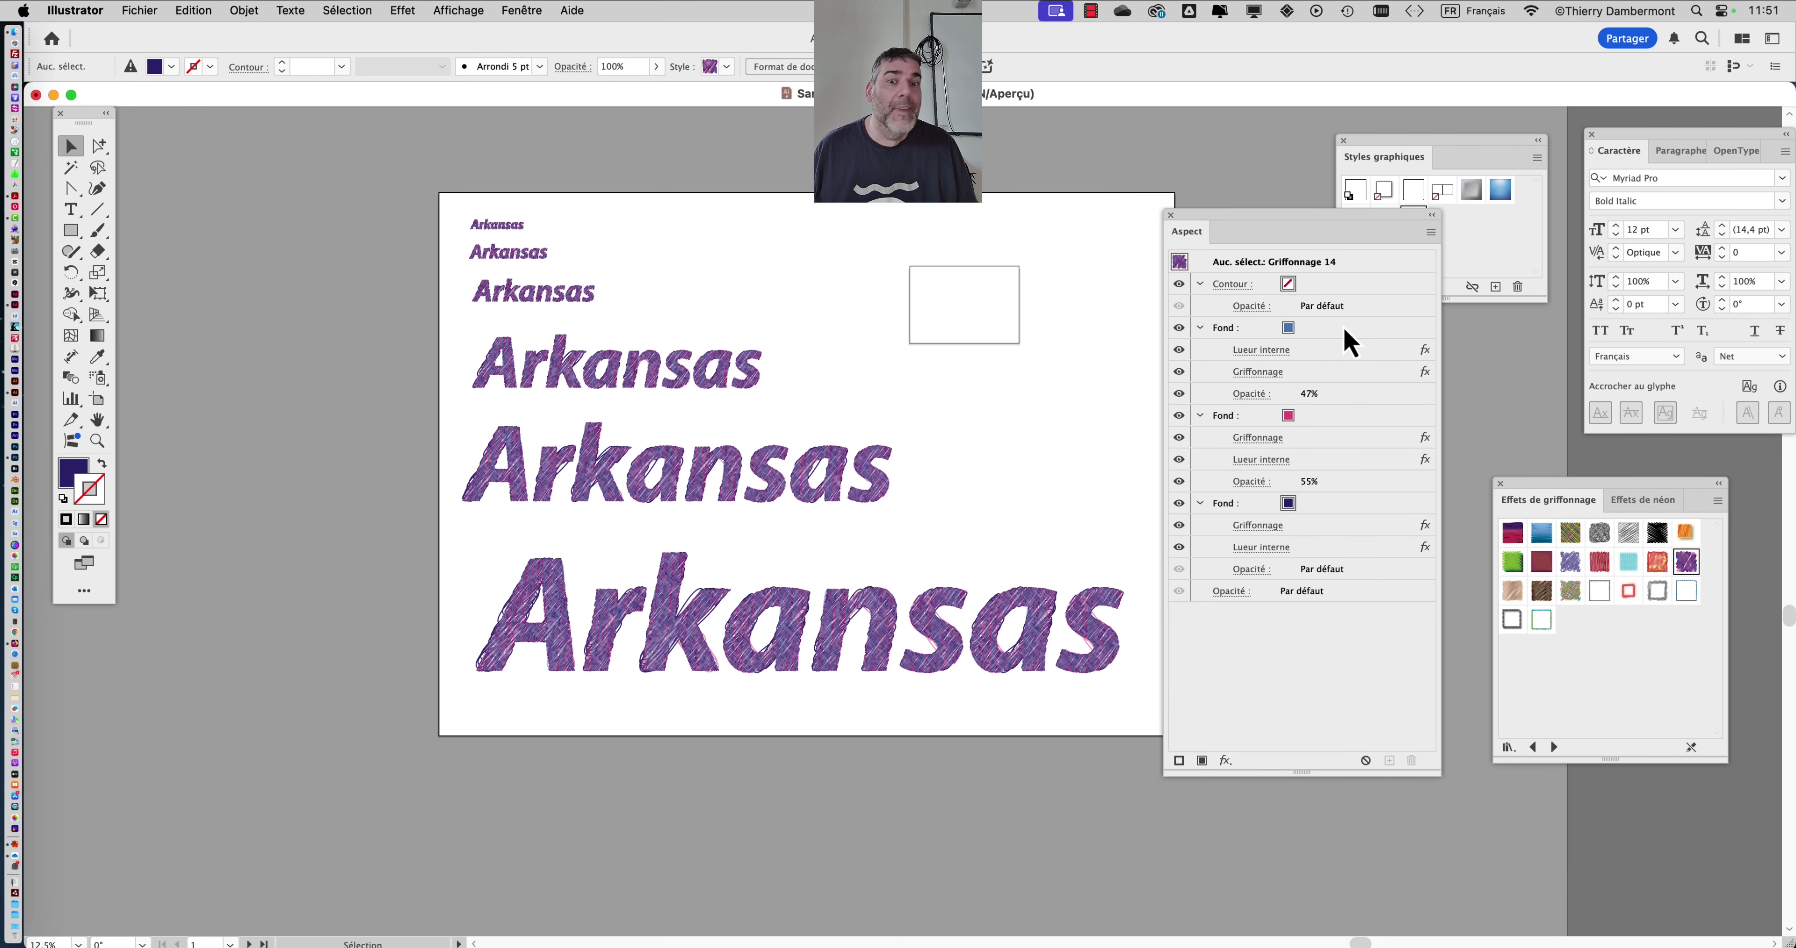
left_click_drag(1220, 231, 1290, 360)
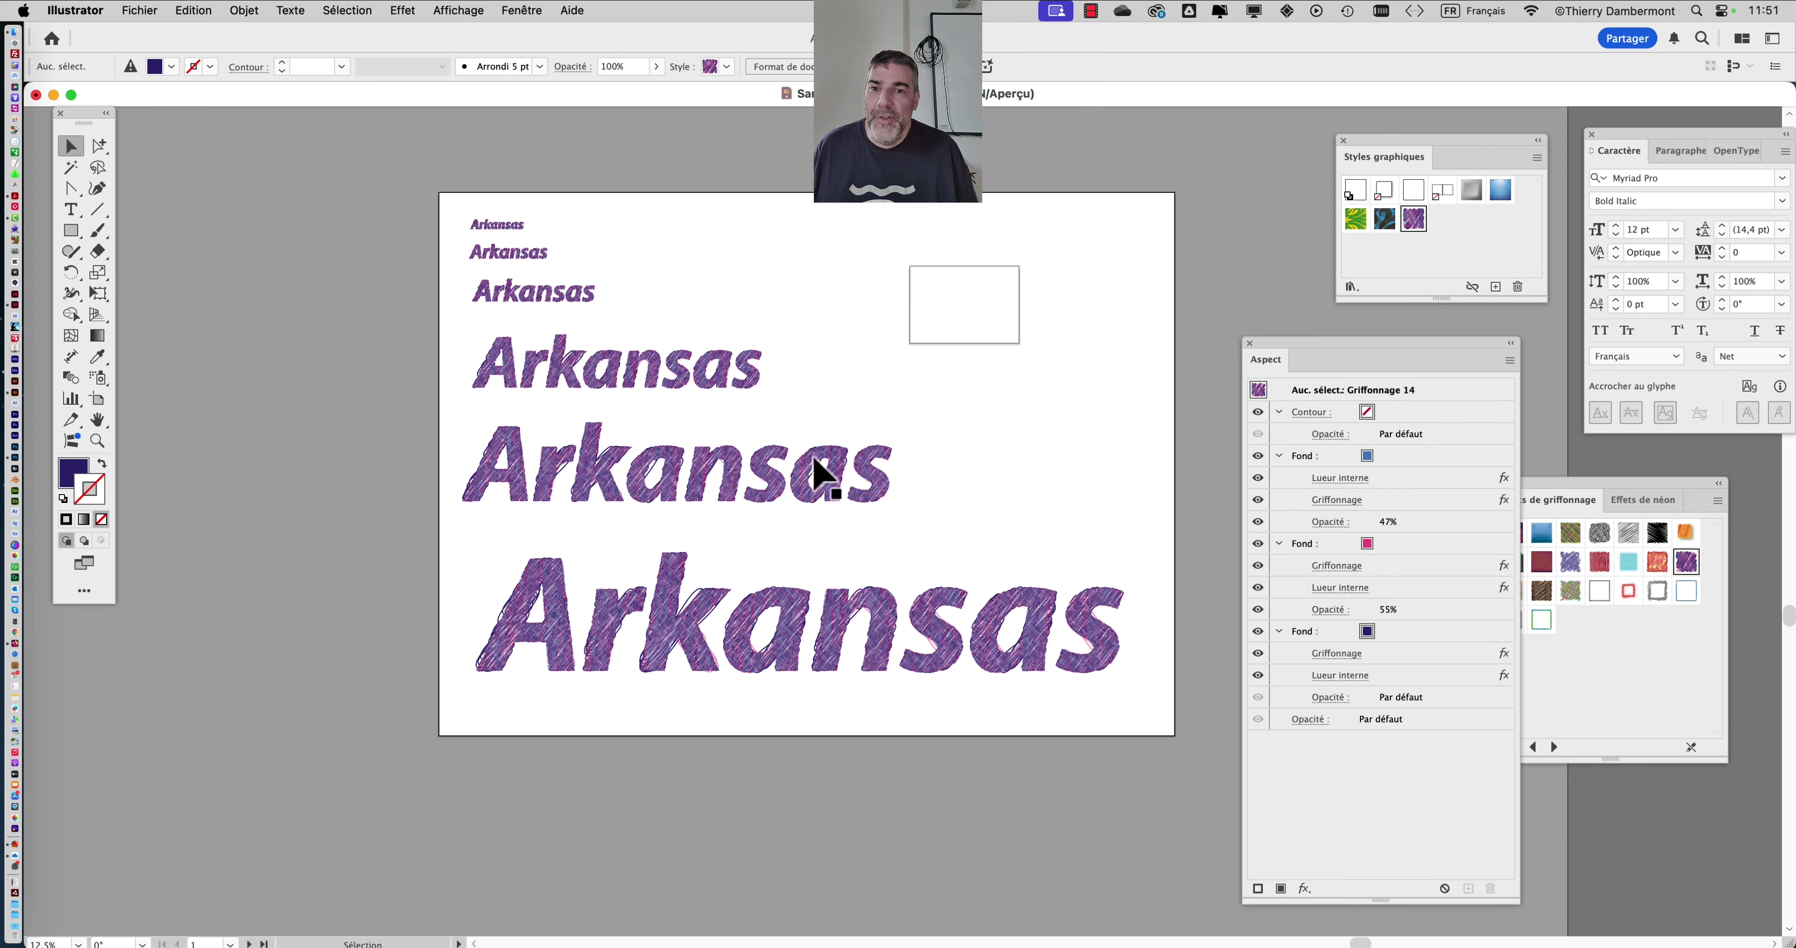
Inspect the scribble strokes of the two largest Arkansas texts and select the largest one
scroll(564, 642, "up", 1)
scroll(557, 627, "up", 3)
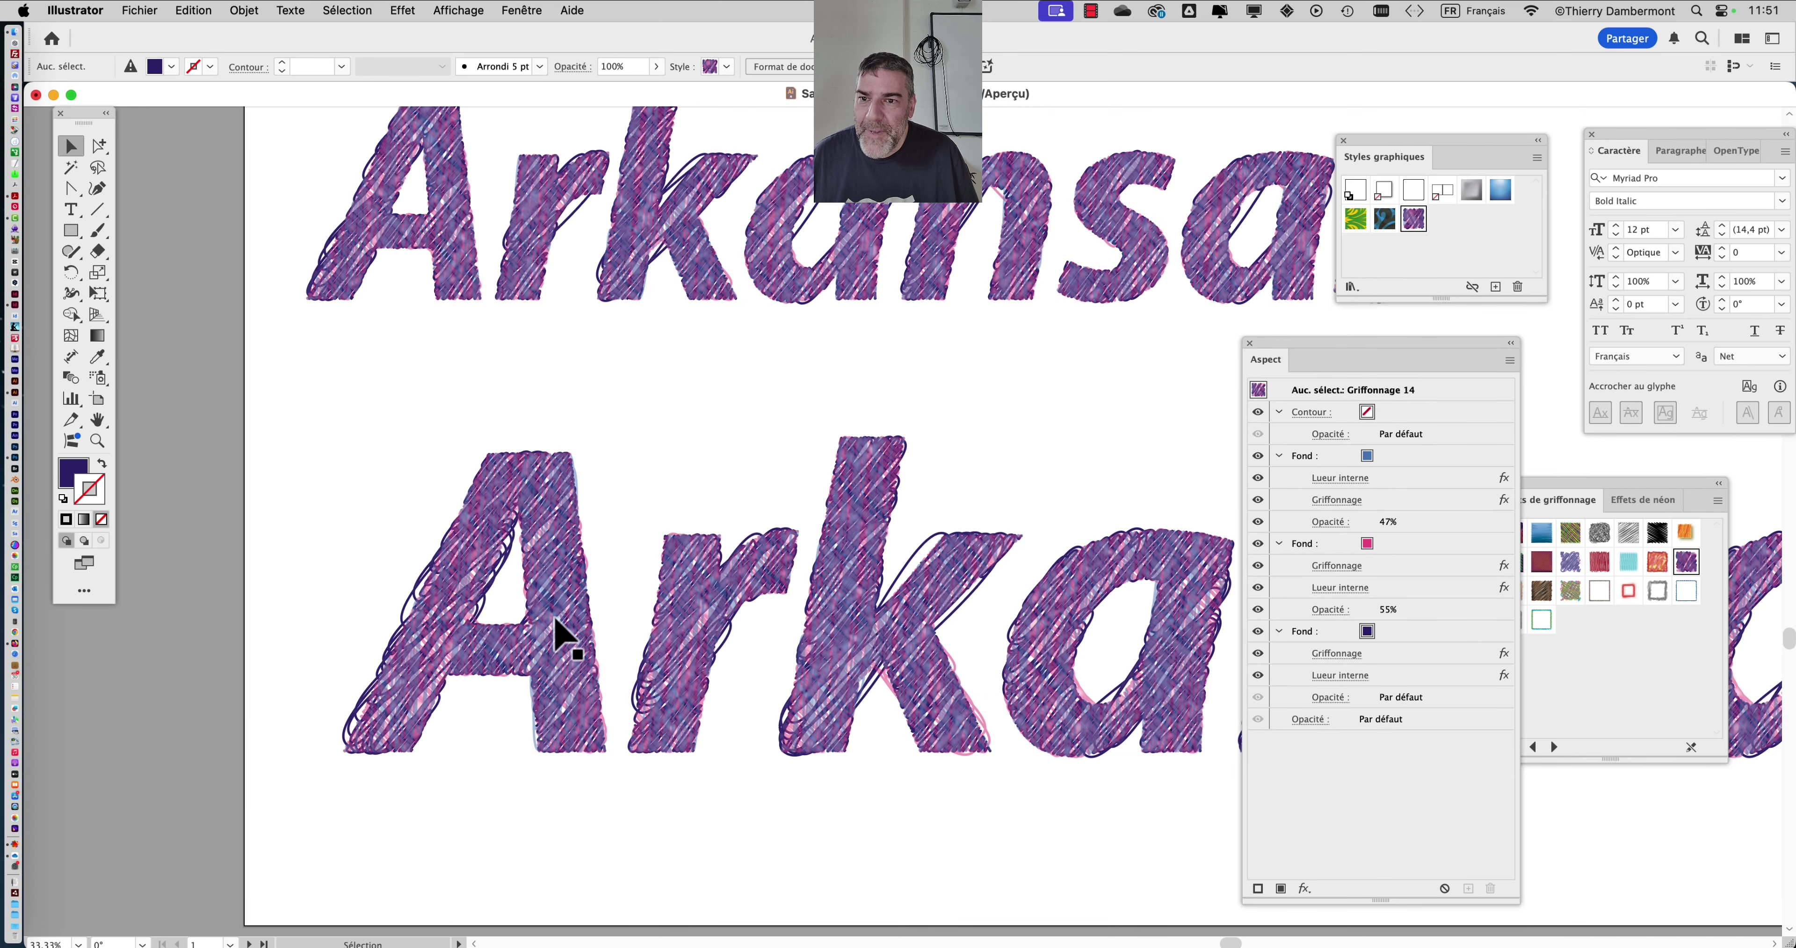
scroll(558, 631, "down", 4)
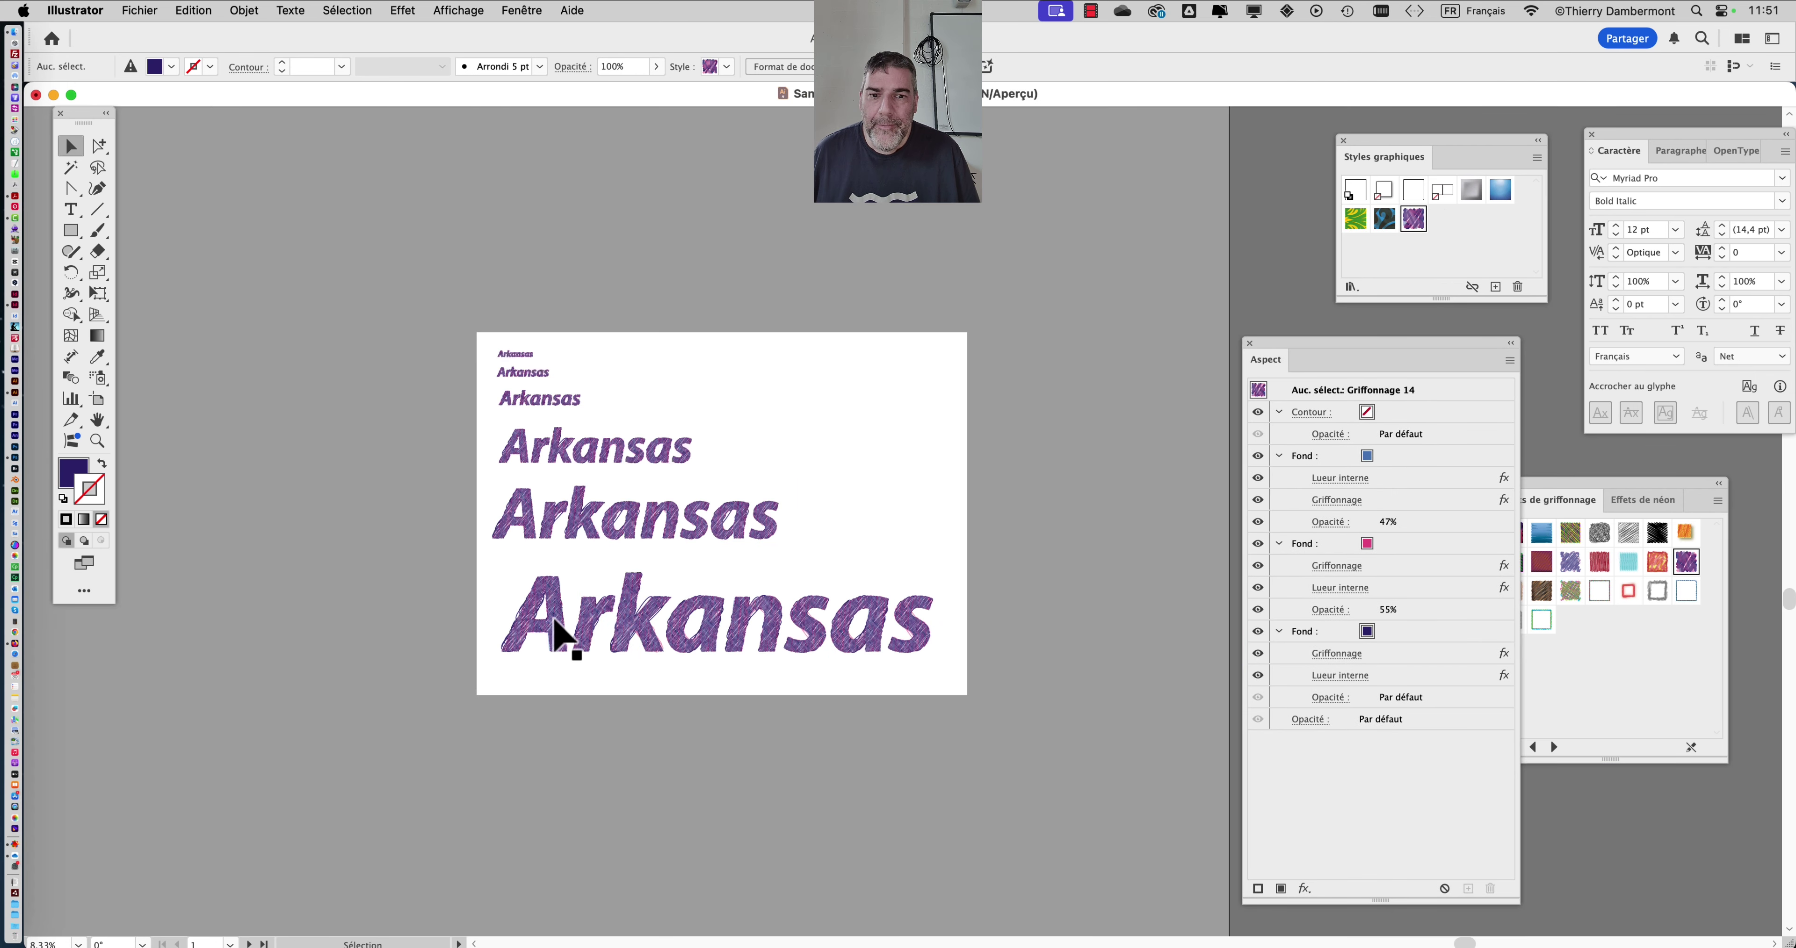
scroll(589, 471, "right", 5)
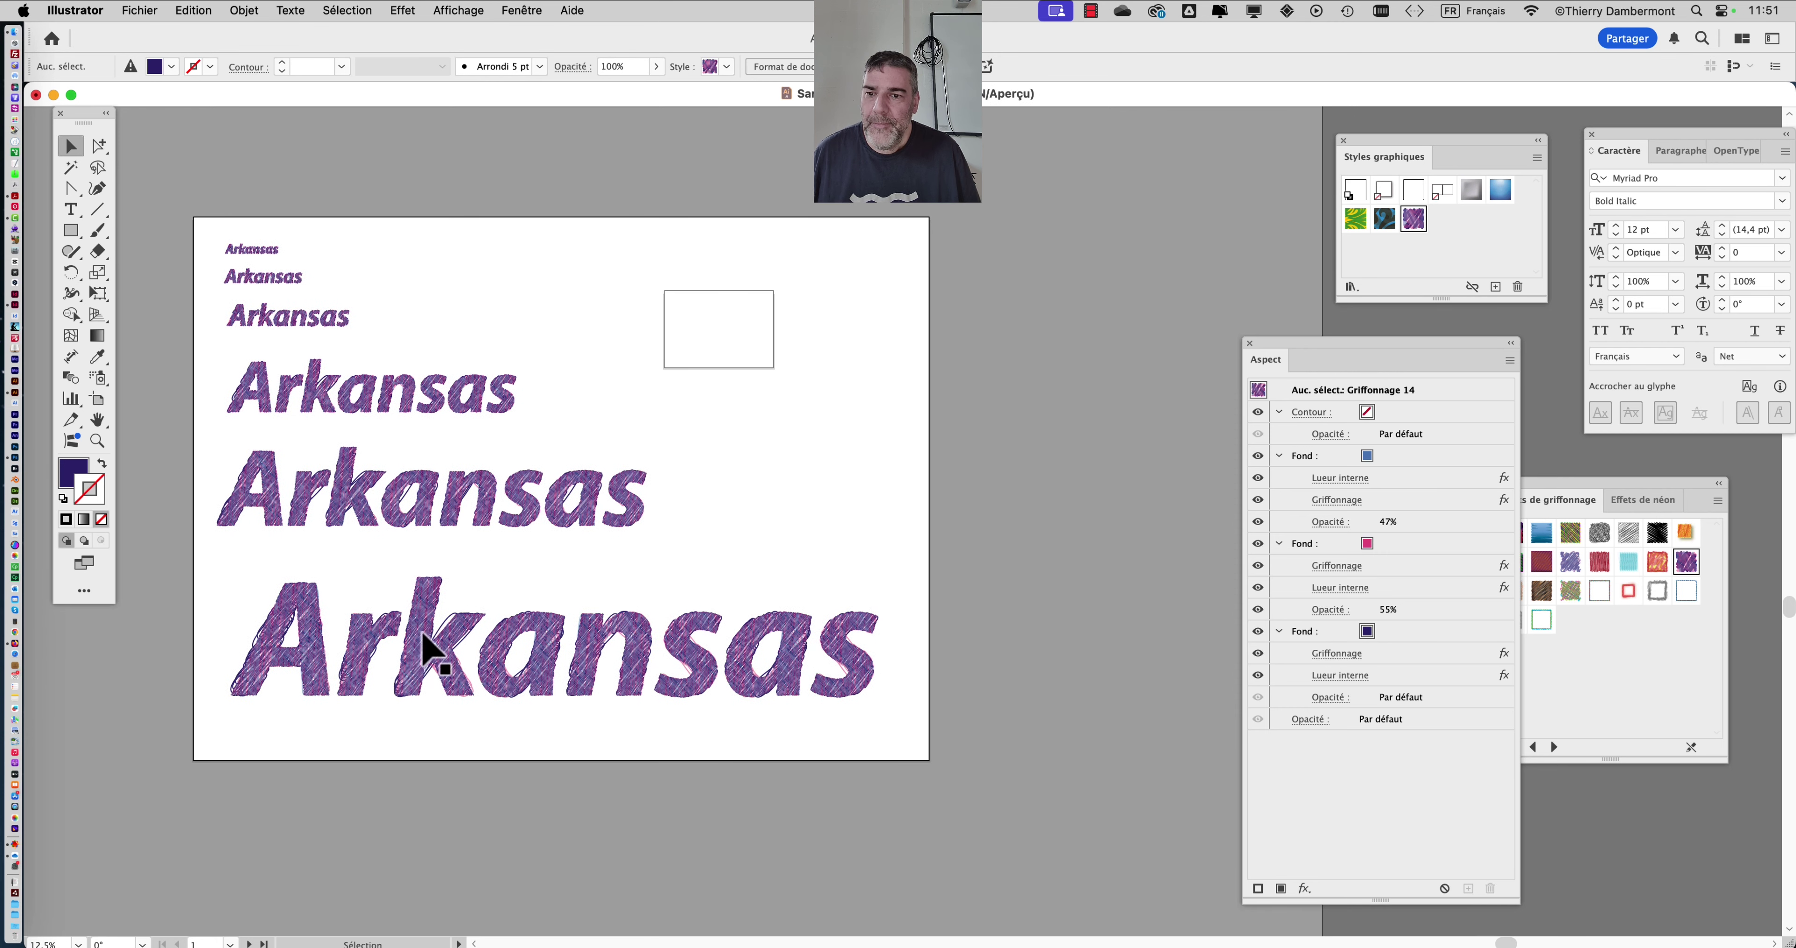
left_click(432, 652)
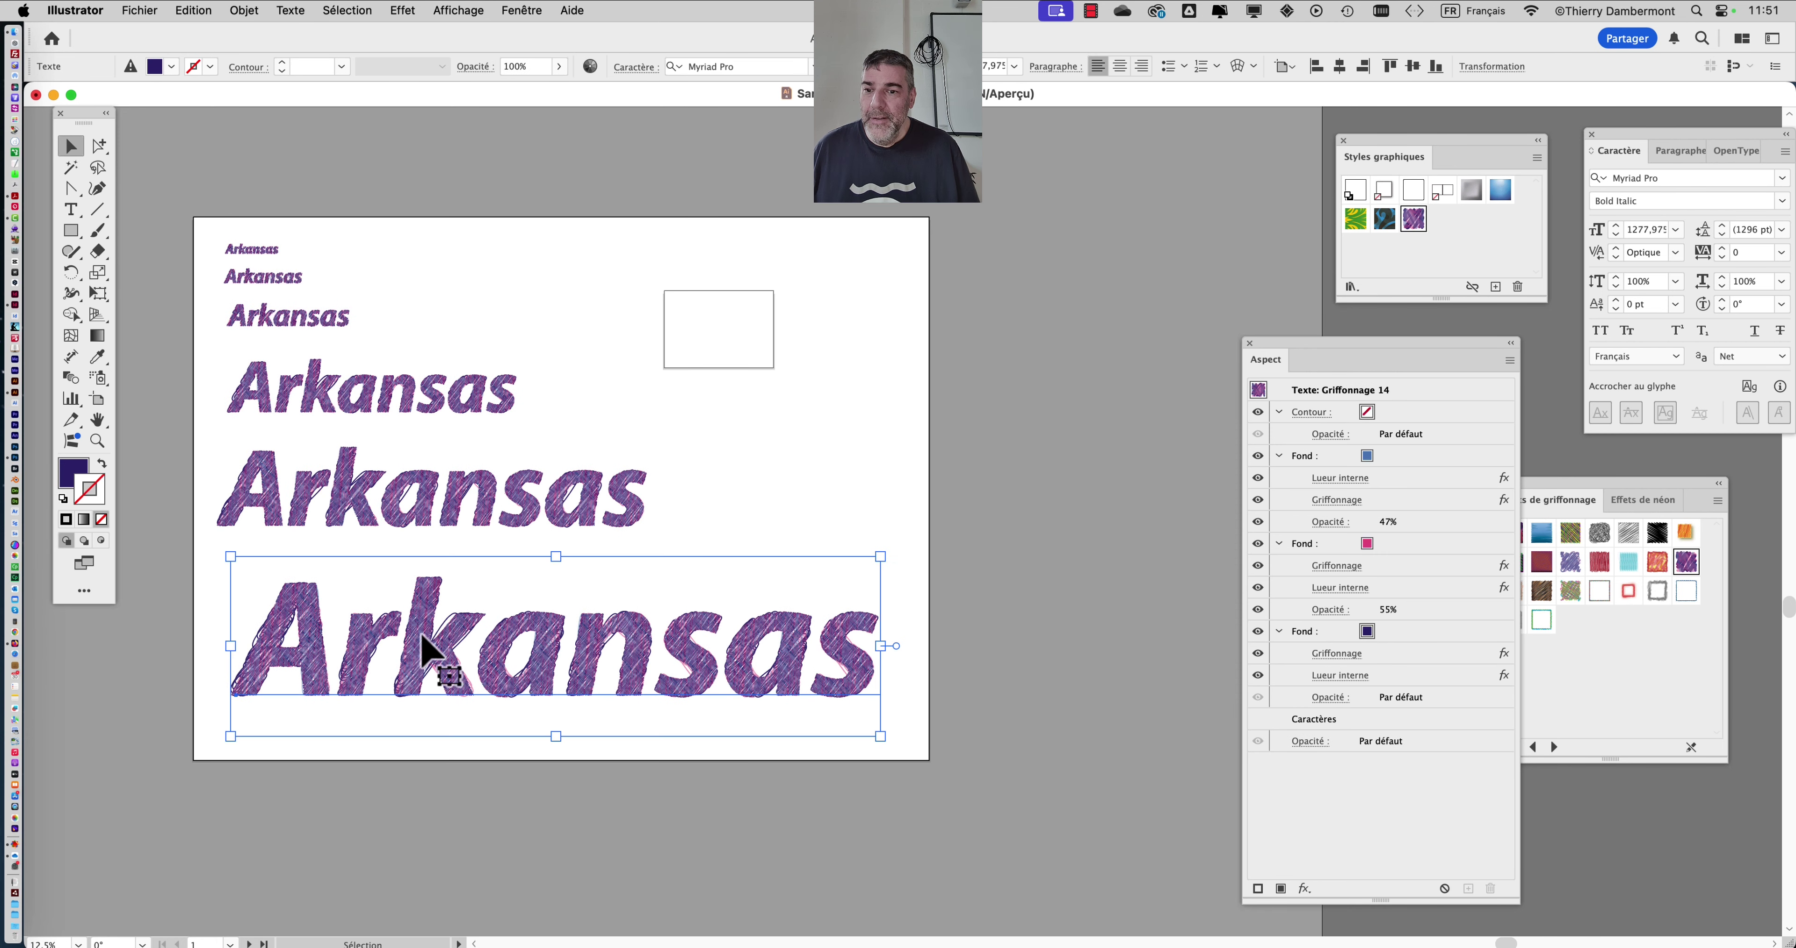
Select the second-largest Arkansas text and move the Styles graphiques panel closer to the artboard, clear of the Aspect panel
left_click(321, 521)
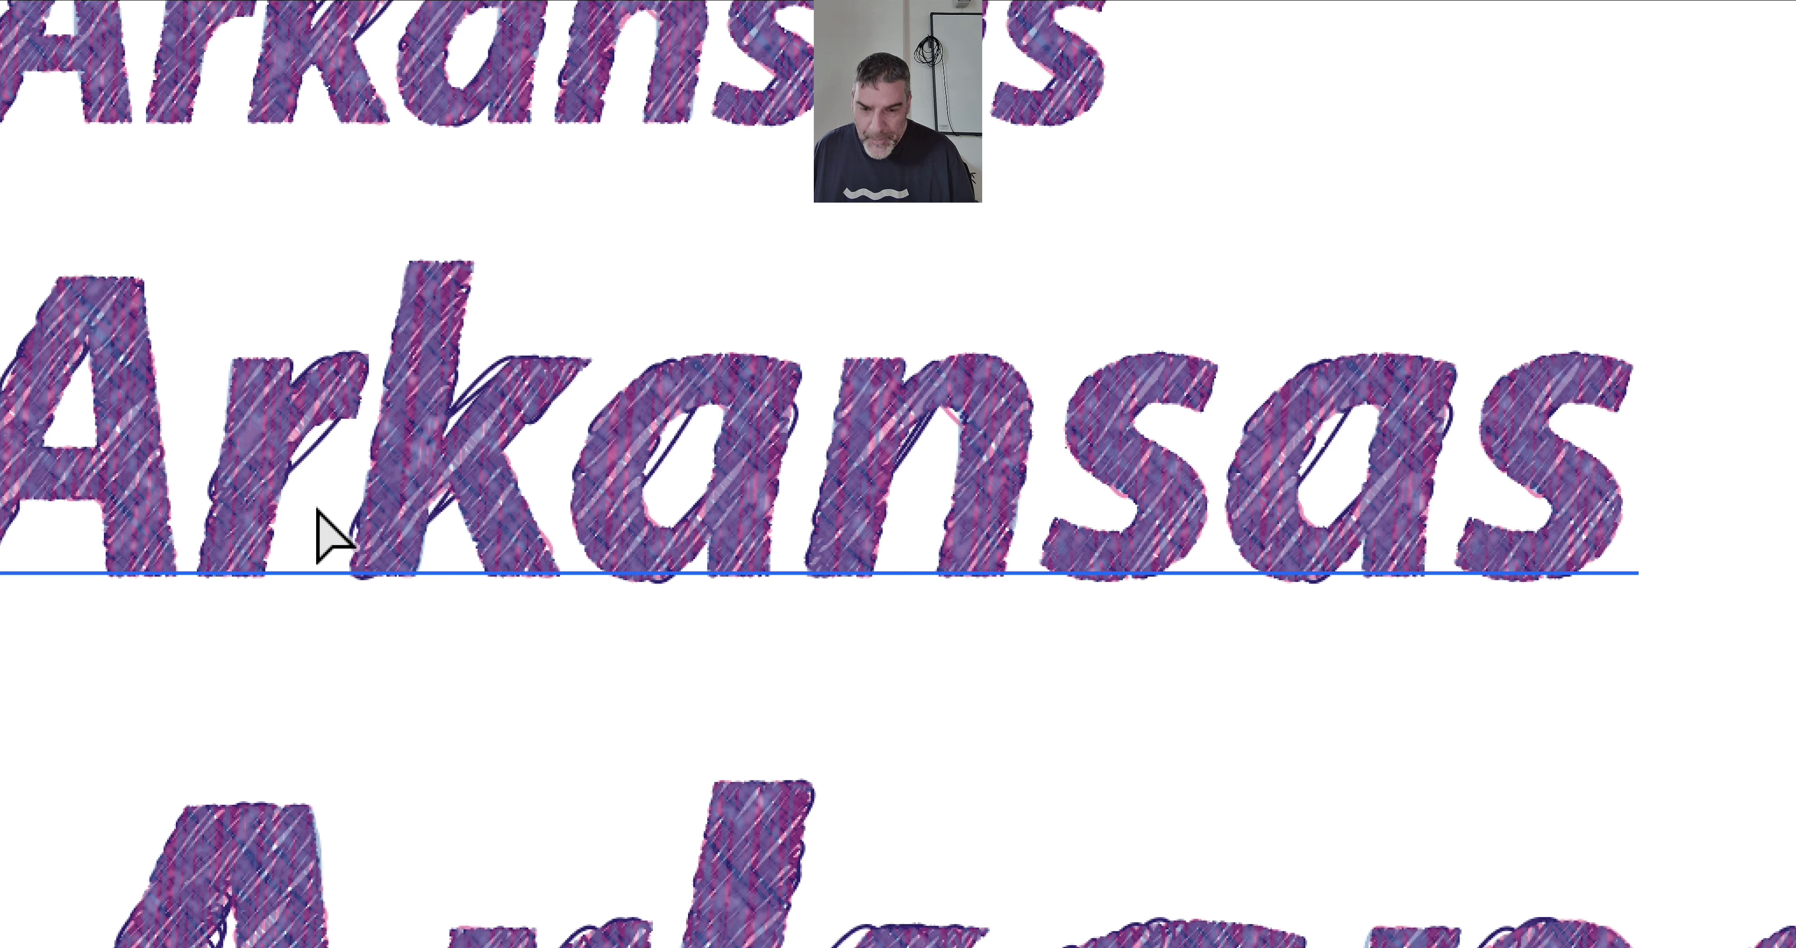
left_click(320, 519)
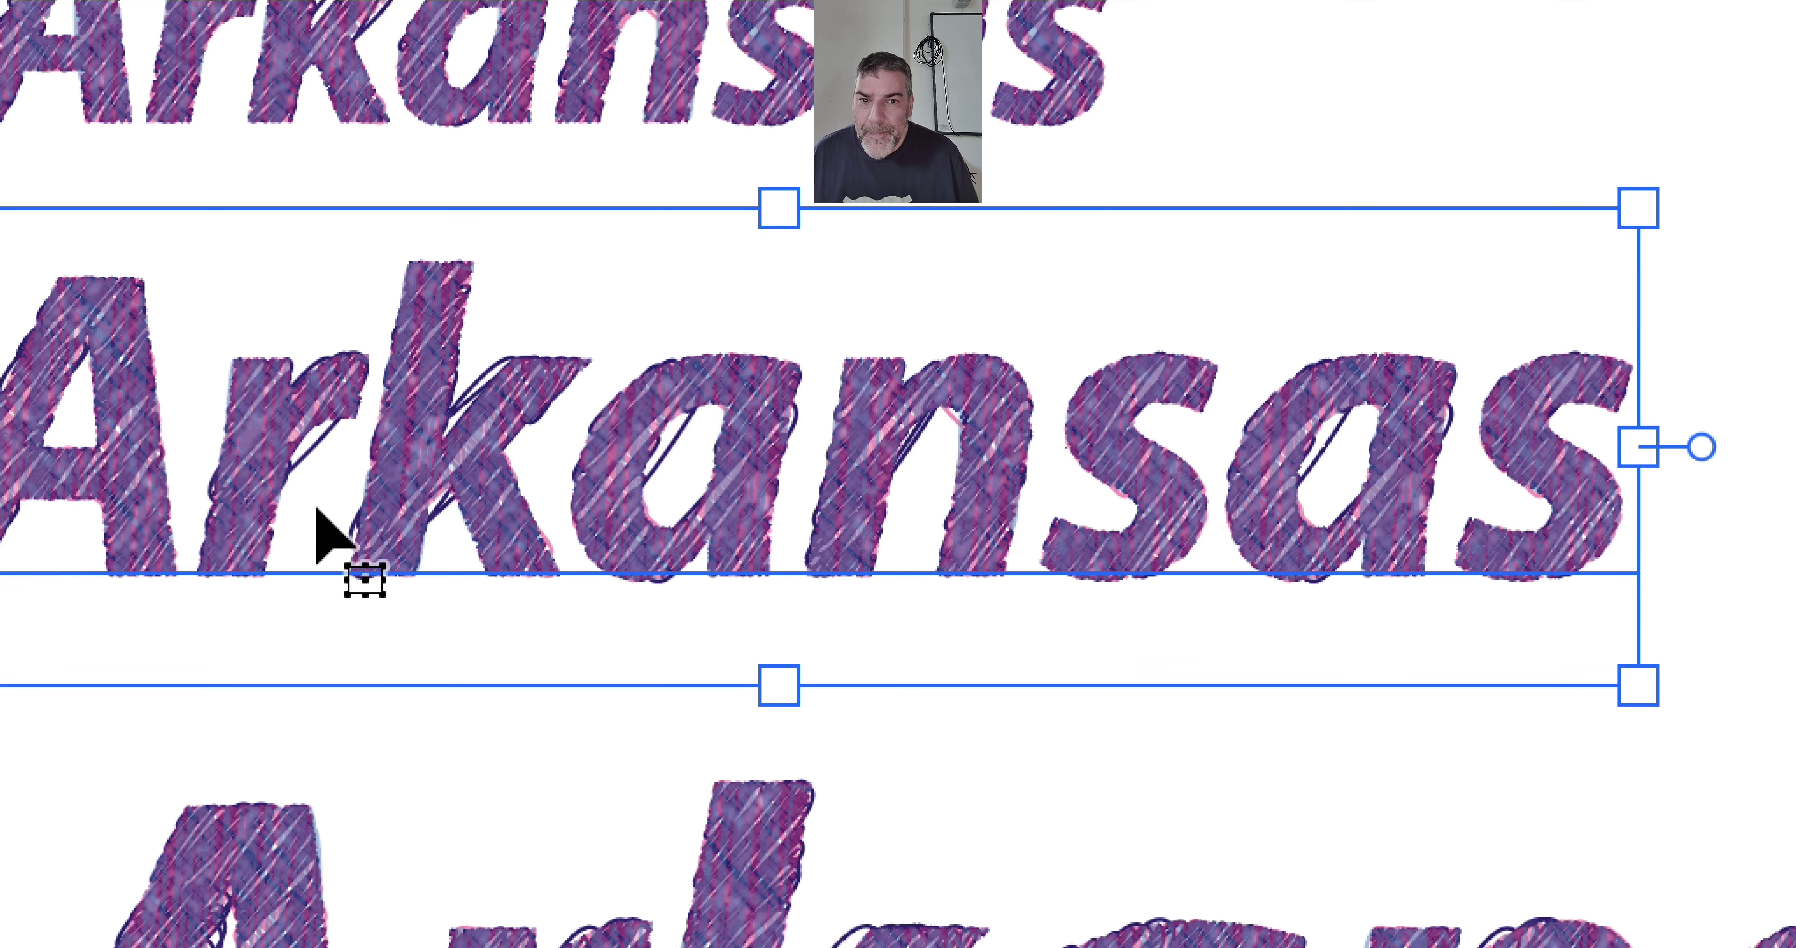
key("alt+super+8")
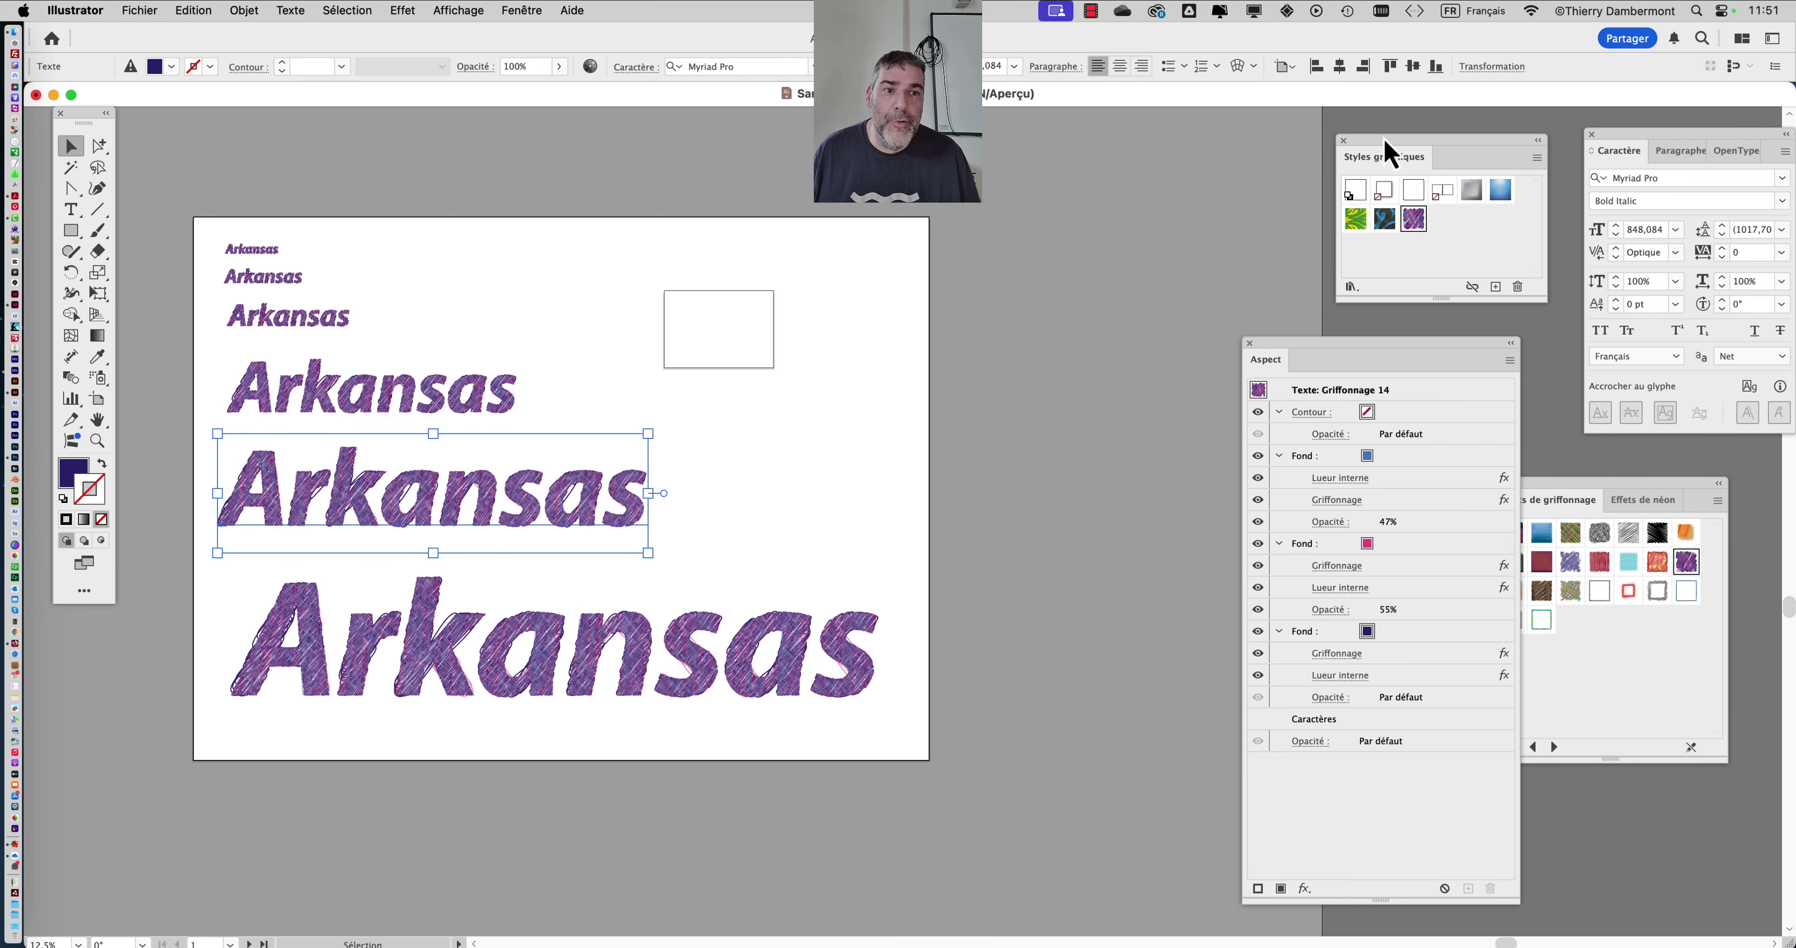
left_click_drag(1385, 139, 1034, 177)
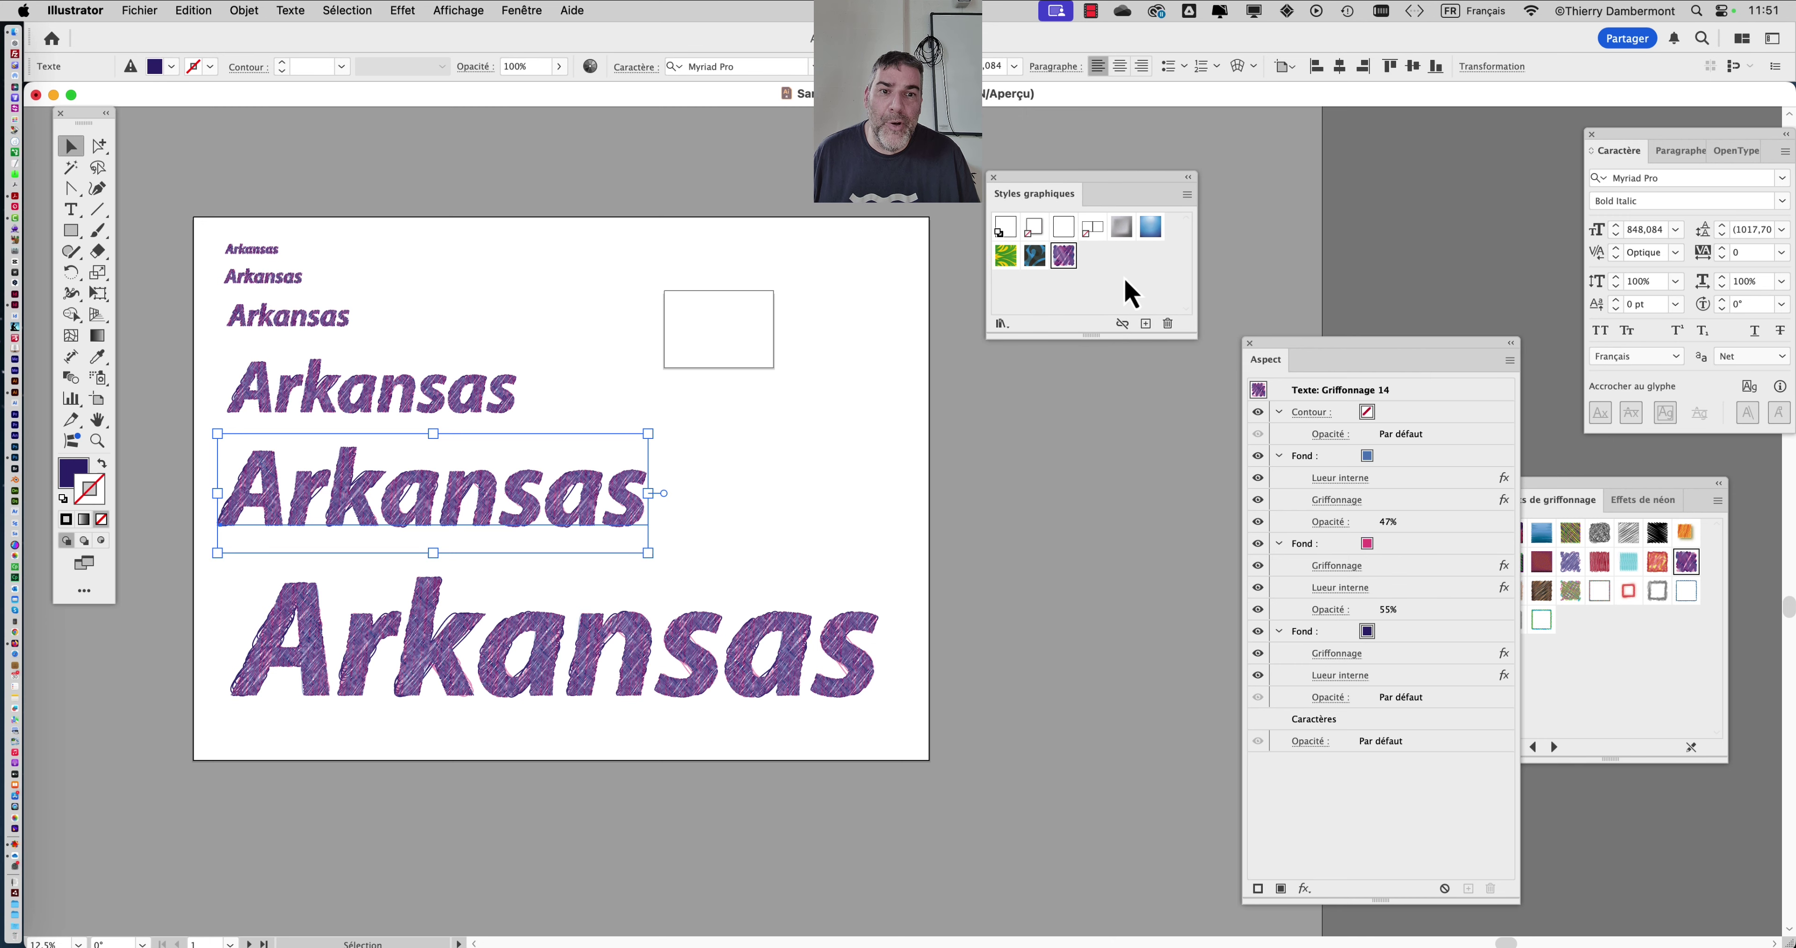
key("alt+super+8")
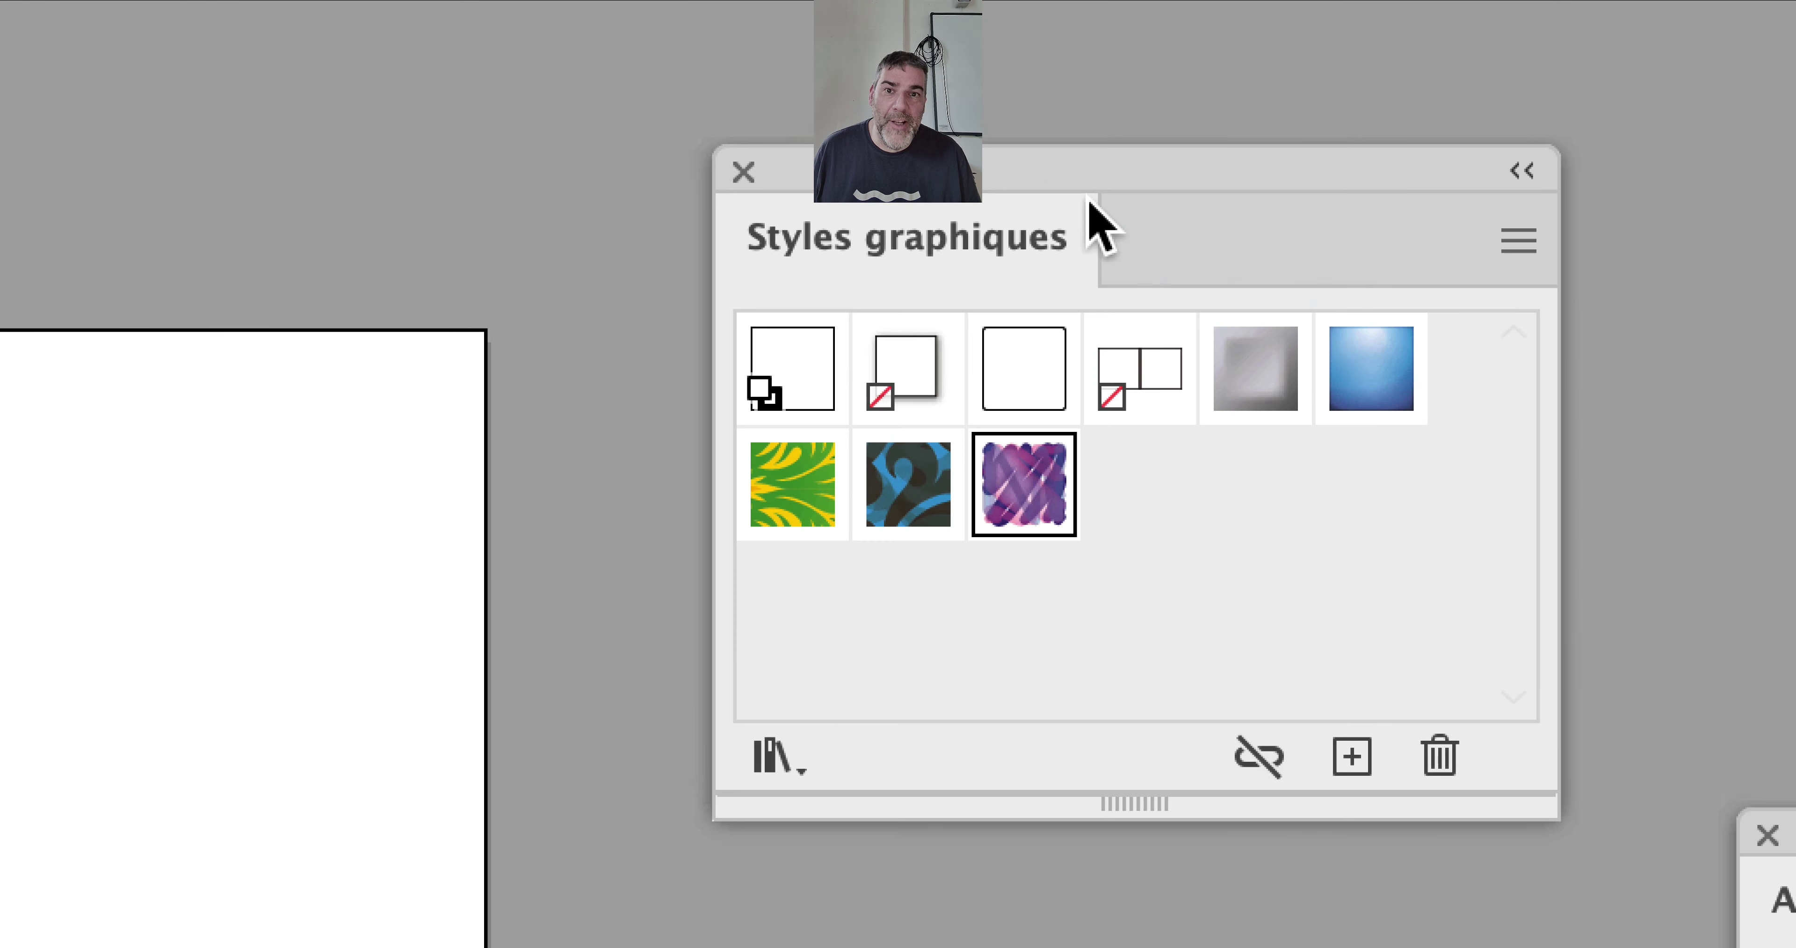
key("alt+super+8")
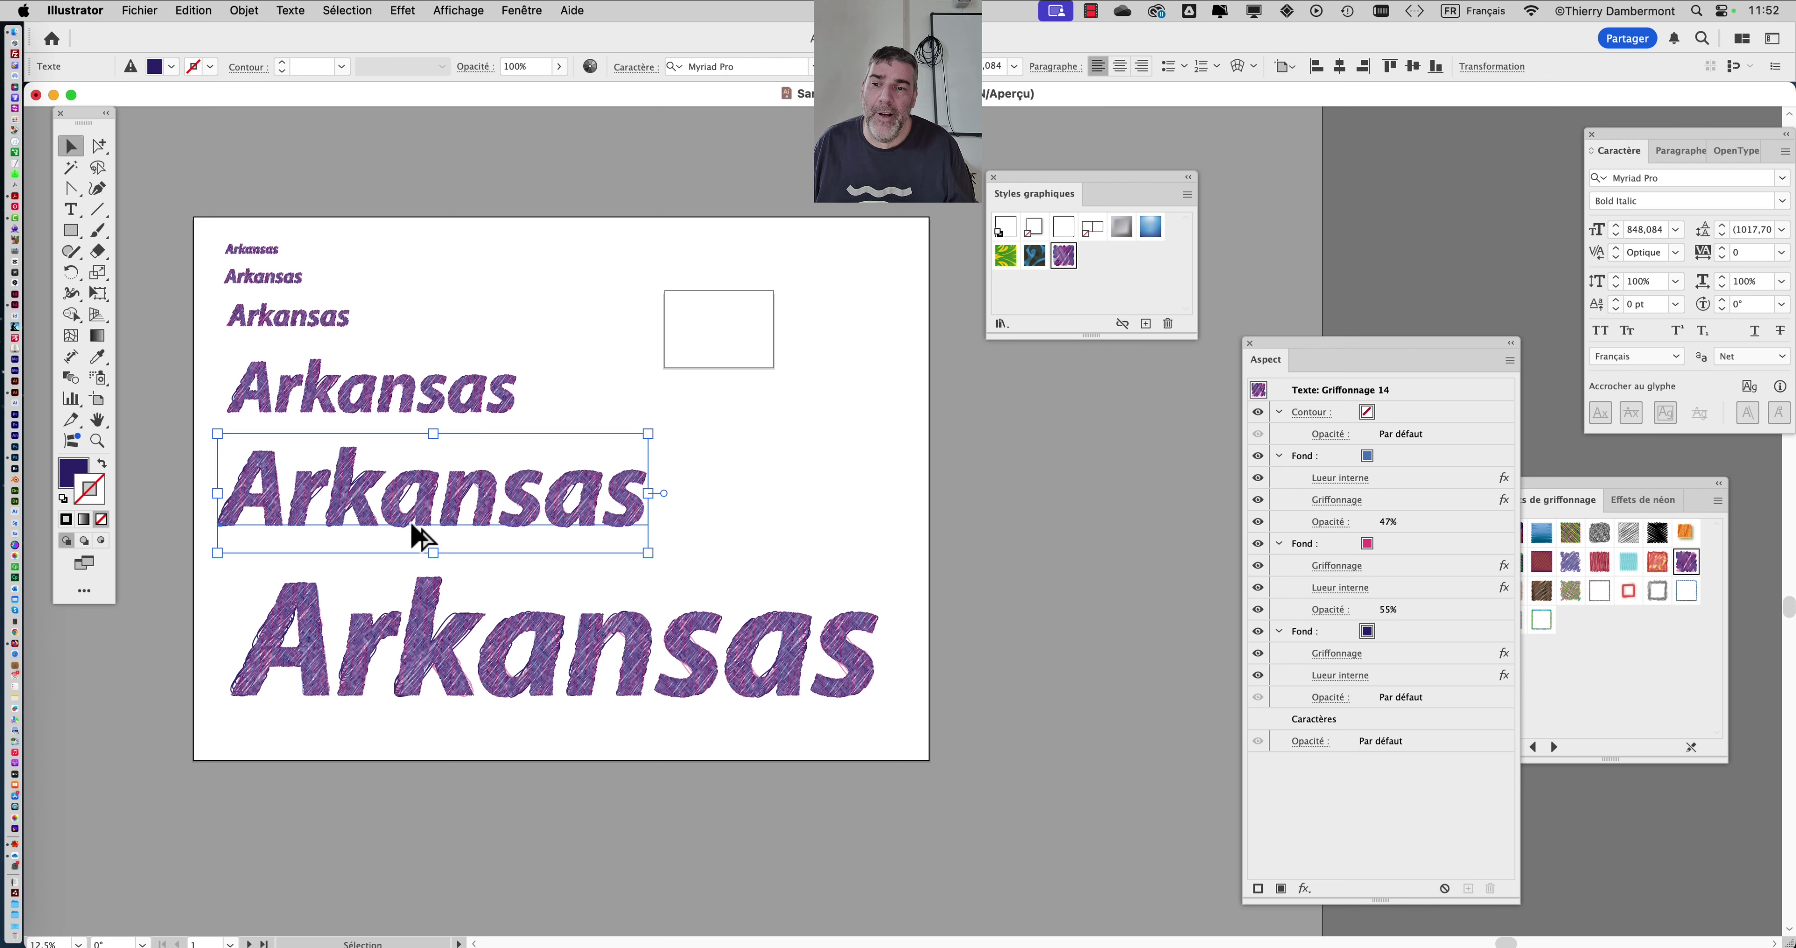
Compare the density and thickness of the scribble strokes across the Arkansas texts, from the second-largest to the smallest
scroll(399, 502, "up", 5)
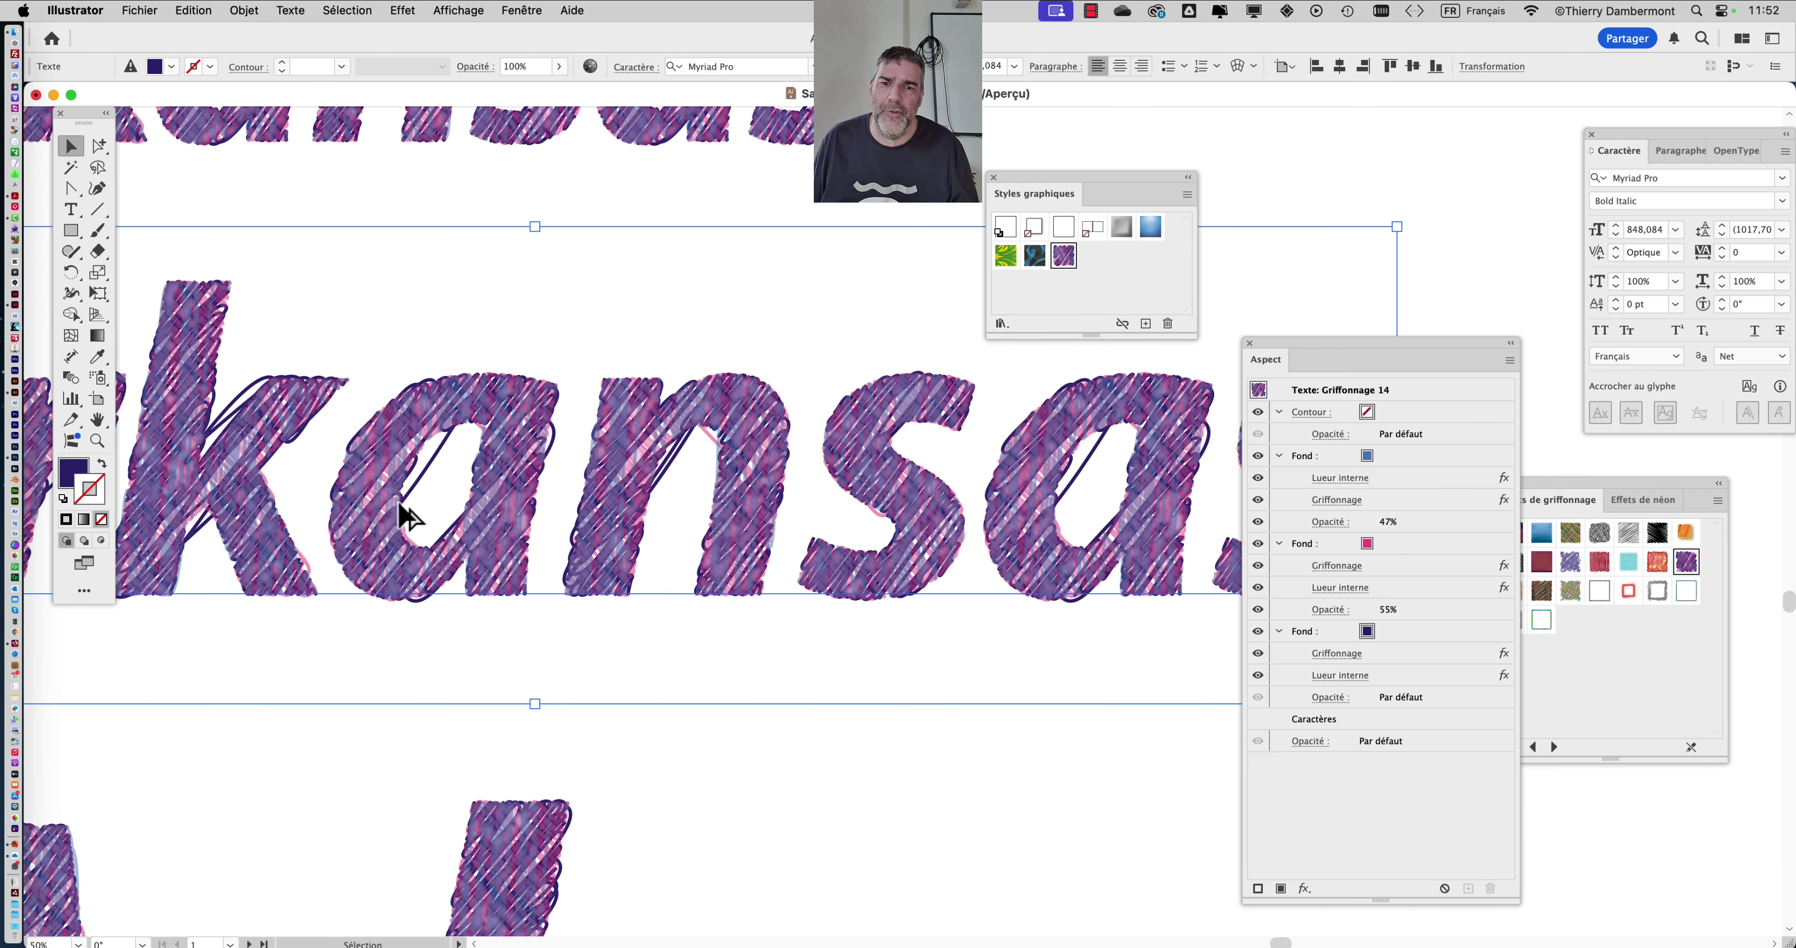
scroll(401, 512, "down", 5)
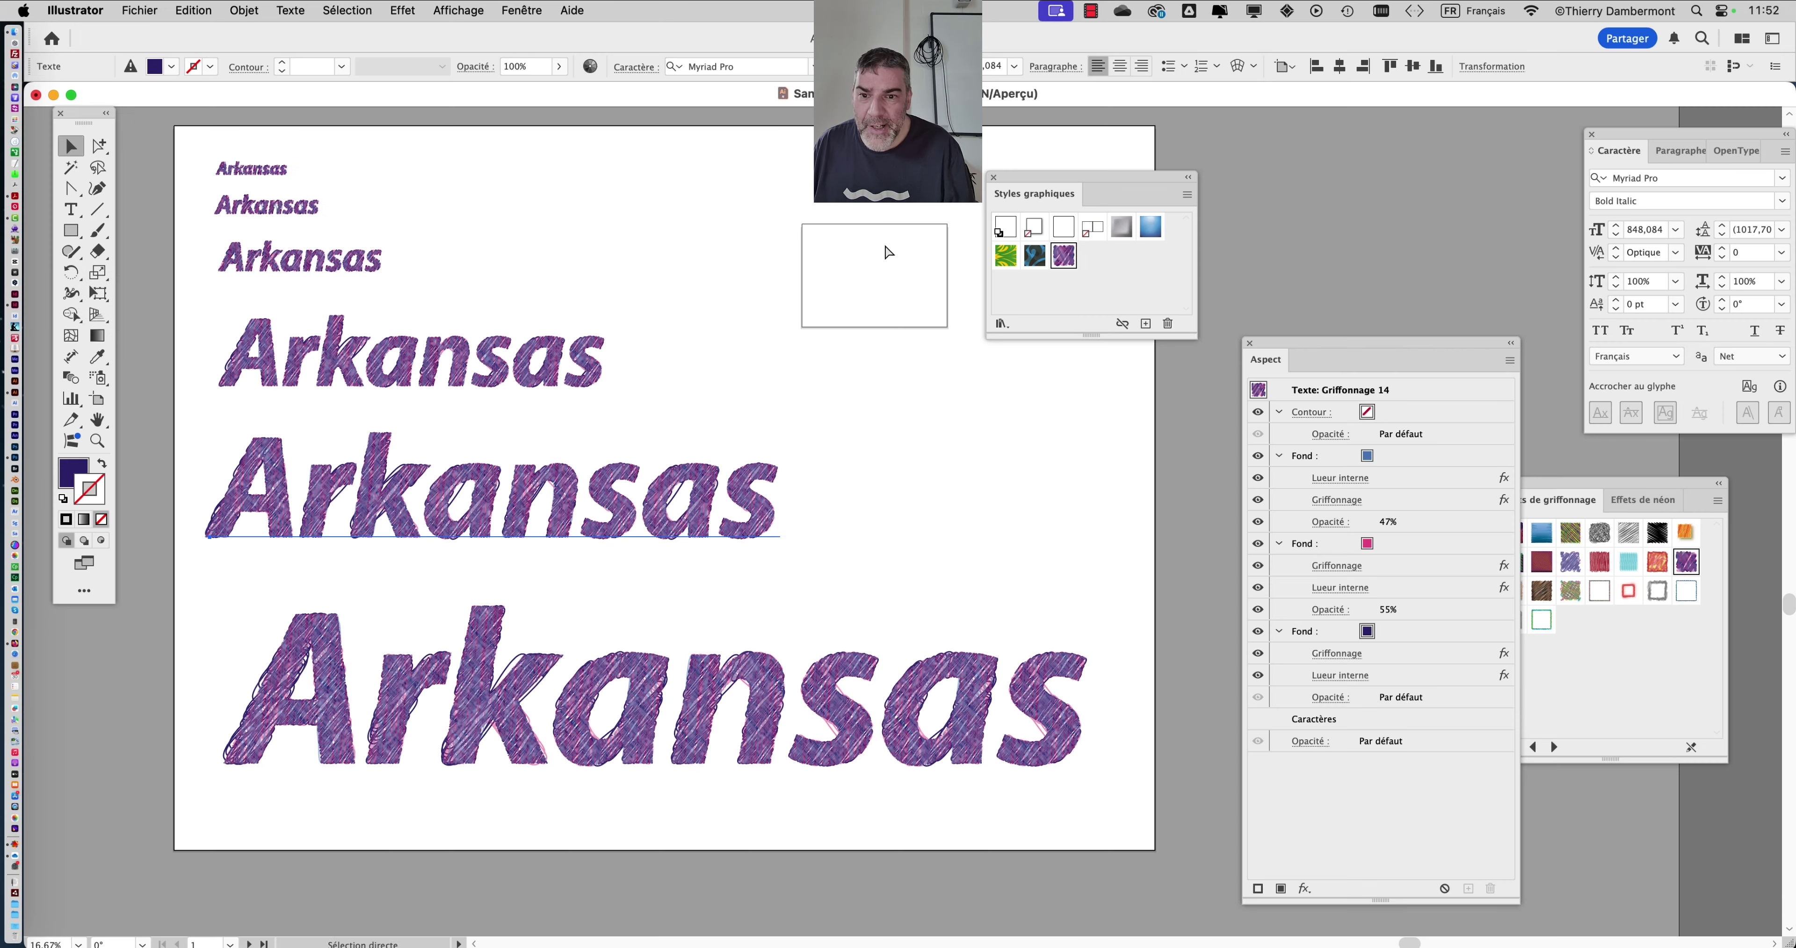
left_click(395, 443)
scroll(261, 467, "up", 3)
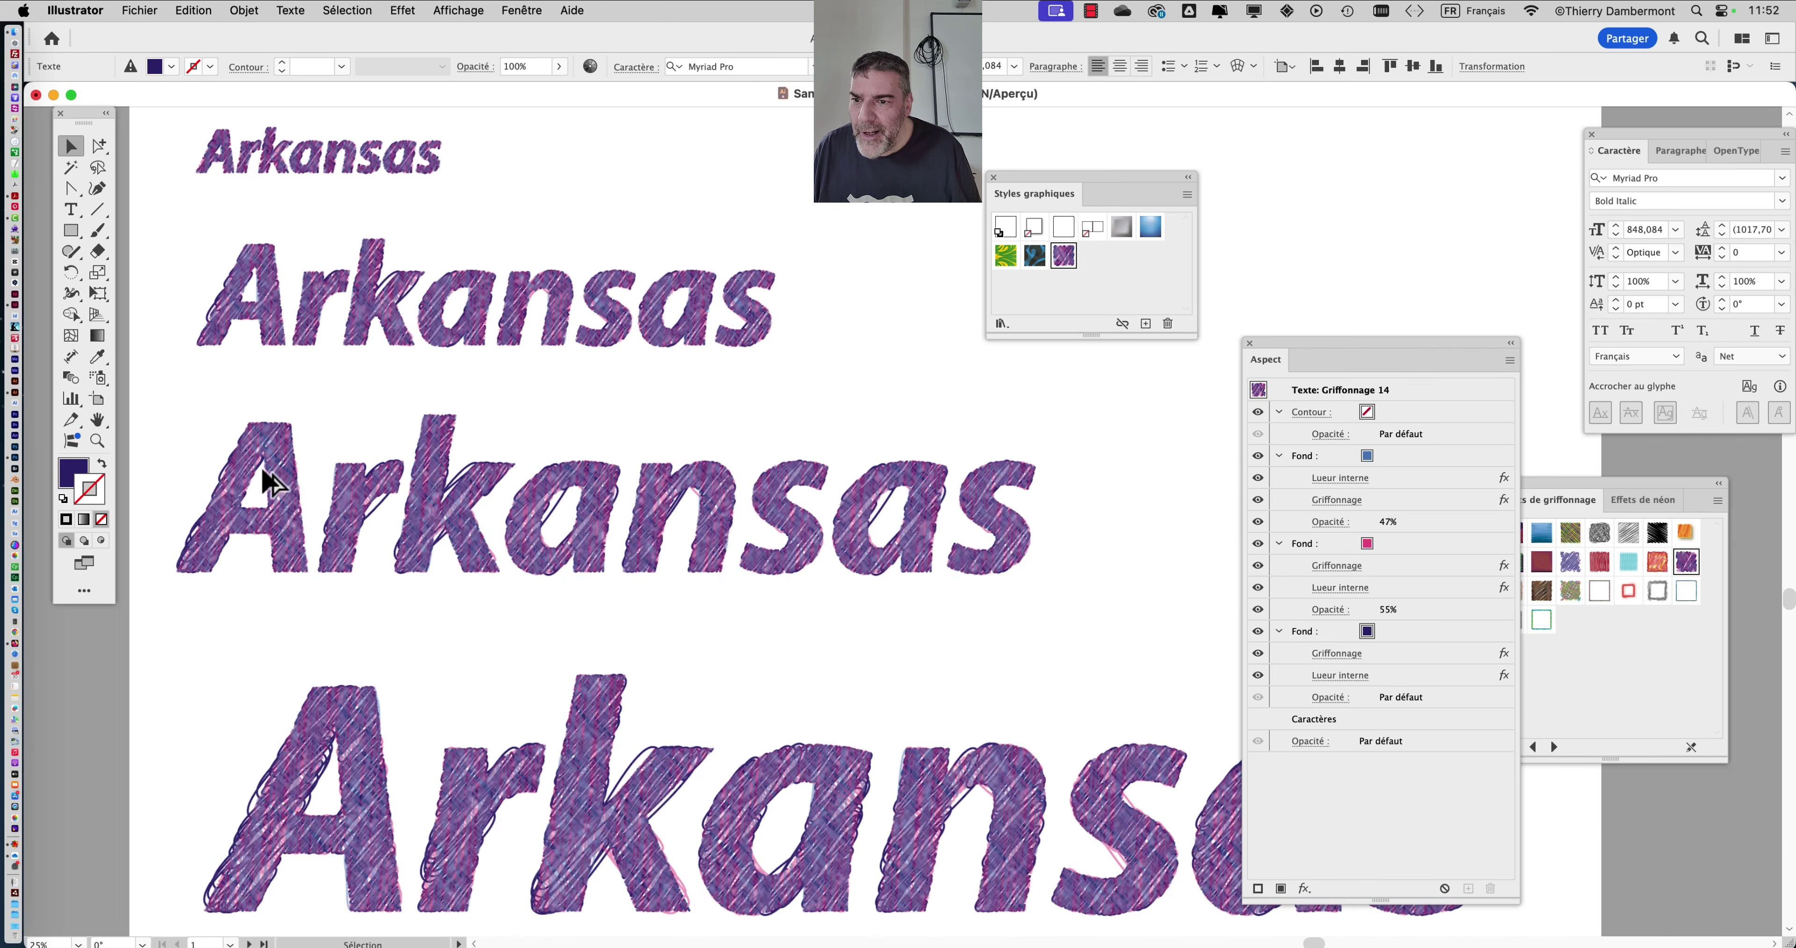
left_click_drag(373, 268, 453, 428)
scroll(343, 298, "up", 4)
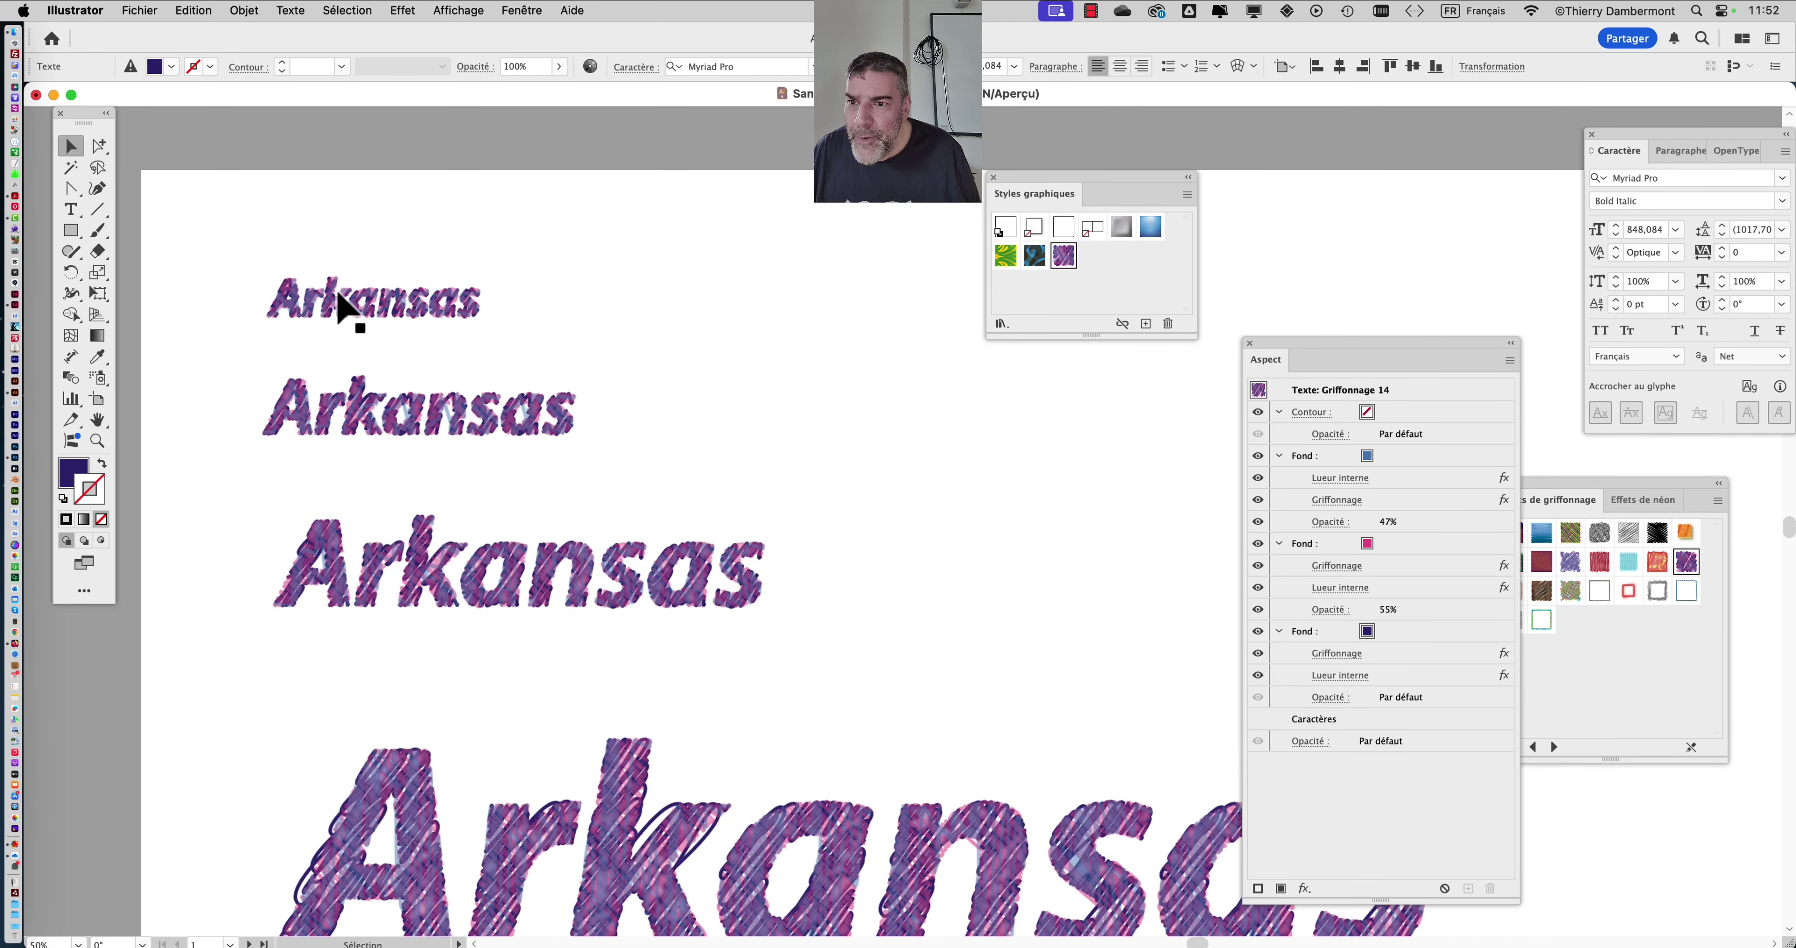
scroll(332, 296, "up", 2)
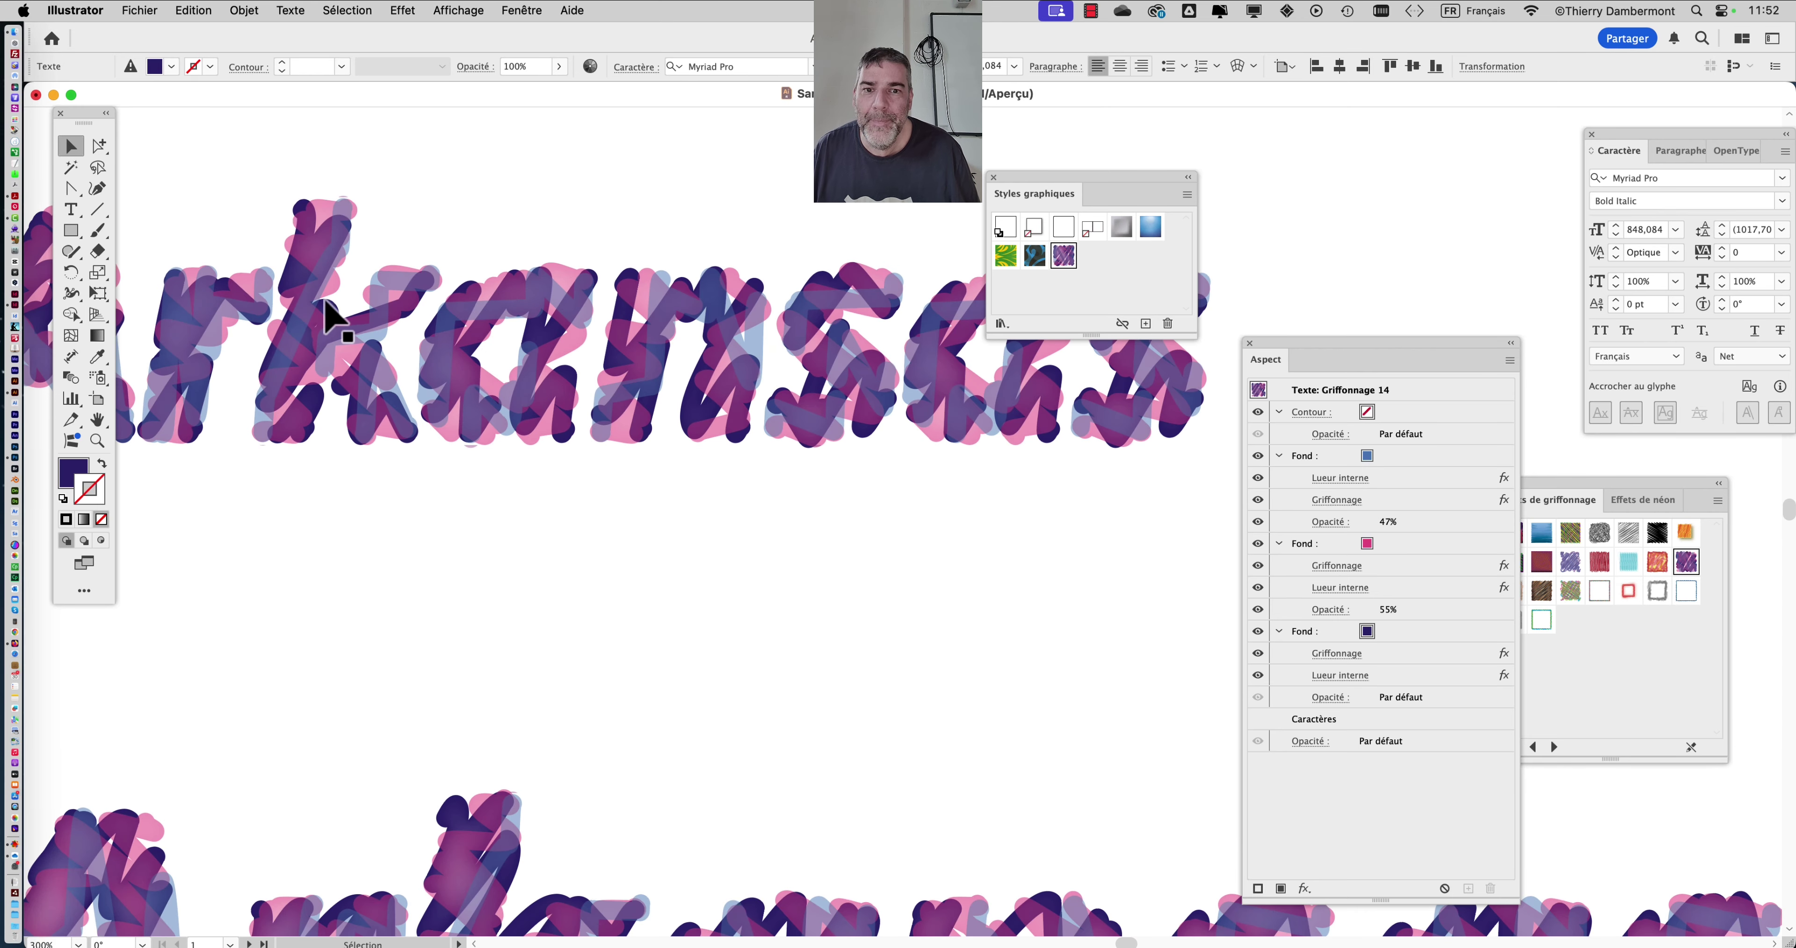
scroll(328, 317, "down", 2)
scroll(388, 325, "down", 3)
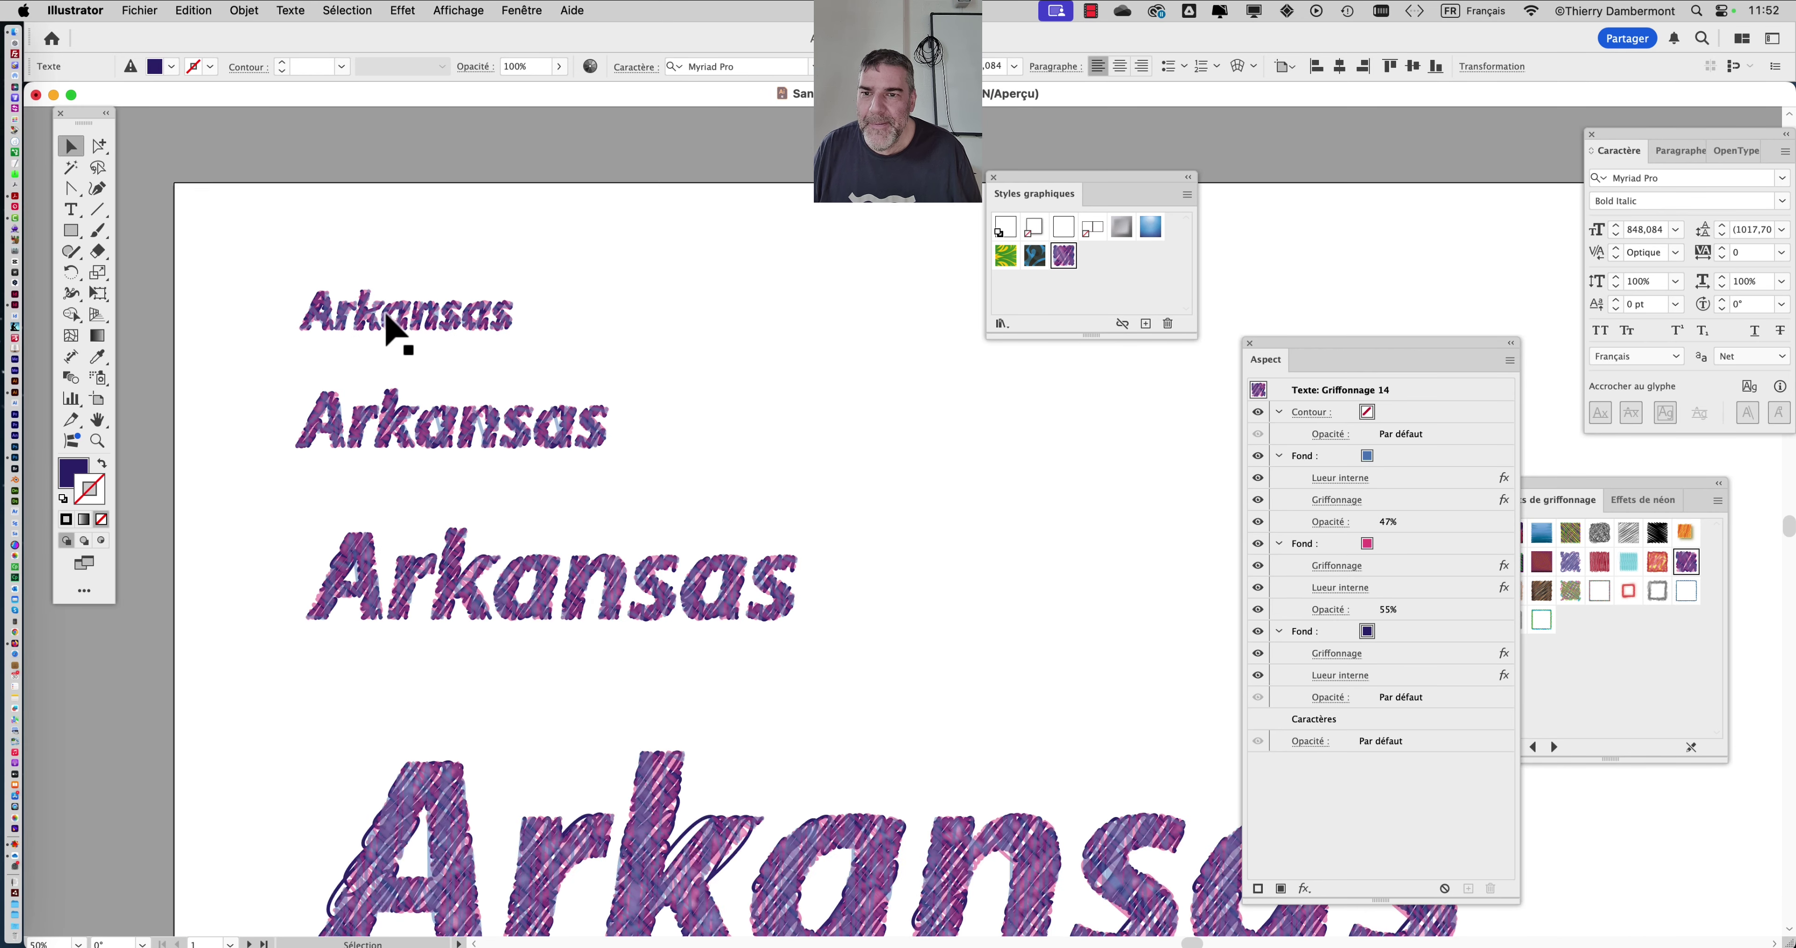
scroll(385, 316, "down", 1)
left_click_drag(469, 448, 441, 149)
scroll(492, 507, "down", 1)
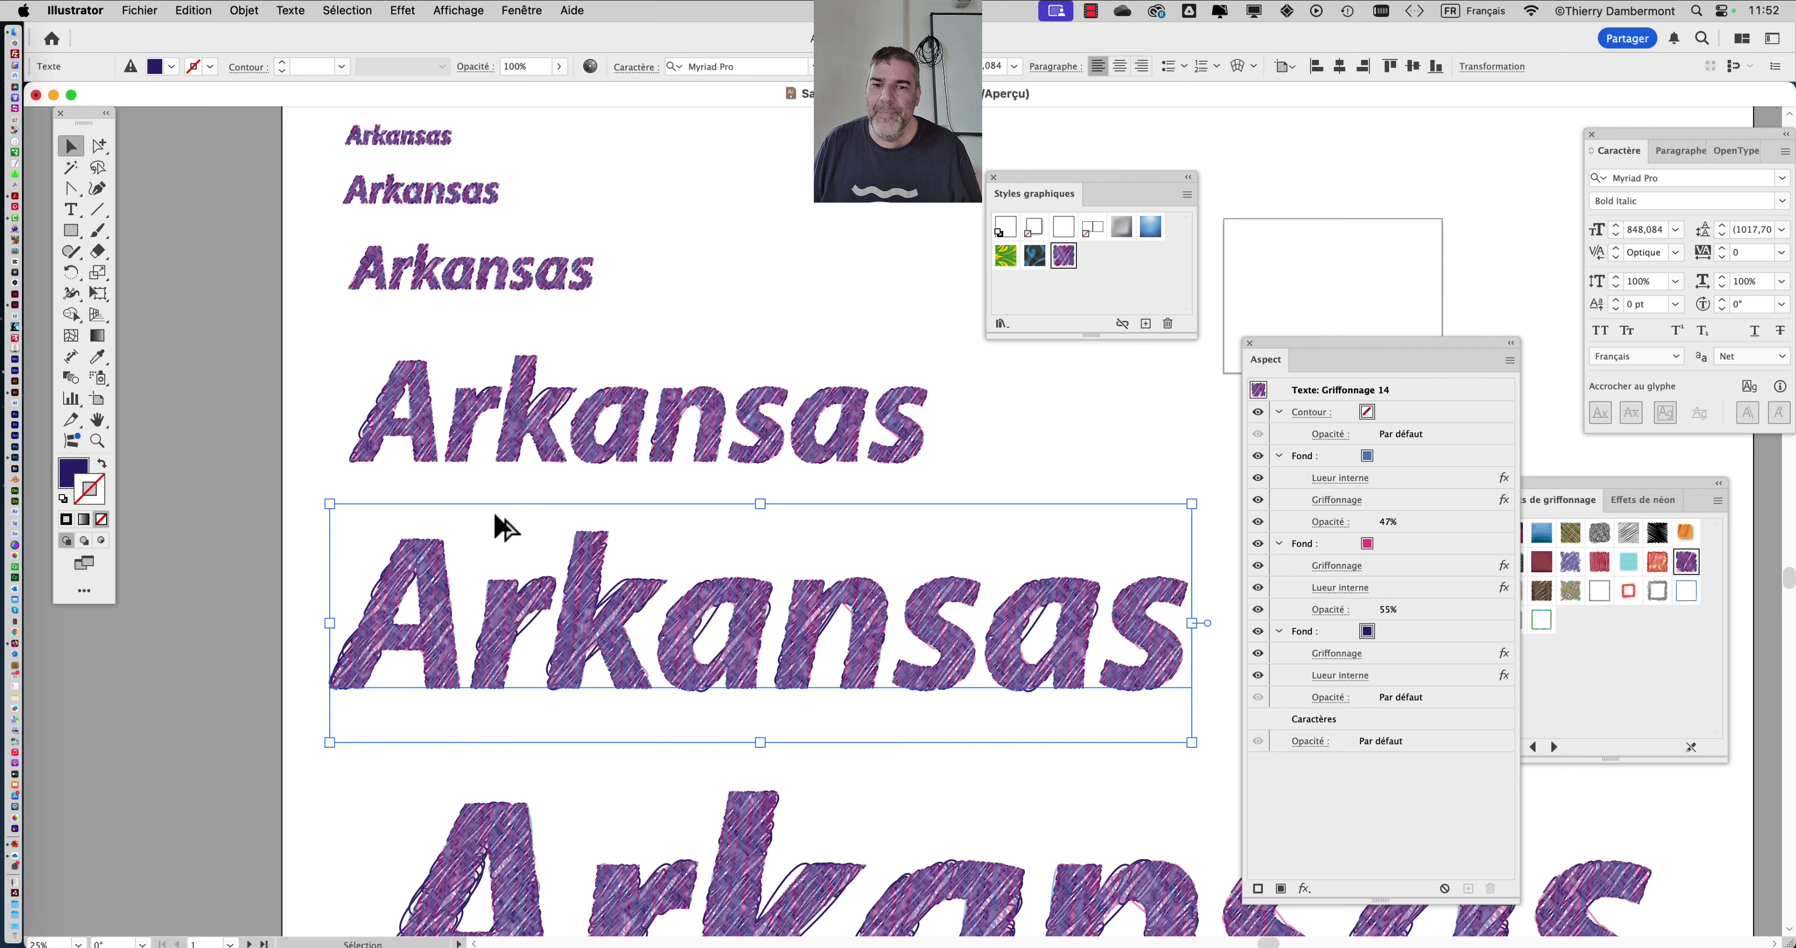
scroll(472, 593, "down", 3)
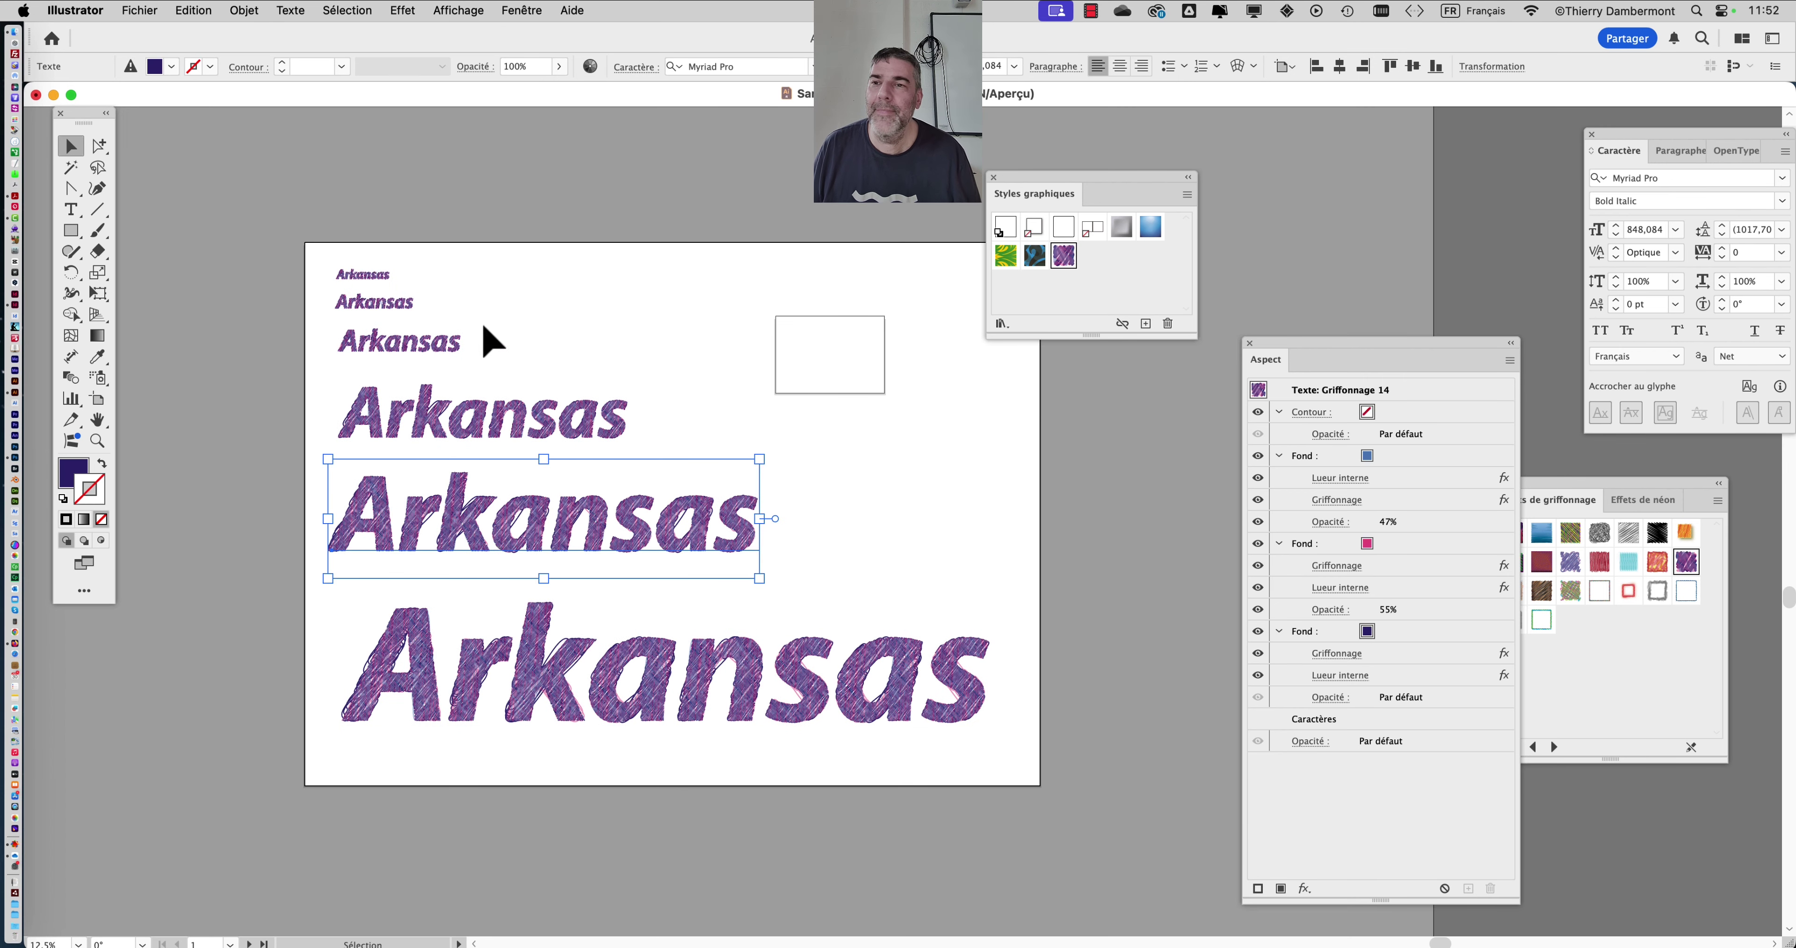
Enable Mettre à l'échelle les contours et les effets in the general preferences
left_click(66, 17)
mouse_move(168, 66)
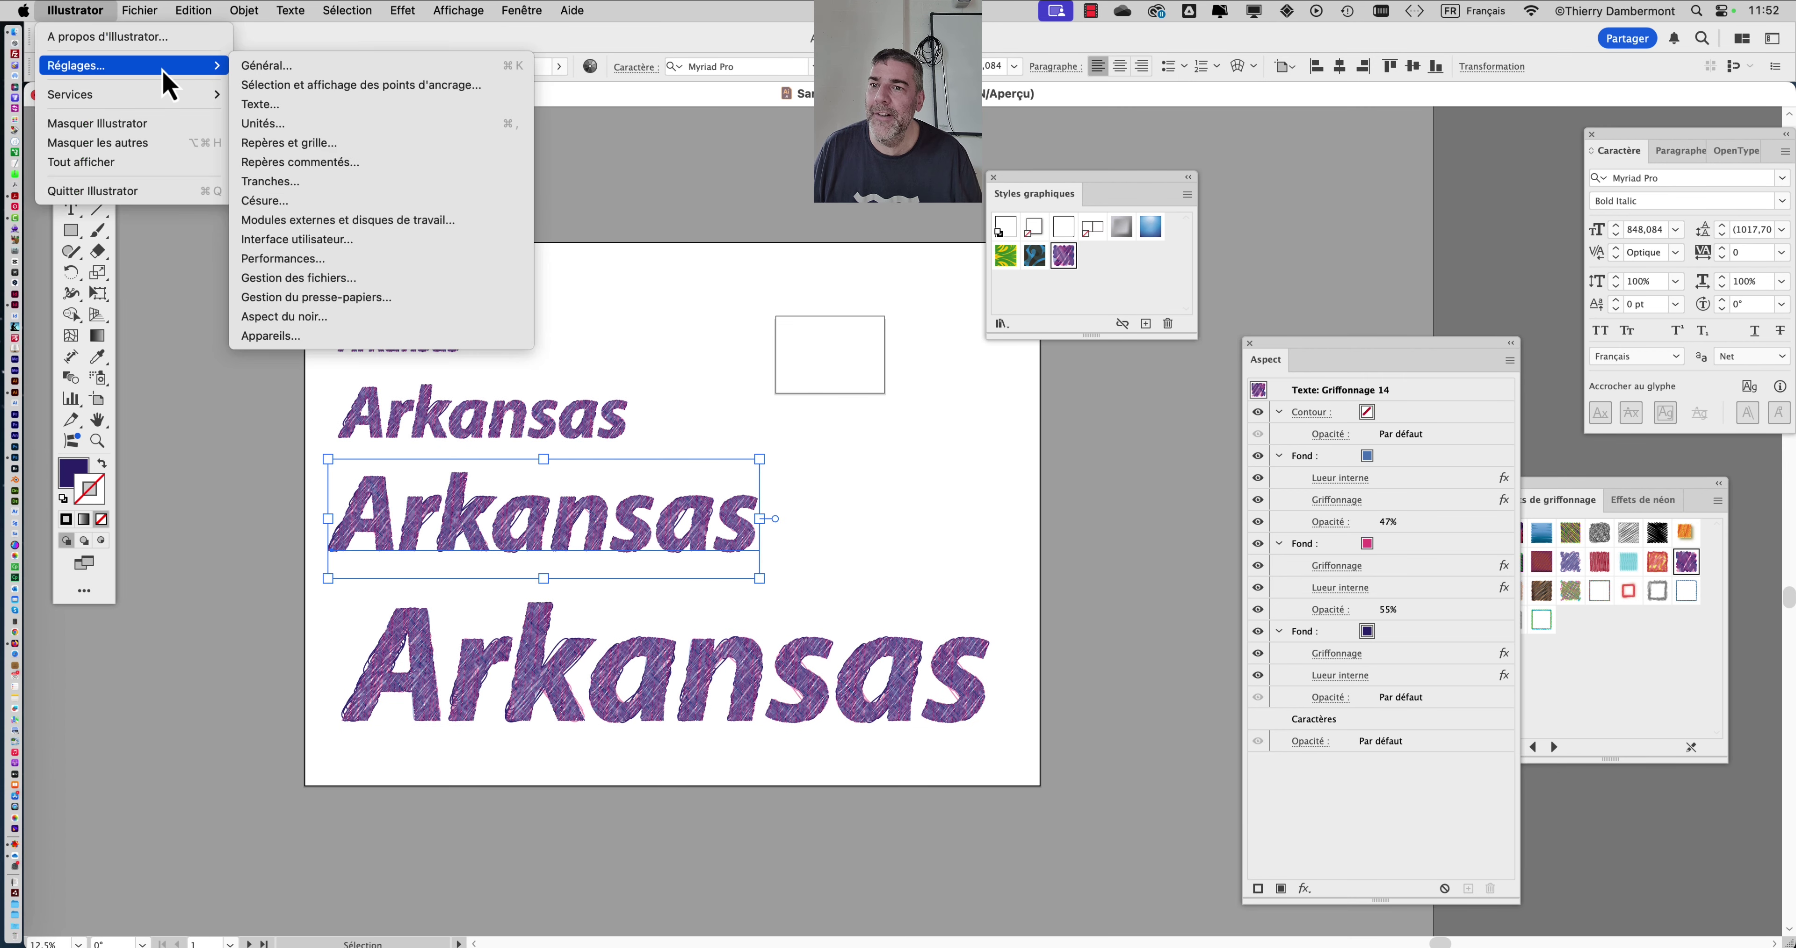
left_click(294, 69)
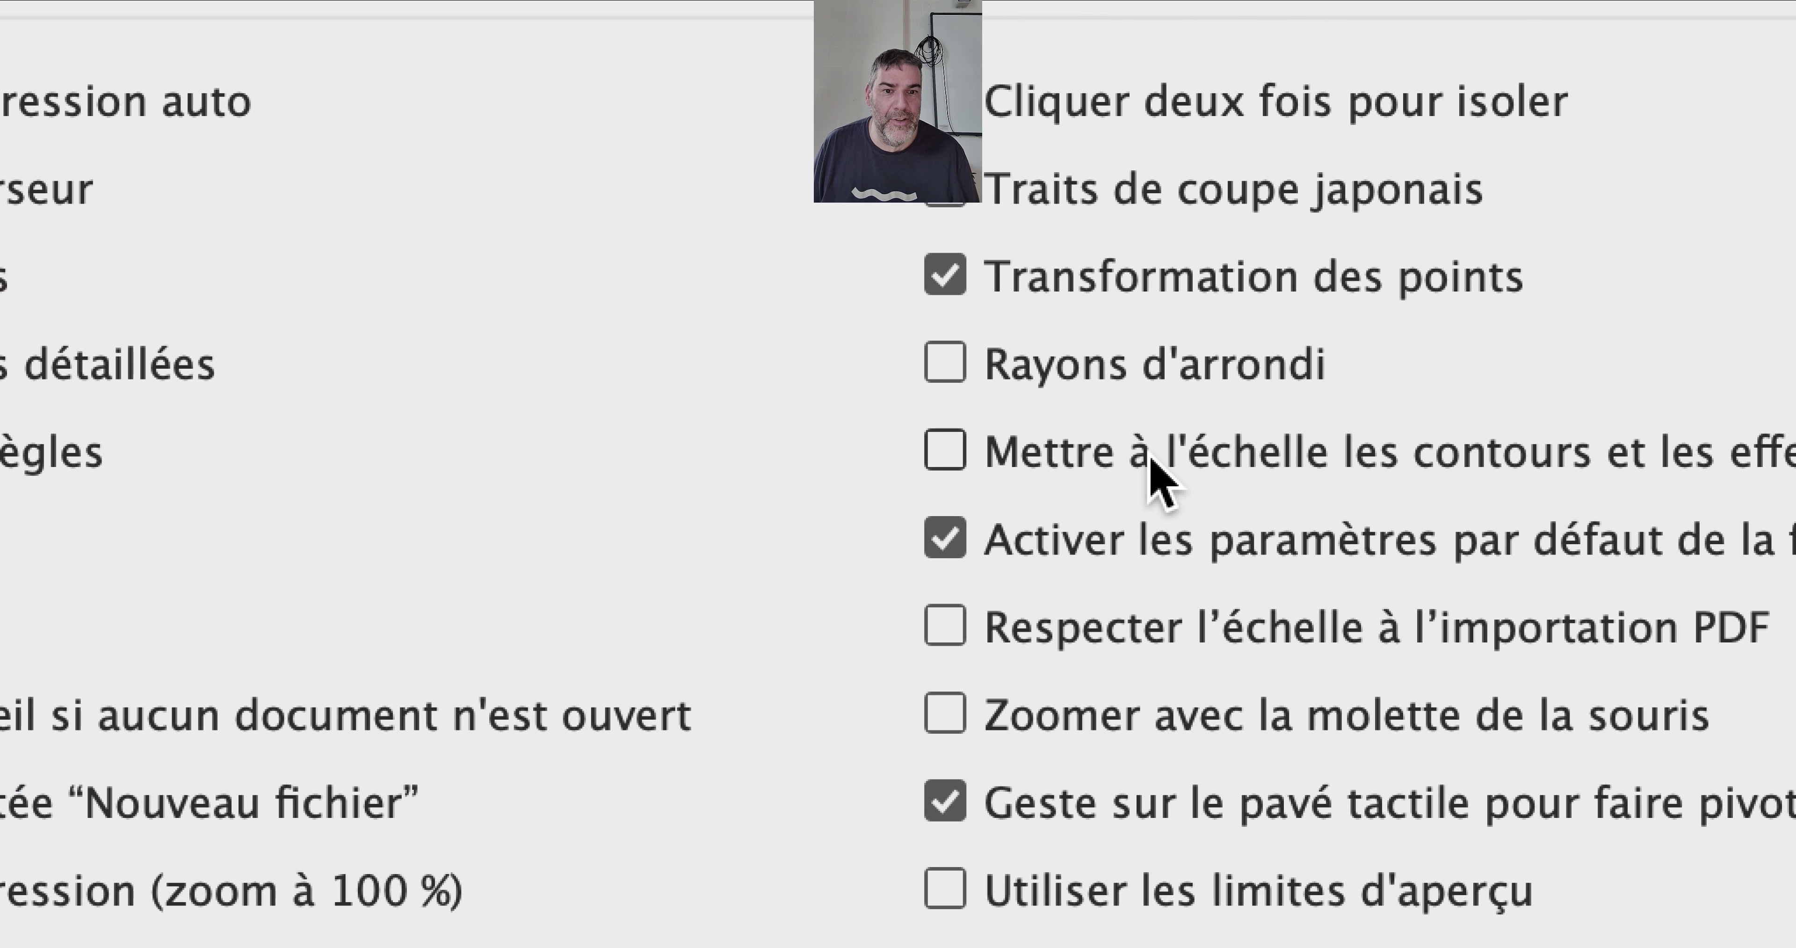
left_click(1151, 460)
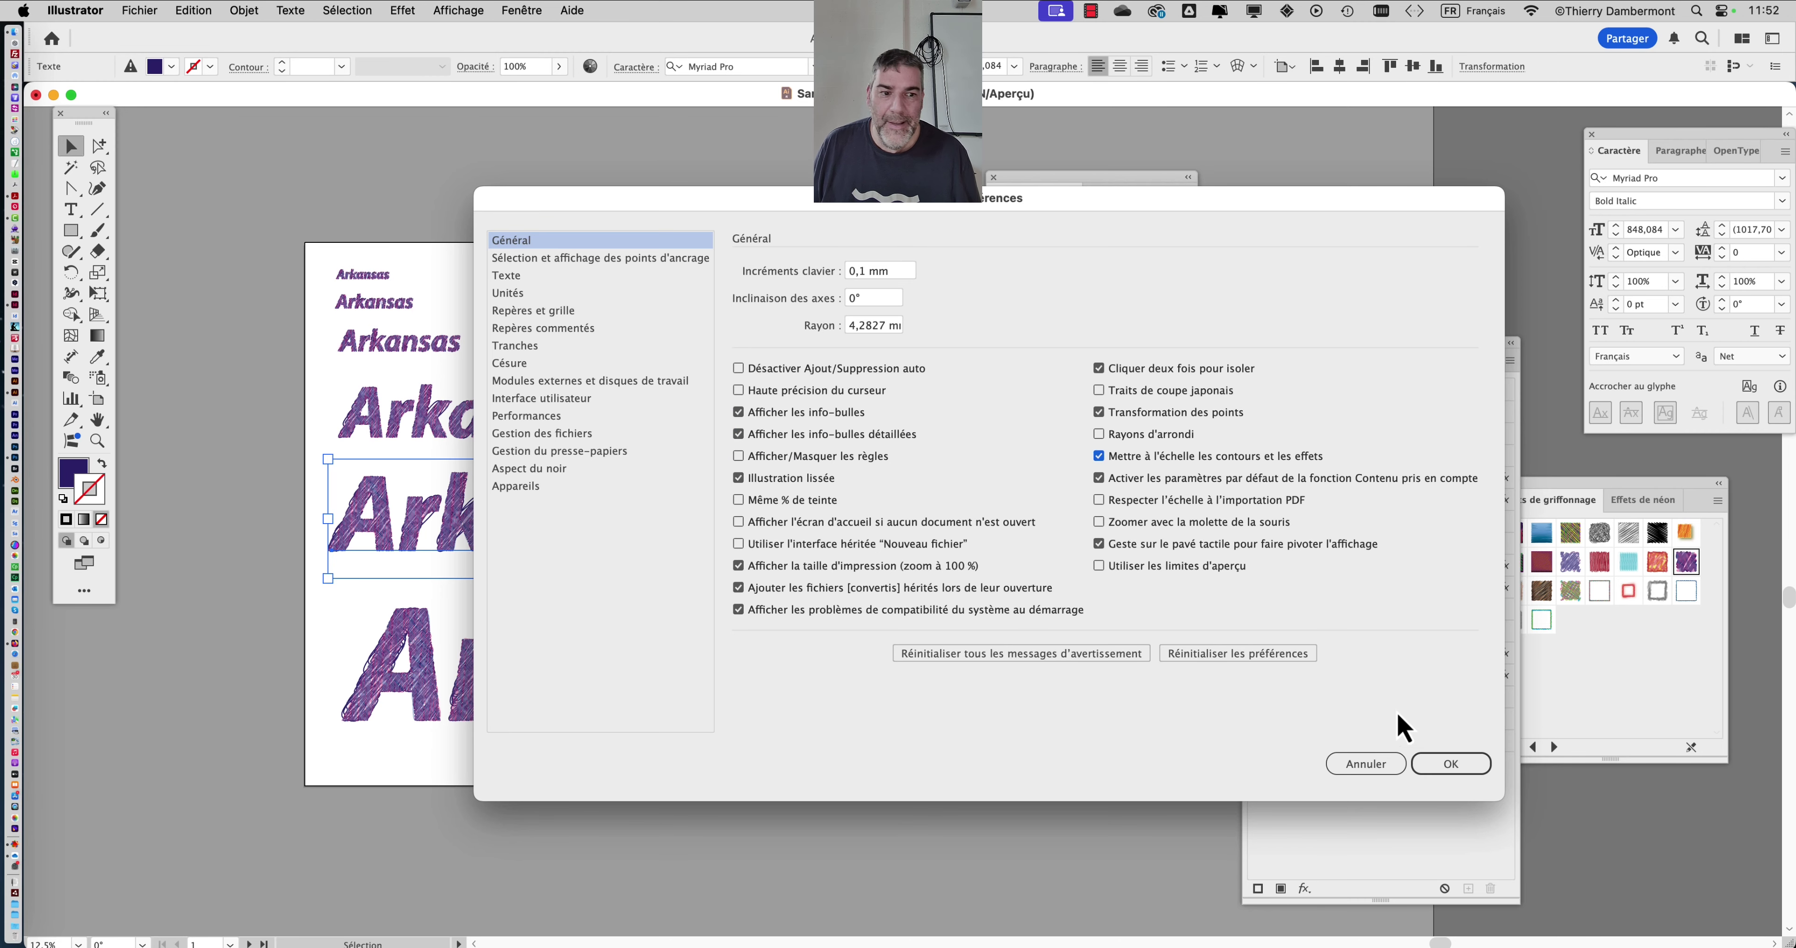
left_click(1460, 766)
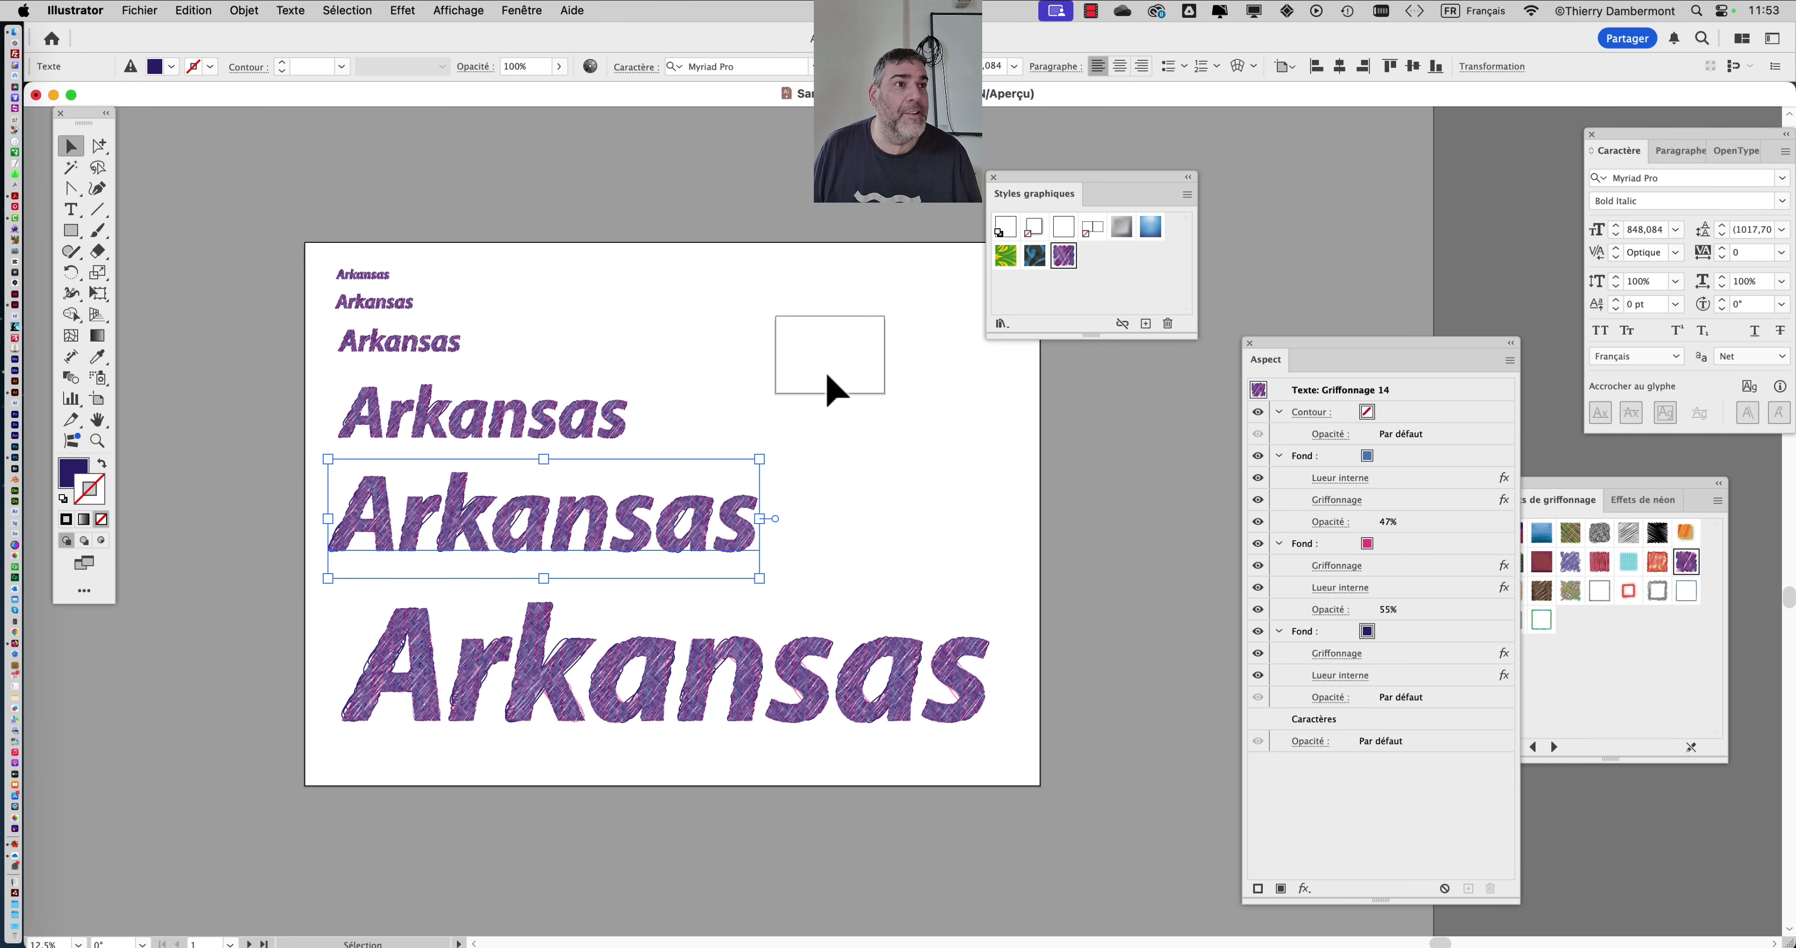
Reposition the Aspect panel and check the blue fill's Lueur interne settings on the second-largest Arkansas text
left_click_drag(1317, 343, 1332, 190)
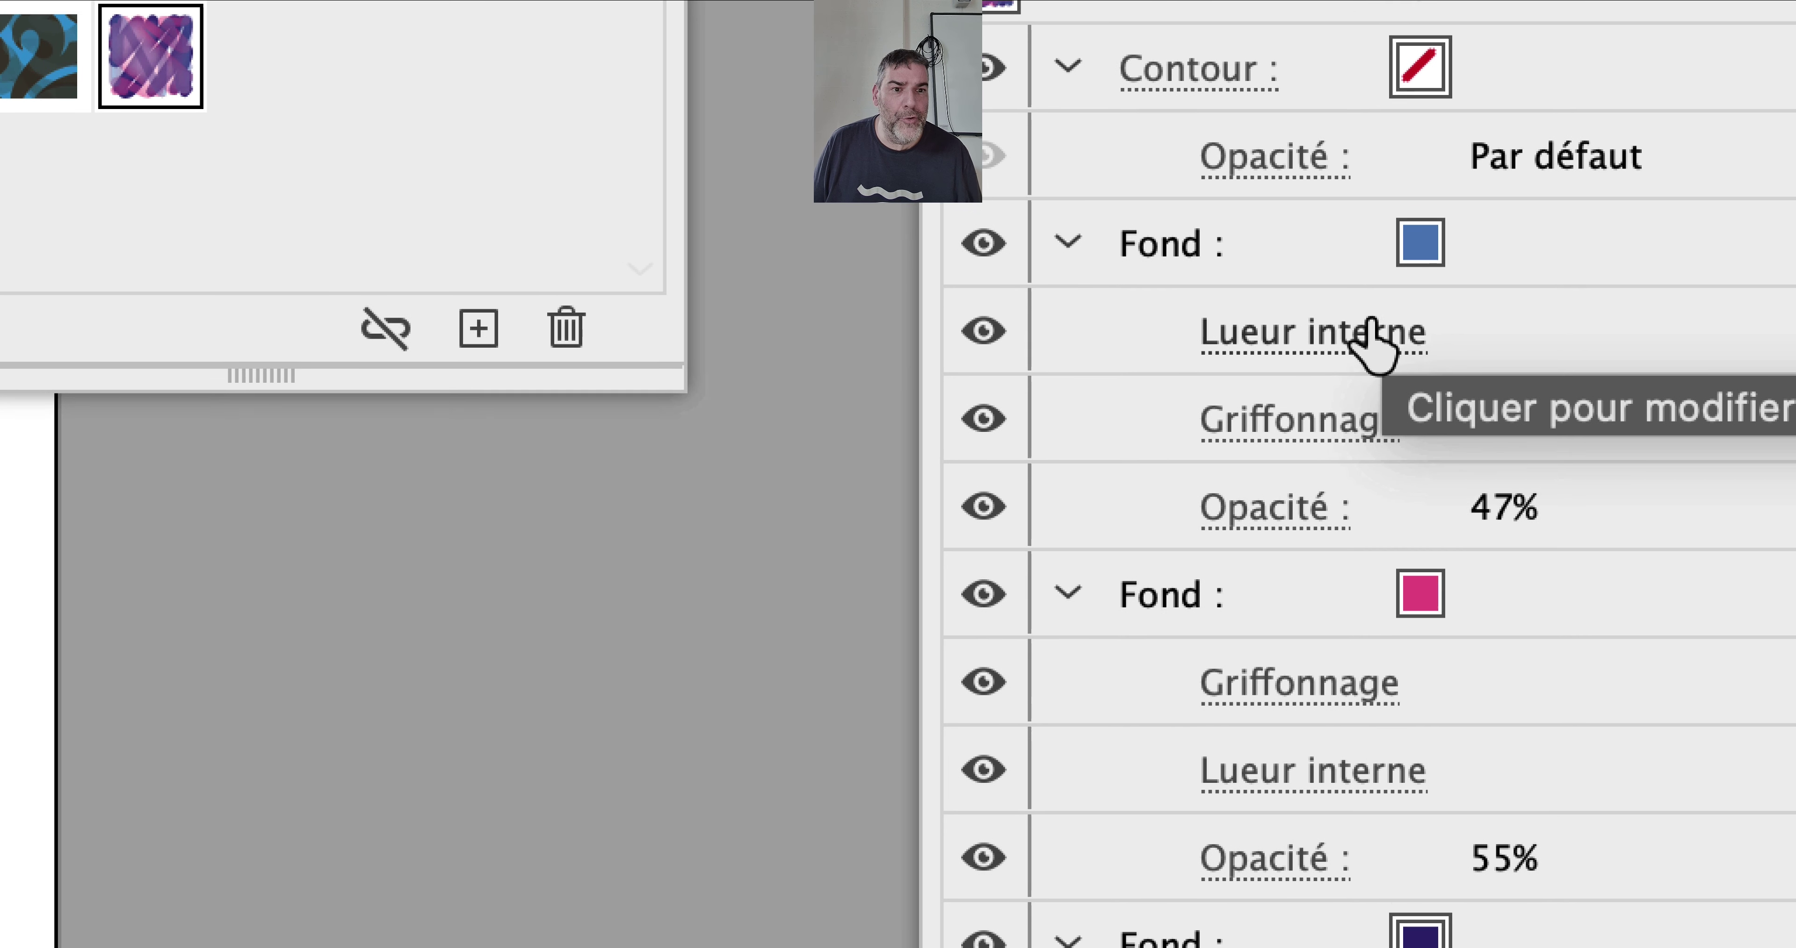
left_click(1360, 341)
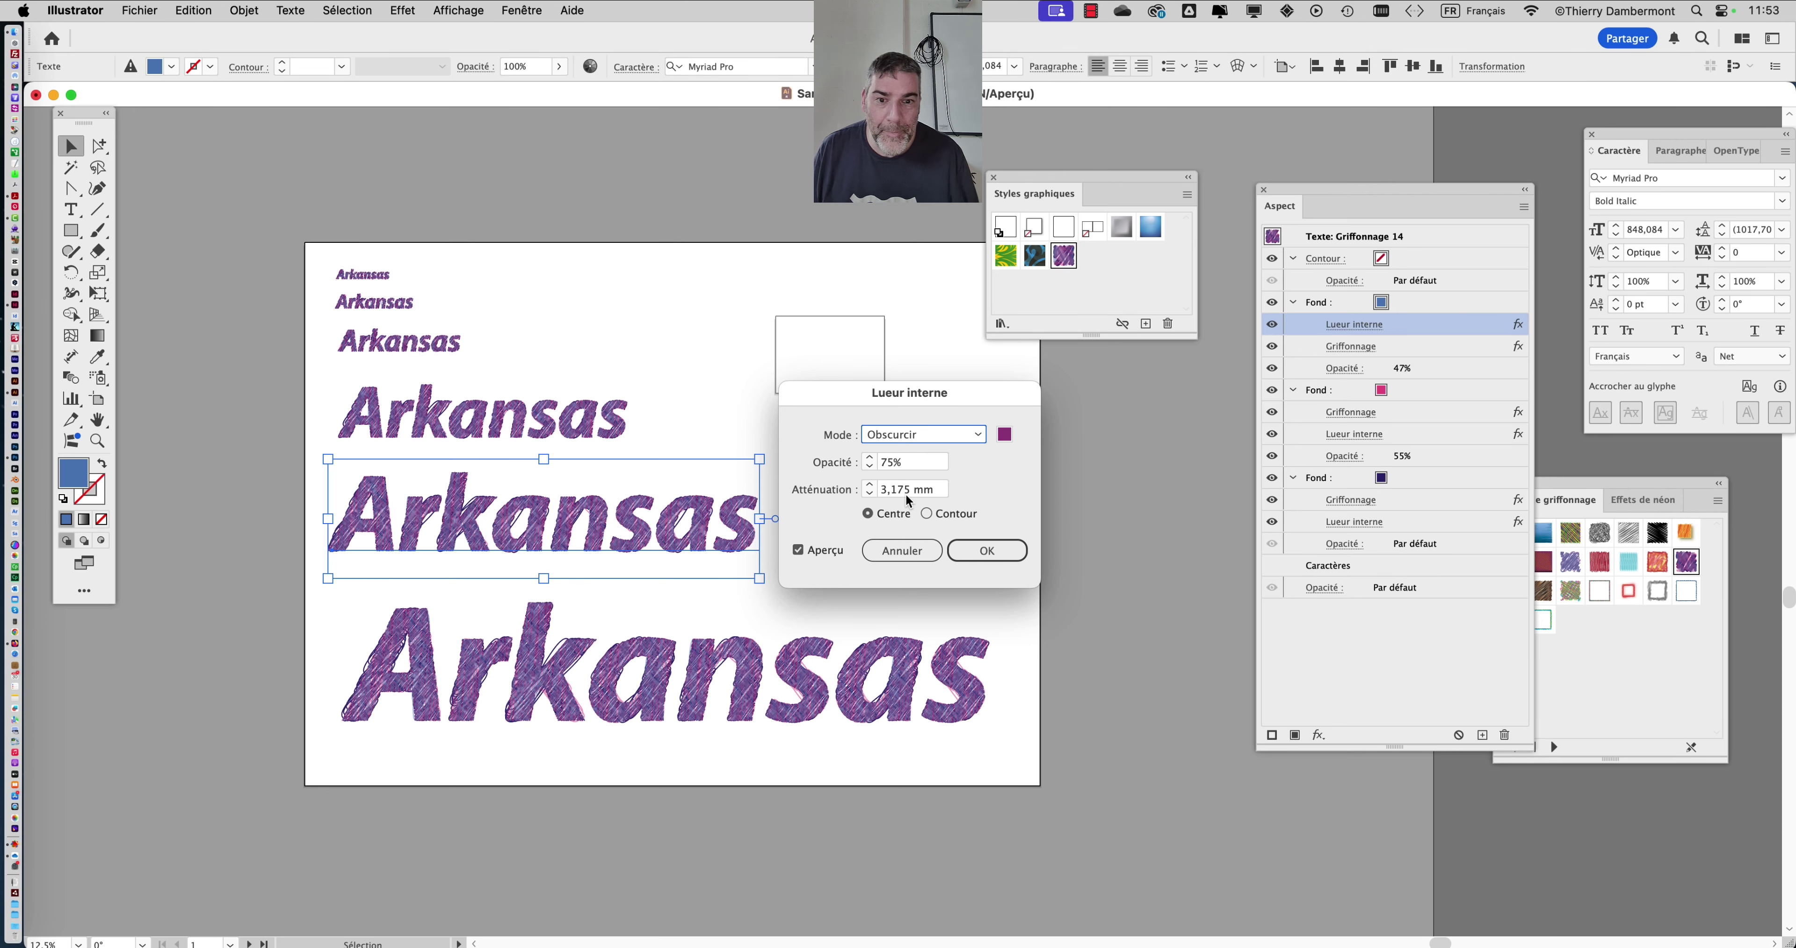
left_click(969, 725)
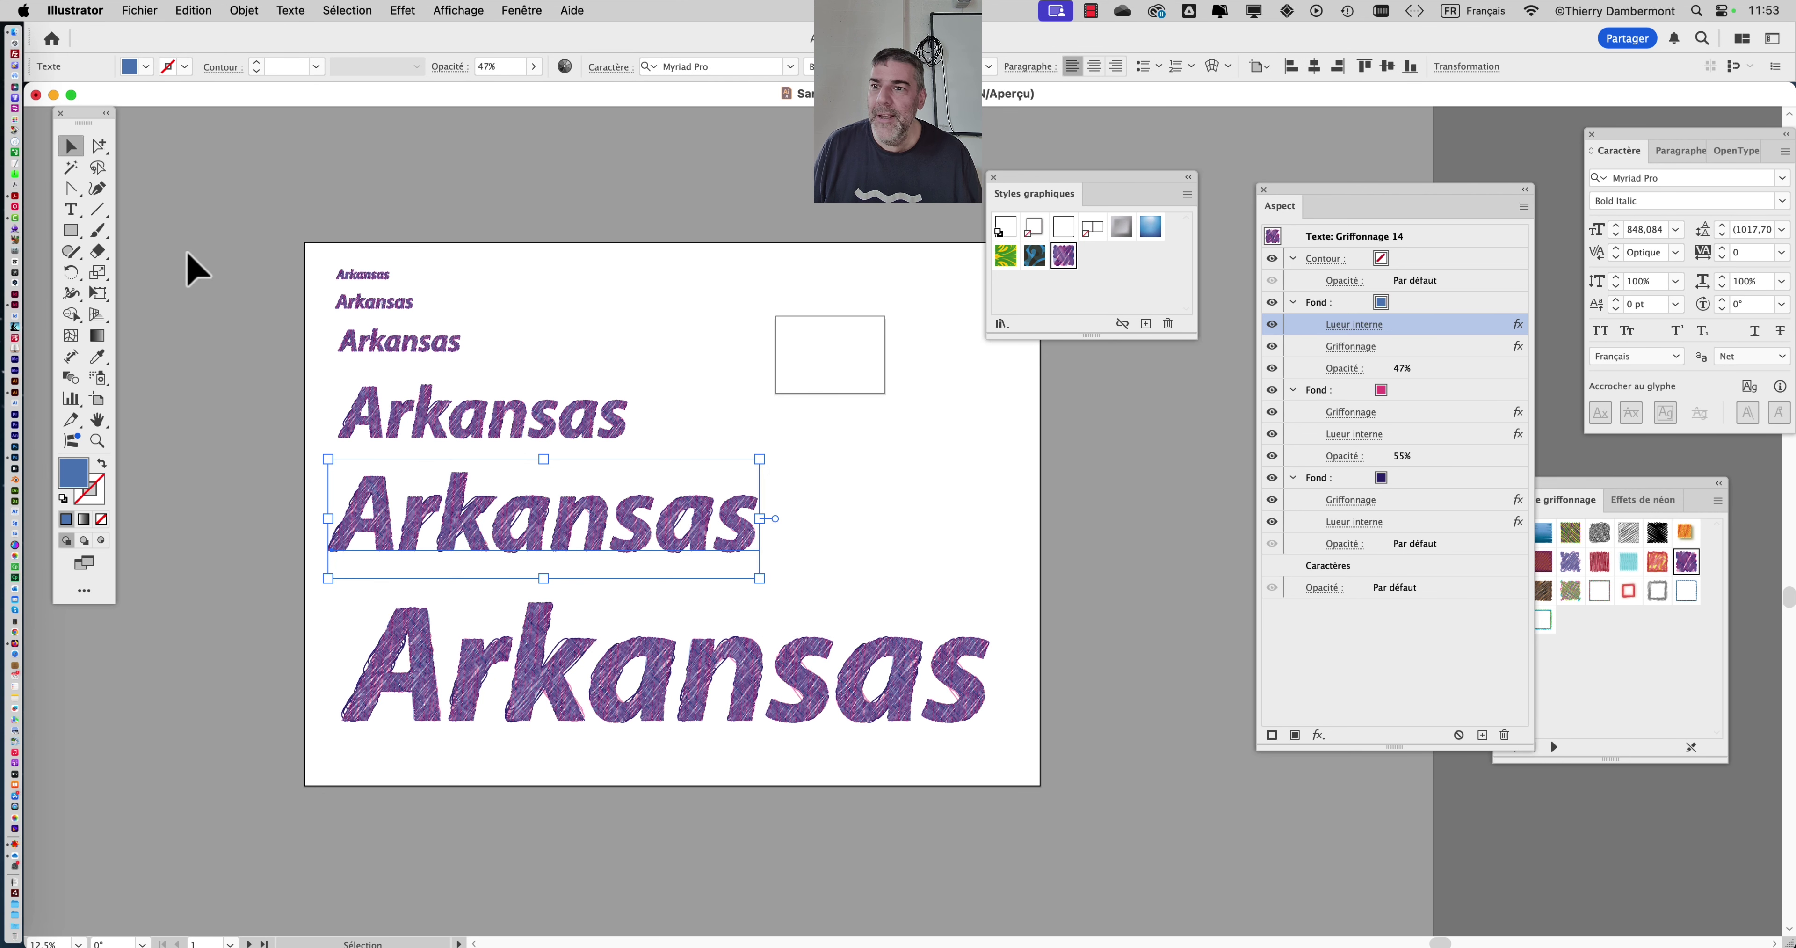
Scale the second-largest Arkansas text down to about 143 pt with Free Transform and place it inside the small artboard
left_click(105, 299)
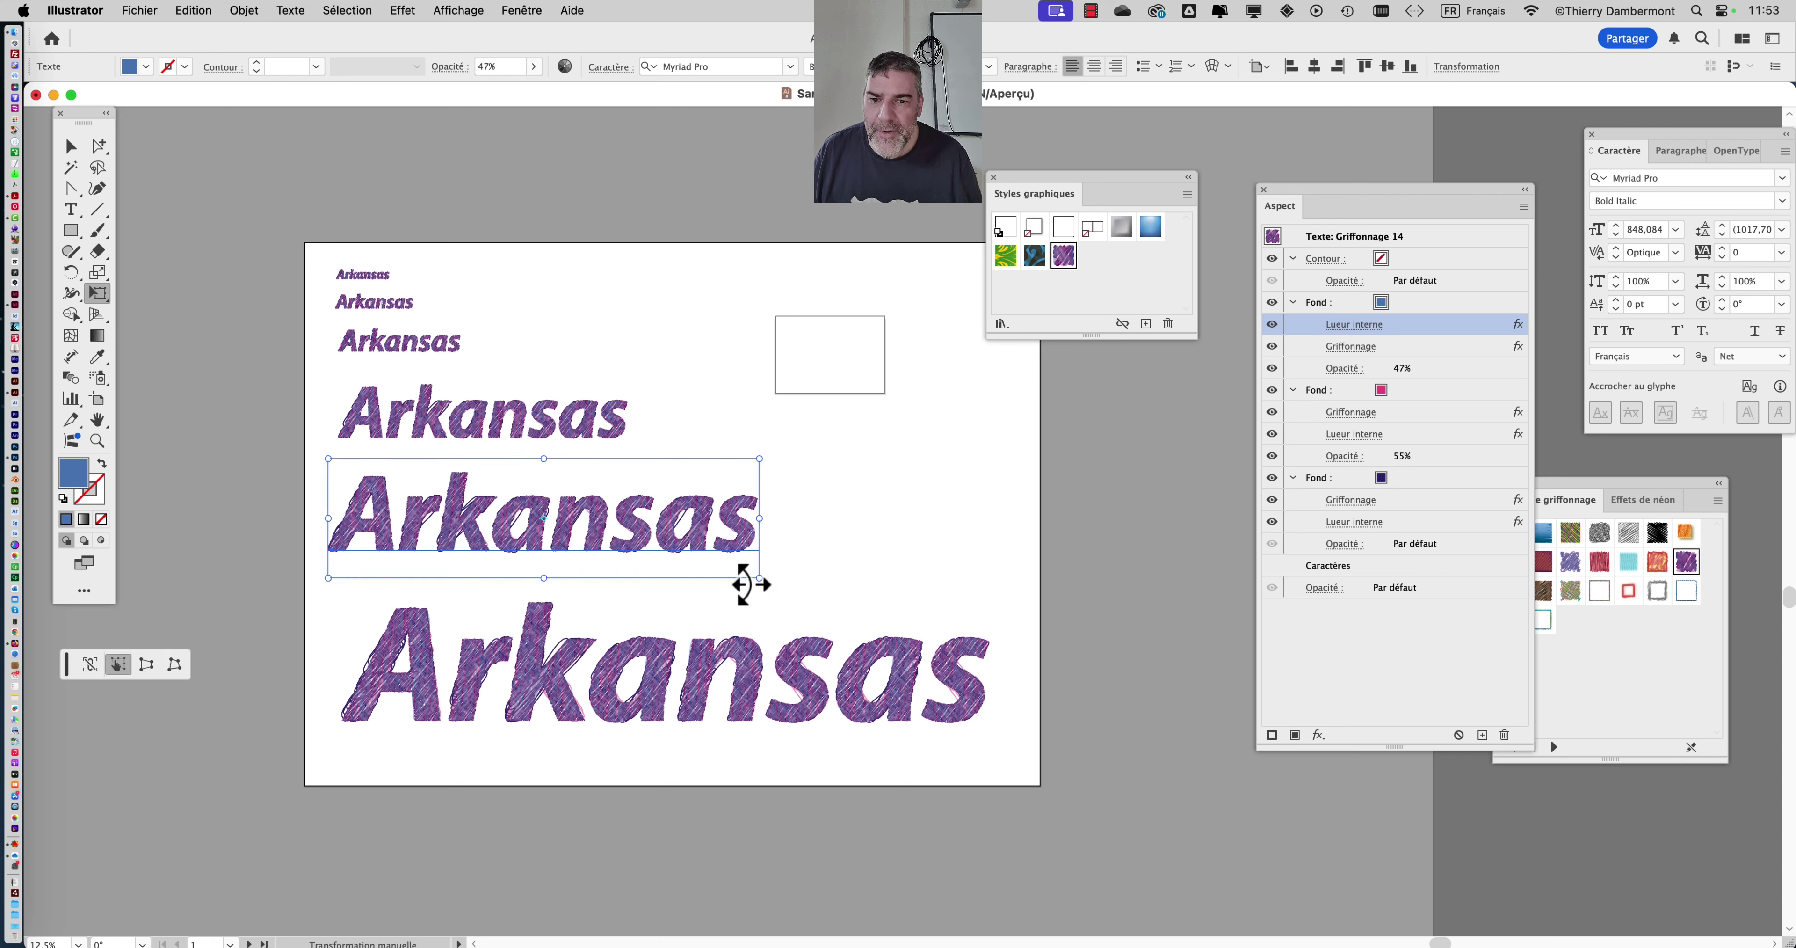
left_click_drag(752, 580, 817, 340)
scroll(801, 334, "up", 6)
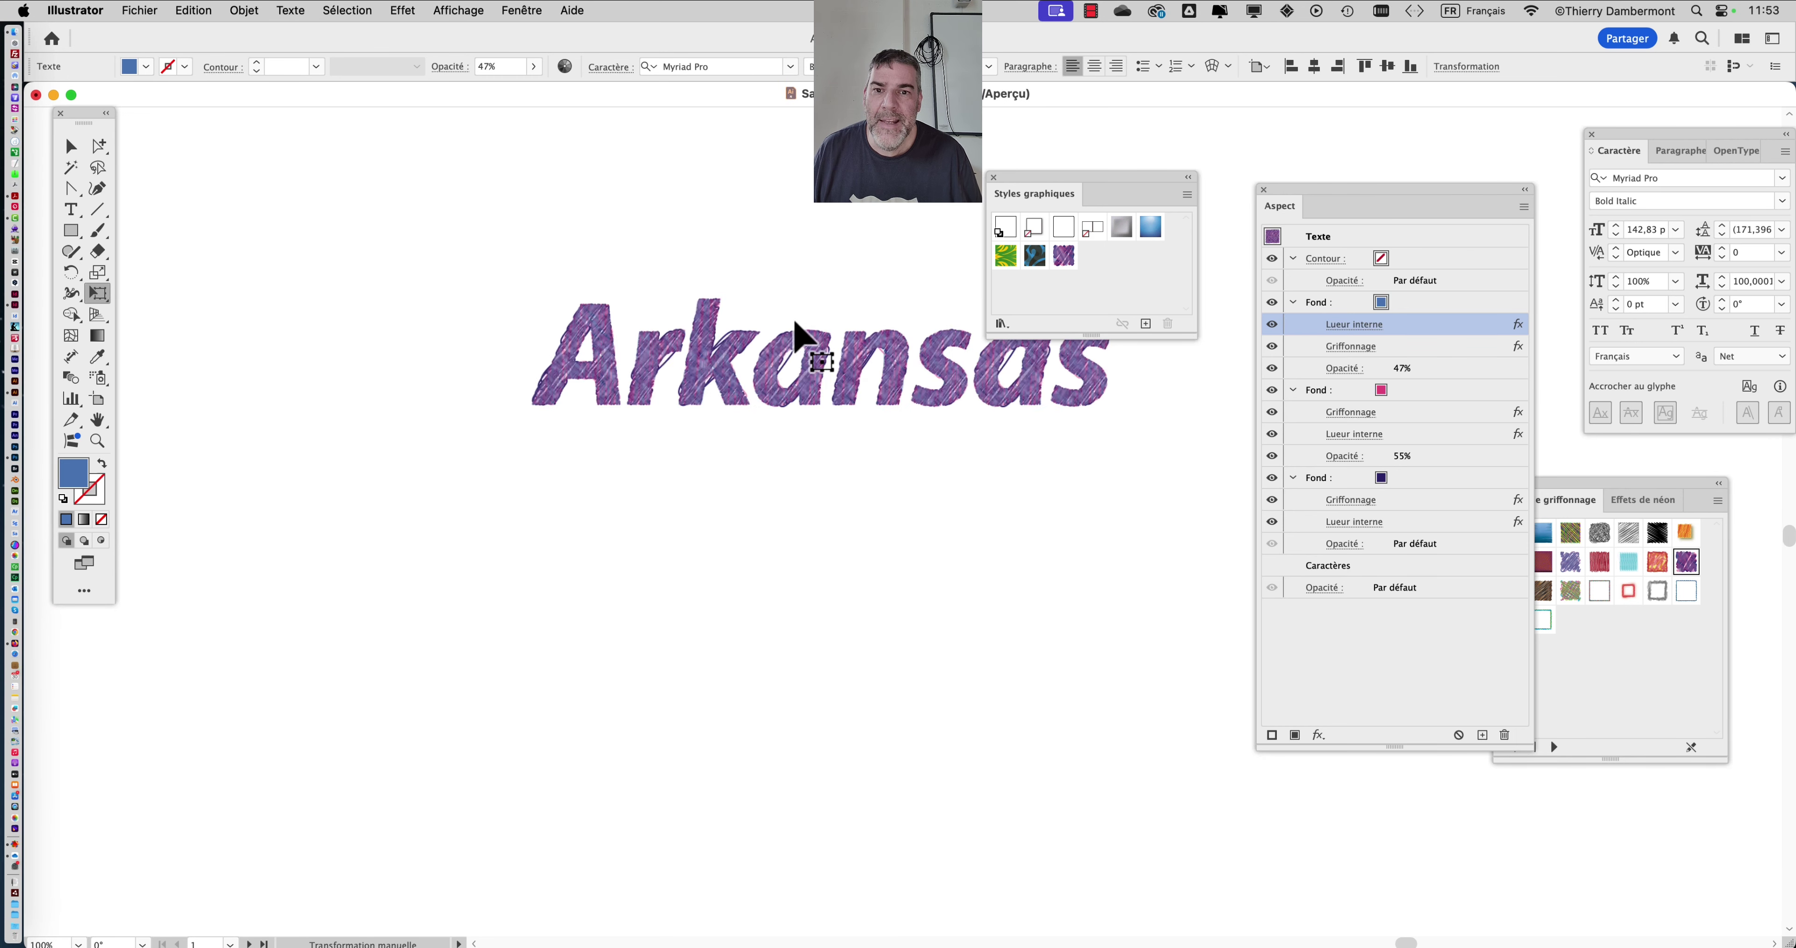
Inspect the scribble strokes of the reduced Arkansas text and check its blue fill's Lueur interne settings
scroll(799, 340, "up", 4)
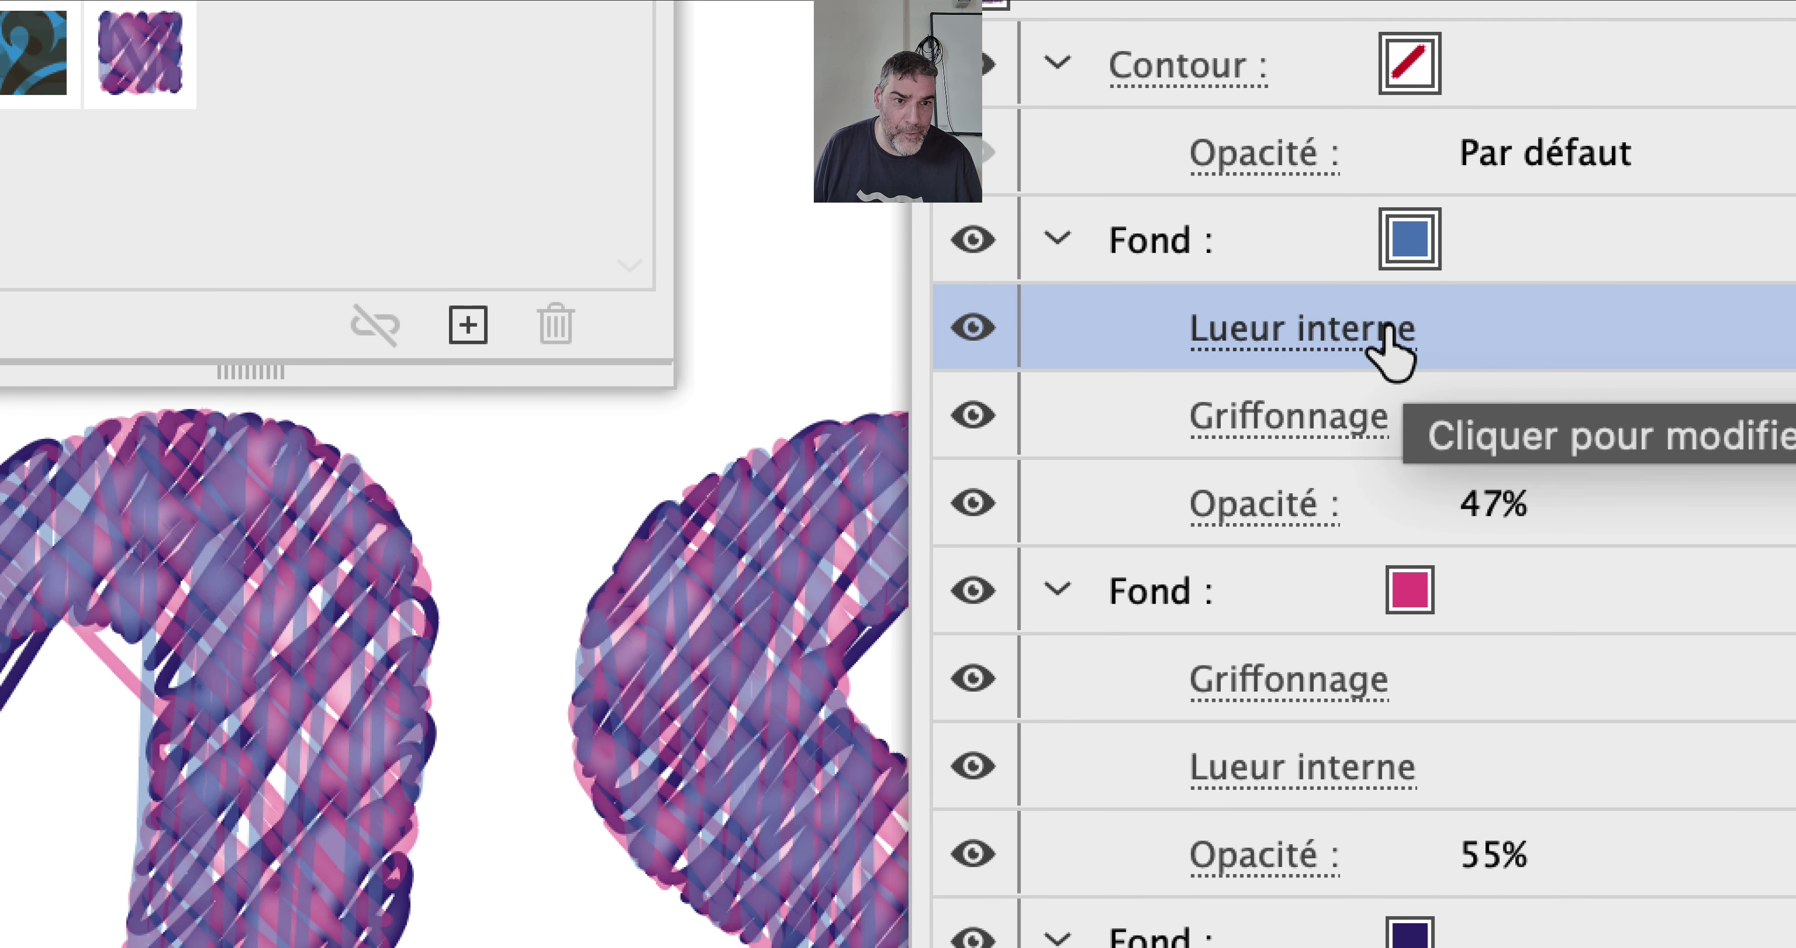
double_click(1359, 307)
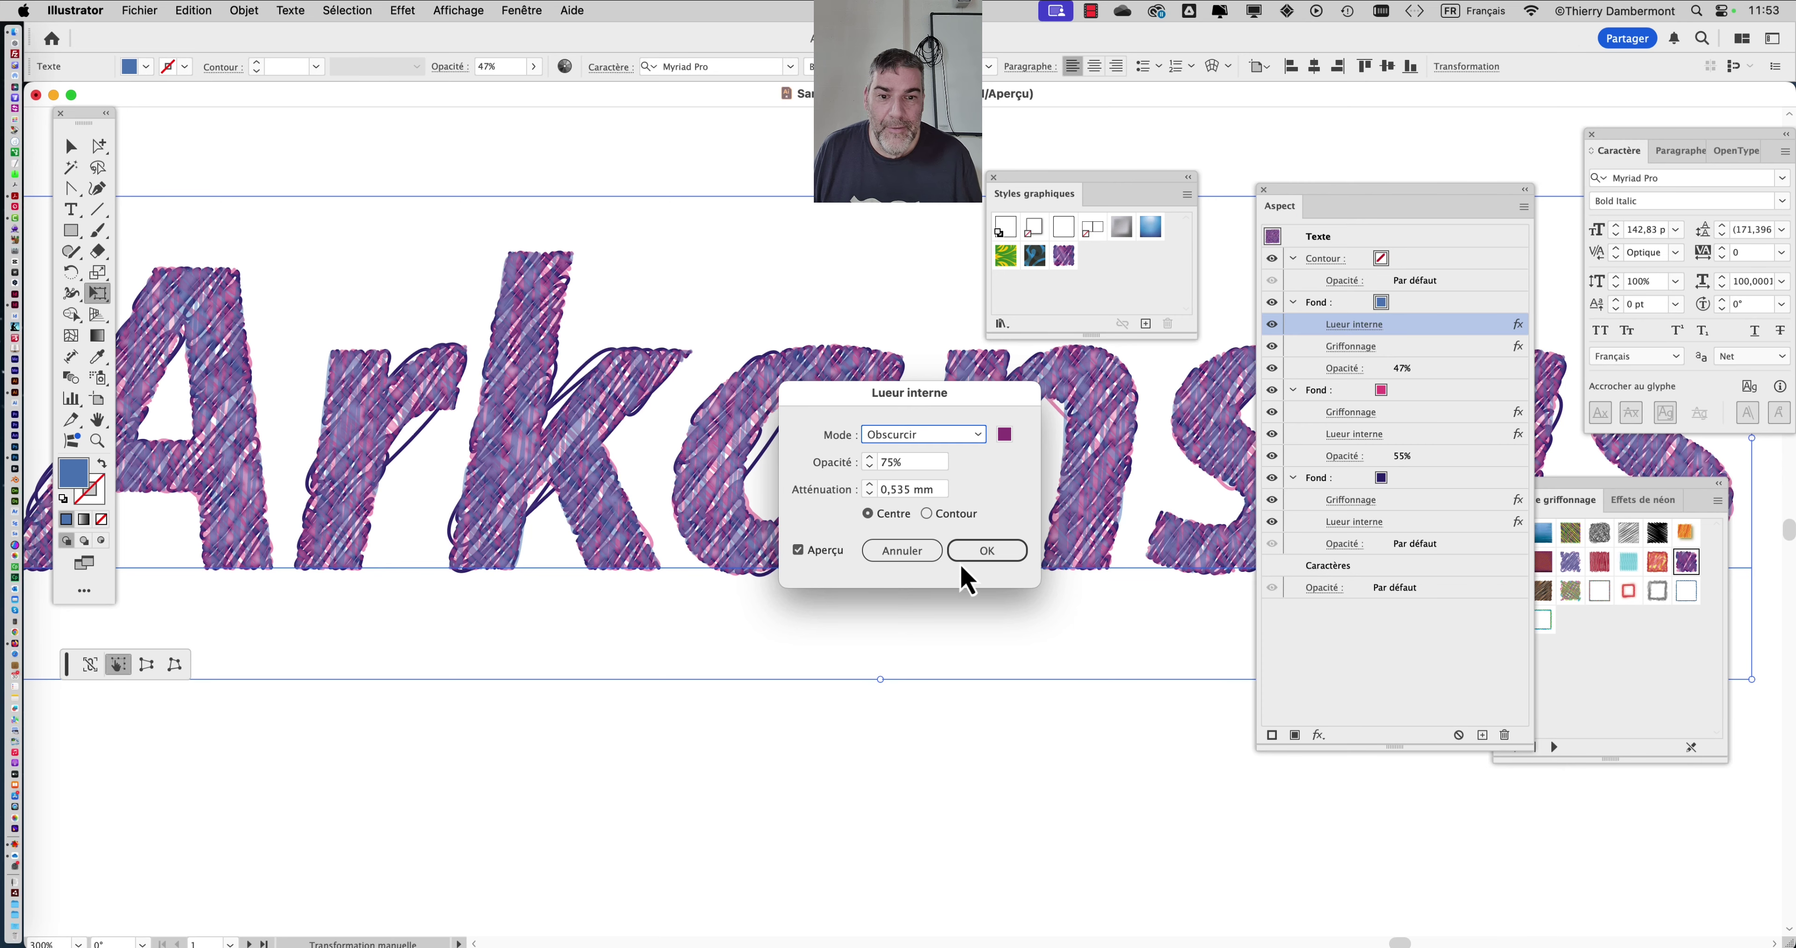
left_click(1241, 686)
Shift the reduced Arkansas text slightly within the small artboard and save its appearance as a new graphic style
scroll(746, 660, "down", 10)
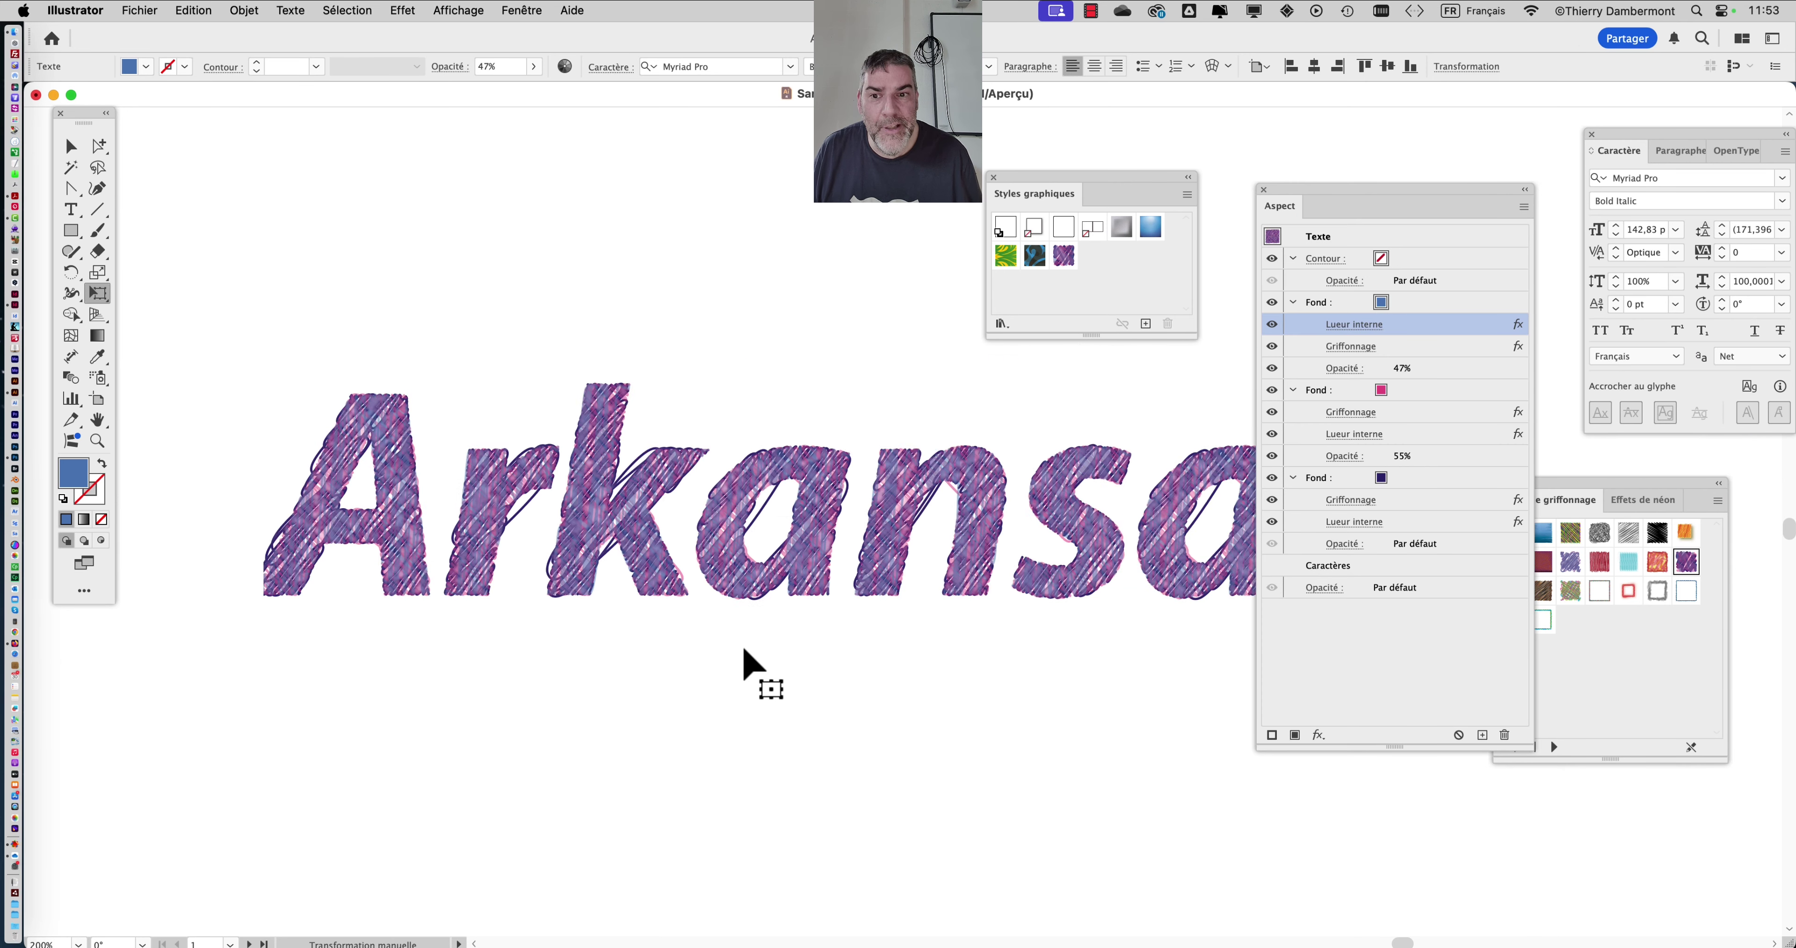
scroll(742, 647, "down", 3)
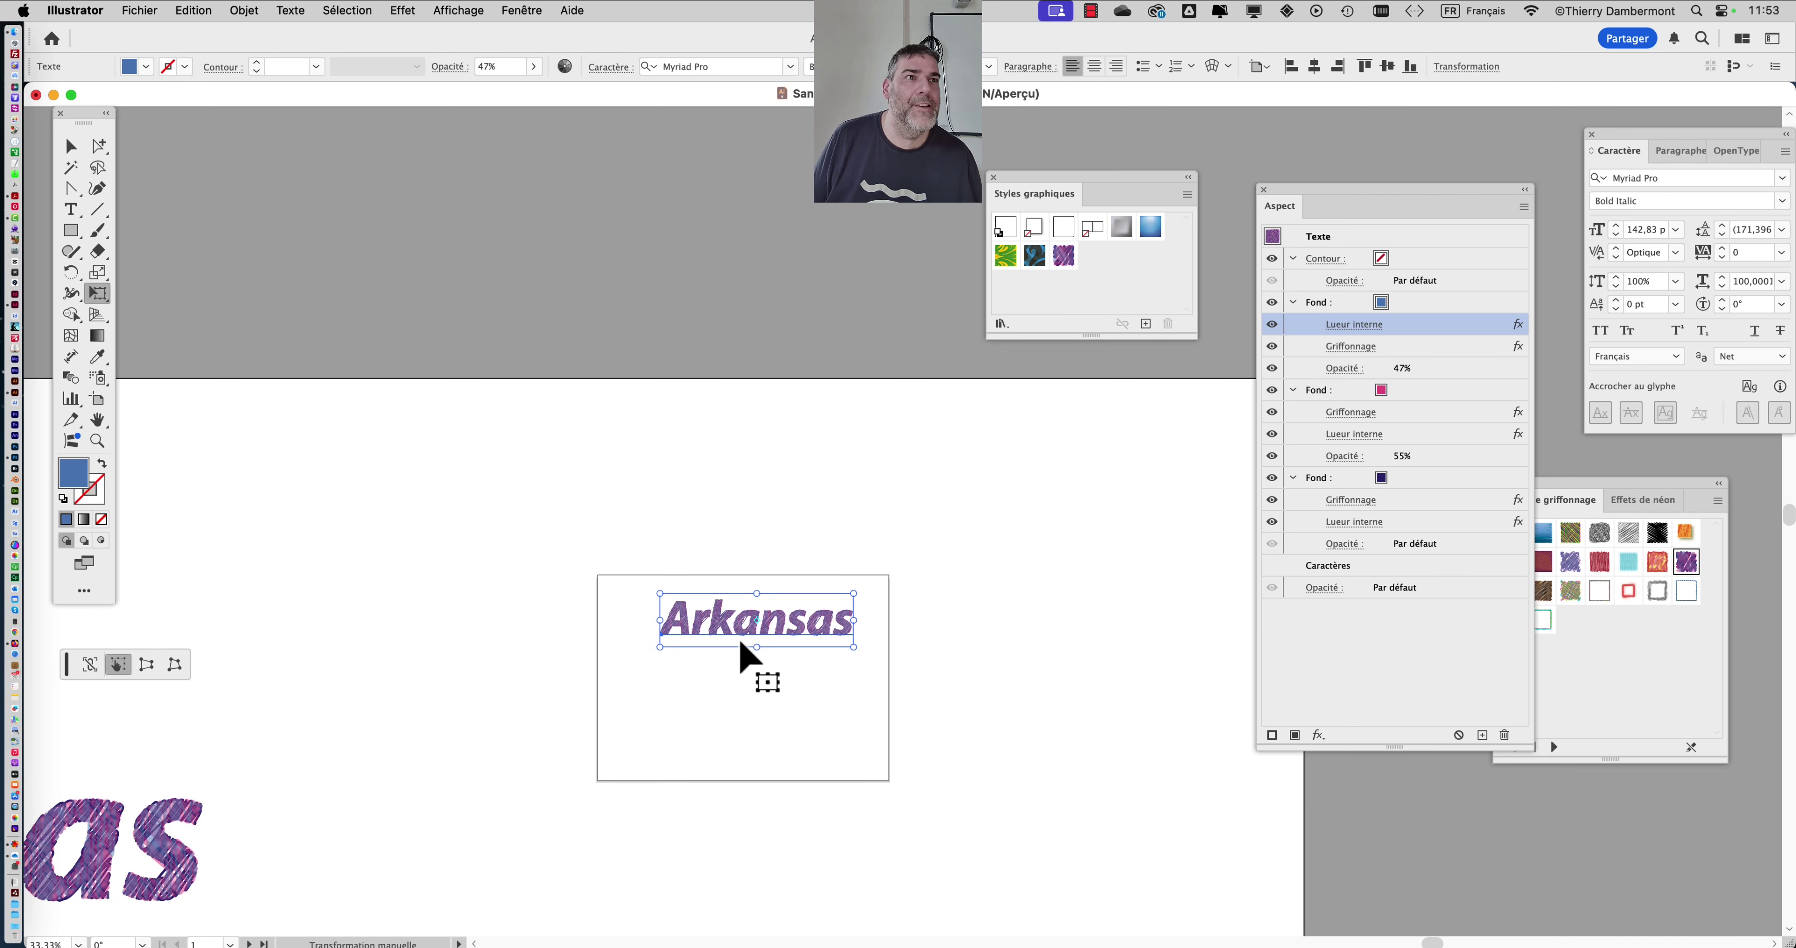
scroll(743, 645, "down", 2)
scroll(742, 642, "up", 1)
scroll(674, 561, "down", 3)
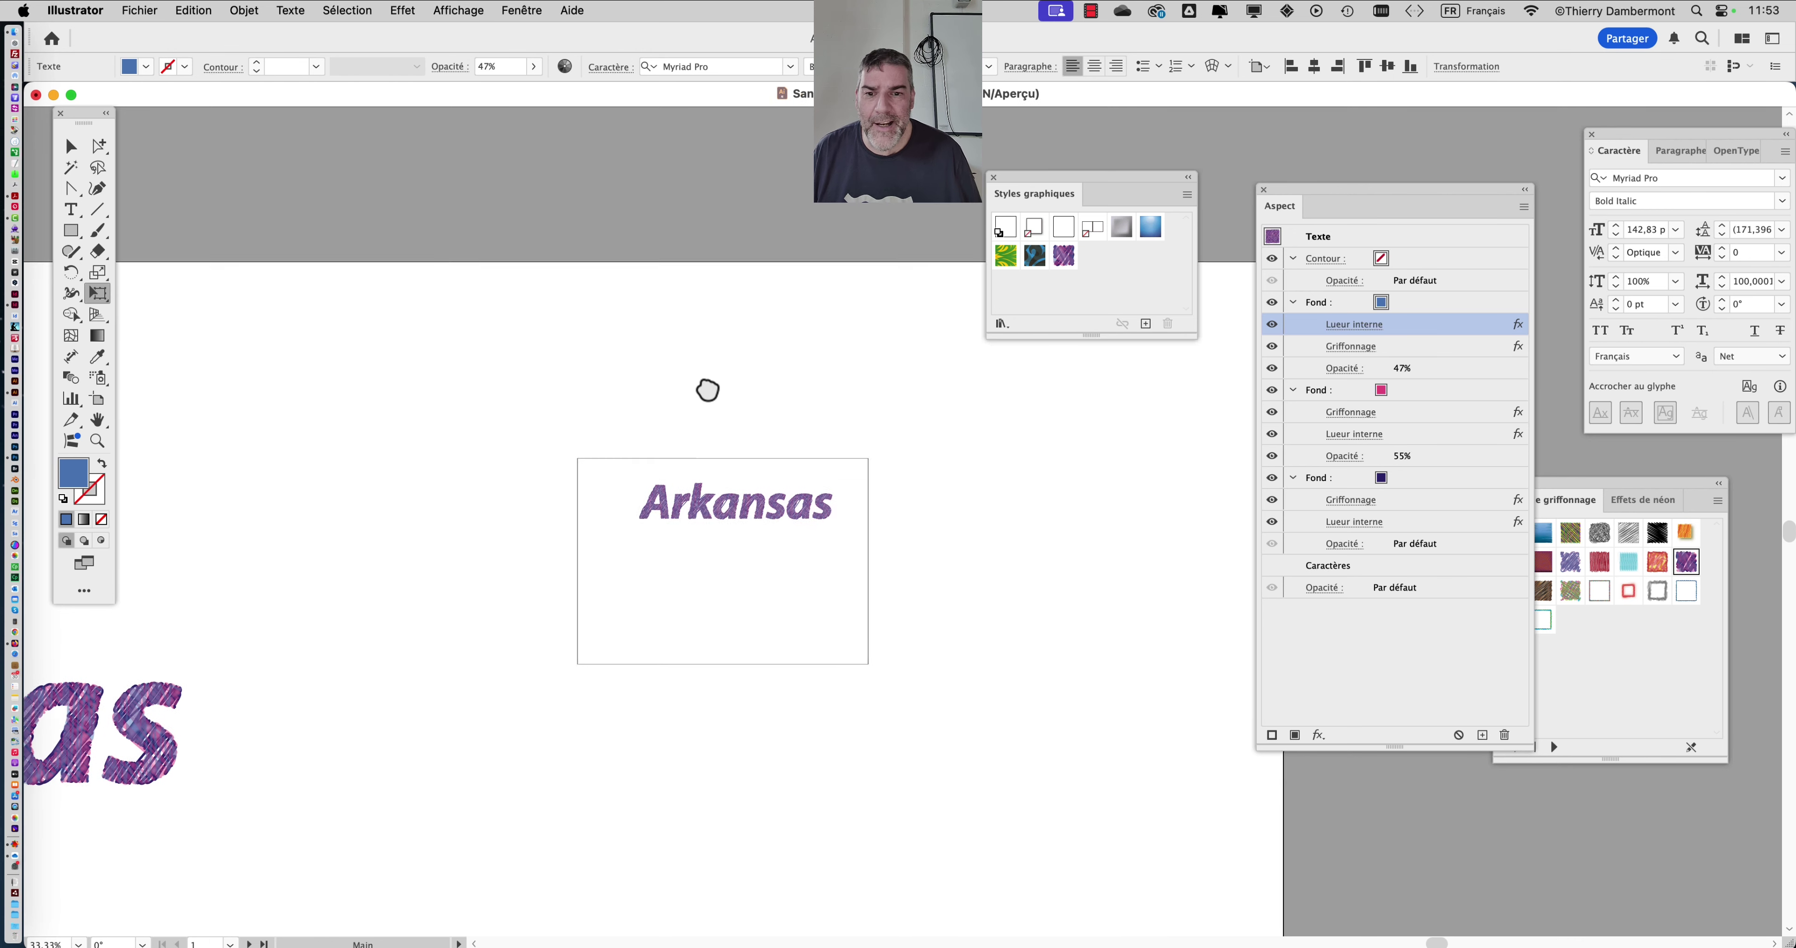
scroll(706, 389, "up", 2)
scroll(645, 332, "down", 5)
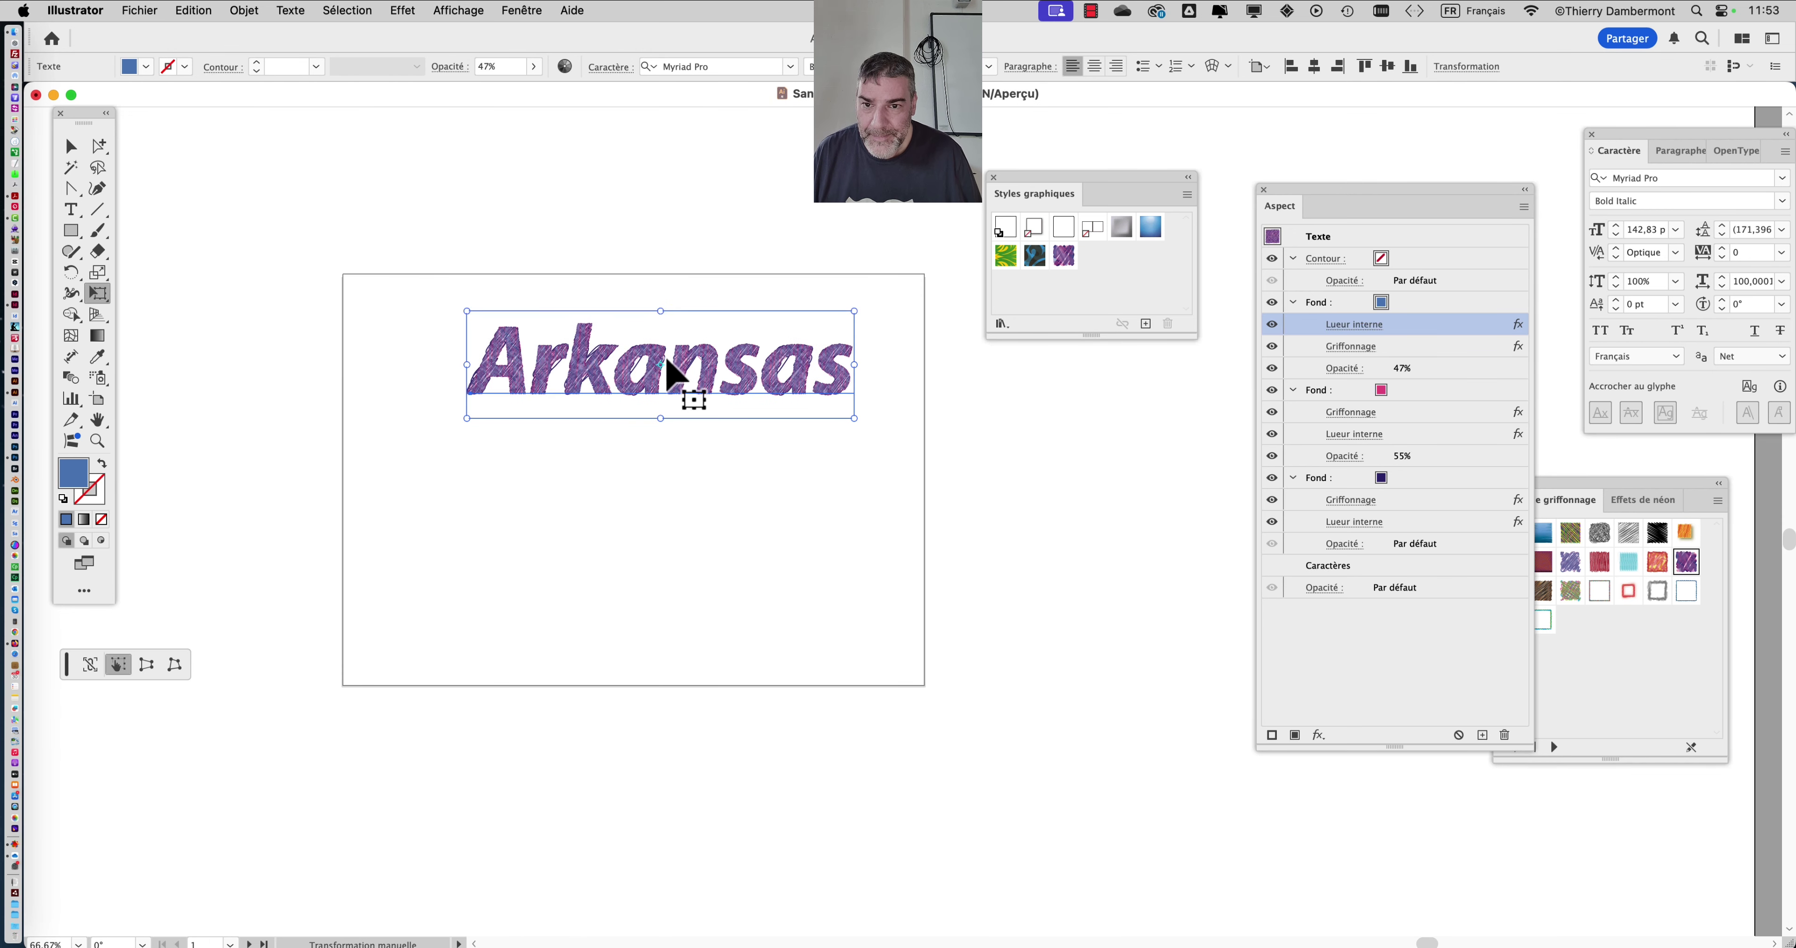
left_click_drag(682, 374, 648, 359)
left_click_drag(1030, 183, 984, 206)
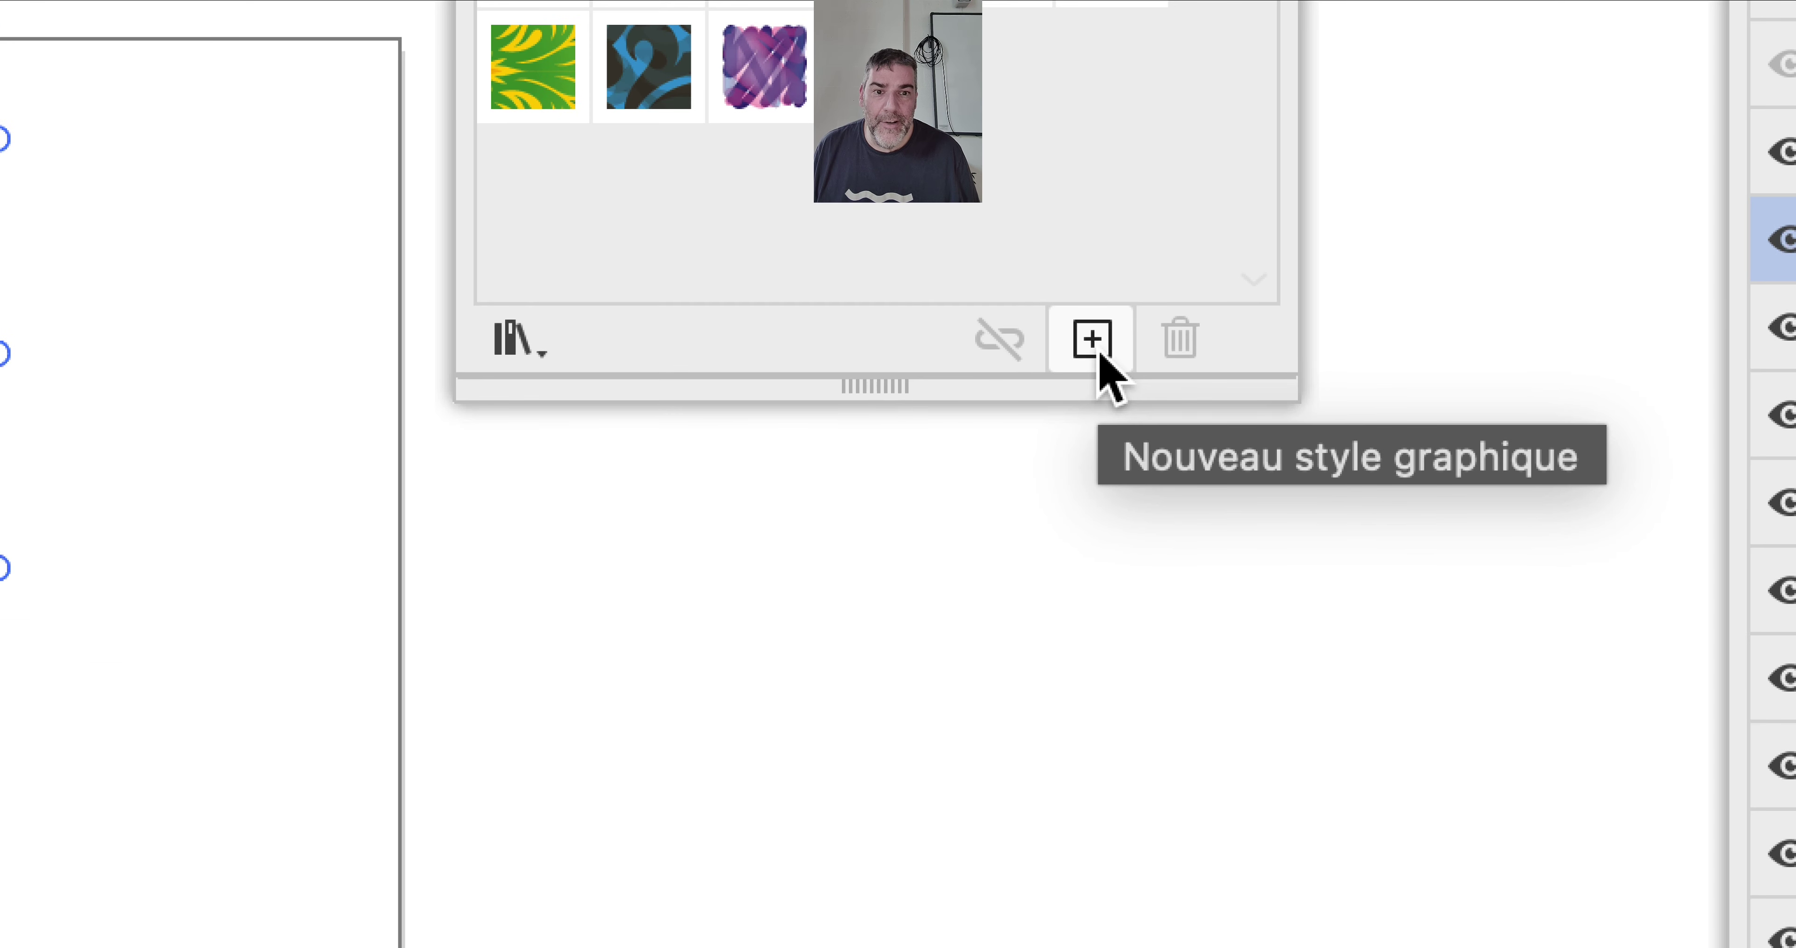
left_click(1100, 356)
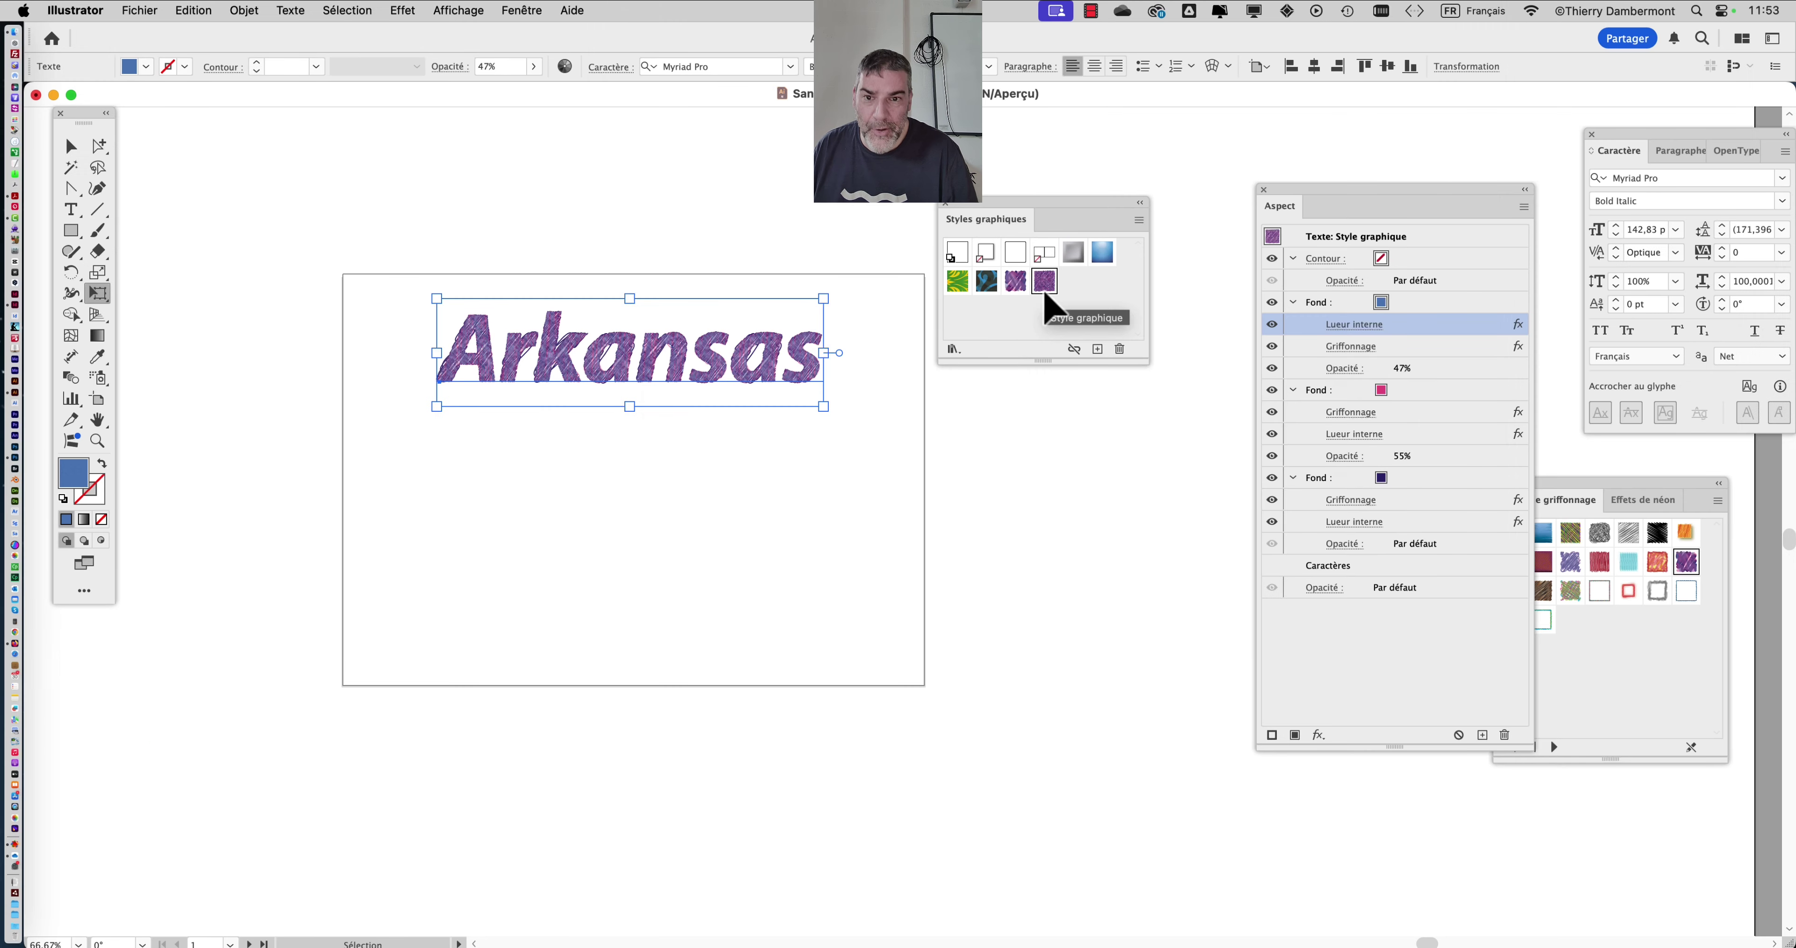
Draw a five-pointed star about 65 × 62 mm below the reduced Arkansas text and apply the new graphic style to it
key("e")
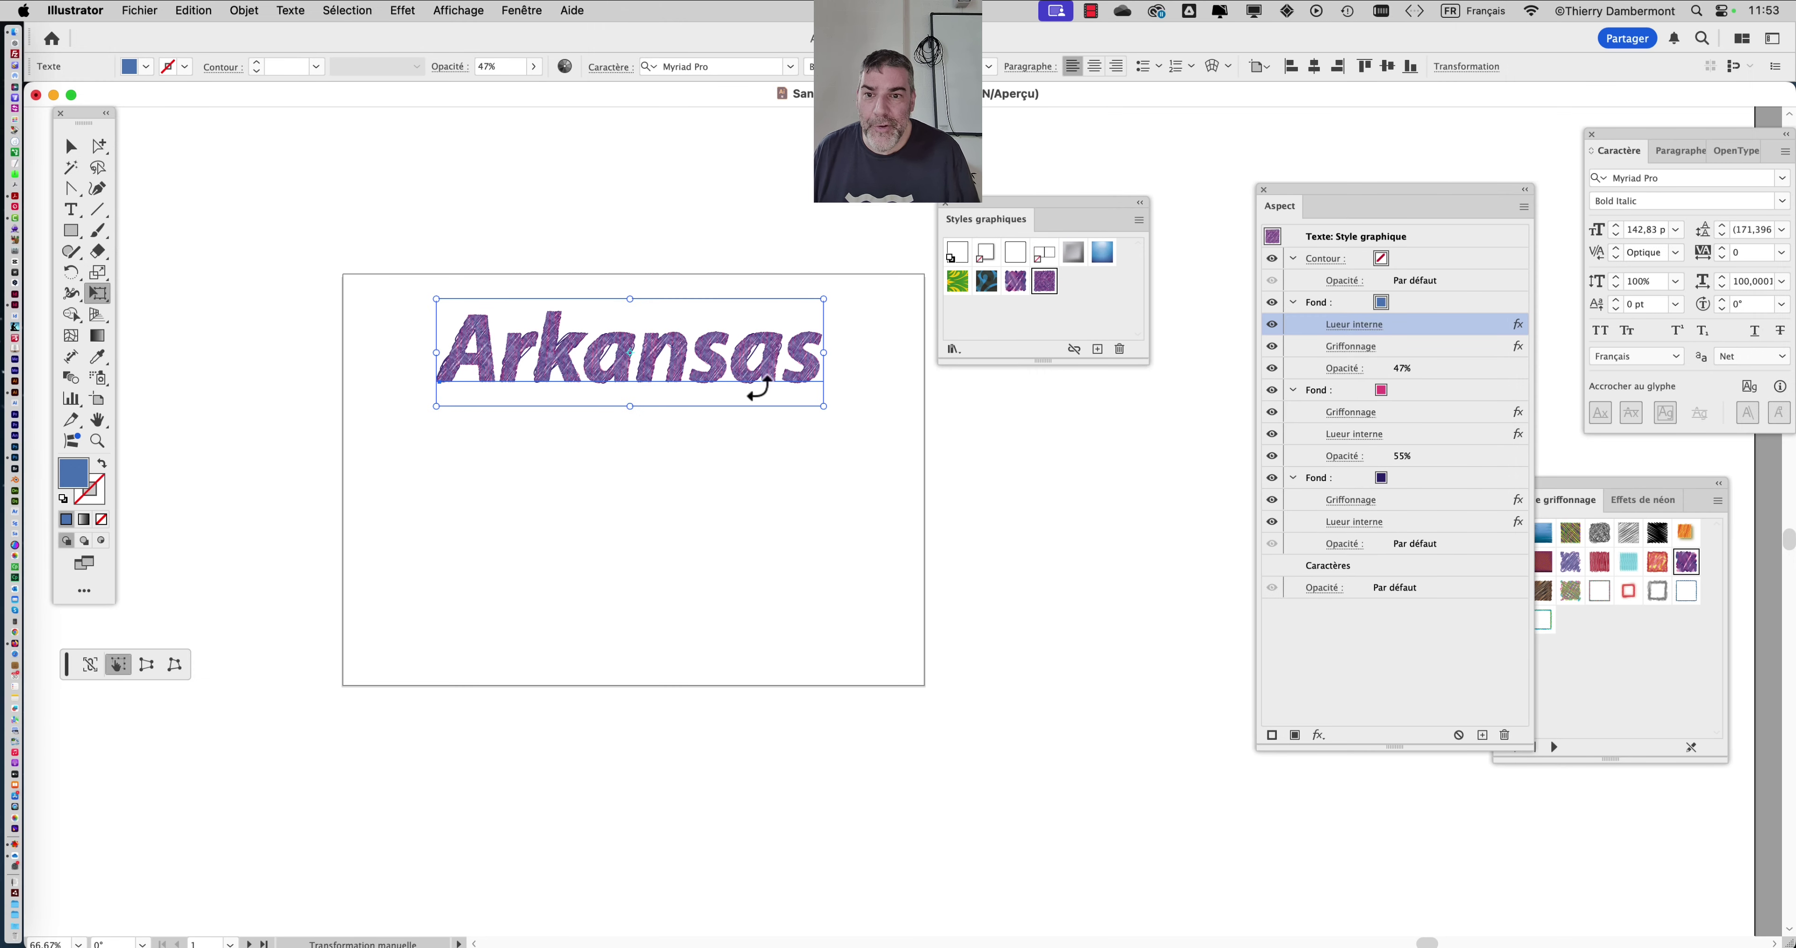
key("super+plus")
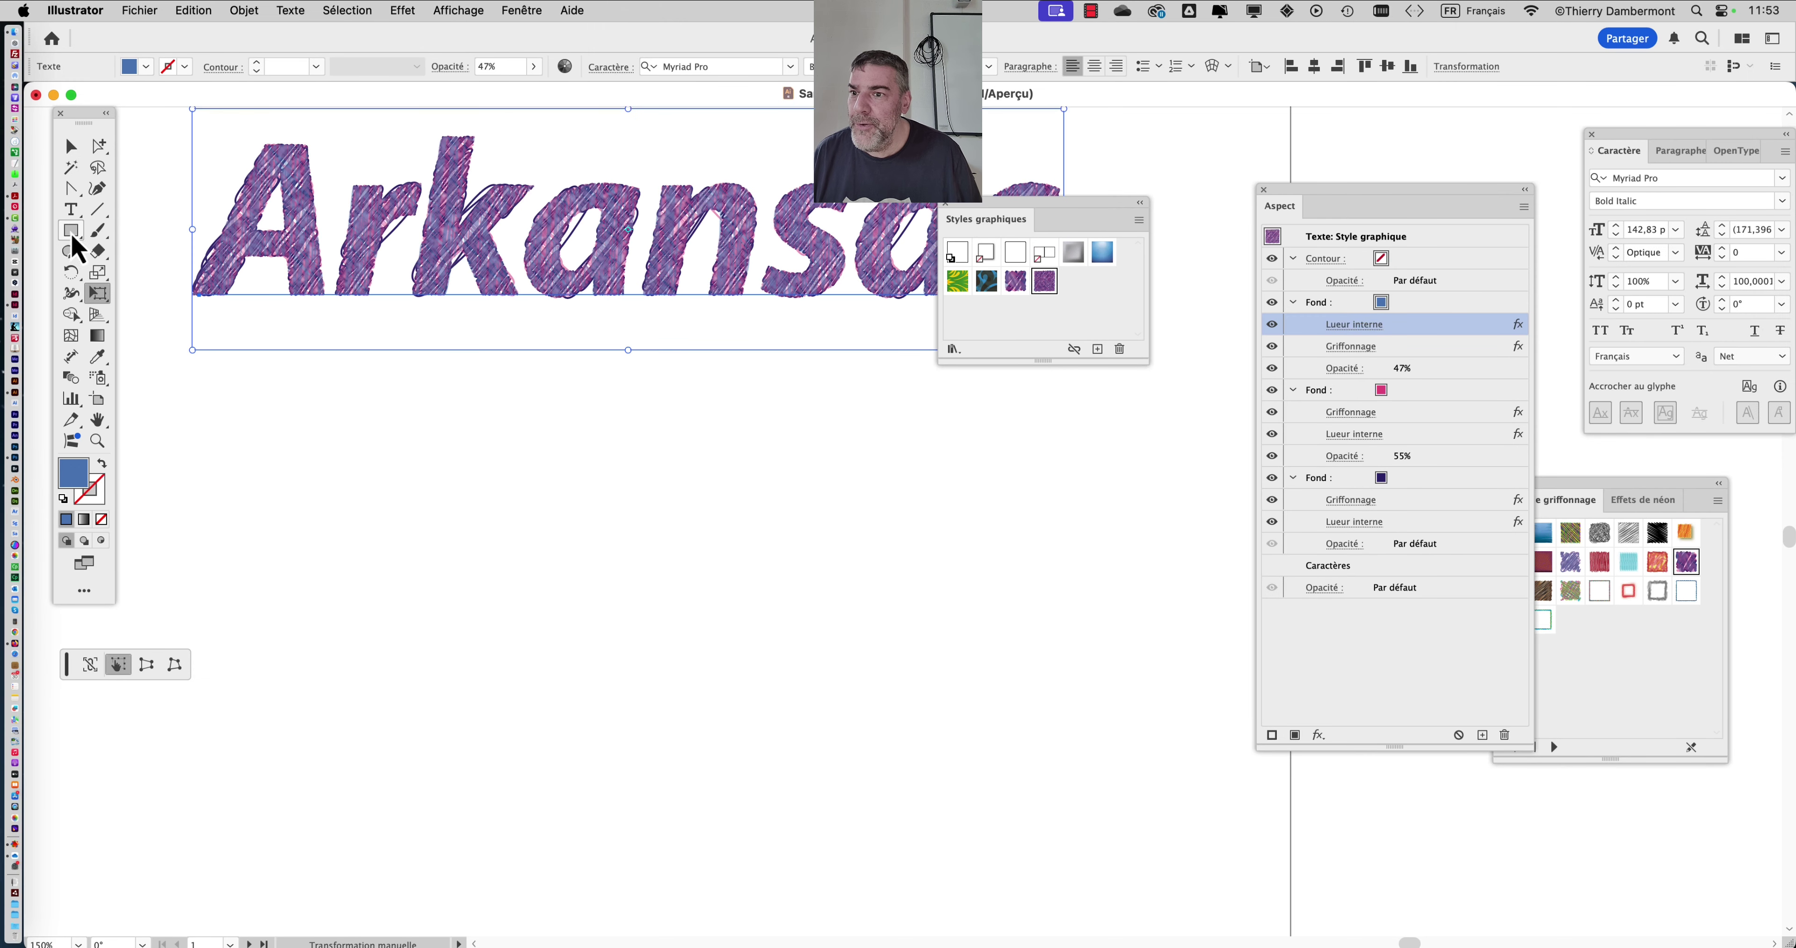
left_click_drag(77, 238, 160, 315)
left_click_drag(554, 508, 686, 595)
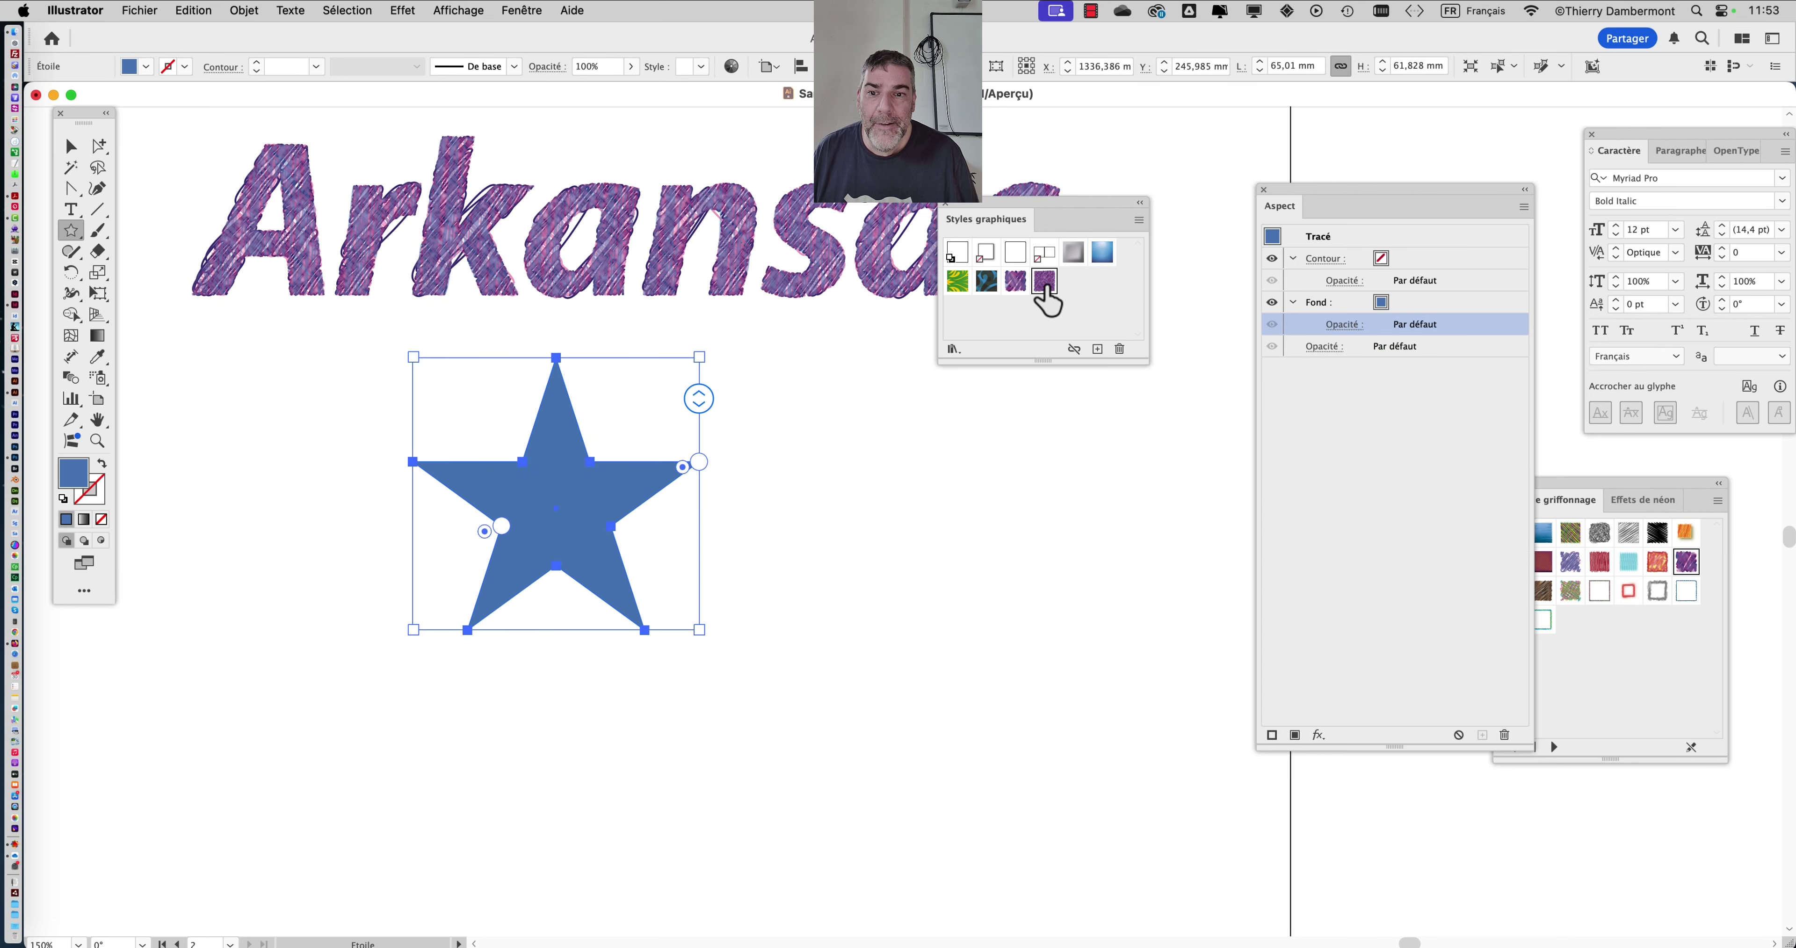
left_click(1044, 282)
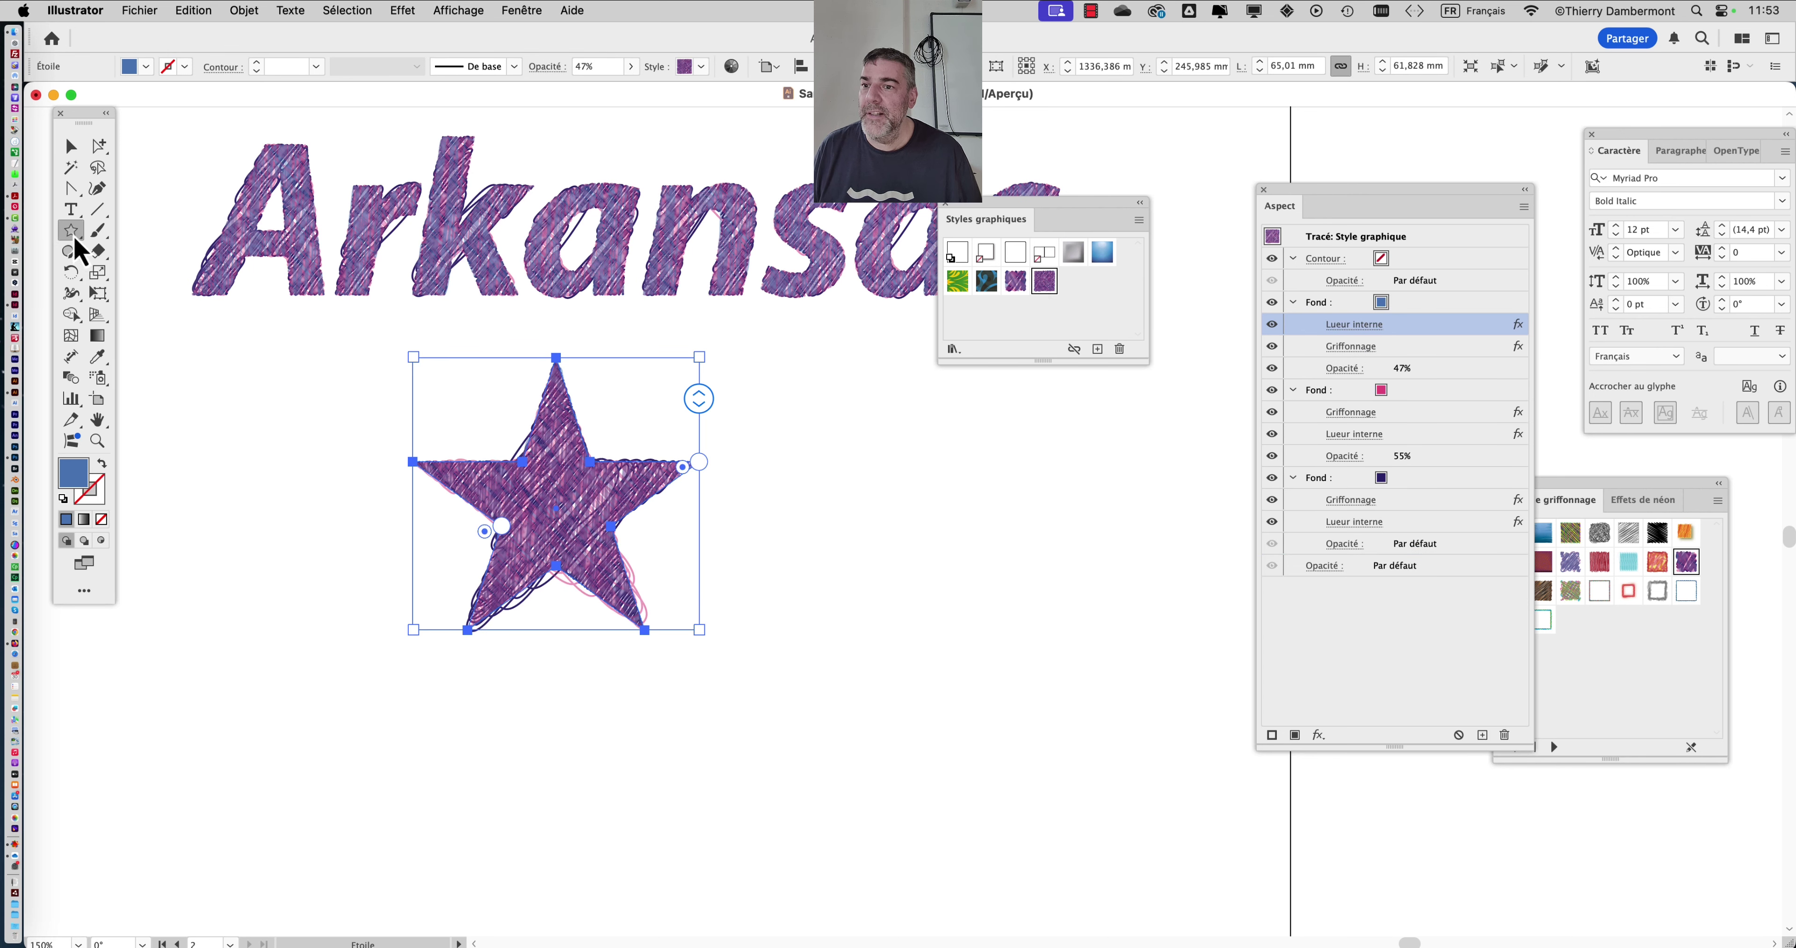
Draw a circle about 41 mm across to the right of the star and apply the new graphic style to it
left_click_drag(75, 239, 150, 273)
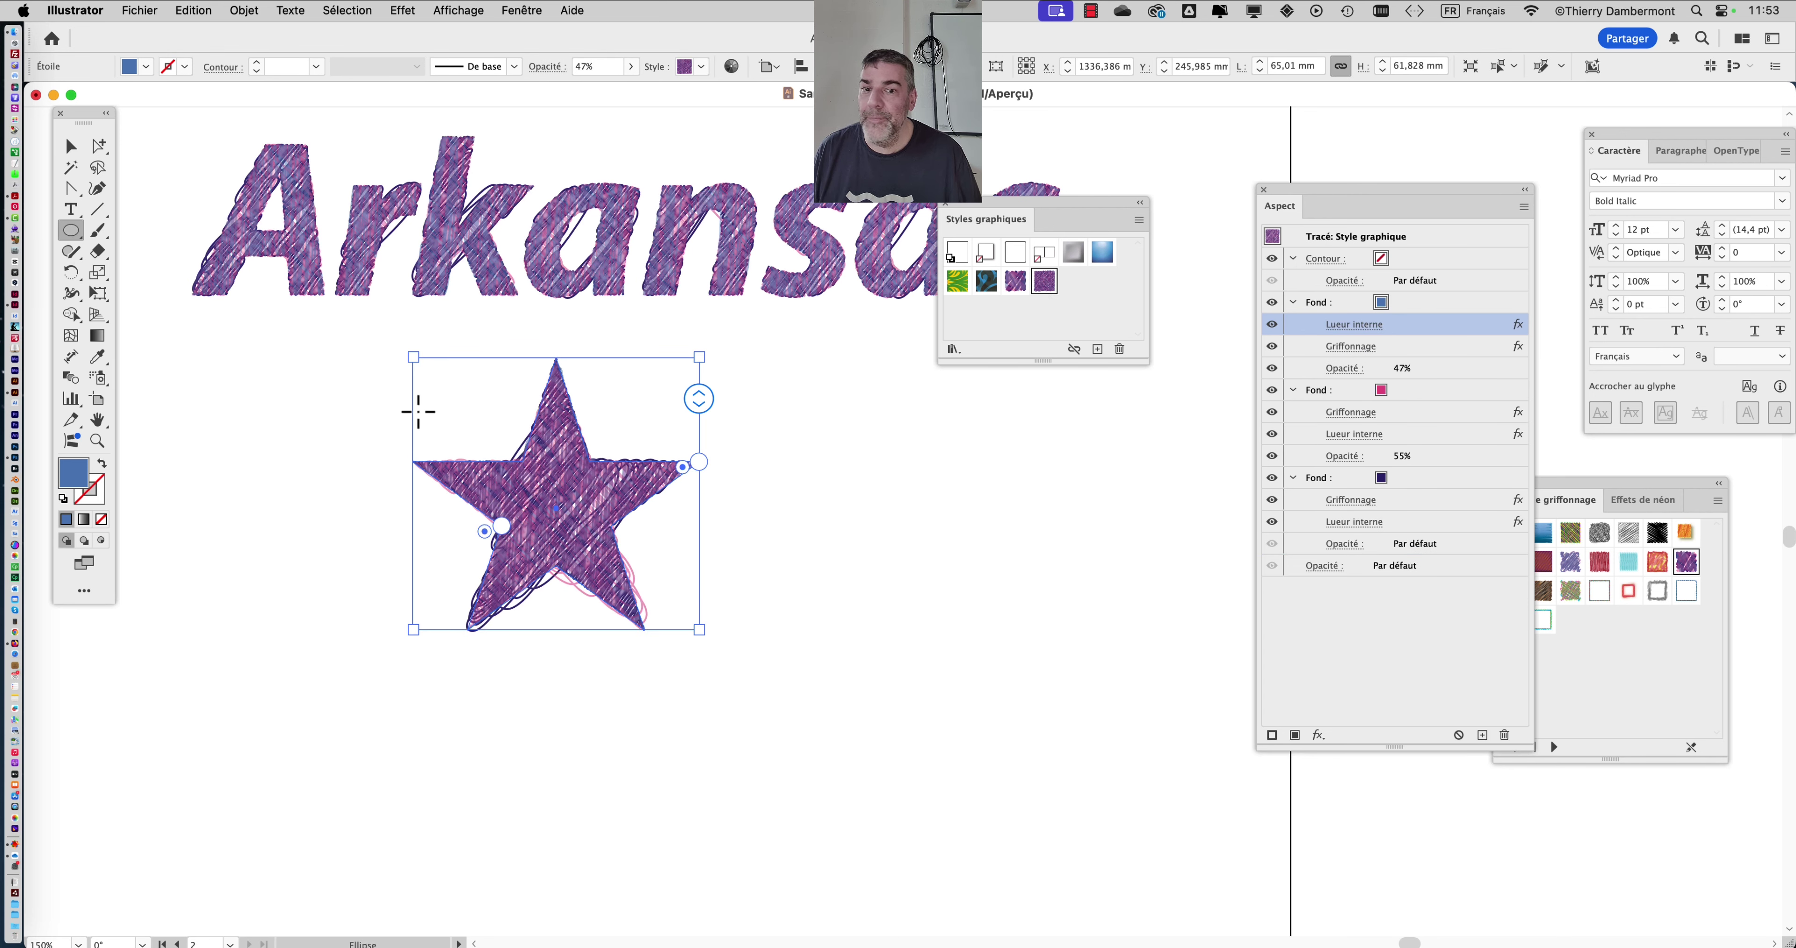
mouse_move(848, 505)
left_mouse_down()
mouse_move(953, 606)
mouse_move(935, 581)
left_mouse_up()
left_click(1039, 287)
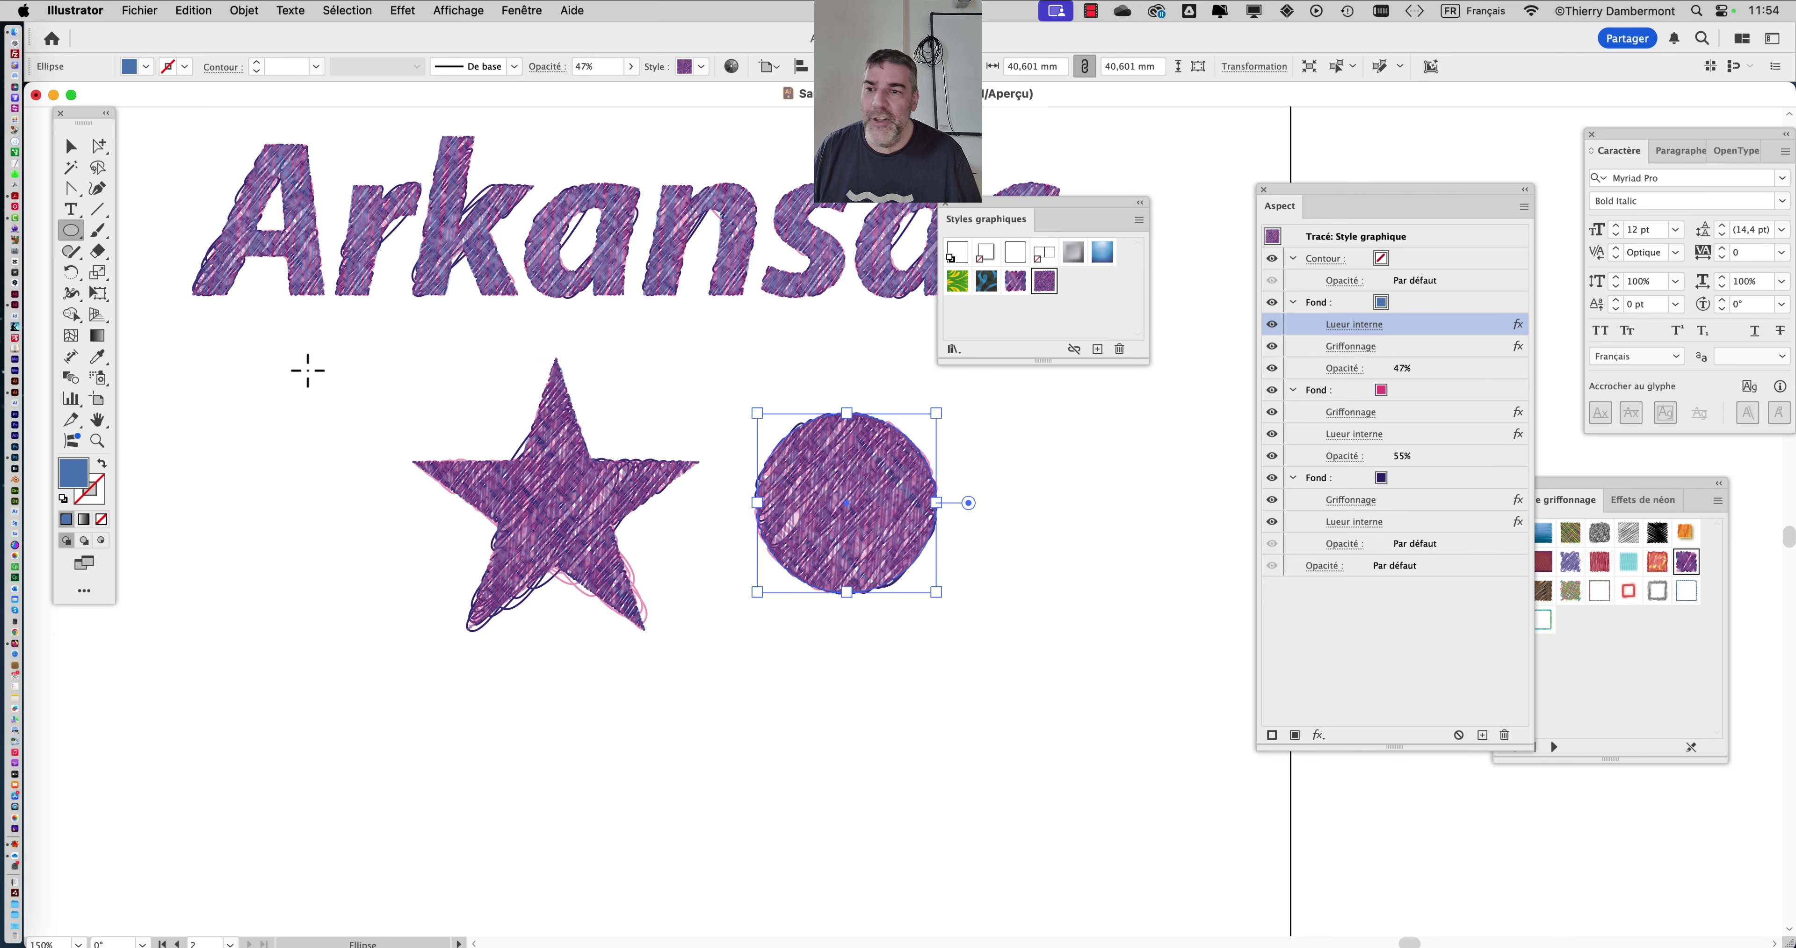
Draw a tall rectangle about 14 × 68 mm to the left of the star, apply the new graphic style, and deselect it
left_click_drag(74, 235, 112, 233)
left_click_drag(268, 367, 330, 667)
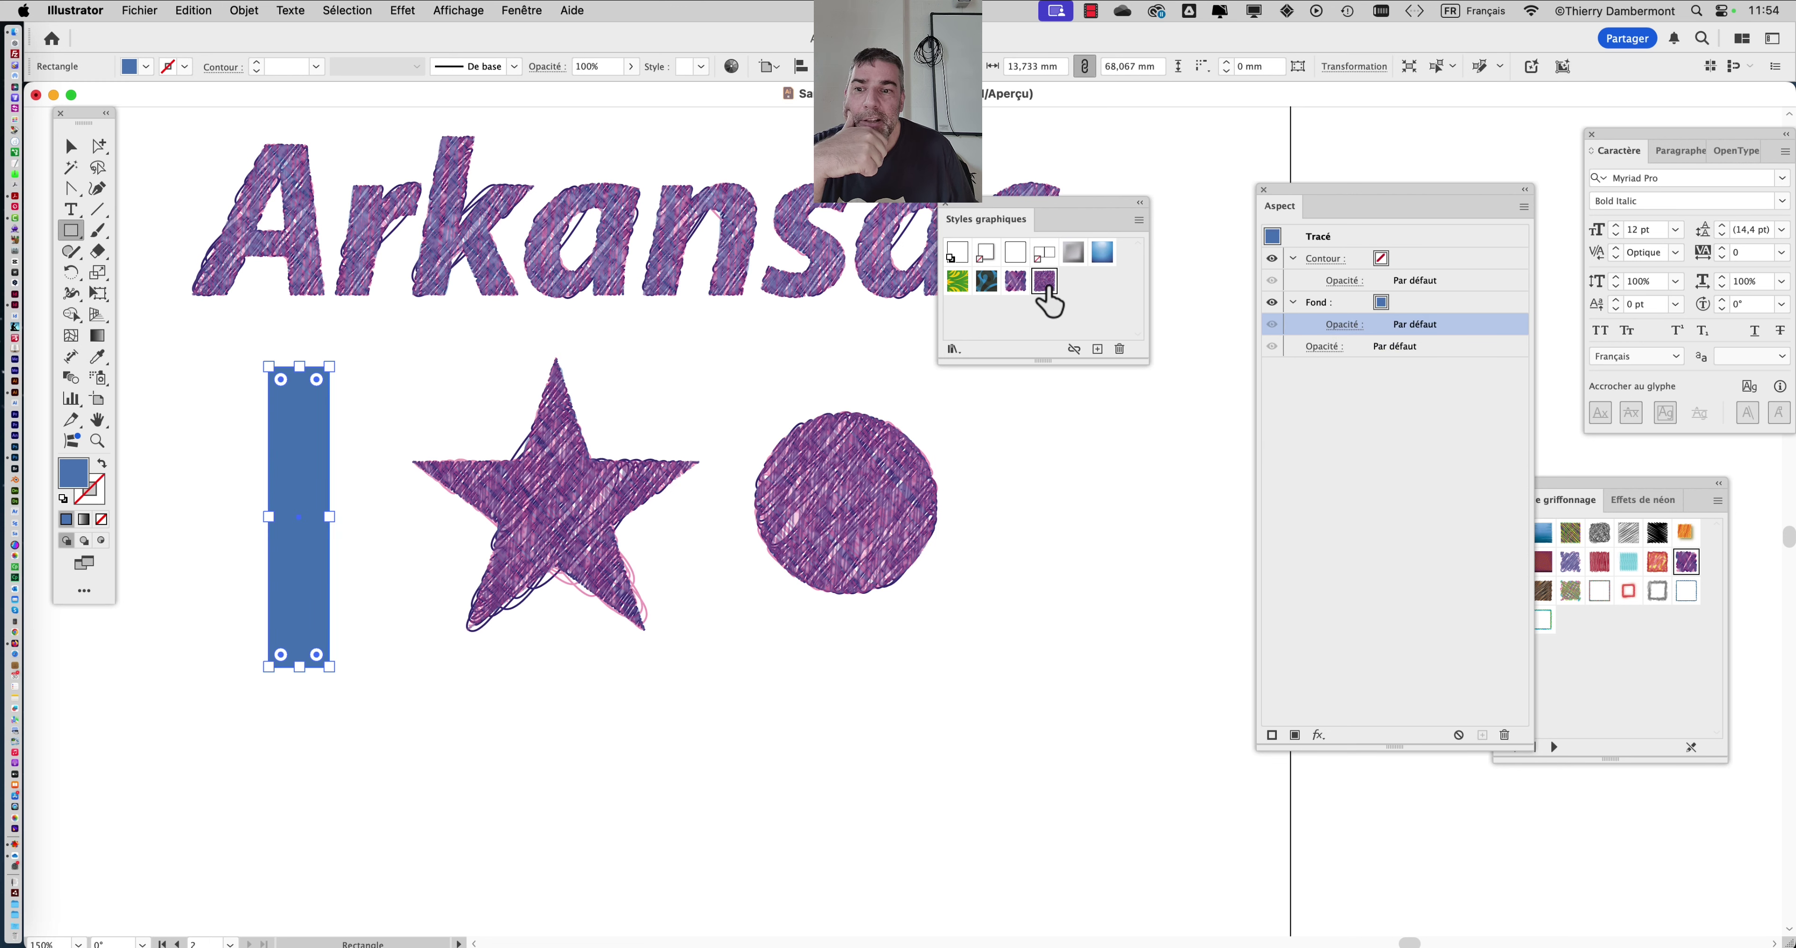
left_click(1044, 282)
left_click(70, 147)
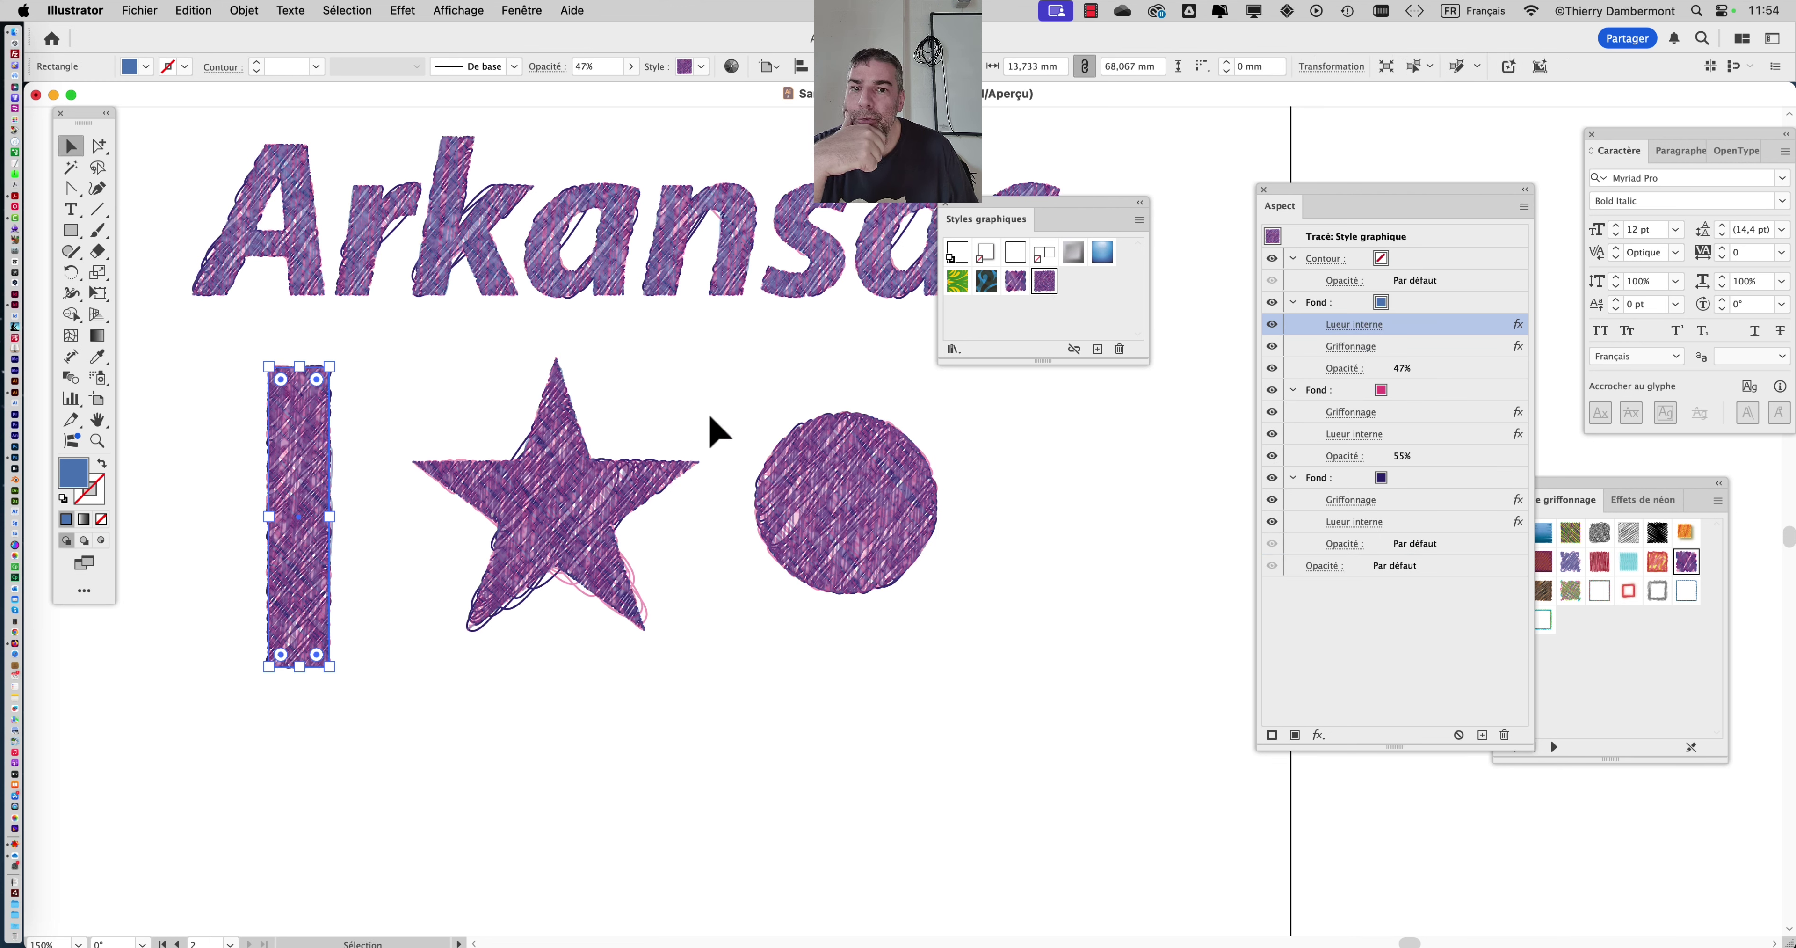
left_click(1033, 546)
Rearrange the star, circle and rectangle beneath the Arkansas text on the small artboard, keeping the graphic styles clear of the artwork
left_click_drag(1035, 204, 1066, 366)
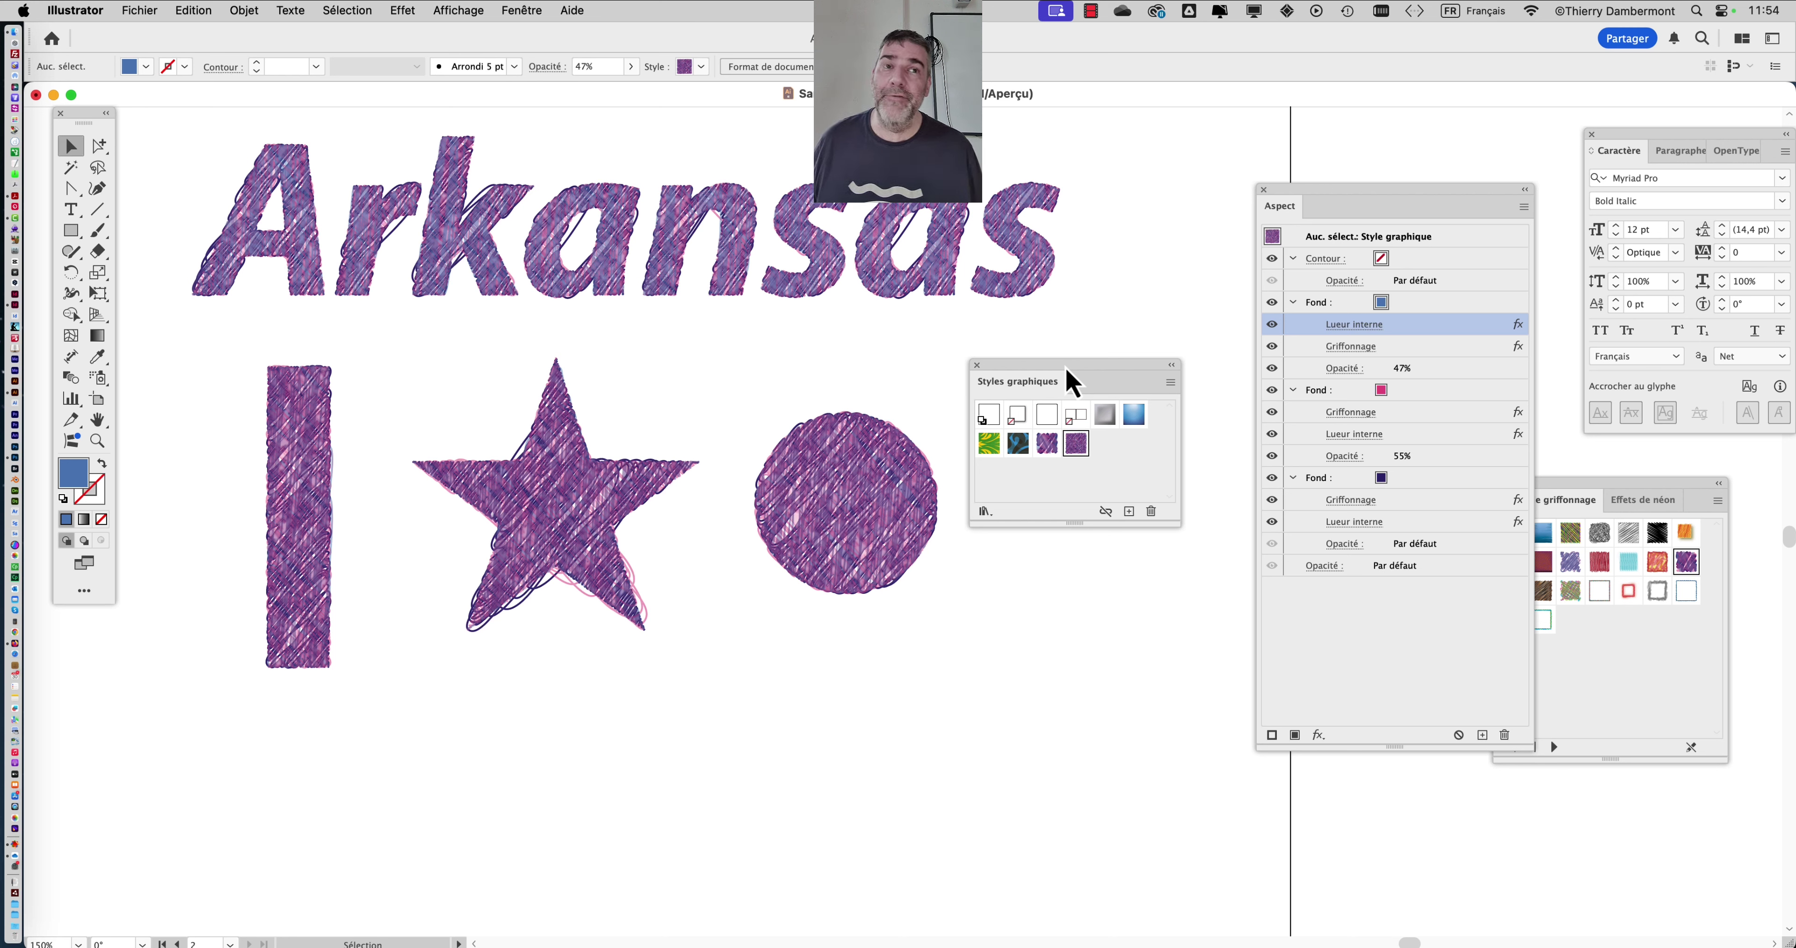
scroll(838, 385, "down", 3)
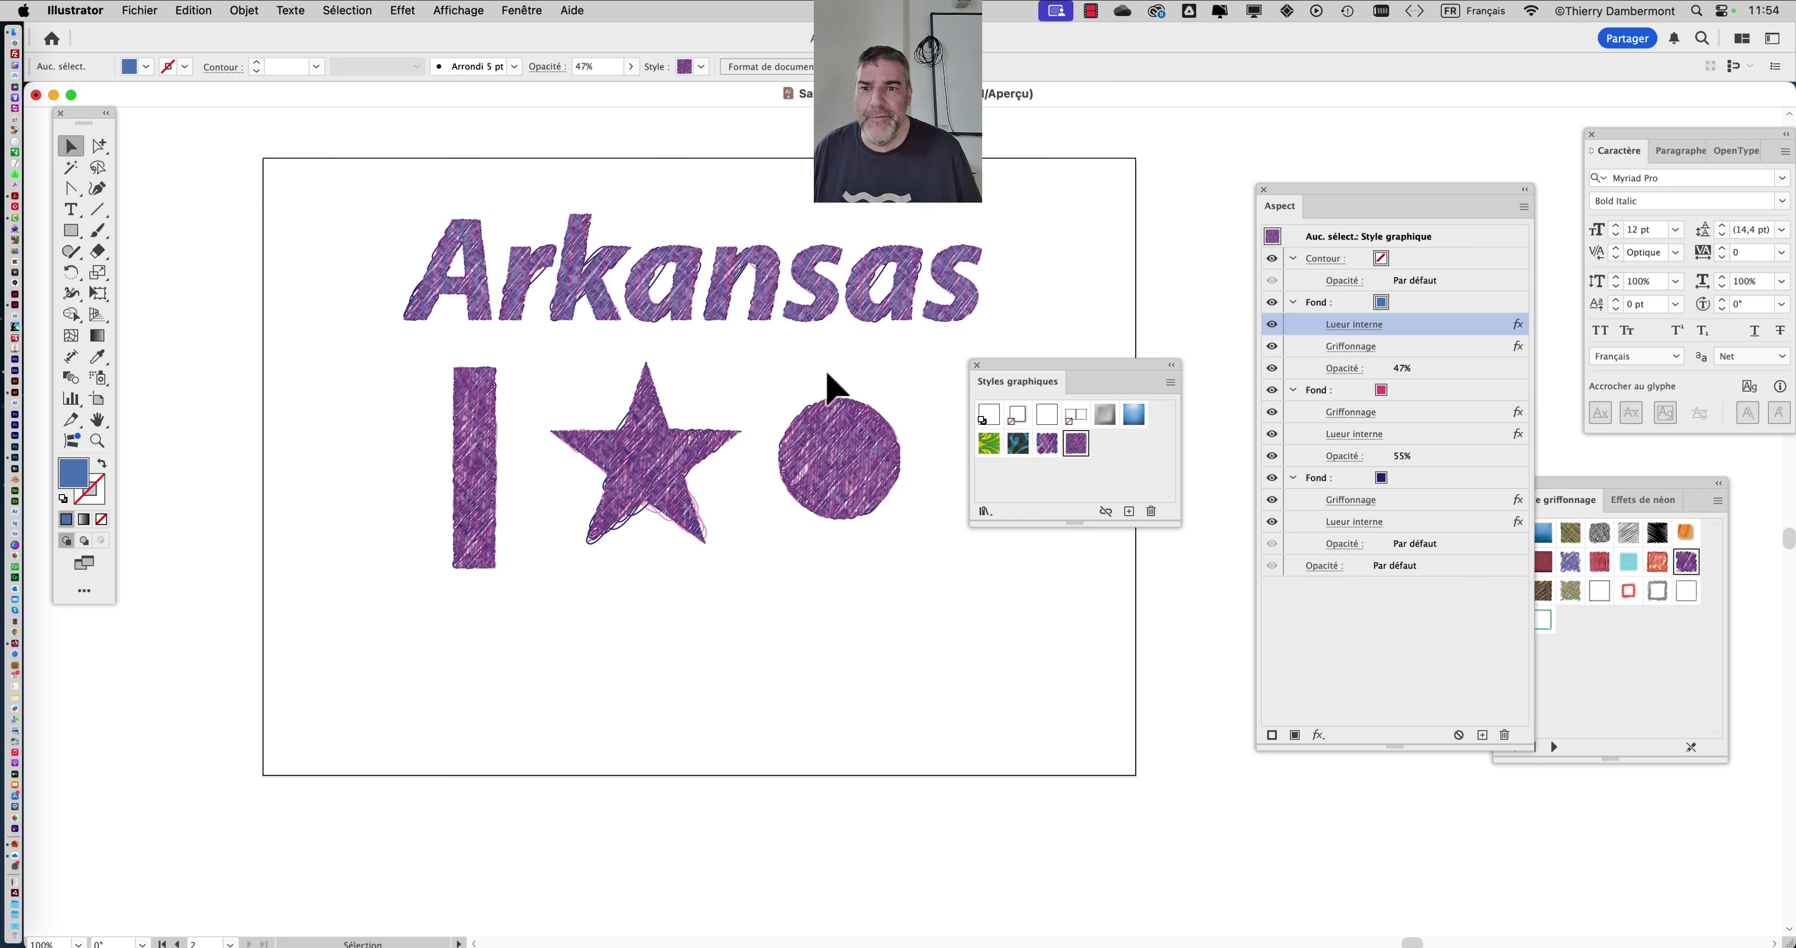
left_click_drag(733, 432, 745, 485)
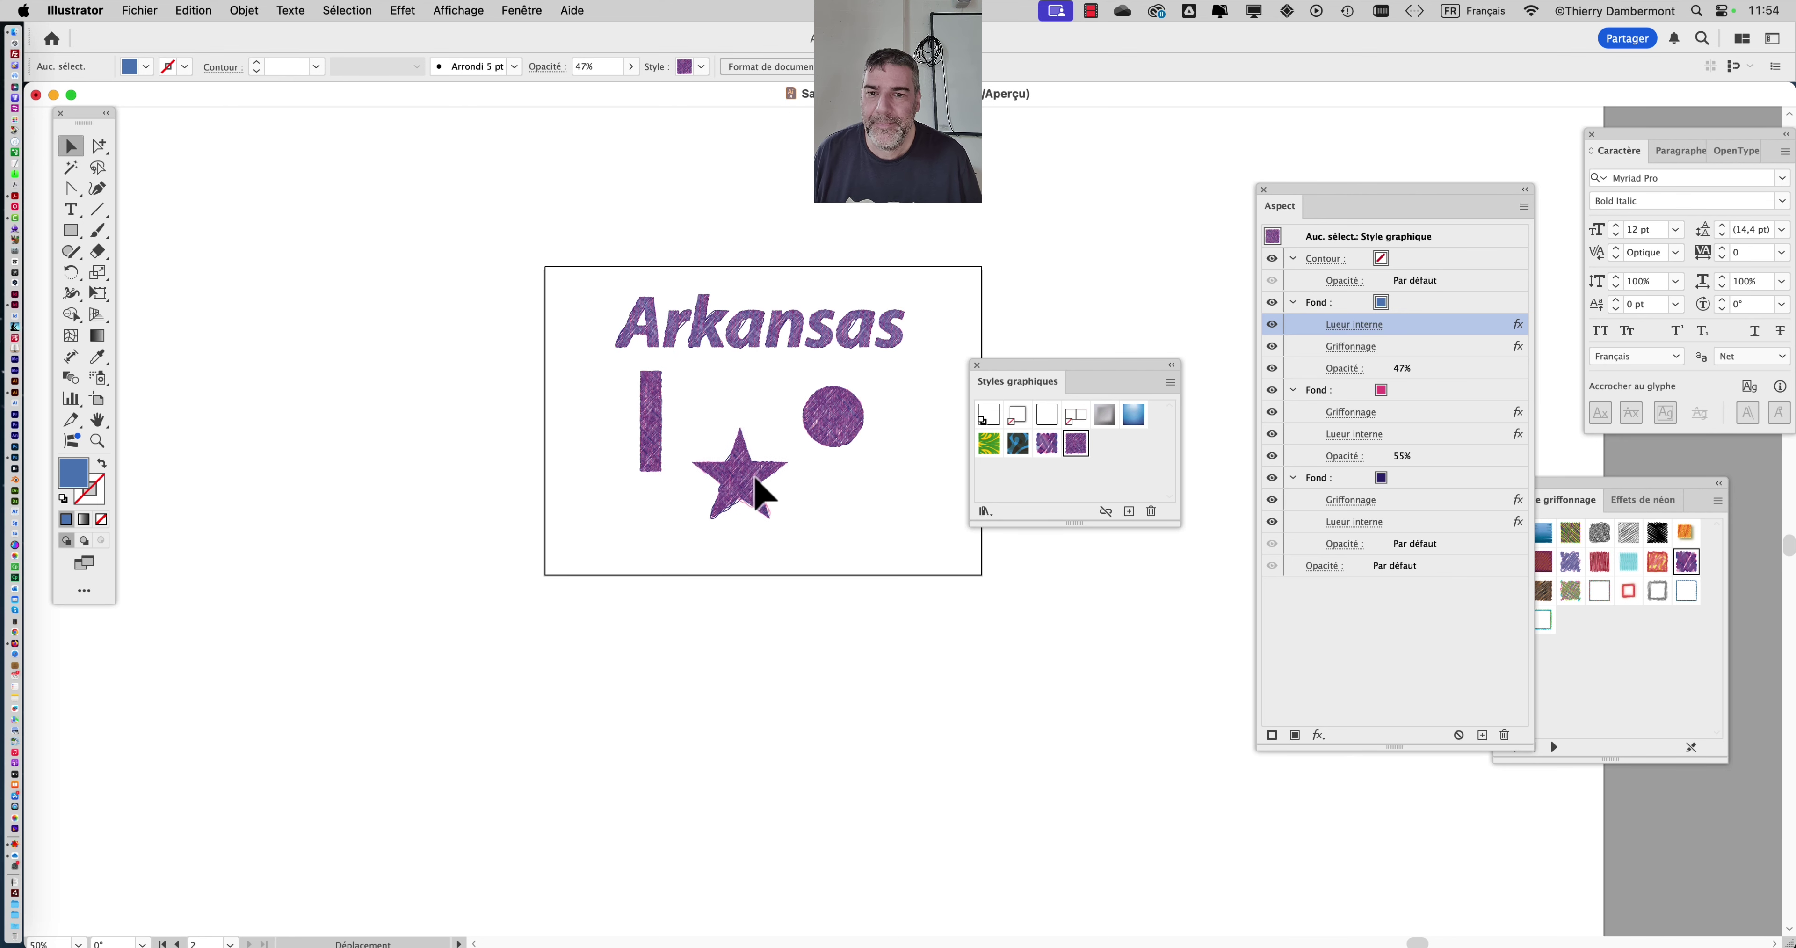
left_click_drag(845, 425, 879, 406)
left_click_drag(655, 425, 671, 454)
left_click(880, 513)
left_click_drag(874, 421, 836, 444)
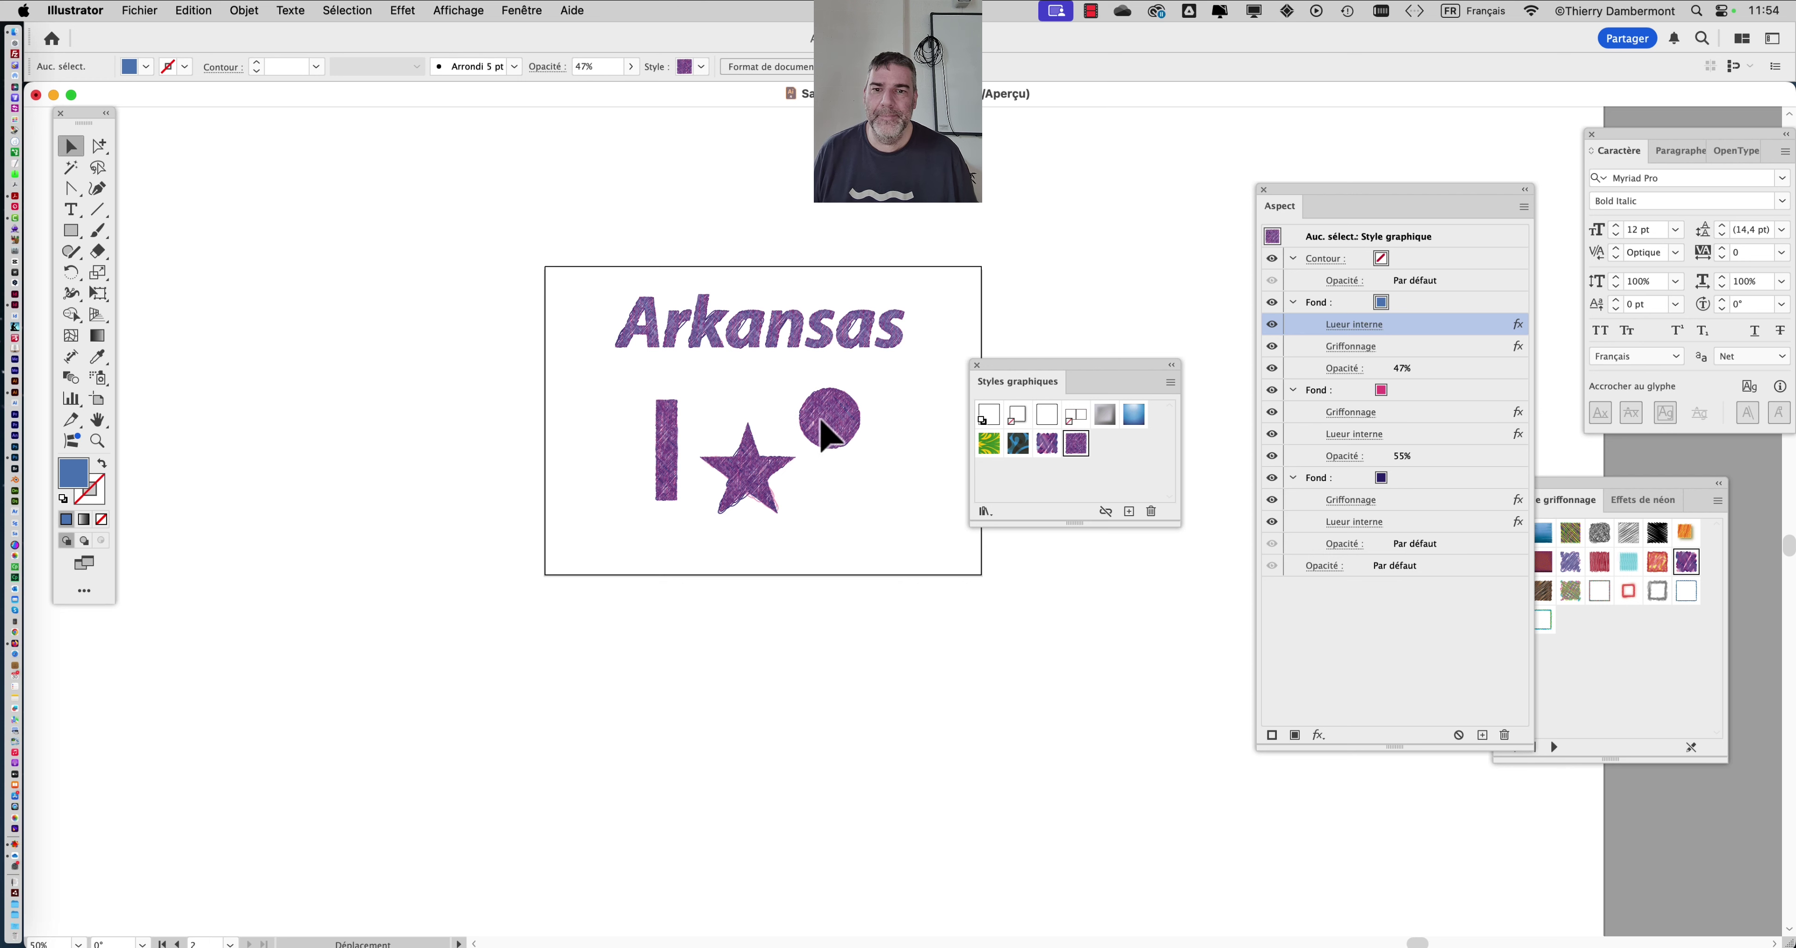
left_click(892, 503)
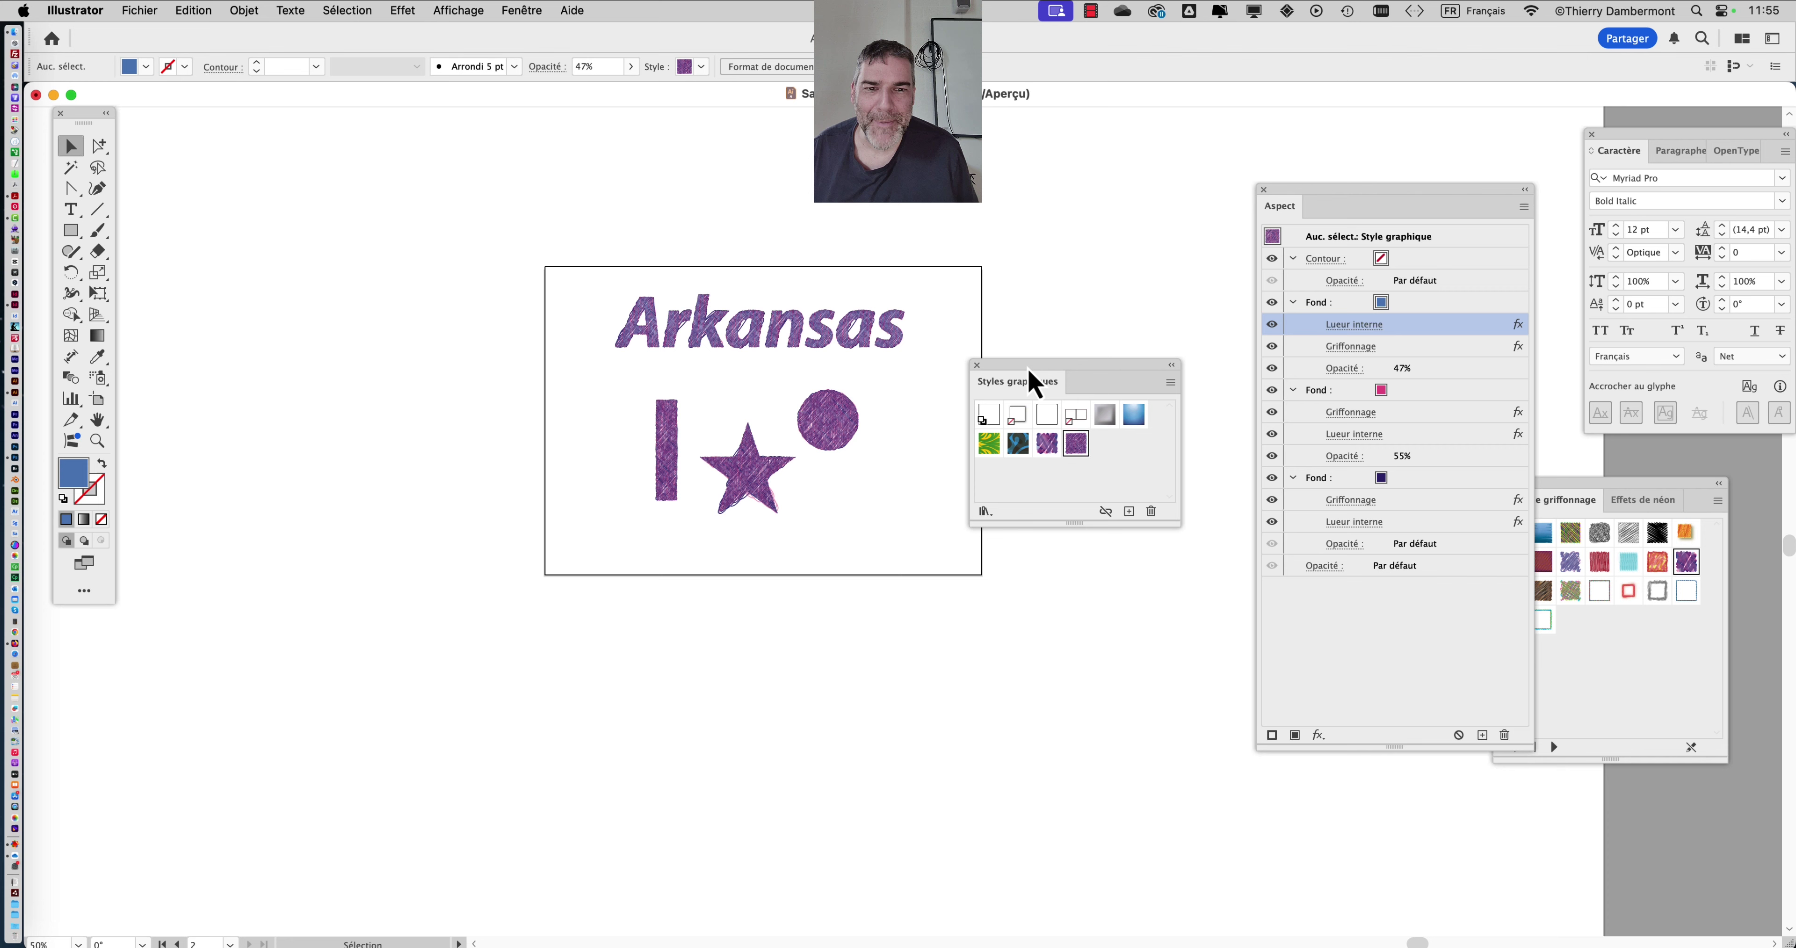
left_click_drag(1034, 381, 1080, 263)
left_click_drag(1068, 183, 1074, 206)
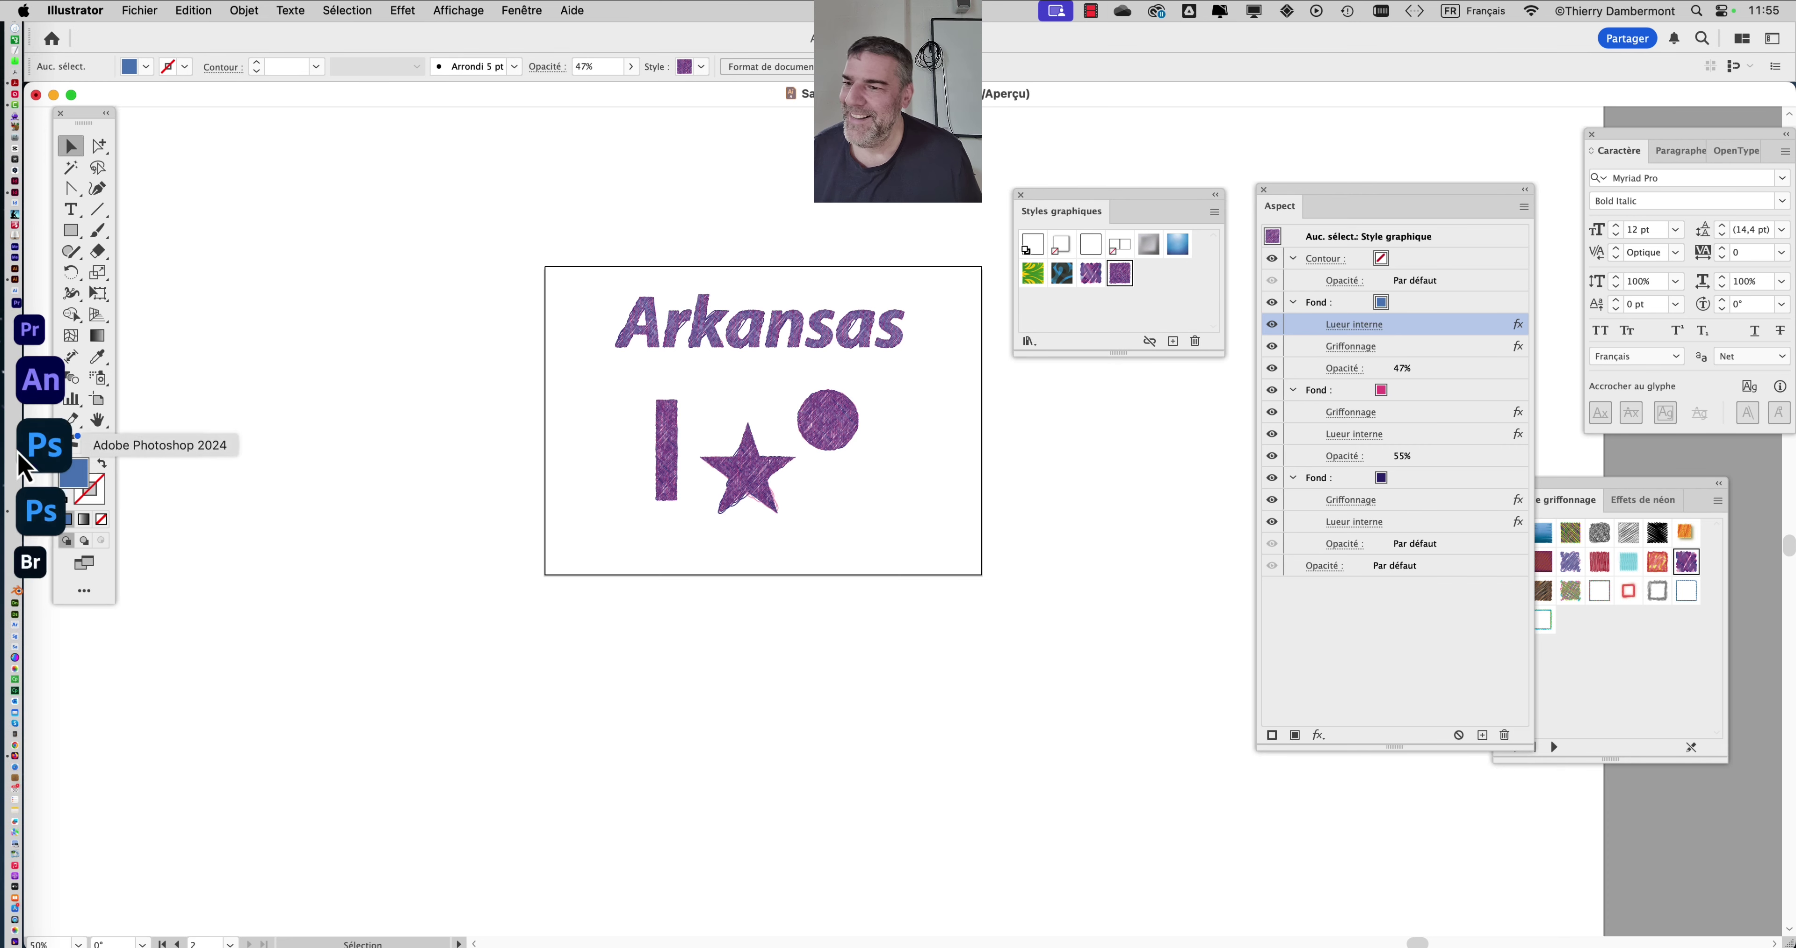
Switch to Photoshop 2025 and close the open document containing the purple AB letters
left_click(50, 464)
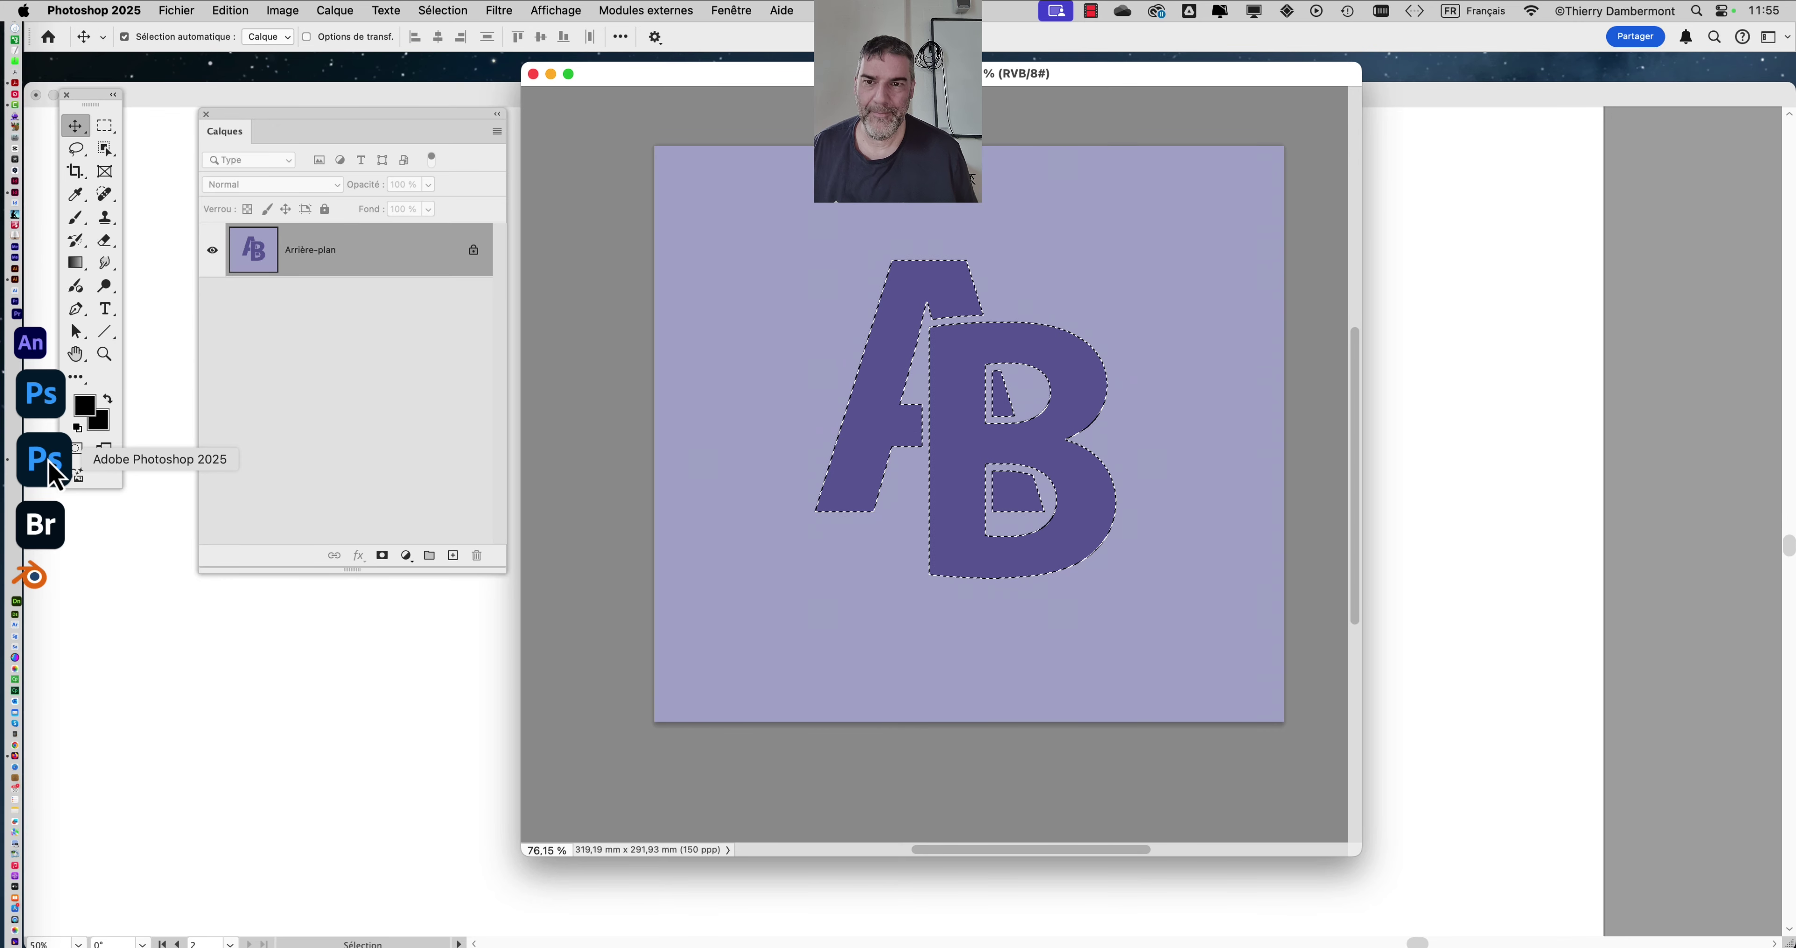
left_click(532, 74)
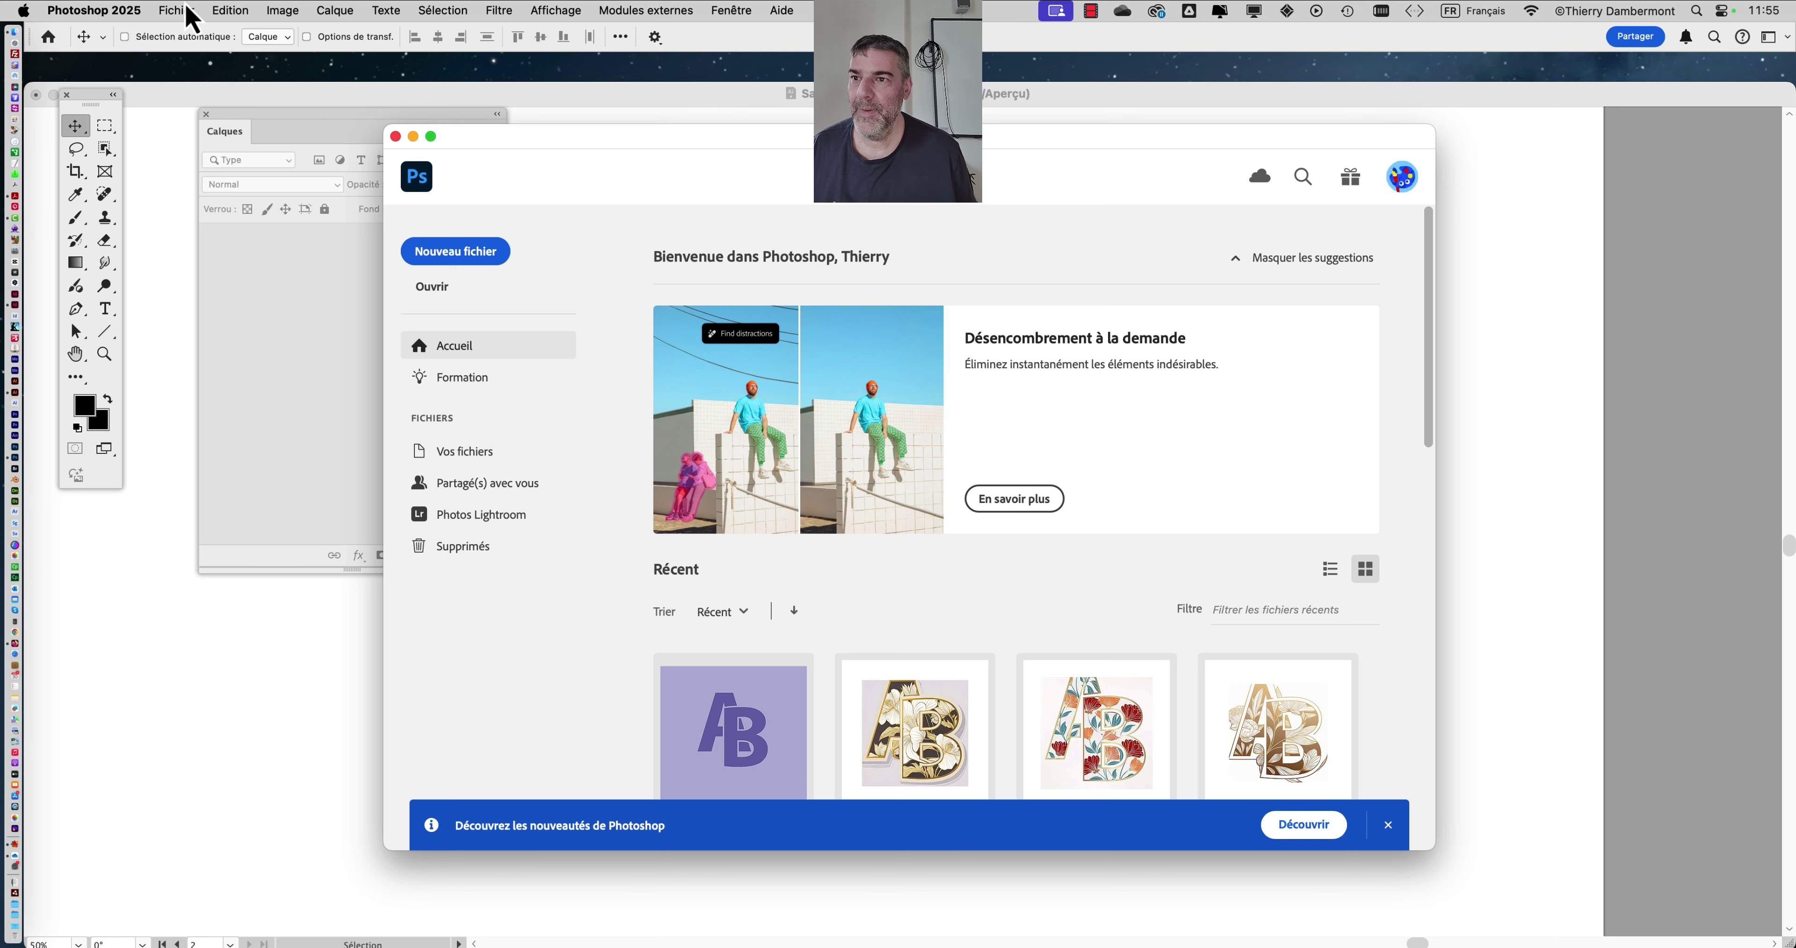
Create a blank Letter print document, 8 × 11 inches at 300 pixels per inch, and display it in full-screen mode
left_click(193, 19)
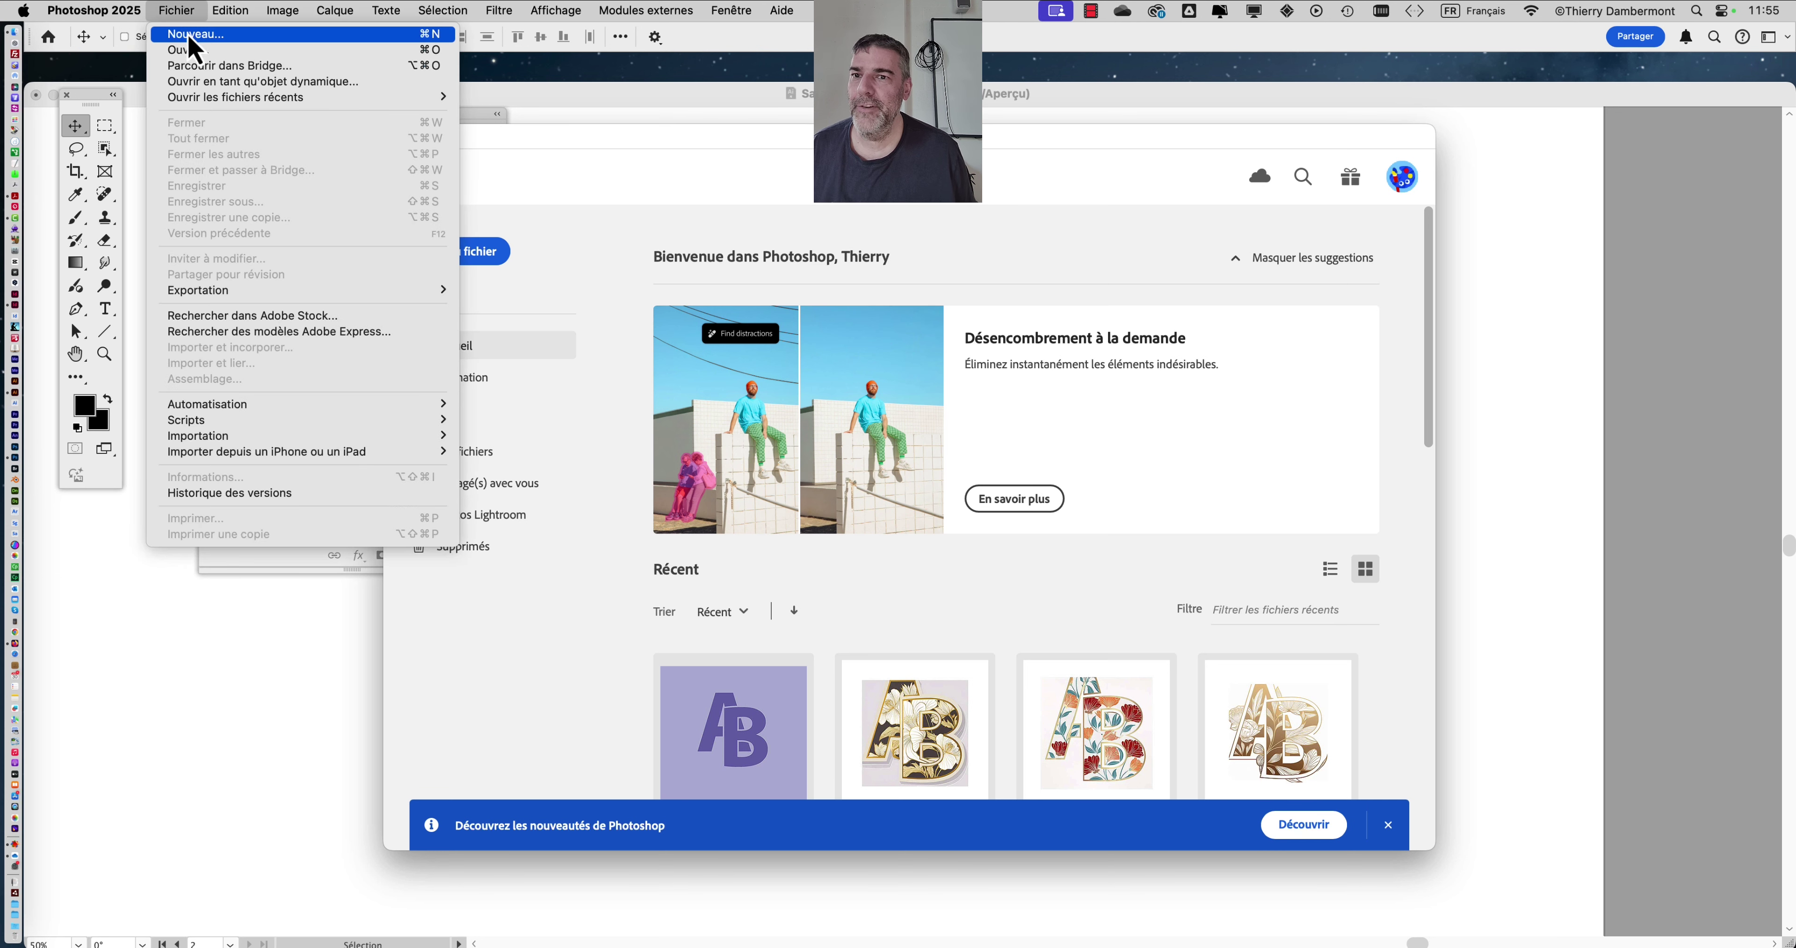
left_click(189, 40)
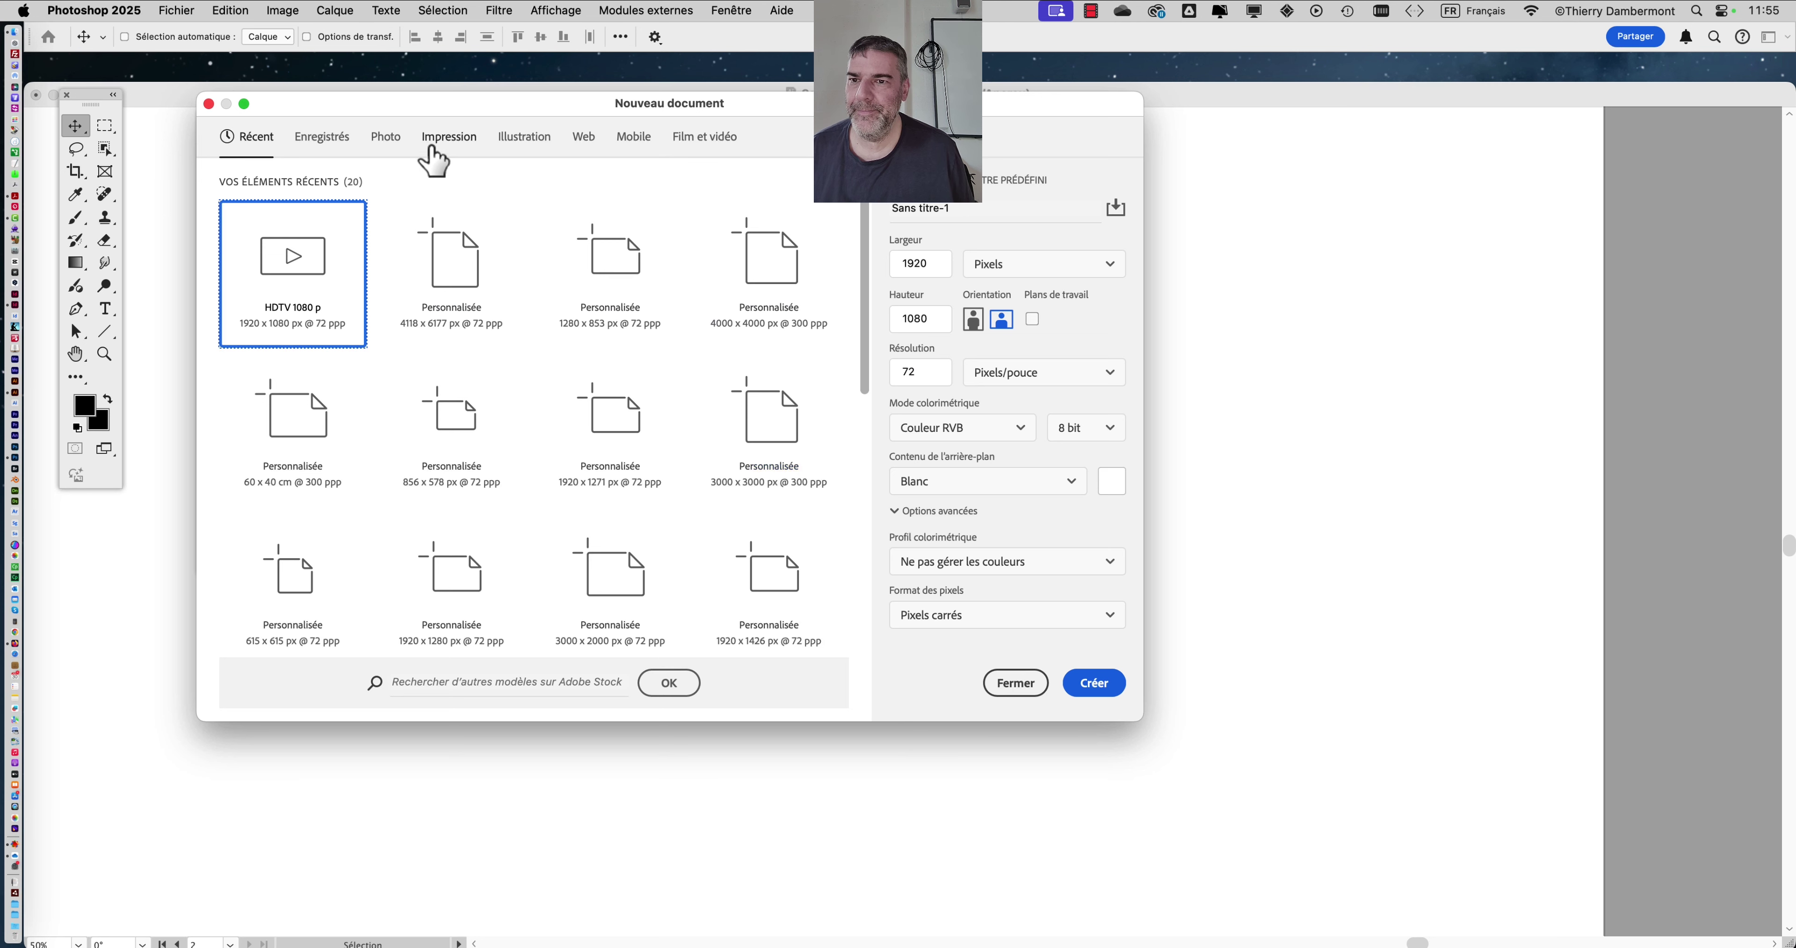
left_click(449, 138)
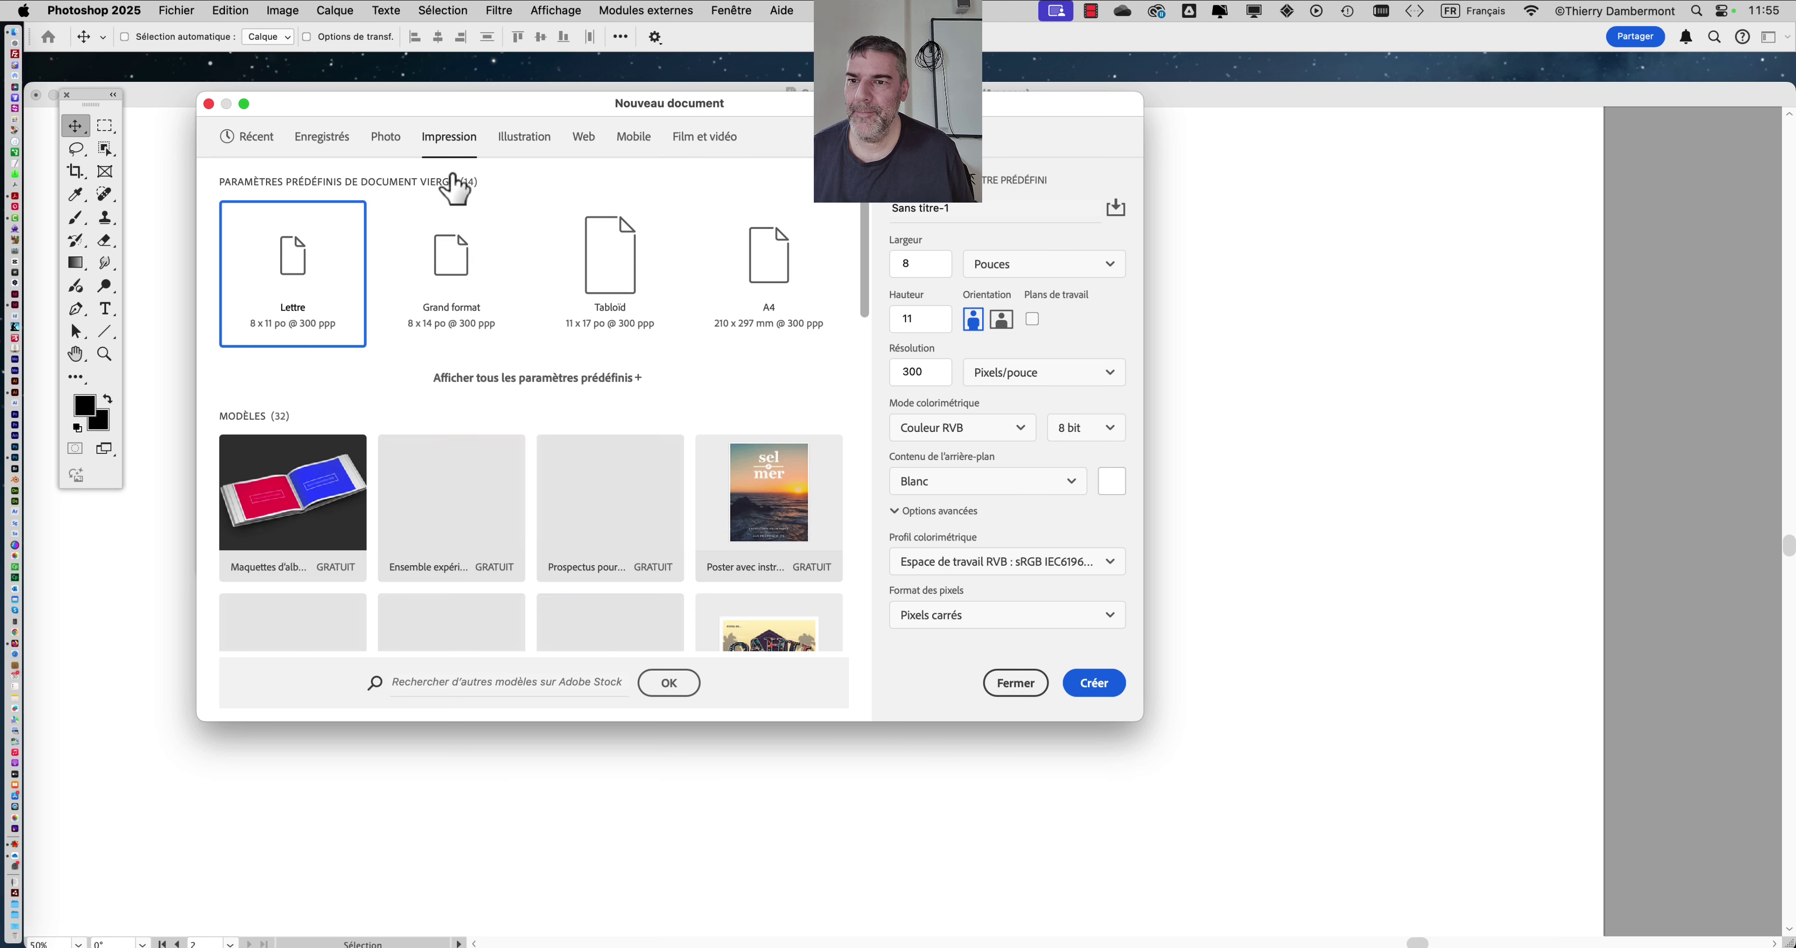
left_click(1089, 691)
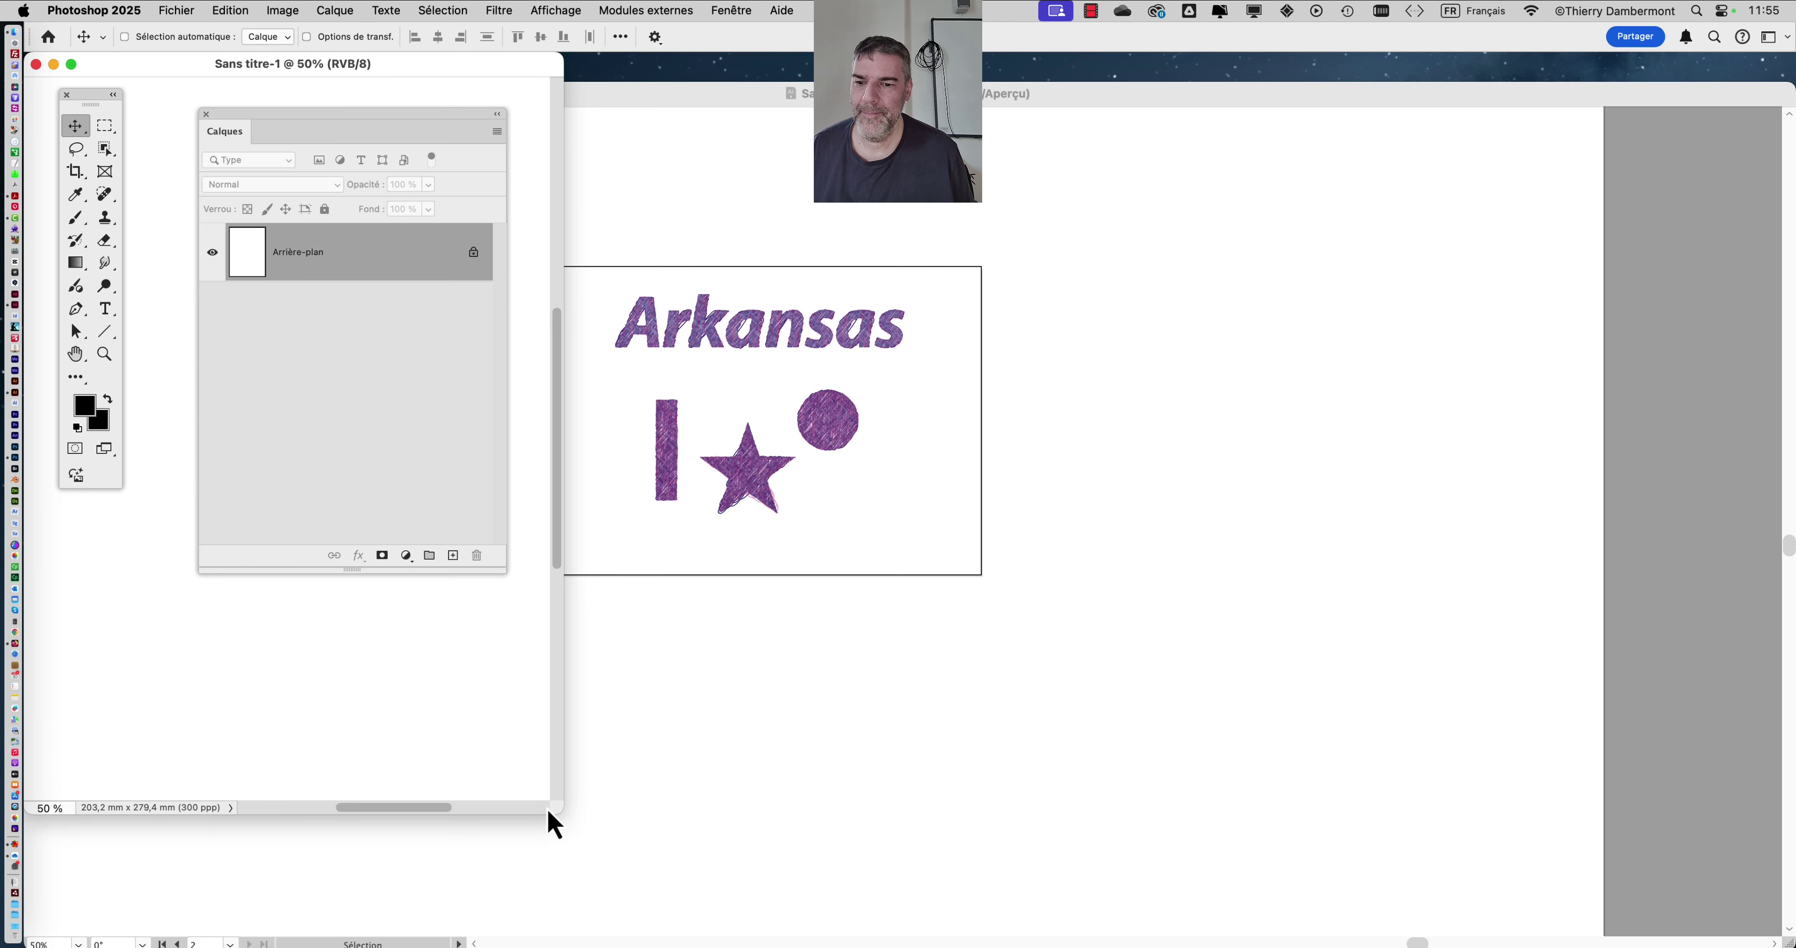
key("f")
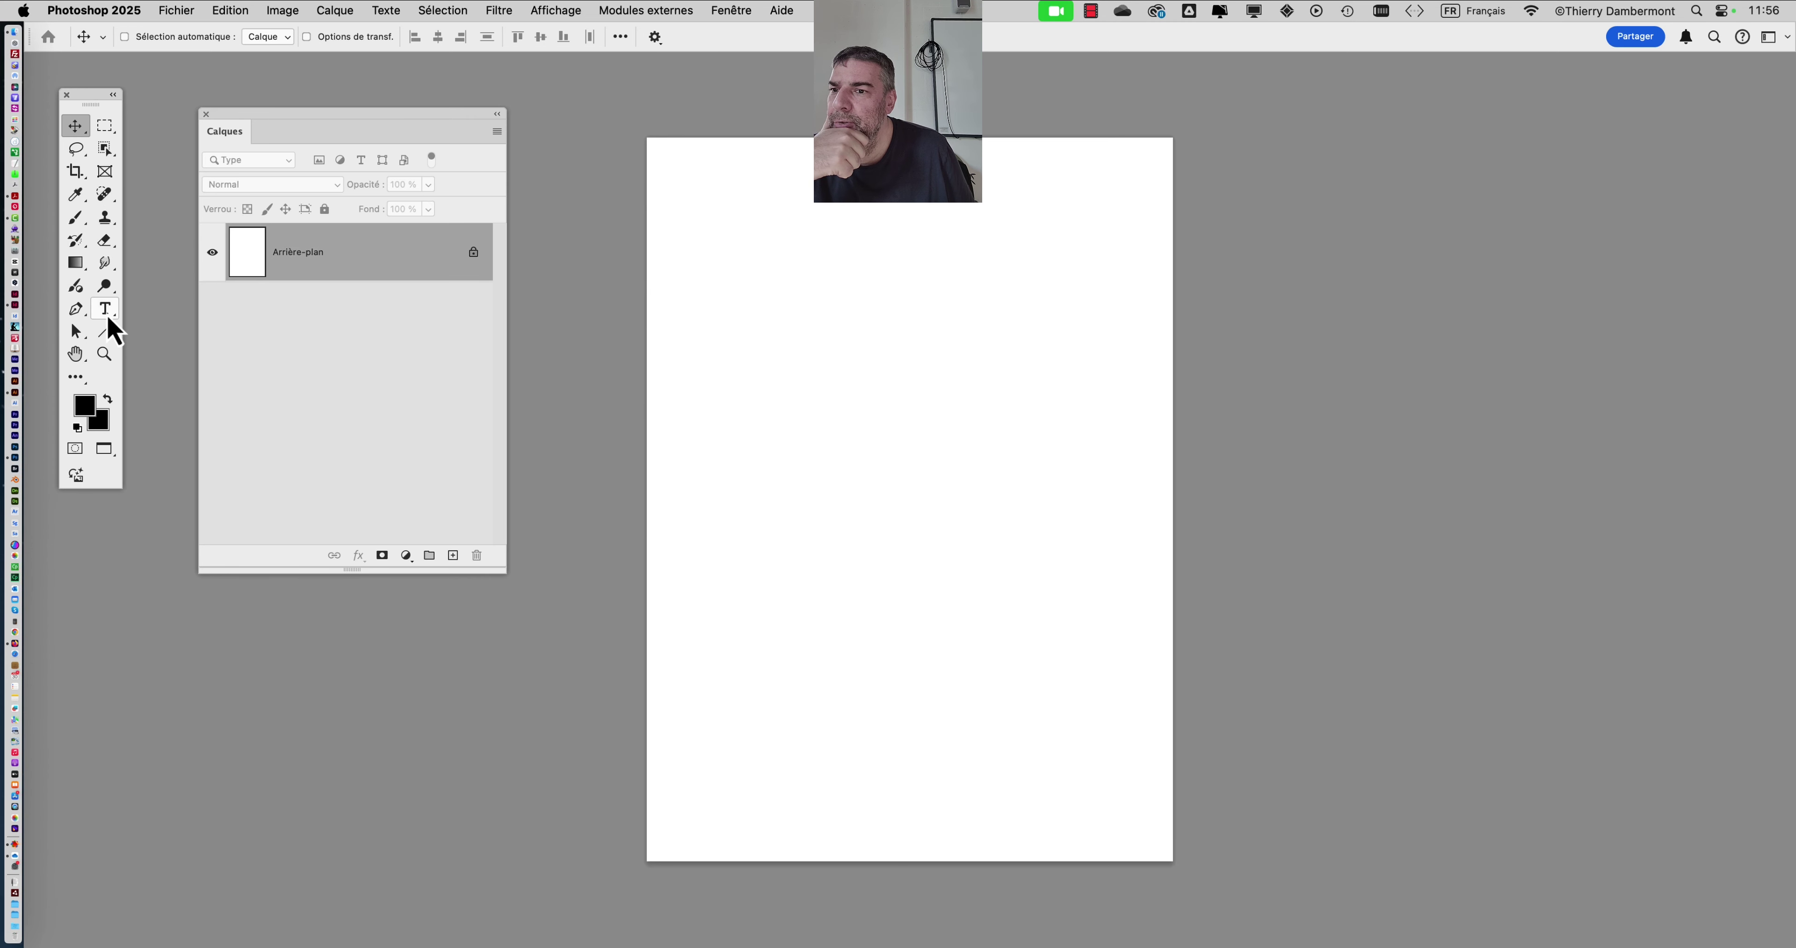
Add a text layer reading "Arkansas" in the upper part of the page
left_click(106, 314)
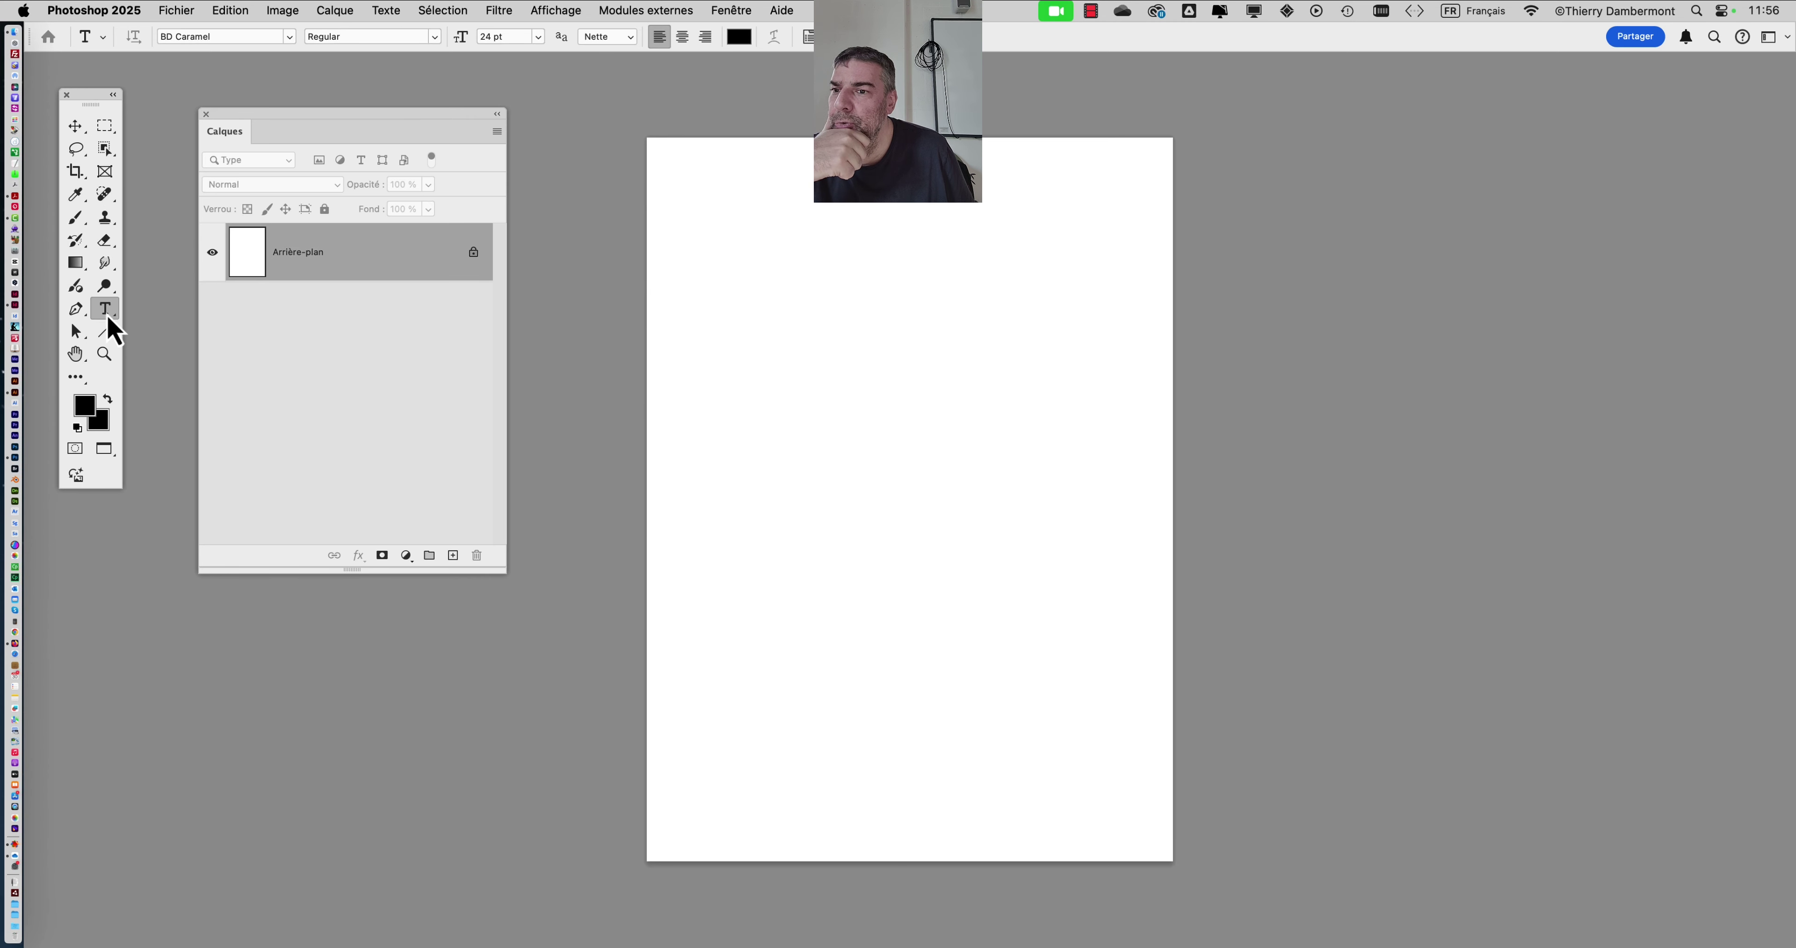
left_click(772, 289)
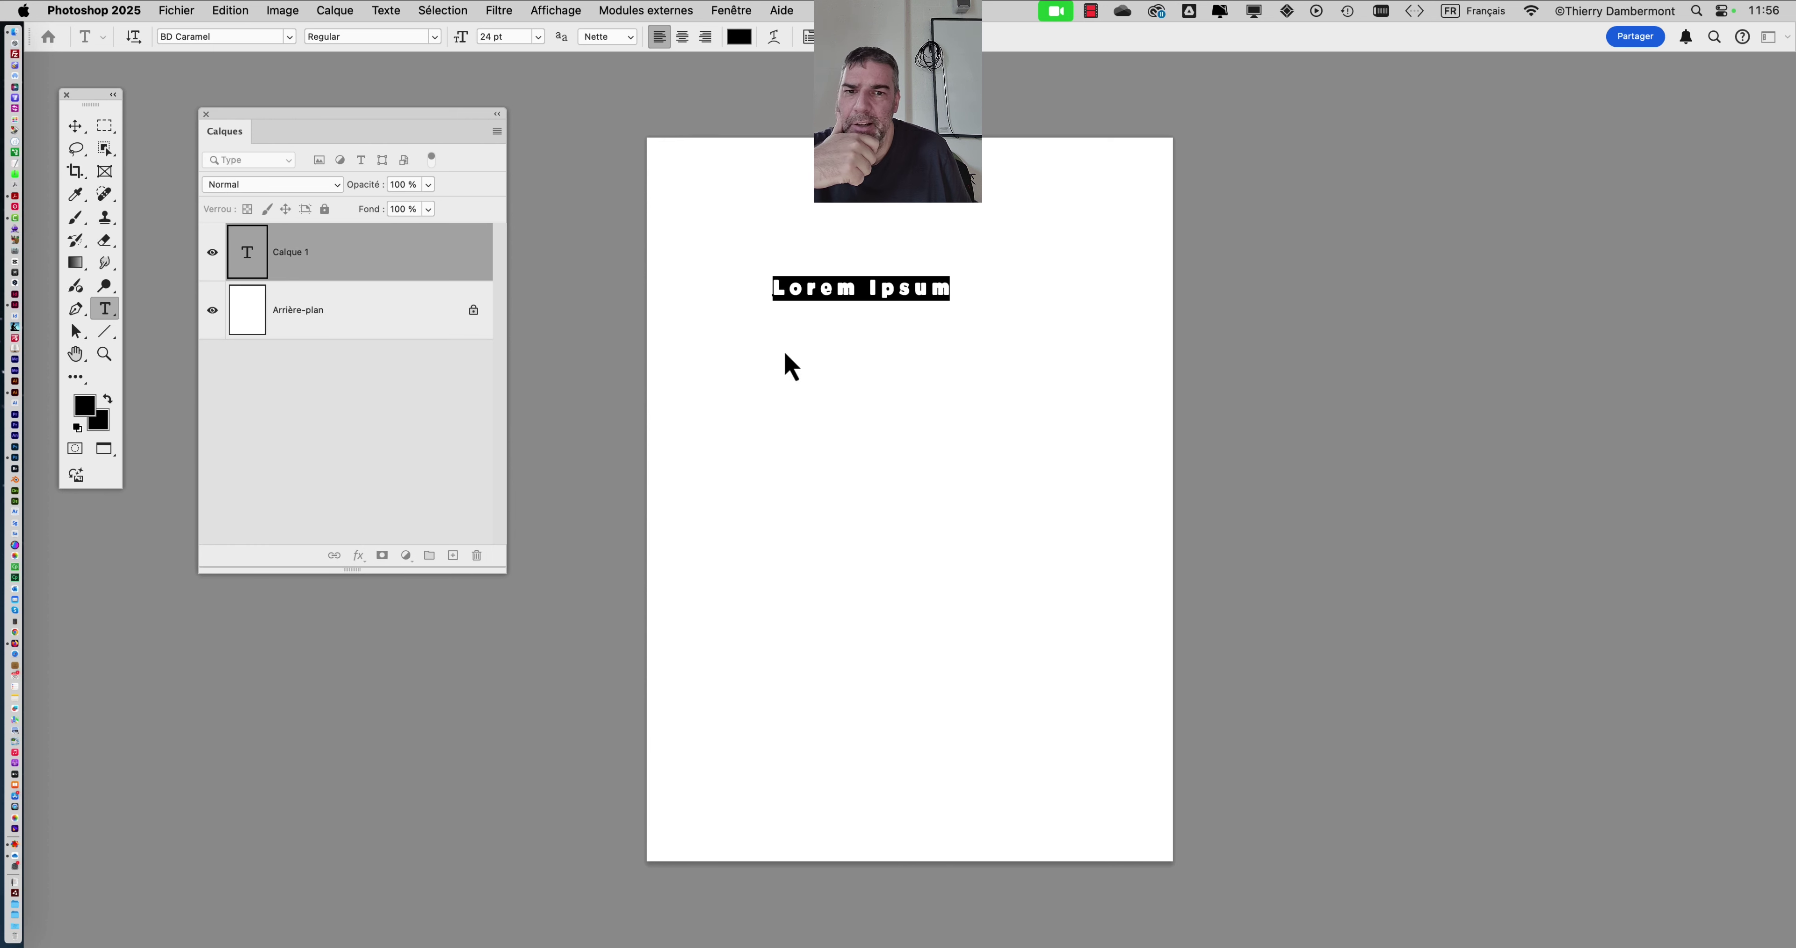
type("Arkansas")
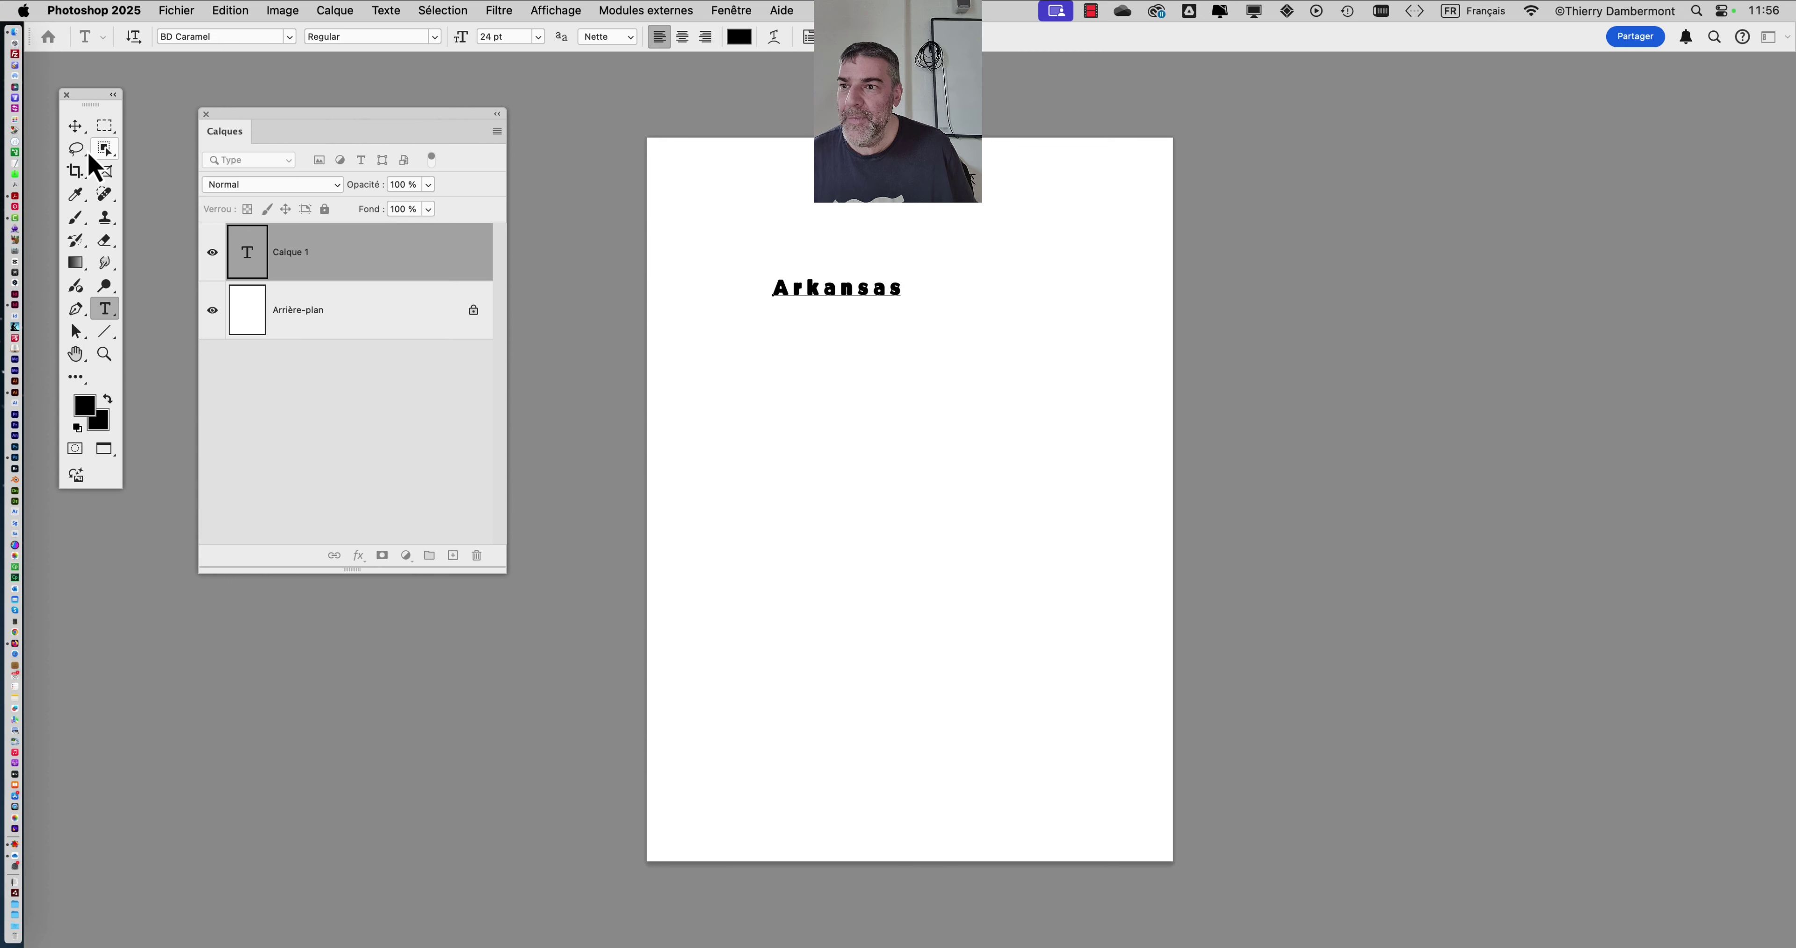
left_click(76, 128)
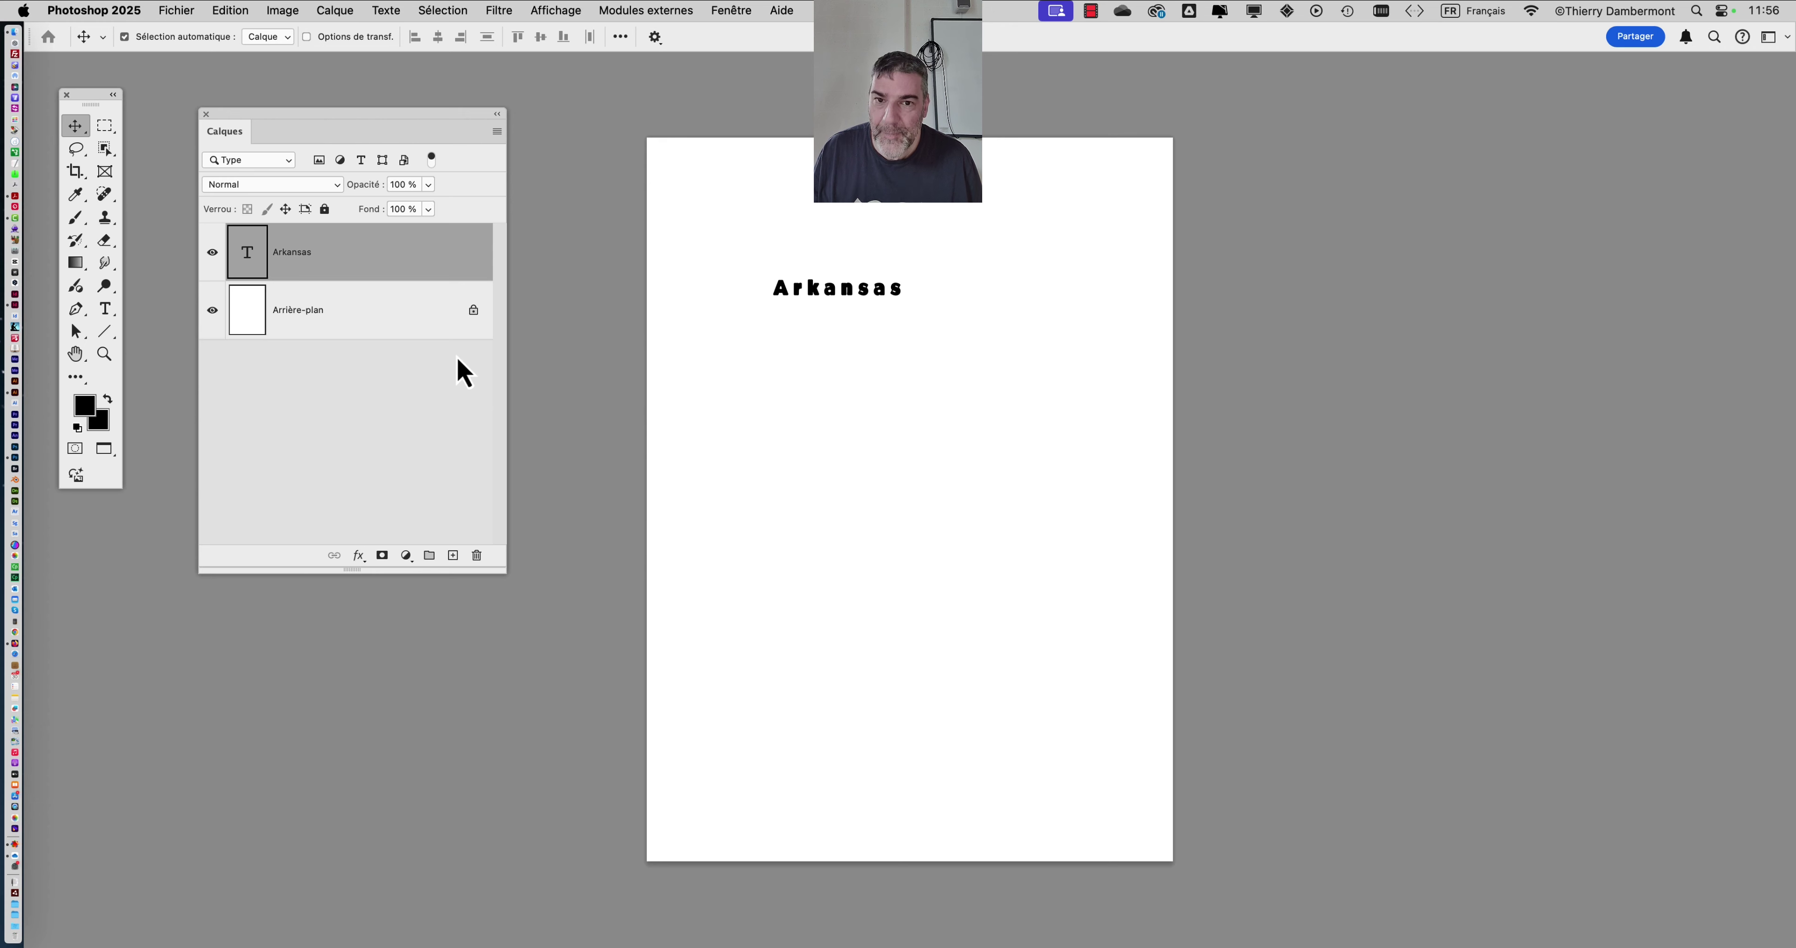
Scale the Arkansas text up to about 318% with Free Transform and centre it across the upper part of the page
key("super+t")
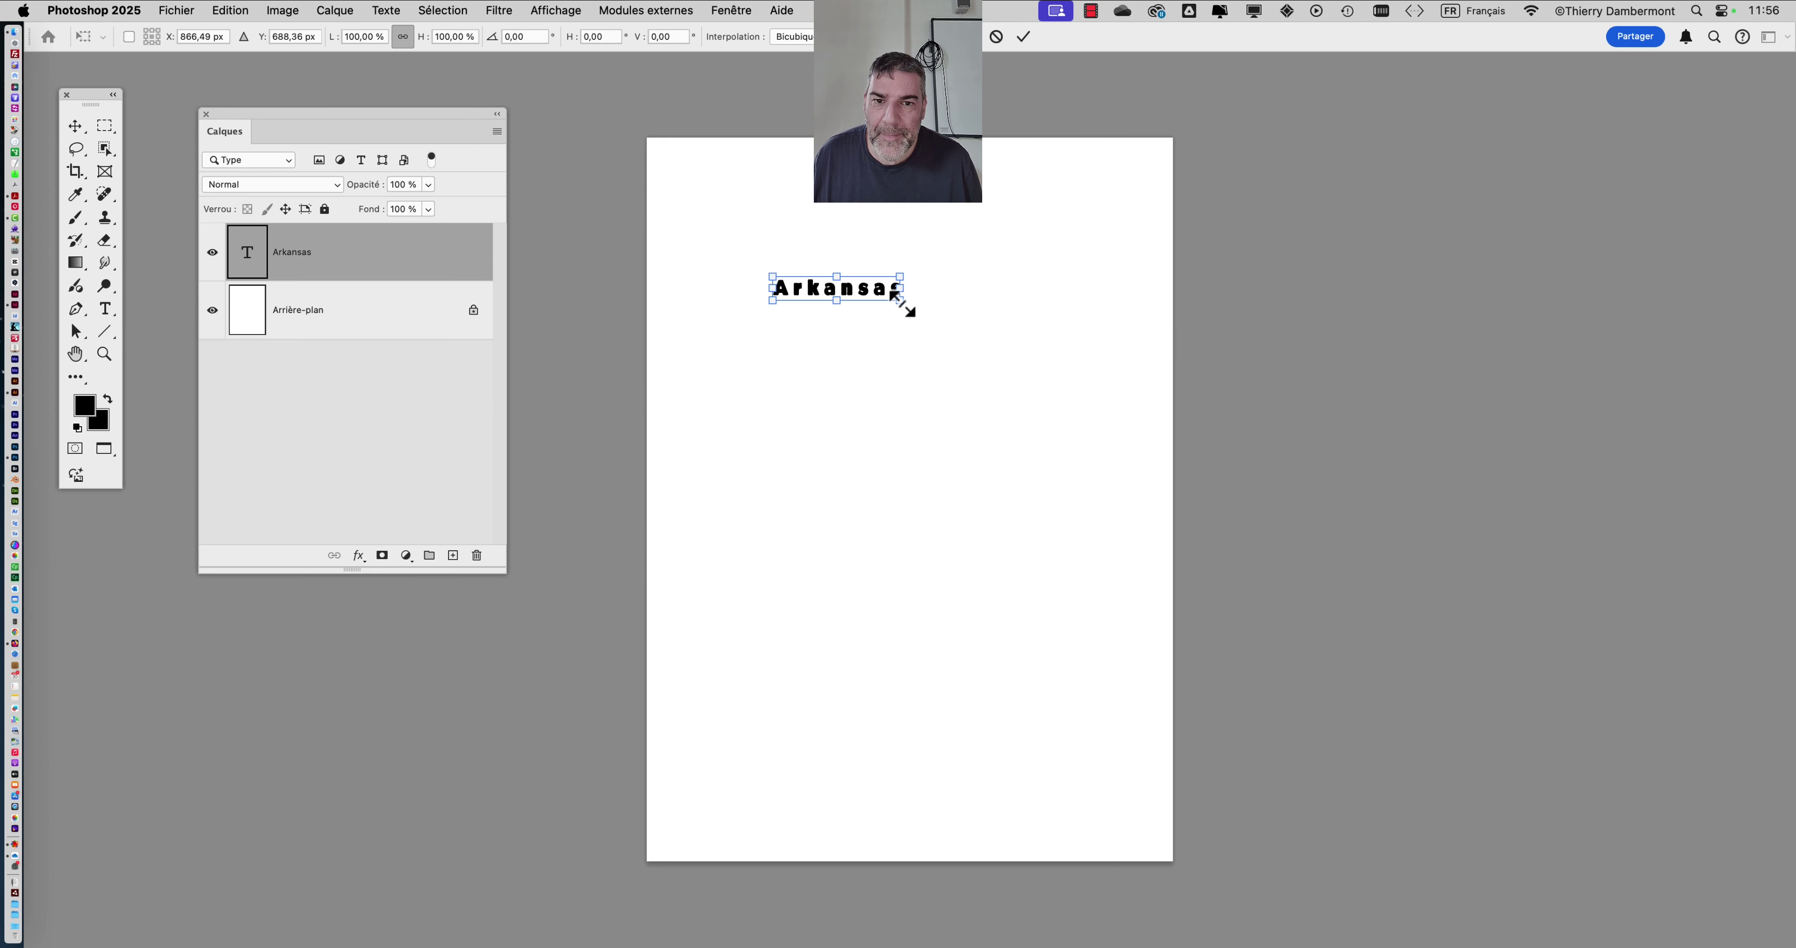
left_click_drag(903, 305, 1084, 429)
left_click_drag(760, 349, 701, 355)
left_click_drag(1100, 349, 1106, 354)
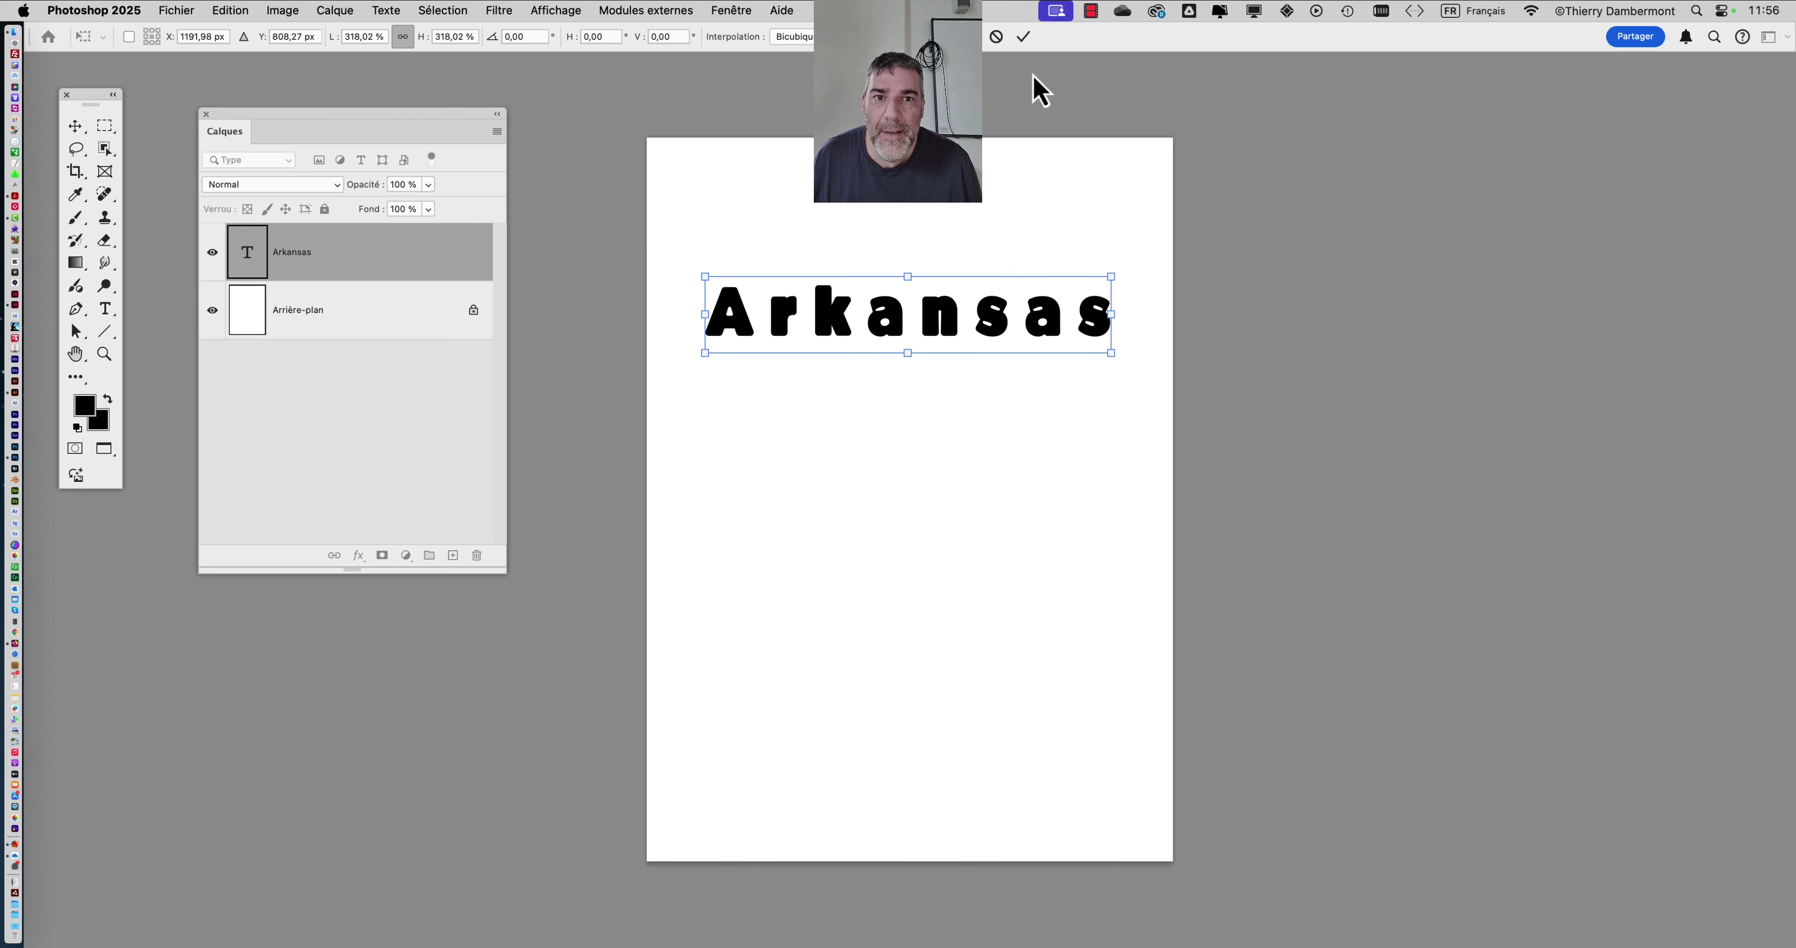
left_click(1025, 37)
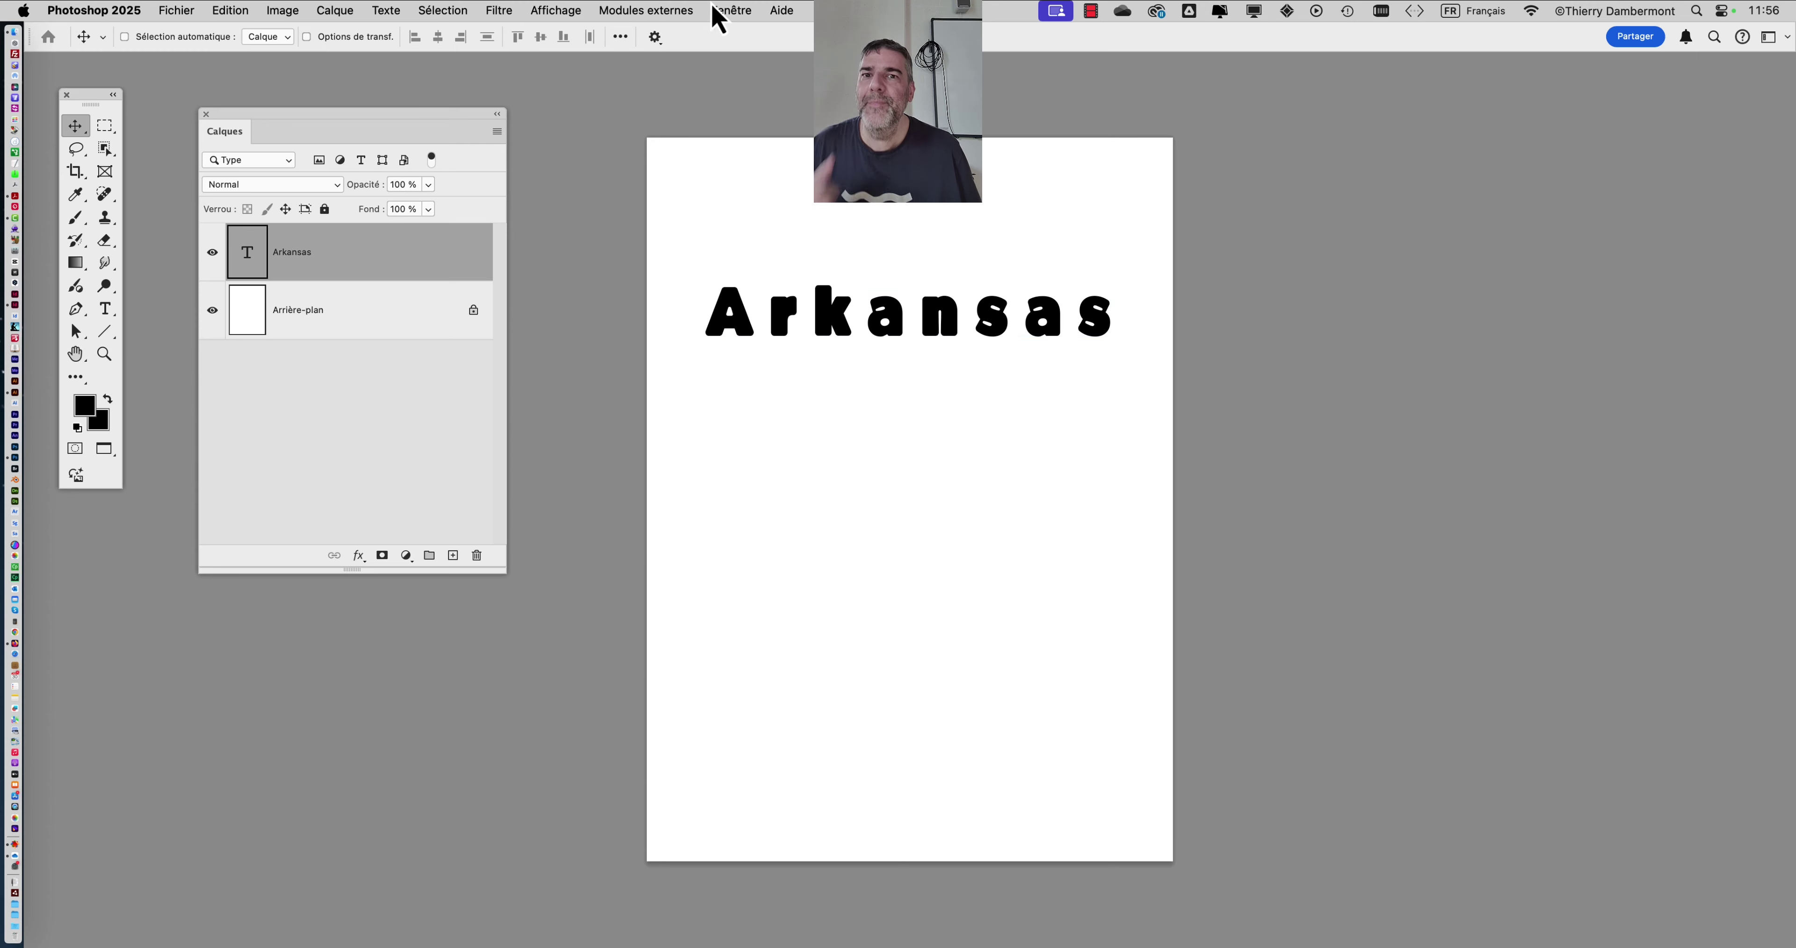
Show the character settings beside the page and set the Arkansas text's font to Myriad Pro Regular
left_click(719, 11)
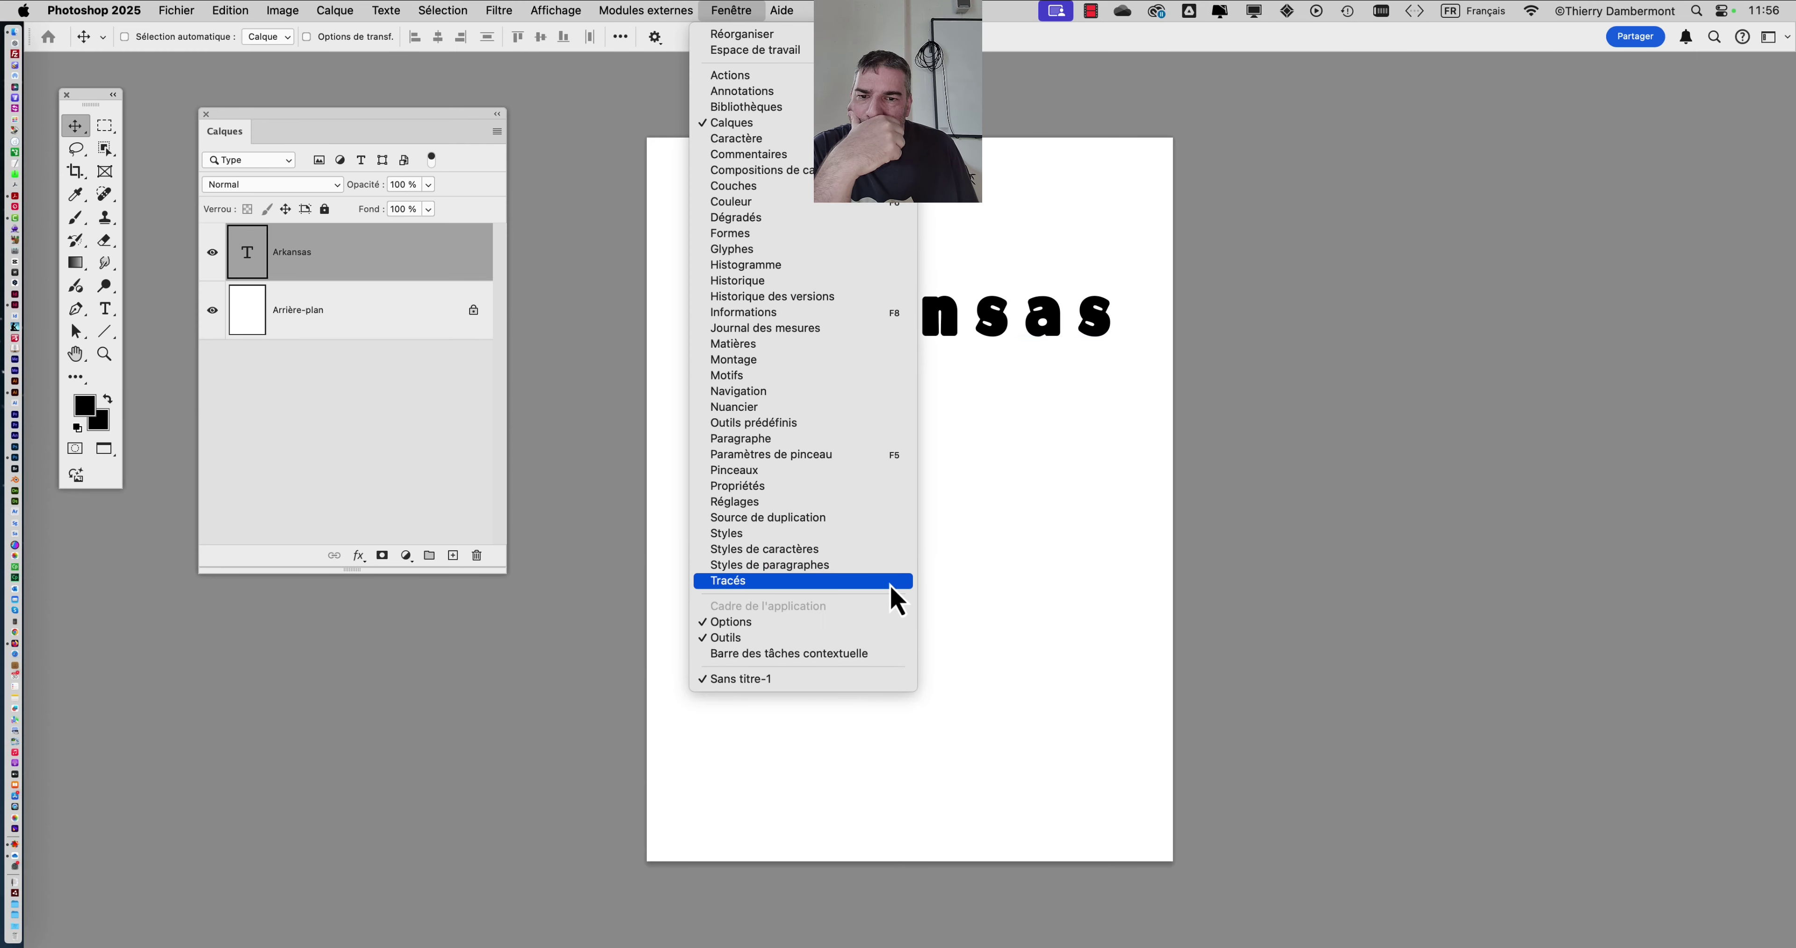
left_click(865, 138)
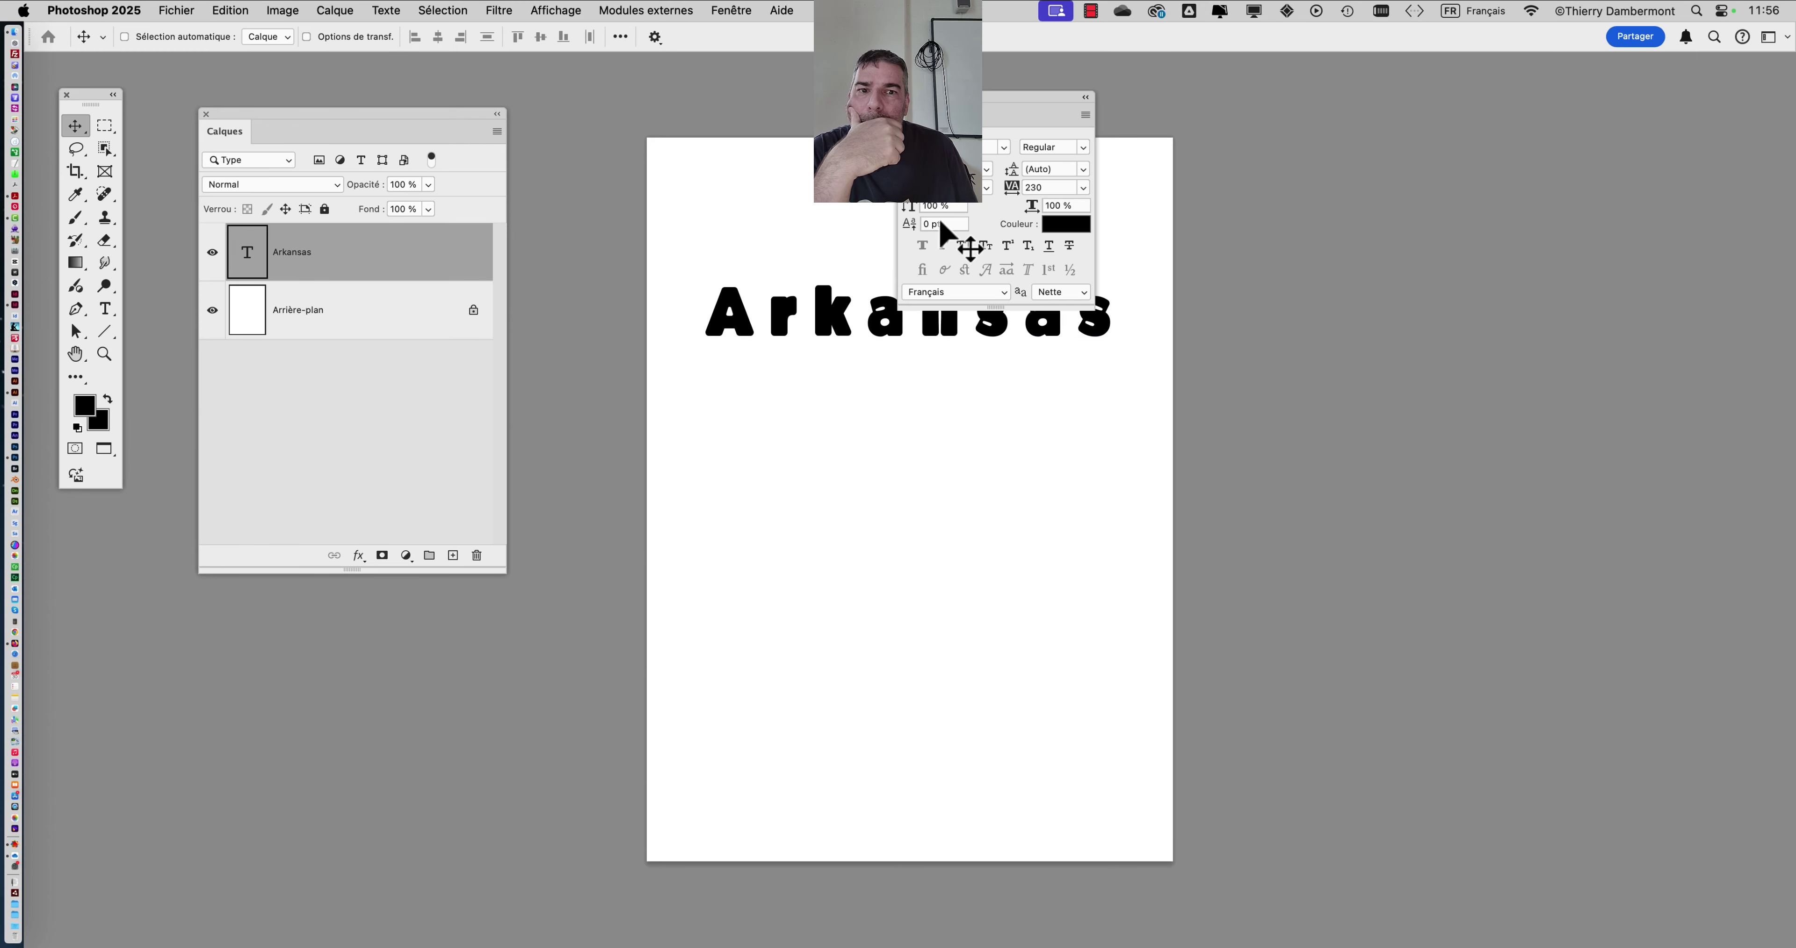
left_click_drag(1014, 111, 1274, 250)
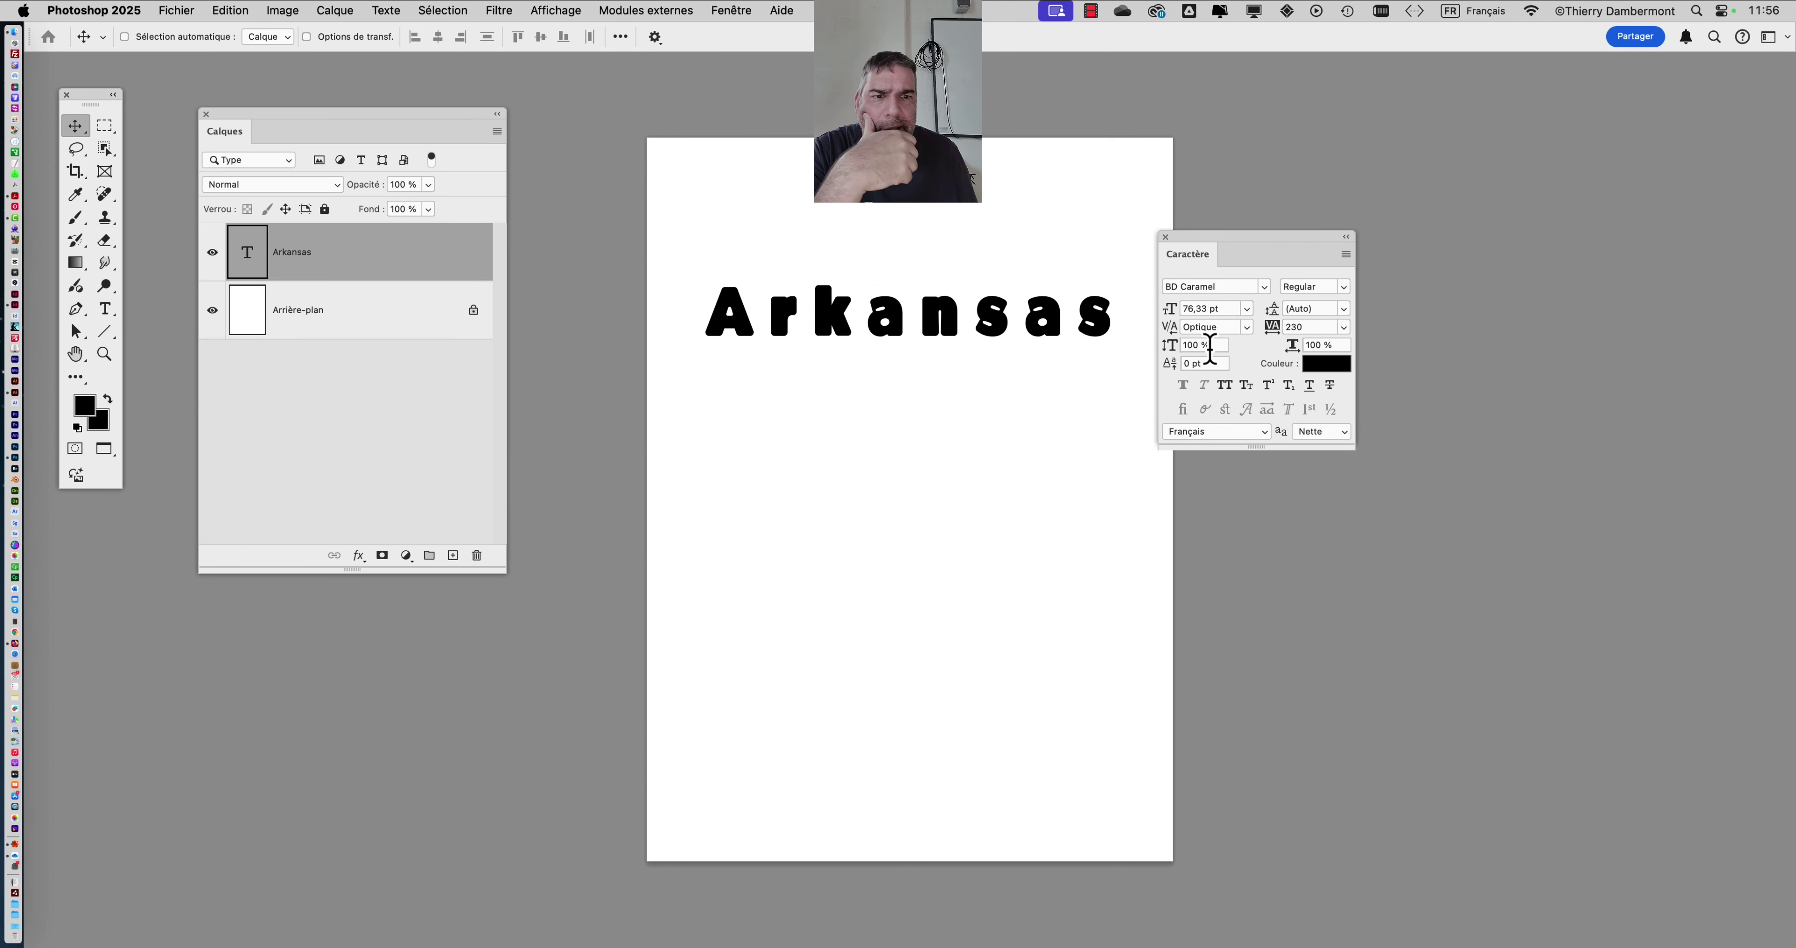
left_click(1264, 287)
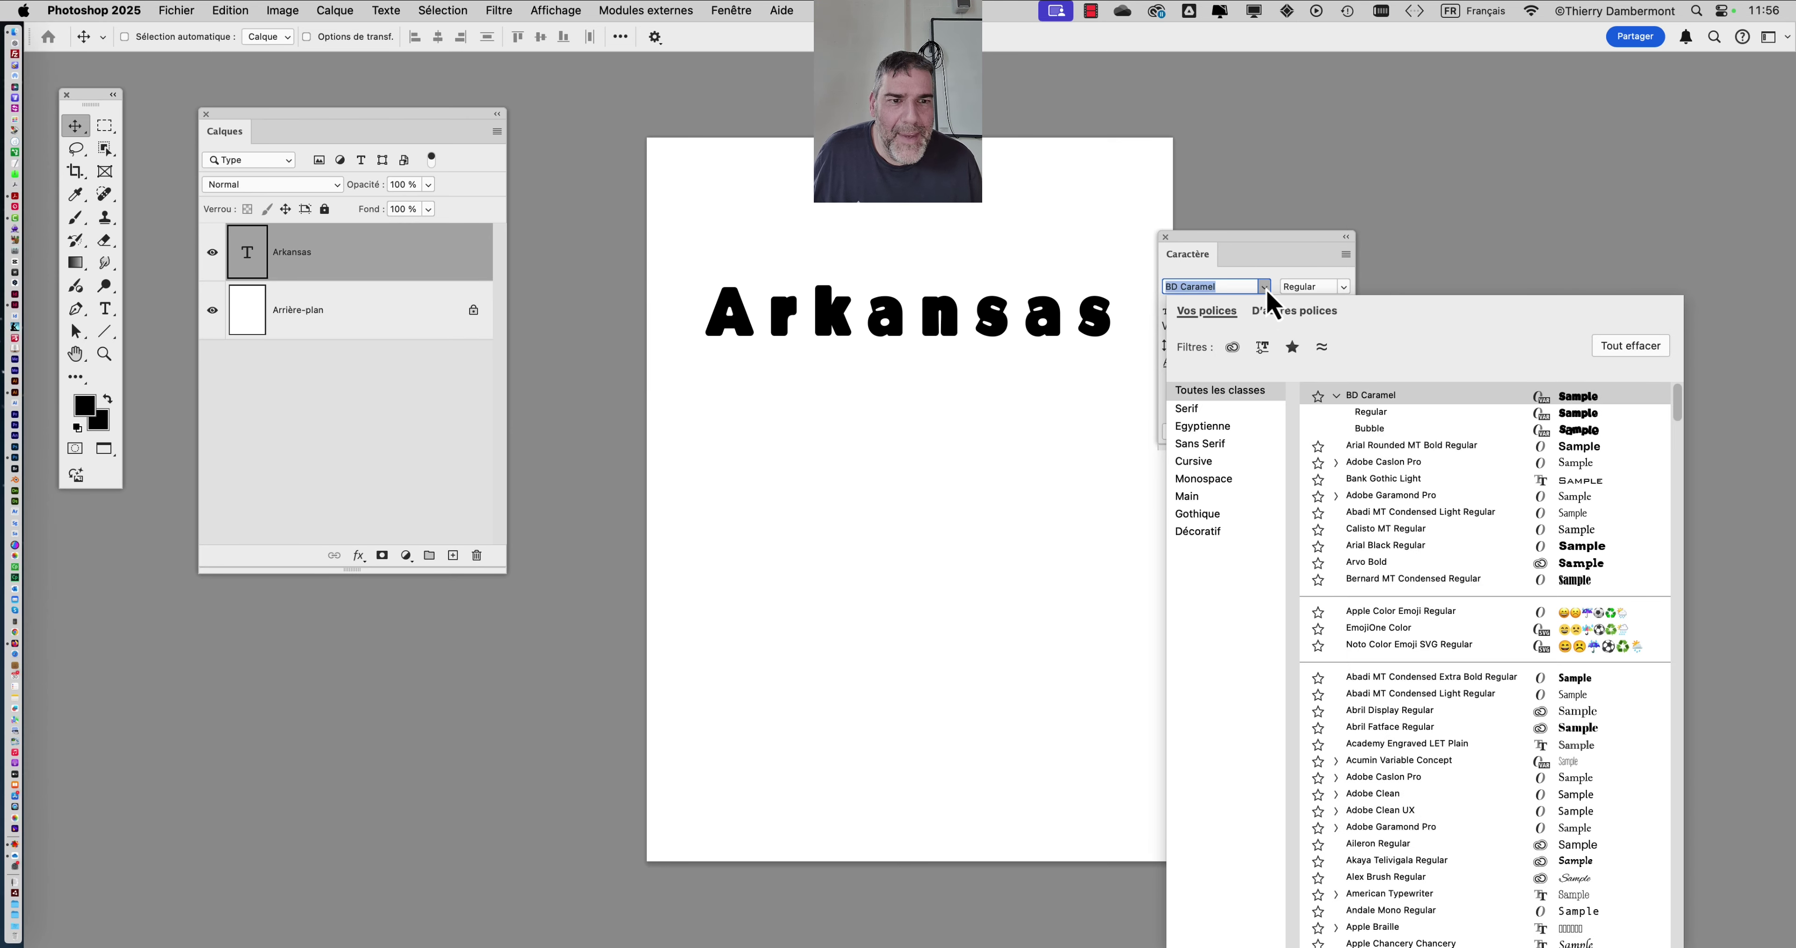
left_click(1264, 288)
left_click(1232, 288)
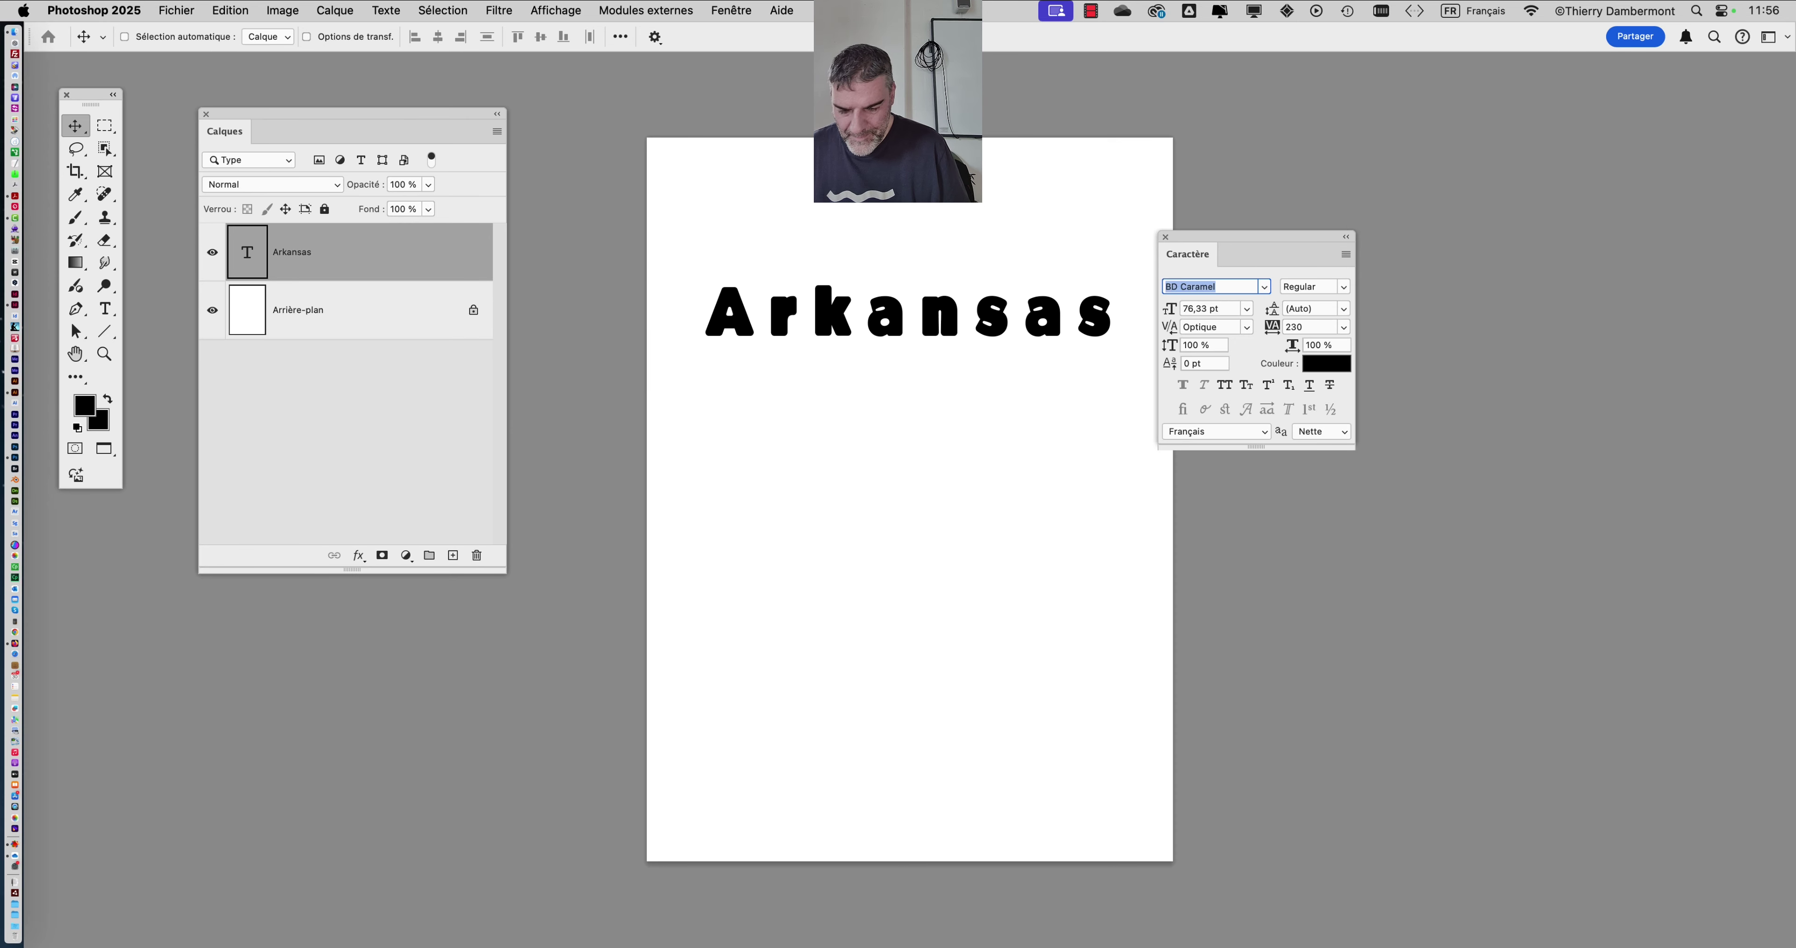
type("myriad")
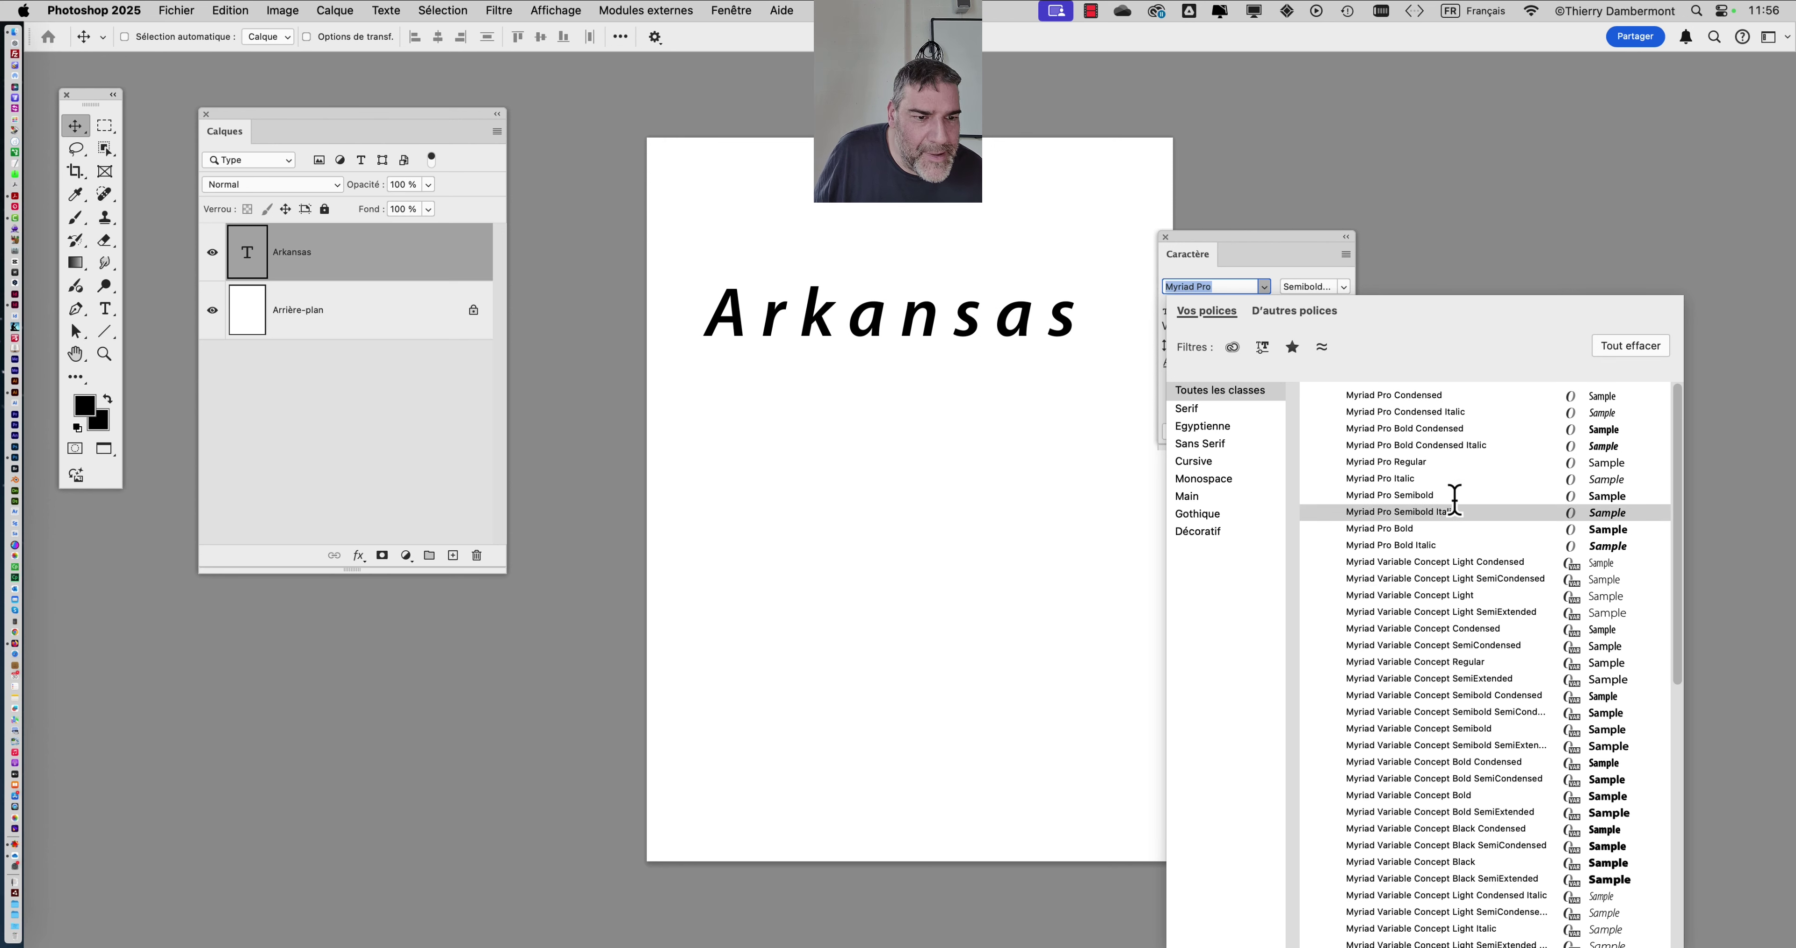
left_click(1456, 462)
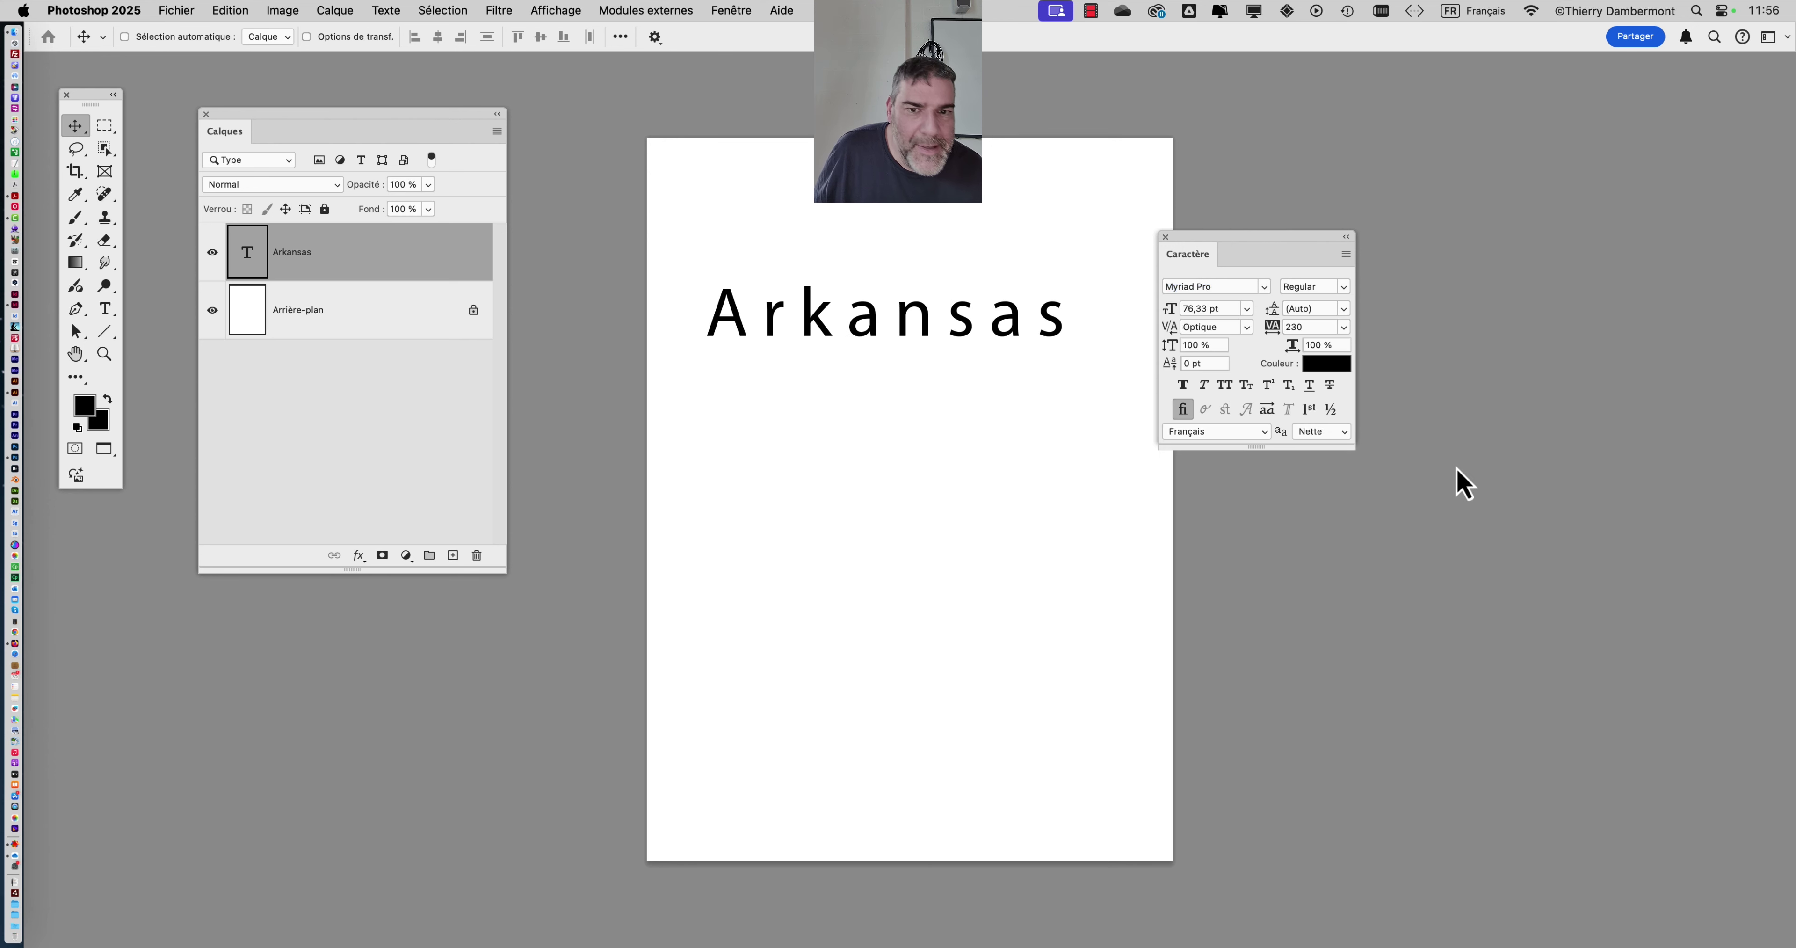
Set the Arkansas text's weight to Bold and its tracking to 30
left_click(1342, 287)
left_click(1334, 387)
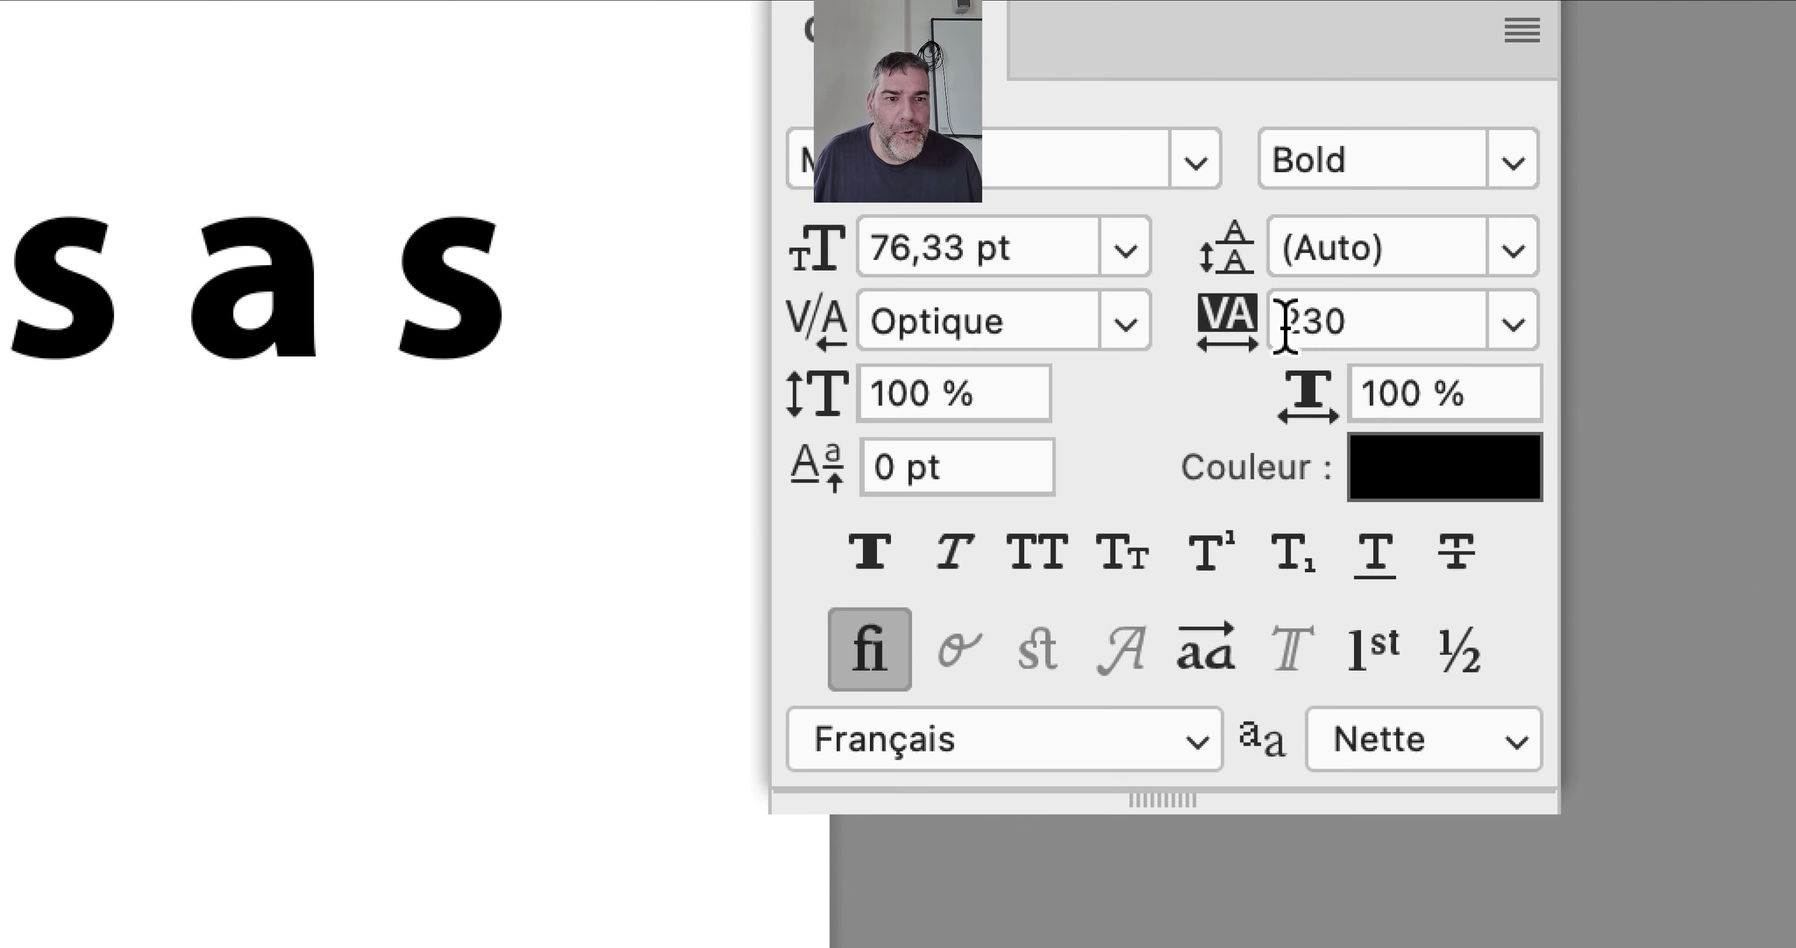
mouse_move(1283, 338)
left_mouse_down()
mouse_move(1208, 340)
mouse_move(1285, 337)
left_mouse_up()
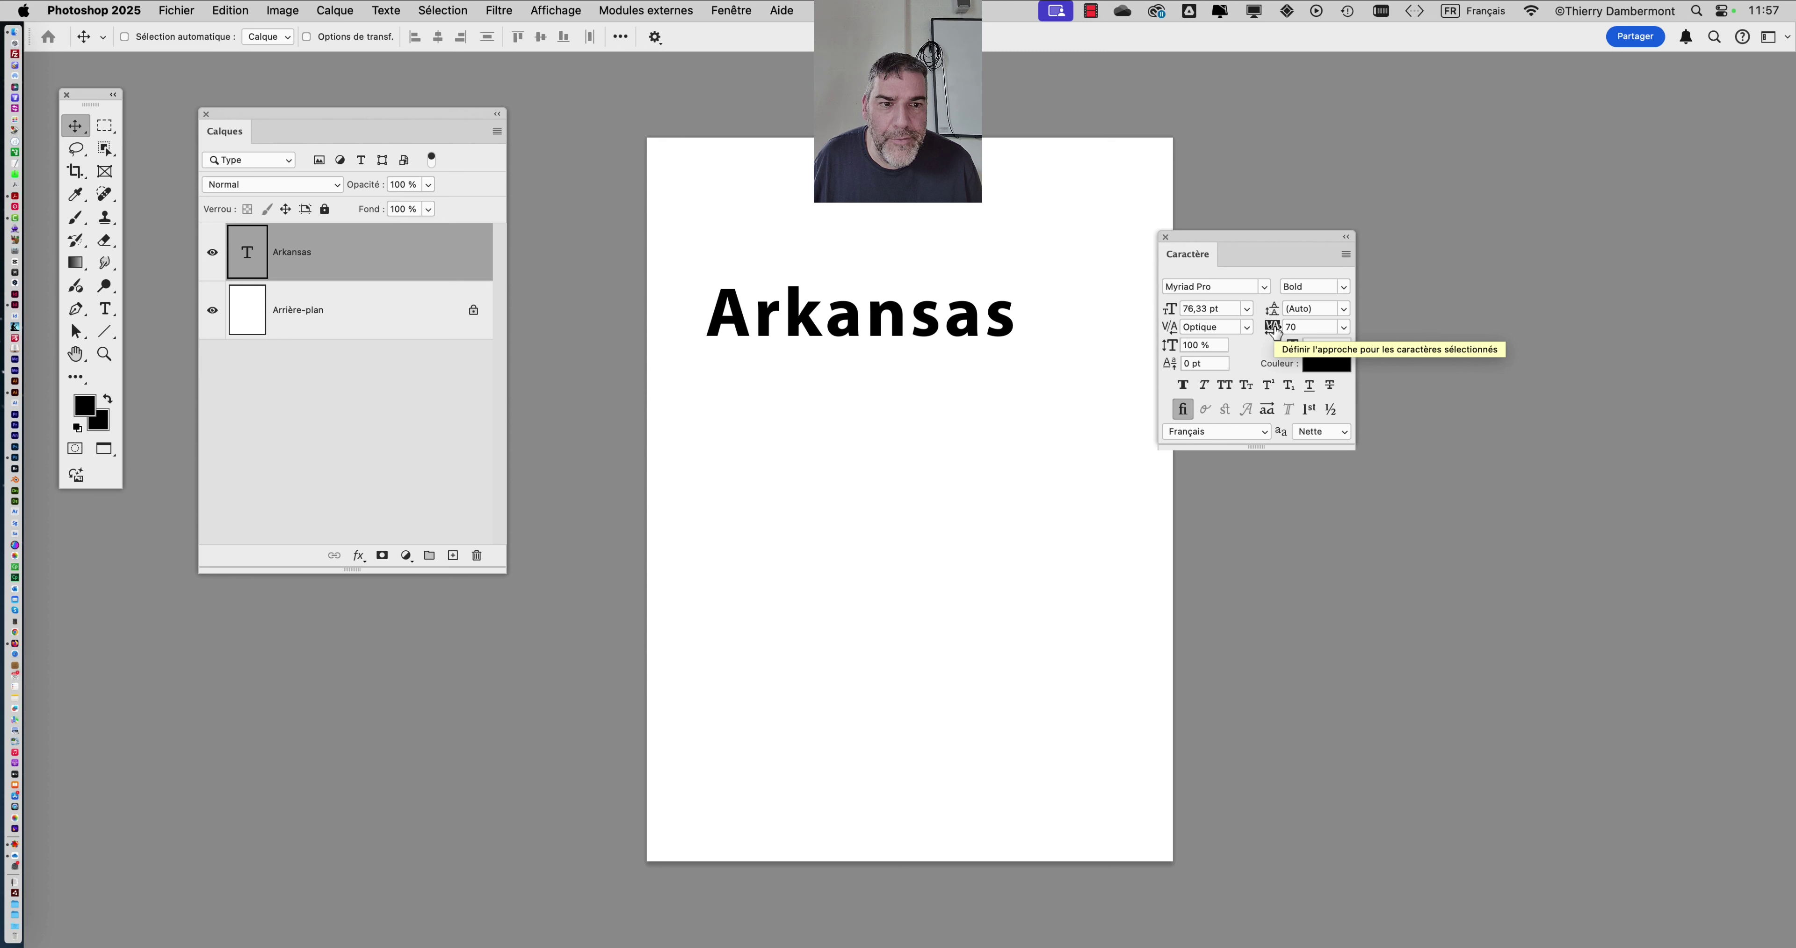
left_click_drag(1272, 341, 1273, 329)
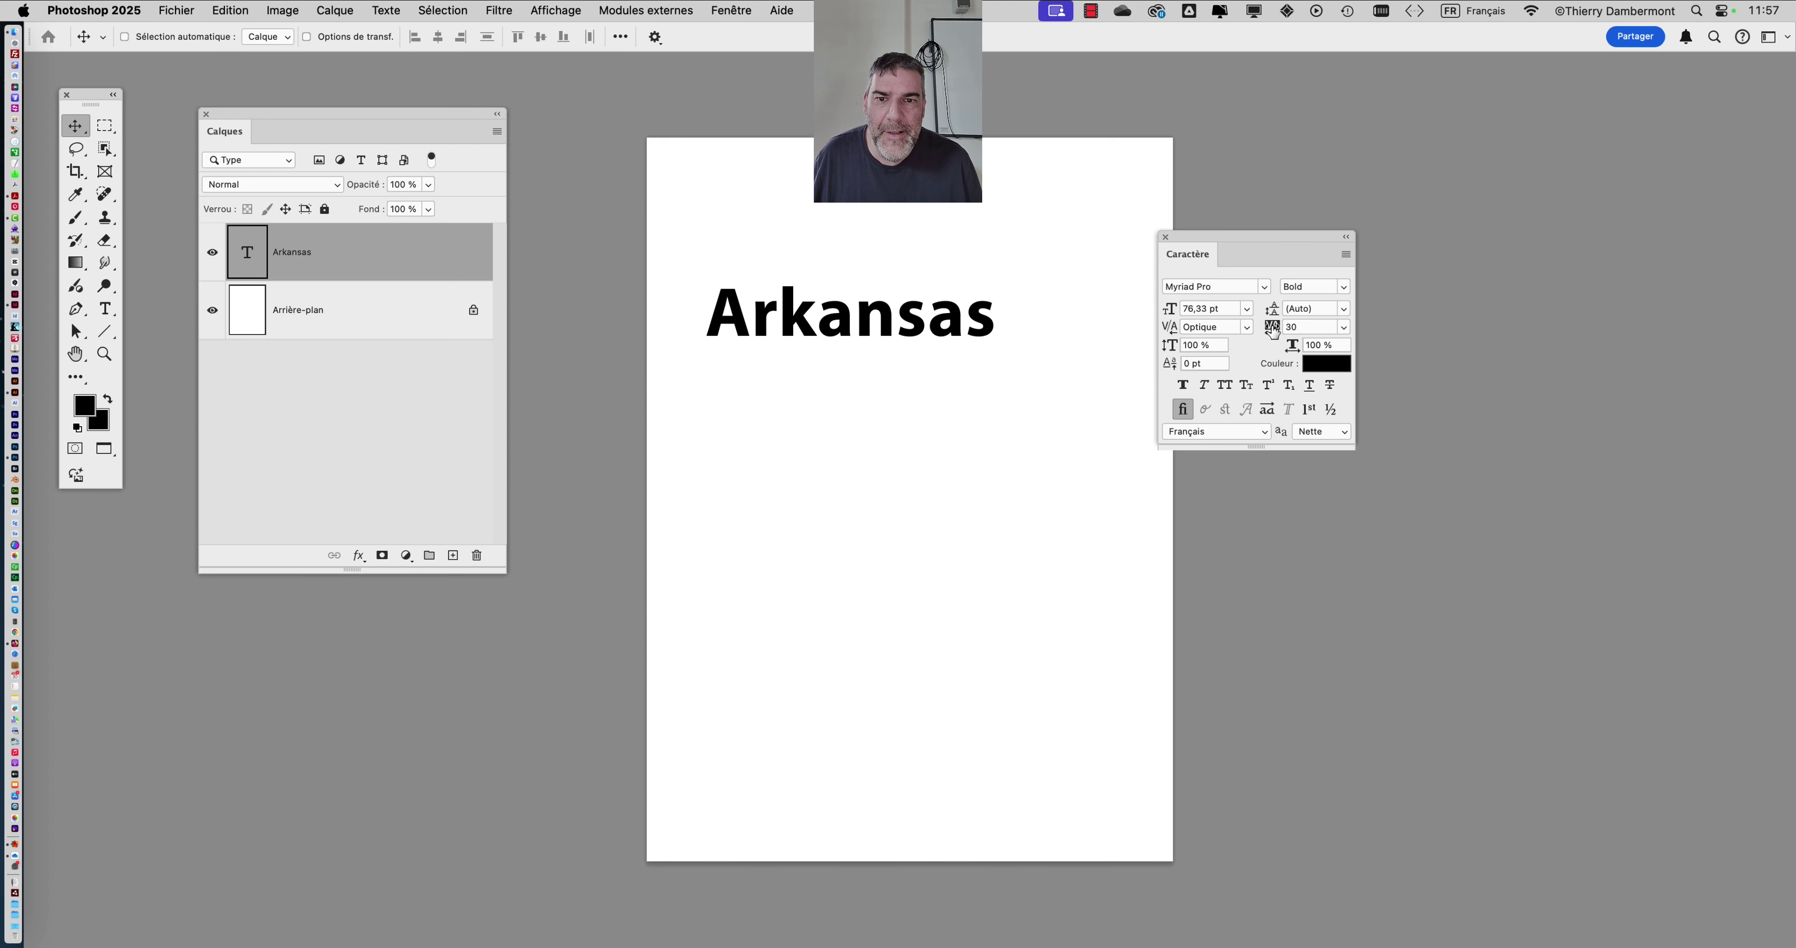
Save the Arkansas document as a Photoshop file in the "test style graphique" folder
left_click(175, 10)
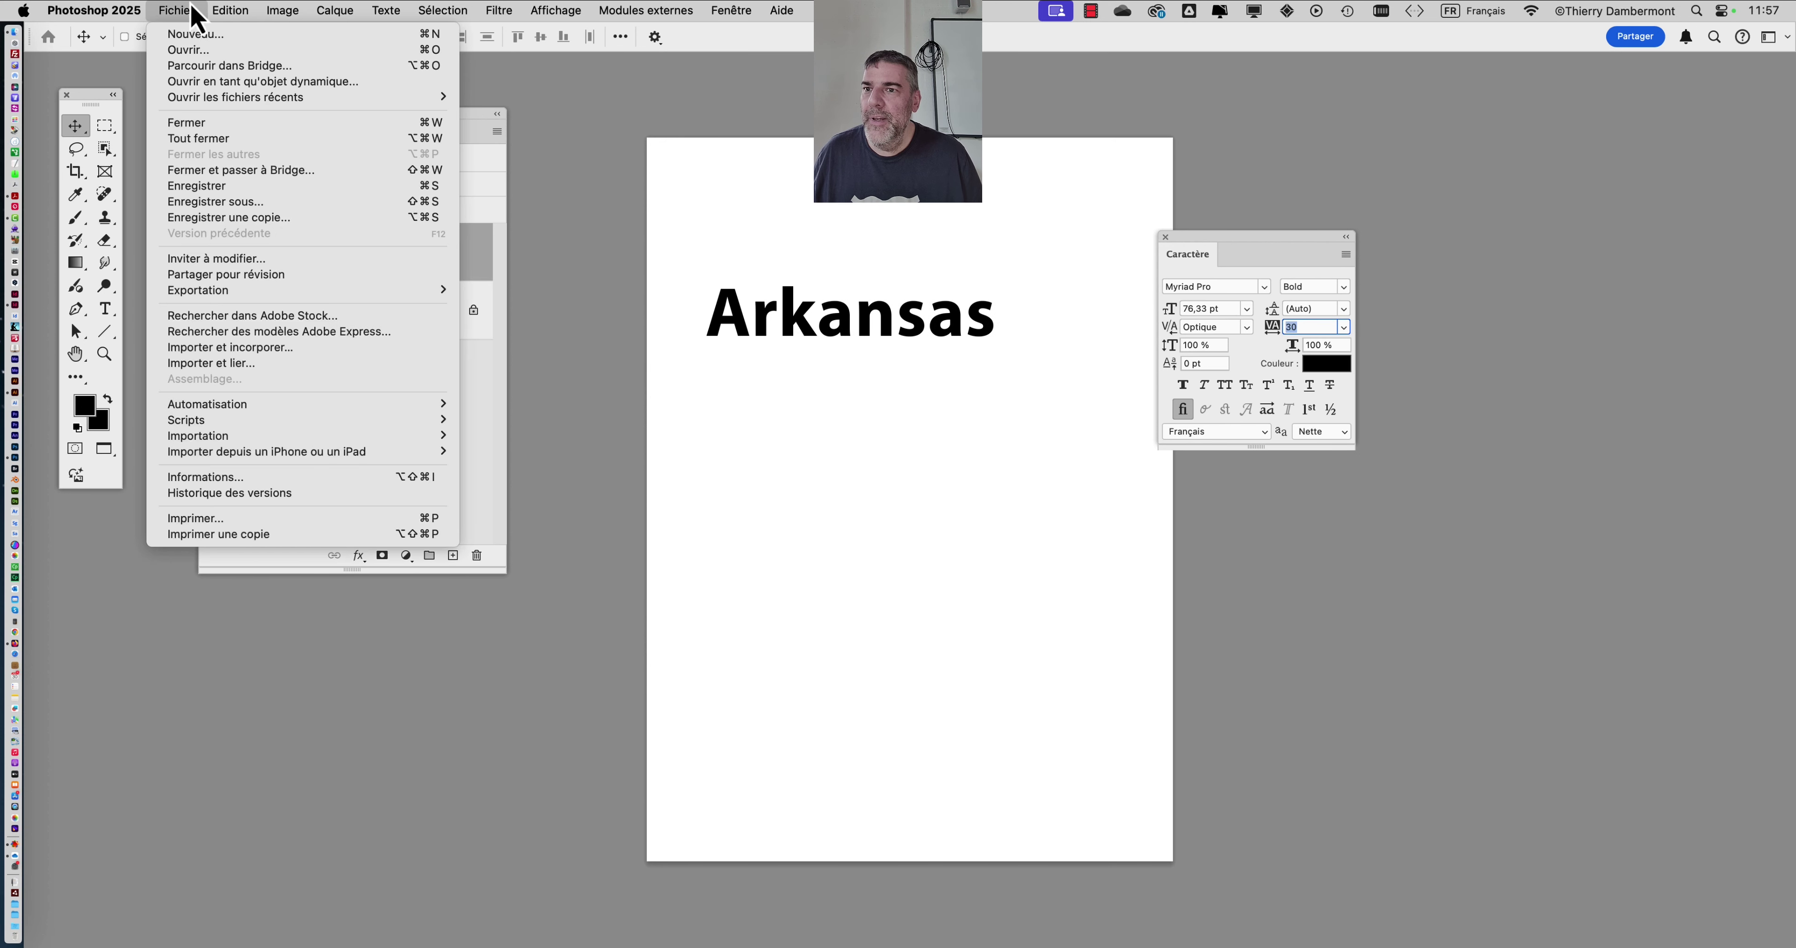
left_click(268, 219)
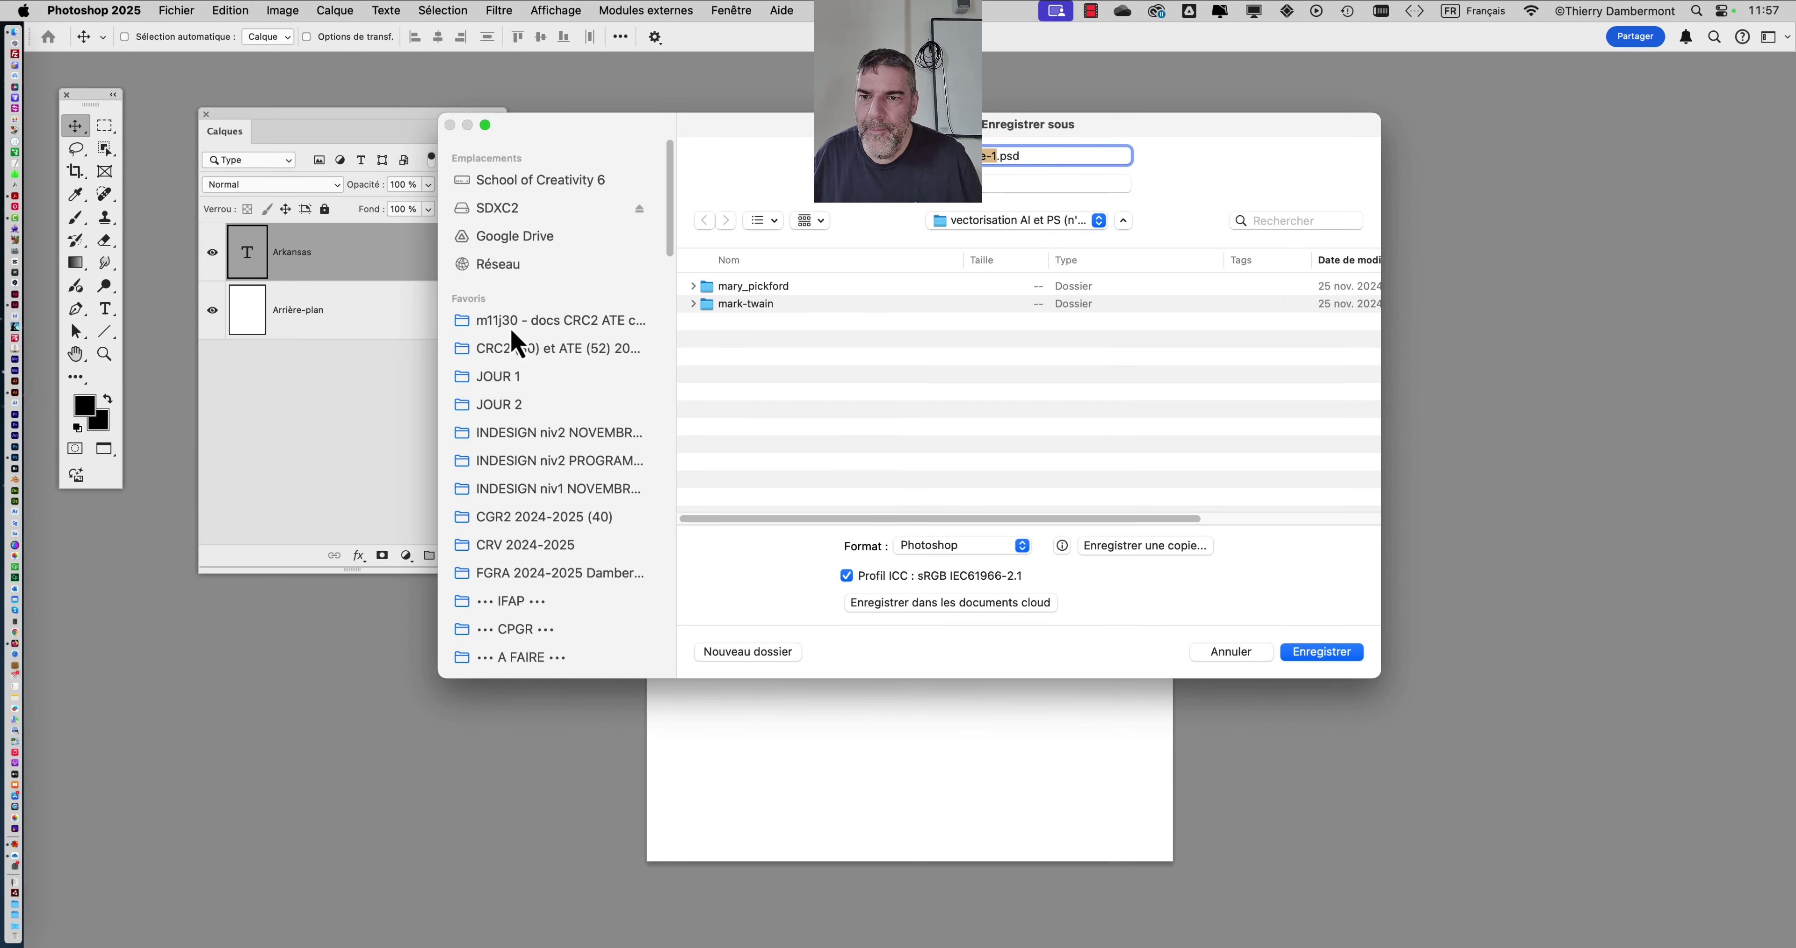
left_click(552, 332)
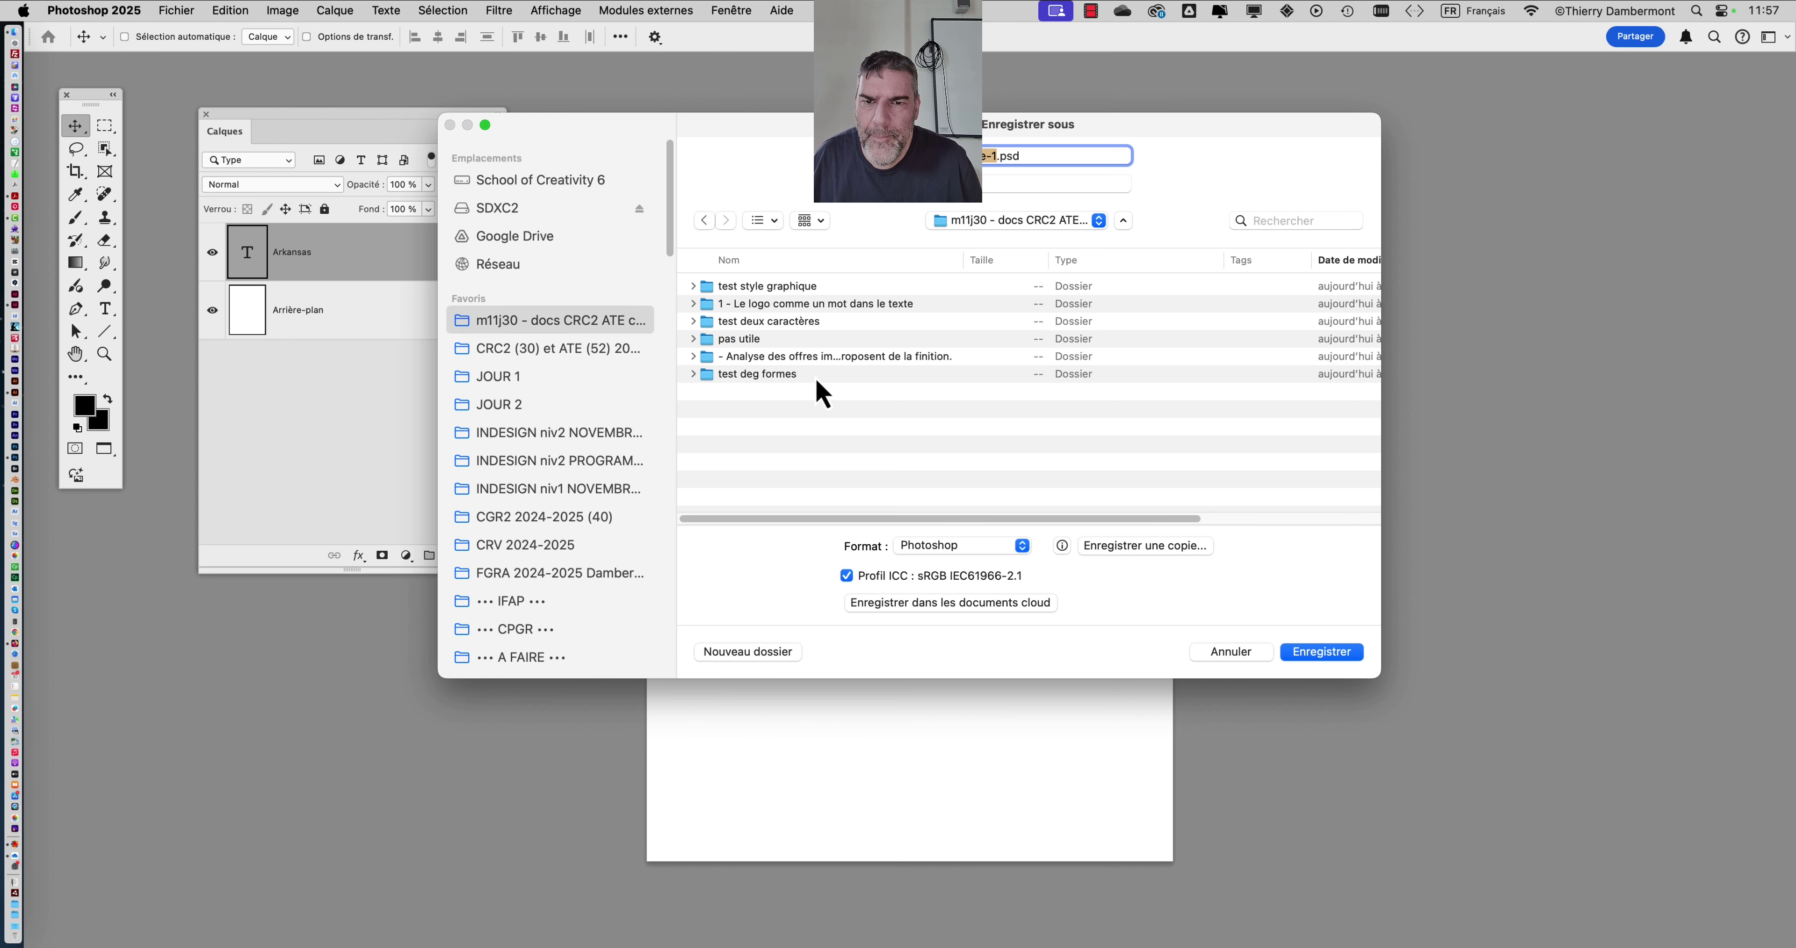
double_click(816, 291)
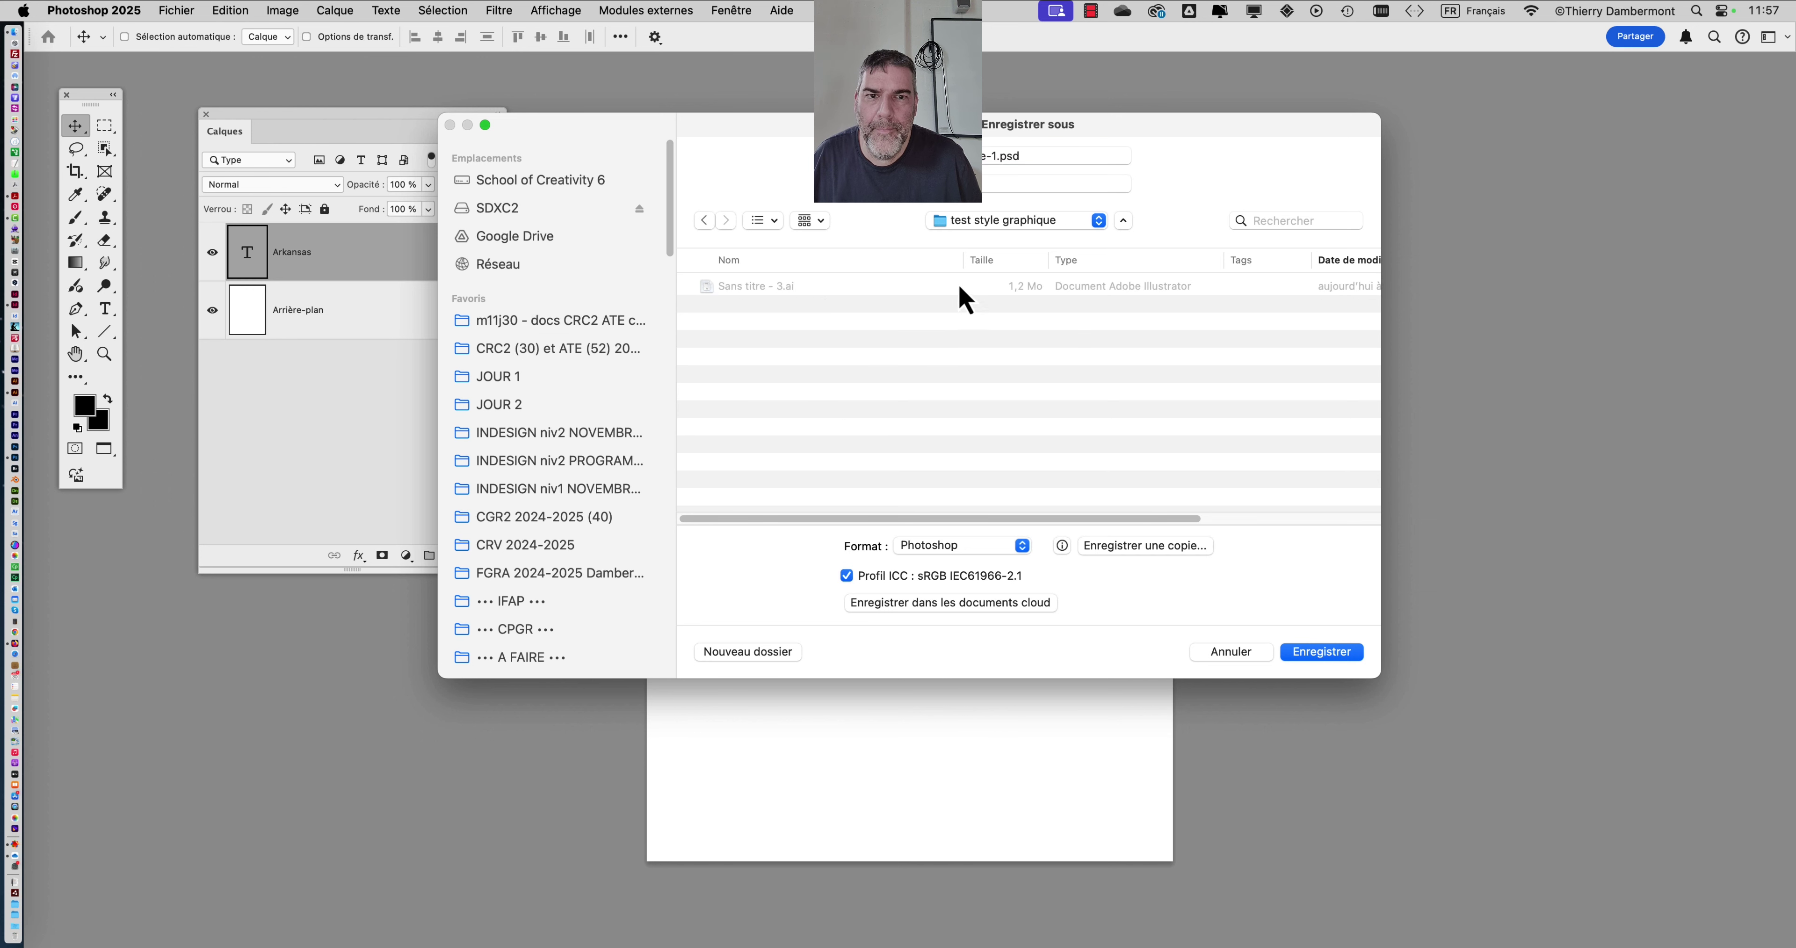
left_click(1344, 652)
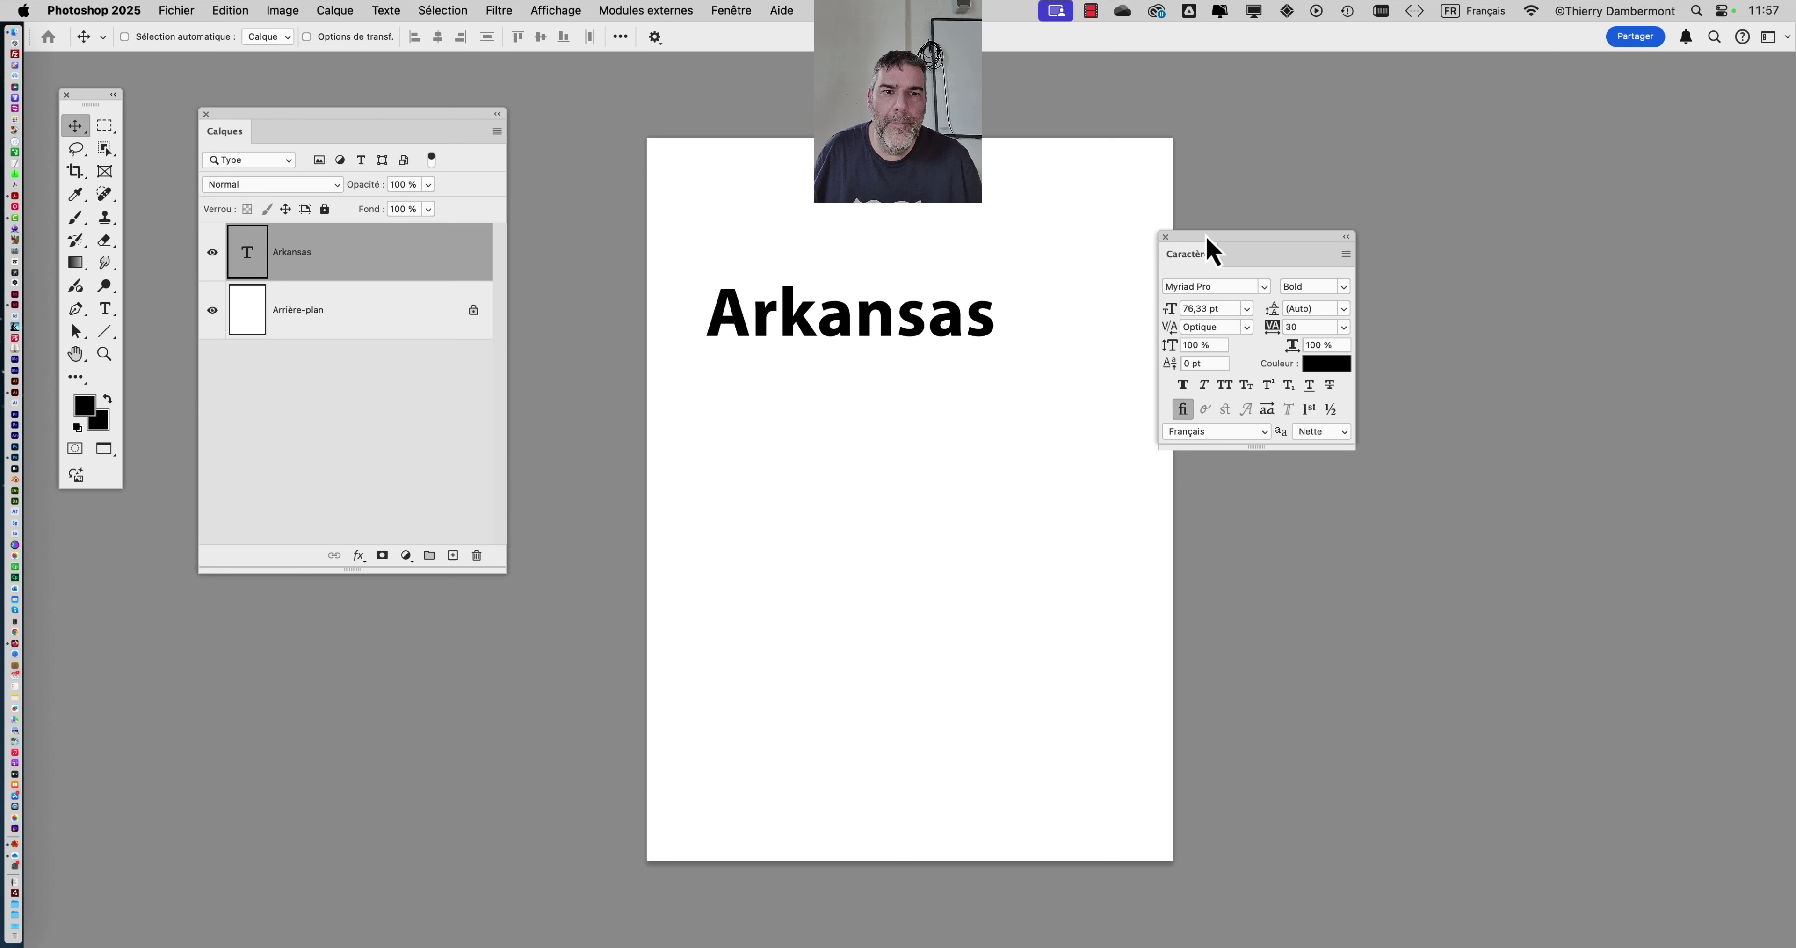
Show the Styles panel group beside the page and place the character settings below the layer list
left_click_drag(1209, 247, 1308, 230)
scroll(893, 313, "up", 2)
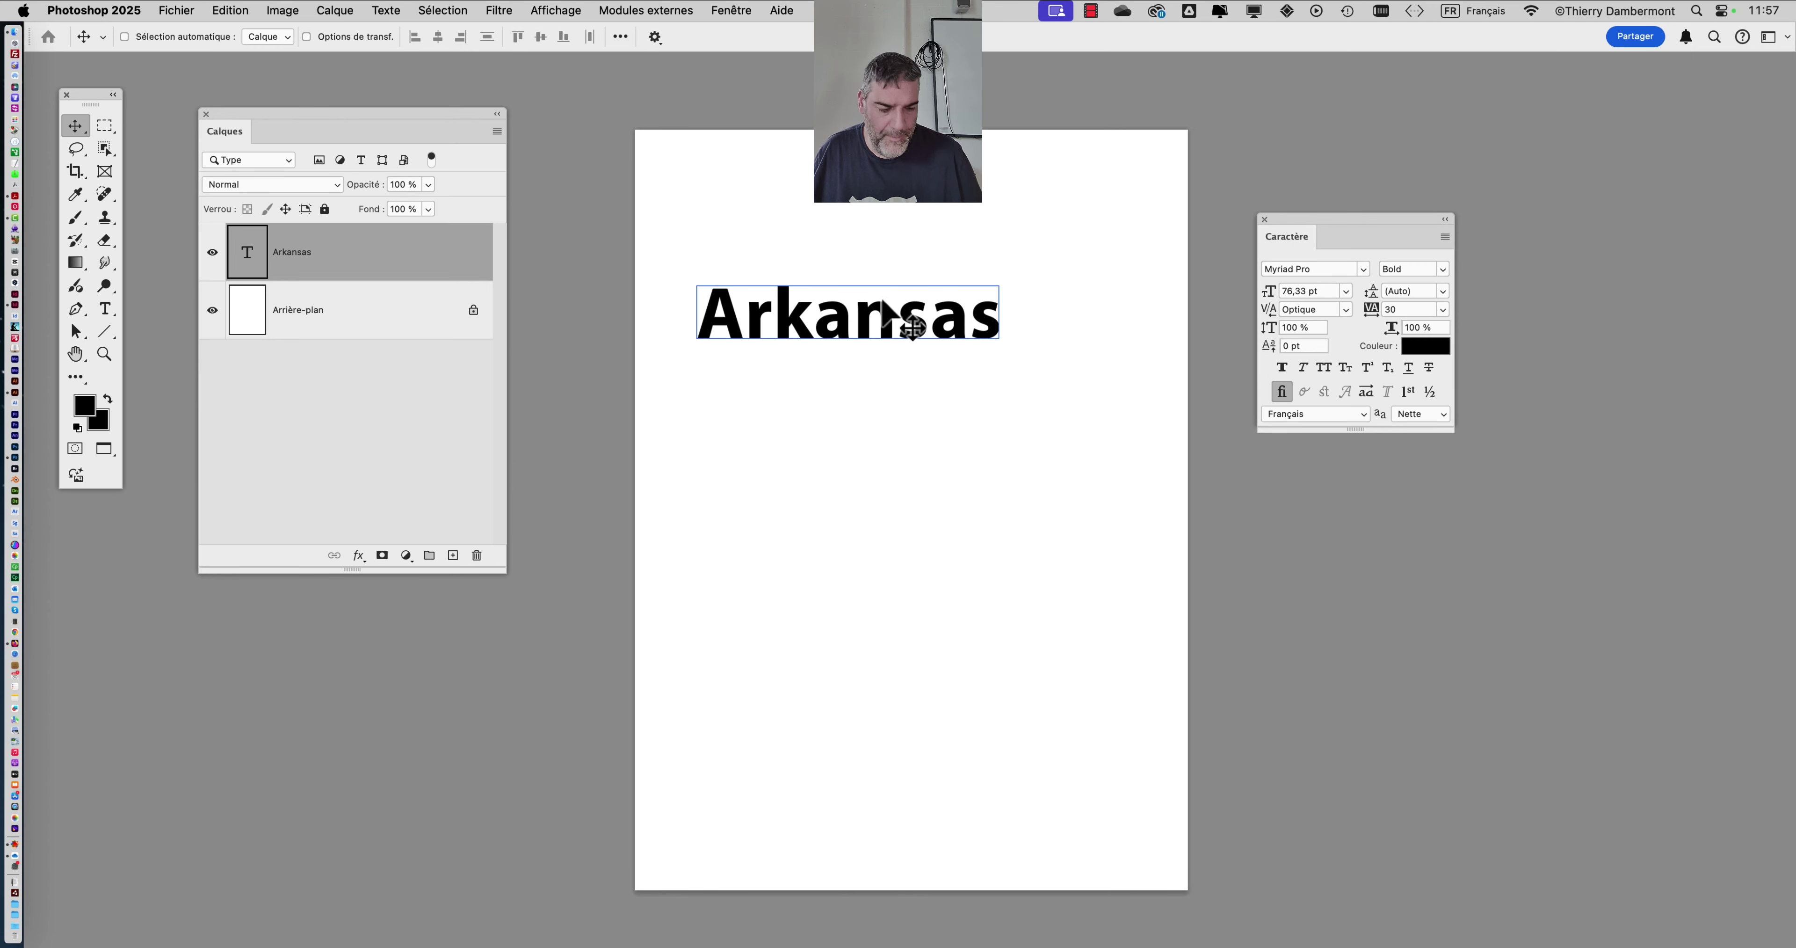
left_click(731, 9)
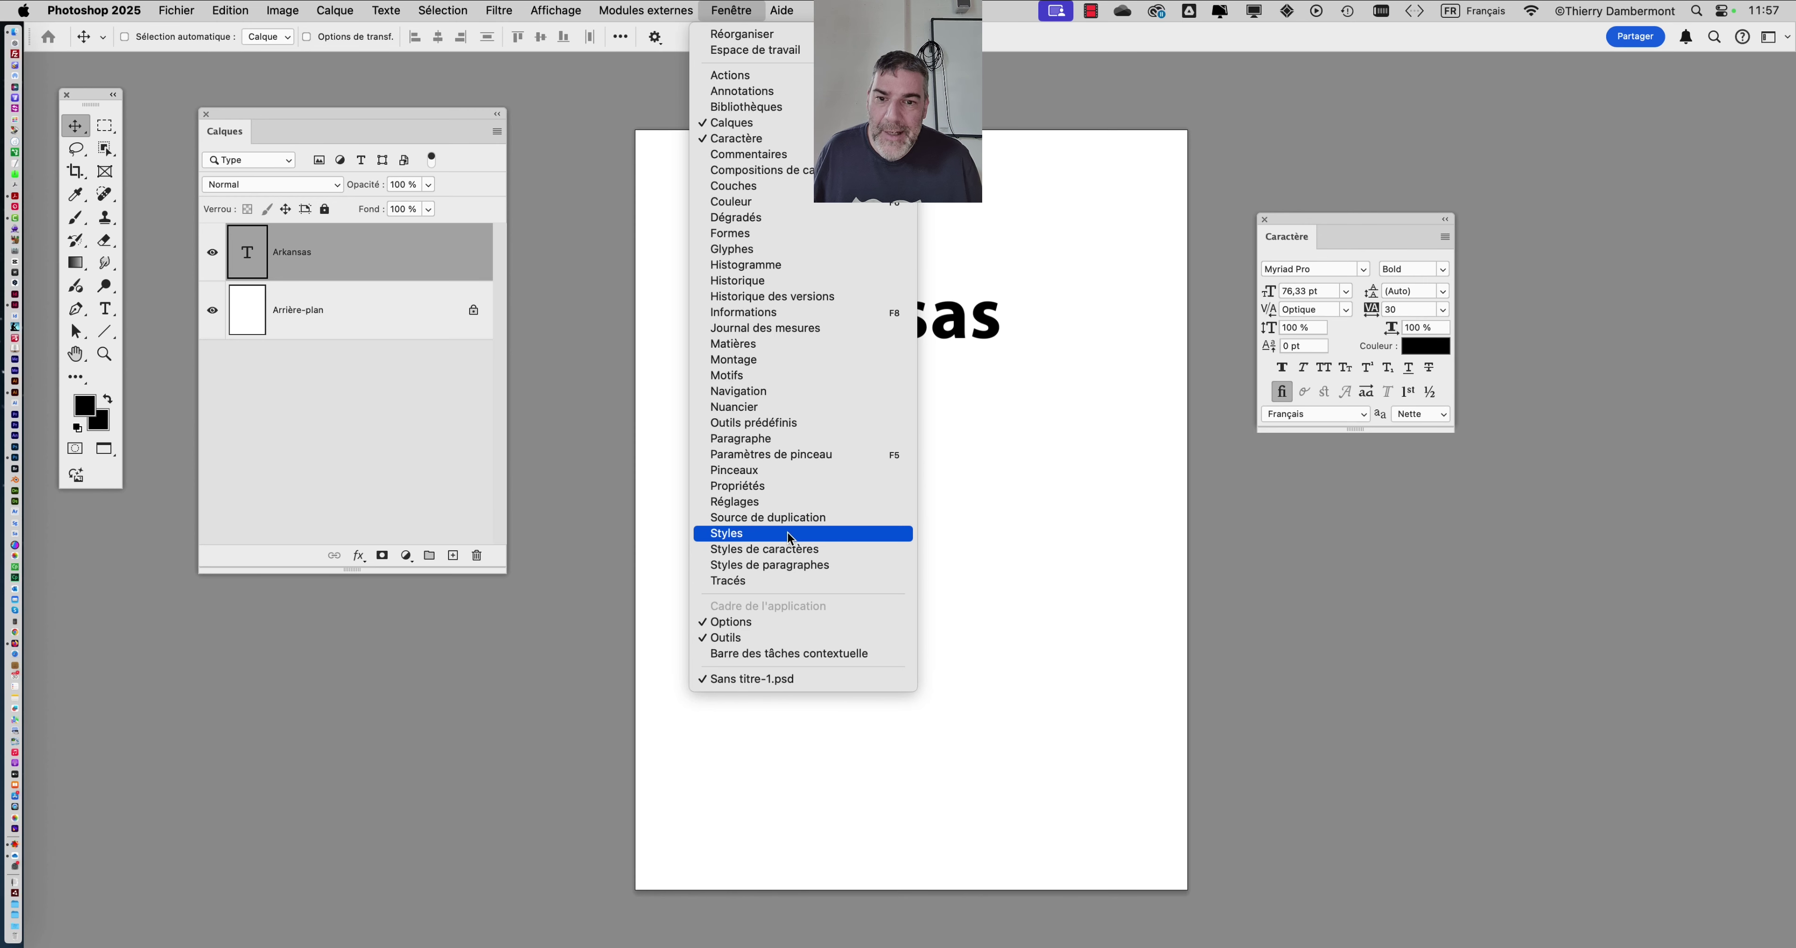
left_click(790, 534)
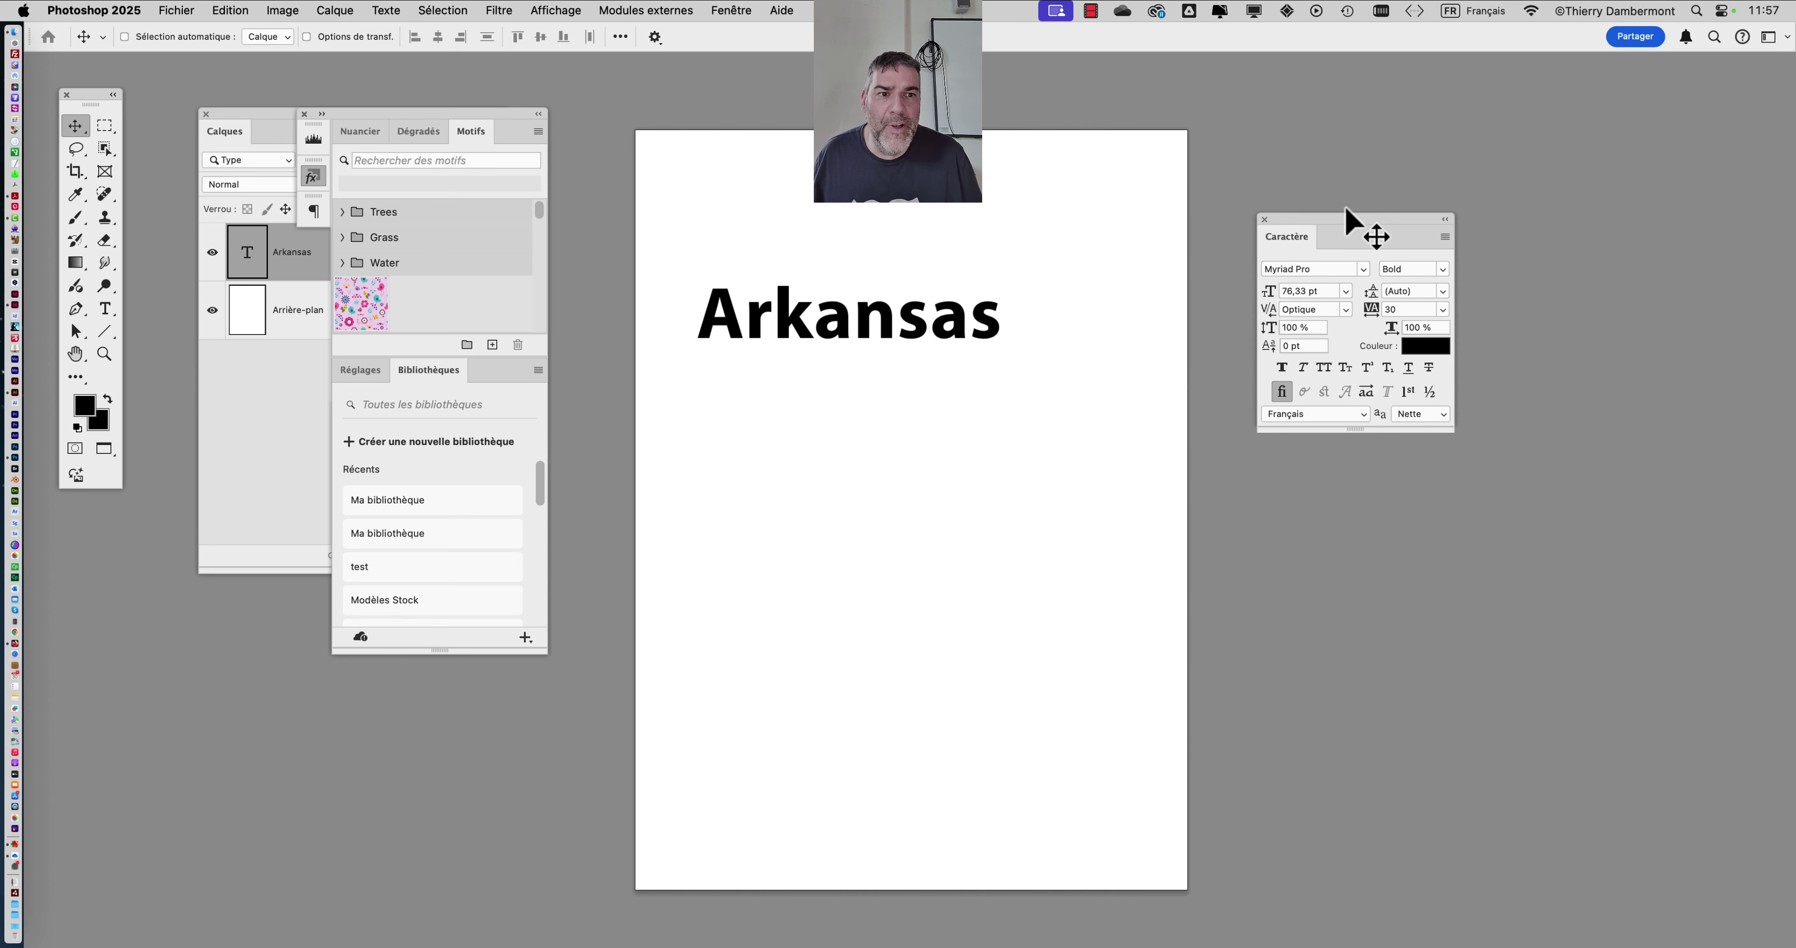
left_click_drag(1350, 239, 199, 662)
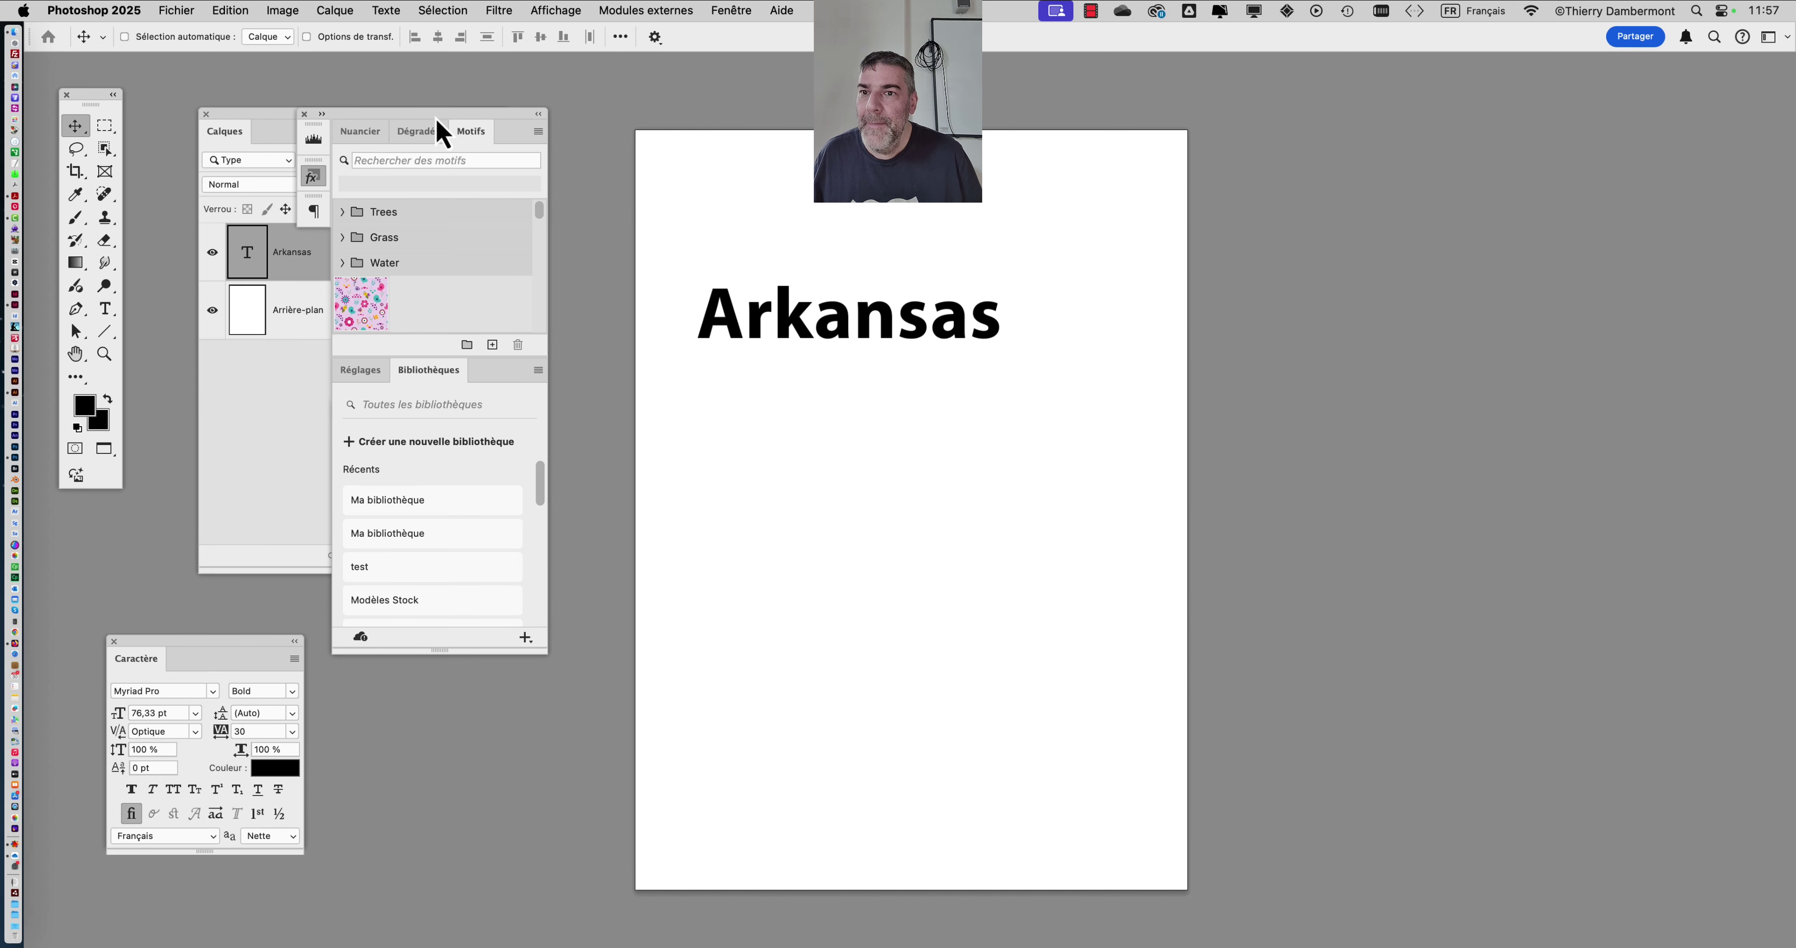
left_click_drag(441, 132, 1246, 110)
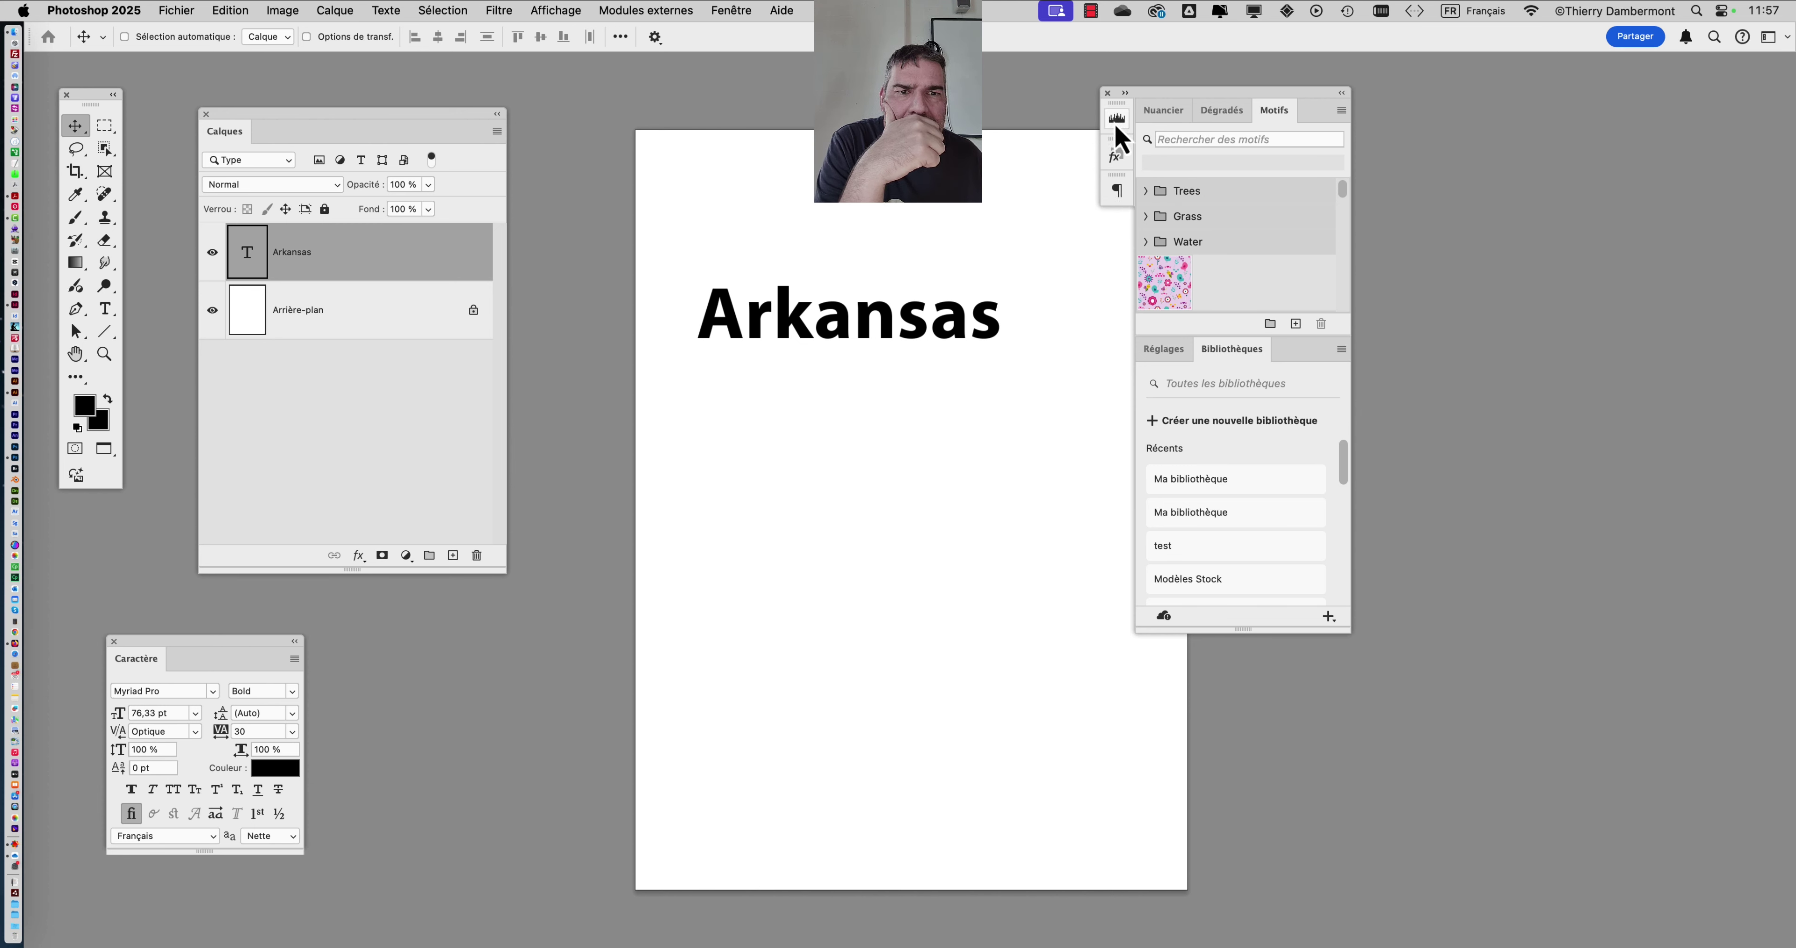
Separate the Styles panel from its group and enlarge it beside the page to fit five presets per row
left_click_drag(1117, 157, 1412, 92)
left_click(794, 101)
left_click_drag(1483, 341, 1556, 766)
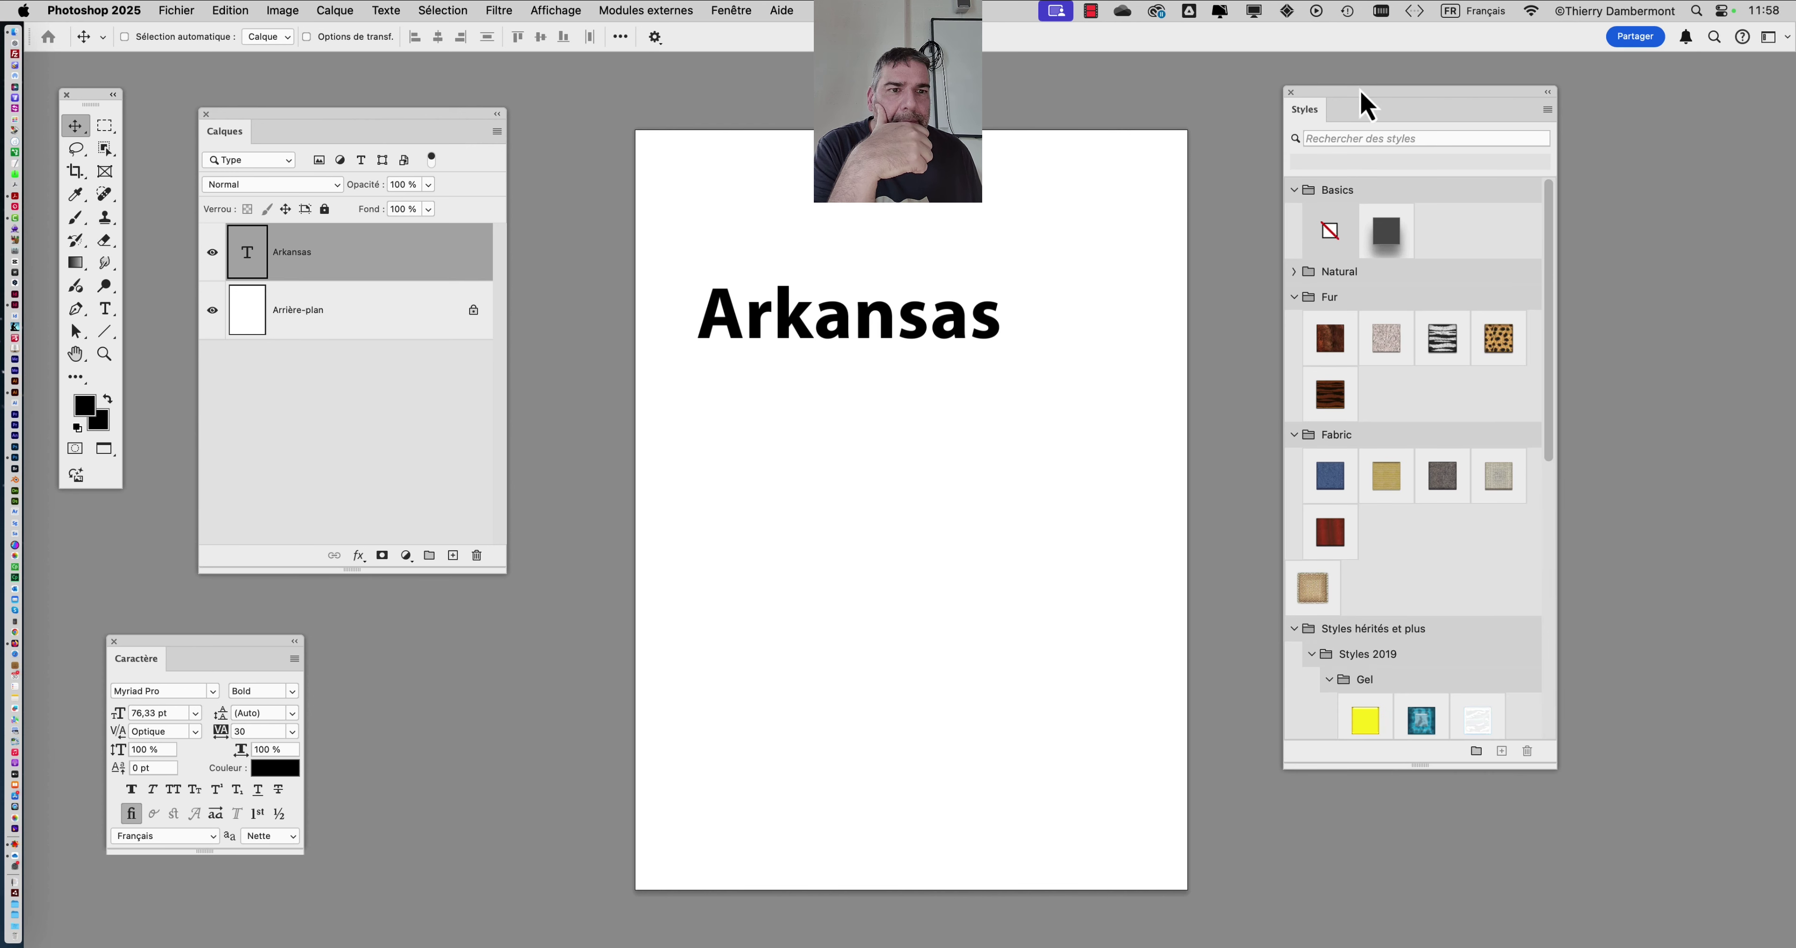
left_click_drag(1363, 103, 1326, 56)
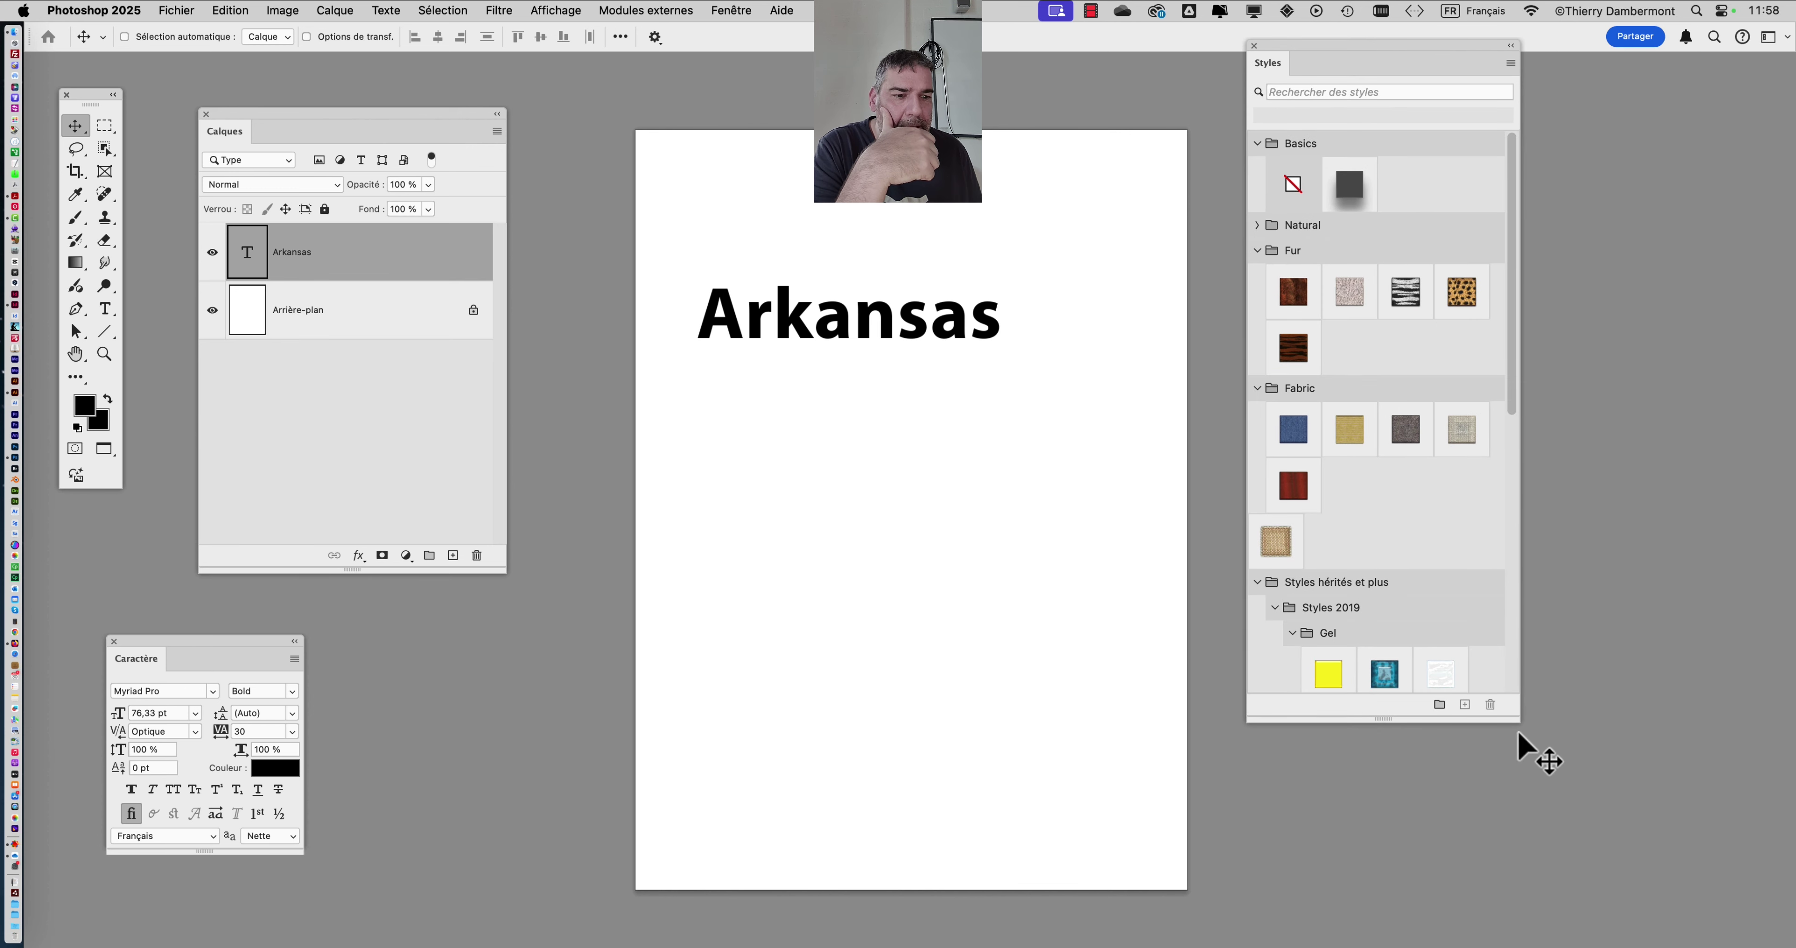
left_click_drag(1518, 717, 1592, 867)
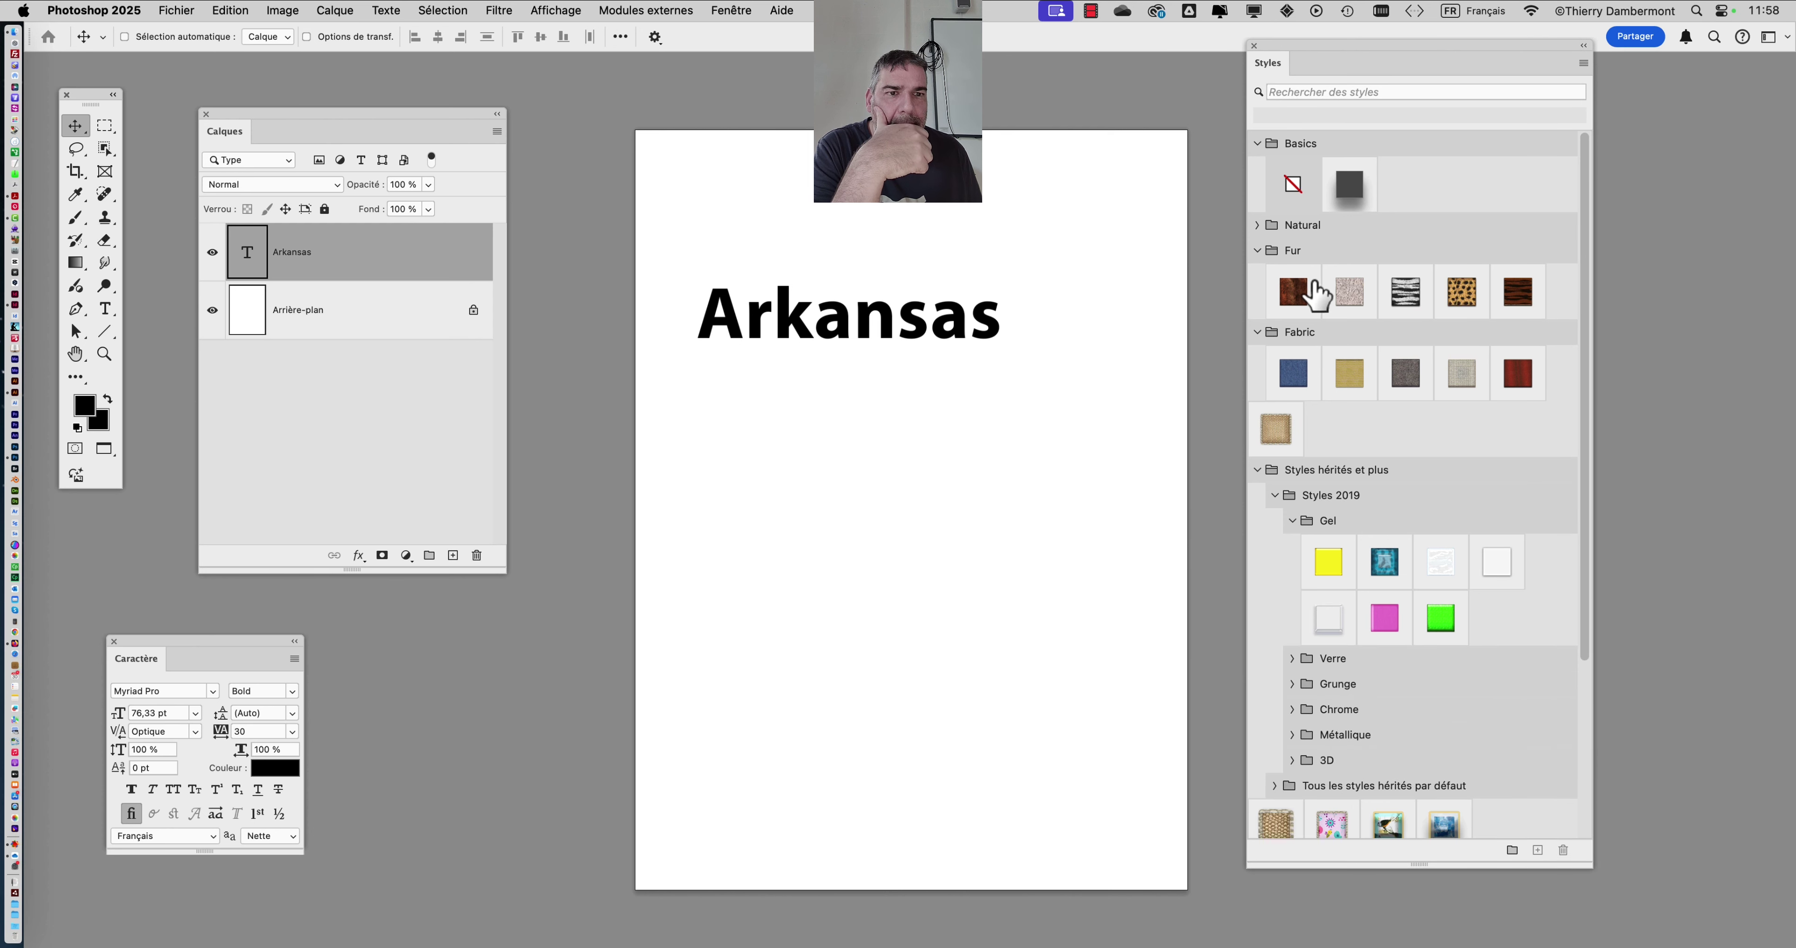
Try the reddish-brown, leopard and pale Fur presets and the light woven Fabric preset on the Arkansas text
left_click(1283, 300)
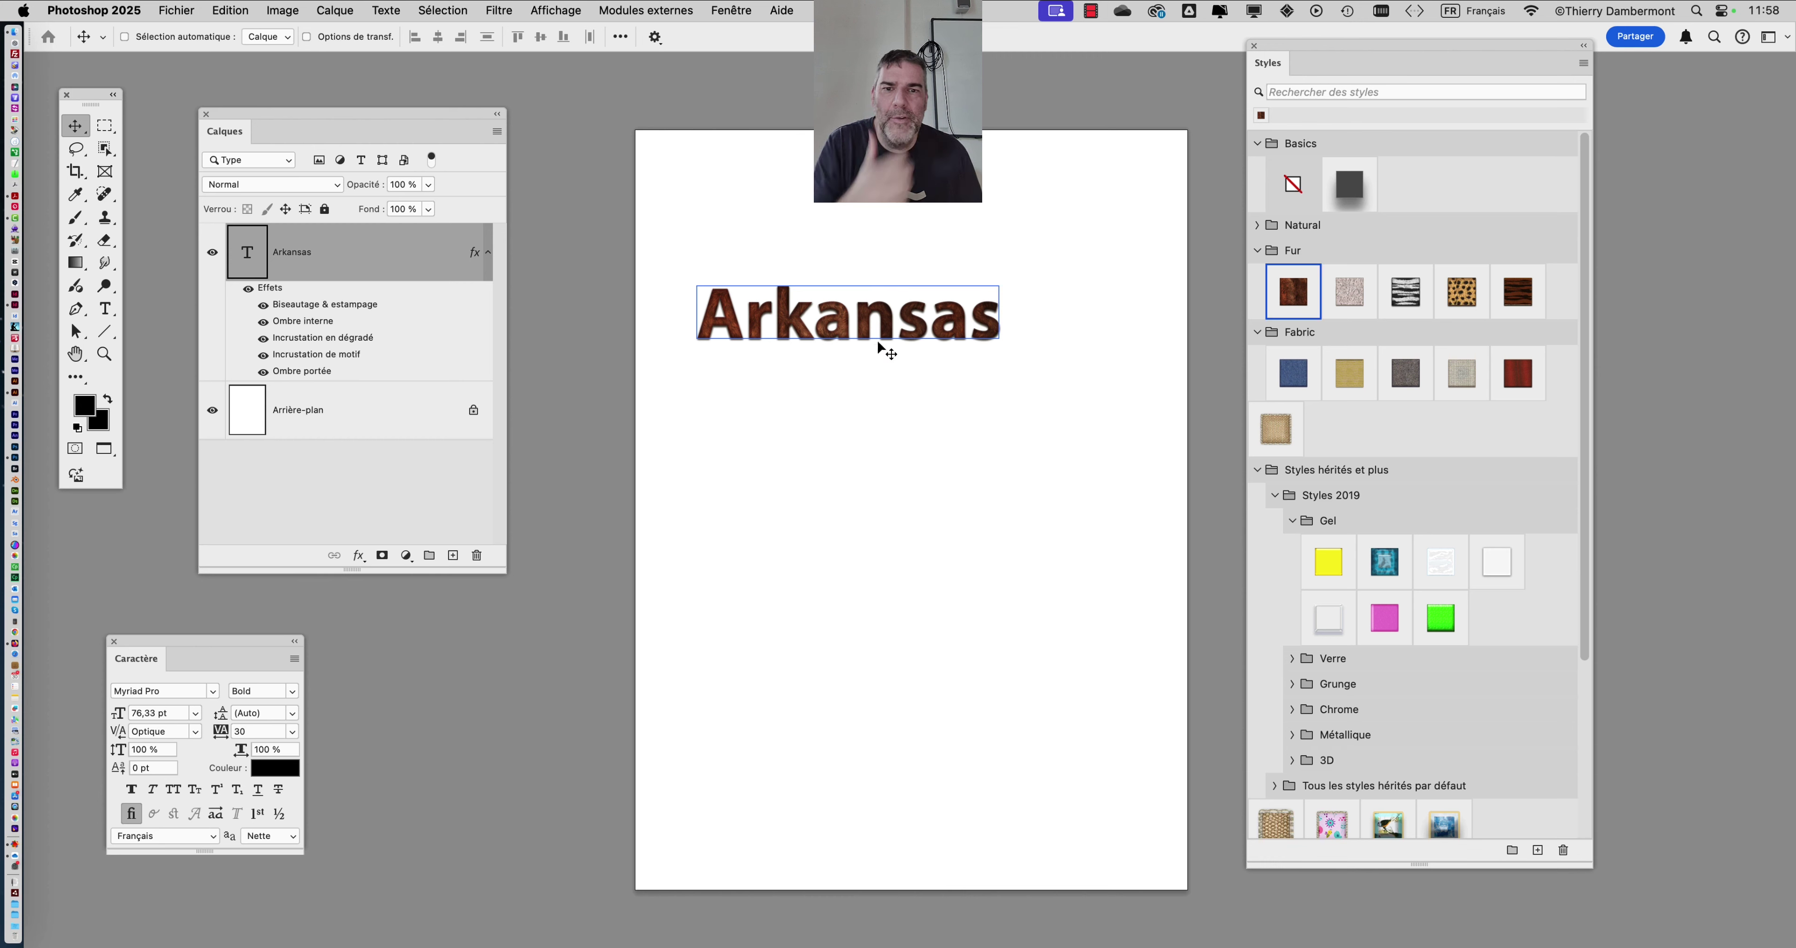
scroll(794, 324, "up", 3)
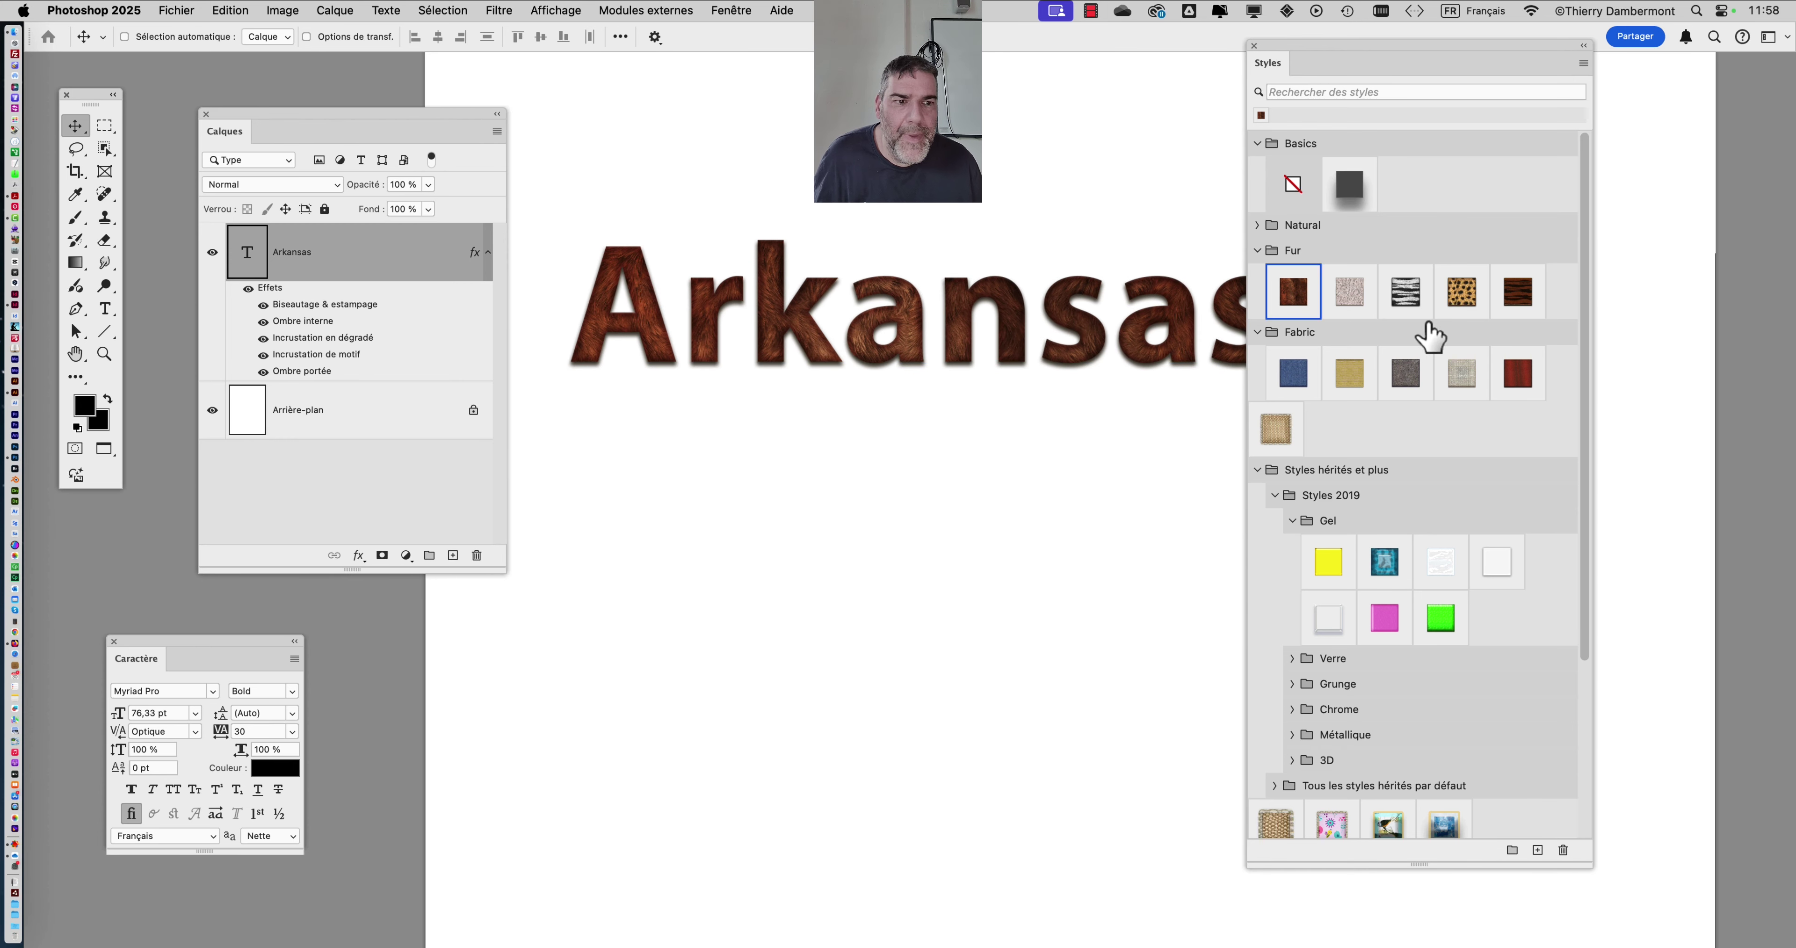
left_click(1459, 306)
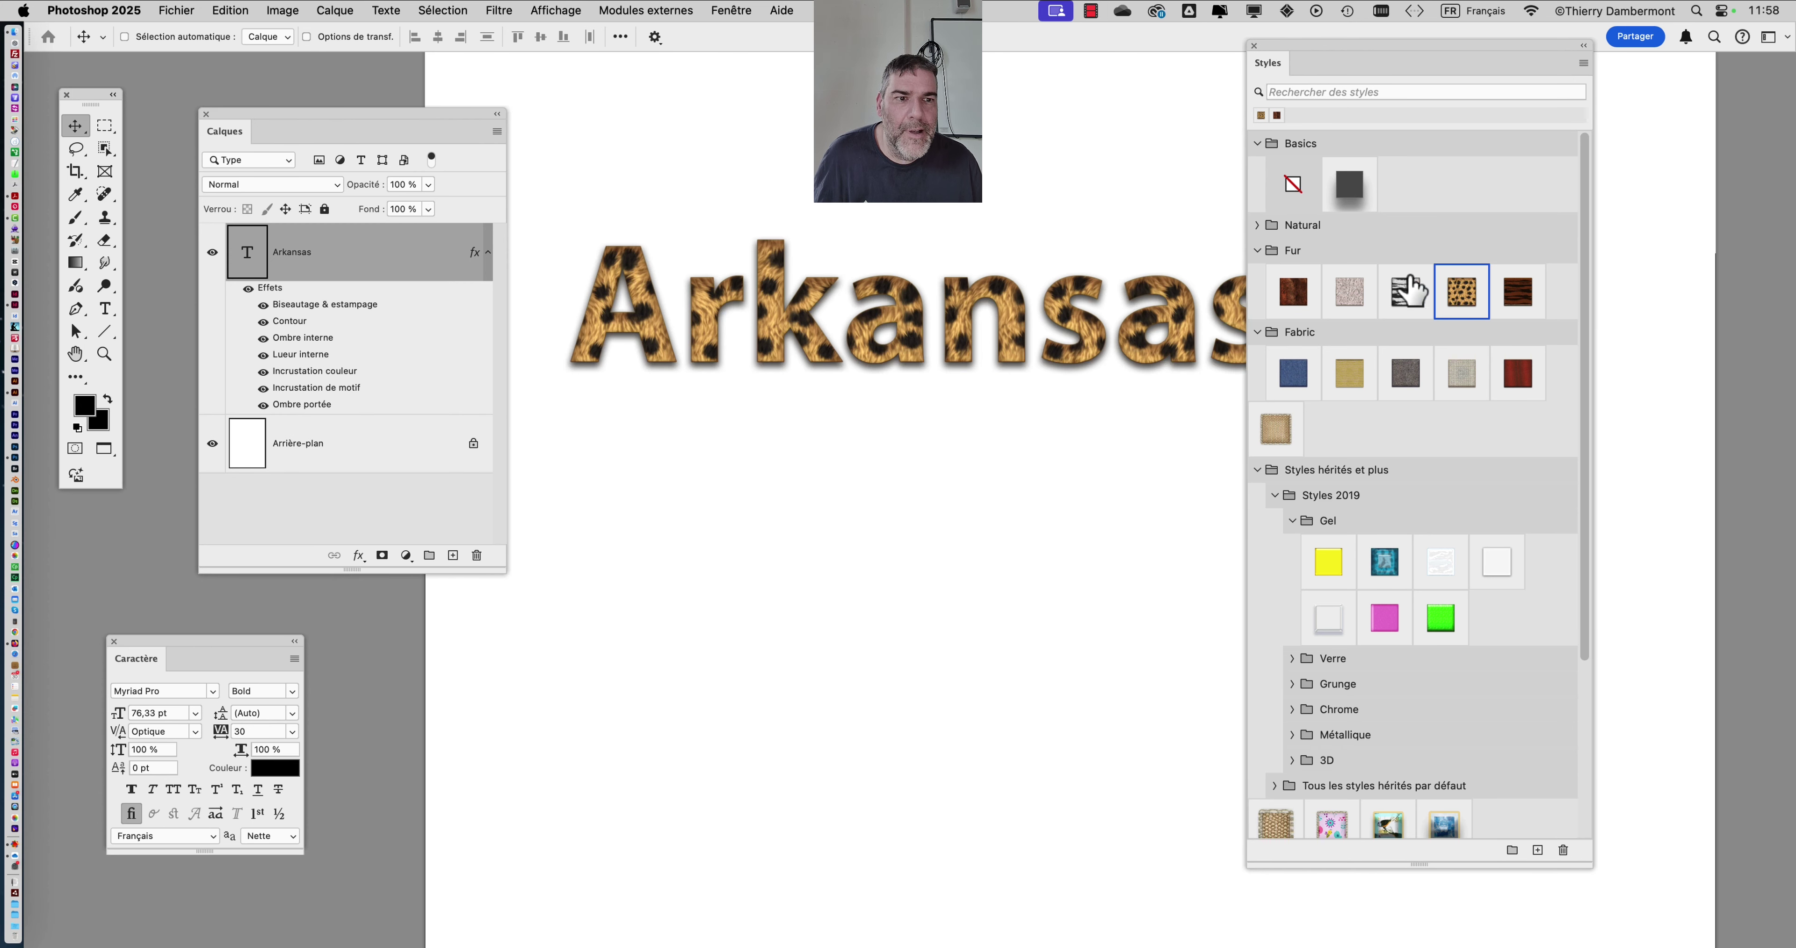
left_click(1352, 306)
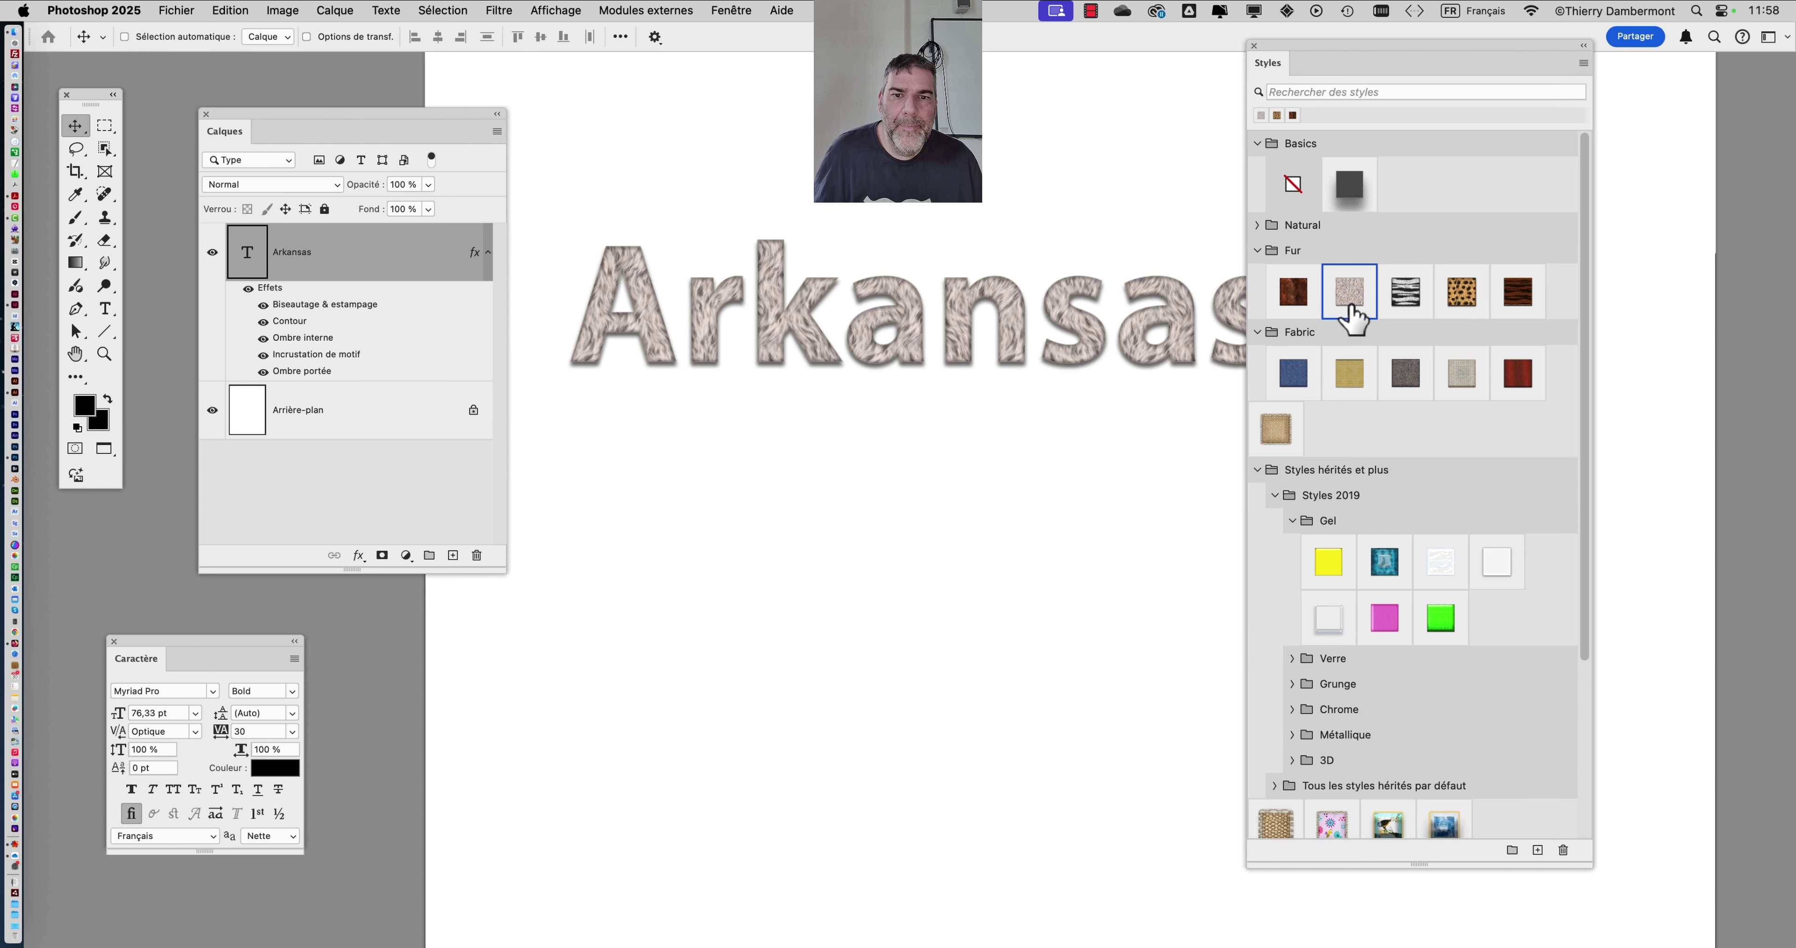
left_click(1464, 379)
scroll(1458, 526, "down", 5)
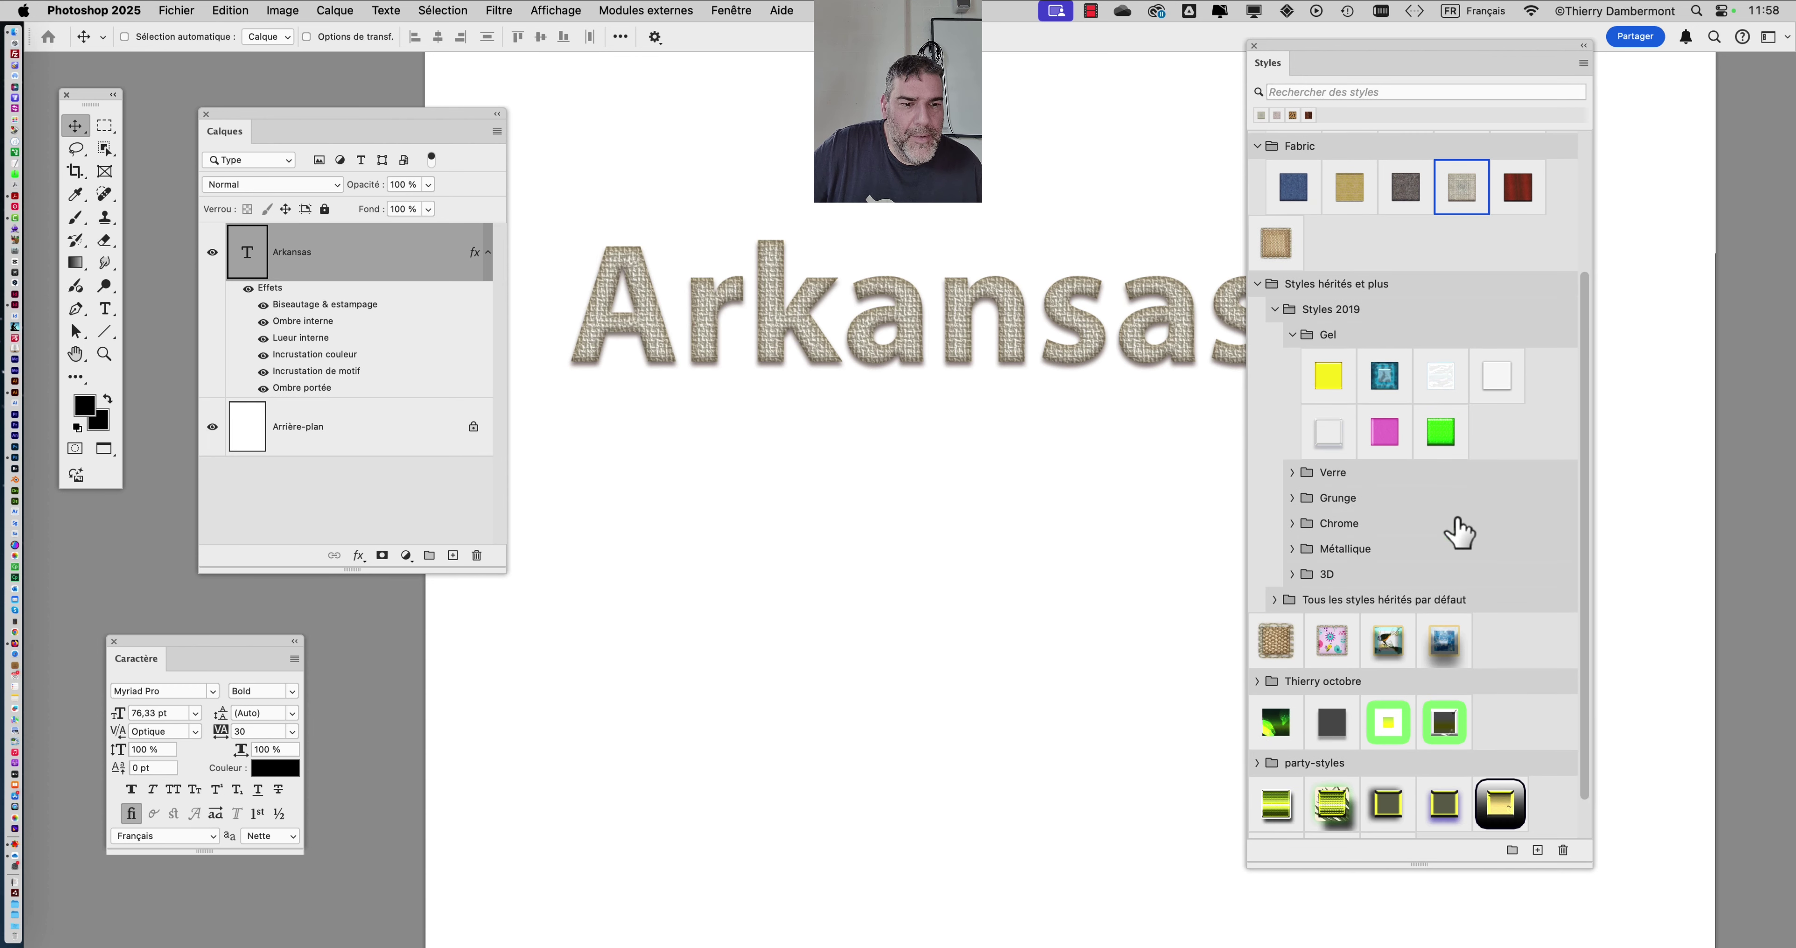
Try the four ungrouped image and rope presets below the legacy styles on the Arkansas text, returning to the pink floral one
left_click(1398, 590)
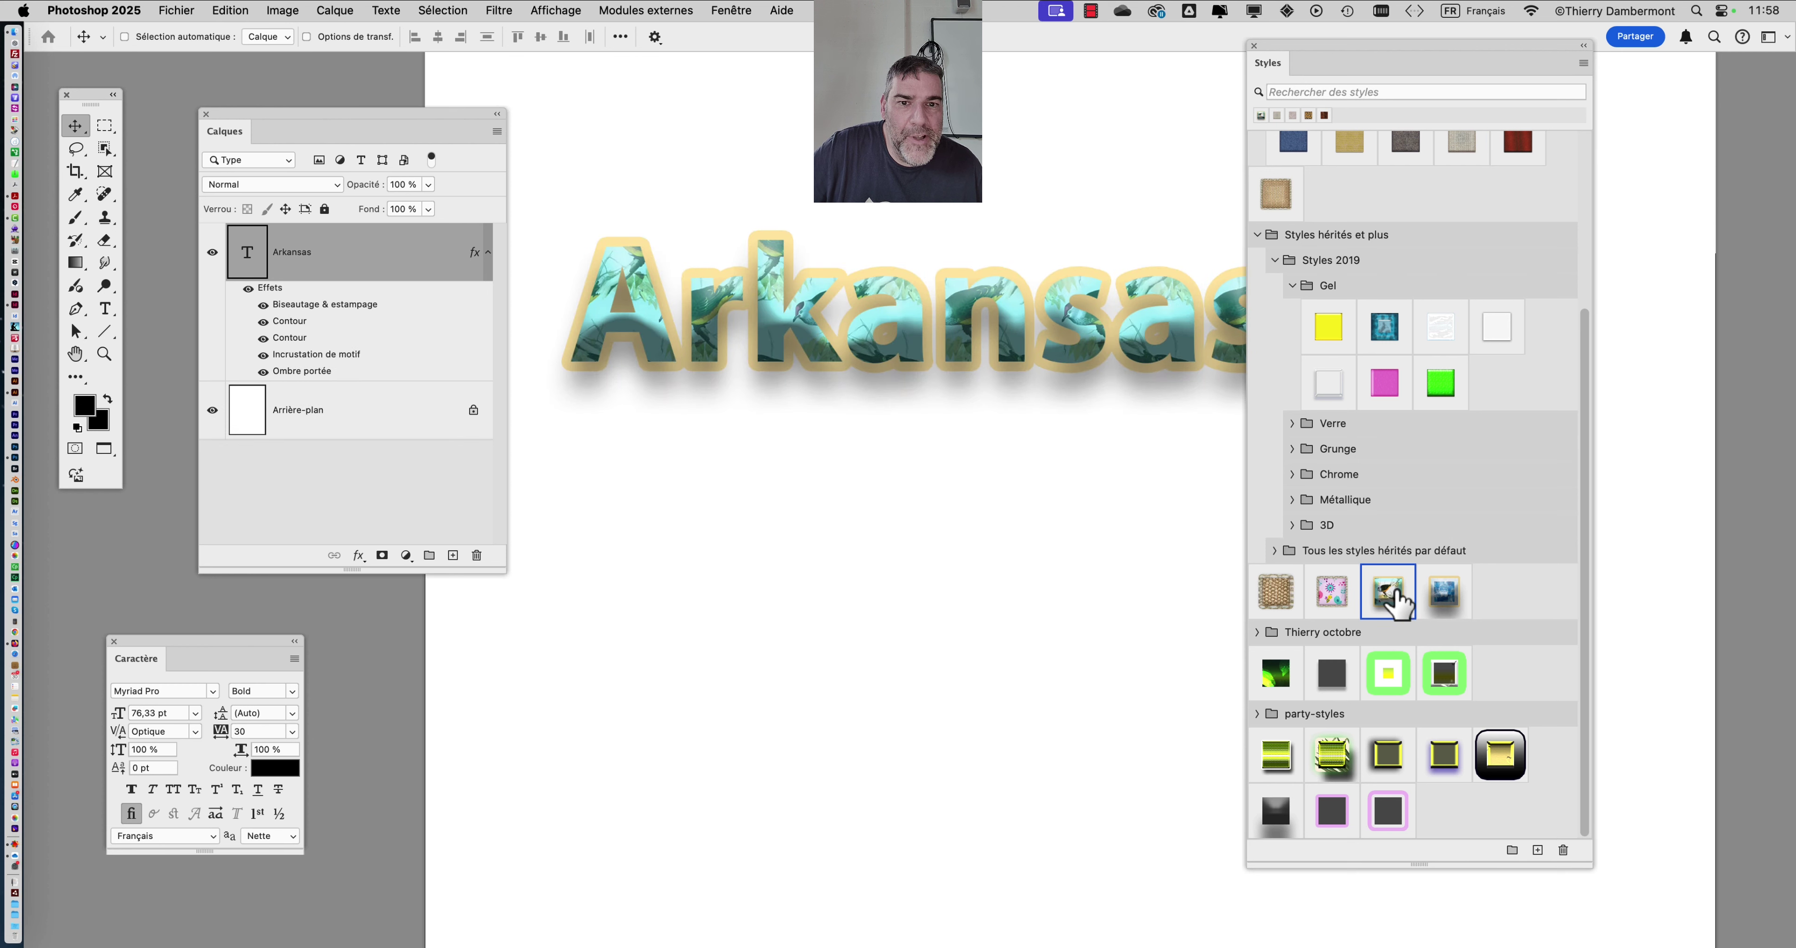
left_click(1435, 594)
left_click(1331, 605)
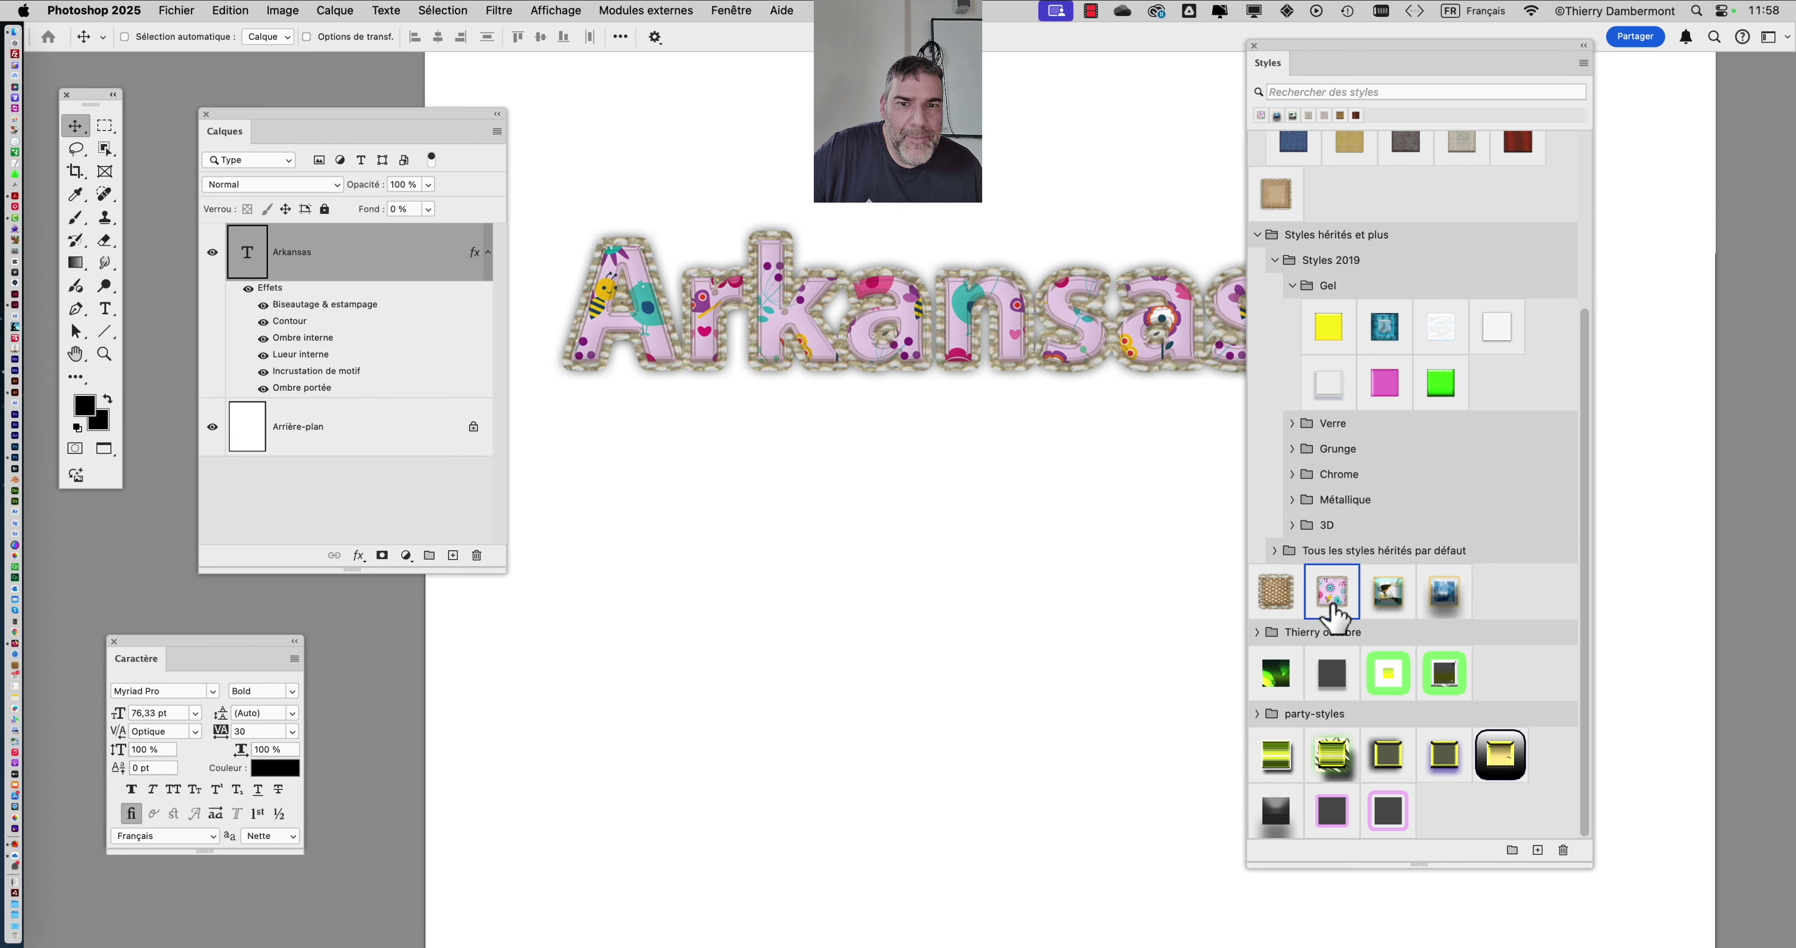
left_click(1280, 599)
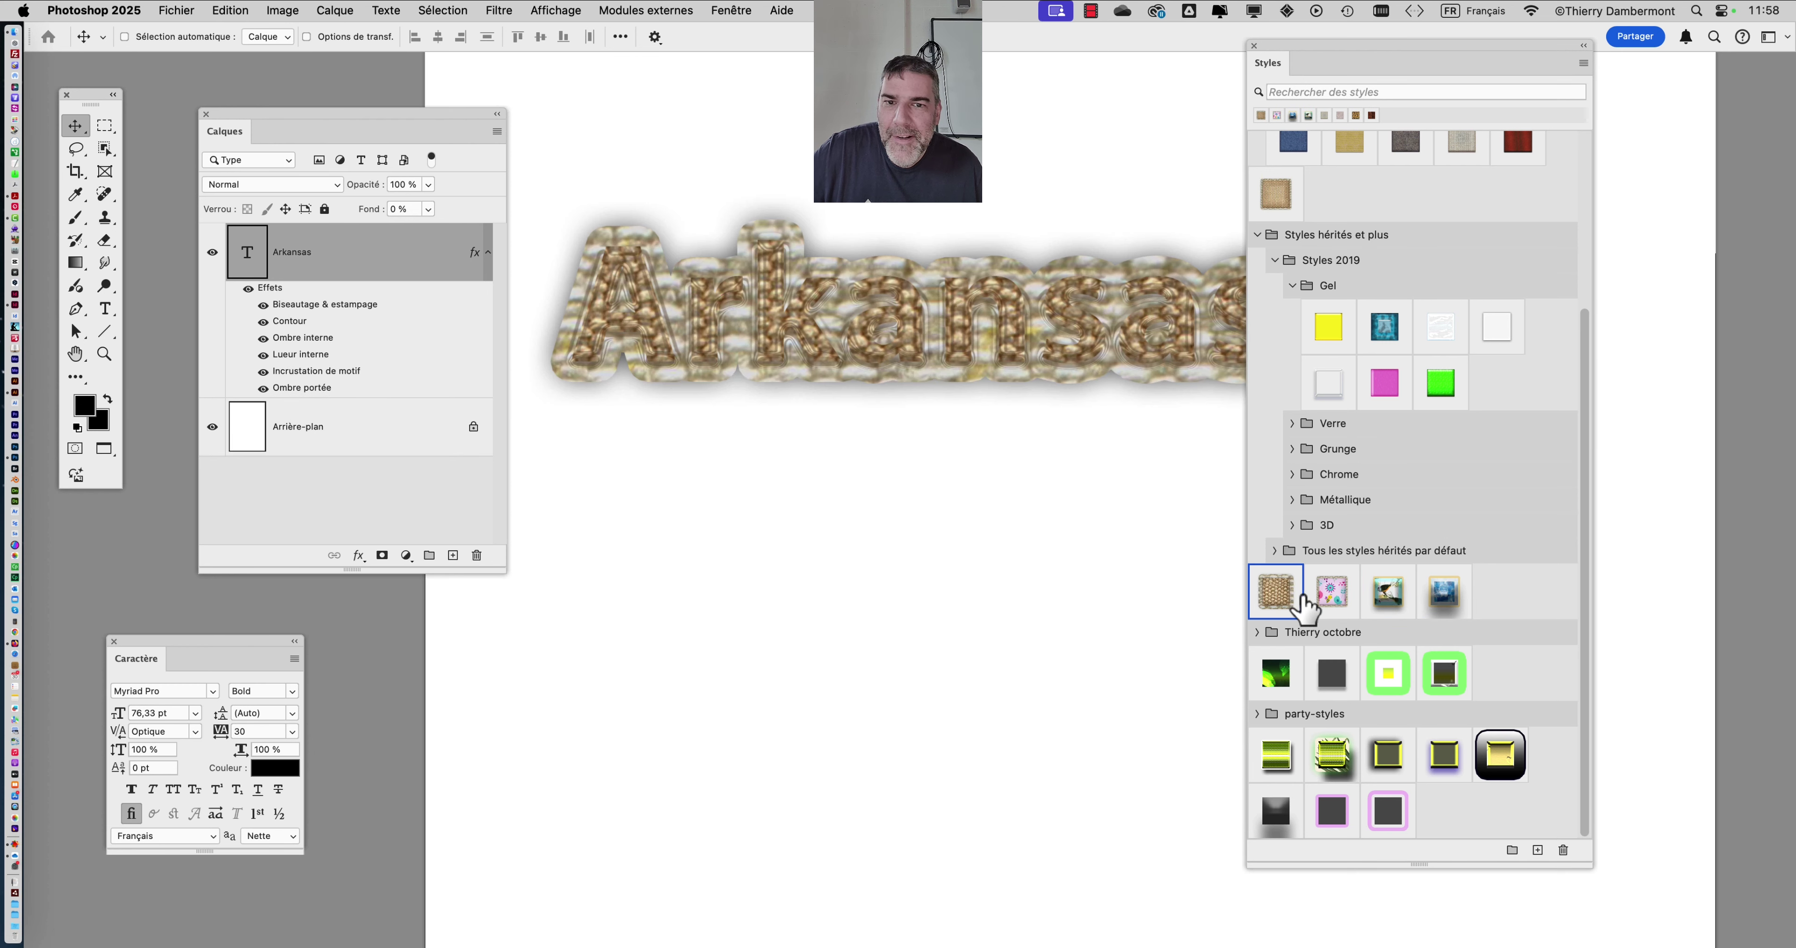
left_click(1328, 596)
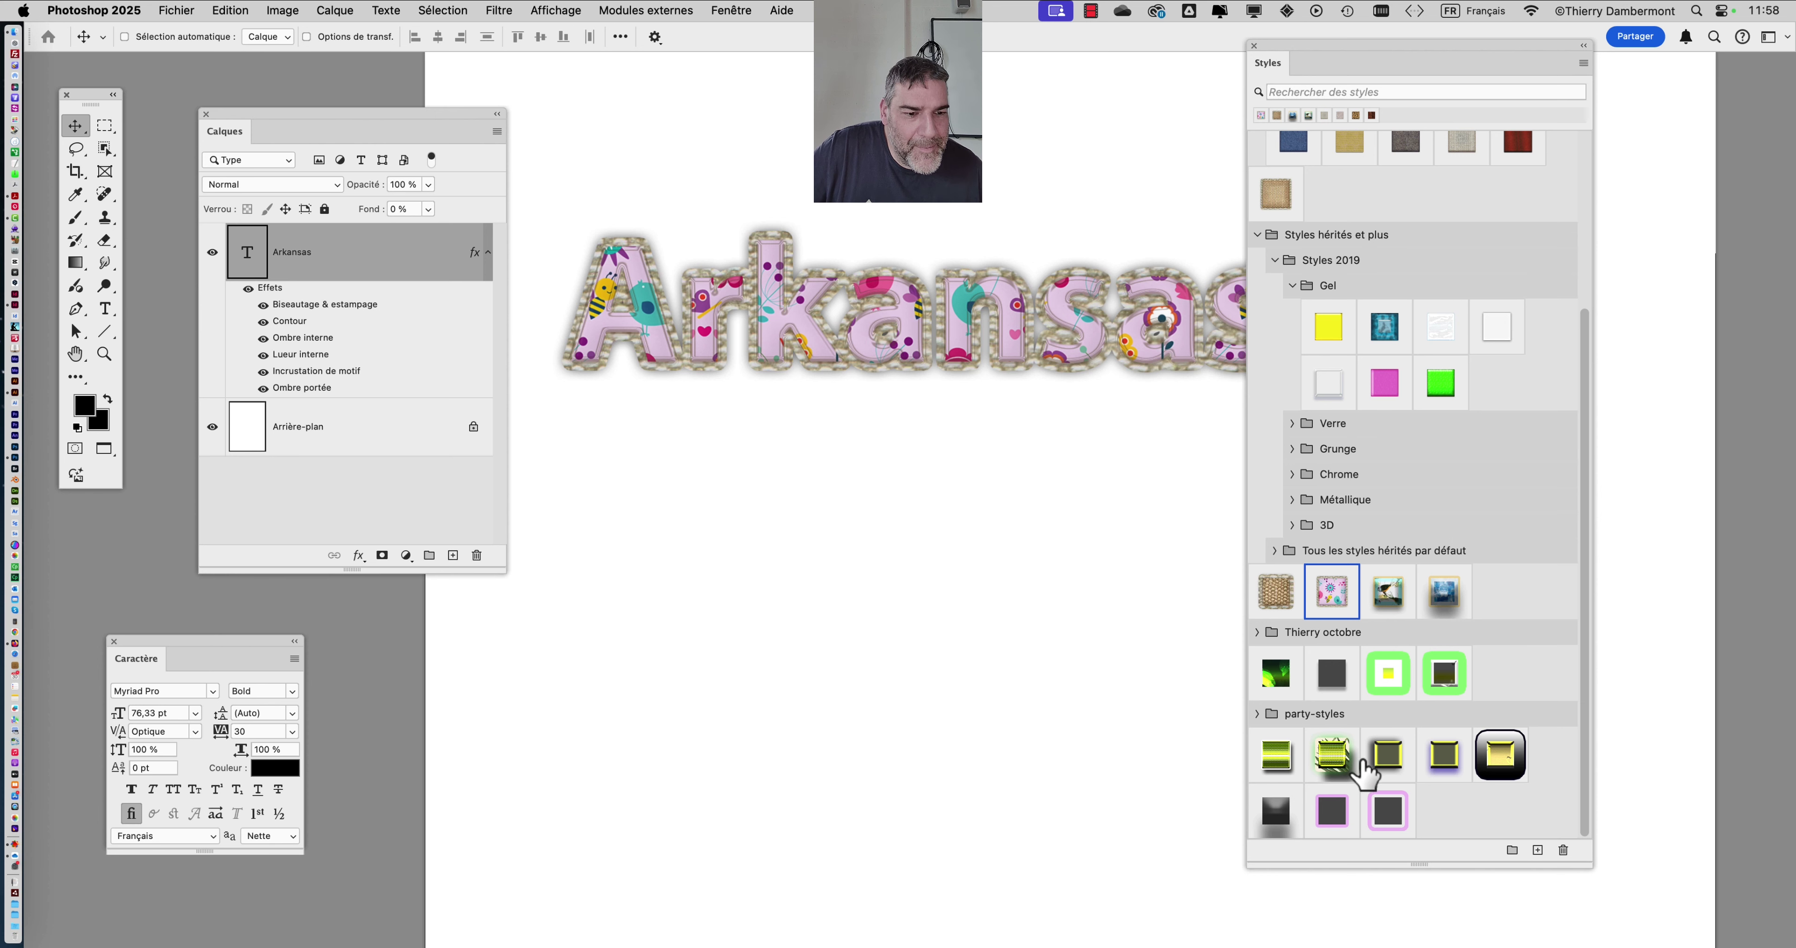
Expand the party-styles and October style groups and try the blue-green marbled October preset on the Arkansas text
scroll(1394, 428, "up", 3)
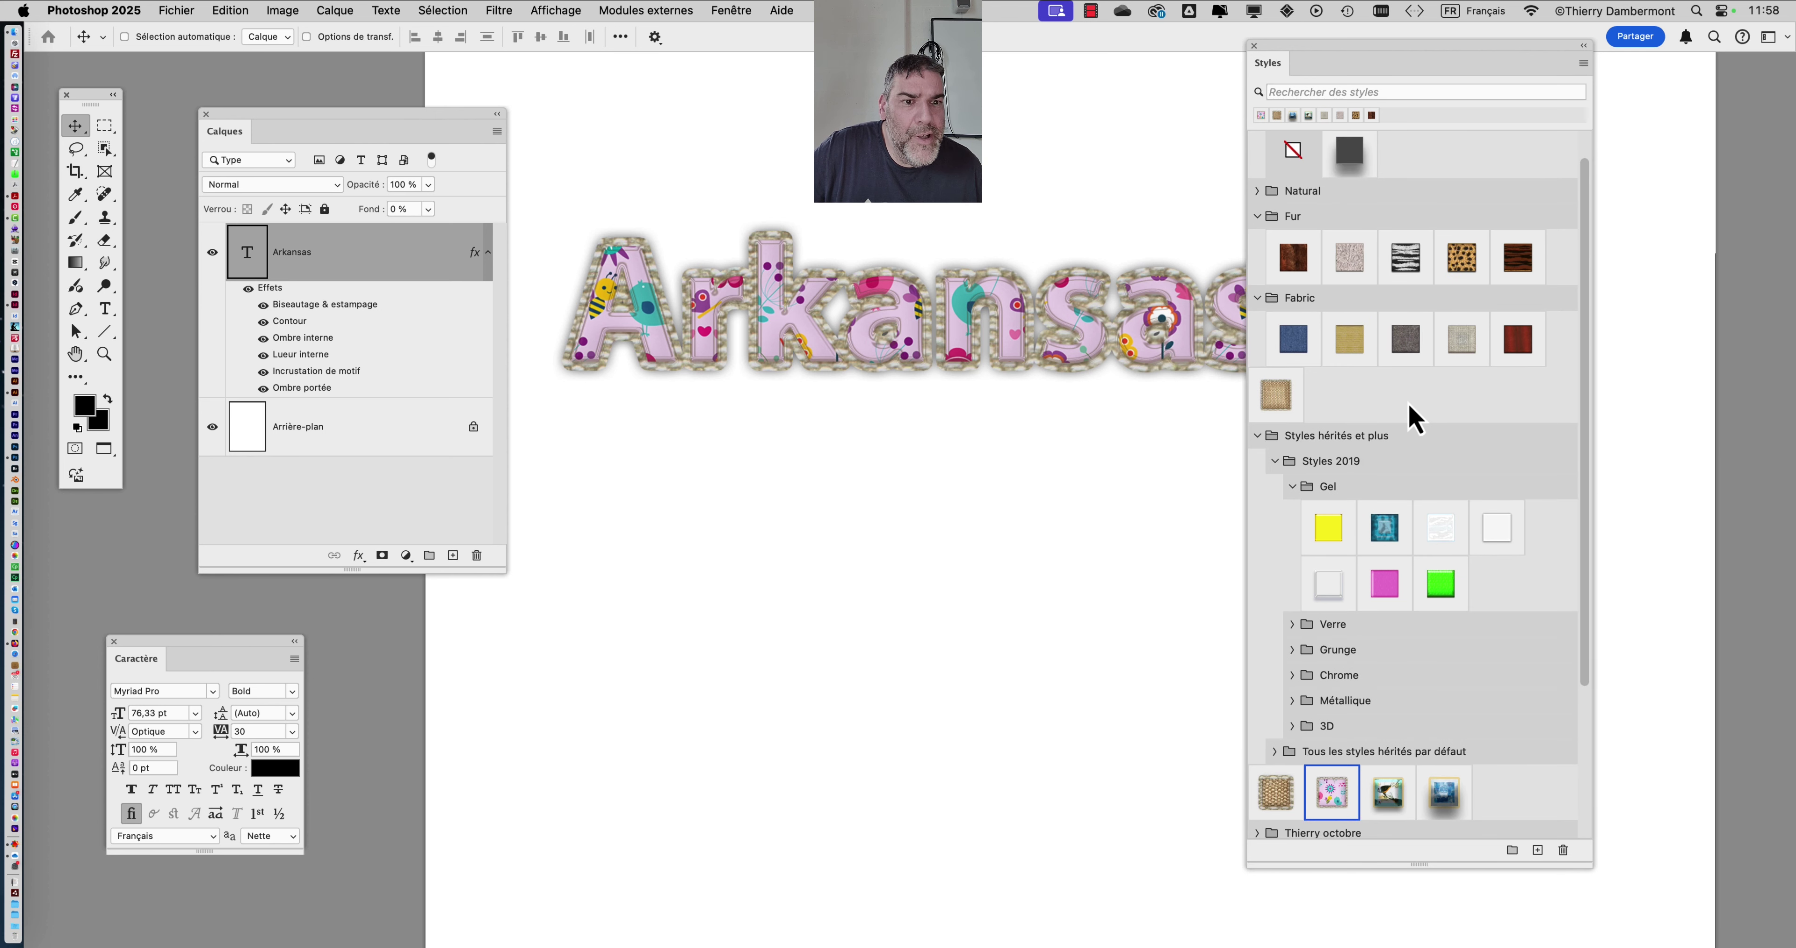
scroll(1416, 418, "down", 3)
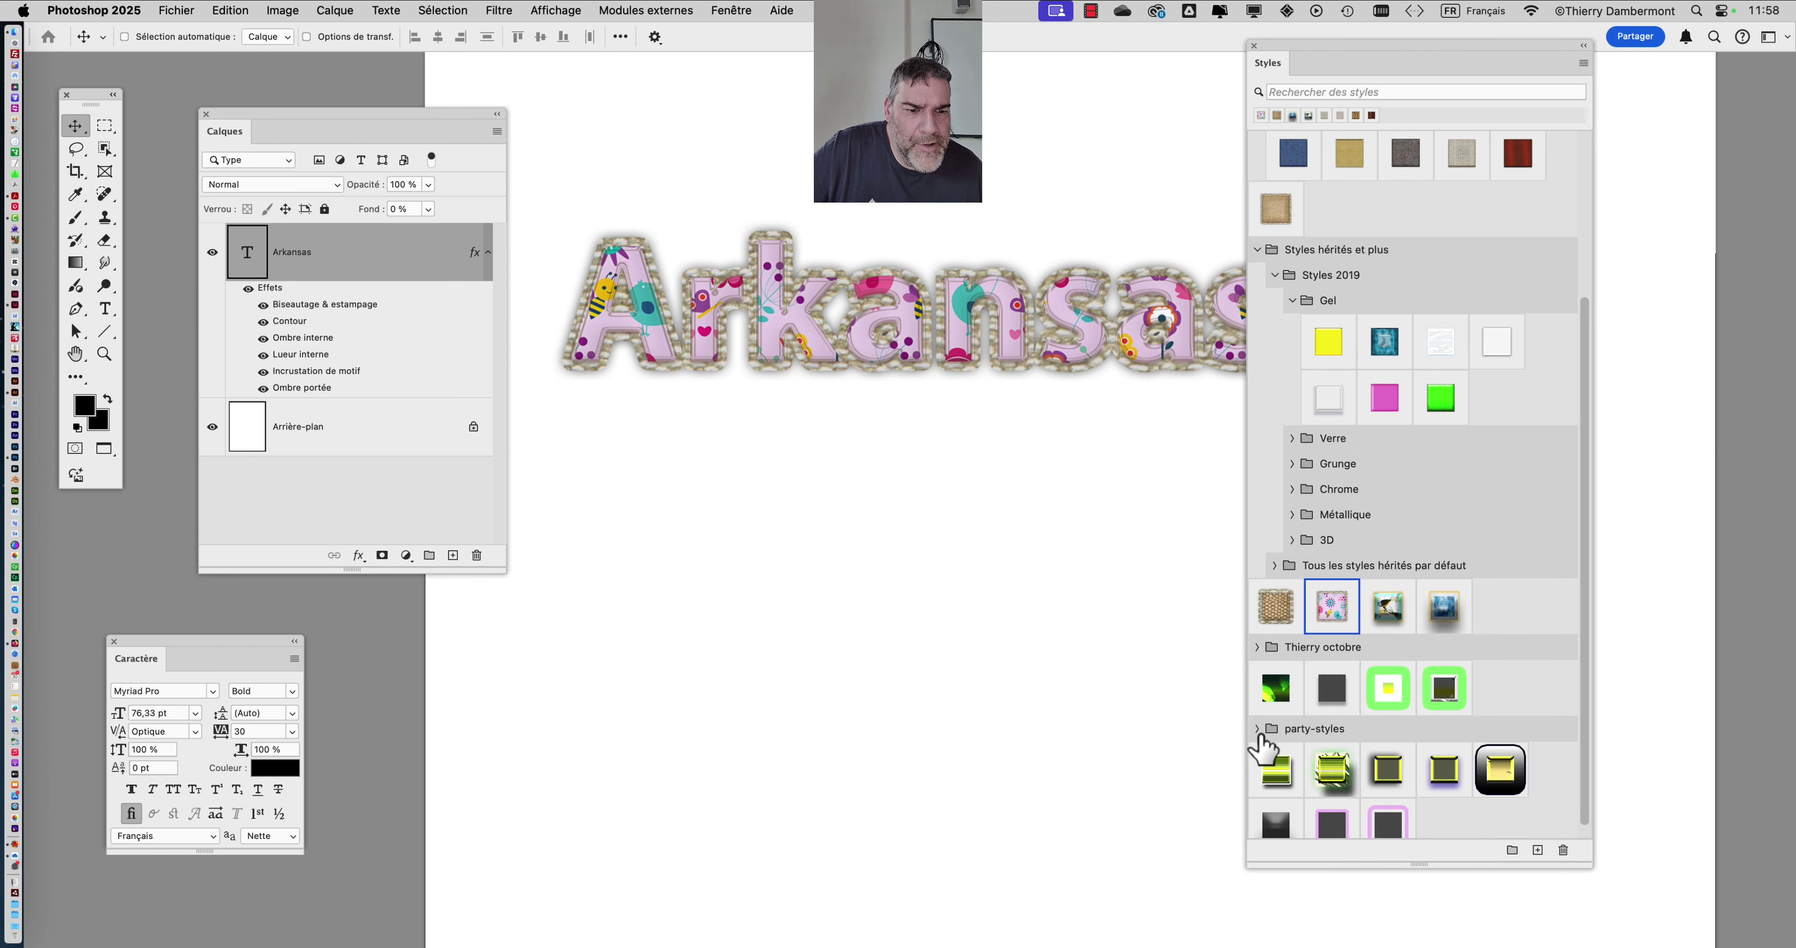
left_click(1258, 729)
scroll(1368, 669, "down", 1)
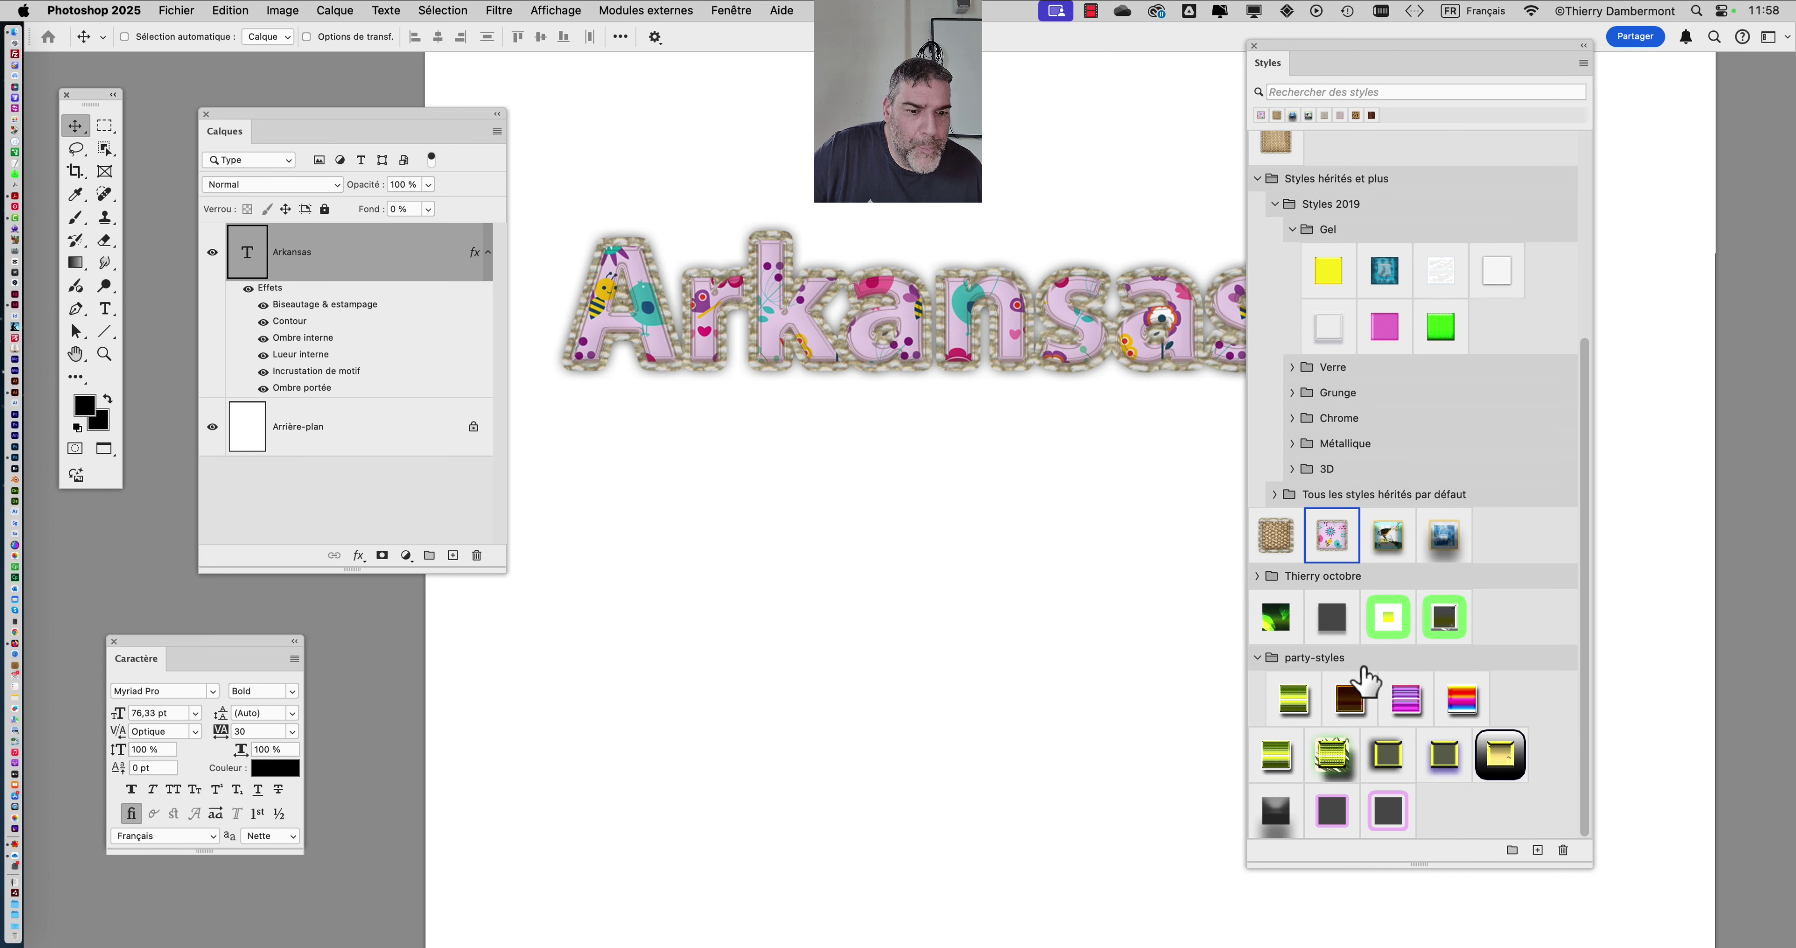
left_click(1257, 576)
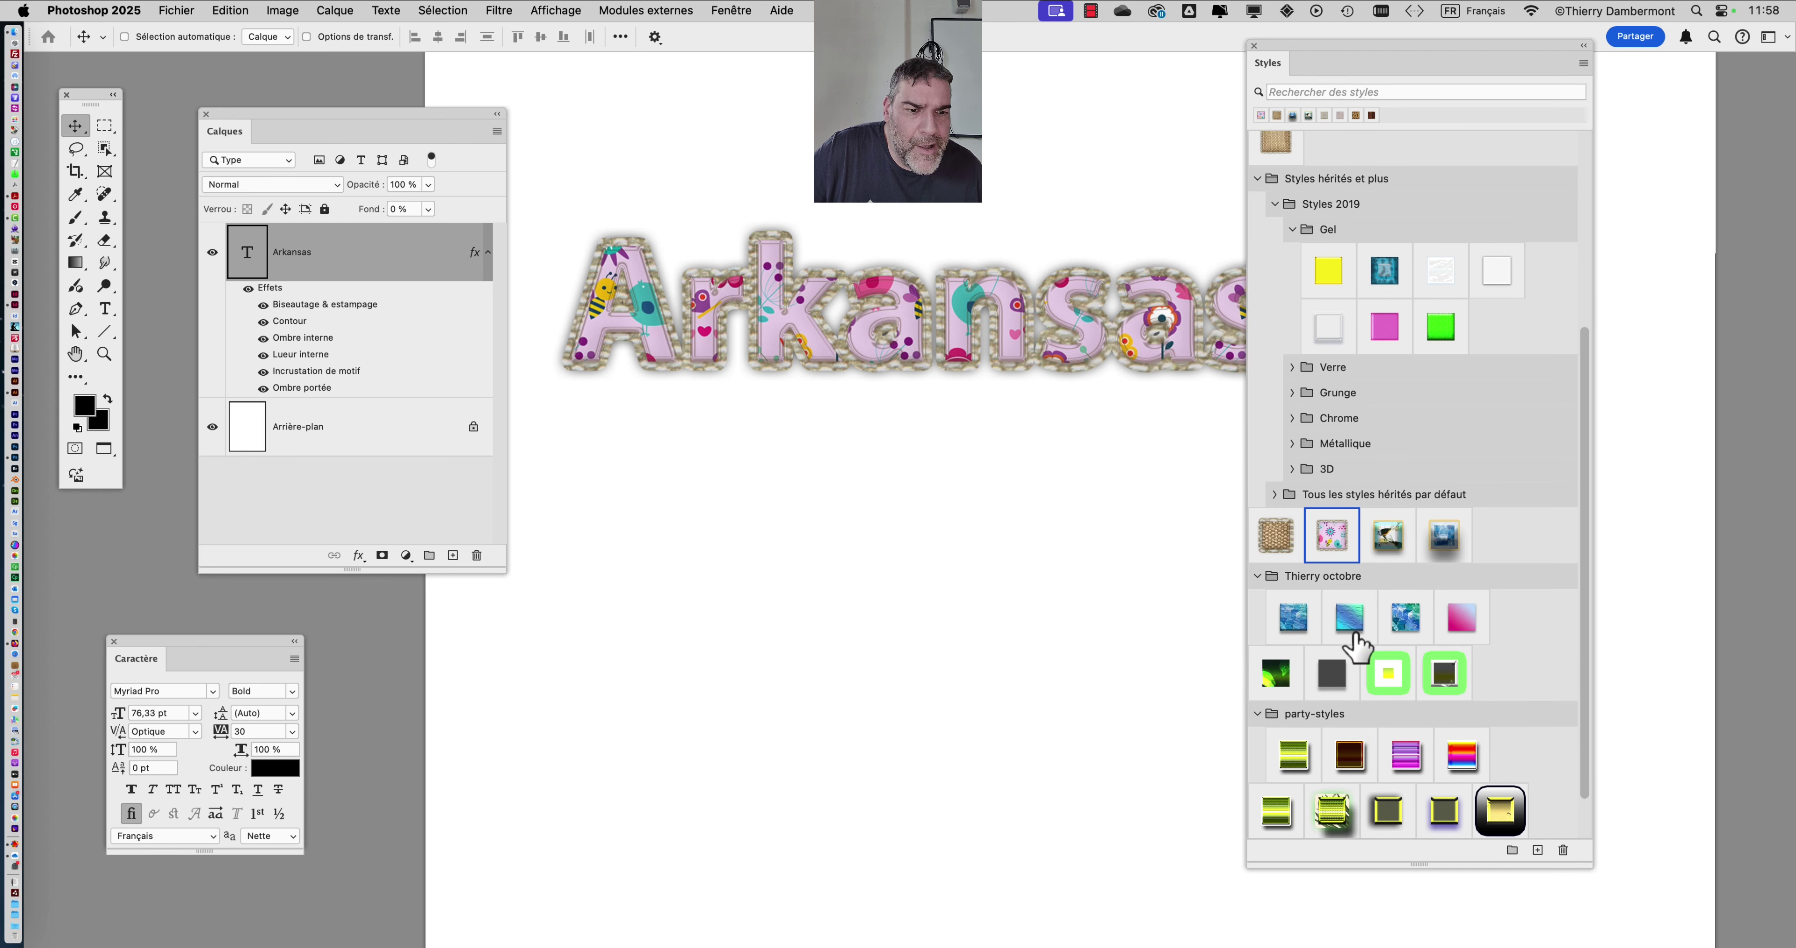
left_click(1402, 622)
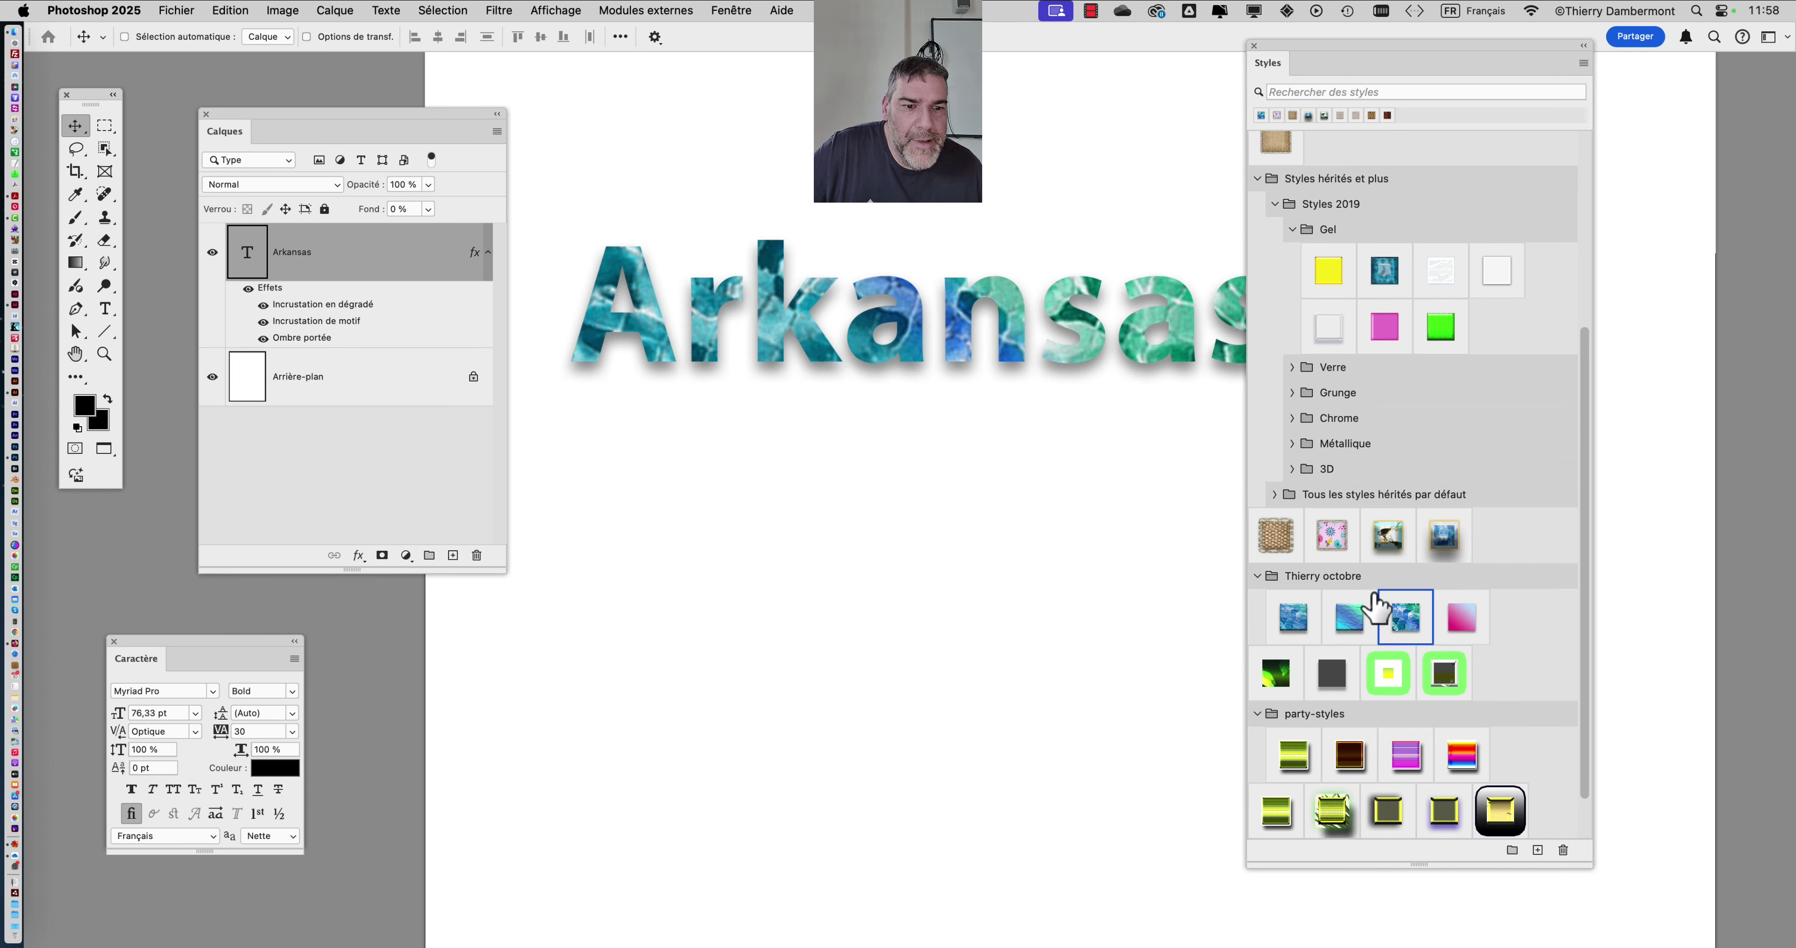
Try the leopard Fur preset on the Arkansas text, followed by the white stone and wood plank presets of the expanded Natural group
scroll(1377, 606, "up", 3)
left_click(1457, 206)
scroll(1269, 209, "up", 2)
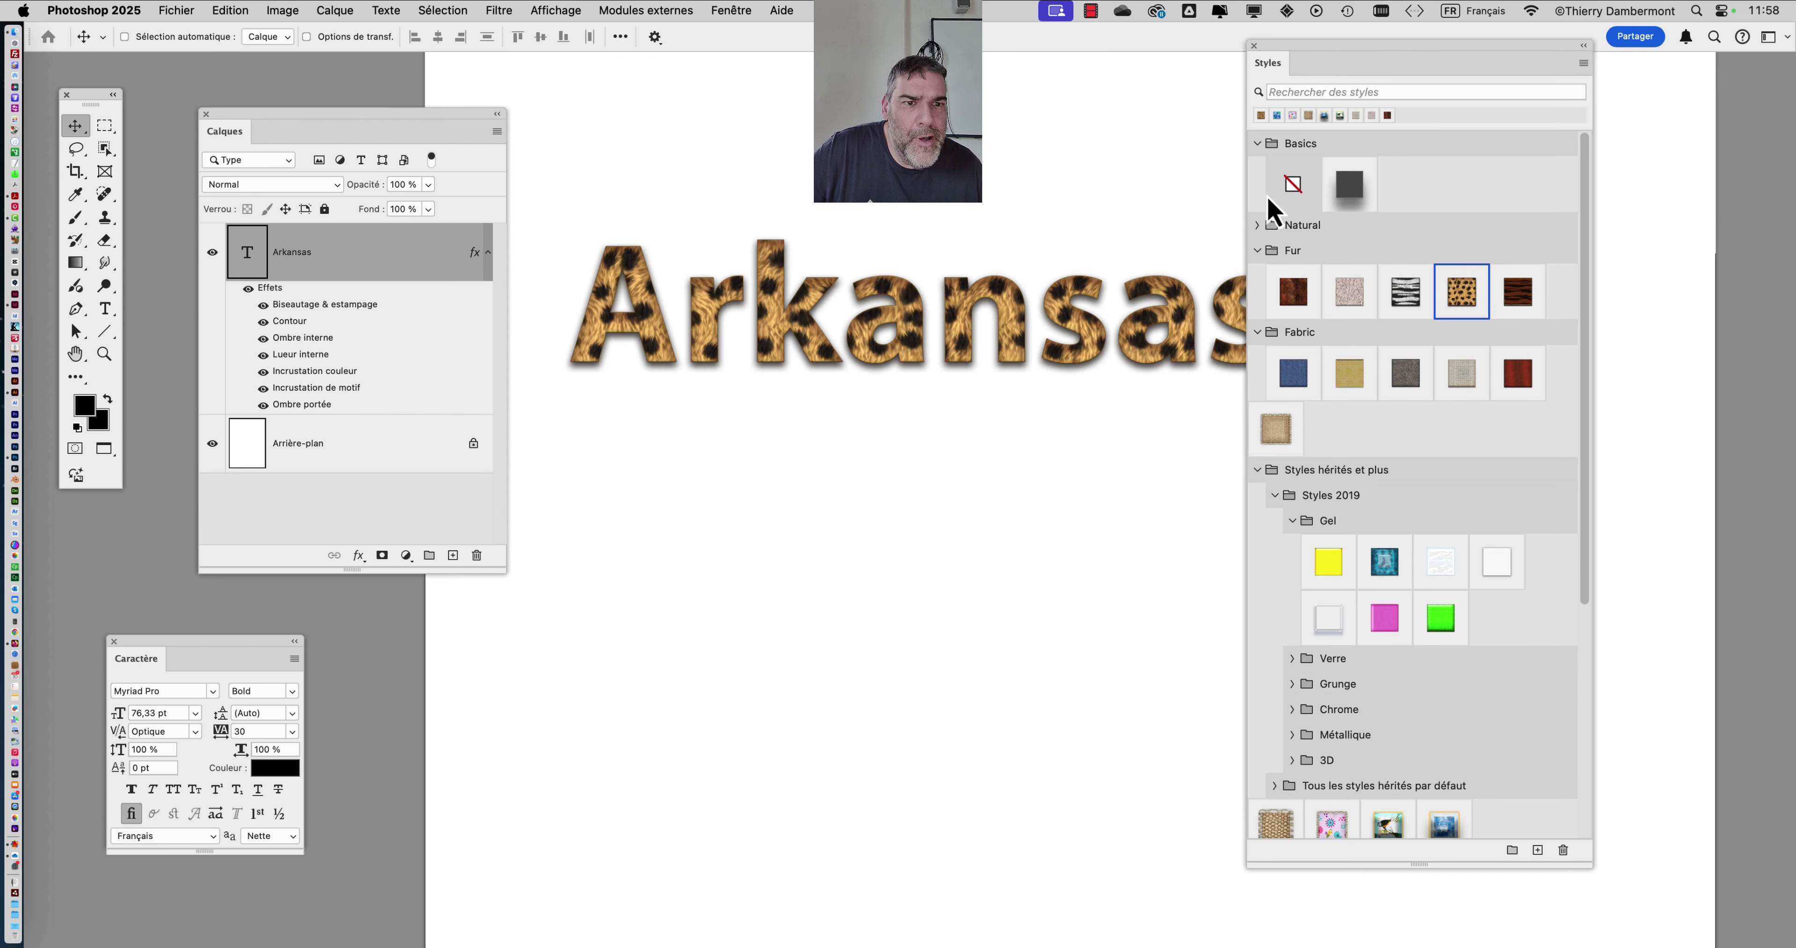
left_click(1257, 226)
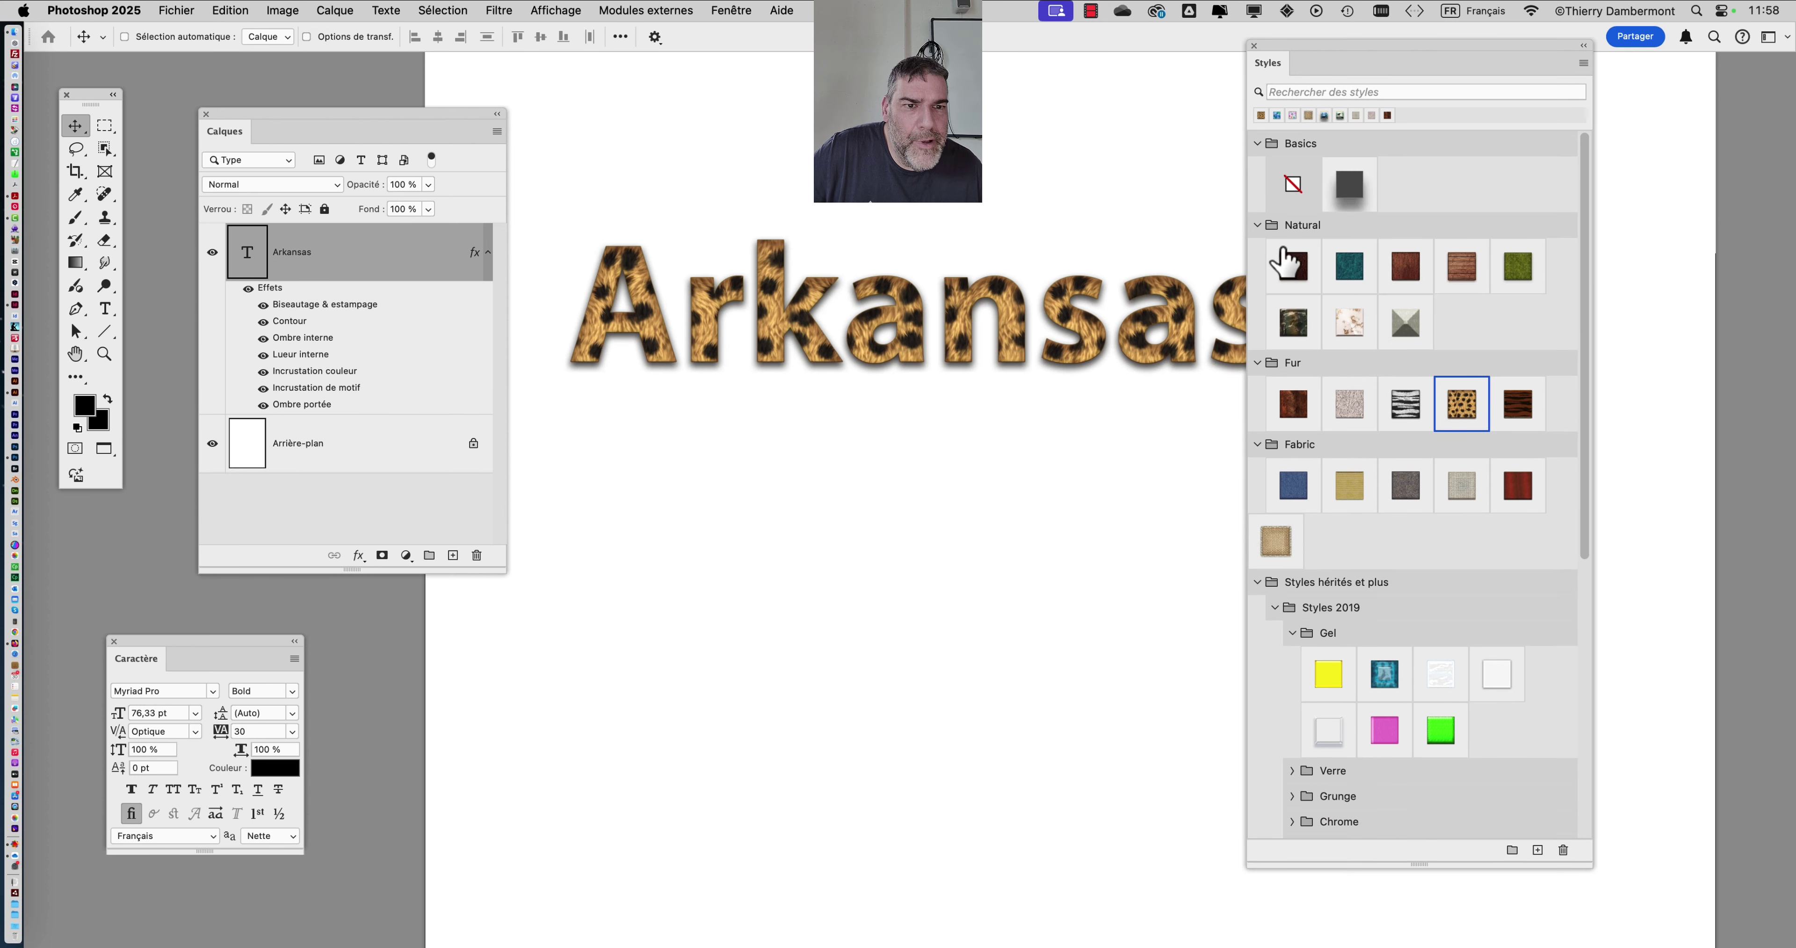
left_click(1349, 321)
left_click(1446, 268)
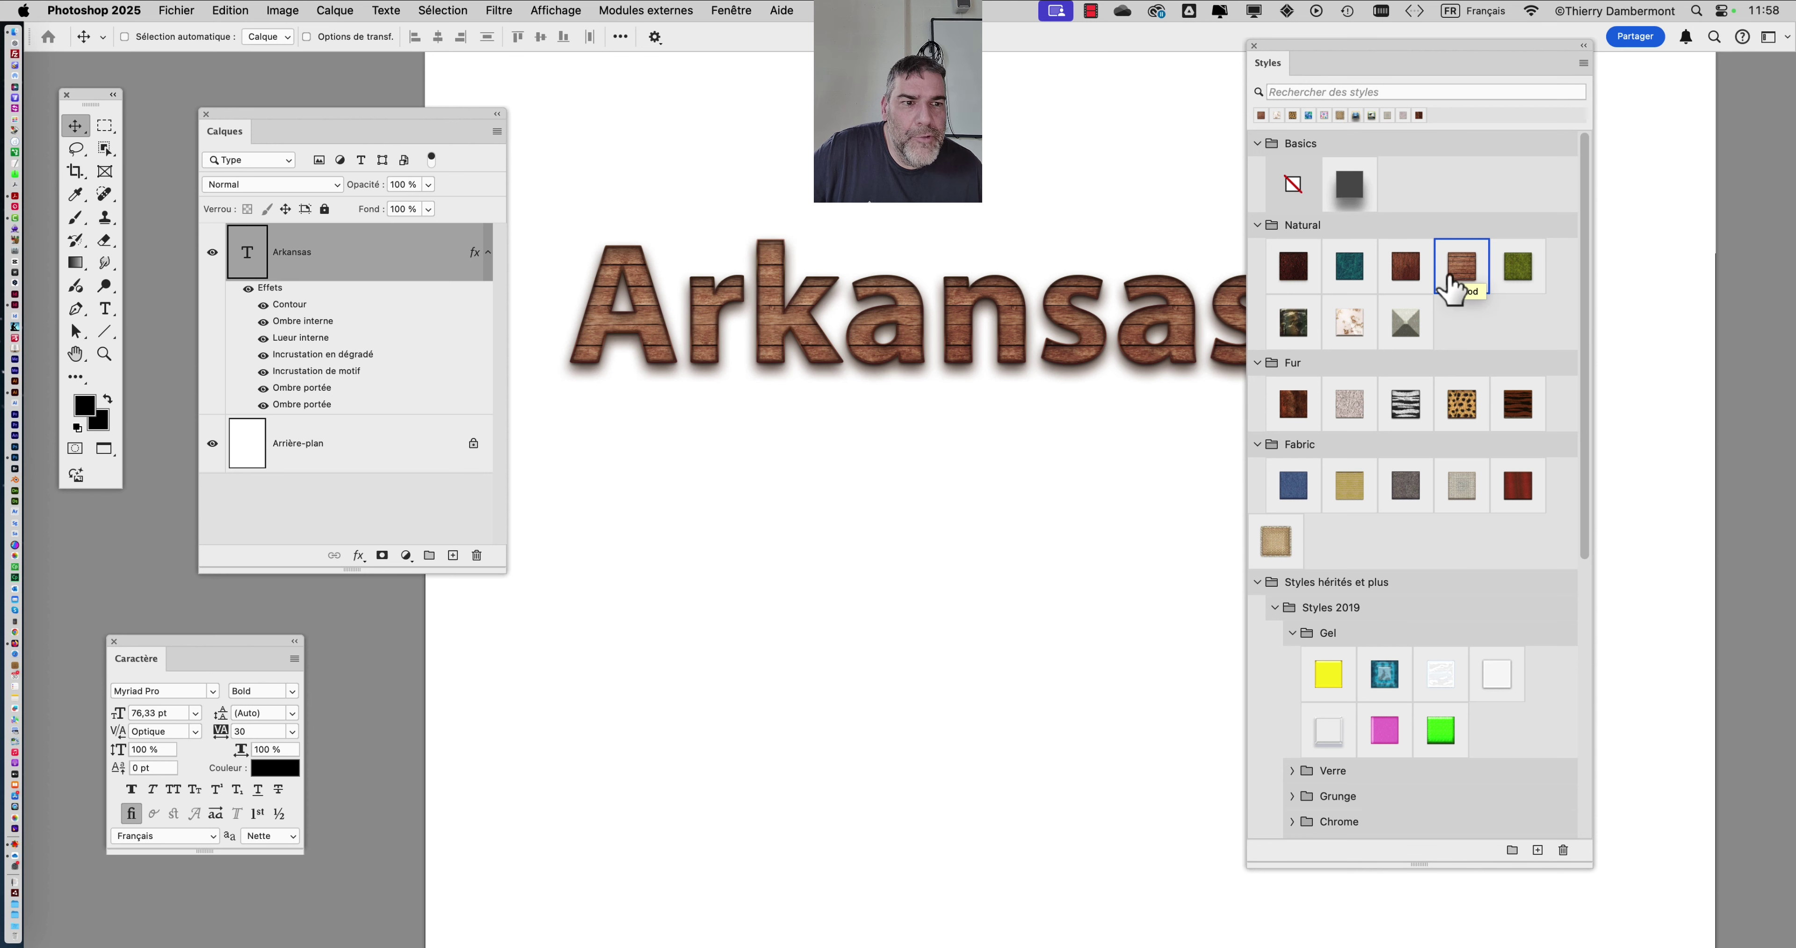
Apply the leopard Fur preset to the Arkansas text and arrange the style, layer and character settings around the word
left_click_drag(1314, 61, 1401, 73)
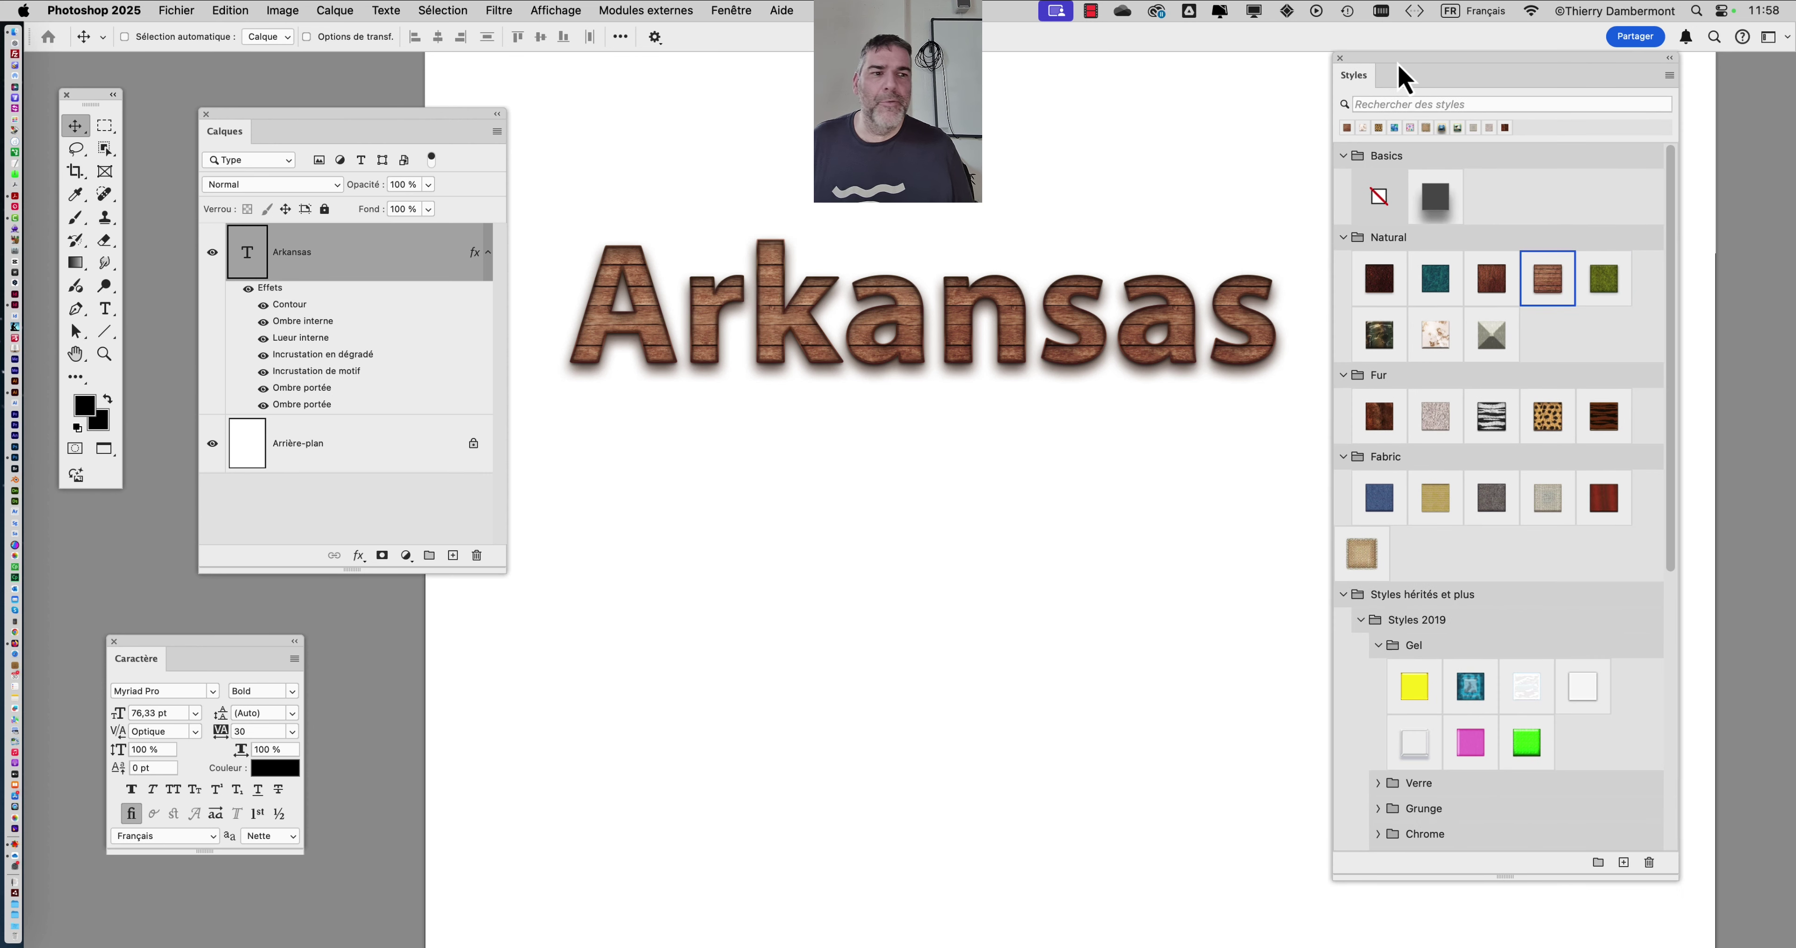
left_click(1537, 407)
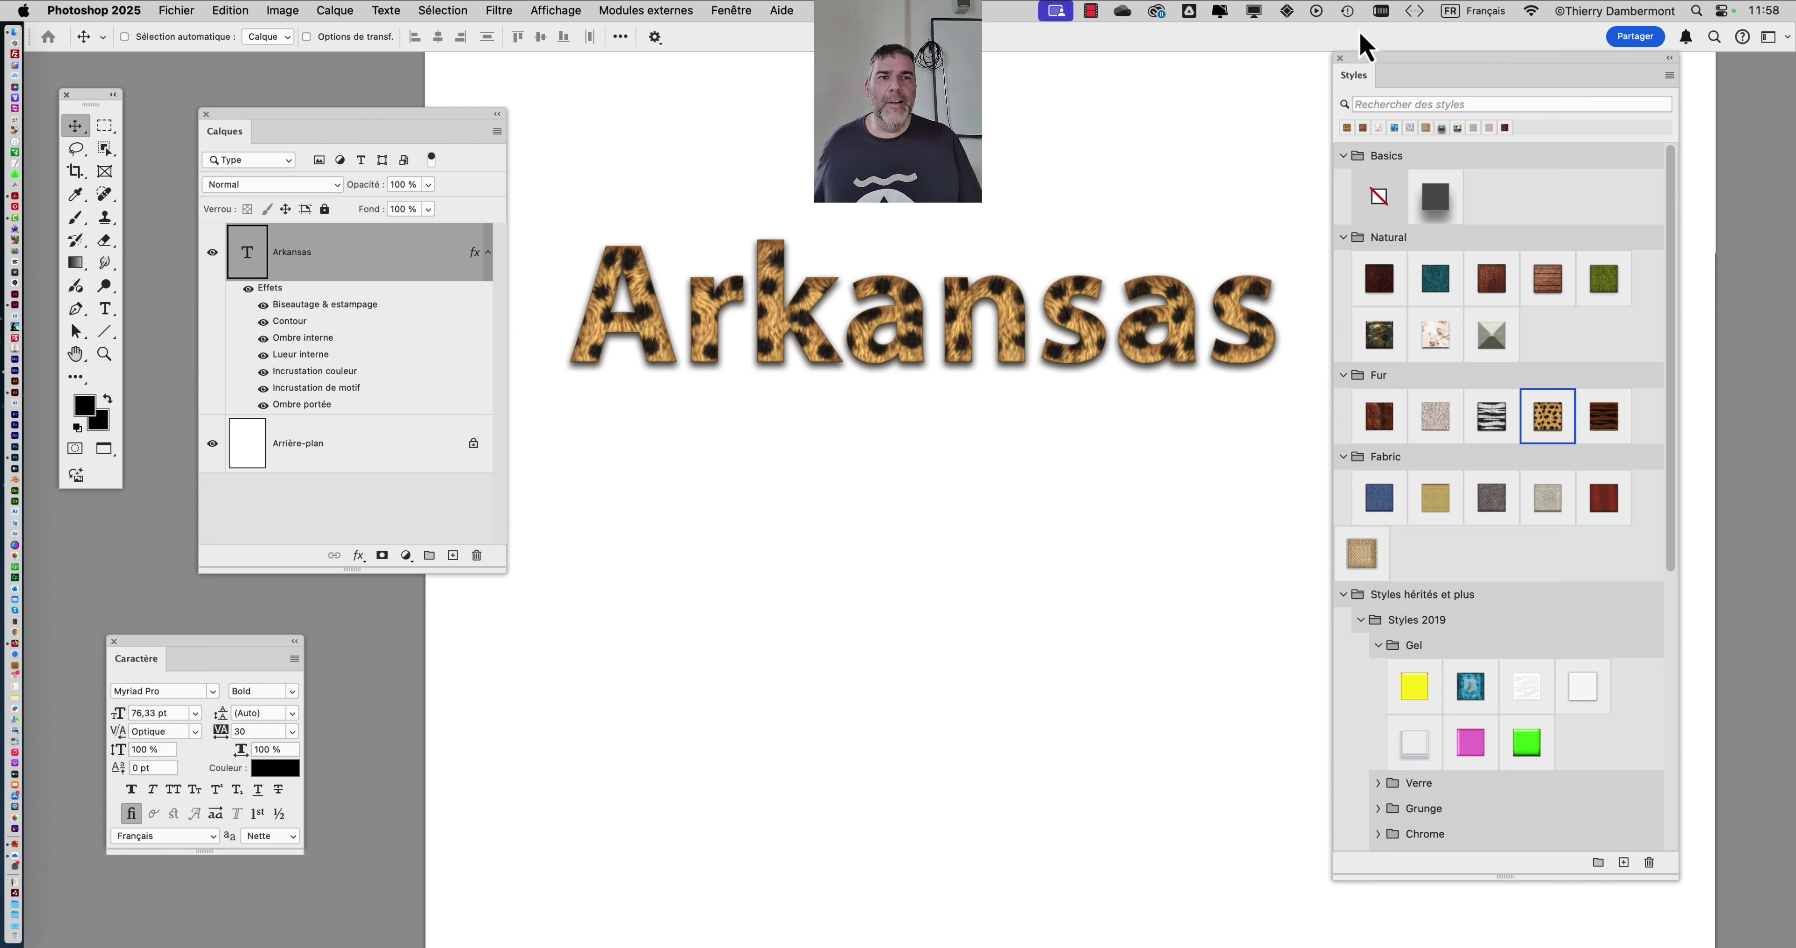
left_click_drag(1366, 77, 1483, 101)
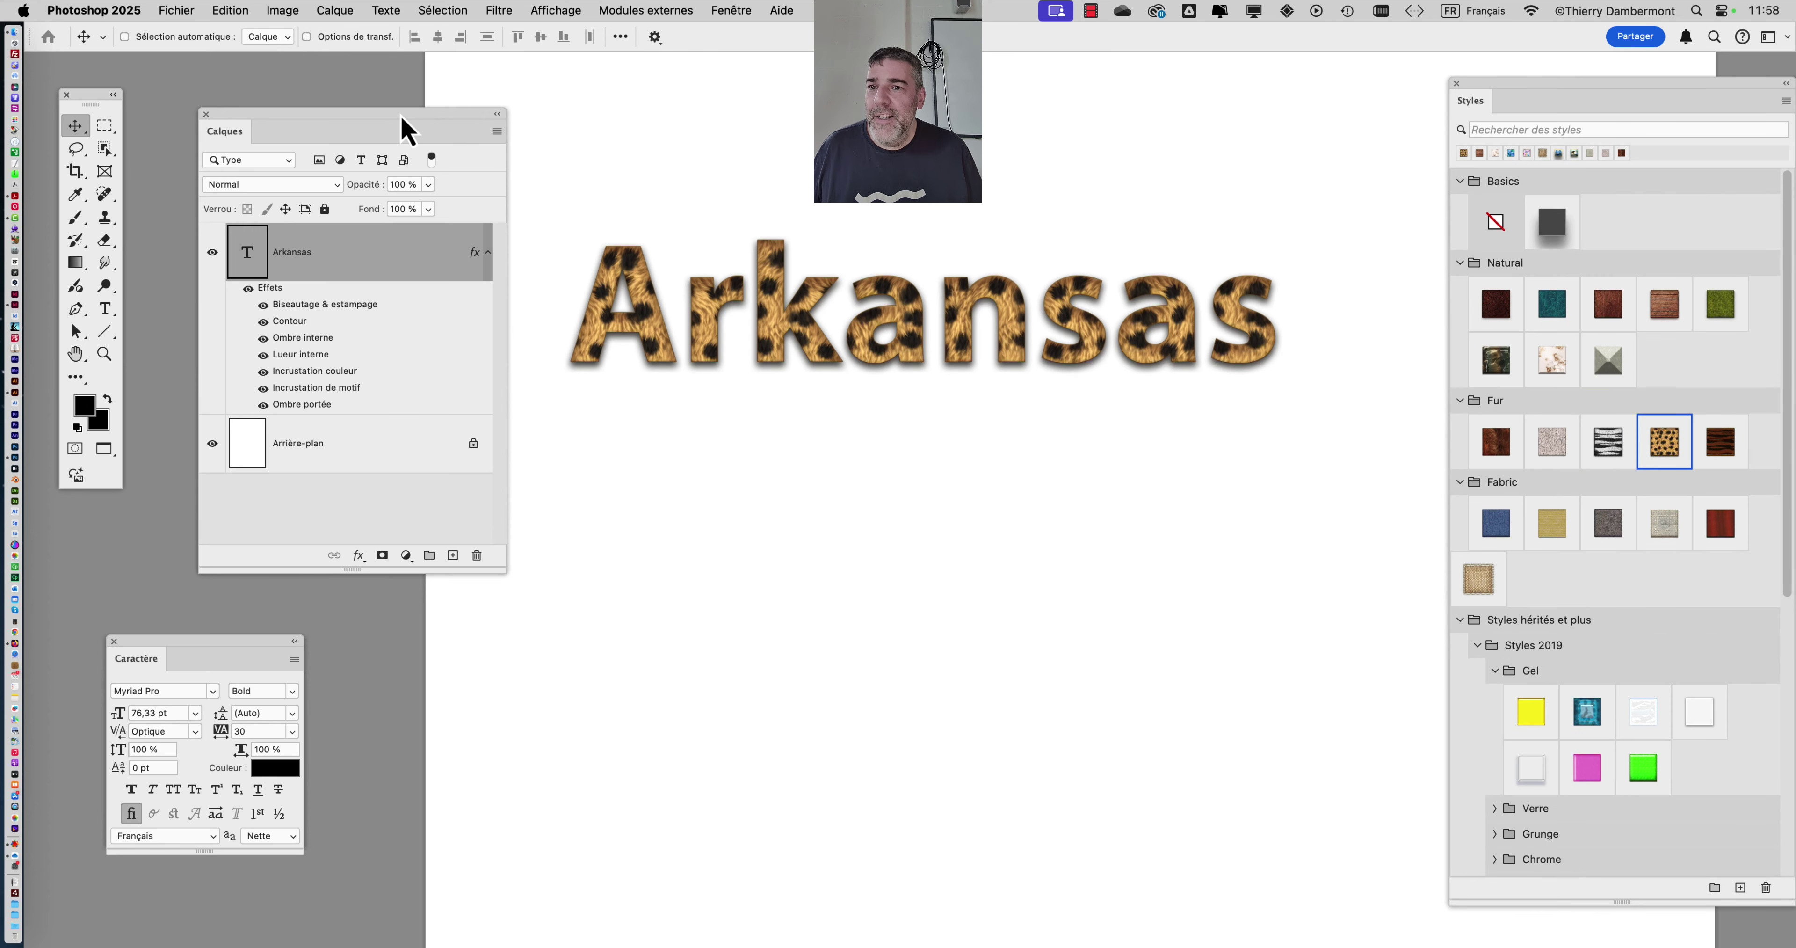
left_click_drag(407, 129, 381, 105)
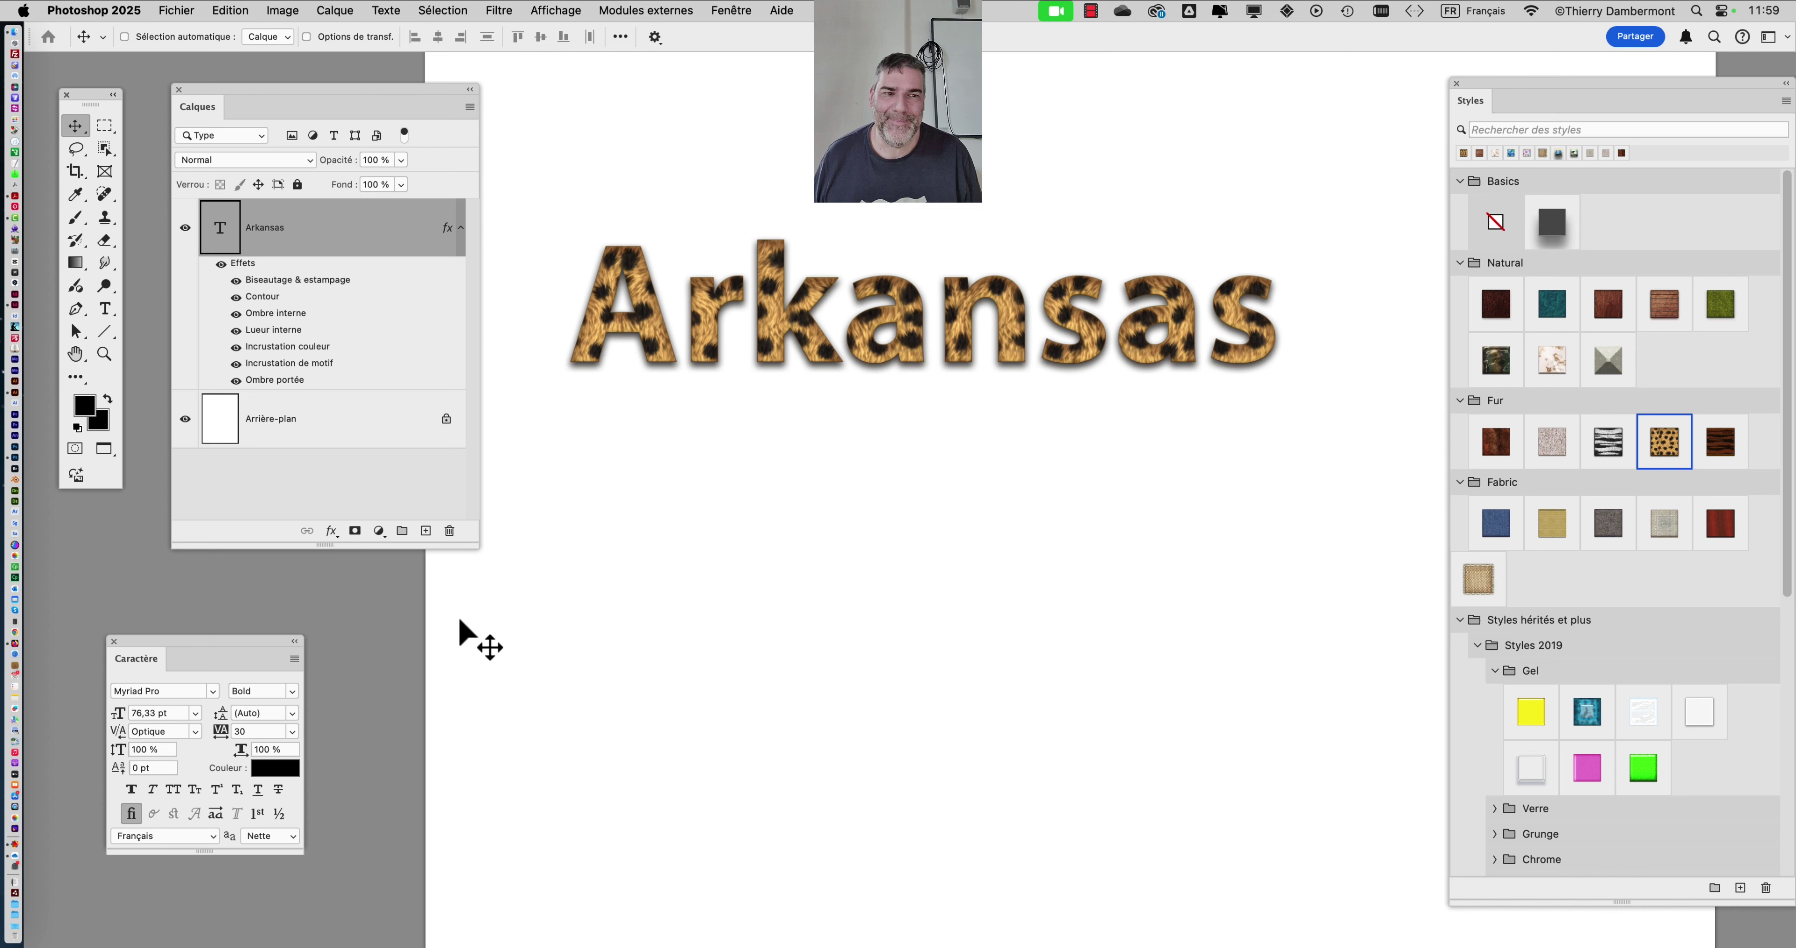
left_click_drag(186, 643, 819, 446)
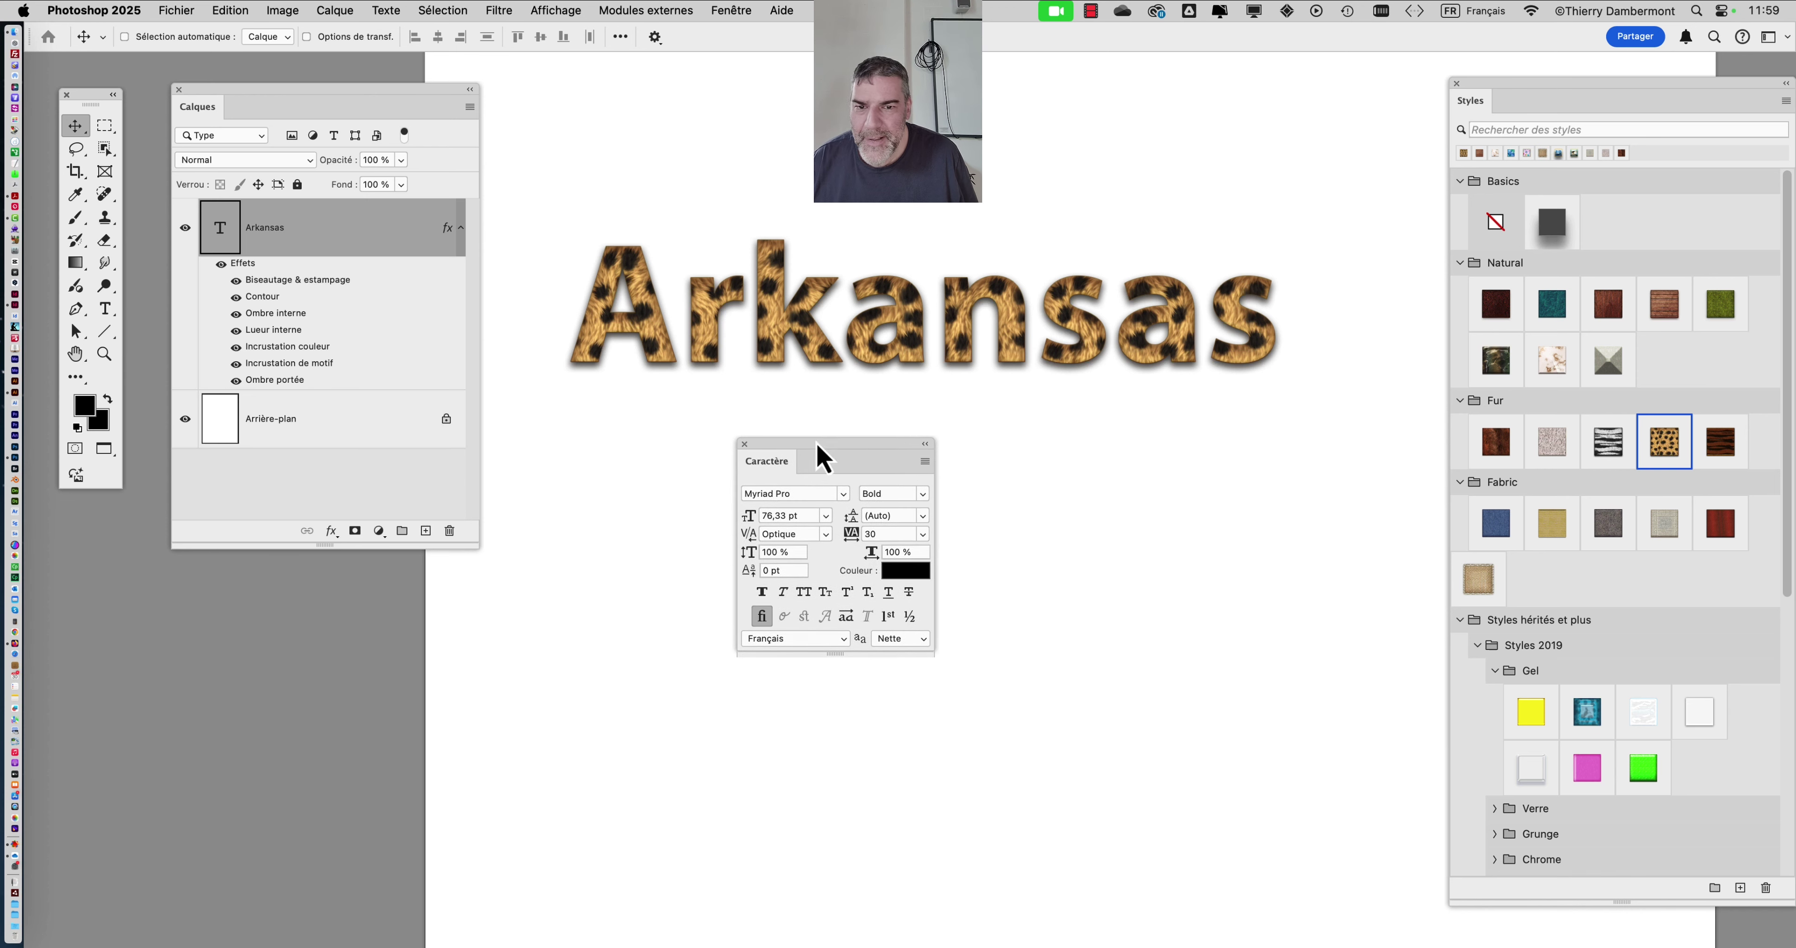
Magnify the character settings for a closer look and move them beneath the layer list, clear of the canvas
key("alt+super+8")
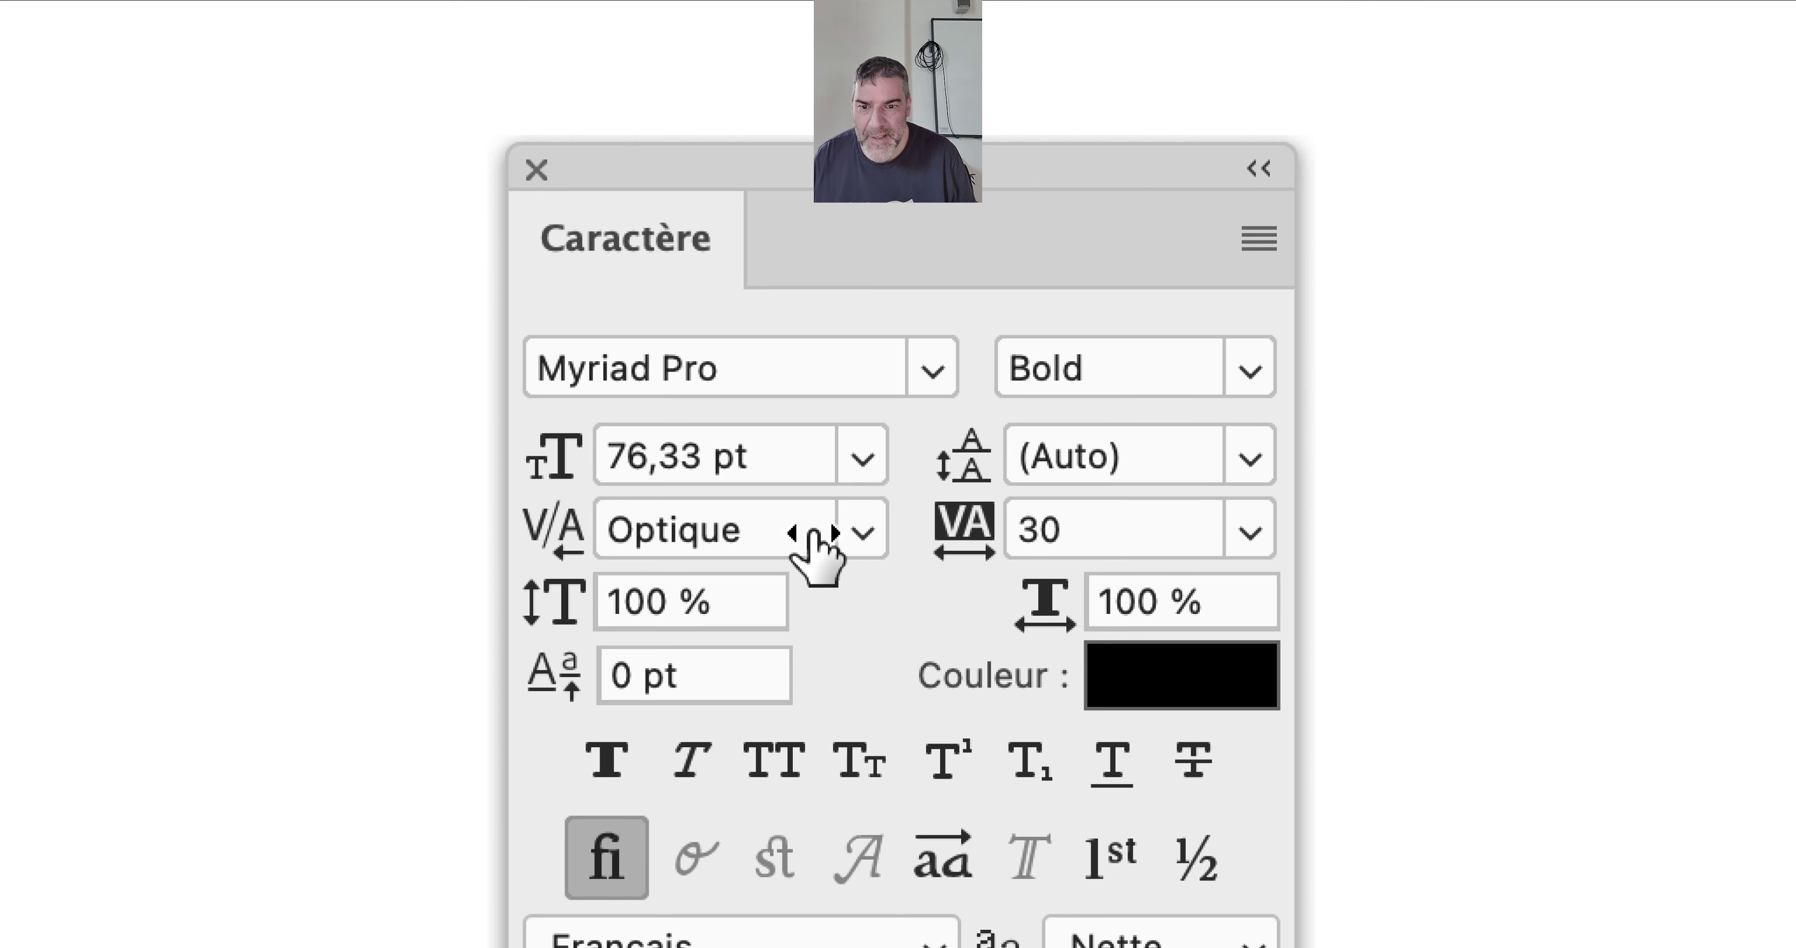
key("alt+super+8")
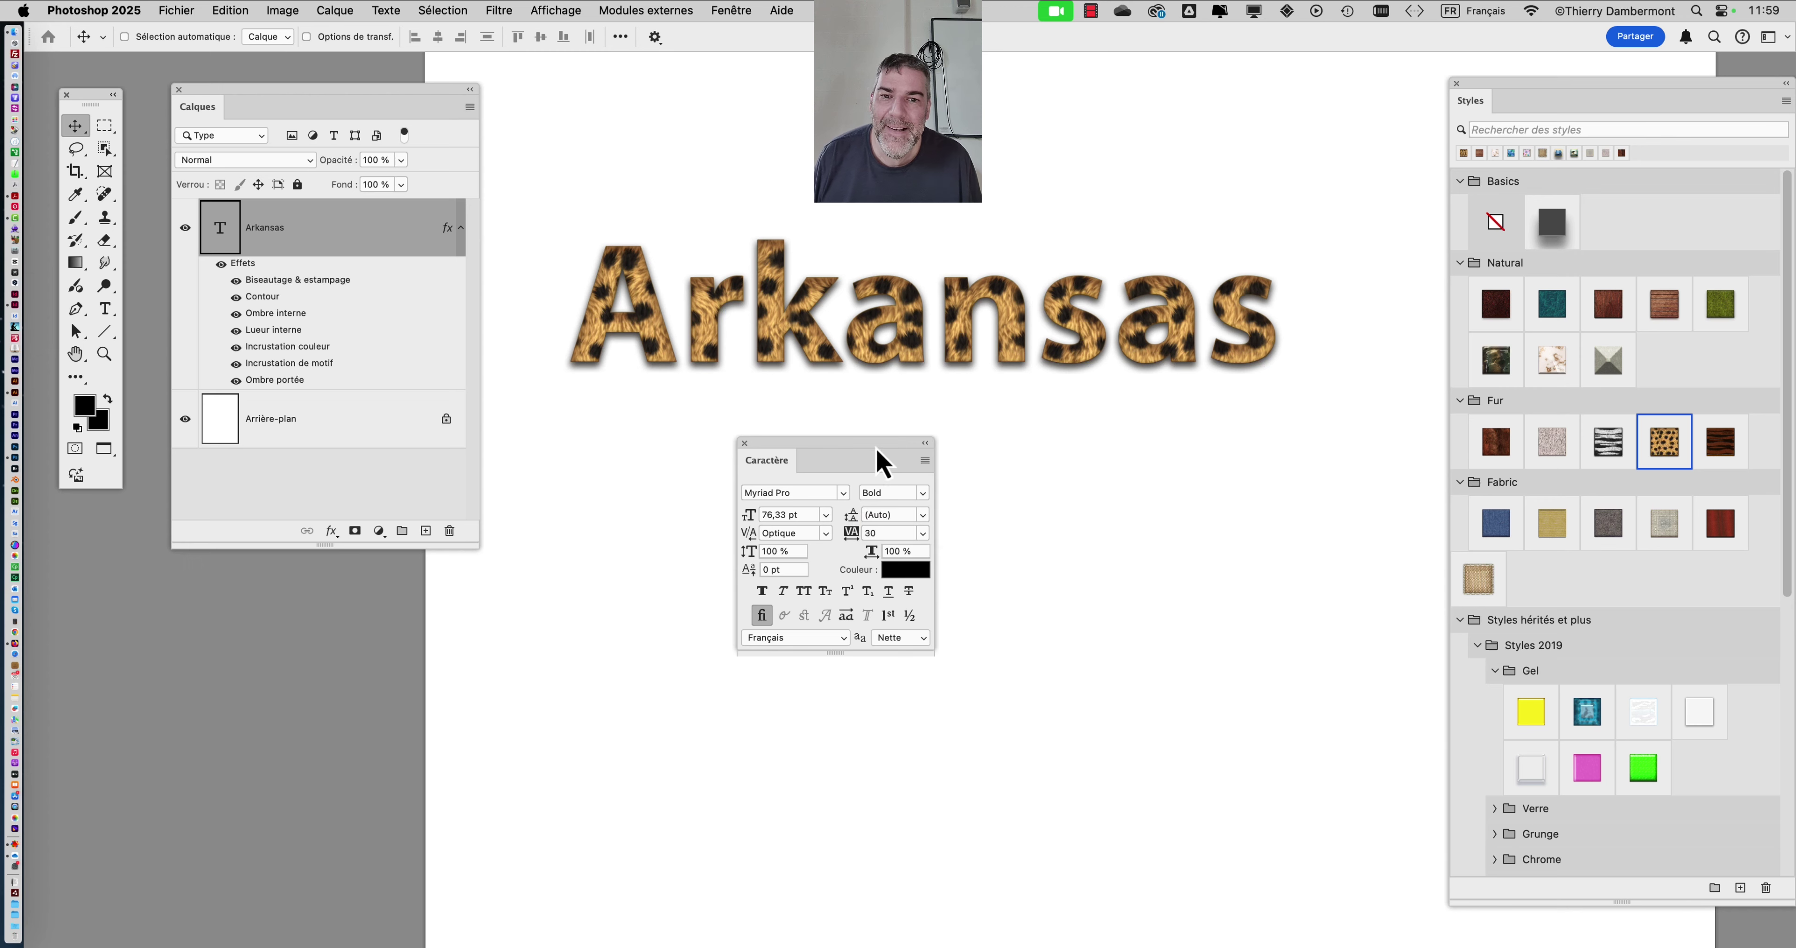
left_click_drag(882, 458, 391, 642)
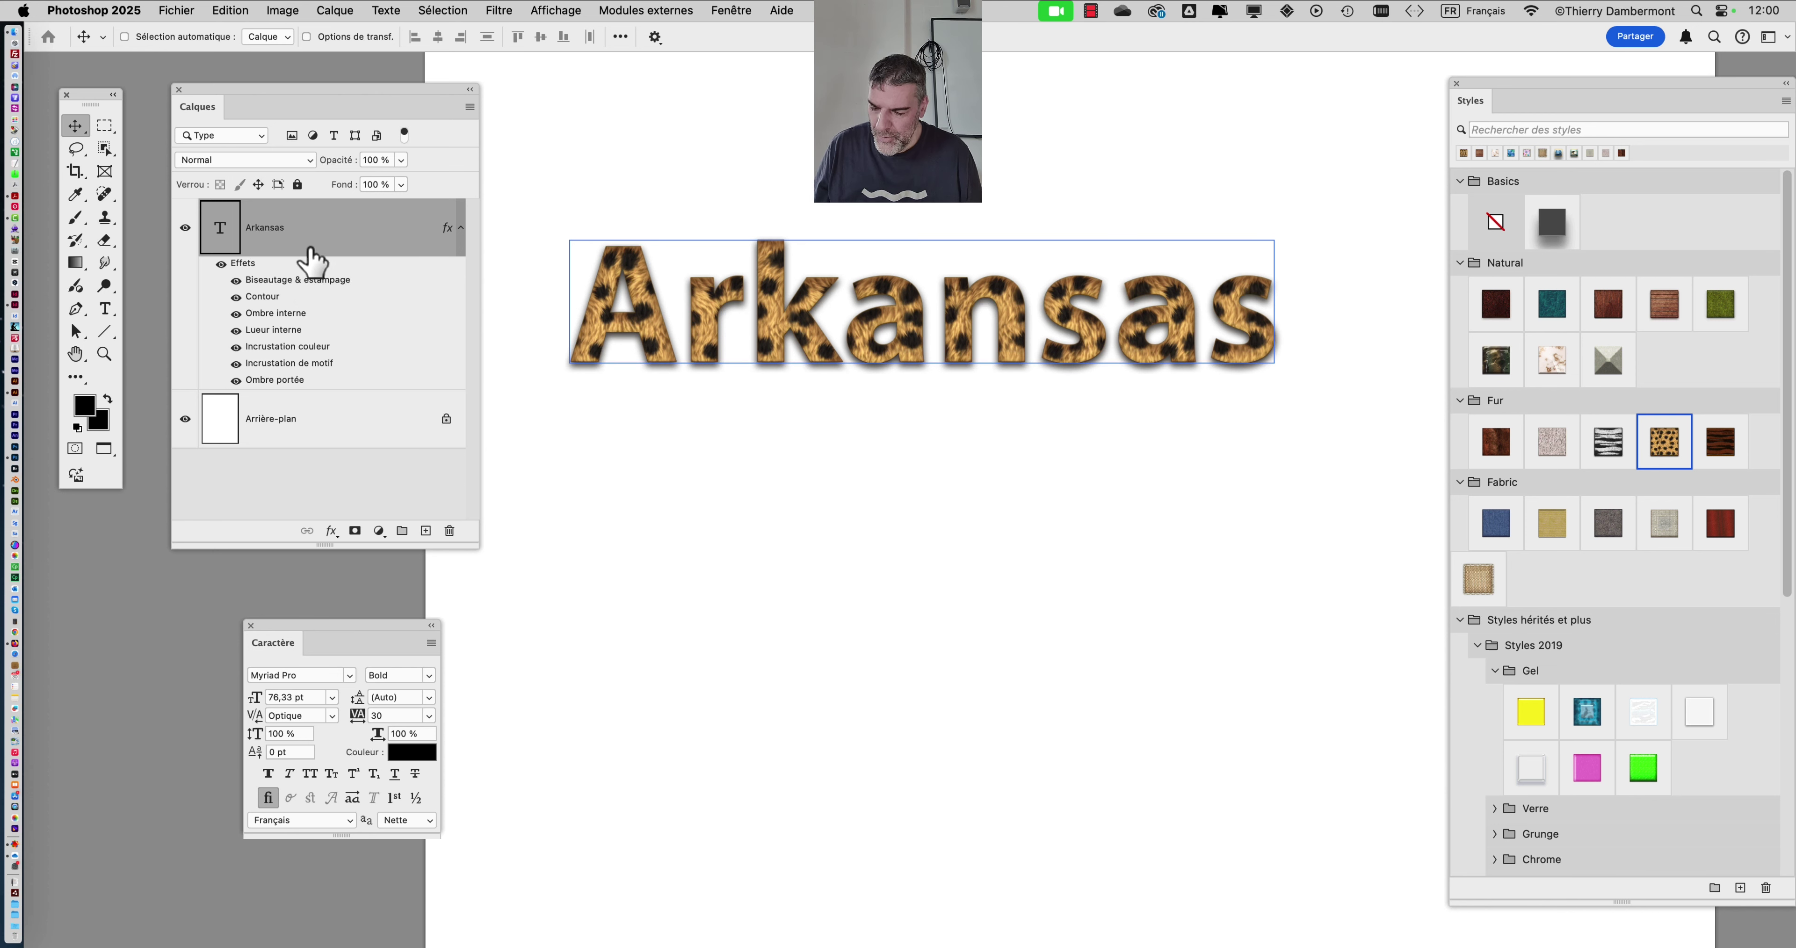
Scale the Arkansas text up proportionally to about 142%, closing the style presets to free space, and apply the transformation
key("super+t")
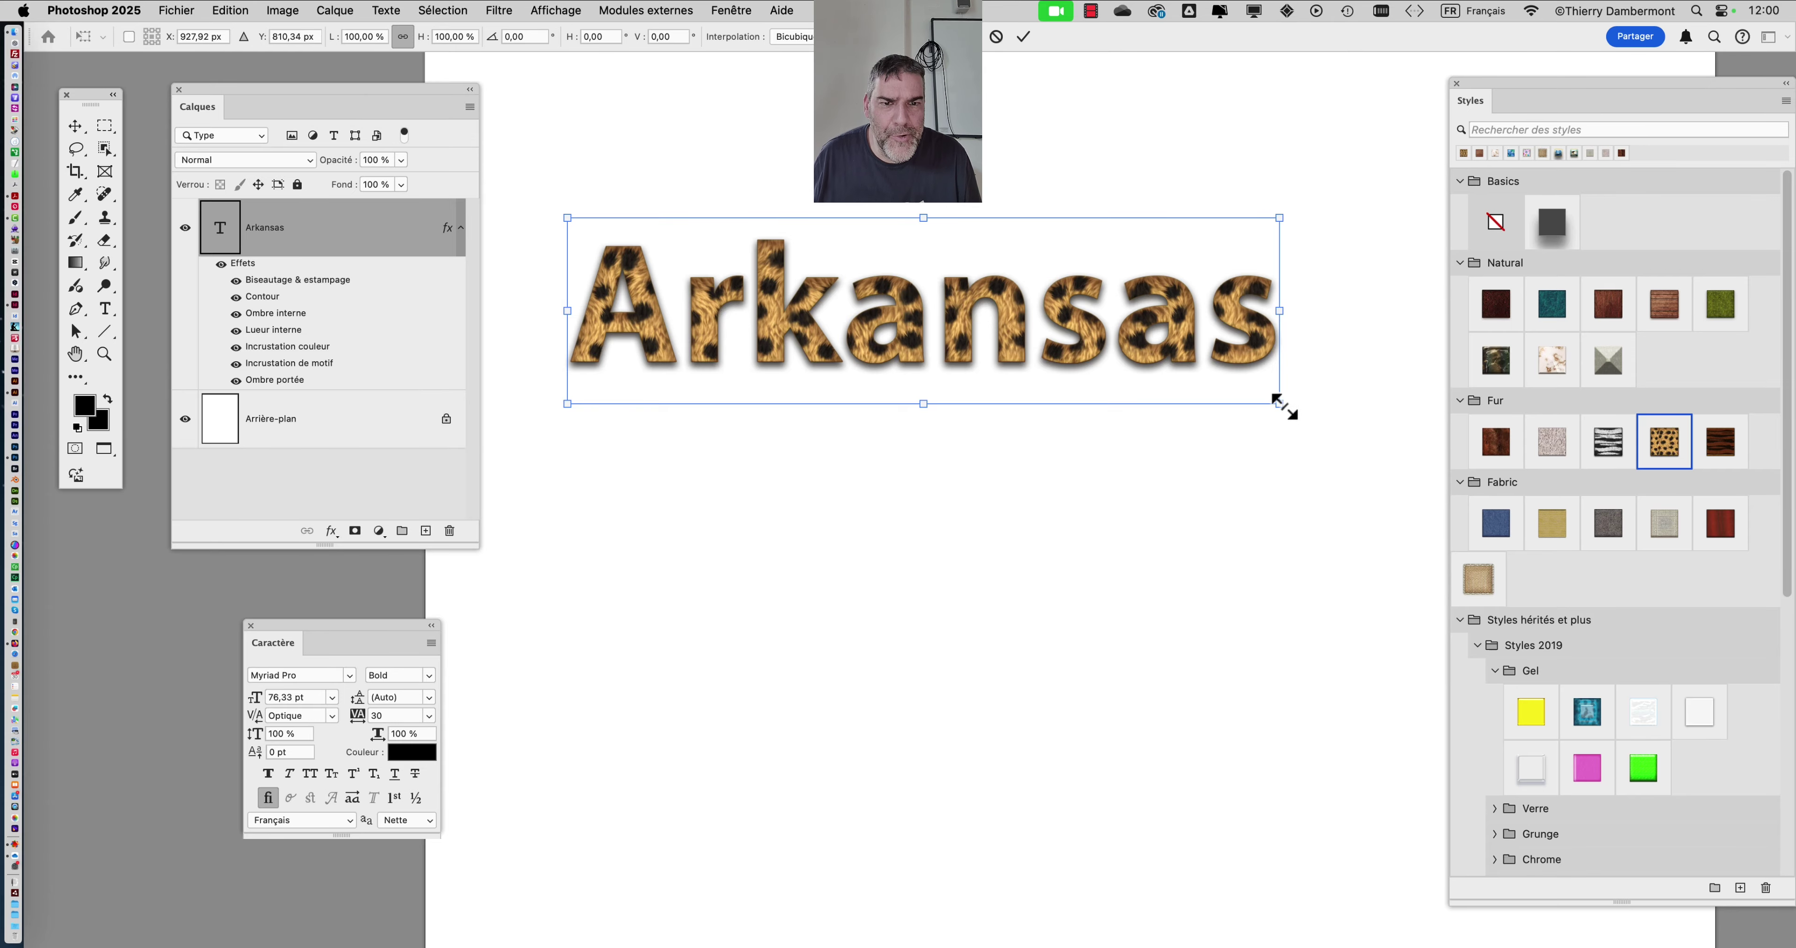
left_click_drag(1281, 405, 1252, 460)
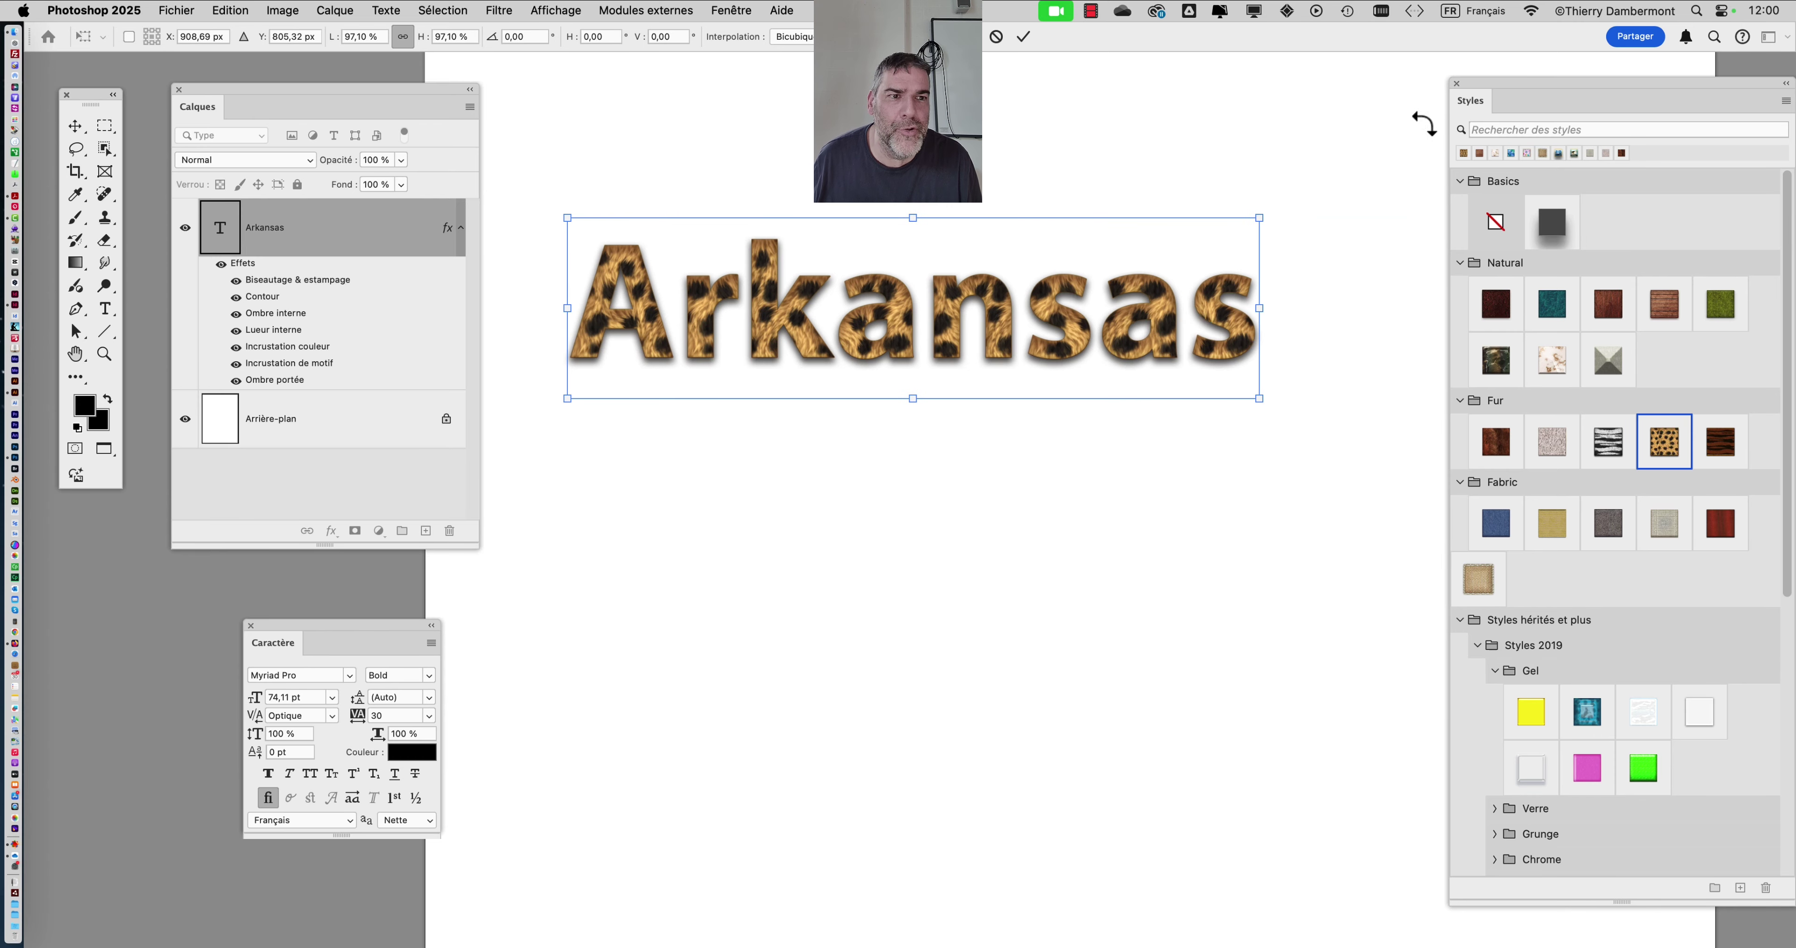
left_click(1457, 84)
left_click_drag(1257, 403, 1415, 527)
scroll(1242, 530, "down", 2)
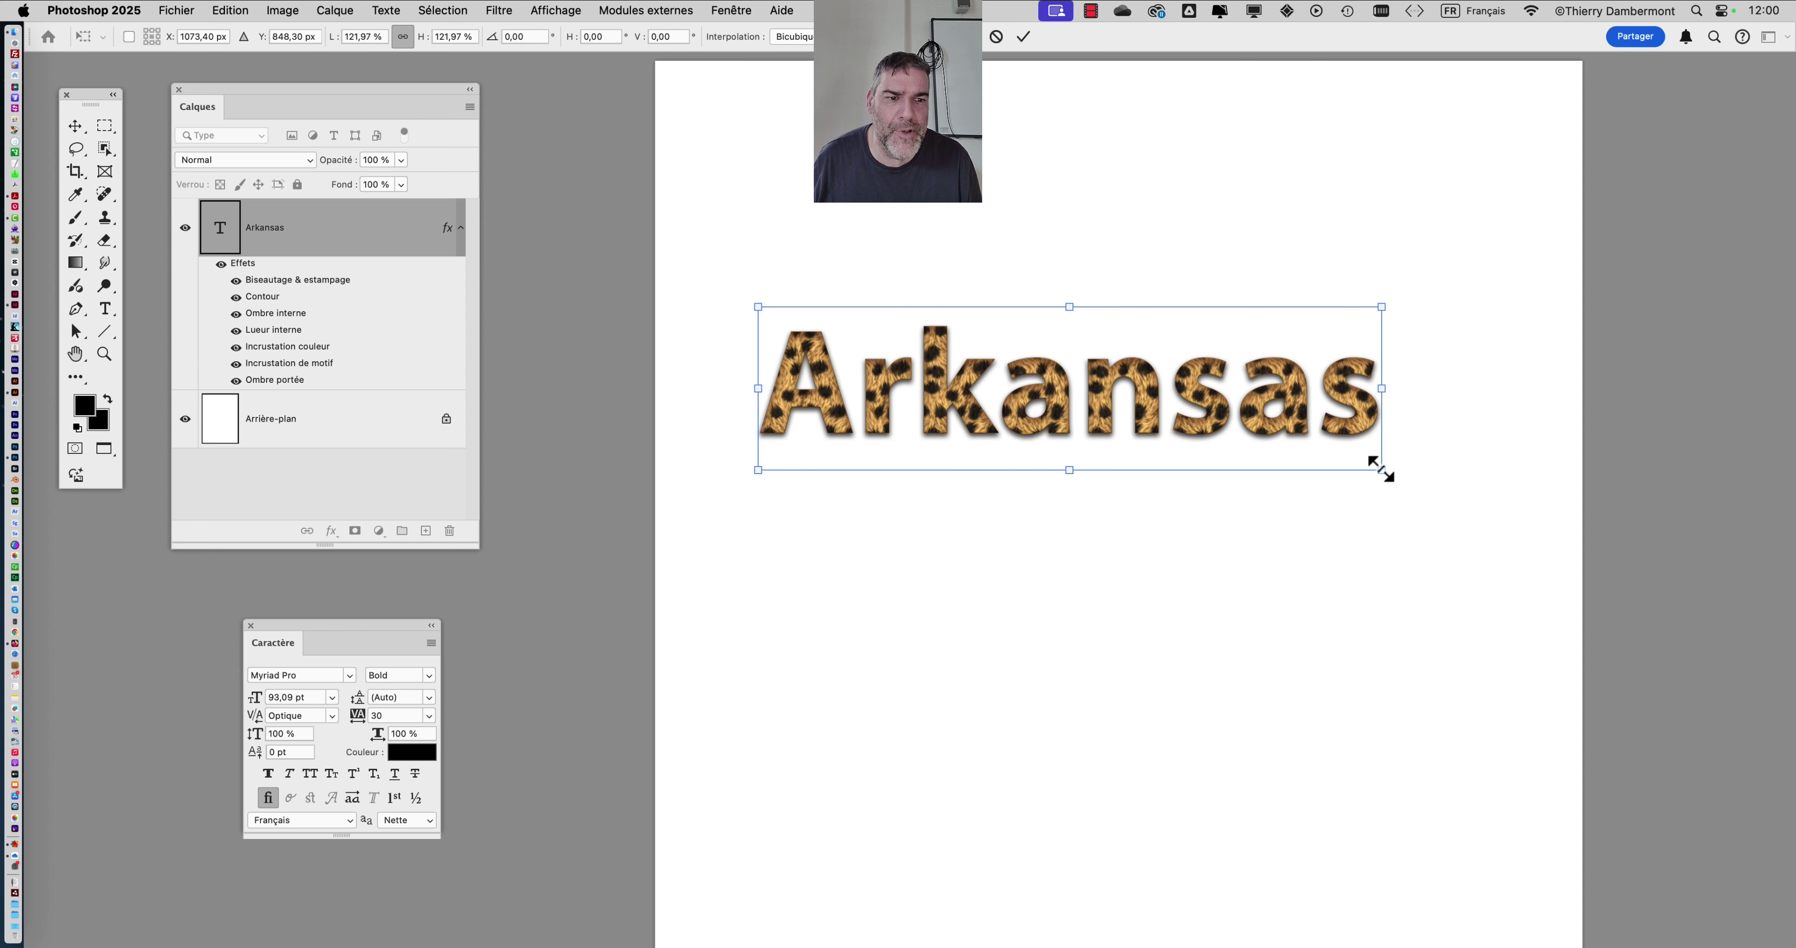
left_click_drag(1381, 470, 1483, 500)
scroll(1047, 444, "up", 2)
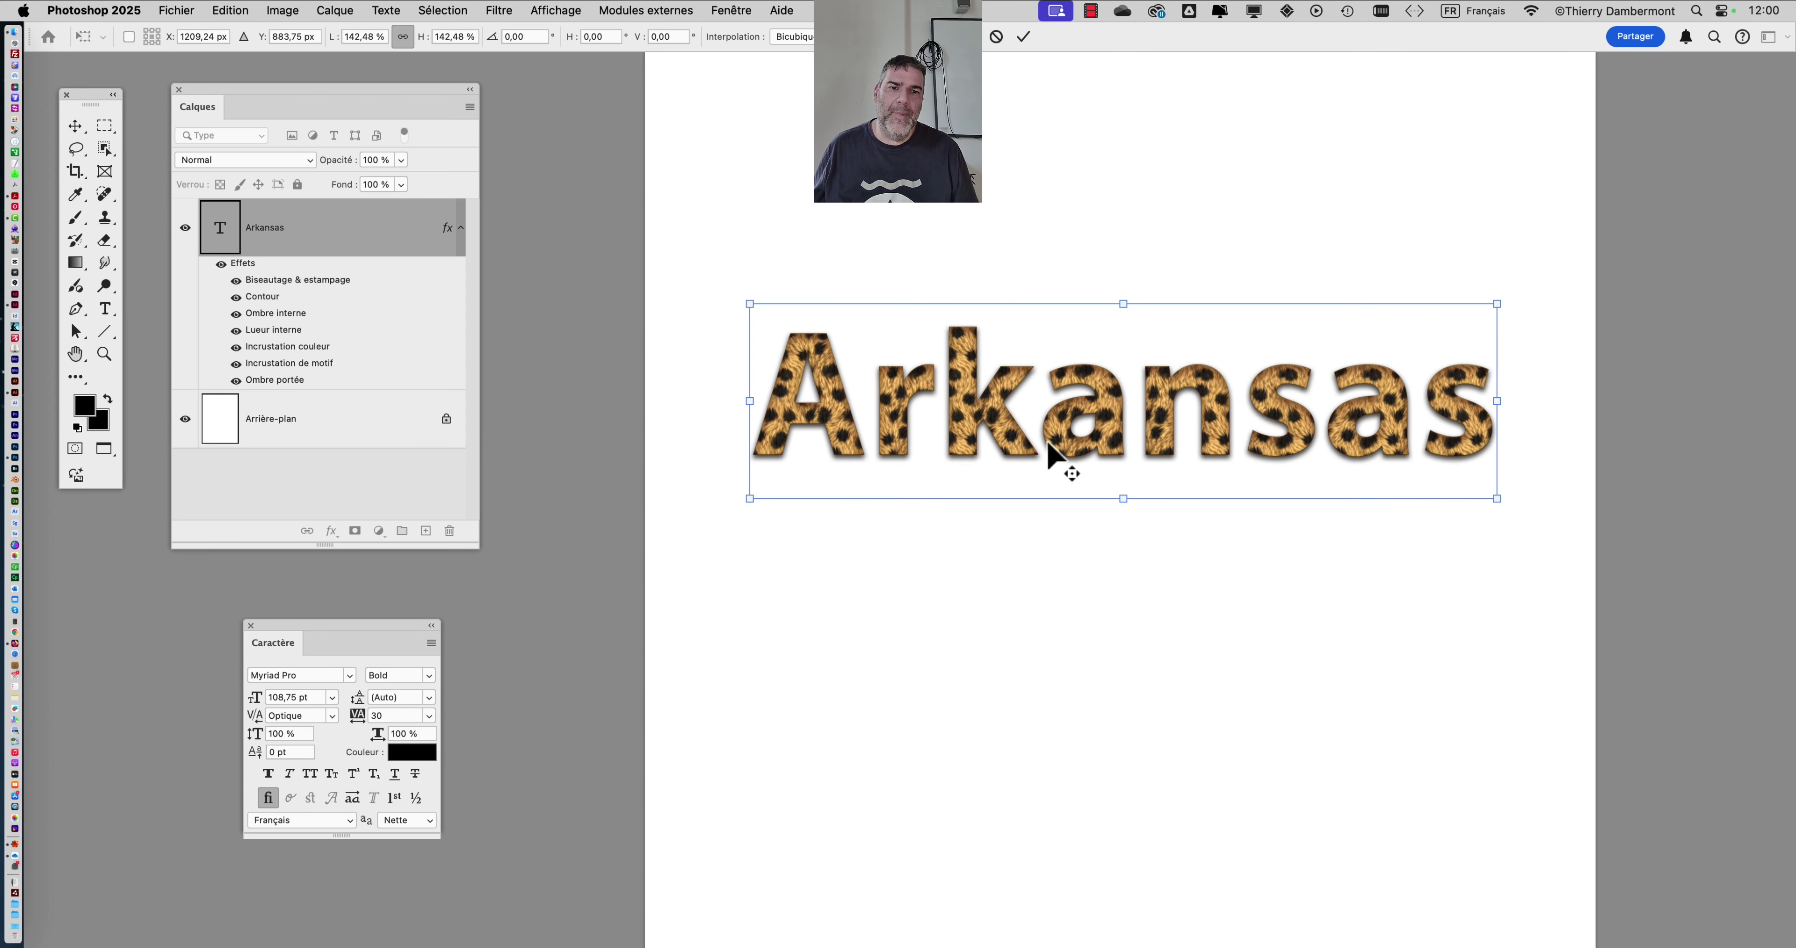
scroll(1048, 444, "up", 1)
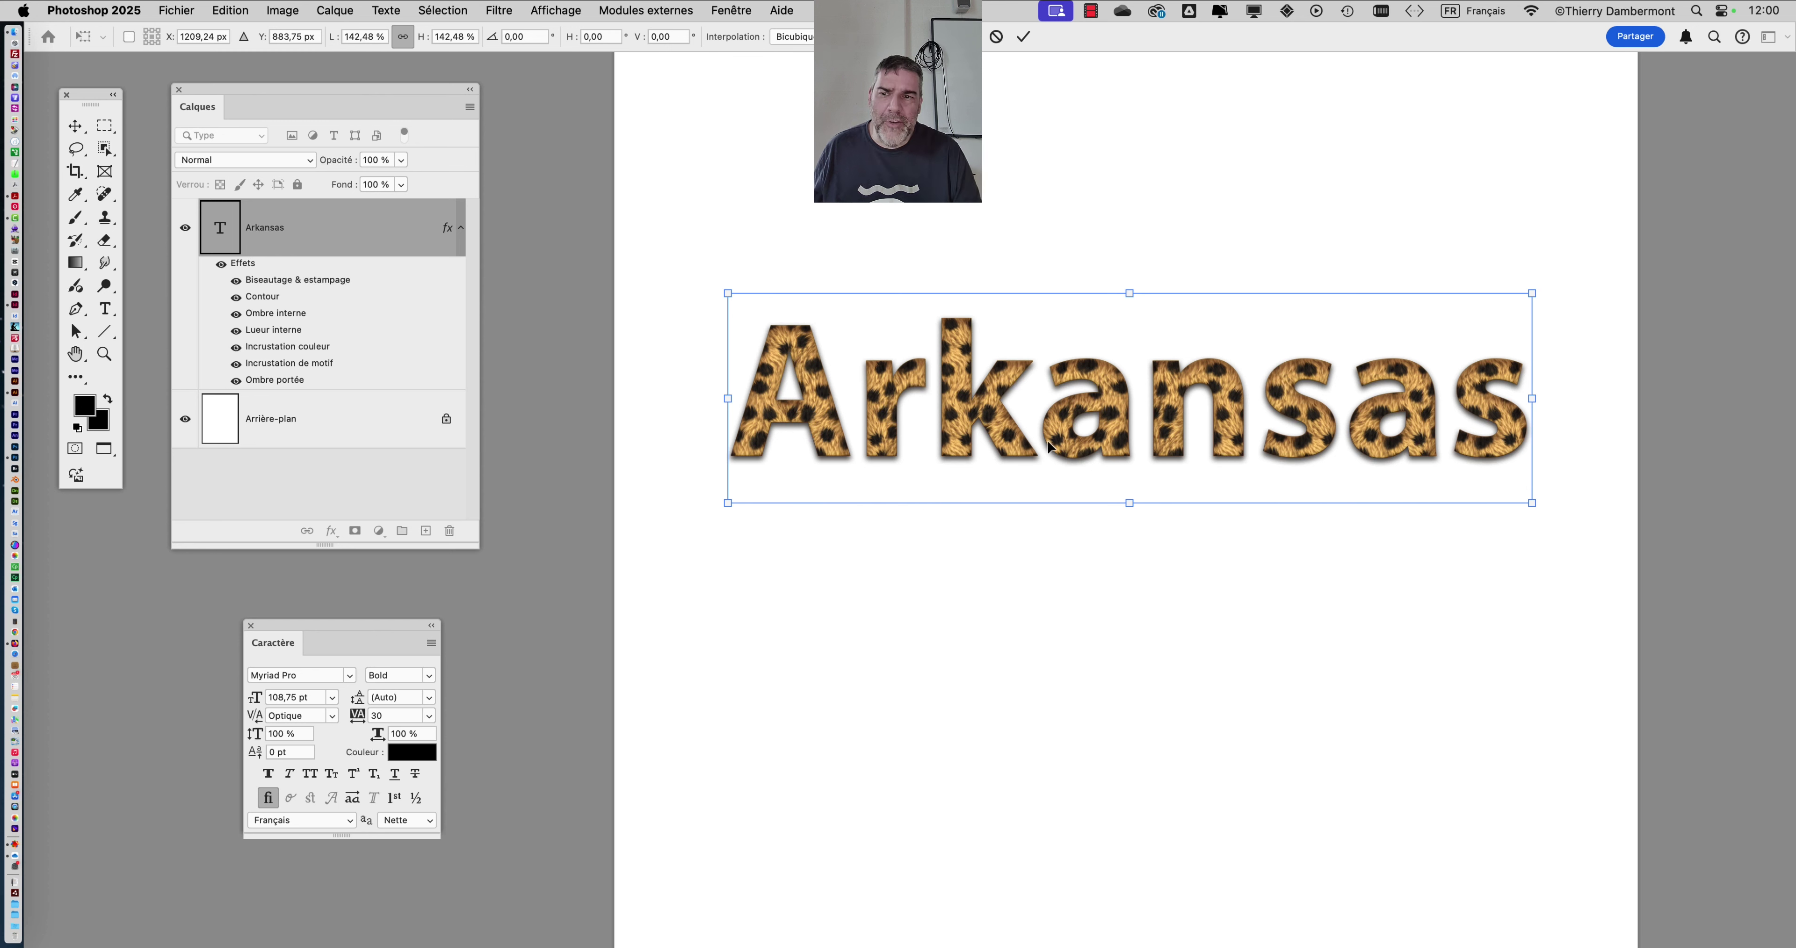
left_click_drag(851, 390, 793, 287)
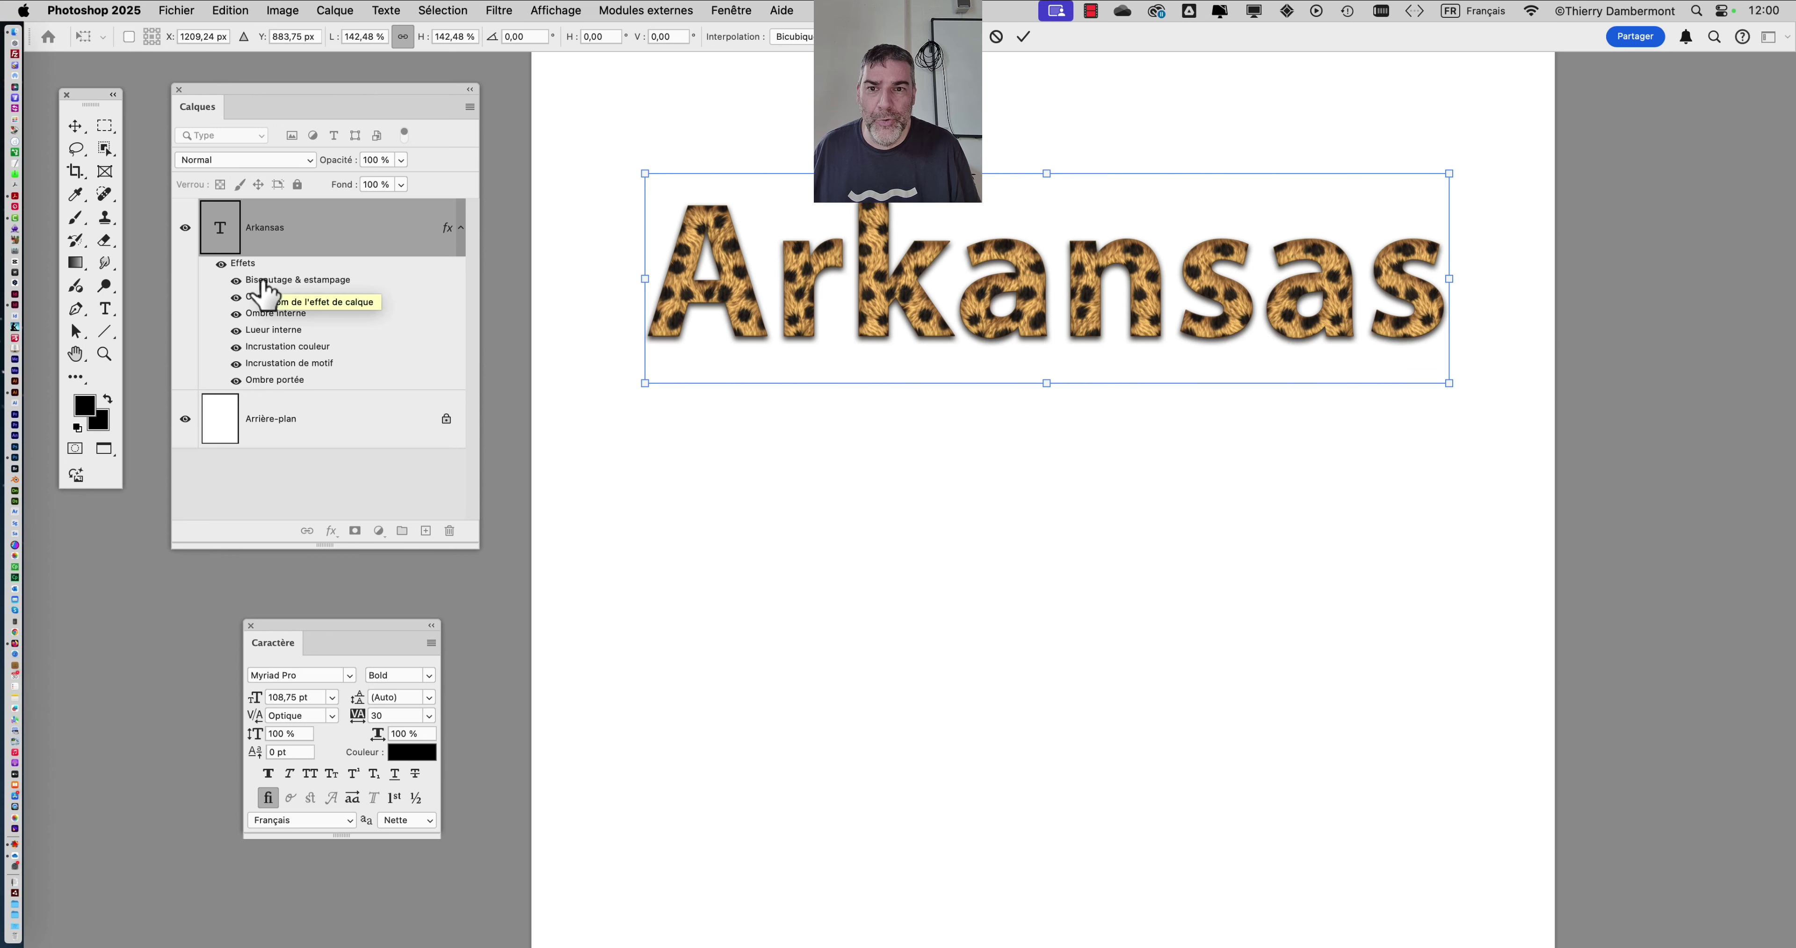
left_click(76, 125)
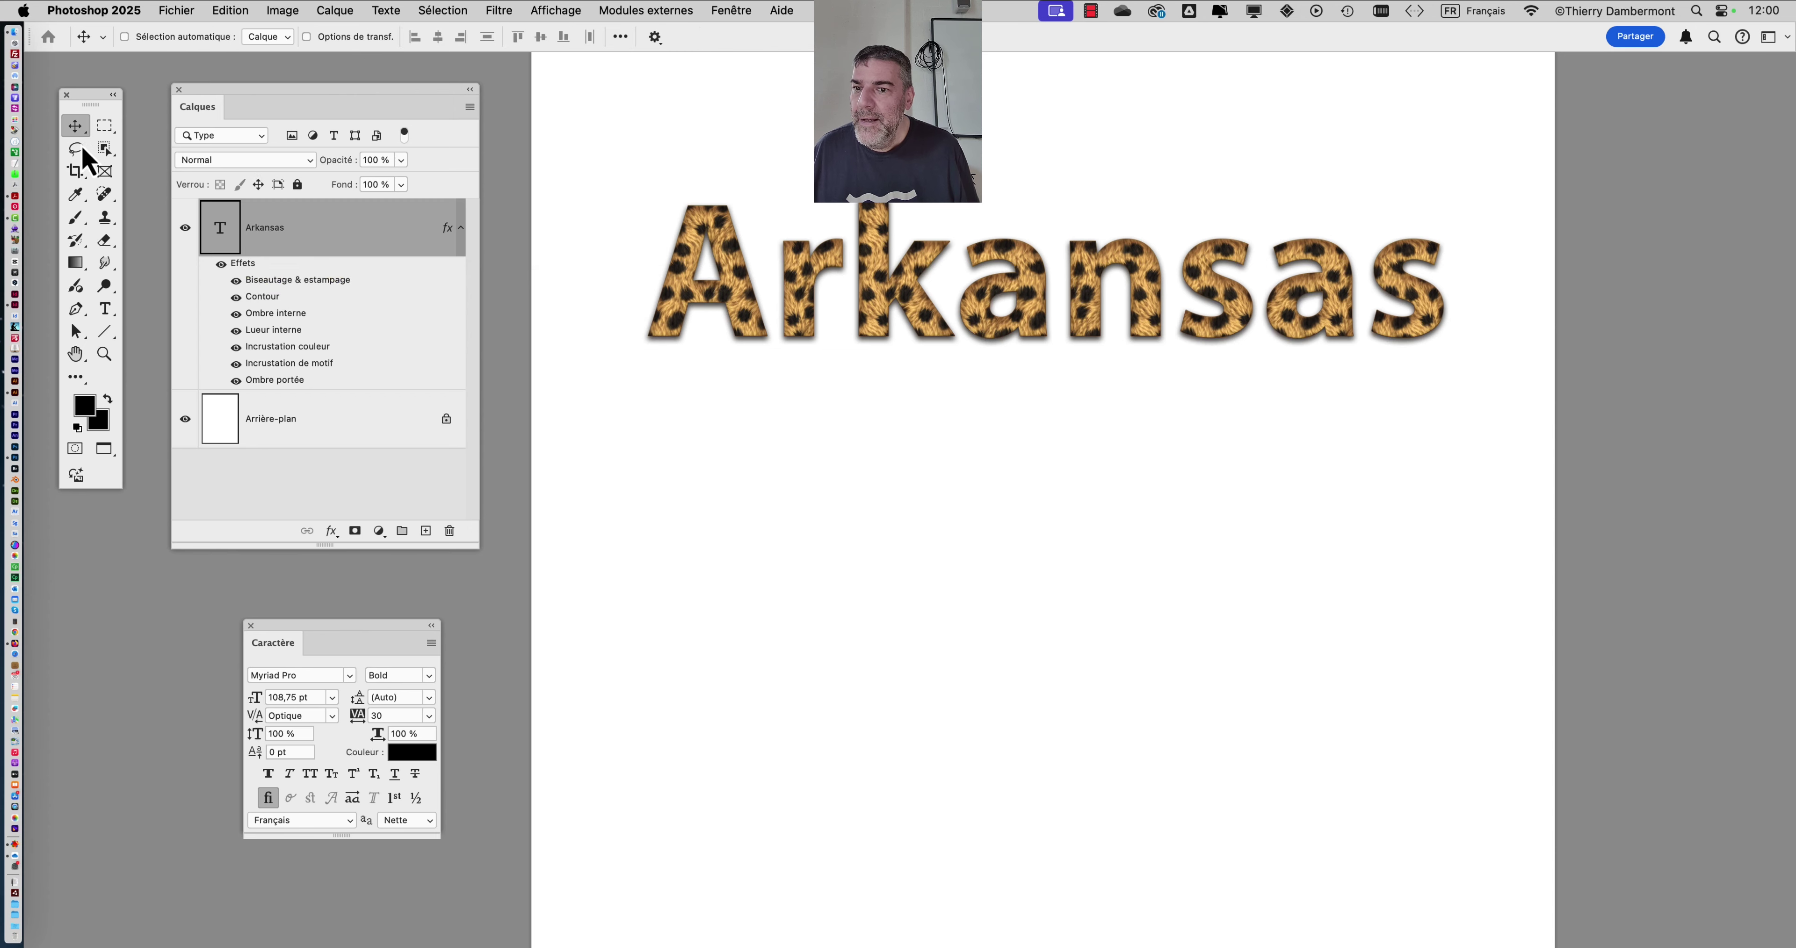
Scale all the layer effects of the Arkansas text to 188% with the preview enabled
left_click(237, 280)
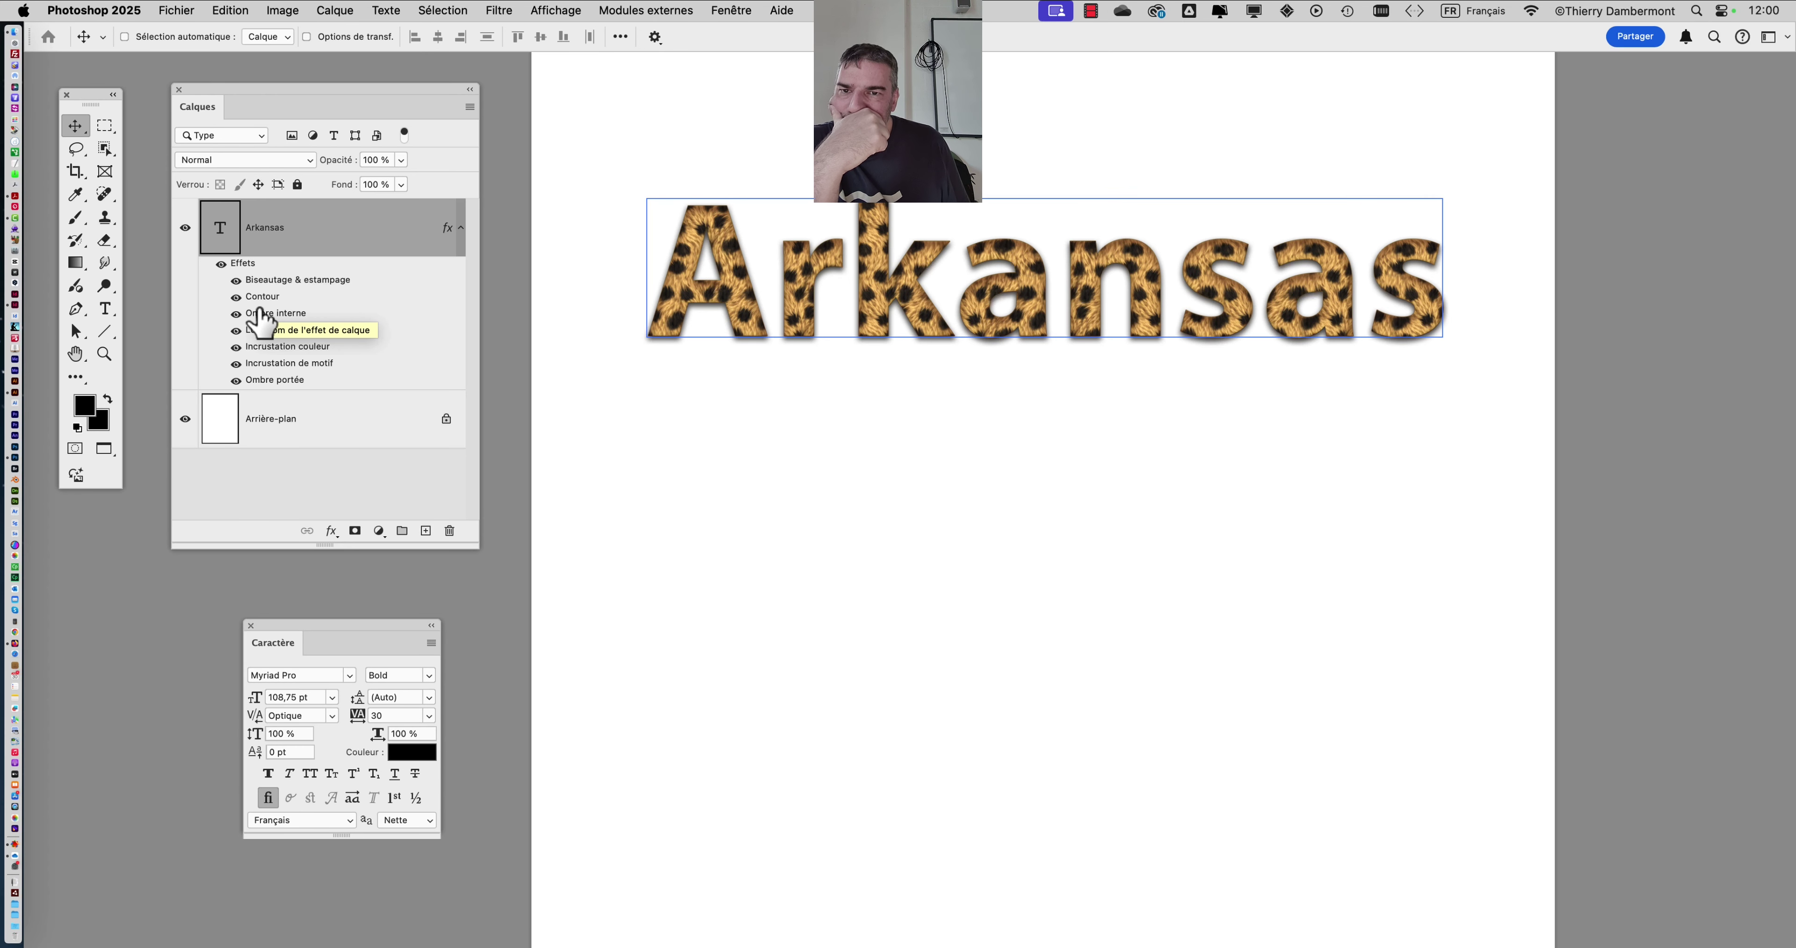
left_click(327, 11)
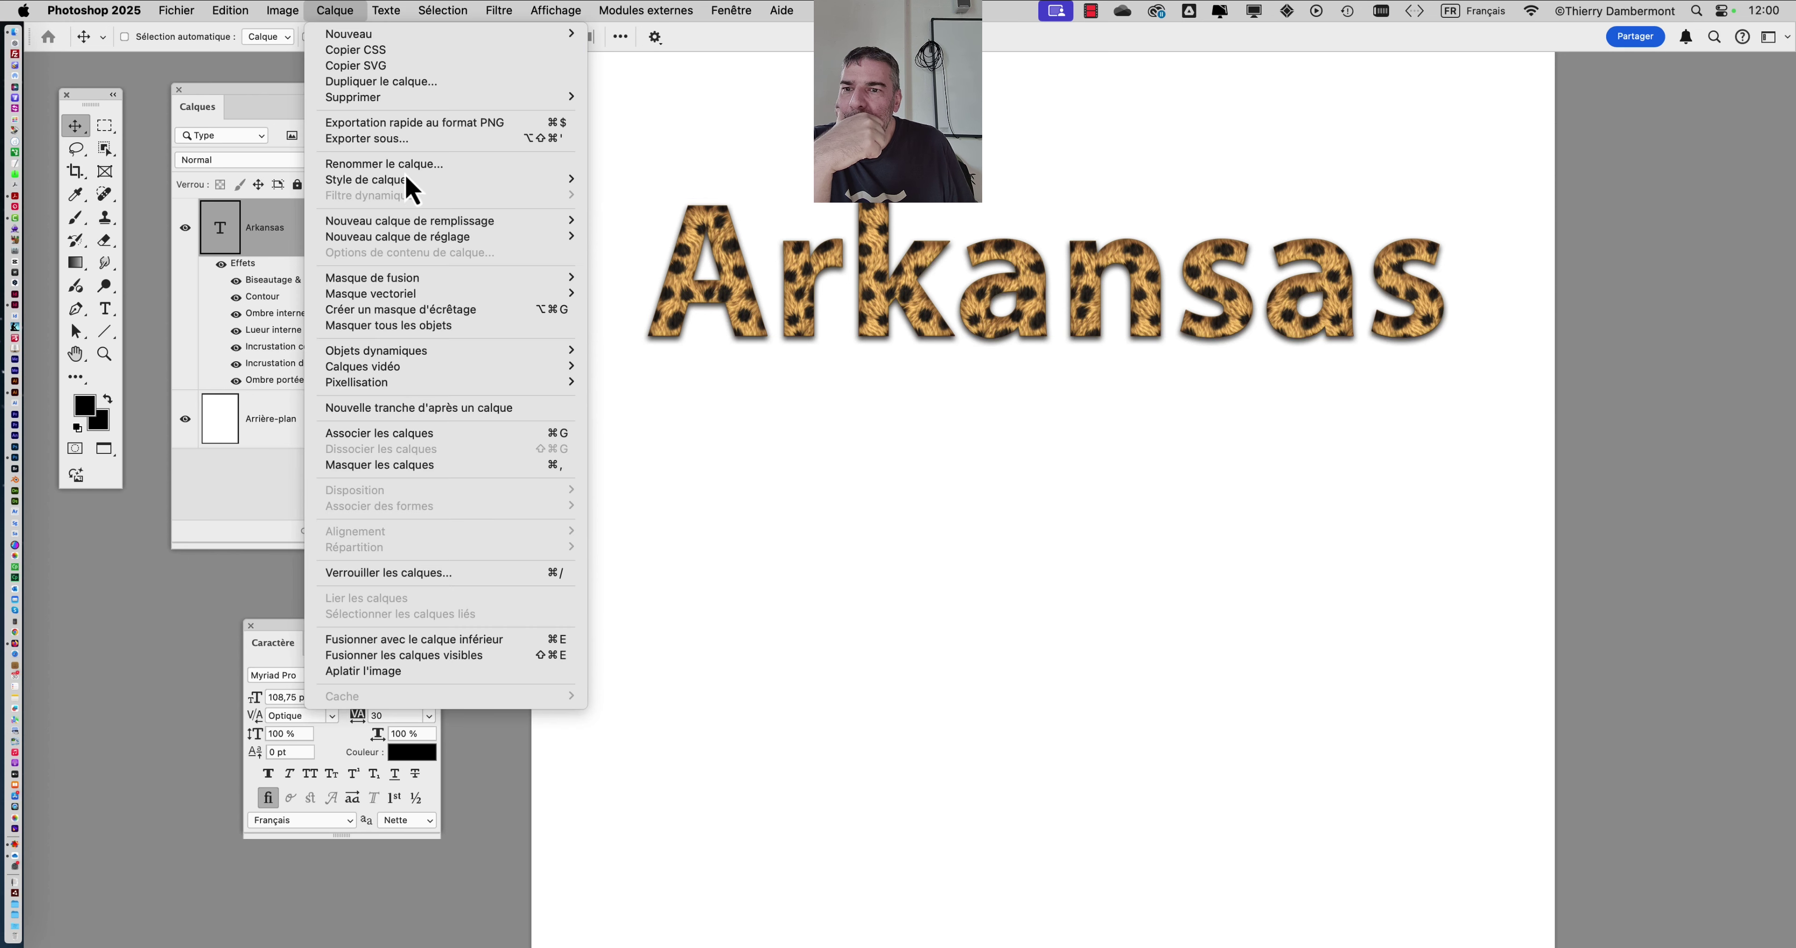
mouse_move(426, 183)
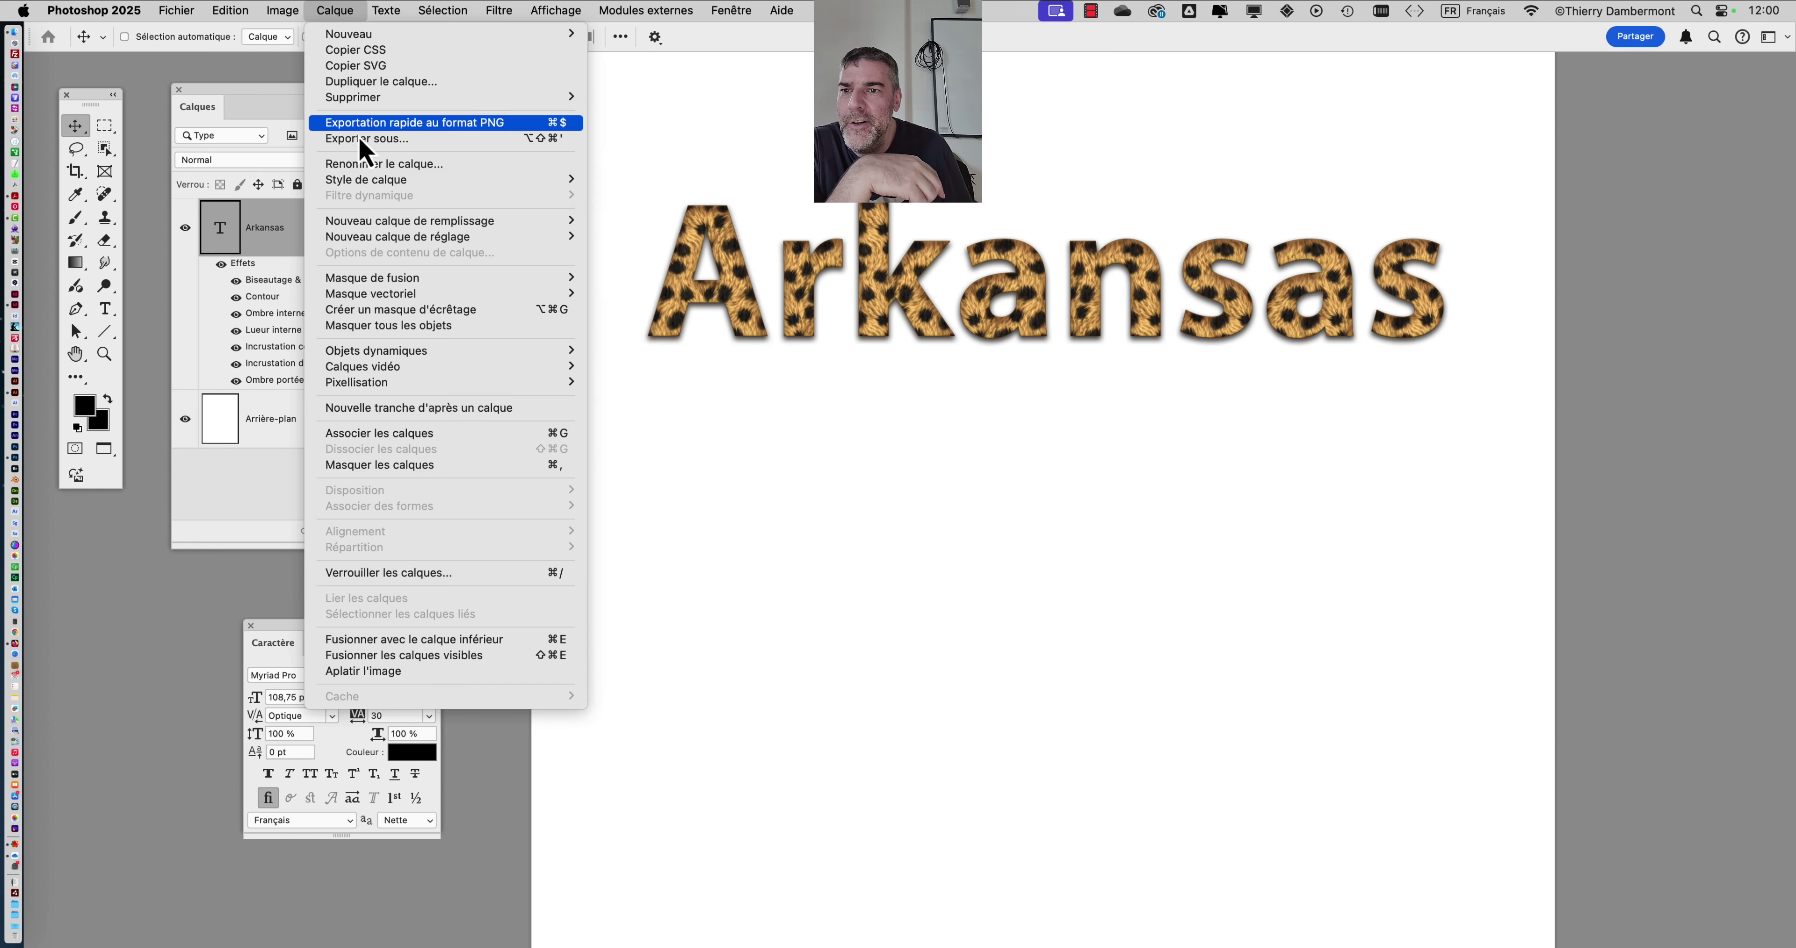
mouse_move(360, 183)
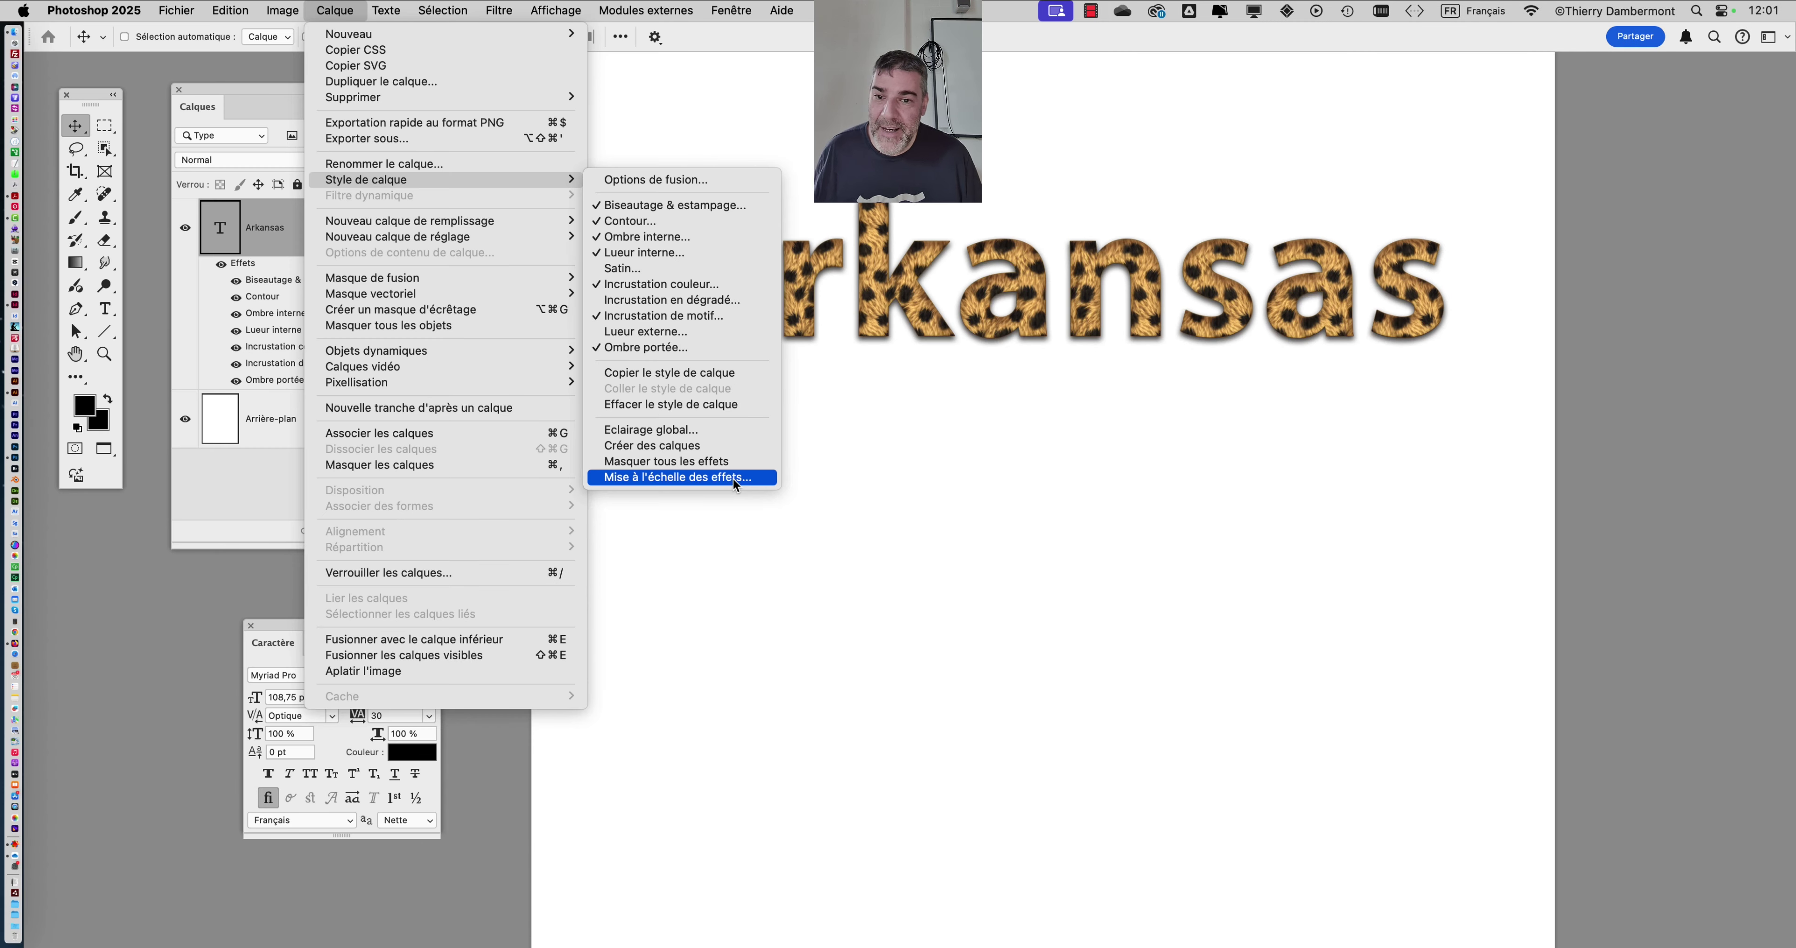
left_click(733, 476)
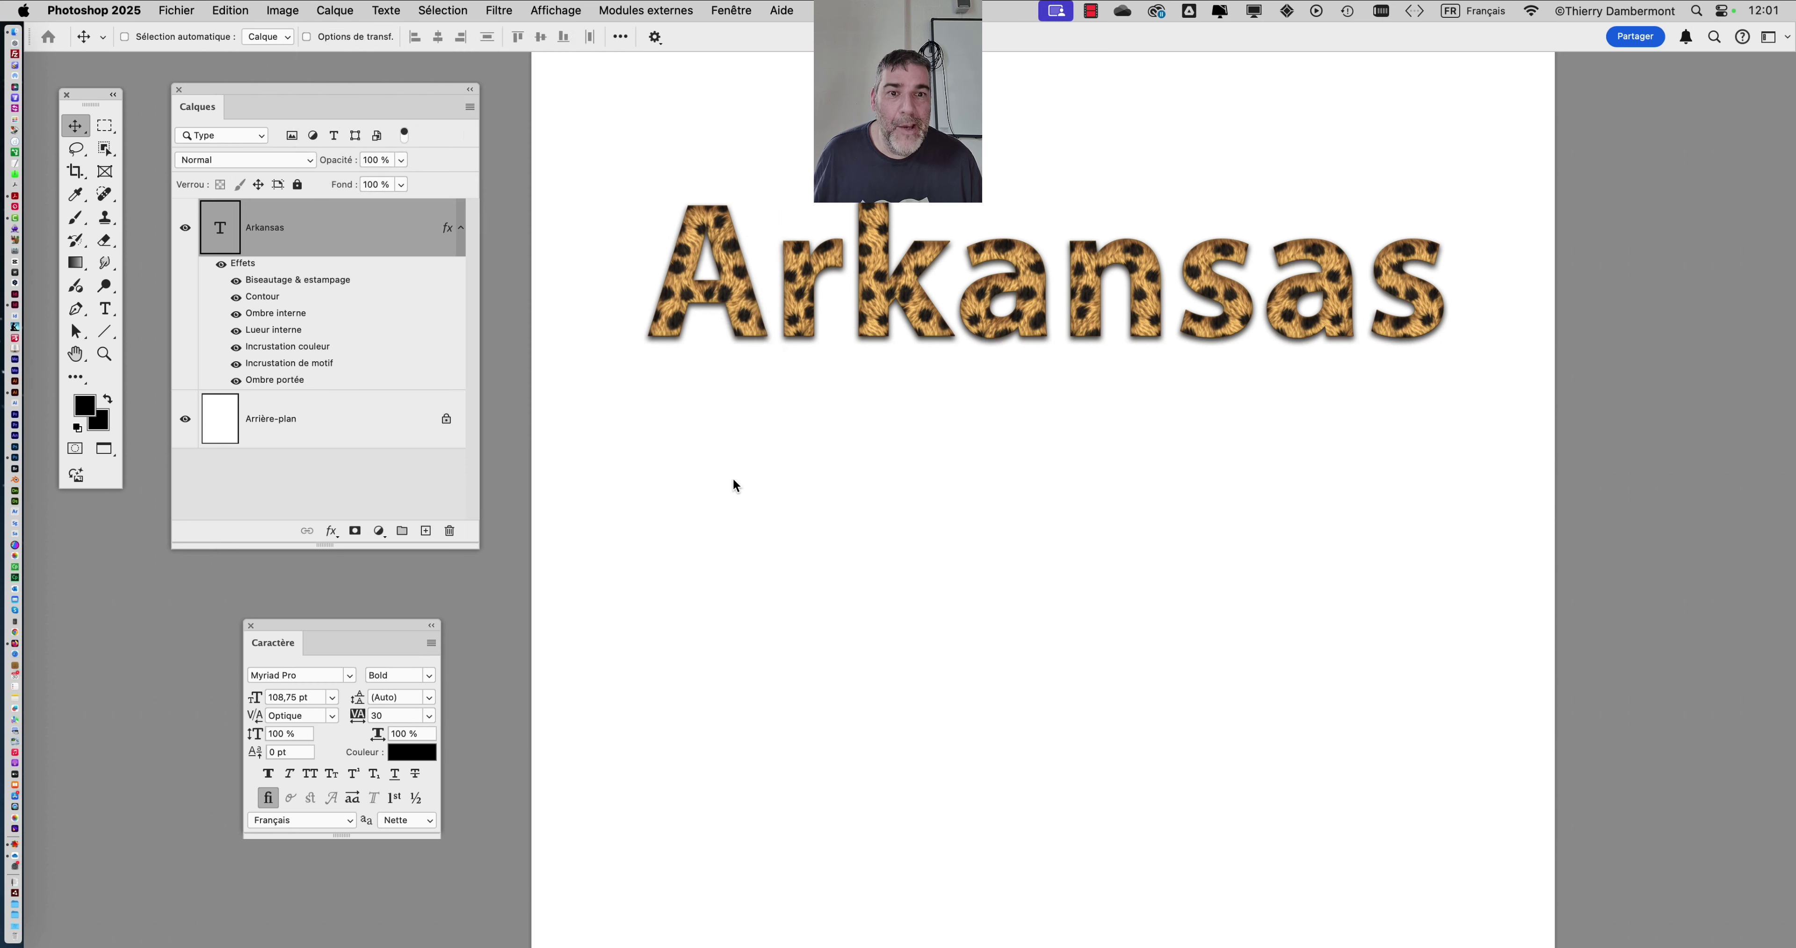
left_click_drag(1035, 395, 1072, 394)
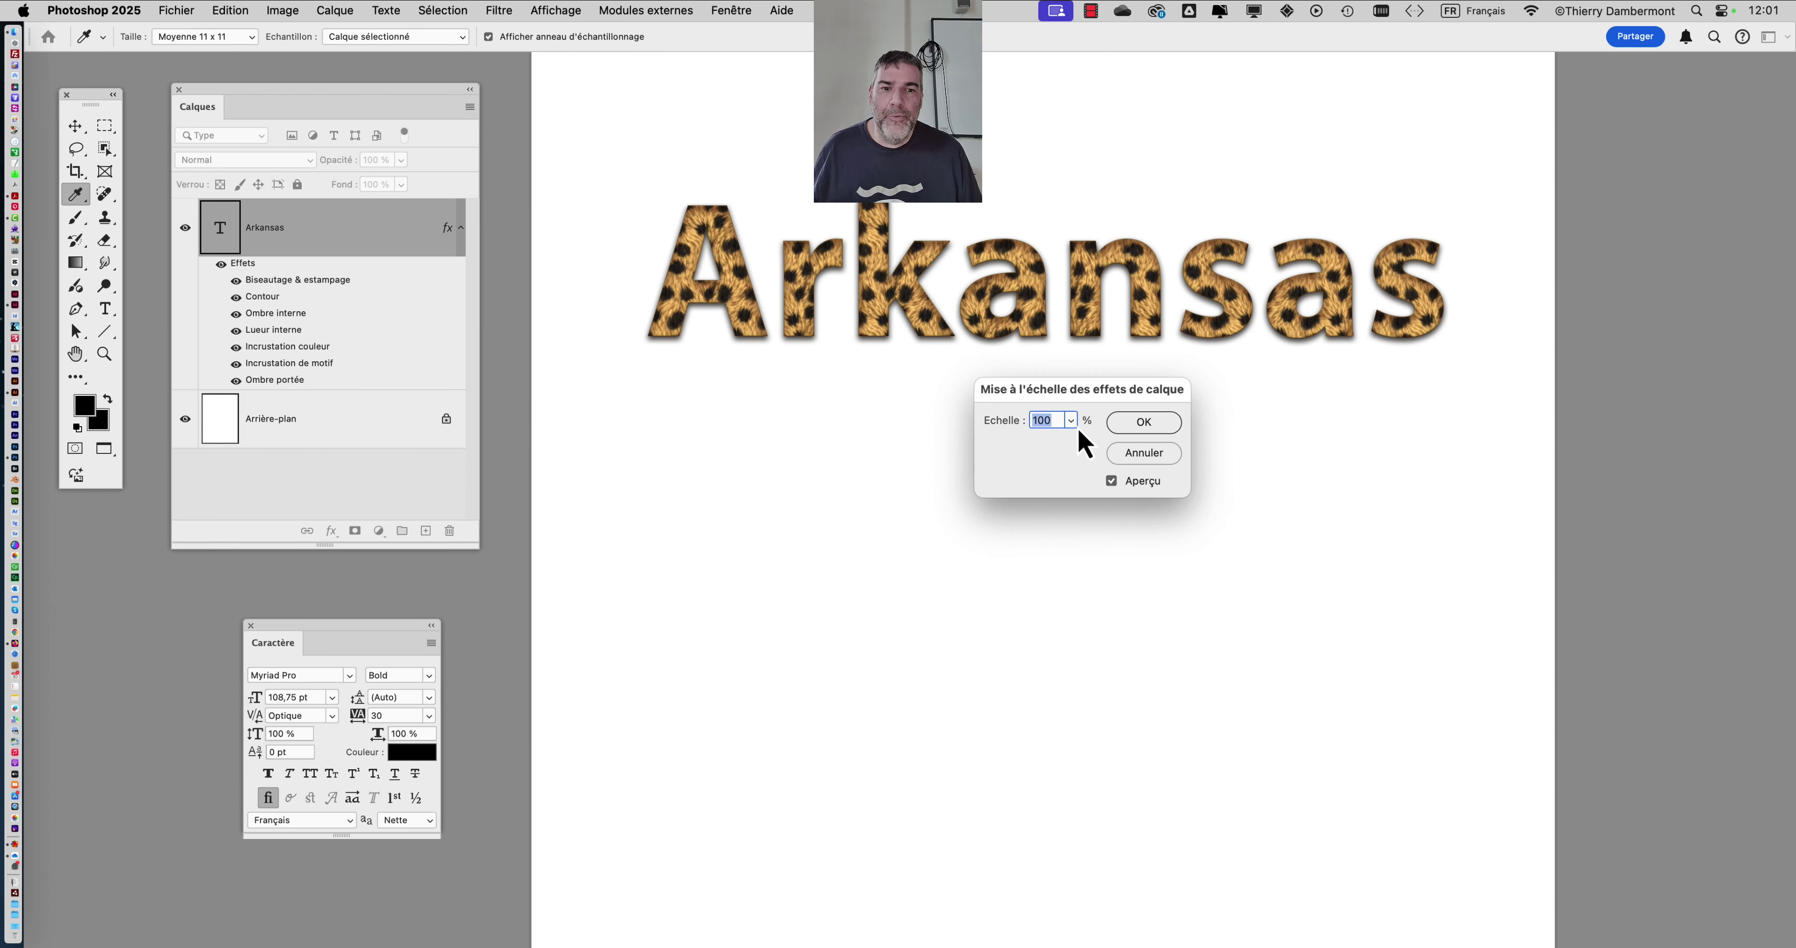
key("alt")
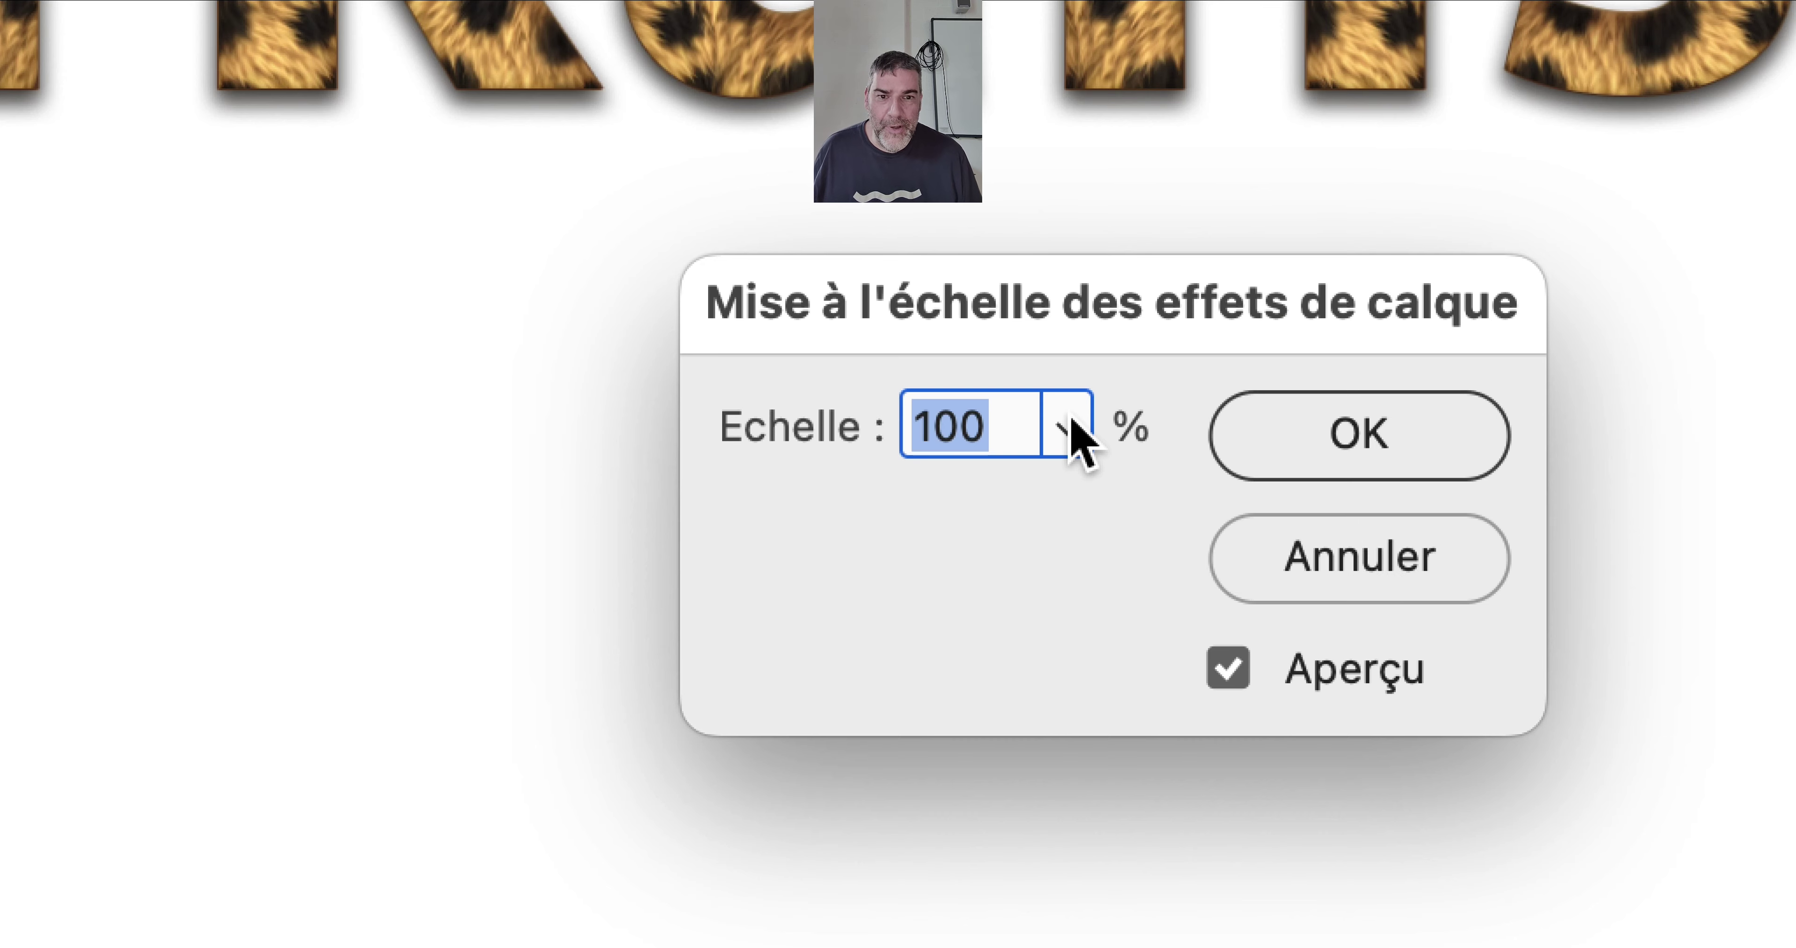
left_click(1071, 417)
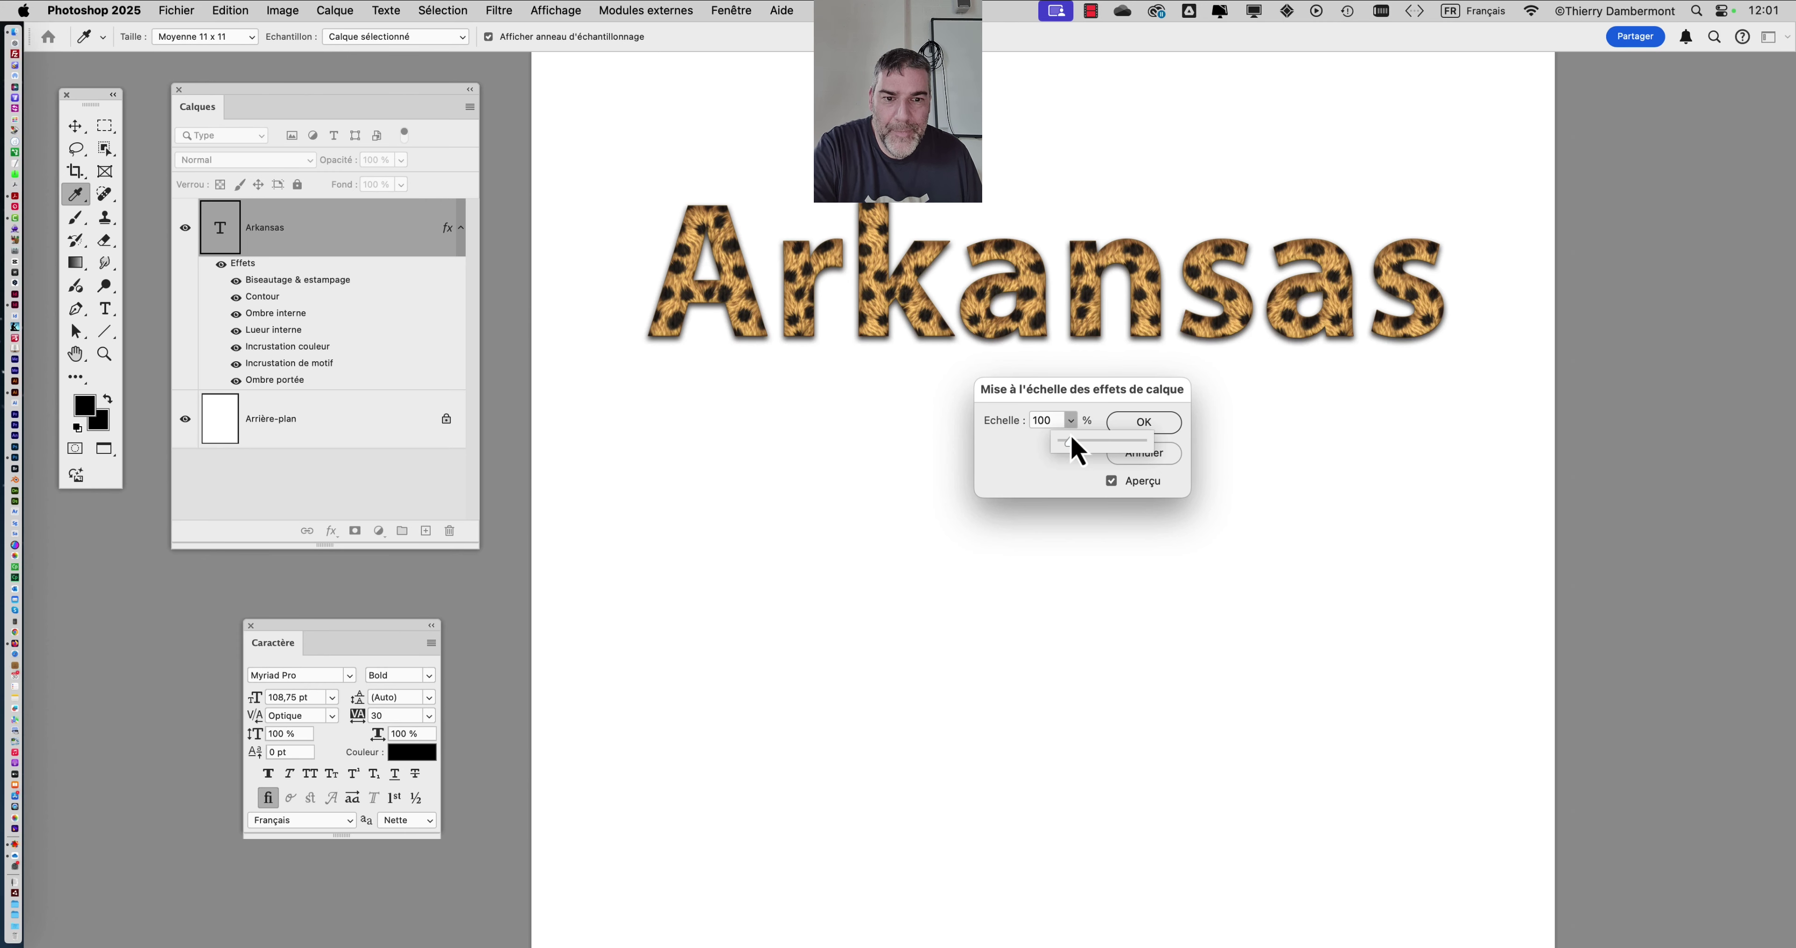
left_click_drag(1066, 517, 1091, 519)
mouse_move(1076, 442)
left_mouse_down()
mouse_move(1049, 445)
mouse_move(1078, 442)
left_mouse_up()
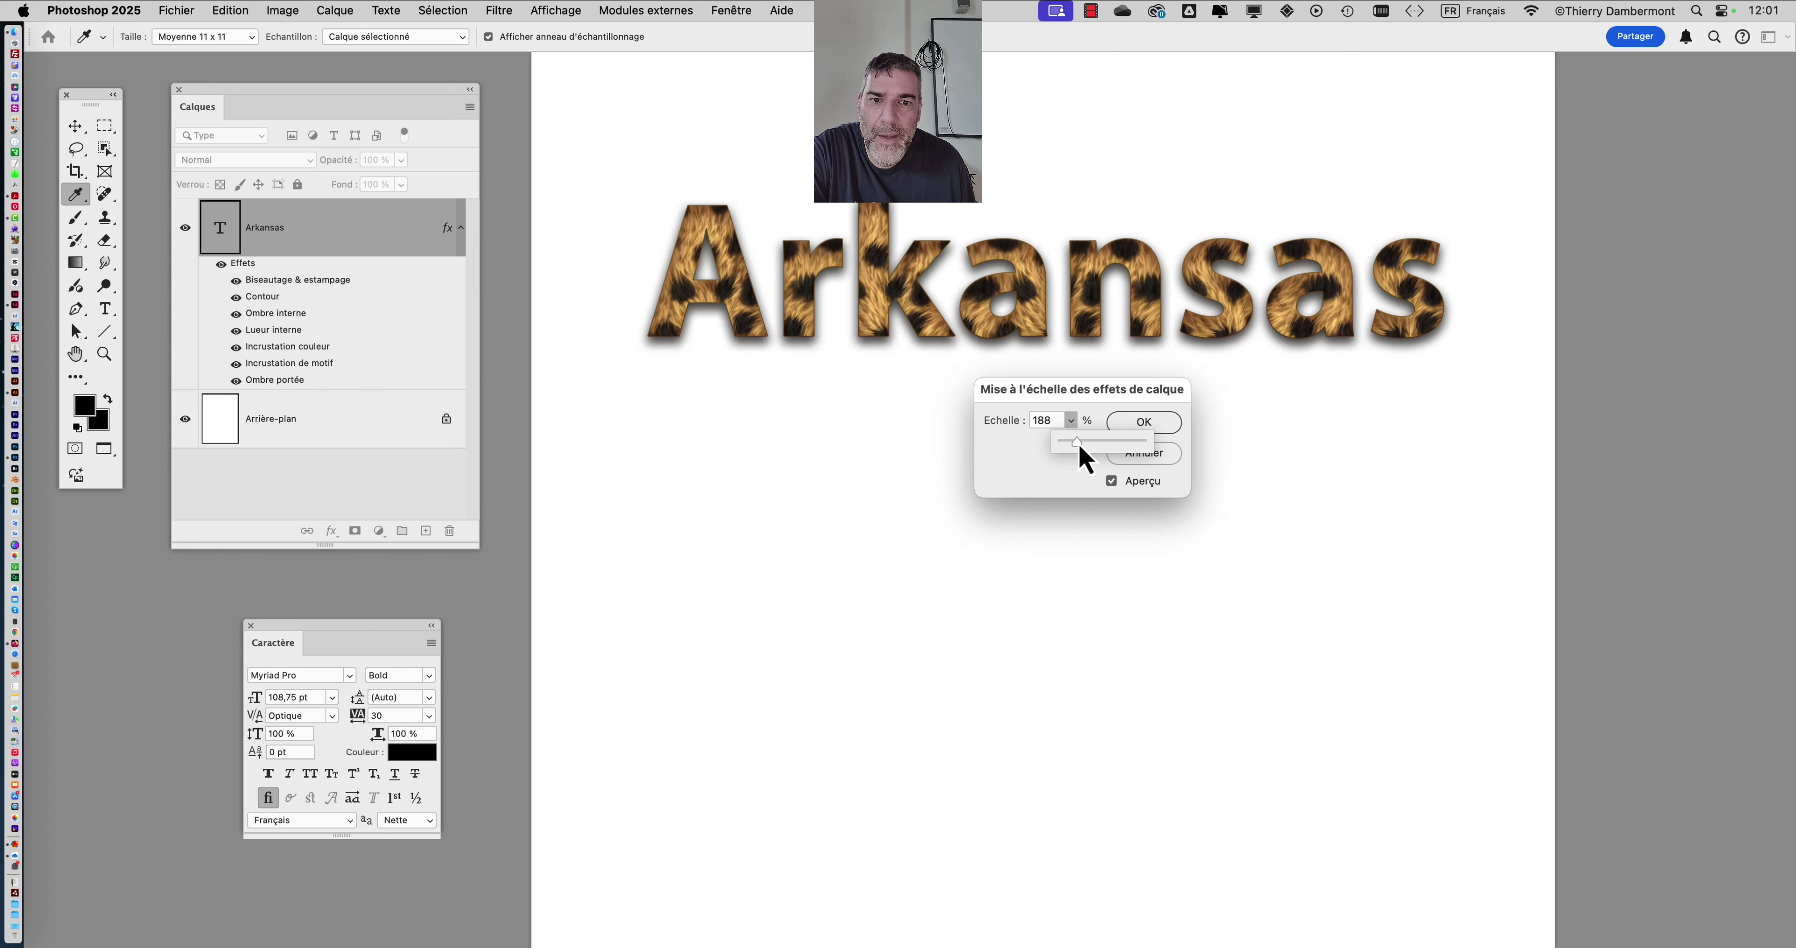
left_click(1143, 422)
key("v")
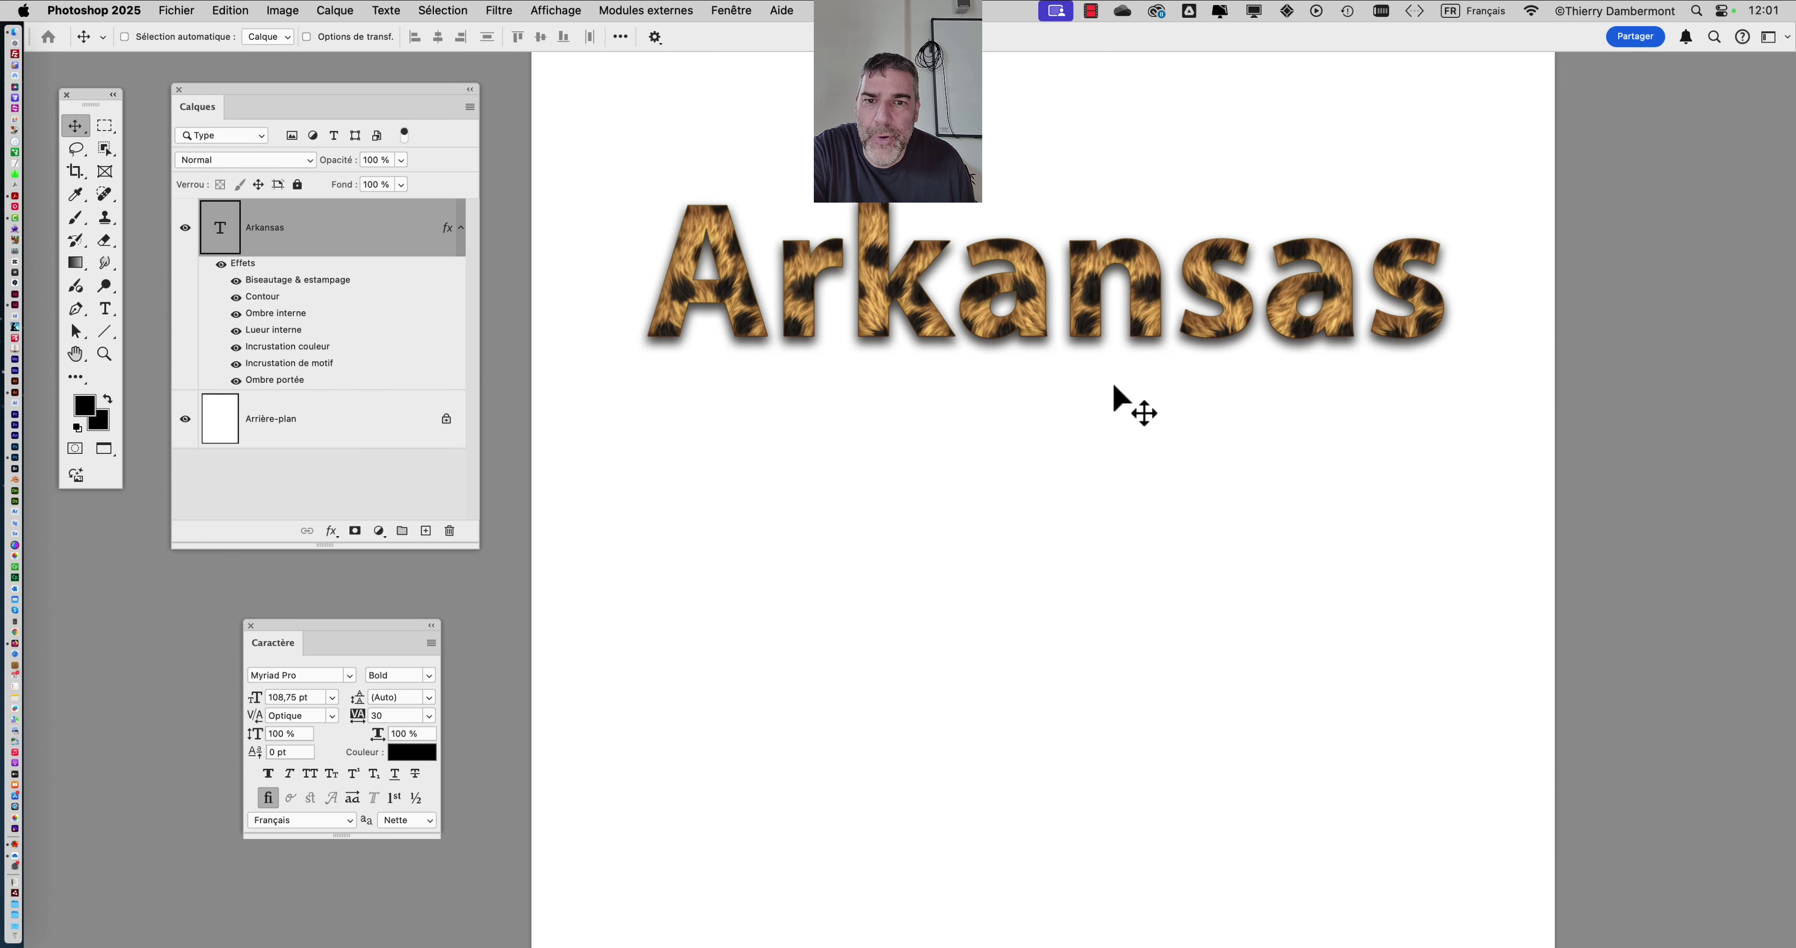
Hide and show the Contour effect of the Arkansas layer repeatedly to examine the outline around the enlarged letters
scroll(786, 279, "up", 2)
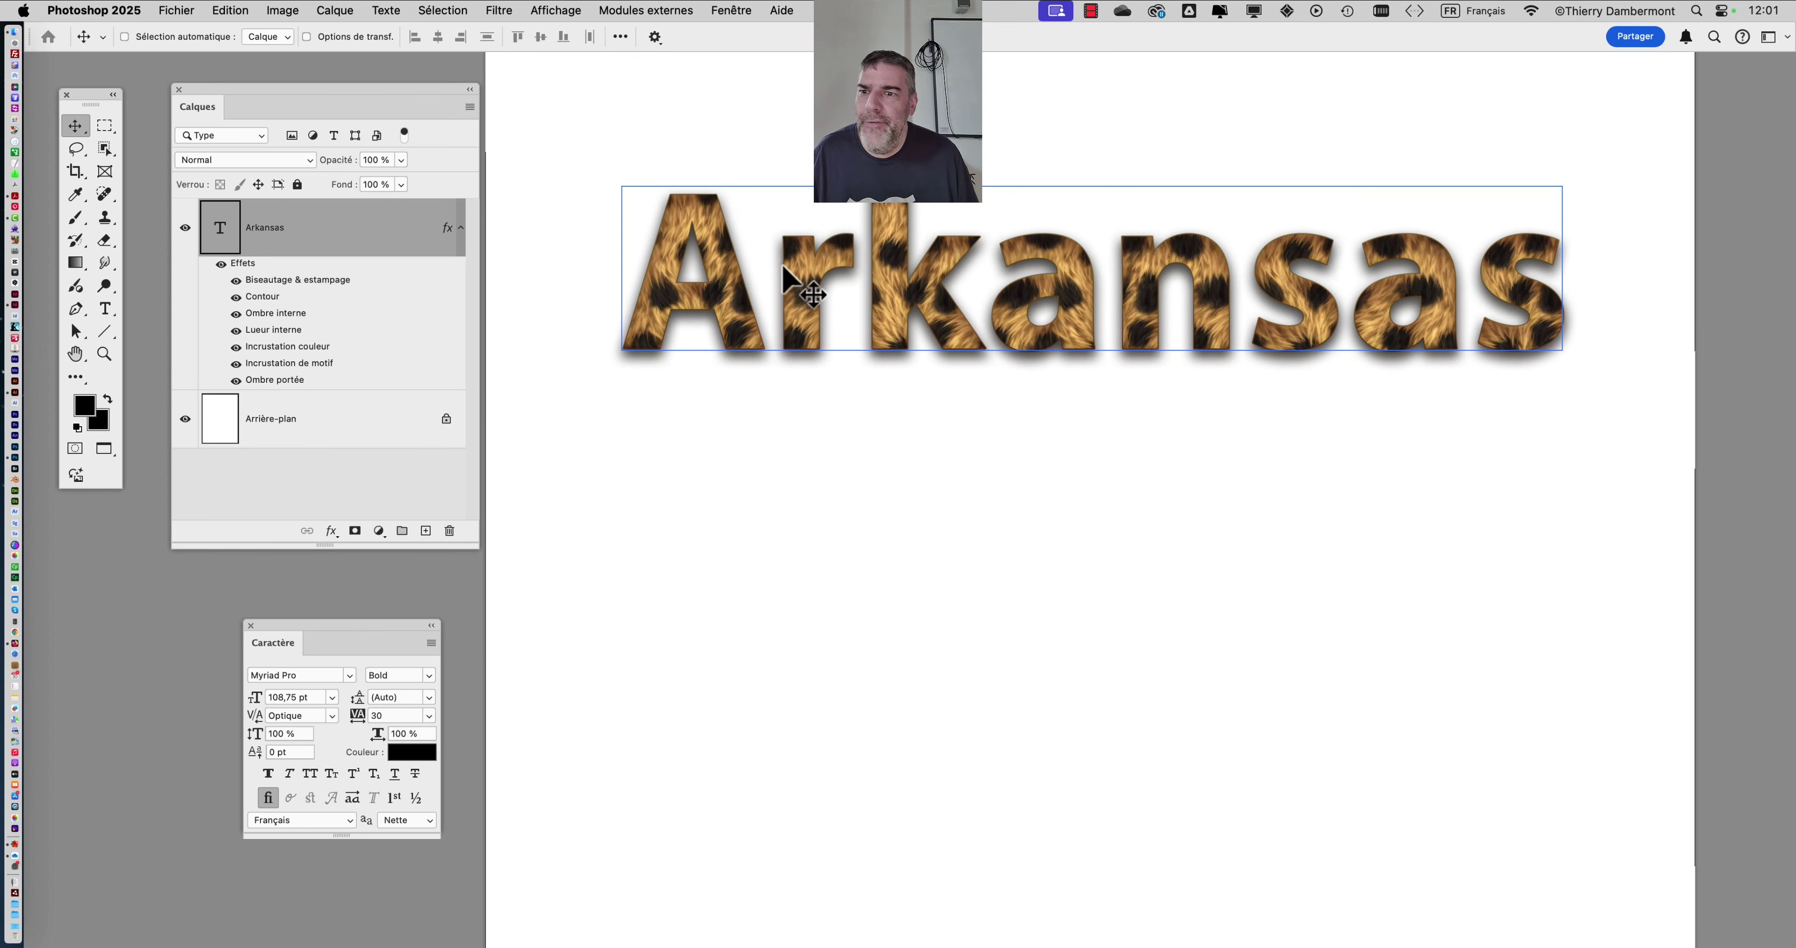
left_click(236, 298)
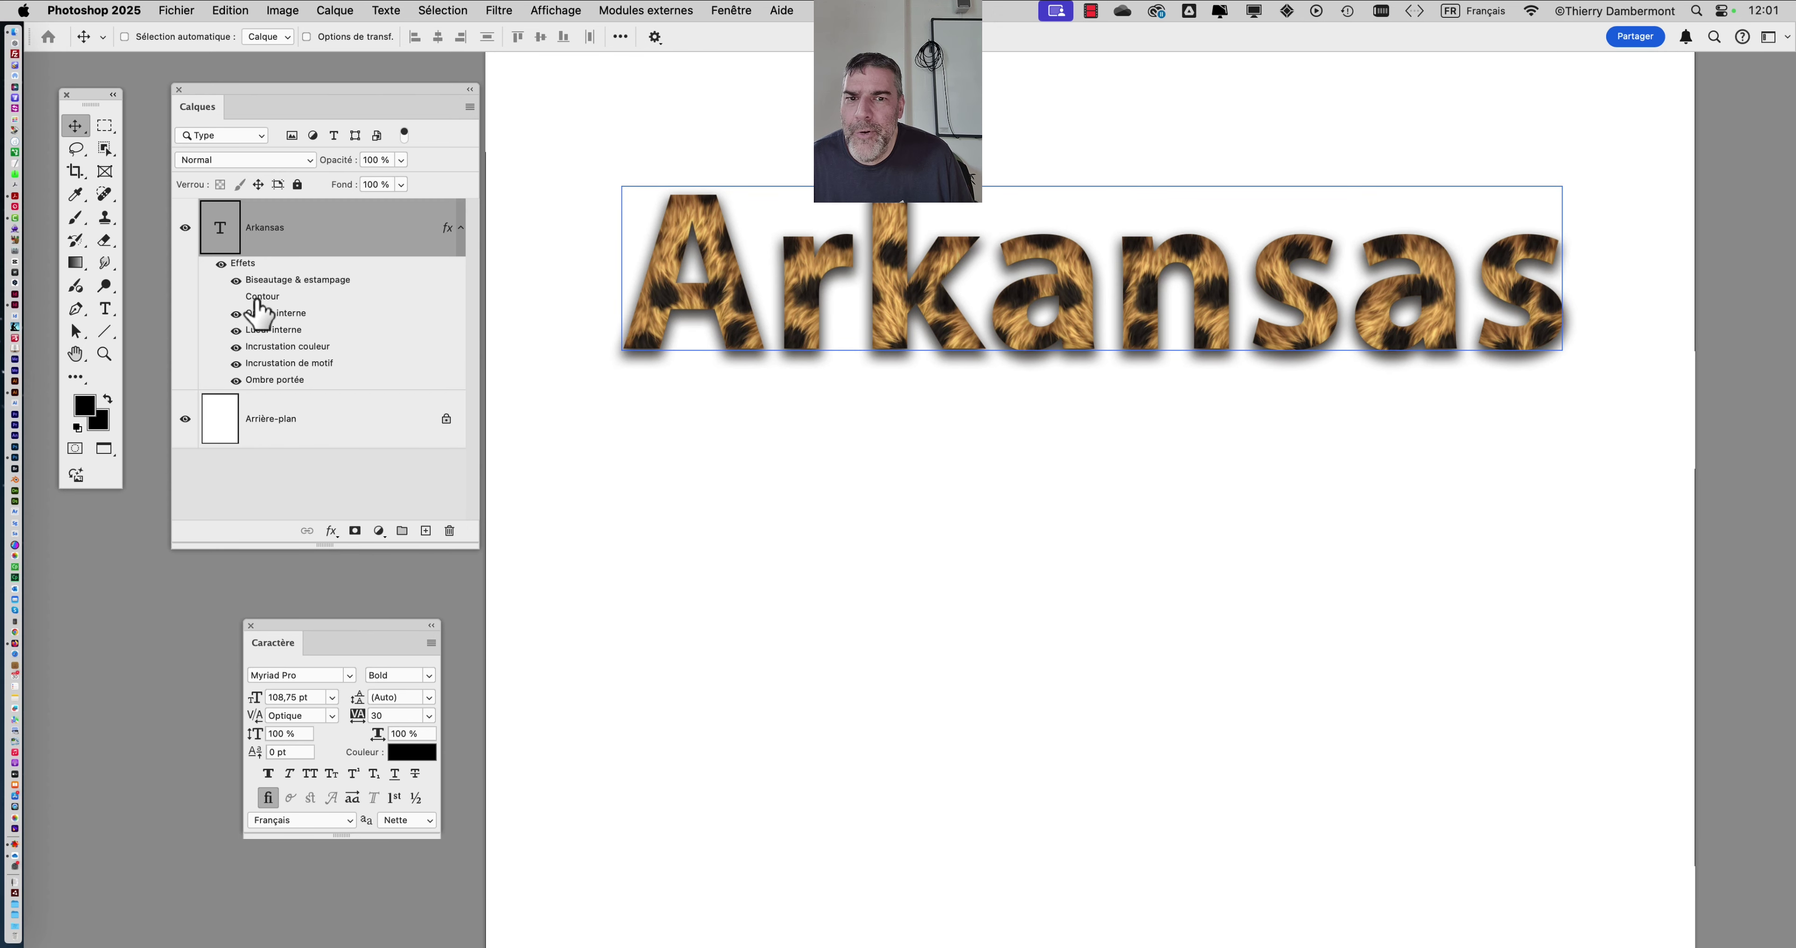
scroll(822, 232, "up", 3)
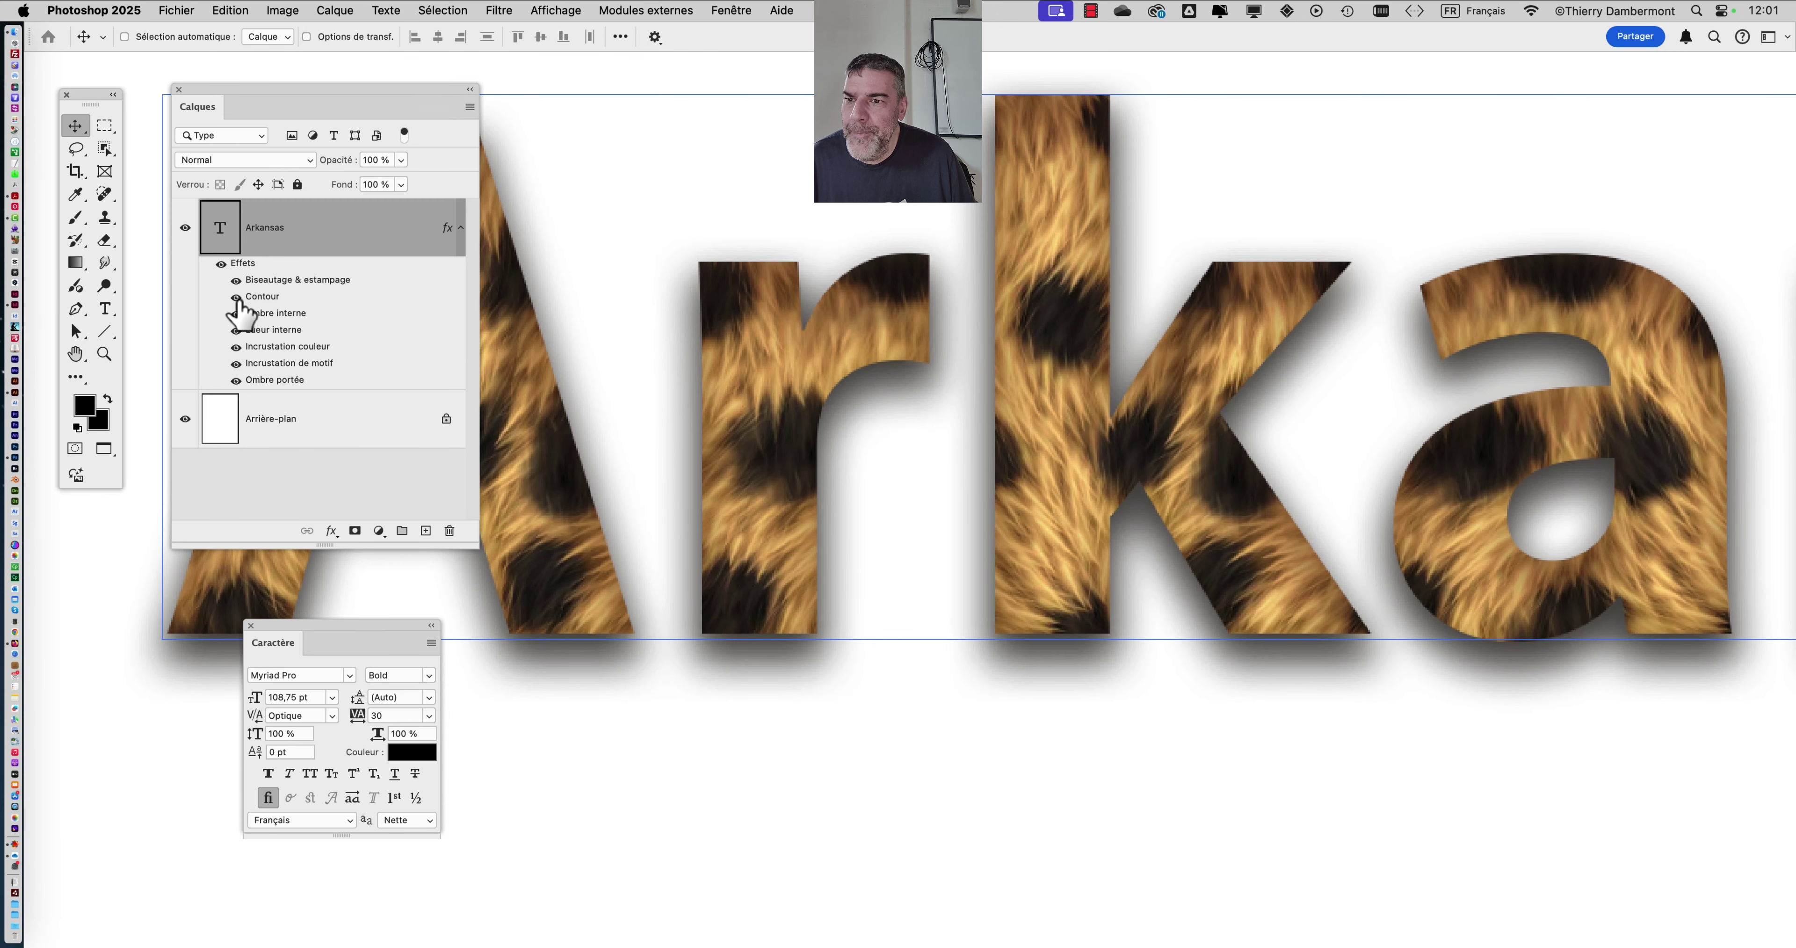
left_click(239, 299)
left_click(239, 299)
left_click(237, 298)
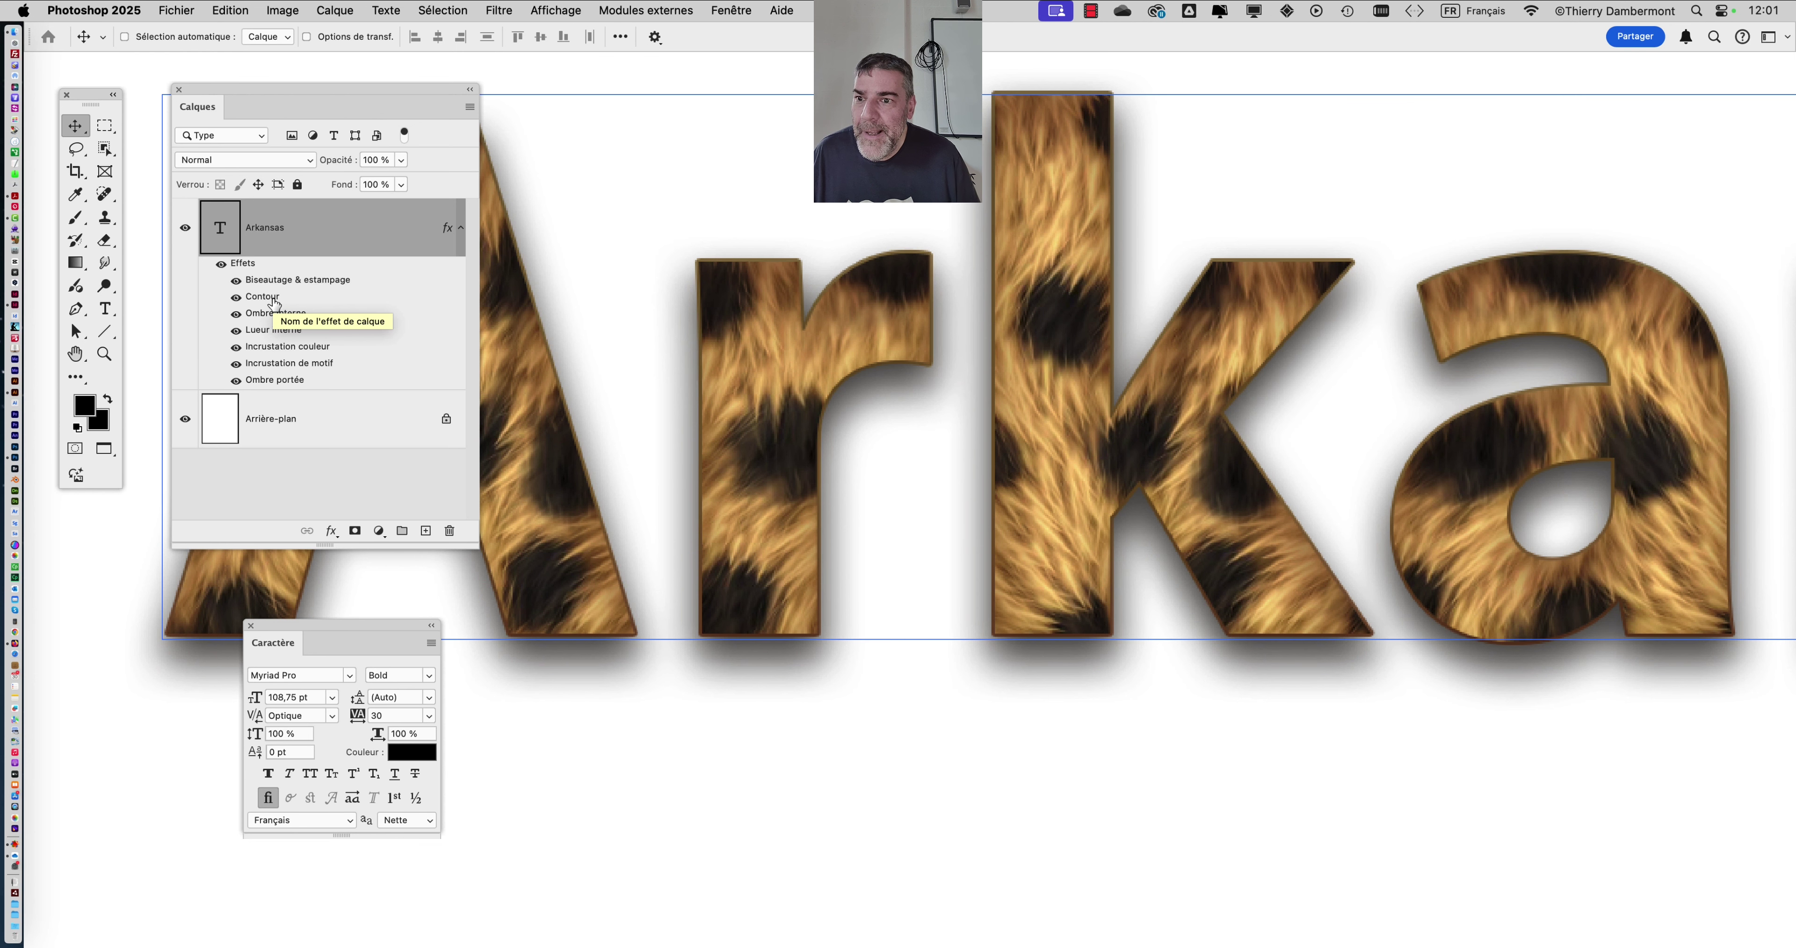
Set the size of the Arkansas text's Contour effect to 8 px
double_click(279, 301)
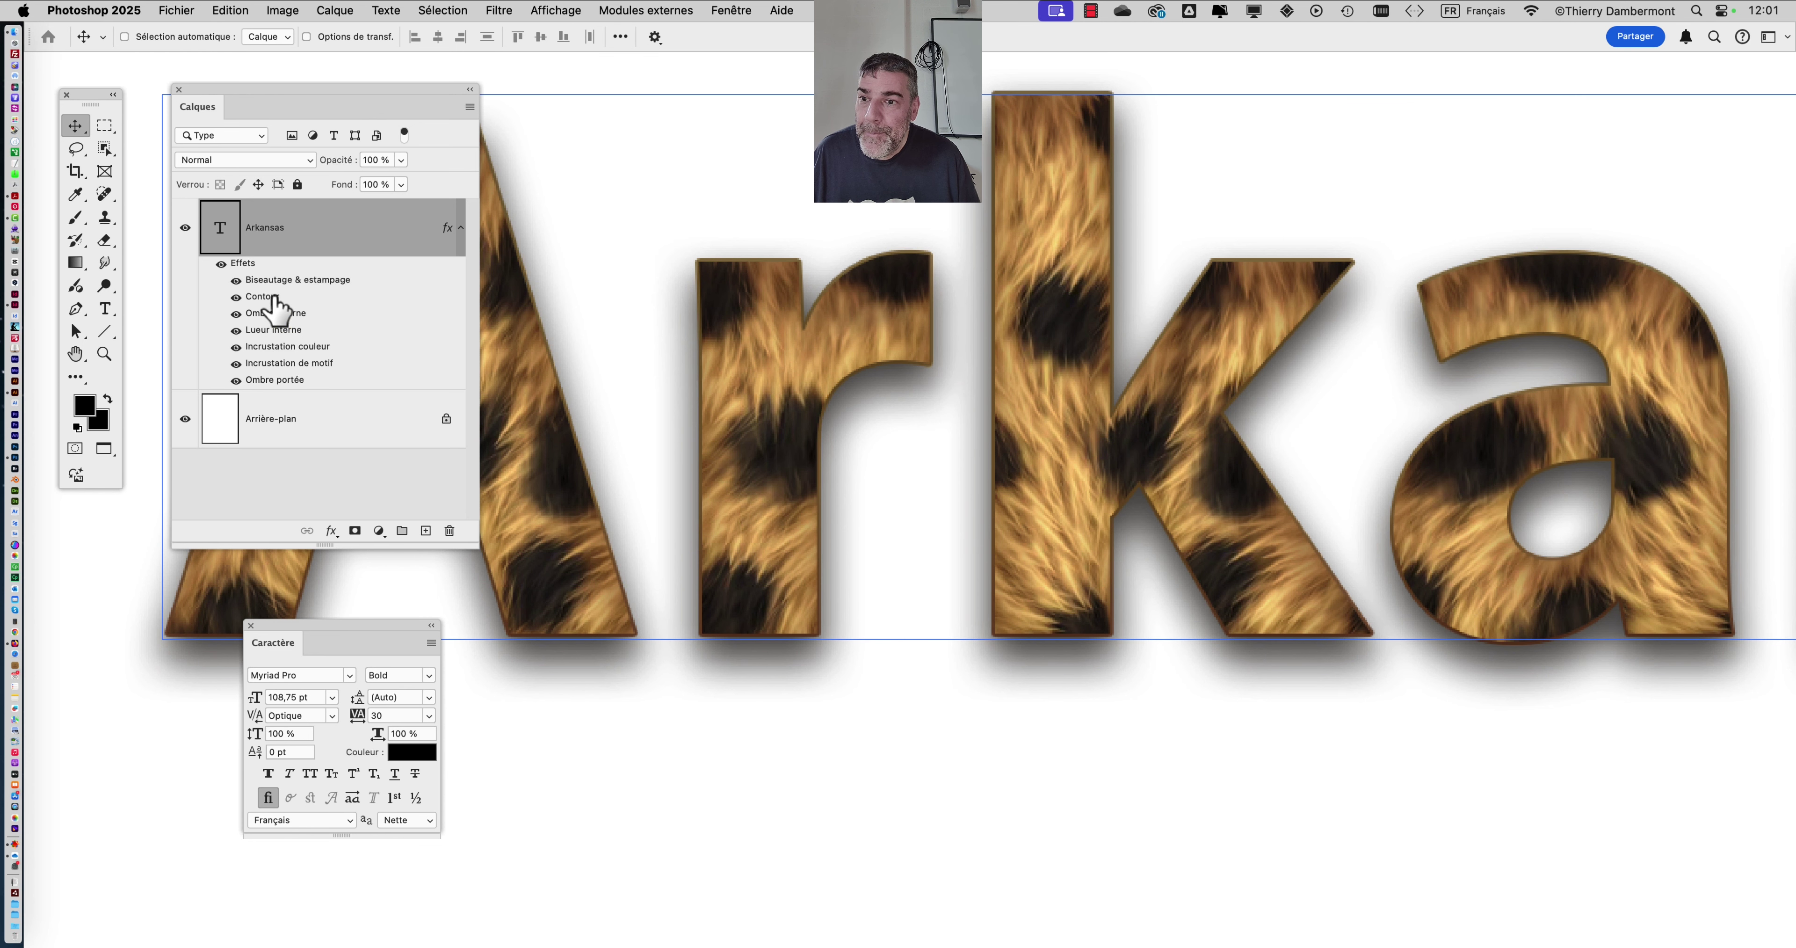
left_click_drag(1274, 212, 1212, 488)
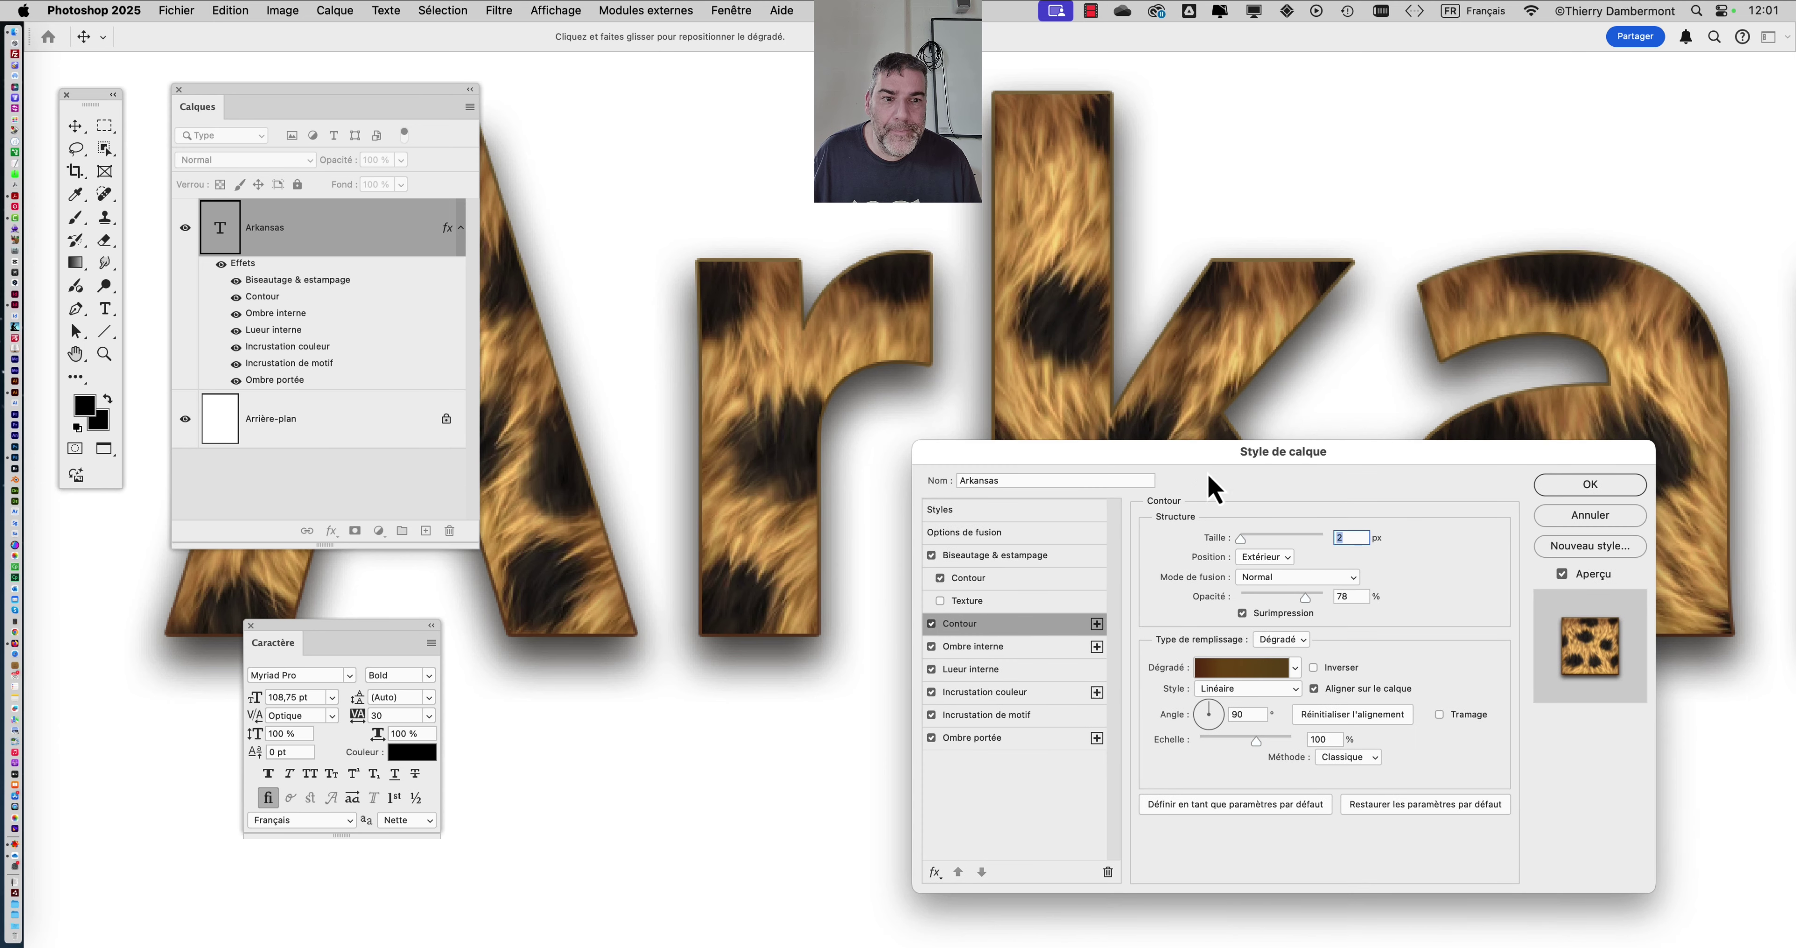
left_click(1247, 542)
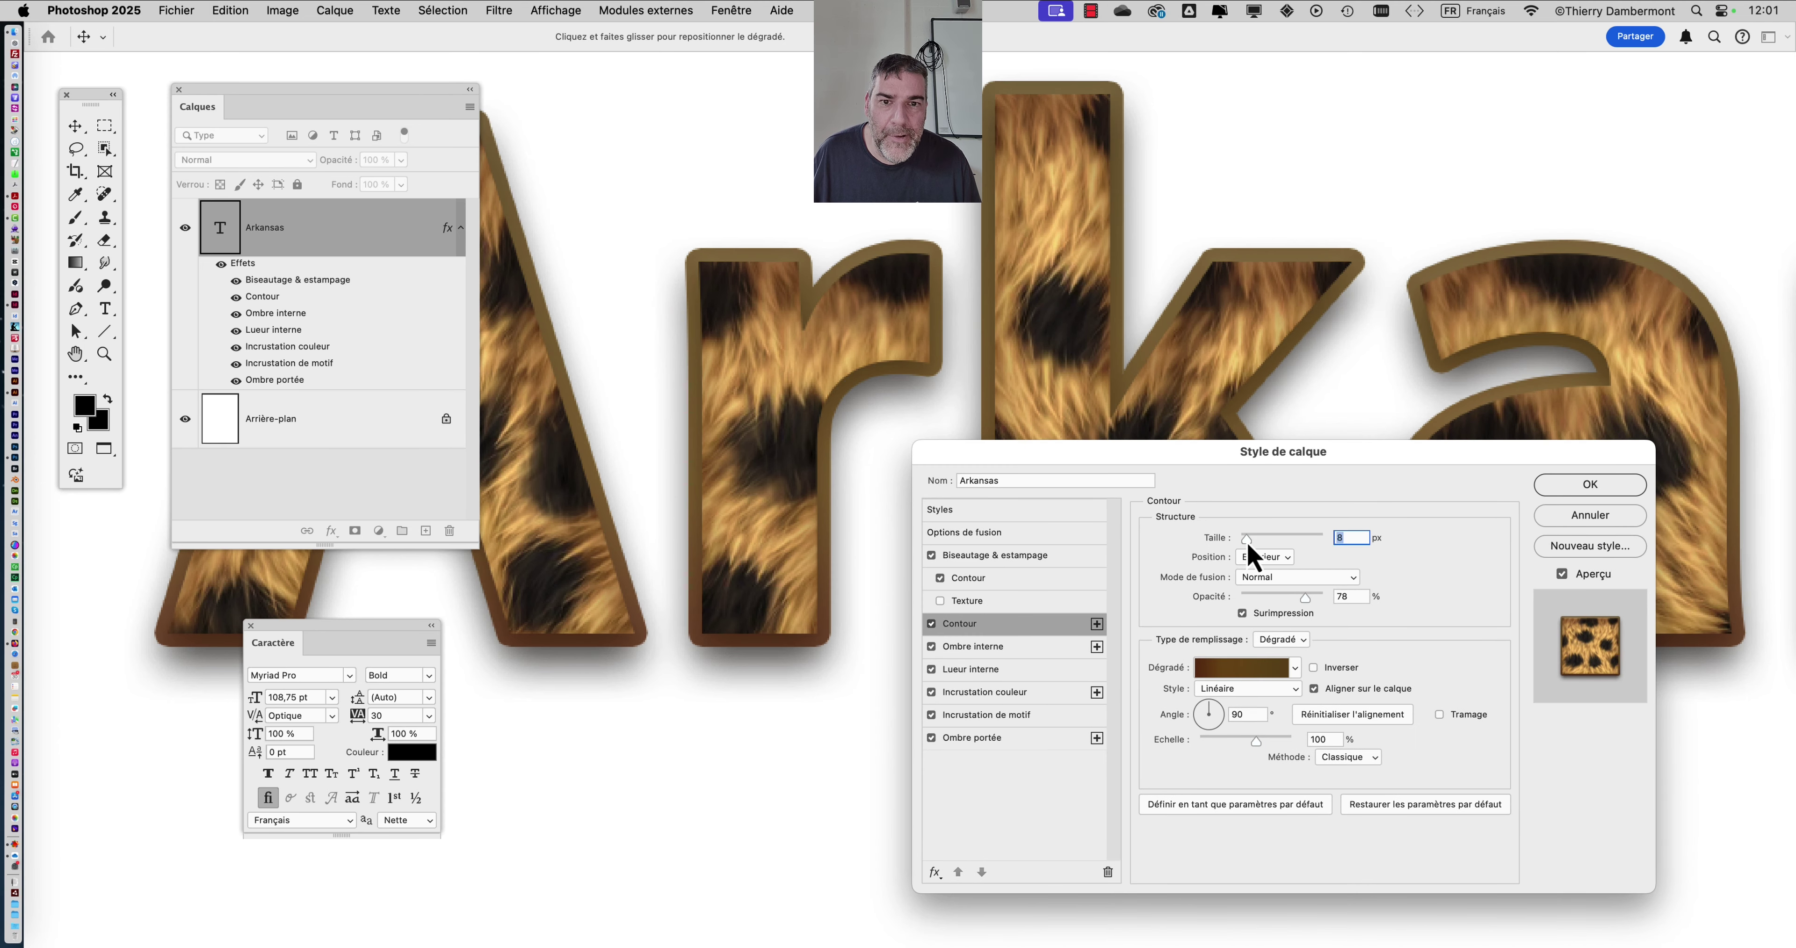
left_click(1590, 483)
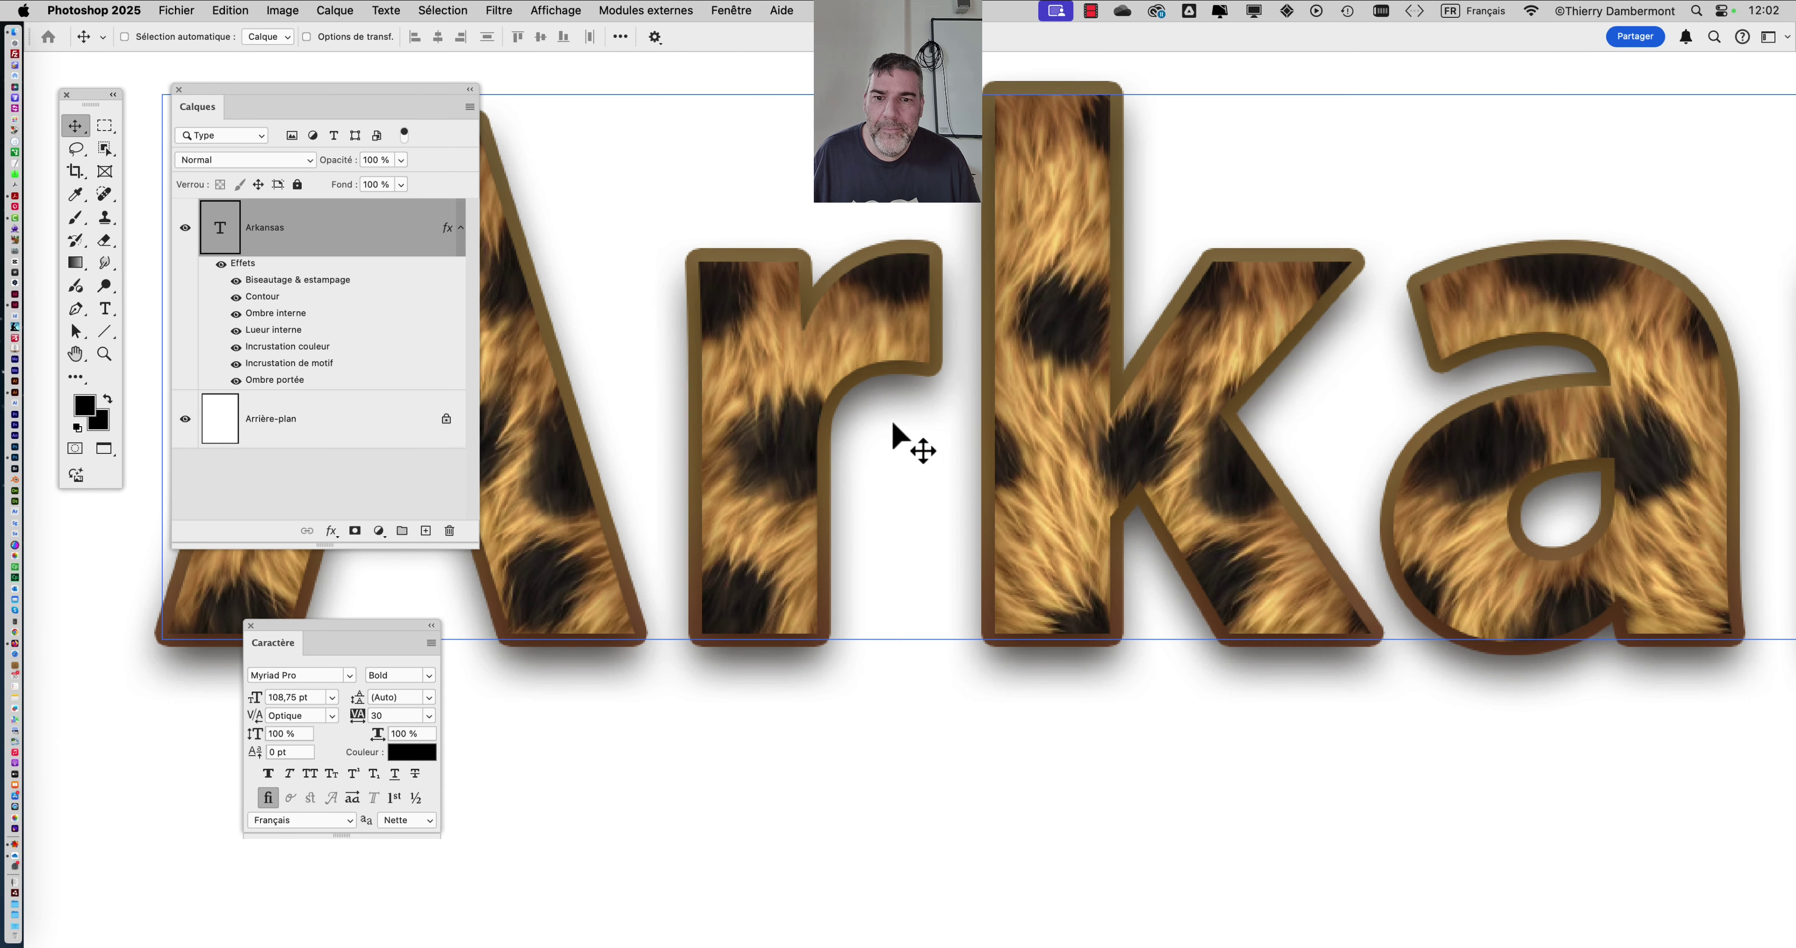
scroll(993, 515, "down", 4)
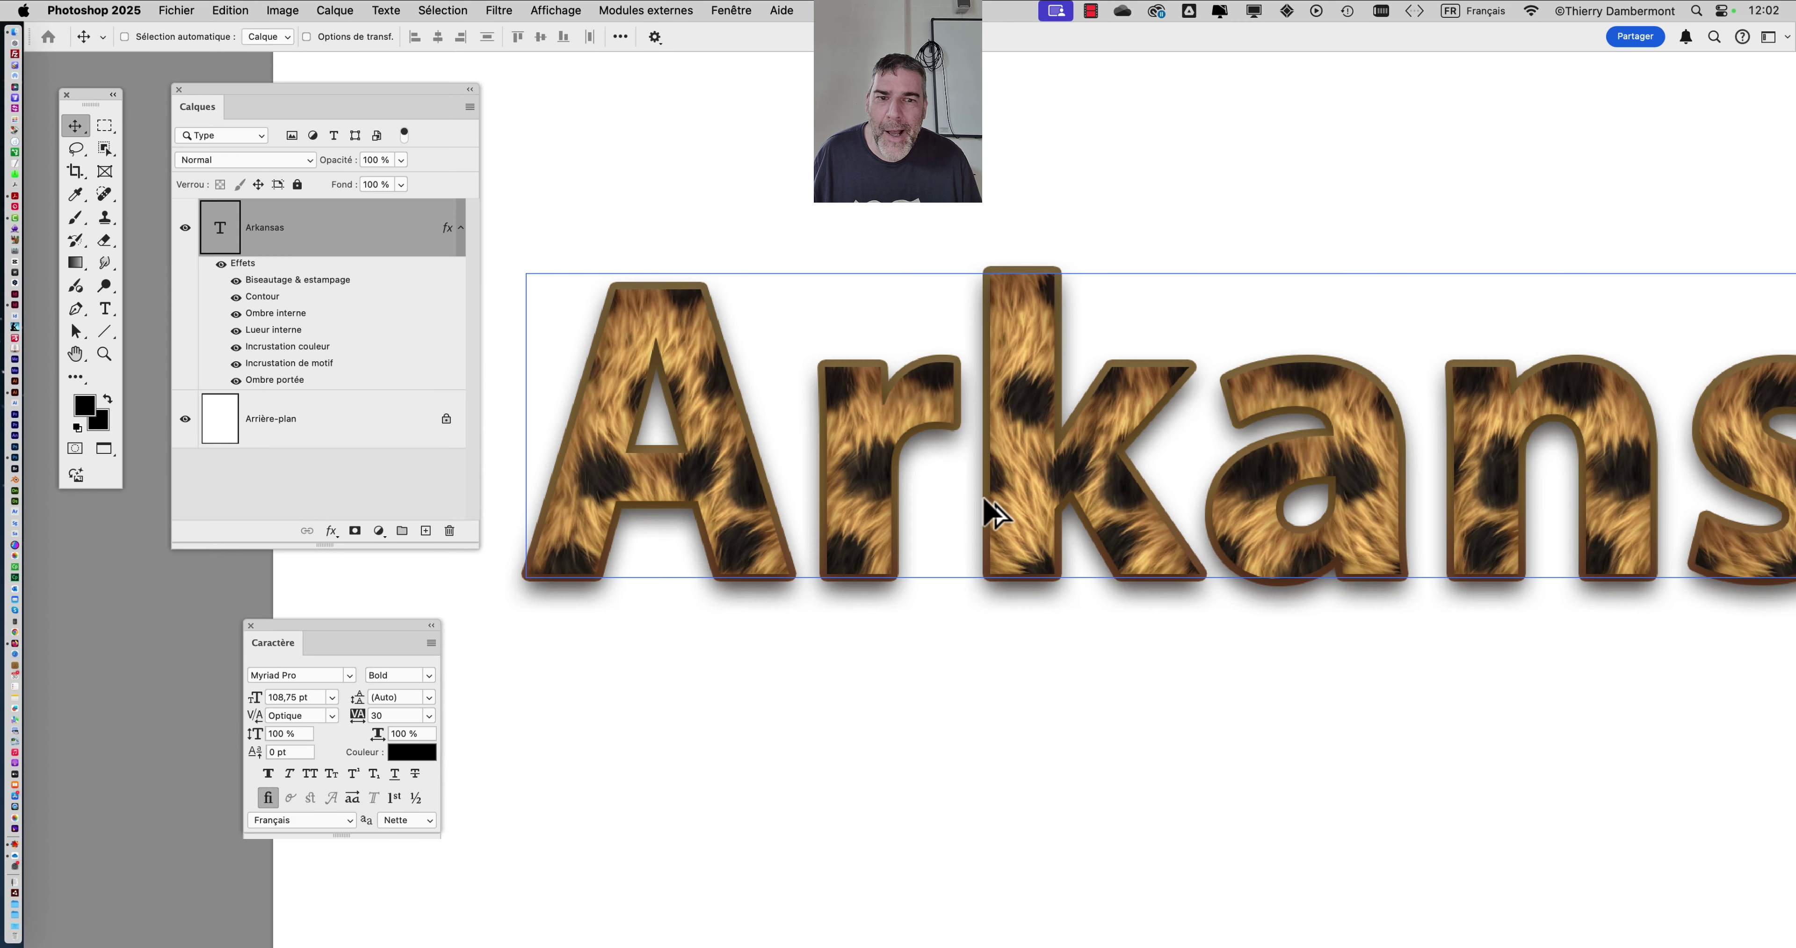
scroll(993, 515, "down", 3)
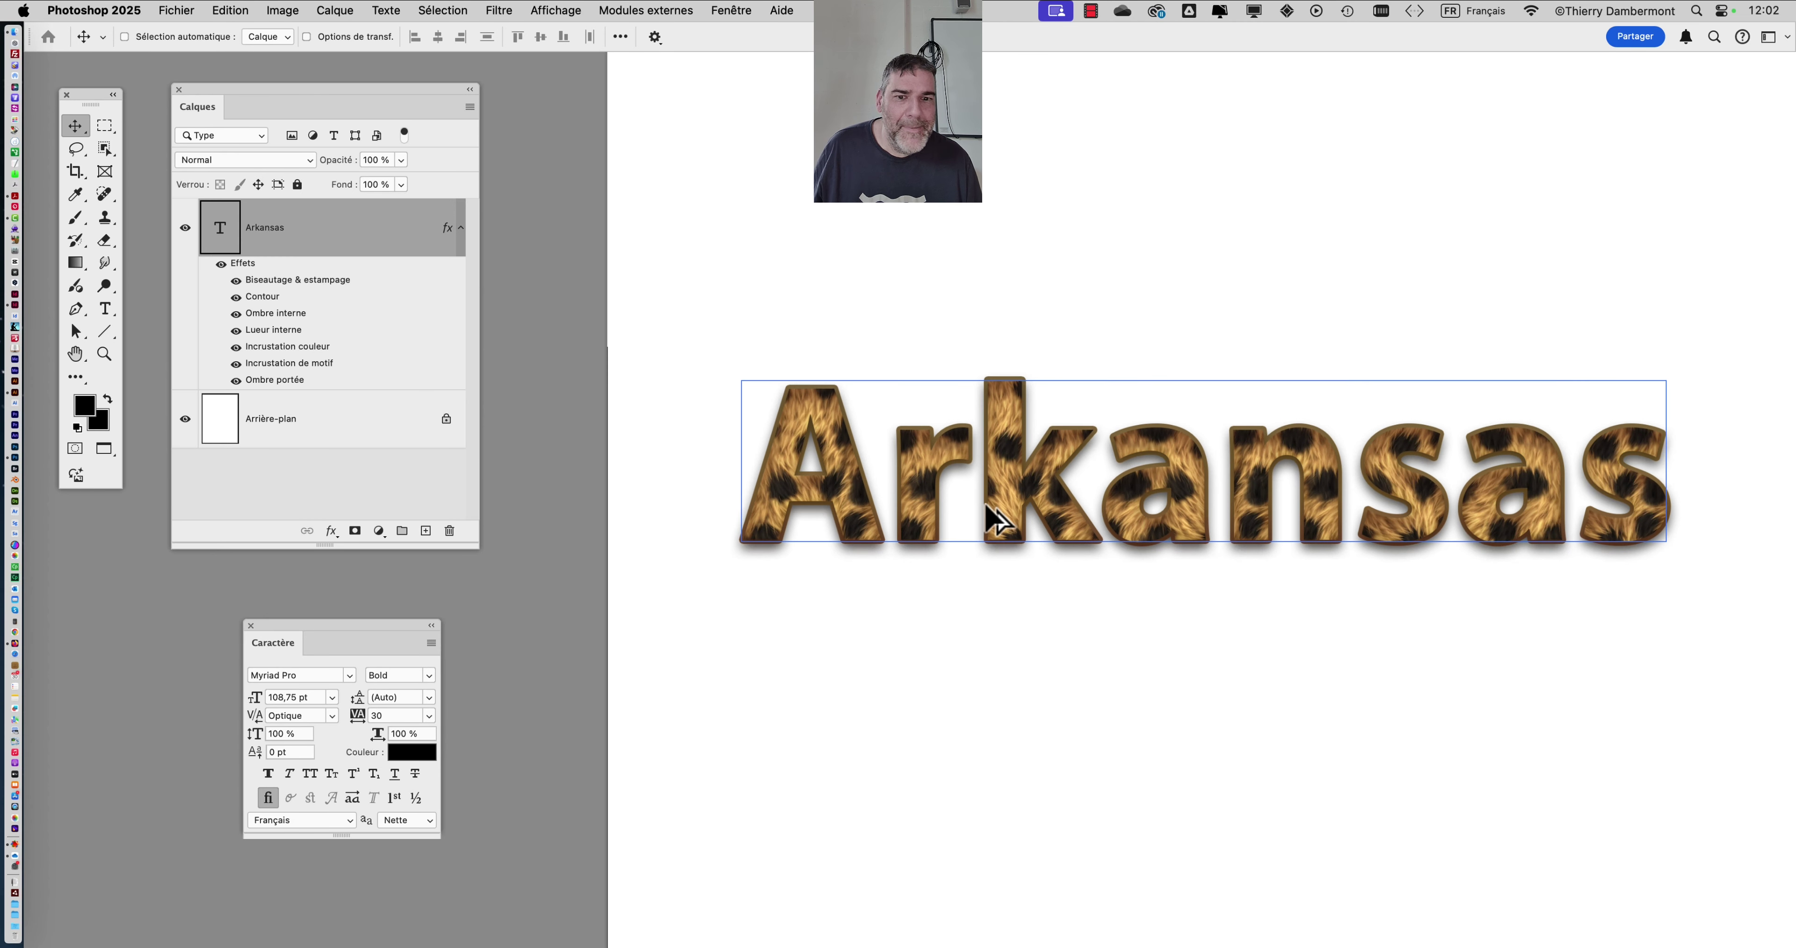
scroll(1136, 533, "up", 2)
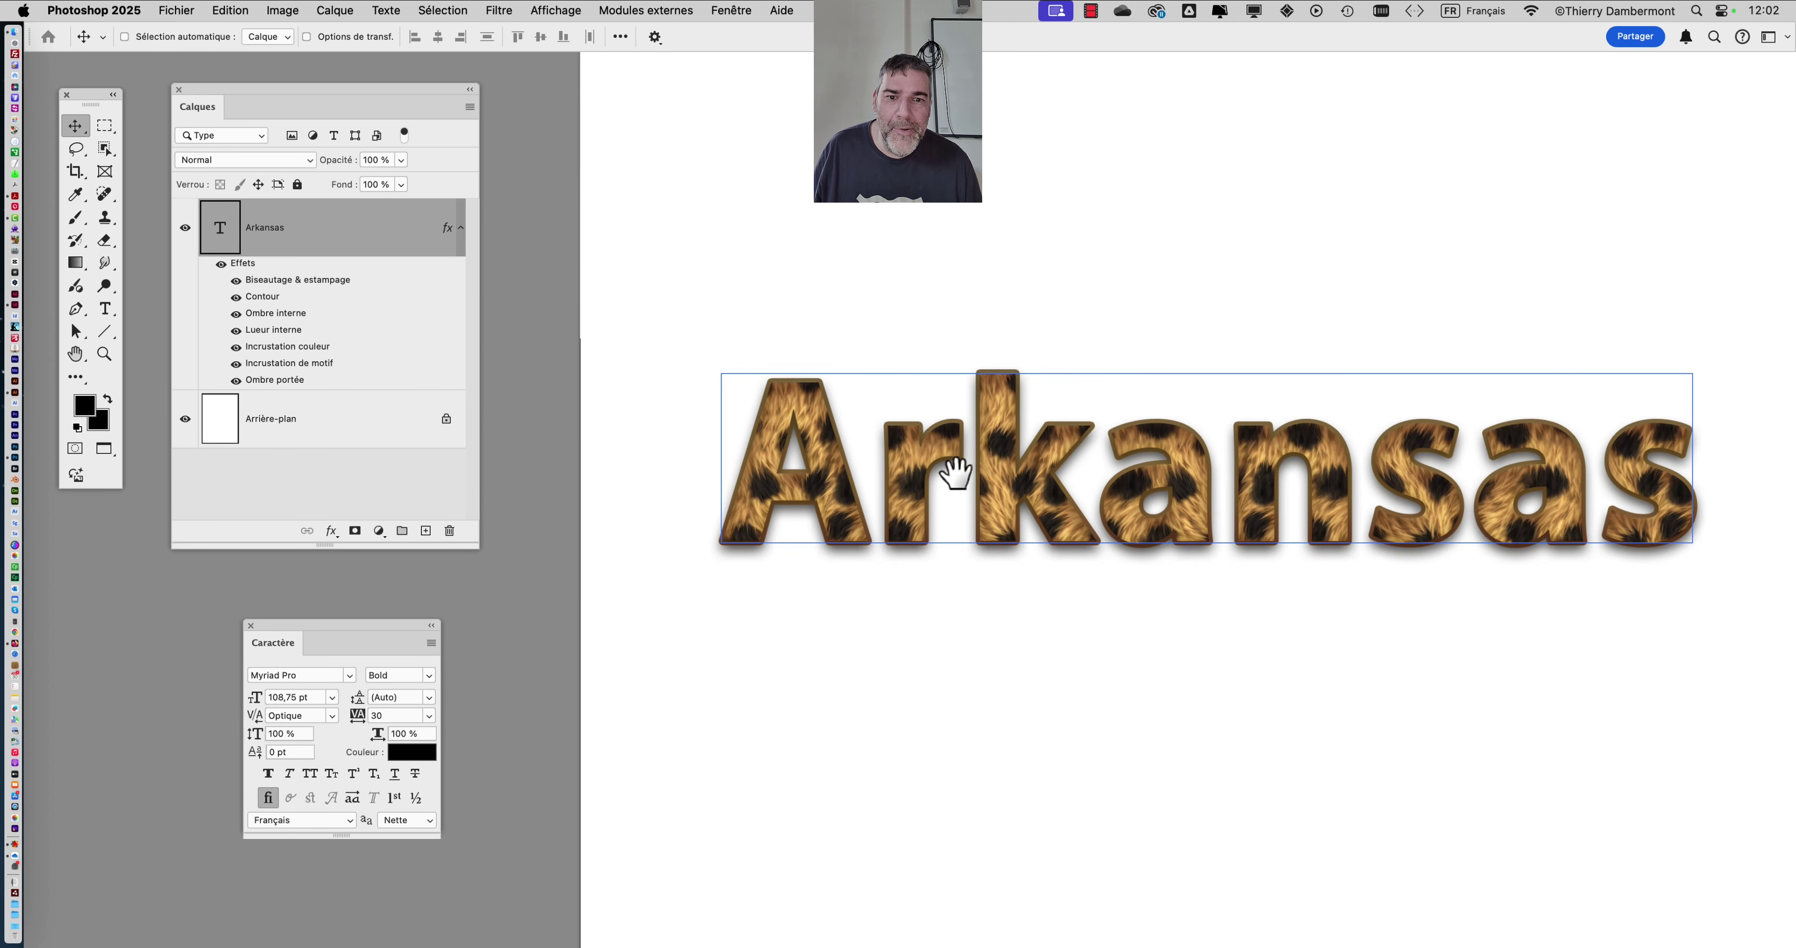
Move the floating layer list onto the blank canvas area beneath the Arkansas text to leave the whole word uncovered
left_click_drag(951, 472, 796, 256)
scroll(898, 387, "up", 2)
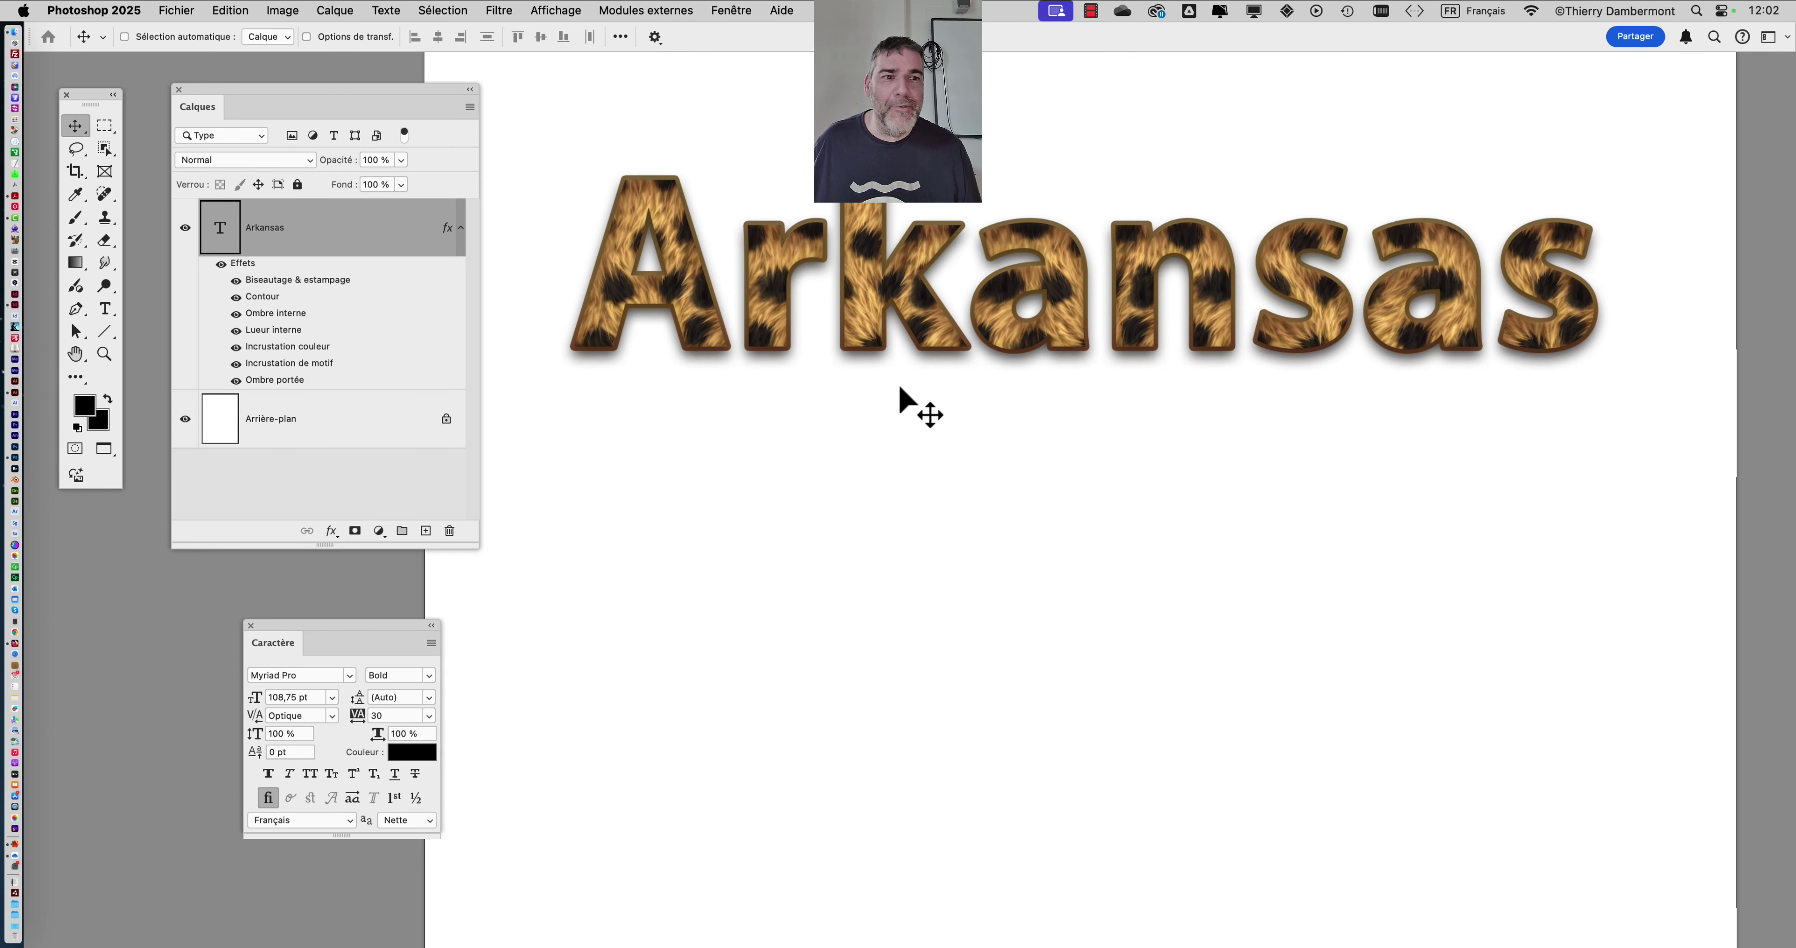
left_click_drag(1038, 415, 1091, 448)
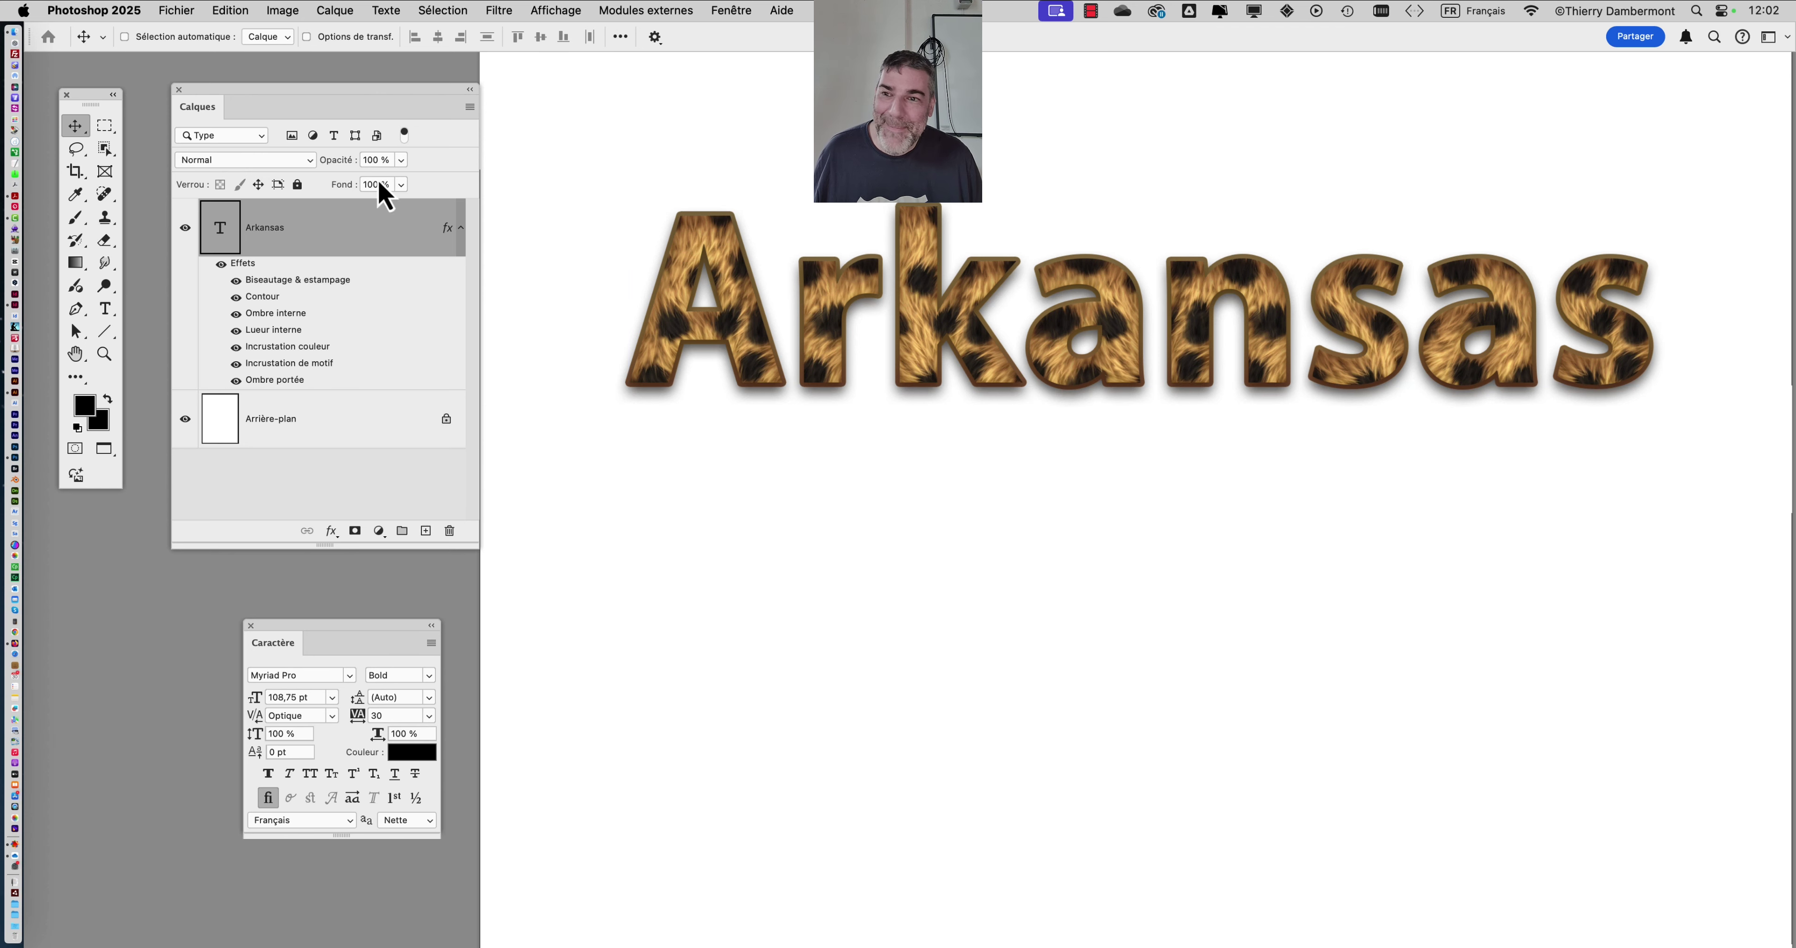
left_click_drag(322, 89, 1162, 529)
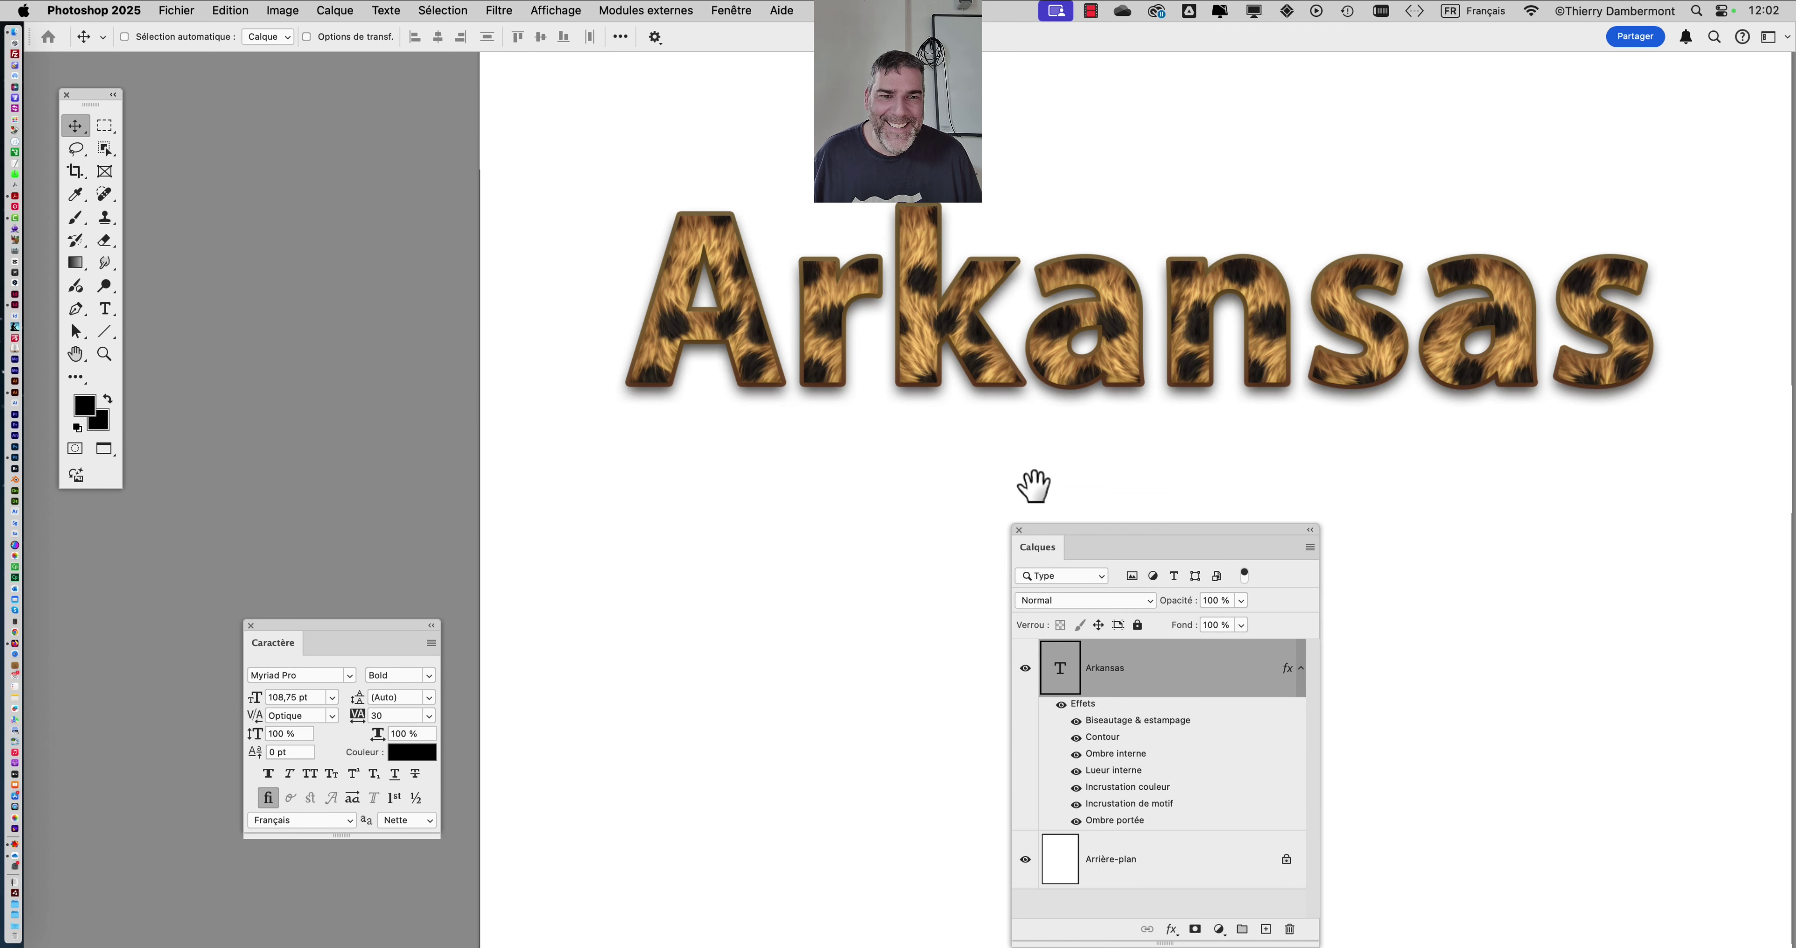
left_click_drag(736, 424, 509, 427)
scroll(641, 368, "up", 3)
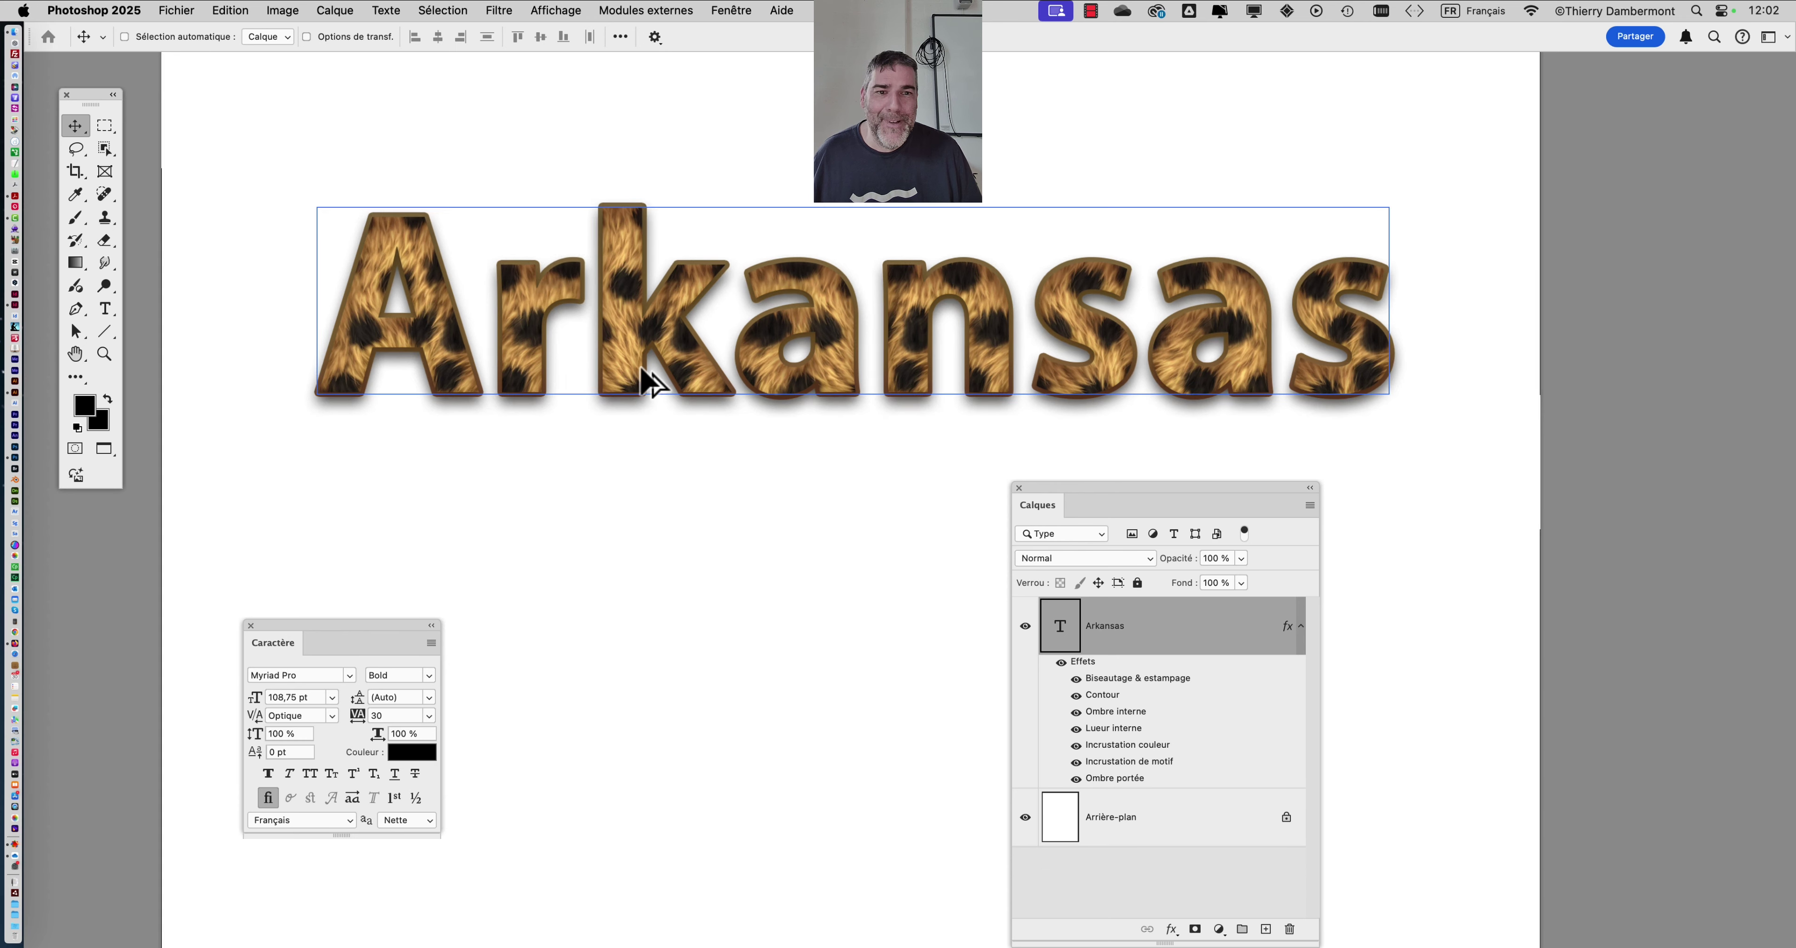
Save the Arkansas document in Photoshop format in the test style graphique folder, changing the end of its file name to -2.psd
scroll(641, 368, "up", 3)
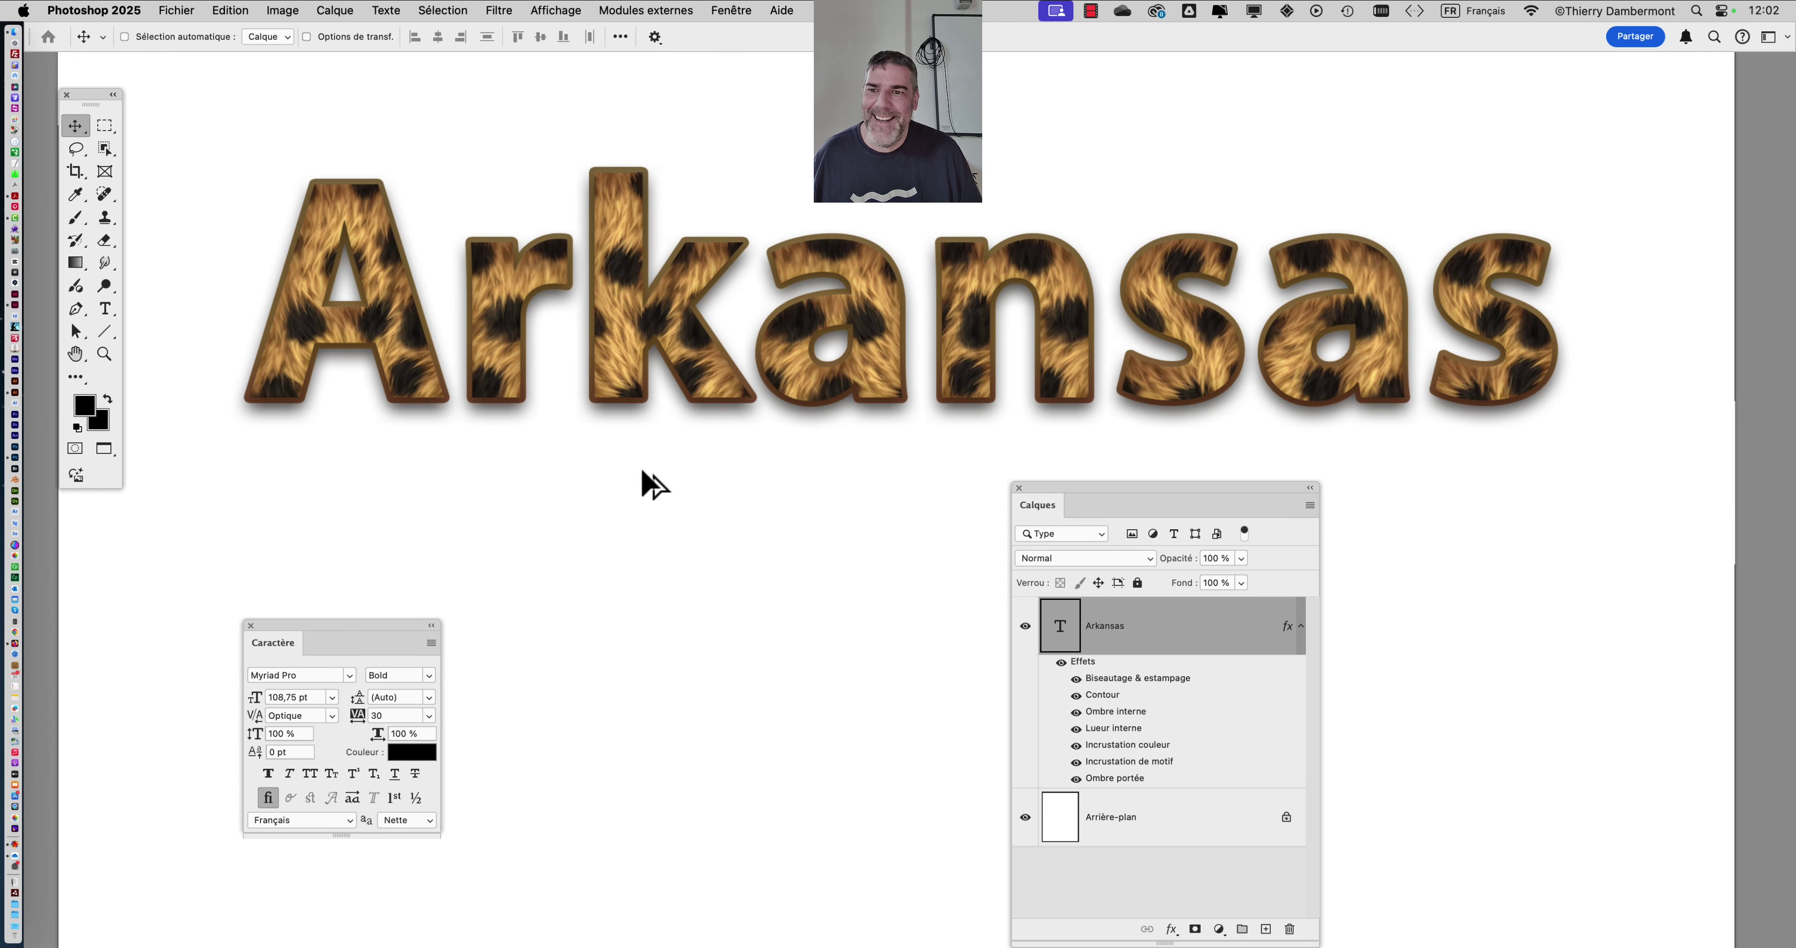
scroll(641, 508, "up", 2)
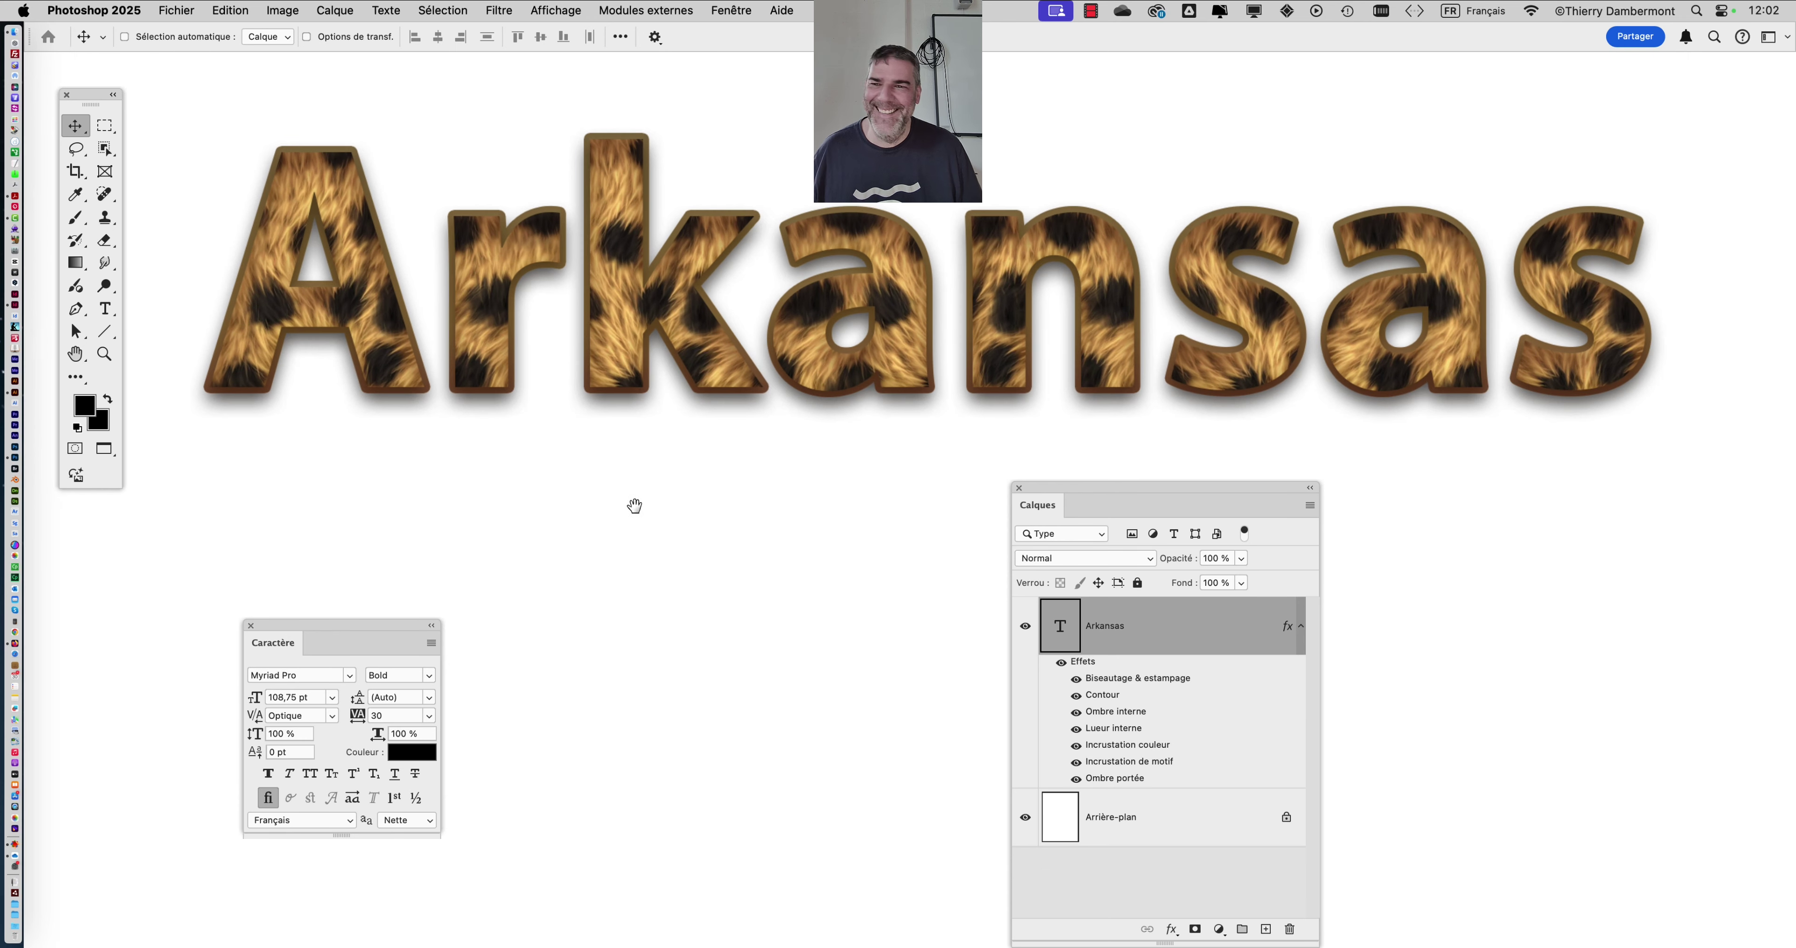
left_click_drag(634, 508, 653, 496)
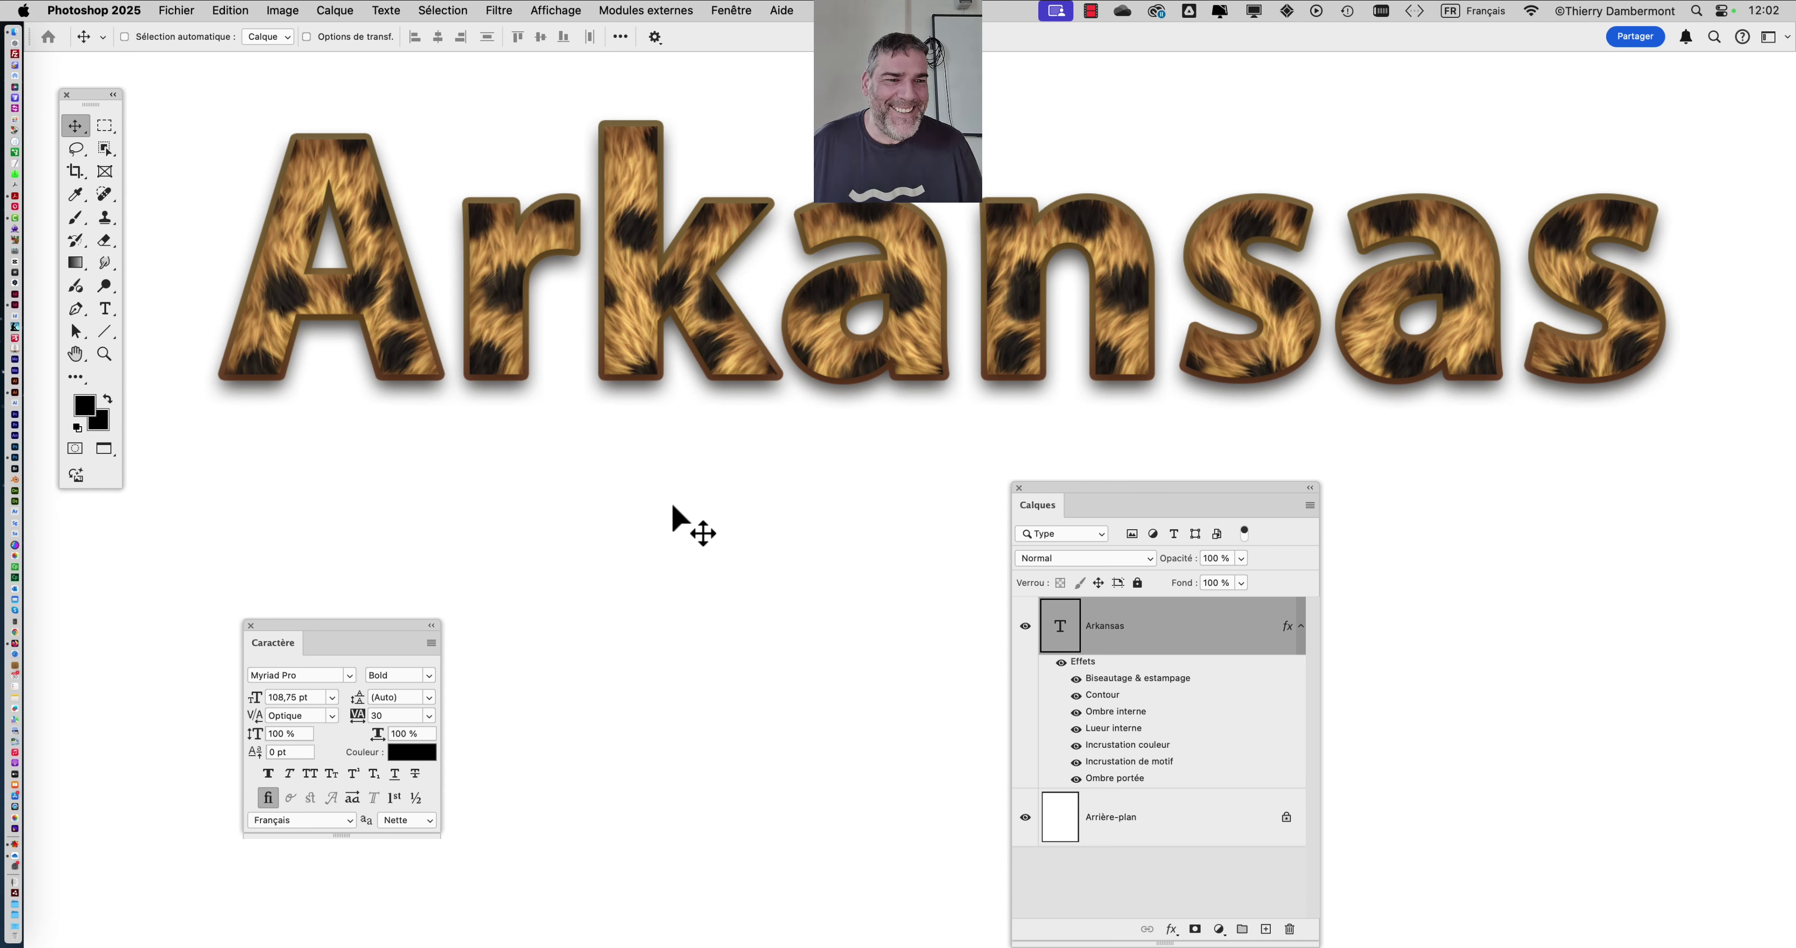
left_click(175, 10)
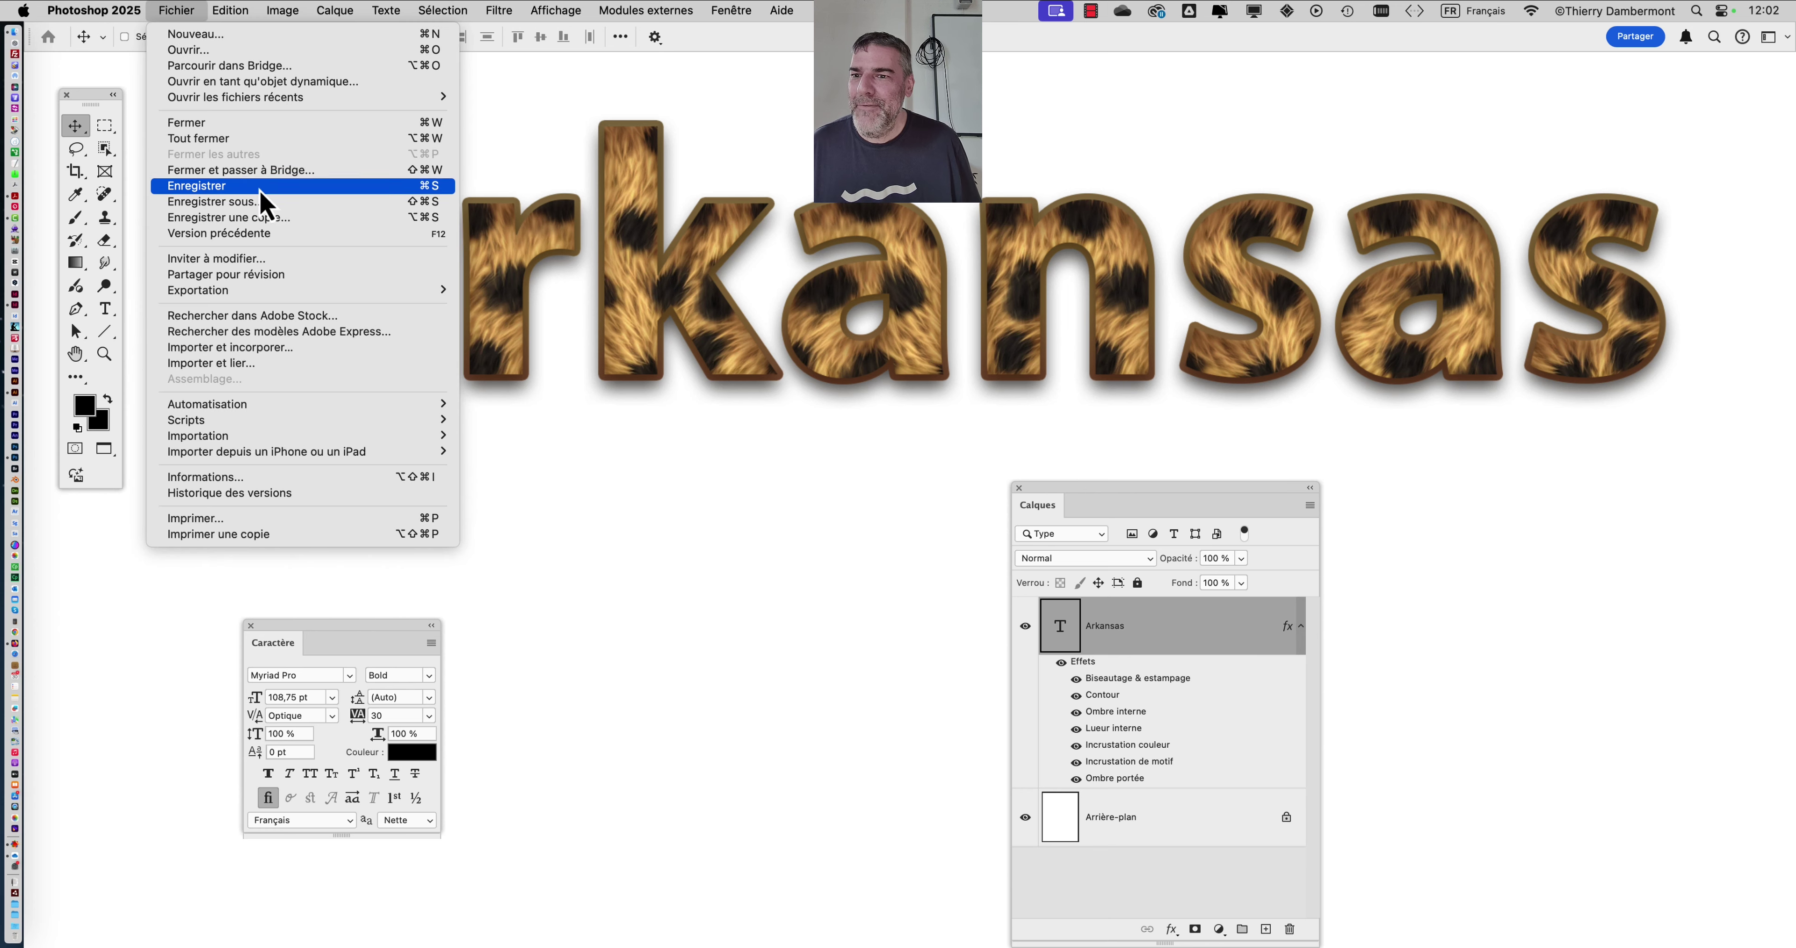
left_click(1292, 405)
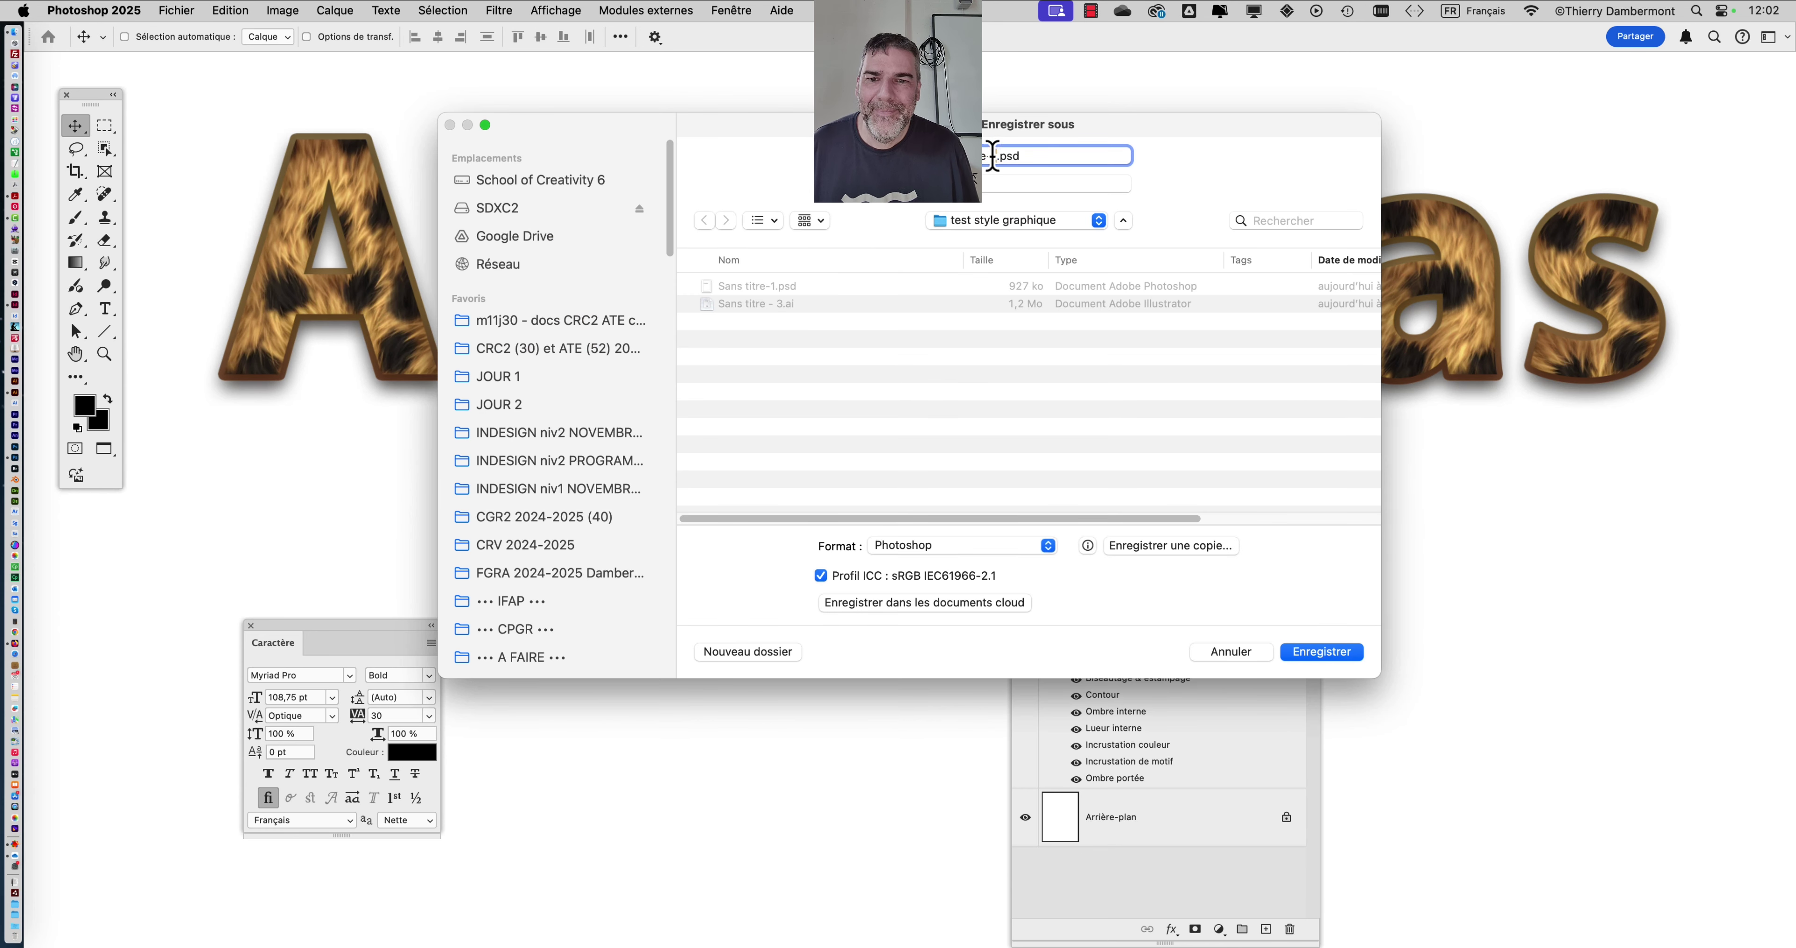
double_click(995, 155)
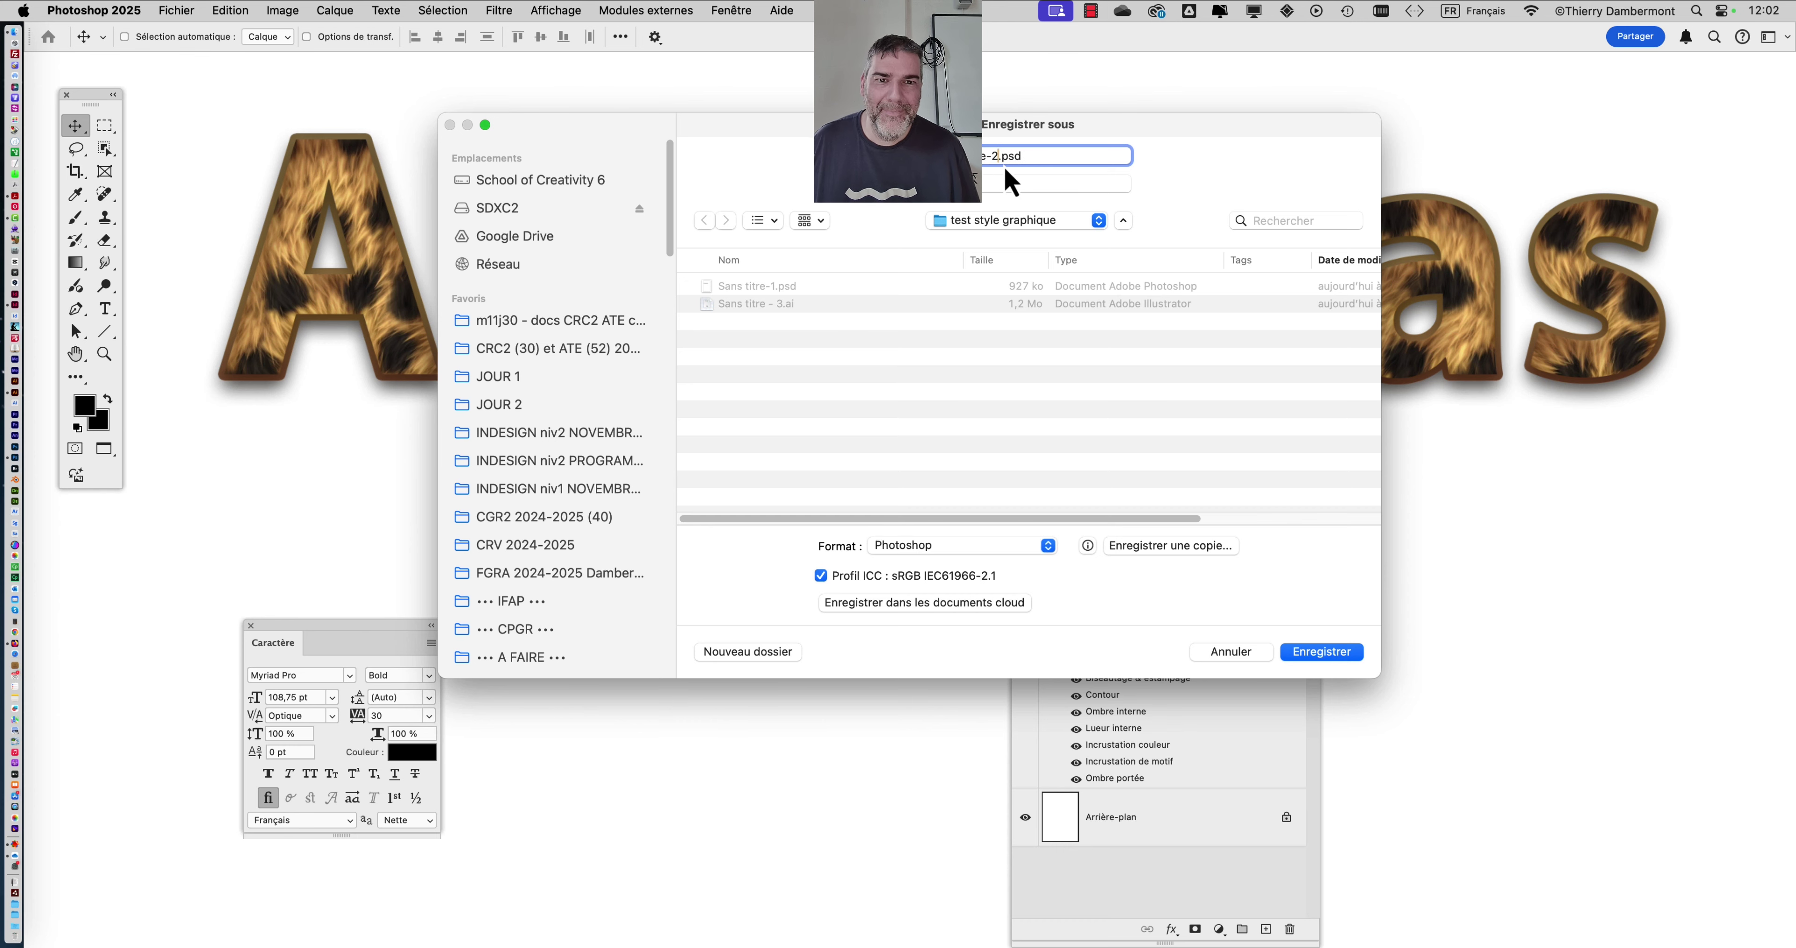
left_click(1347, 654)
key("super")
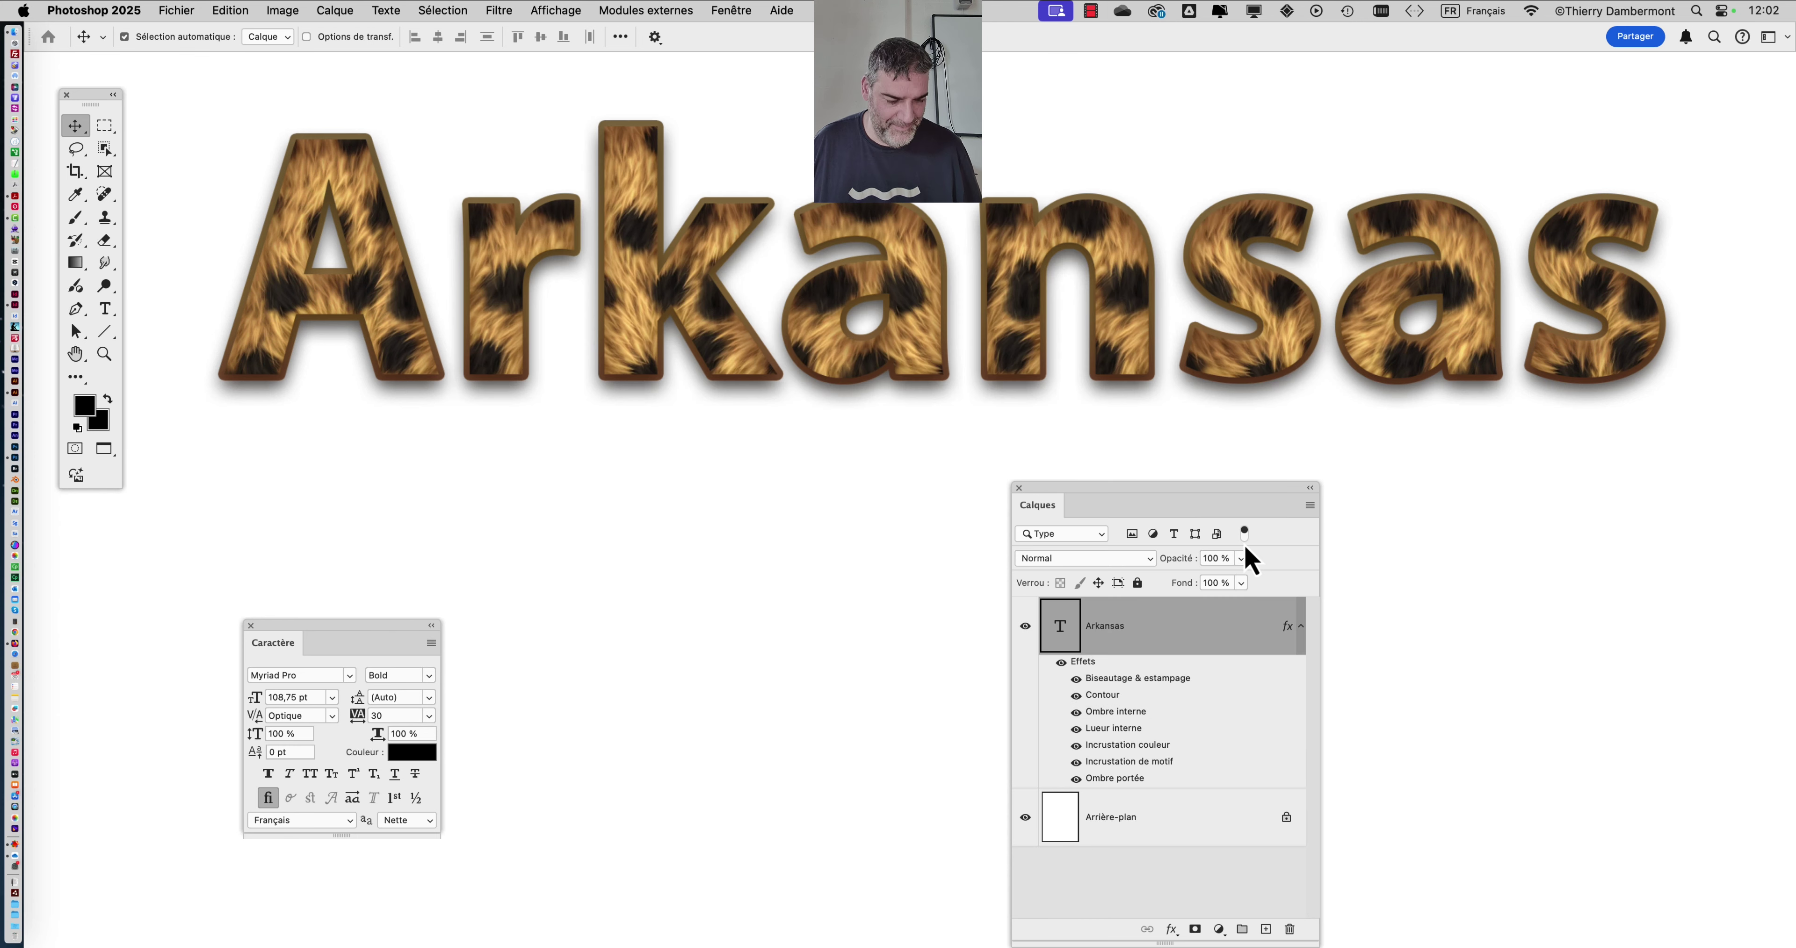